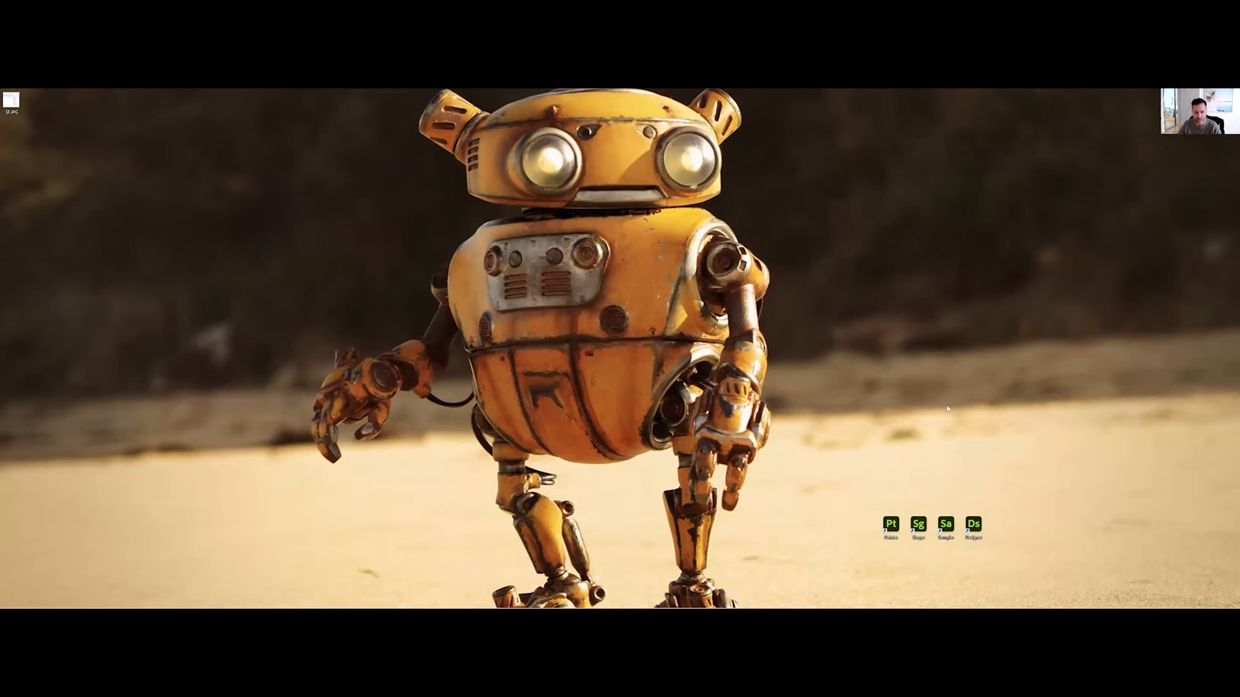
- Switch to the Chrome window showing the Substance 3D plan comparison page, move it across the desktop and select its web address
{"action": "key", "text": "alt+Tab"}
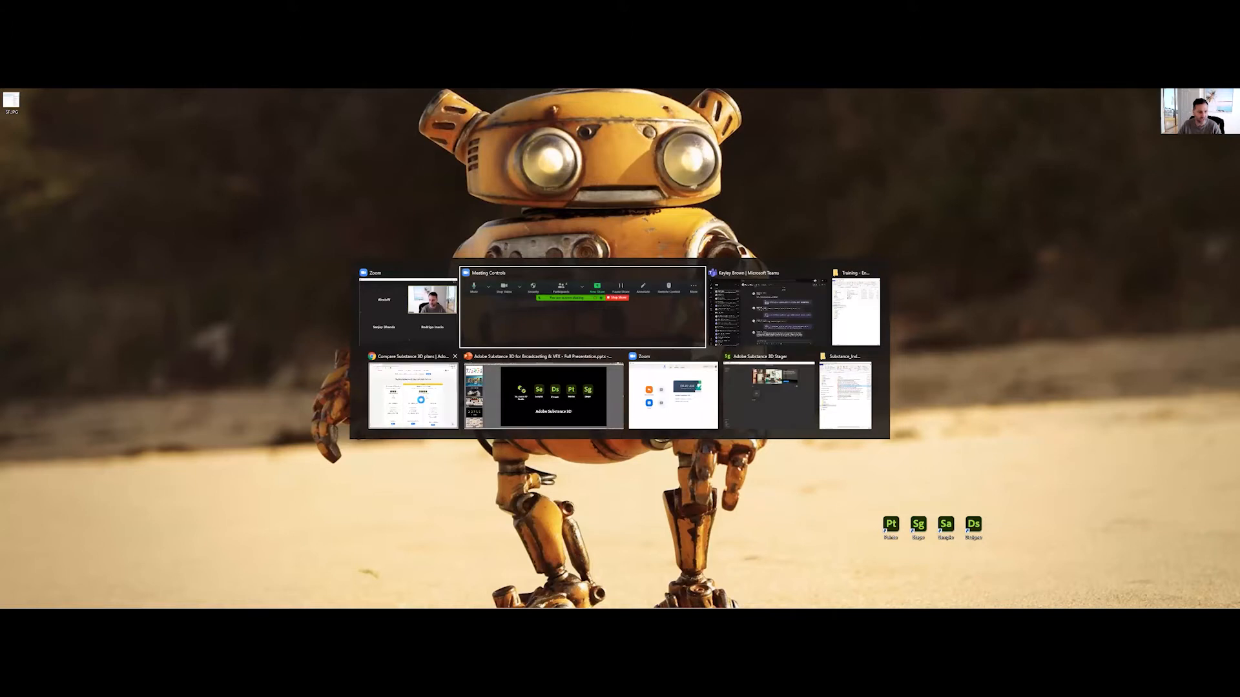
{"action": "left_click", "coordinate": [421, 400]}
{"action": "left_click_drag", "start_coordinate": [497, 111], "coordinate": [654, 102]}
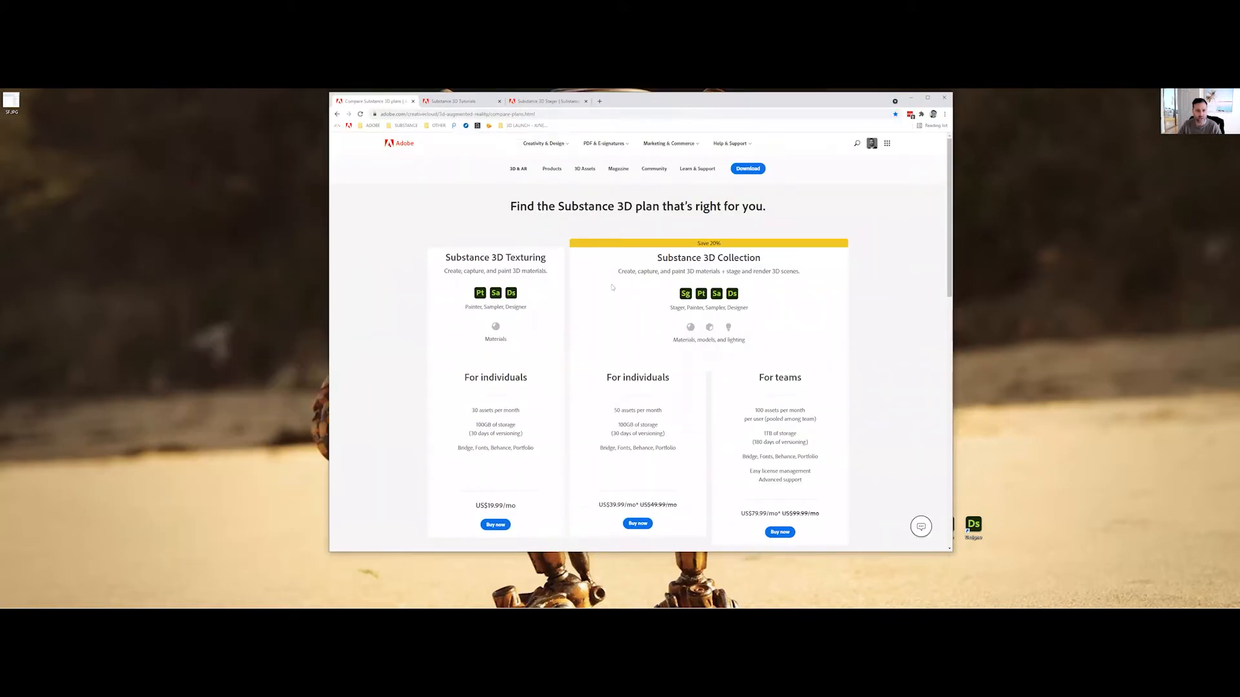
{"action": "left_click", "coordinate": [547, 114]}
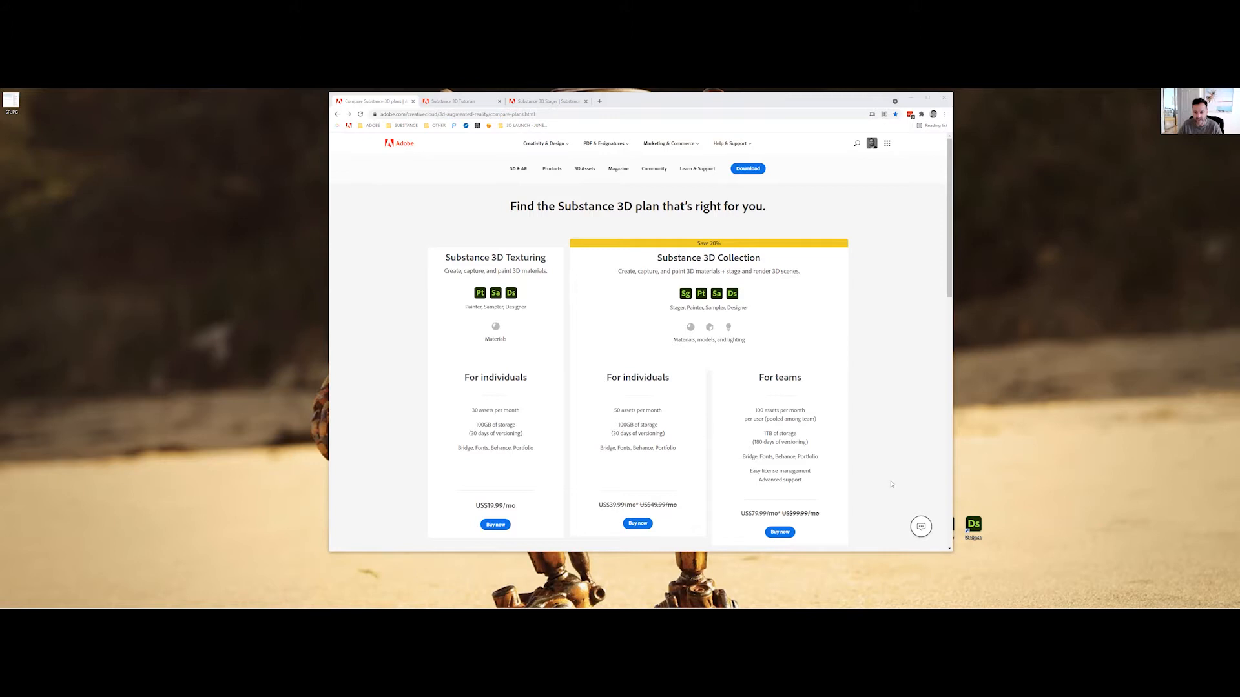
- Enlarge and reposition the browser window, and review the Substance 3D plans and the family of apps with free trials
{"action": "scroll", "coordinate": [878, 401], "scroll_direction": "down", "scroll_amount": 7}
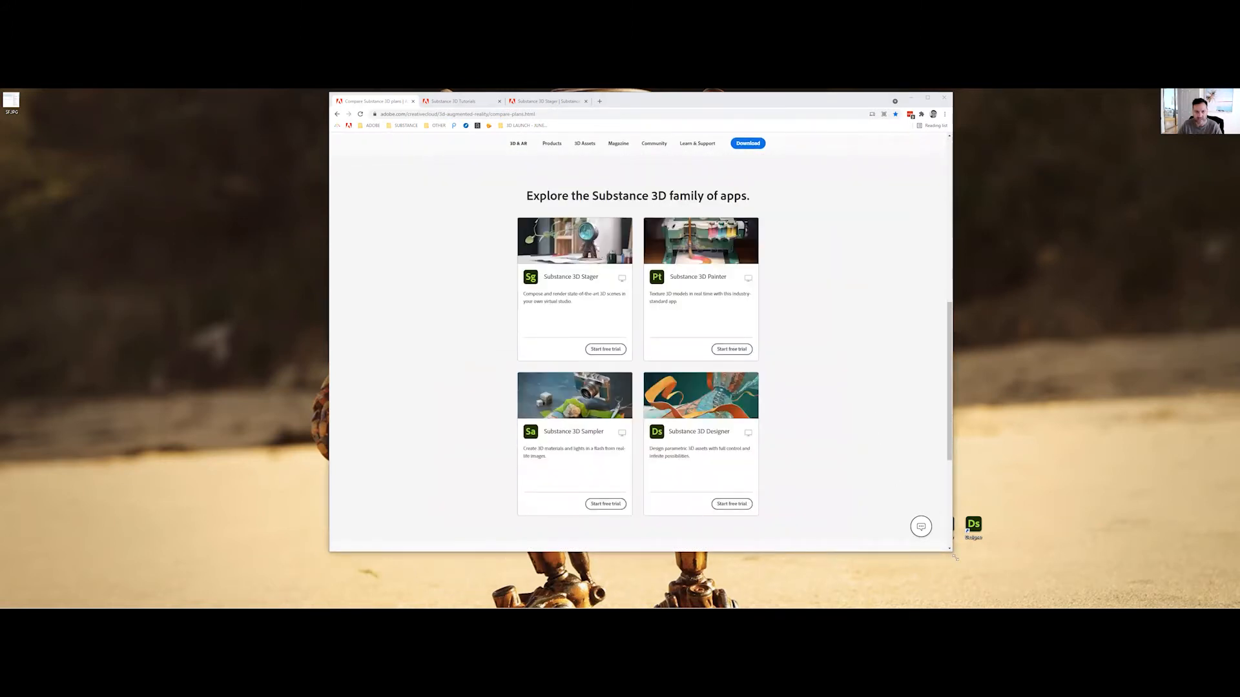
{"action": "left_click_drag", "start_coordinate": [955, 557], "coordinate": [1144, 595]}
{"action": "scroll", "coordinate": [776, 174], "scroll_direction": "up", "scroll_amount": 7}
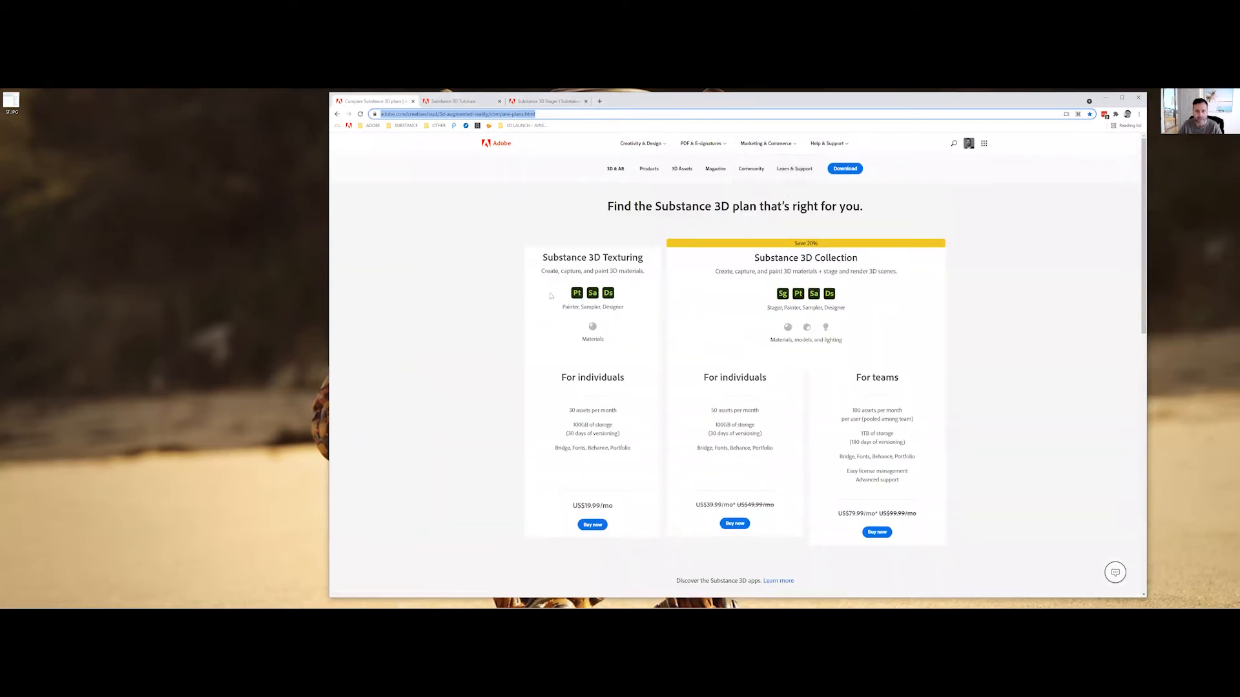
{"action": "left_click_drag", "start_coordinate": [852, 104], "coordinate": [810, 101]}
{"action": "scroll", "coordinate": [972, 401], "scroll_direction": "down", "scroll_amount": 10}
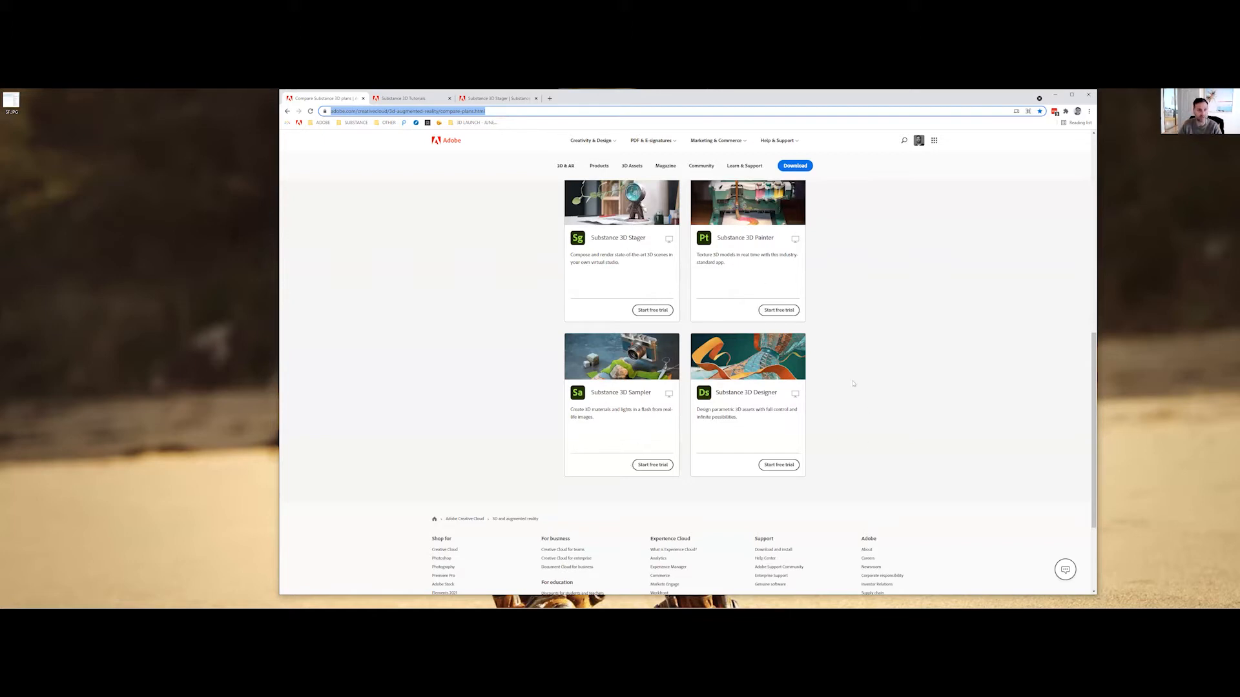
{"action": "key", "text": "Return"}
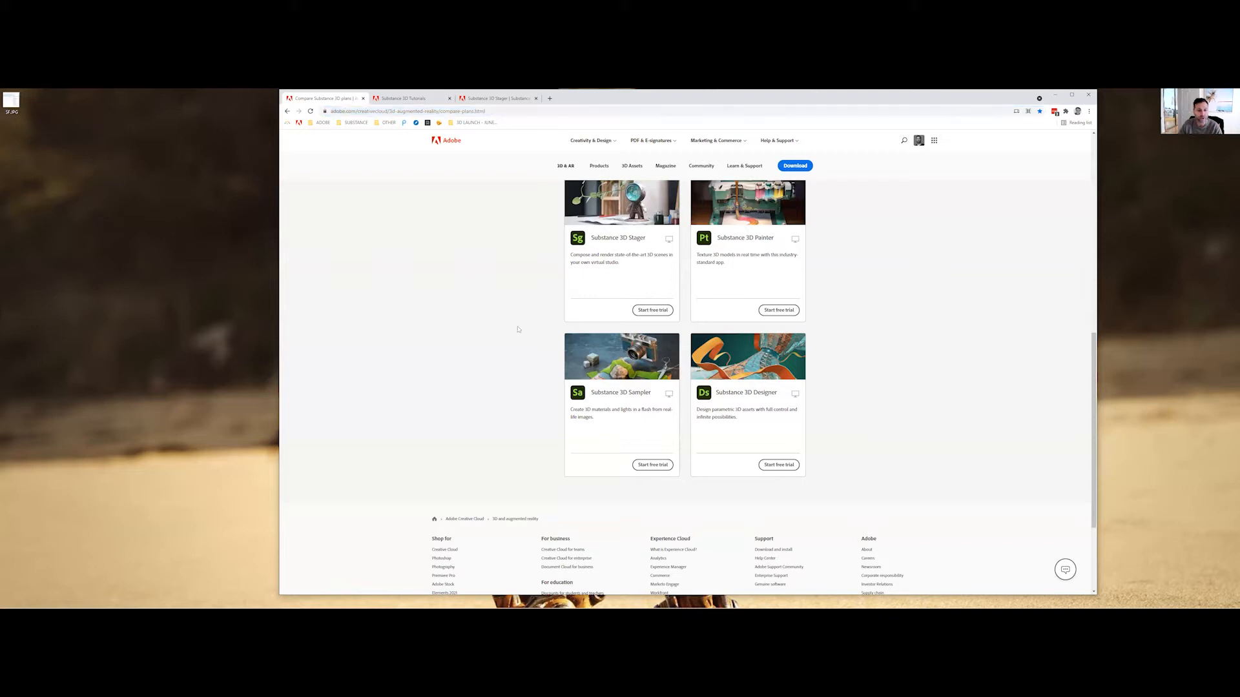
- Bring up the Substance 3D documentation and choose Substance 3D Stager from its applications
{"action": "left_click", "coordinate": [496, 98]}
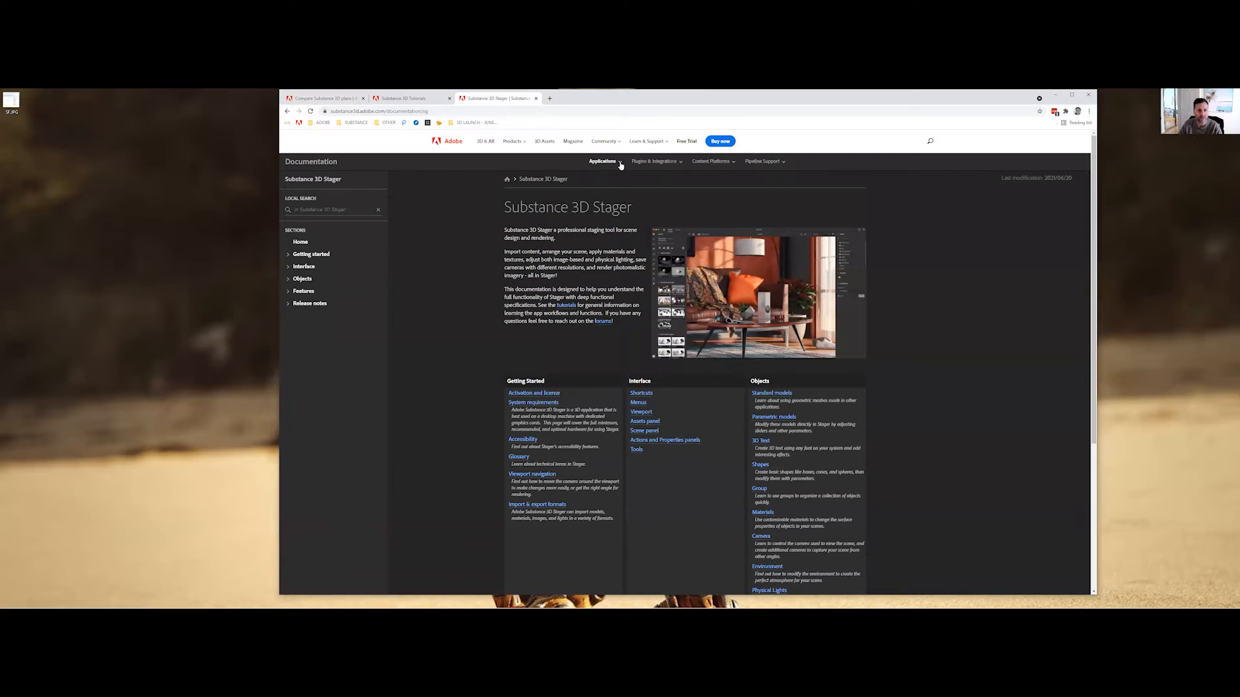
{"action": "left_click", "coordinate": [467, 111]}
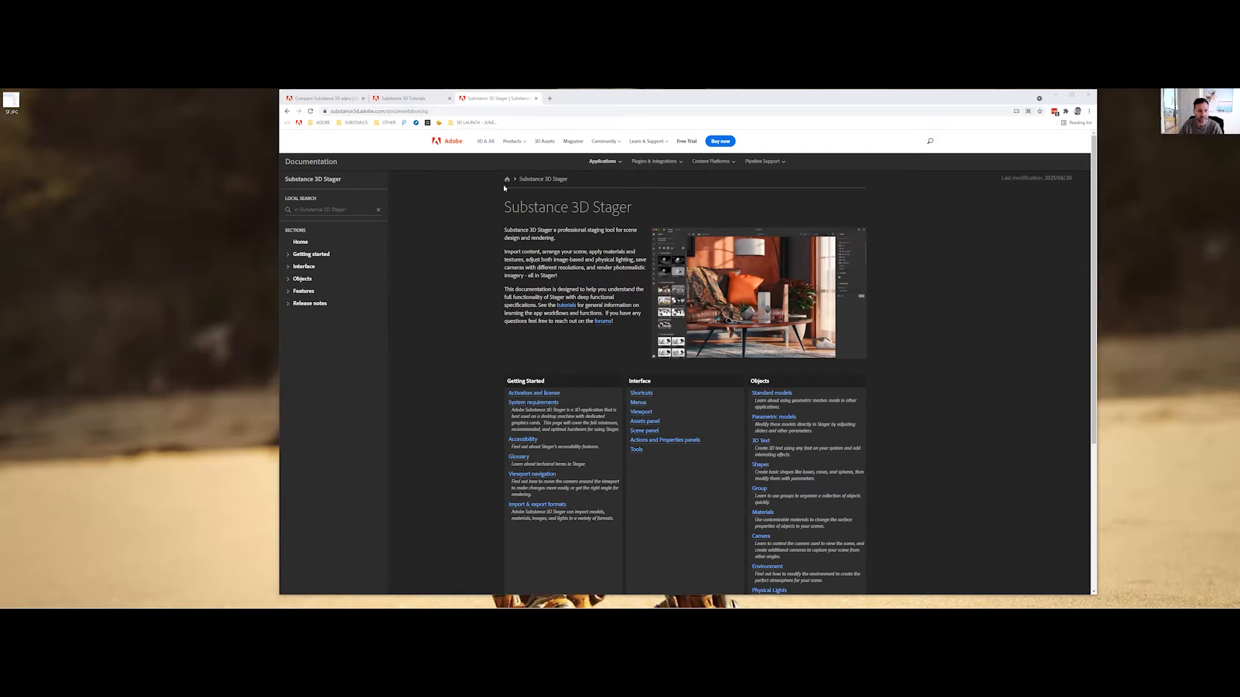
{"action": "left_click", "coordinate": [619, 163]}
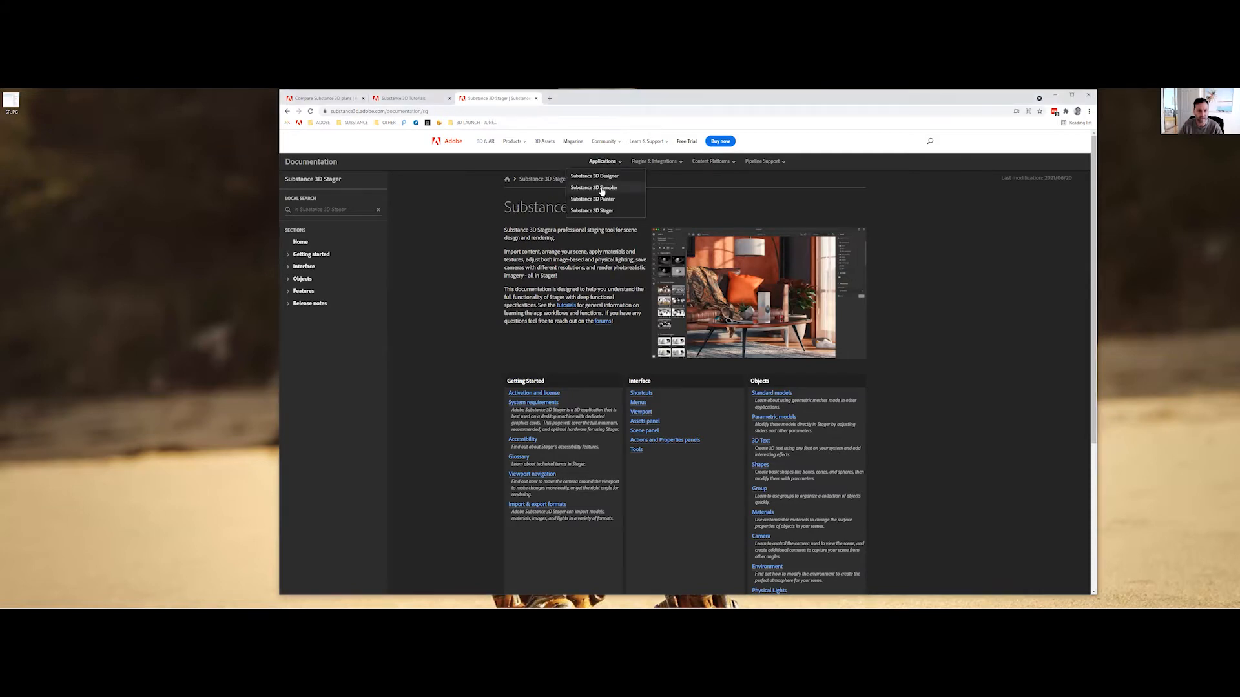
{"action": "left_click", "coordinate": [597, 211]}
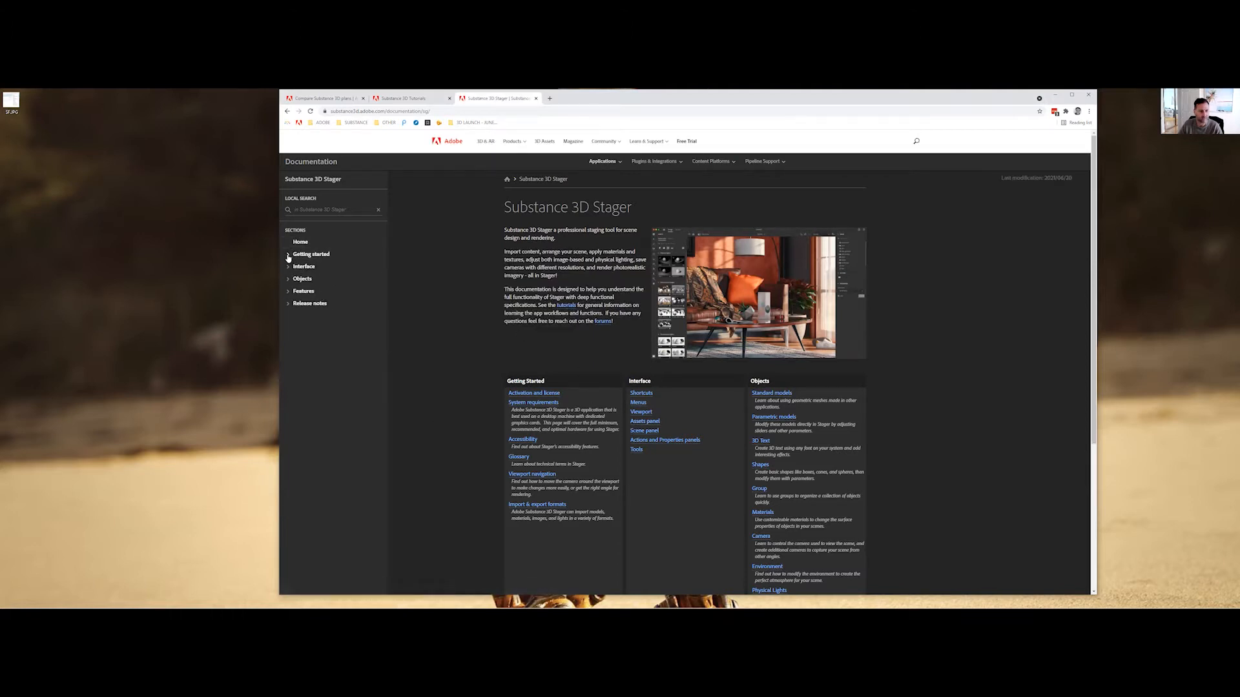
- Review Stager's System requirements page in the Getting started section, then collapse that section
{"action": "left_click", "coordinate": [288, 256]}
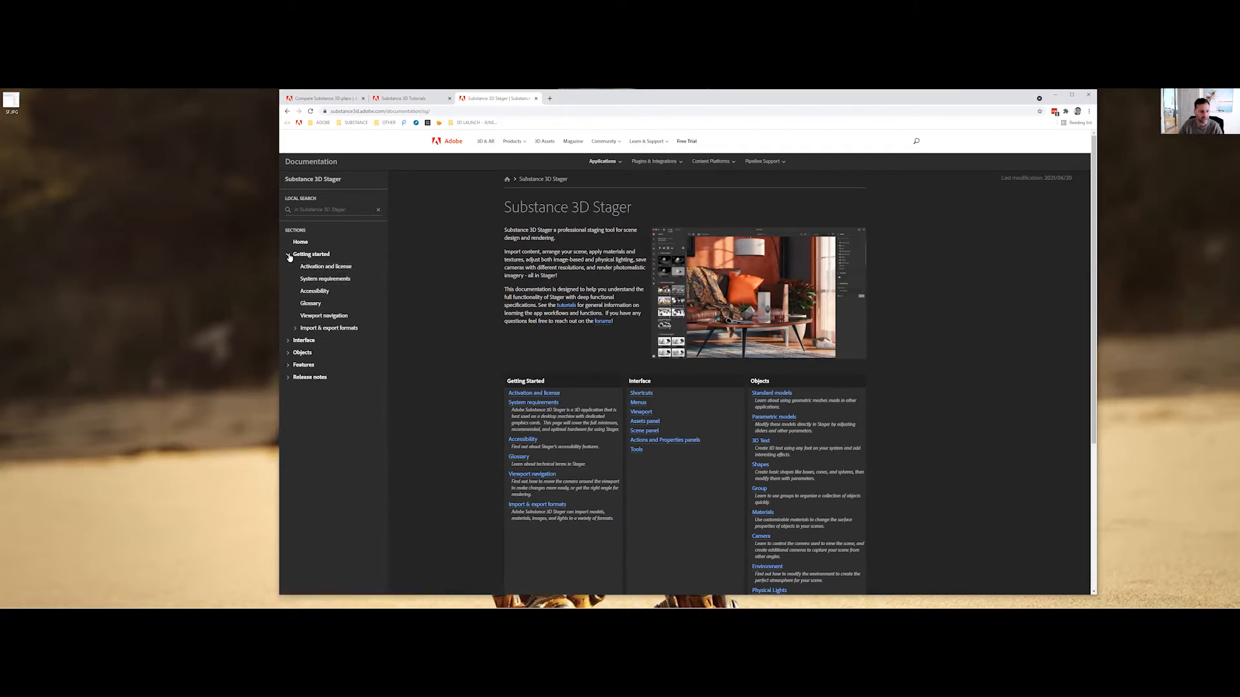
{"action": "left_click", "coordinate": [327, 279]}
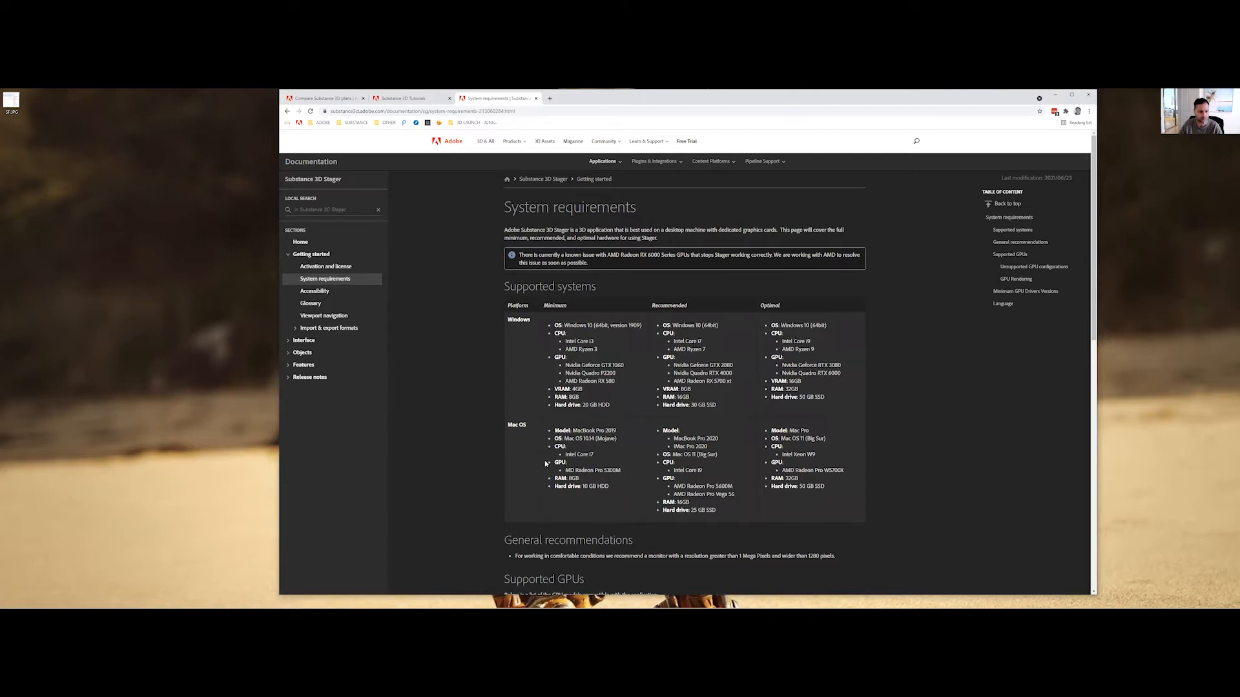
{"action": "scroll", "coordinate": [541, 294], "scroll_direction": "down", "scroll_amount": 3}
{"action": "scroll", "coordinate": [450, 333], "scroll_direction": "up", "scroll_amount": 3}
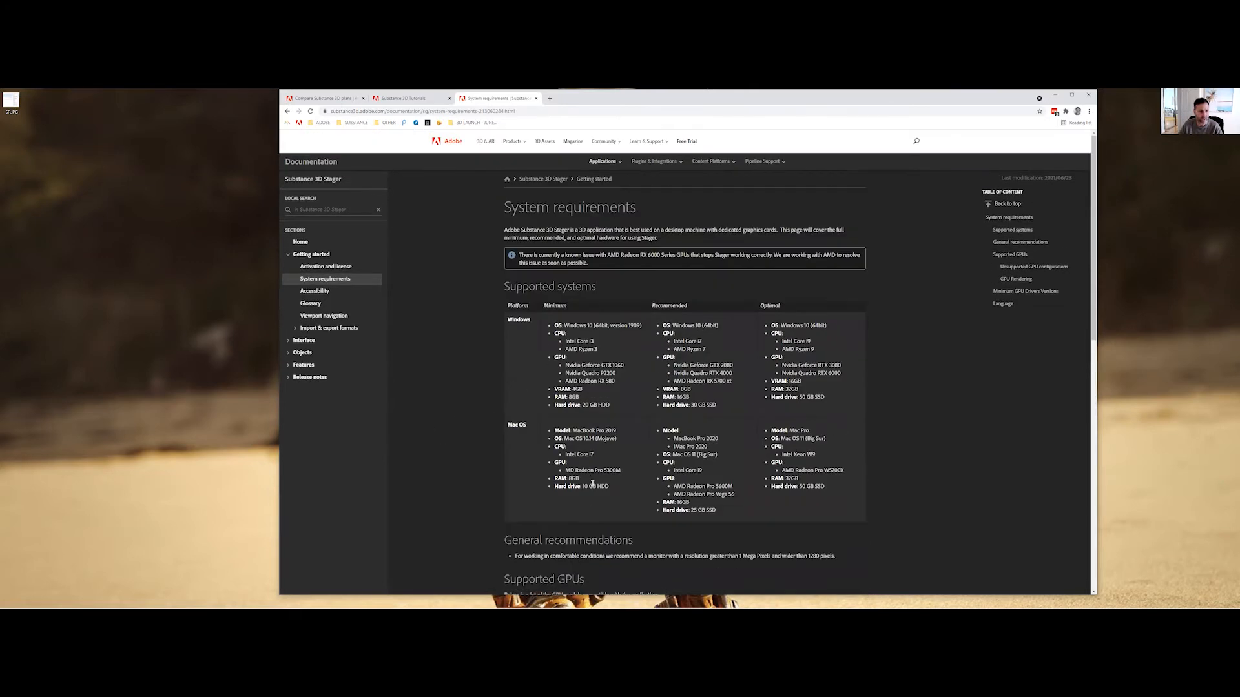
{"action": "left_click", "coordinate": [288, 256]}
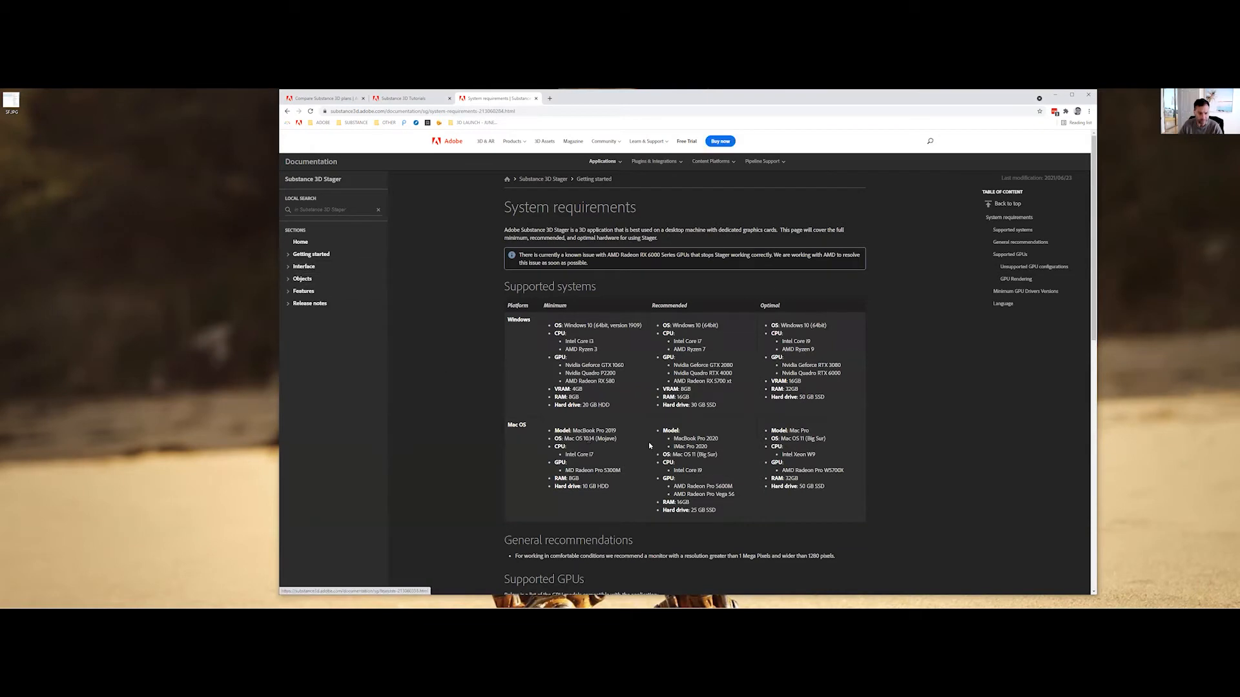
- Expand the Objects section of the Stager documentation and look through the Standard models and Parametric models pages
{"action": "left_click", "coordinate": [289, 280]}
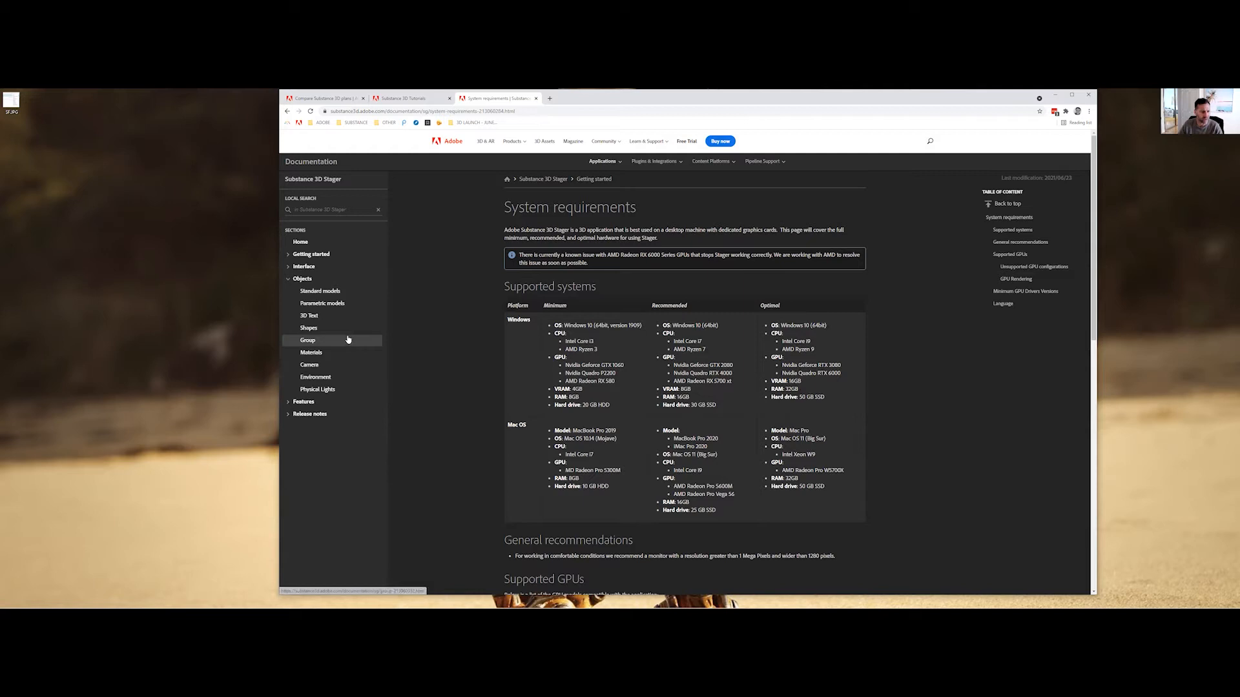
{"action": "left_click", "coordinate": [325, 292]}
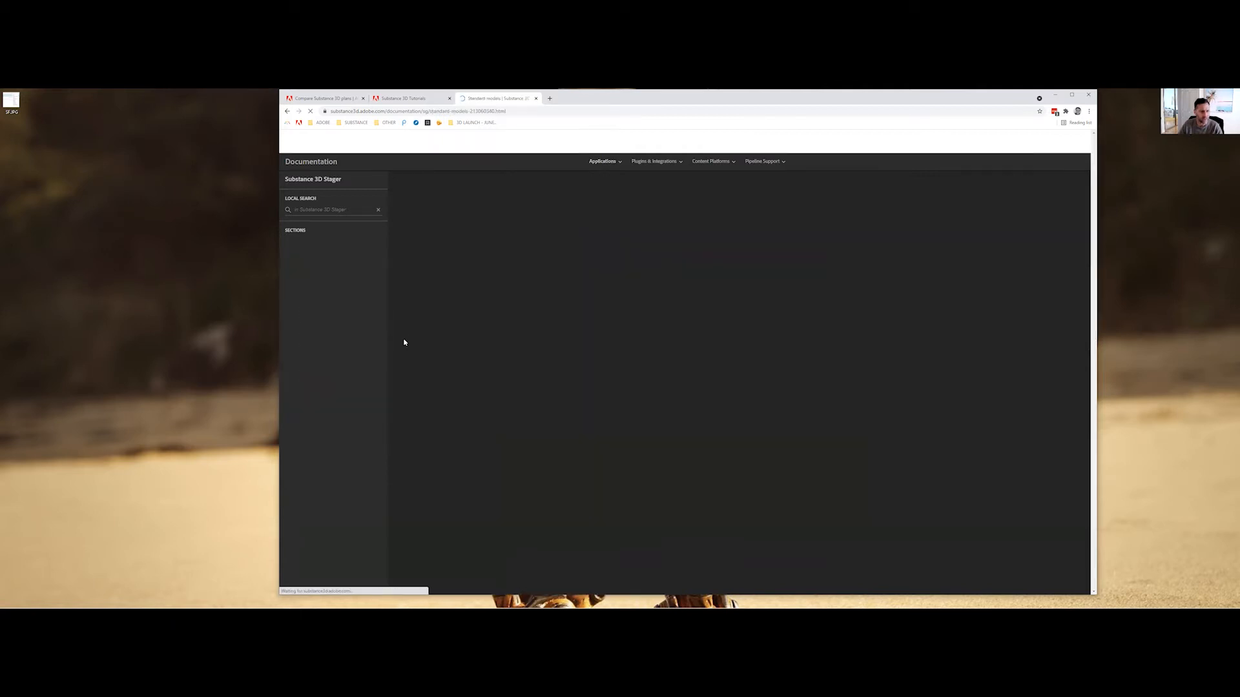
{"action": "left_click", "coordinate": [330, 305]}
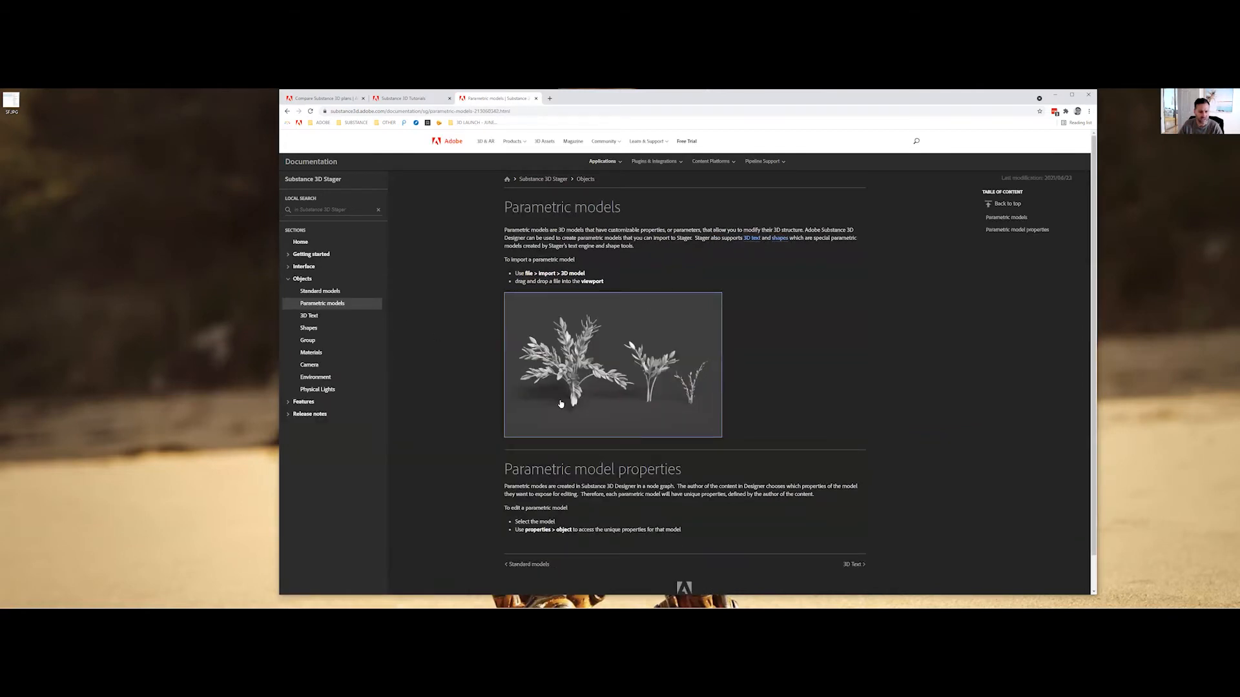
{"action": "scroll", "coordinate": [690, 462], "scroll_direction": "down", "scroll_amount": 2}
{"action": "scroll", "coordinate": [691, 459], "scroll_direction": "up", "scroll_amount": 2}
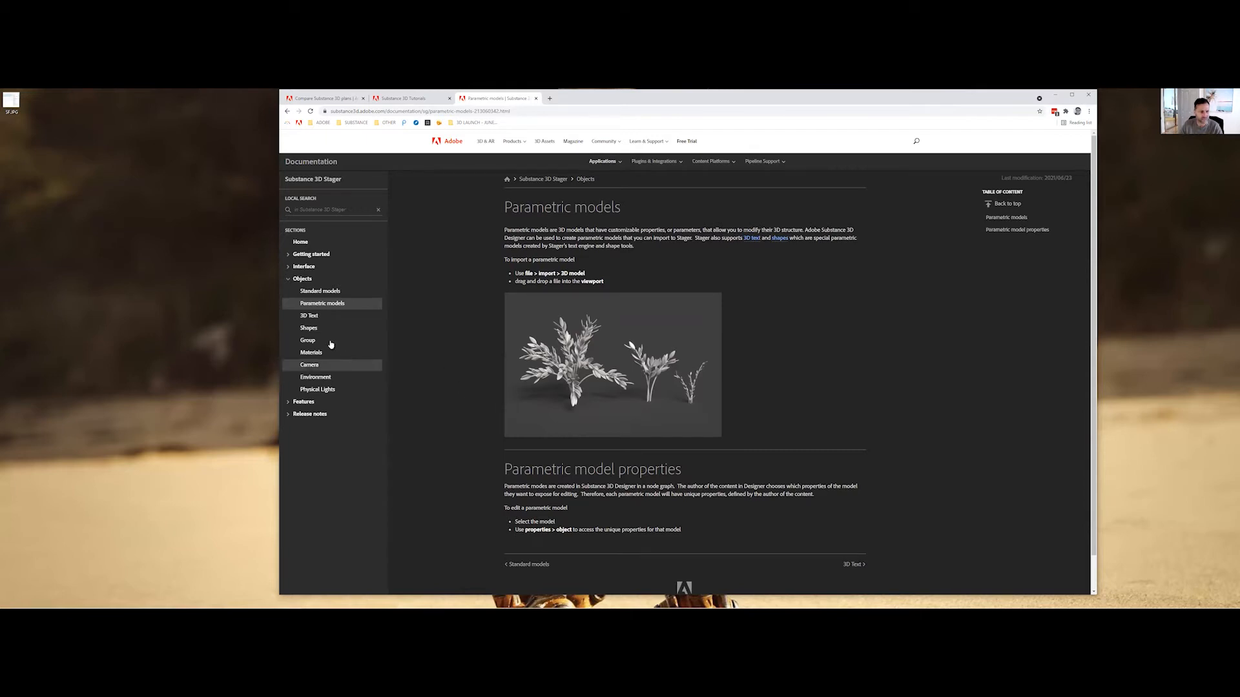
- Look at the Group page, then read through the Materials page's transform and standard material properties
{"action": "left_click", "coordinate": [308, 340]}
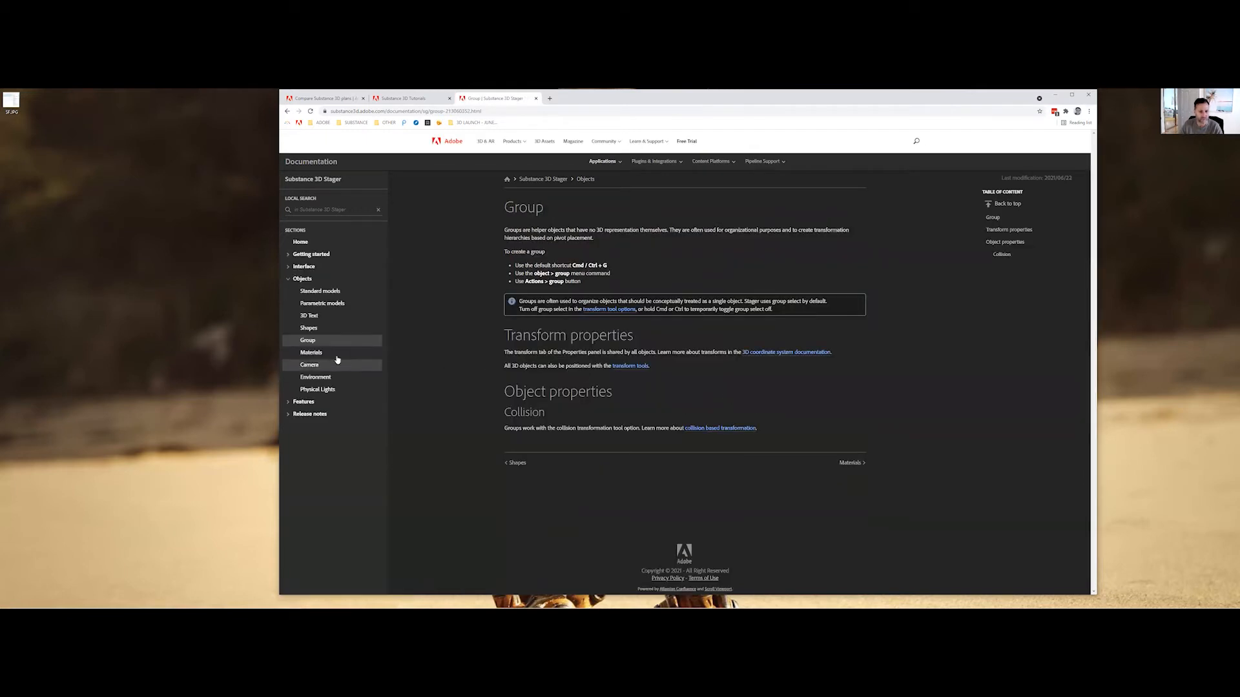
{"action": "left_click", "coordinate": [311, 353]}
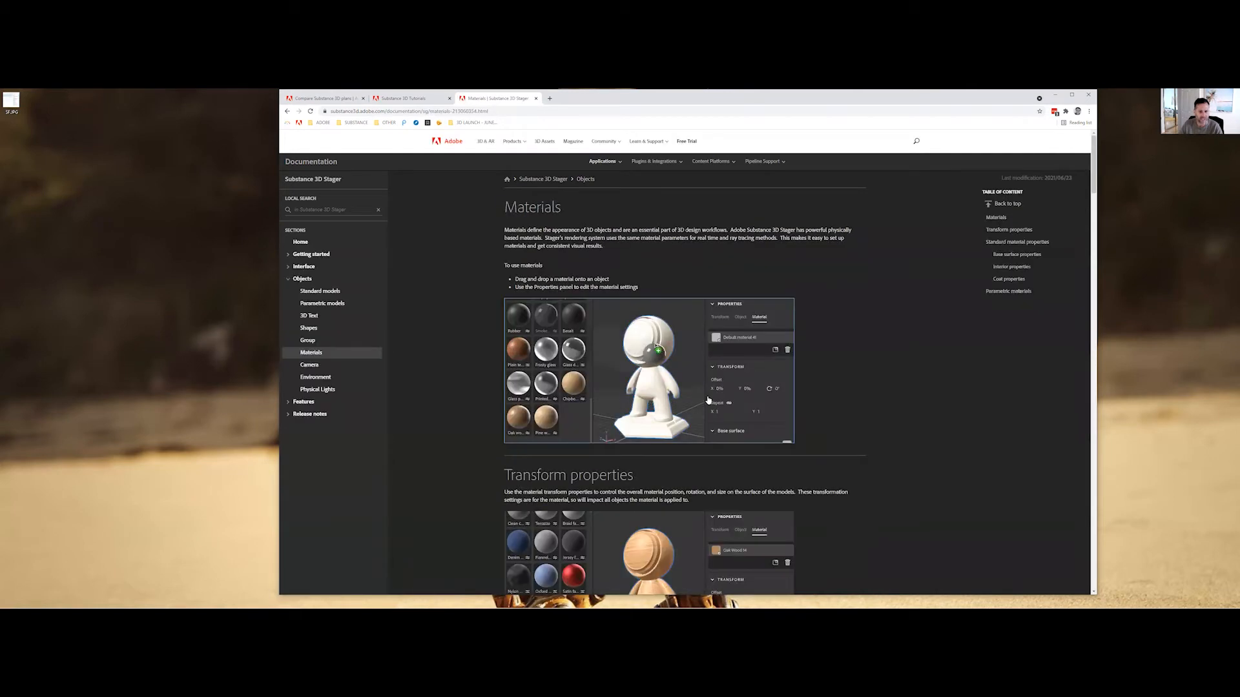
{"action": "scroll", "coordinate": [421, 407], "scroll_direction": "down", "scroll_amount": 3}
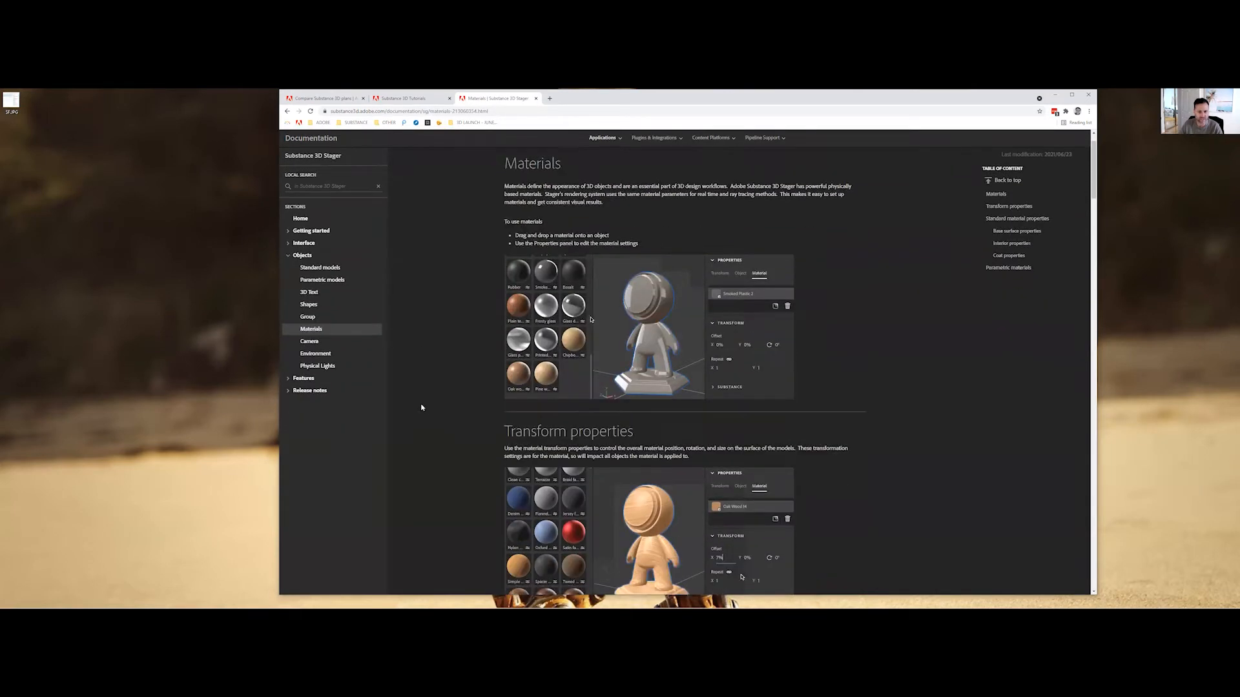
{"action": "scroll", "coordinate": [420, 402], "scroll_direction": "down", "scroll_amount": 2}
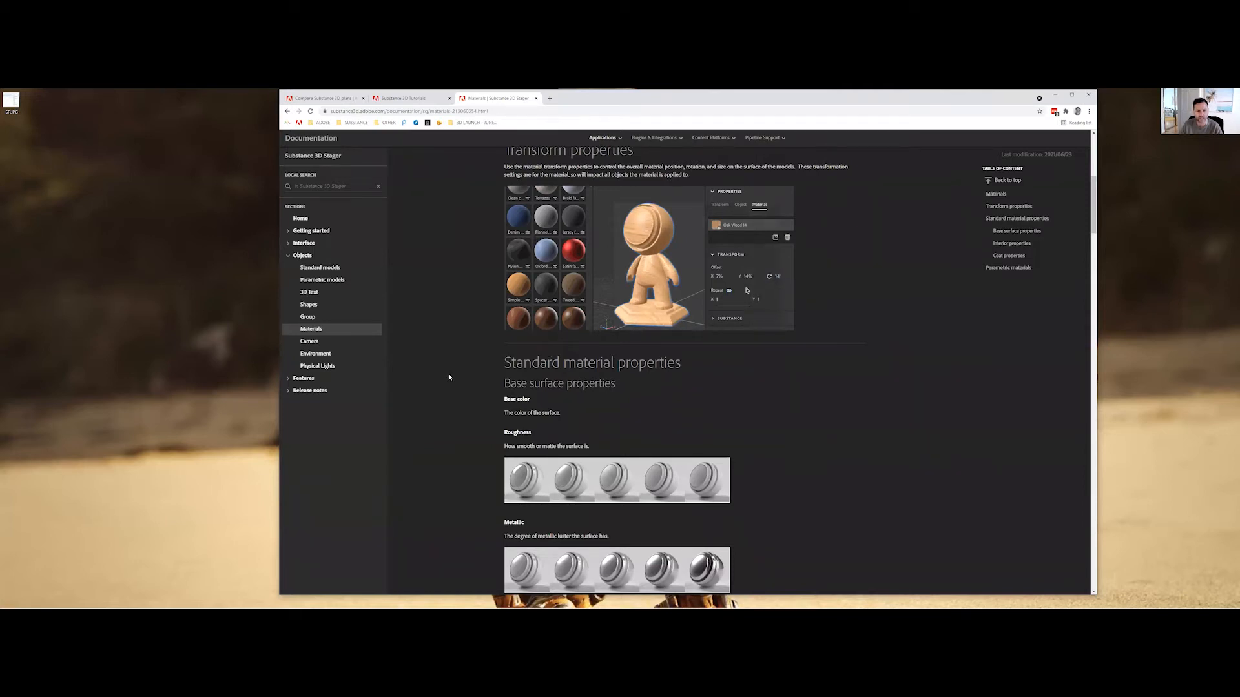
{"action": "scroll", "coordinate": [450, 373], "scroll_direction": "up", "scroll_amount": 2}
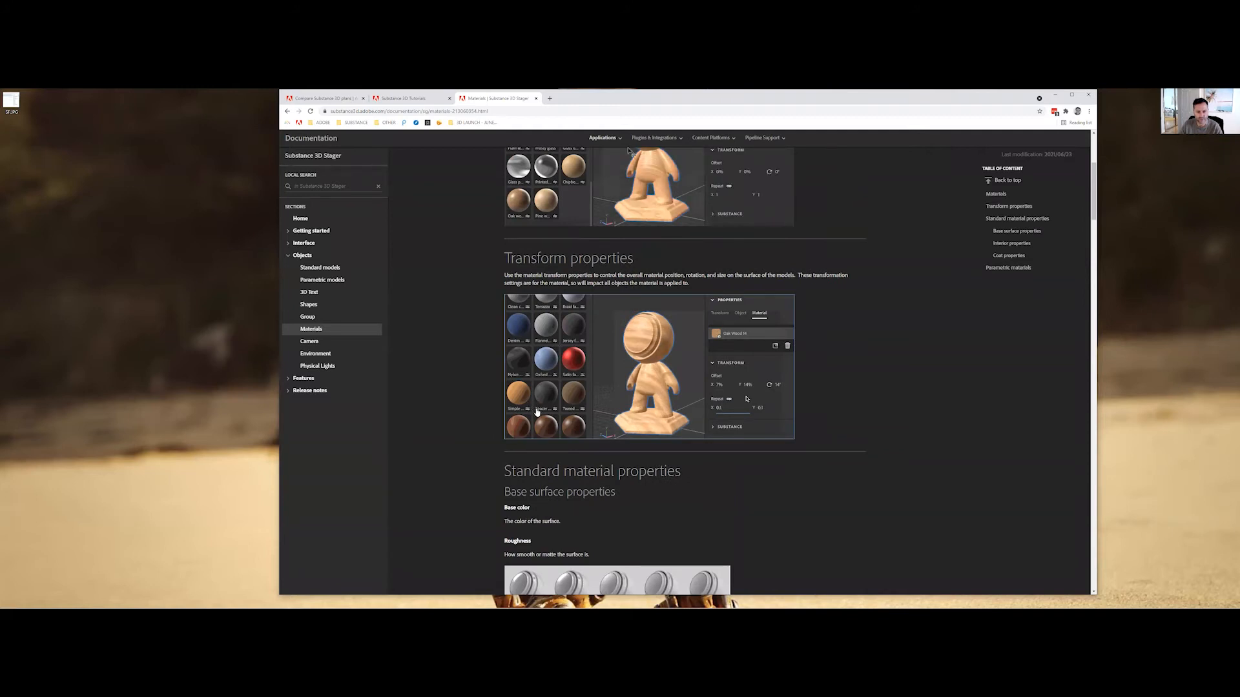
{"action": "scroll", "coordinate": [489, 420], "scroll_direction": "down", "scroll_amount": 5}
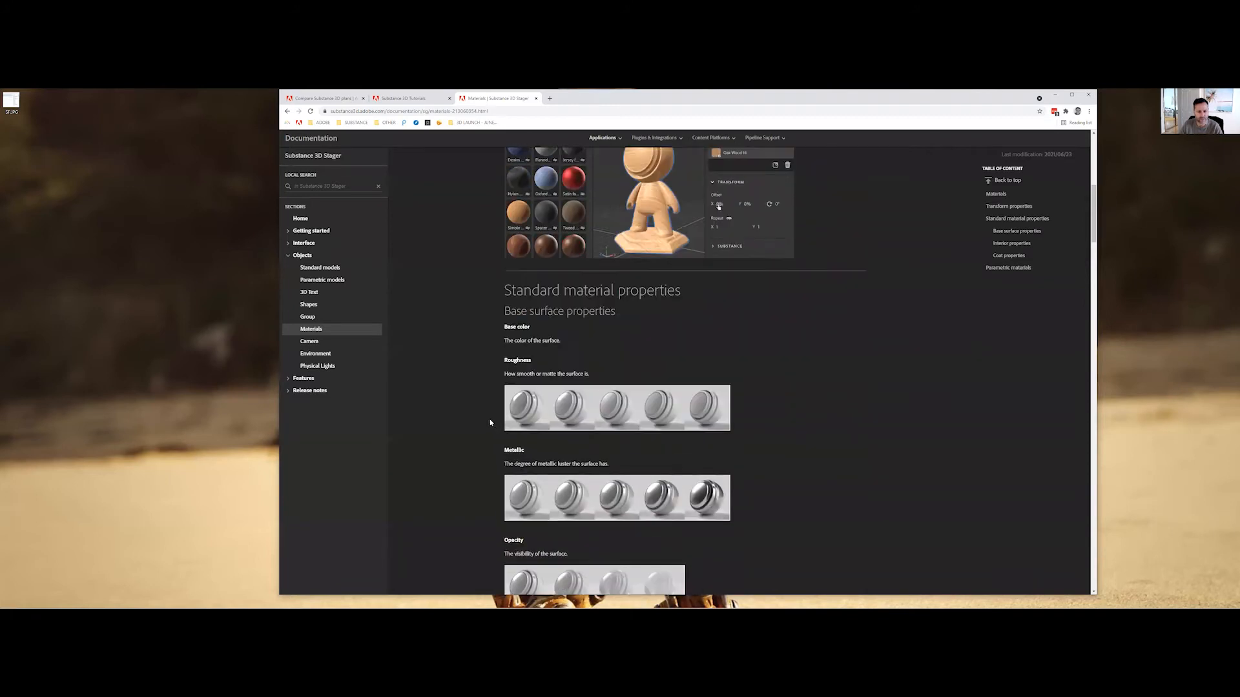
{"action": "scroll", "coordinate": [488, 420], "scroll_direction": "down", "scroll_amount": 8}
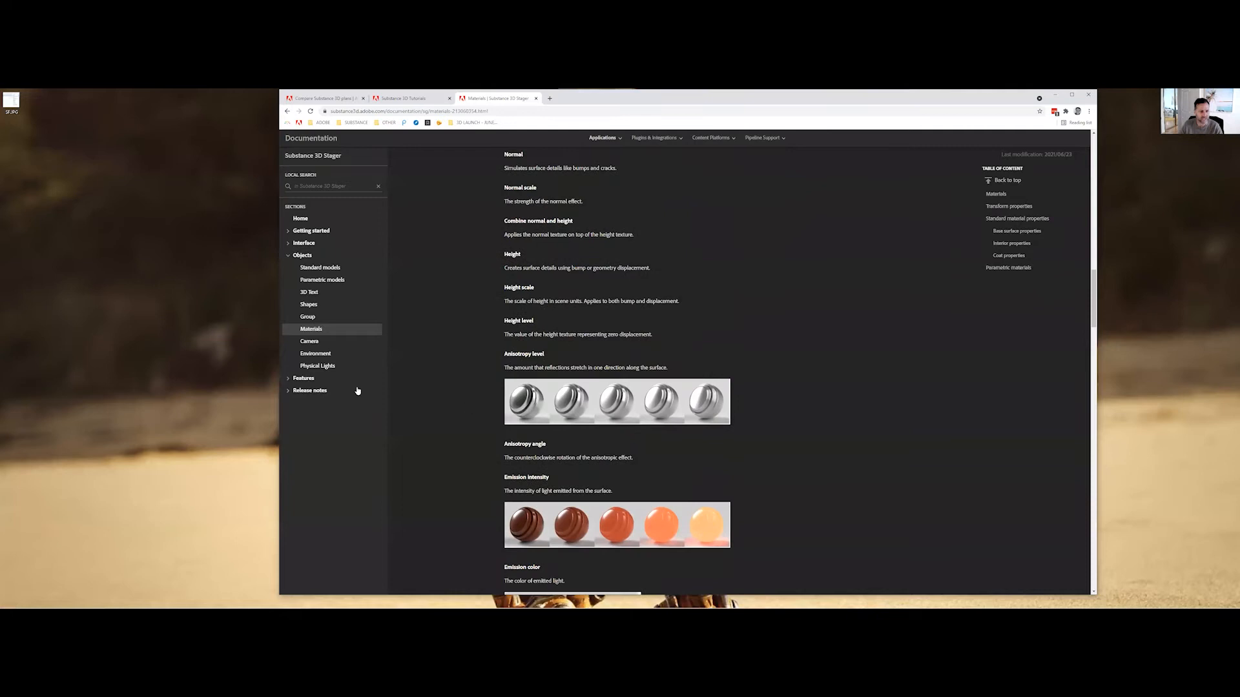
- Expand the Features section of the Stager documentation and view the Match Image page
{"action": "left_click", "coordinate": [301, 378]}
{"action": "left_click", "coordinate": [327, 441]}
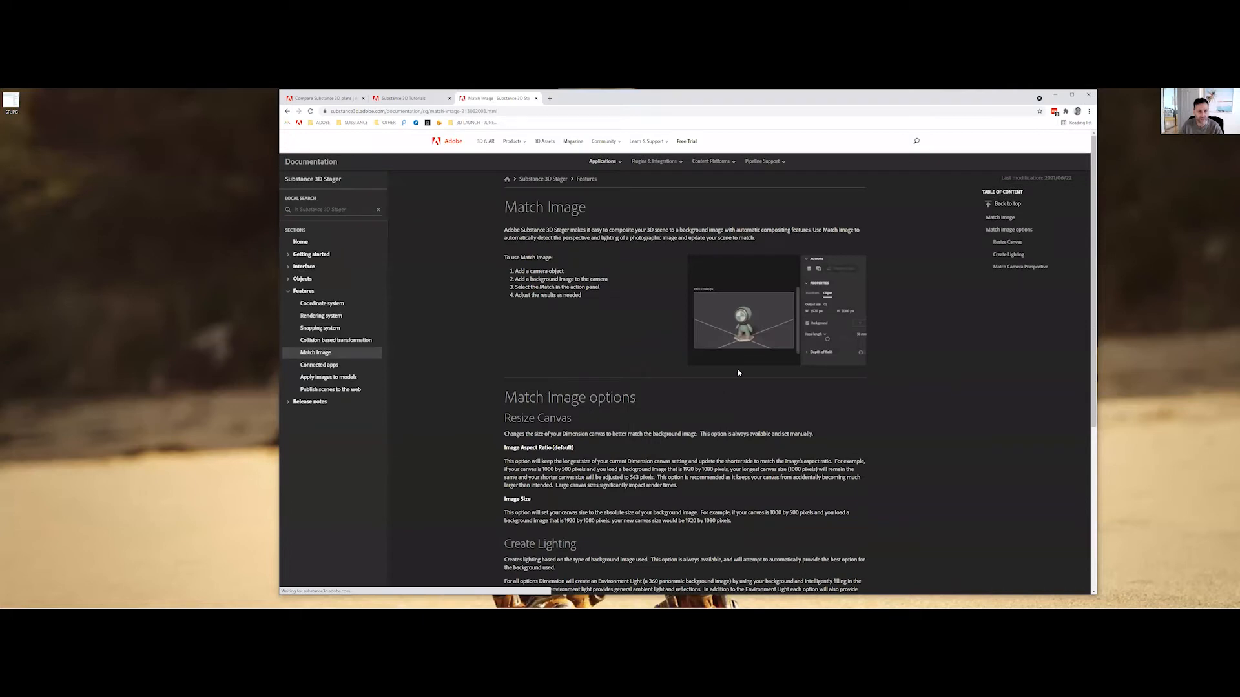
{"action": "left_click", "coordinate": [618, 163]}
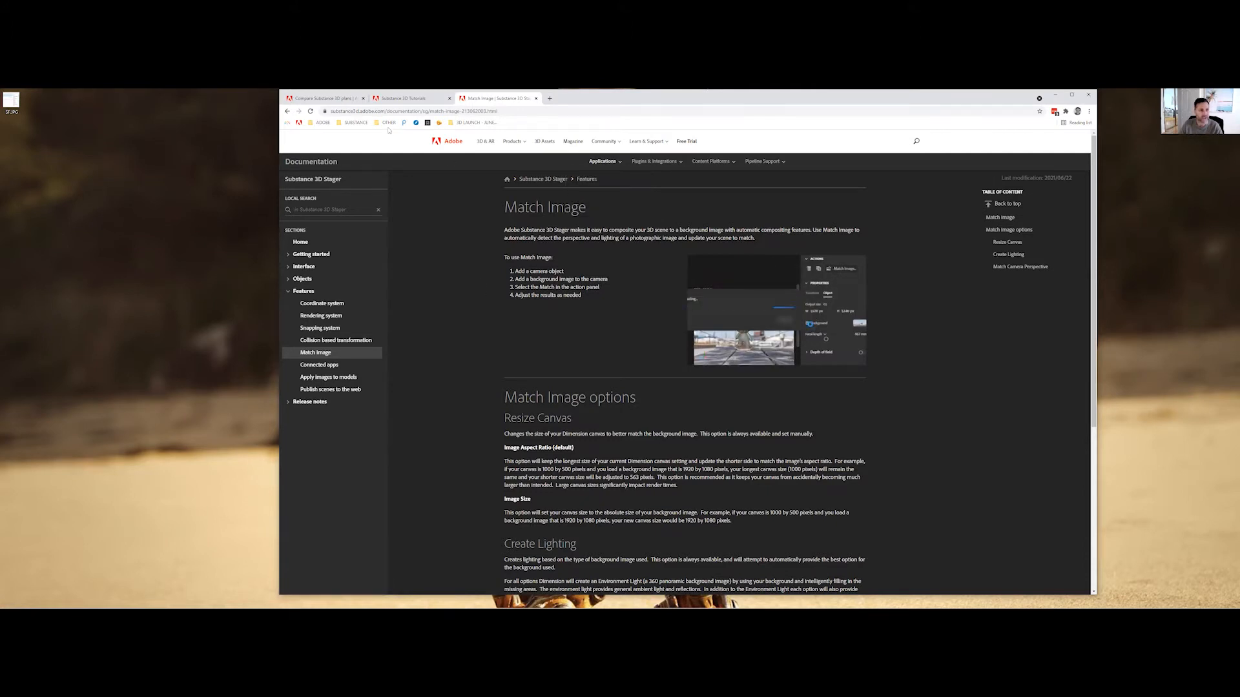
- Go to the Substance 3D Tutorials page and browse the list of Foundation tutorials
{"action": "left_click", "coordinate": [424, 101]}
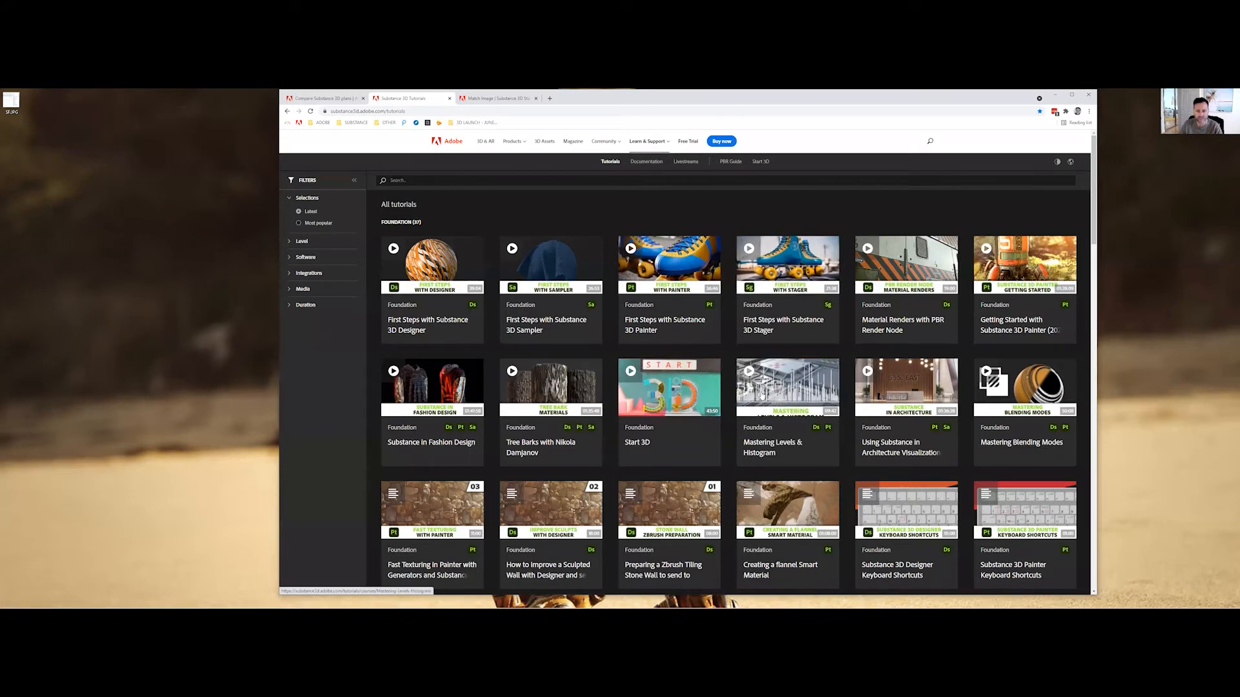
{"action": "scroll", "coordinate": [678, 385], "scroll_direction": "down", "scroll_amount": 10}
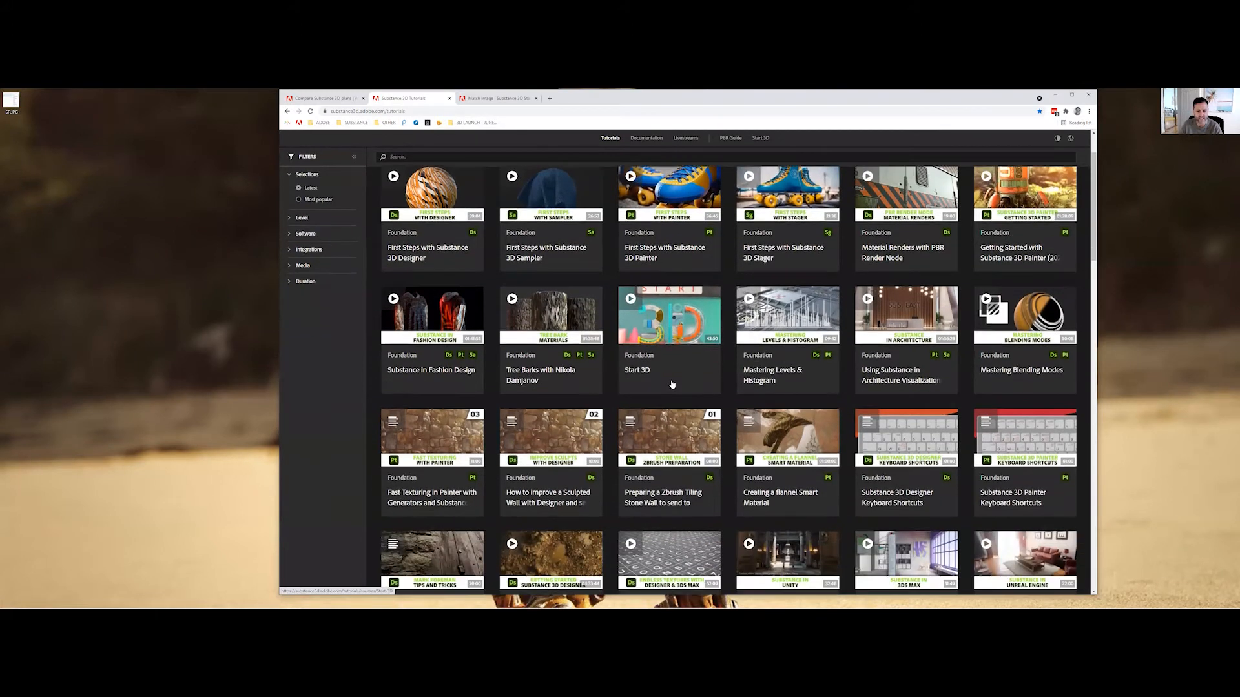
{"action": "scroll", "coordinate": [676, 376], "scroll_direction": "down", "scroll_amount": 2}
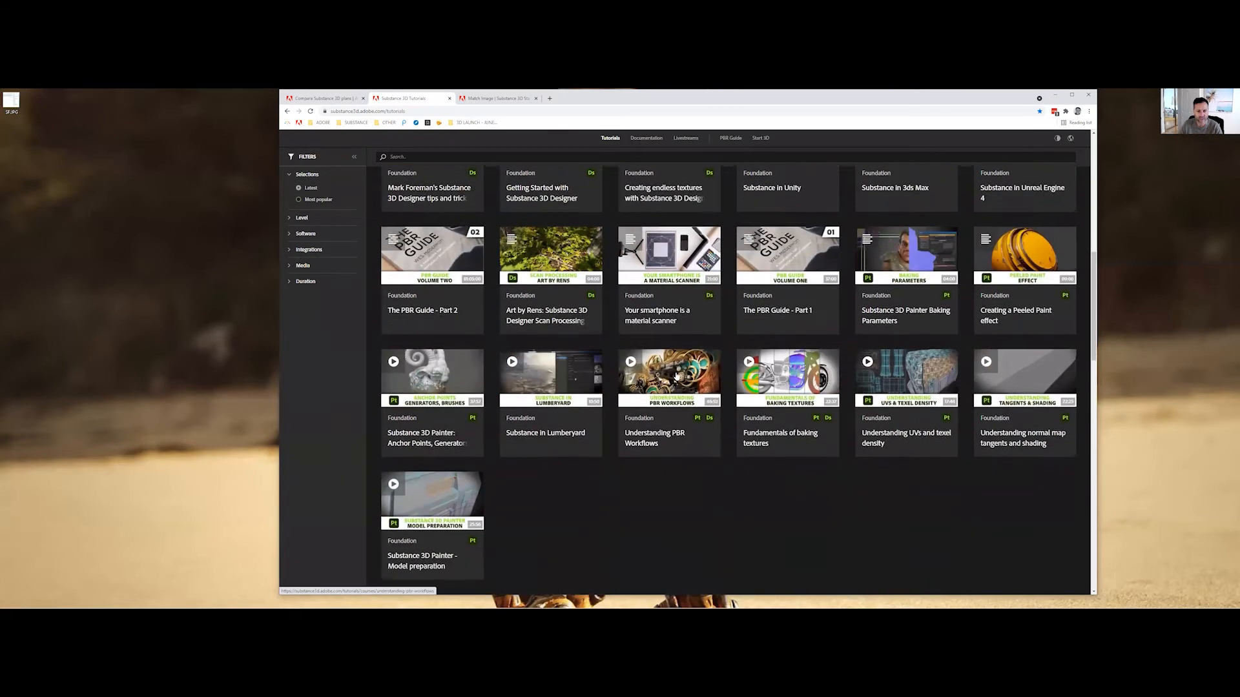
{"action": "scroll", "coordinate": [651, 370], "scroll_direction": "up", "scroll_amount": 12}
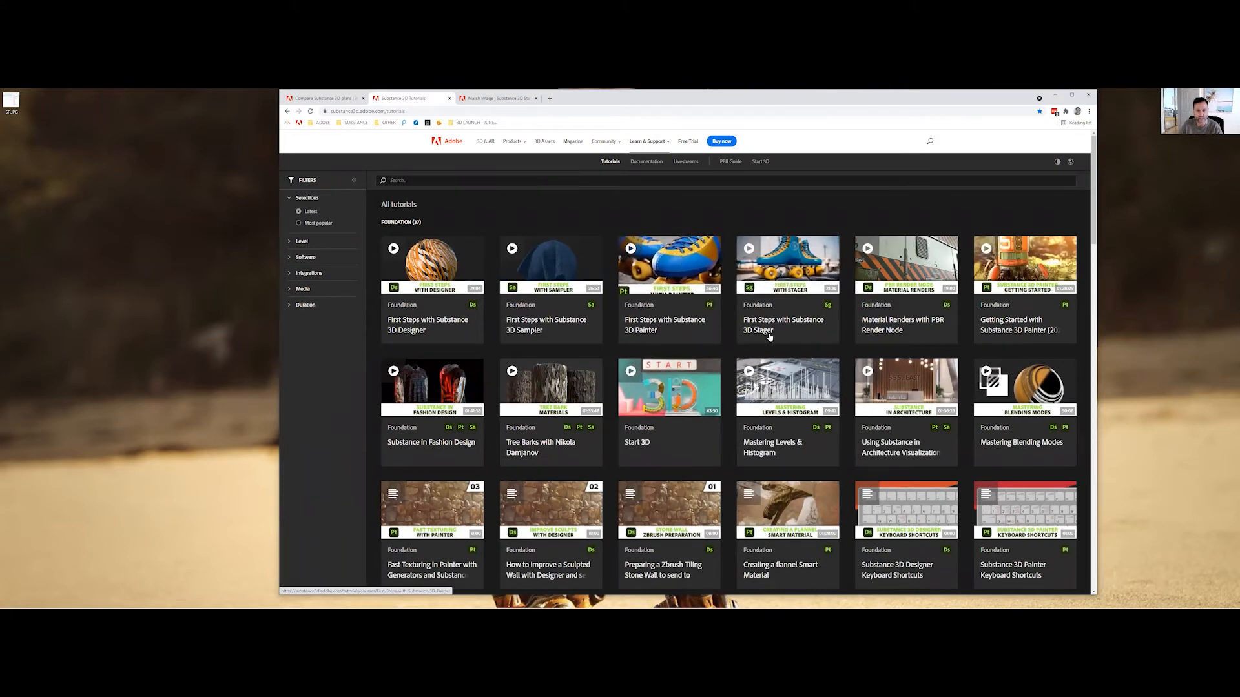
- Open the First Steps with Substance 3D Stager tutorial and check its downloadable project files section
{"action": "left_click", "coordinate": [783, 274]}
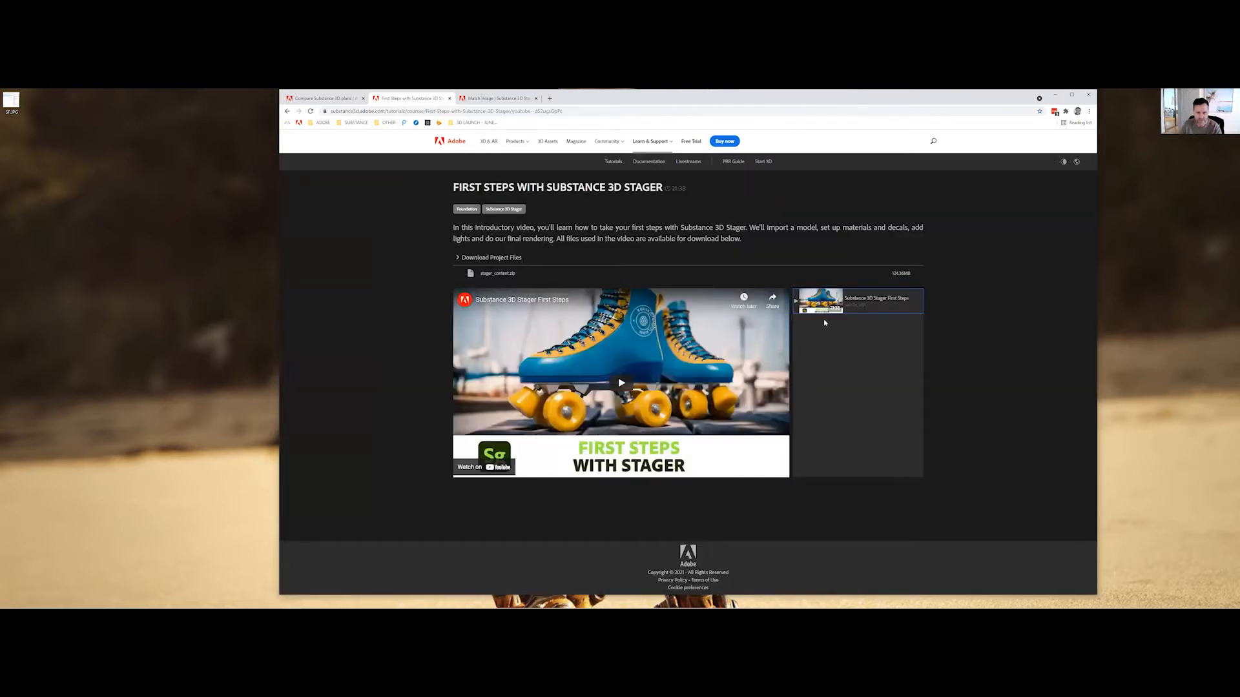
{"action": "left_click", "coordinate": [457, 258]}
{"action": "left_click", "coordinate": [456, 258]}
- Open the Start 3D beginner series in a new browser tab and switch to it
{"action": "middle_click", "coordinate": [763, 162]}
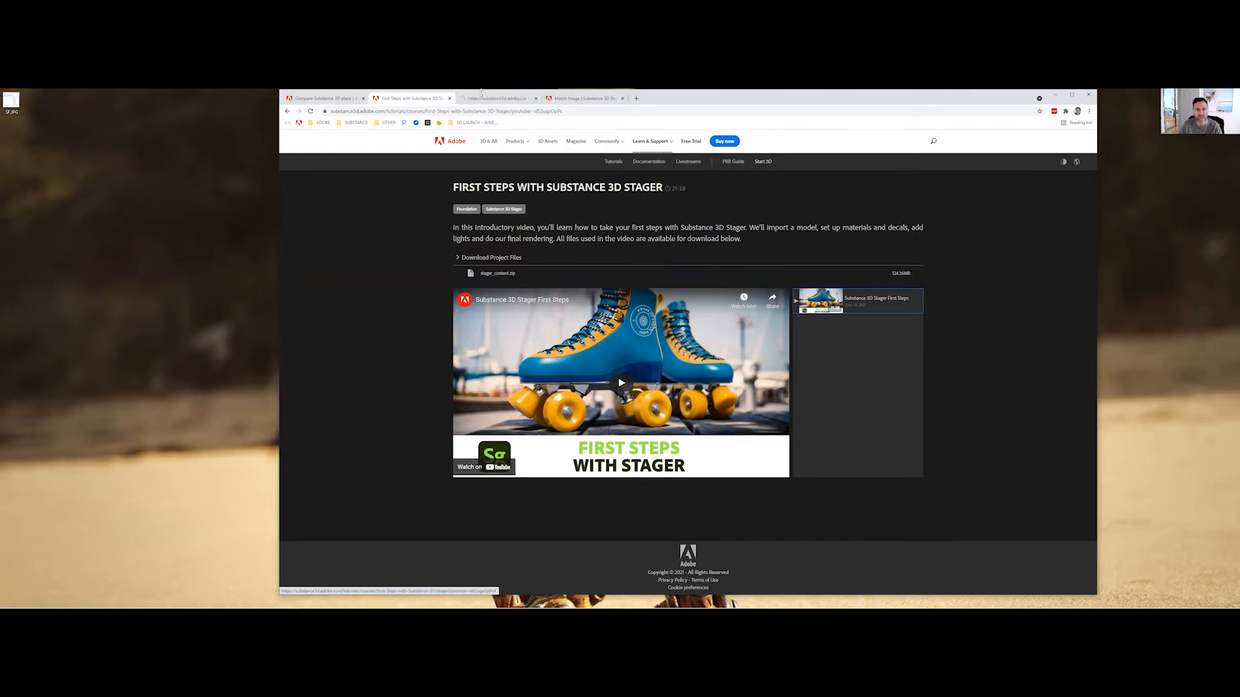
{"action": "left_click", "coordinate": [491, 97]}
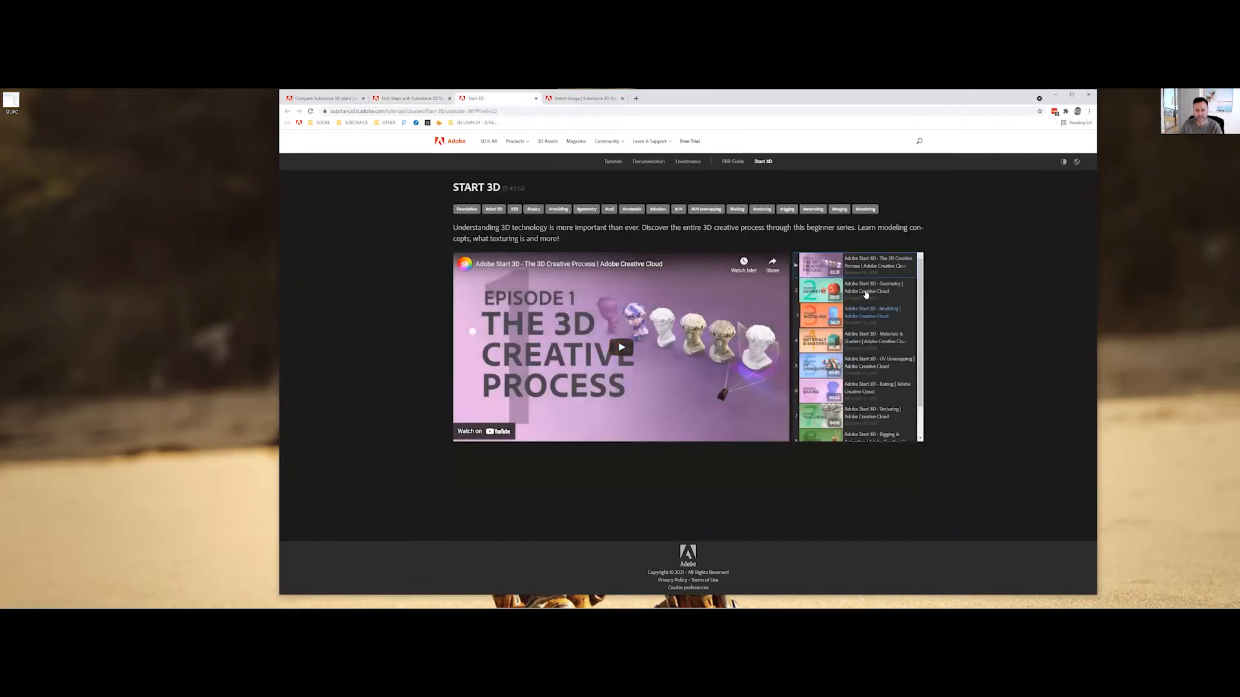
- Browse the Start 3D episode list and open the Staging & Rendering episode
{"action": "scroll", "coordinate": [877, 334], "scroll_direction": "down", "scroll_amount": 1}
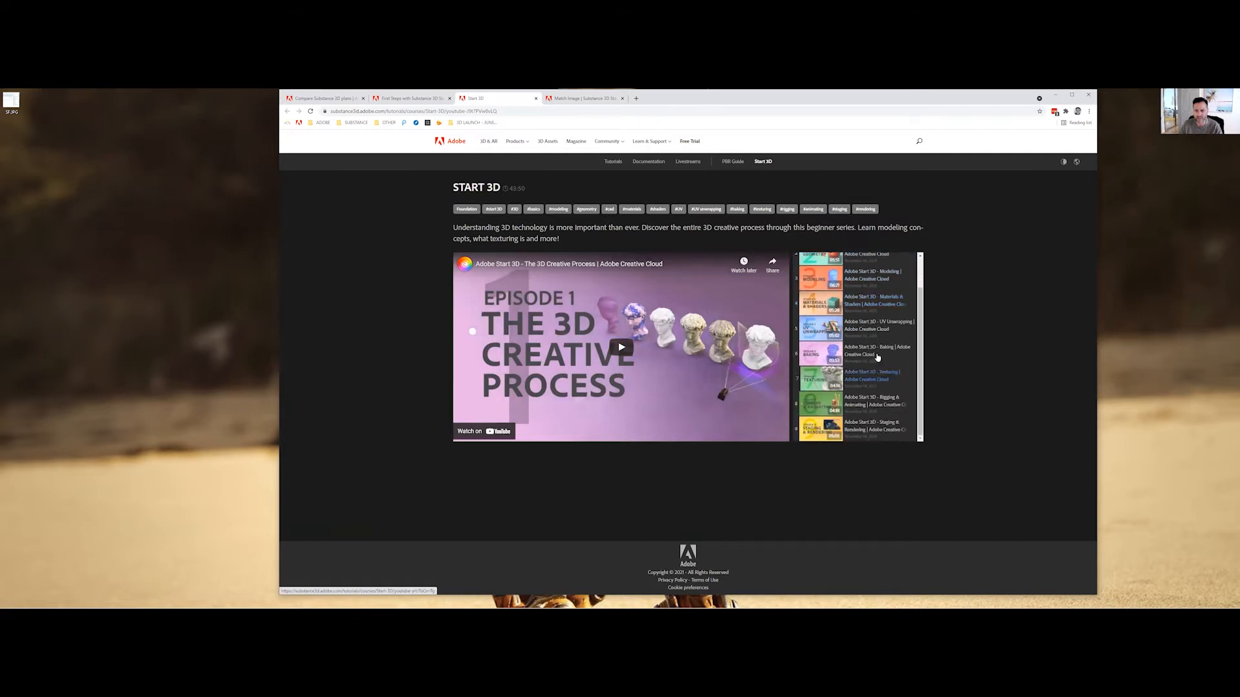
{"action": "scroll", "coordinate": [866, 317], "scroll_direction": "up", "scroll_amount": 1}
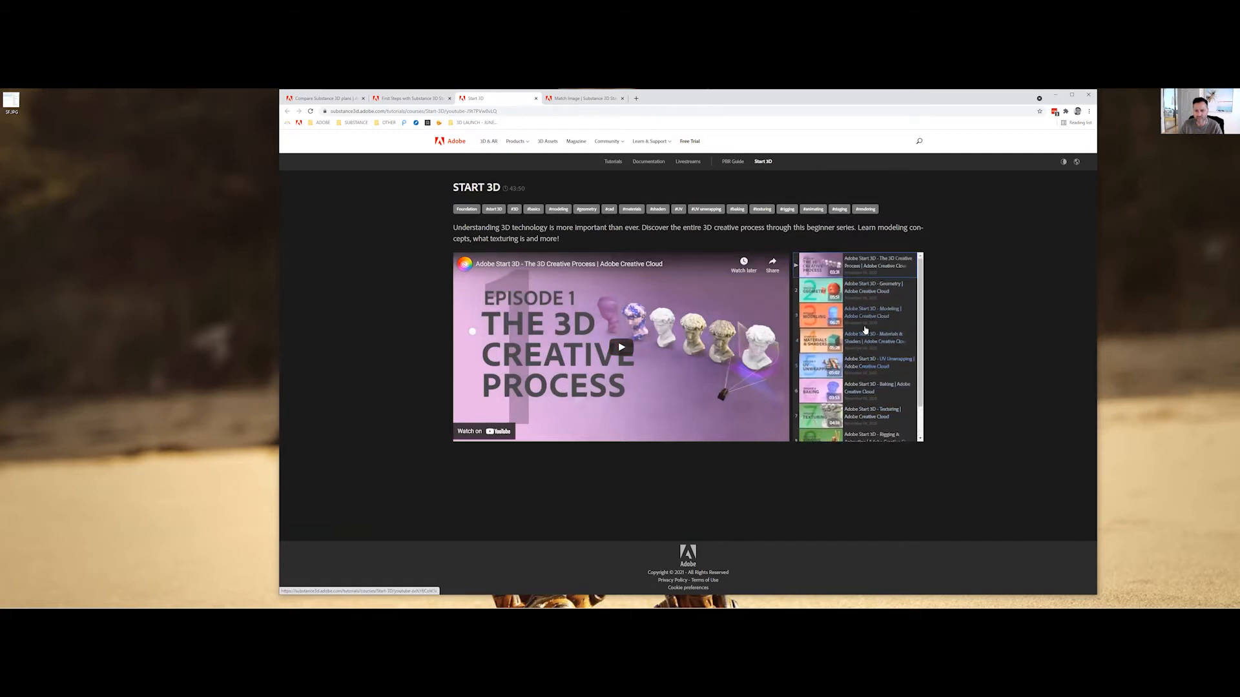
{"action": "scroll", "coordinate": [861, 381], "scroll_direction": "down", "scroll_amount": 1}
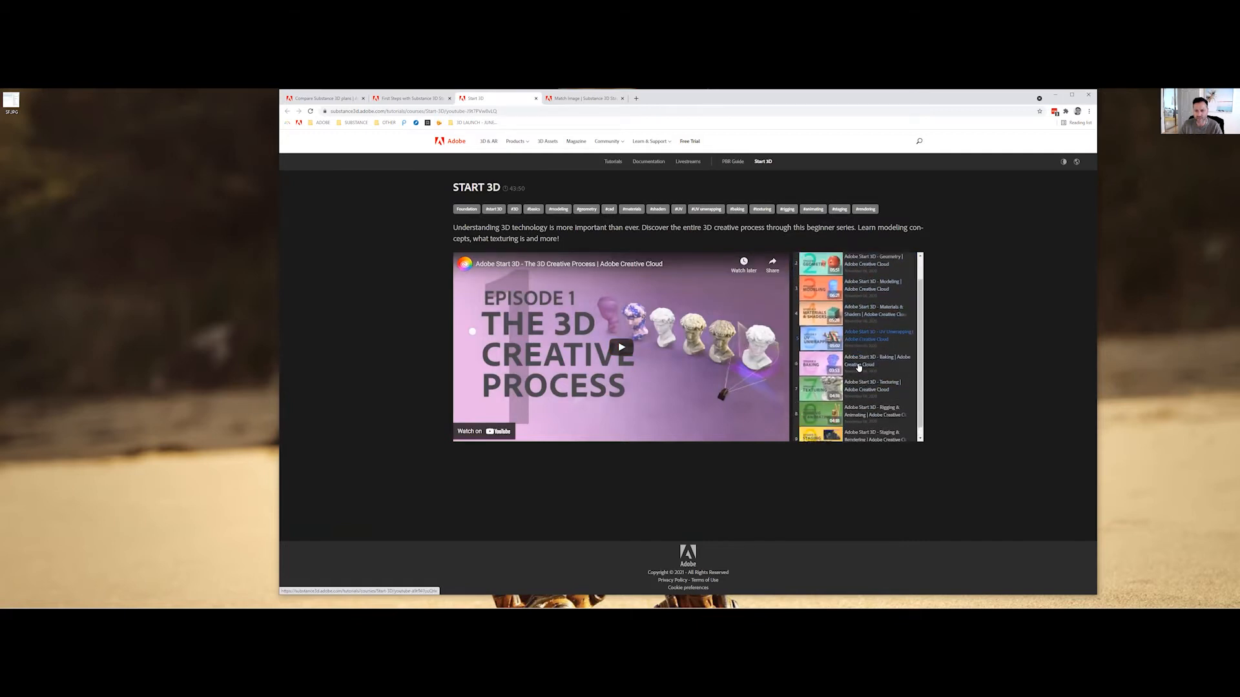
{"action": "left_click", "coordinate": [862, 430]}
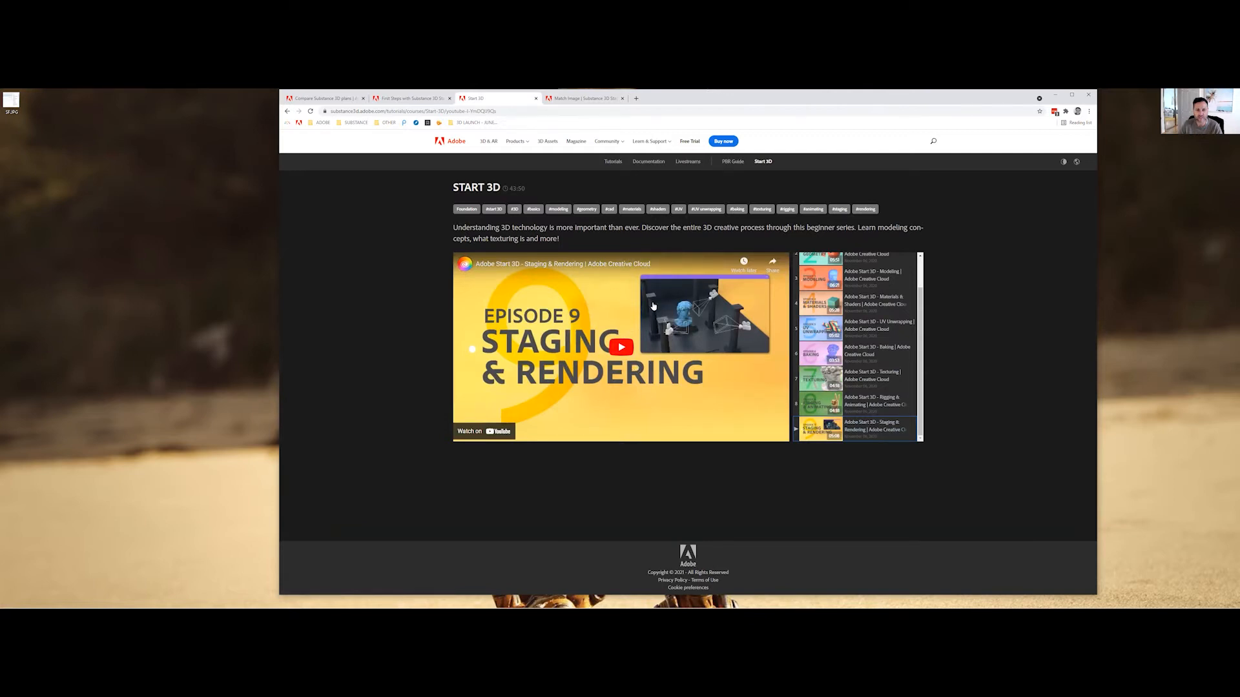
- Open the PBR Guide section in a new browser tab and view The PBR Guide - Part 1
{"action": "middle_click", "coordinate": [729, 165]}
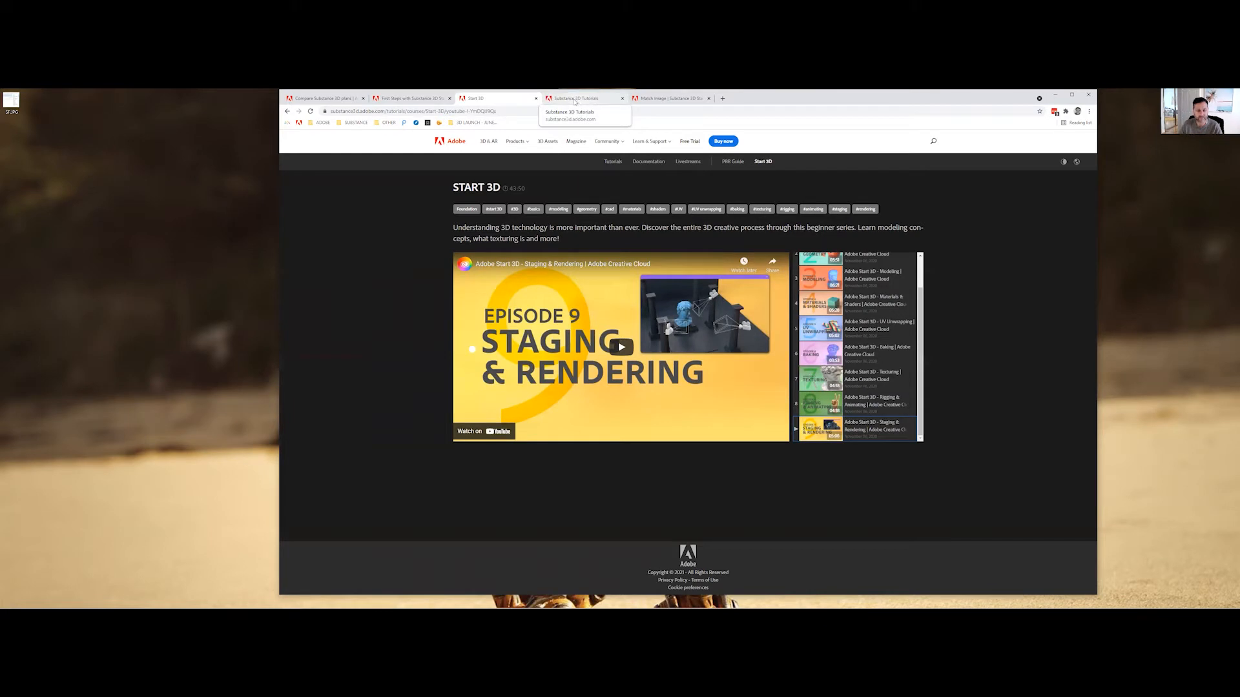
{"action": "left_click", "coordinate": [574, 100]}
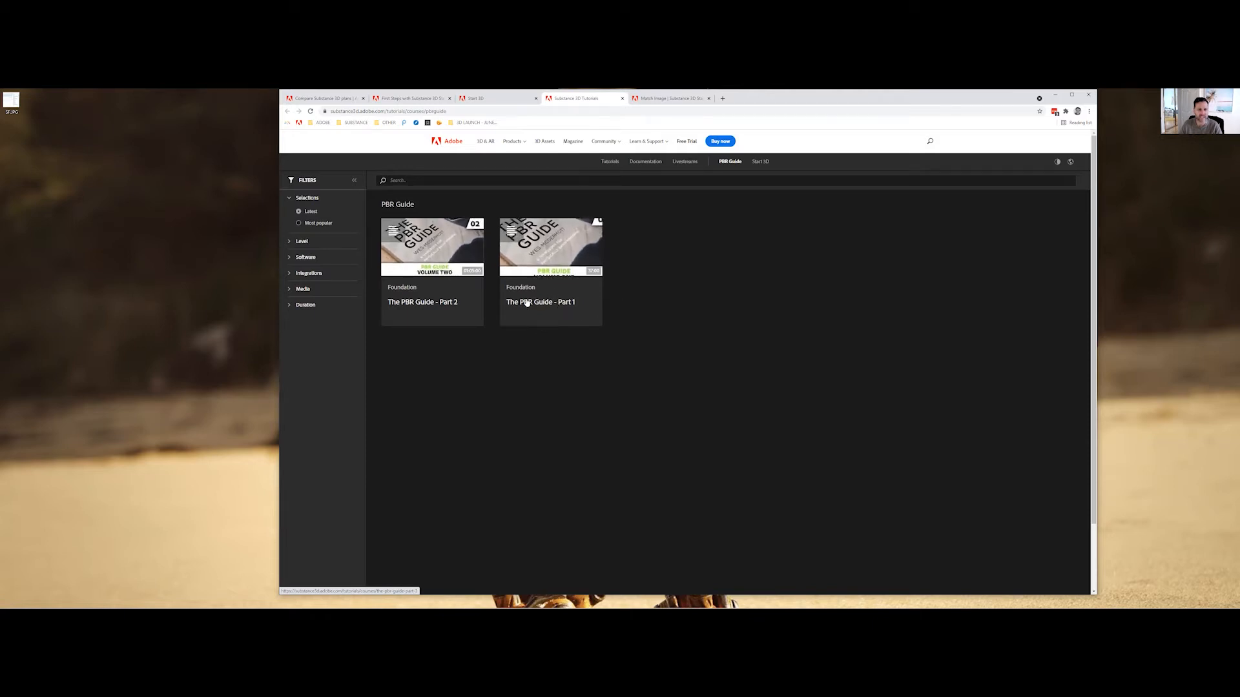
{"action": "left_click", "coordinate": [549, 244]}
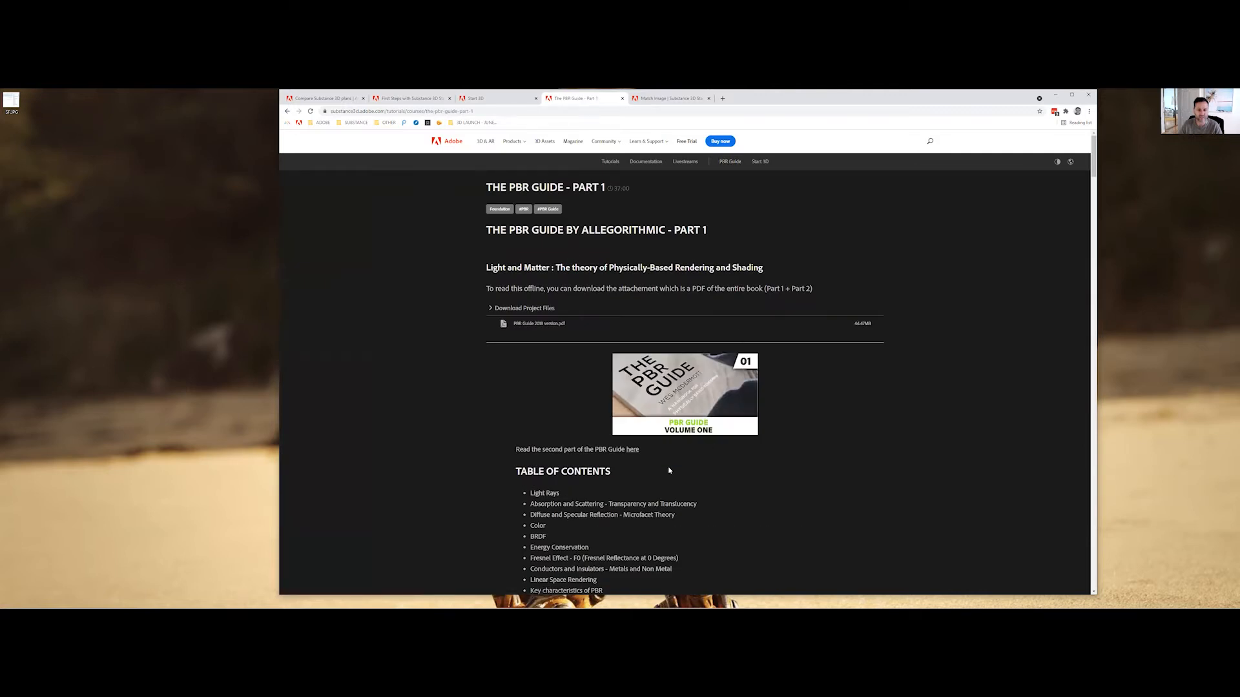
- Skim The PBR Guide - Part 1, examining its sections on light rays, diffuse and specular reflection, and microfacet theory
{"action": "scroll", "coordinate": [549, 448], "scroll_direction": "down", "scroll_amount": 8}
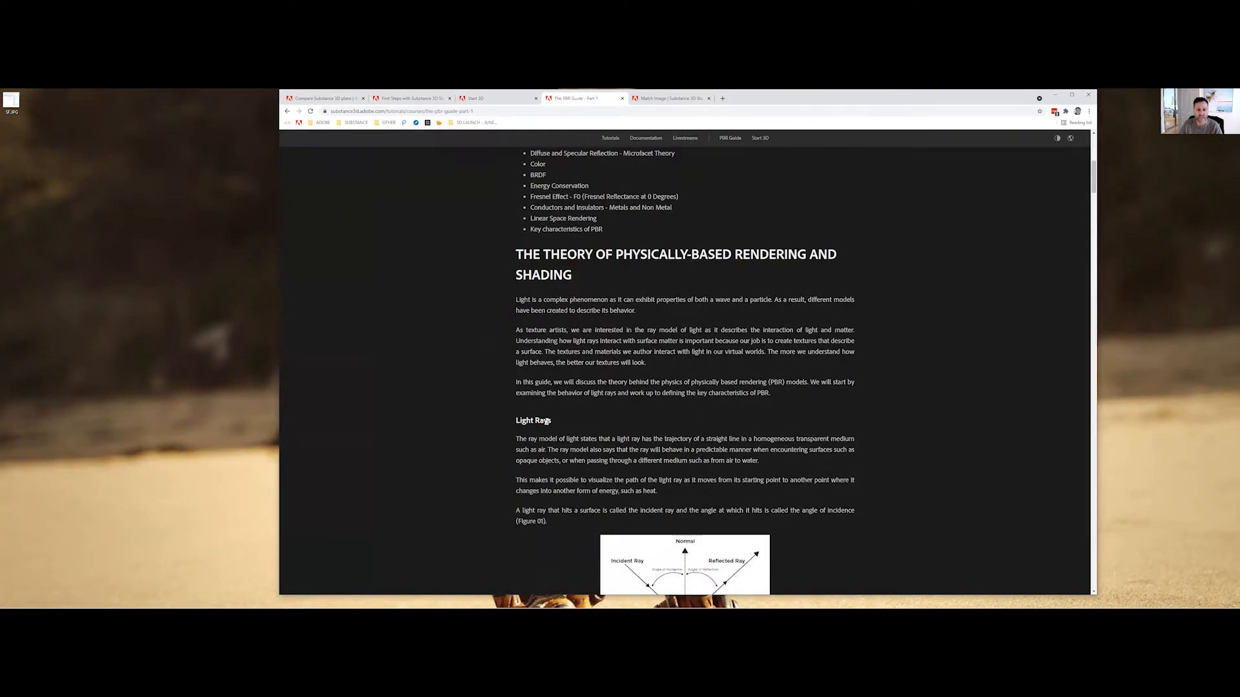
{"action": "scroll", "coordinate": [600, 420], "scroll_direction": "down", "scroll_amount": 3}
{"action": "scroll", "coordinate": [549, 394], "scroll_direction": "up", "scroll_amount": 2}
{"action": "scroll", "coordinate": [492, 362], "scroll_direction": "down", "scroll_amount": 7}
{"action": "scroll", "coordinate": [493, 368], "scroll_direction": "down", "scroll_amount": 3}
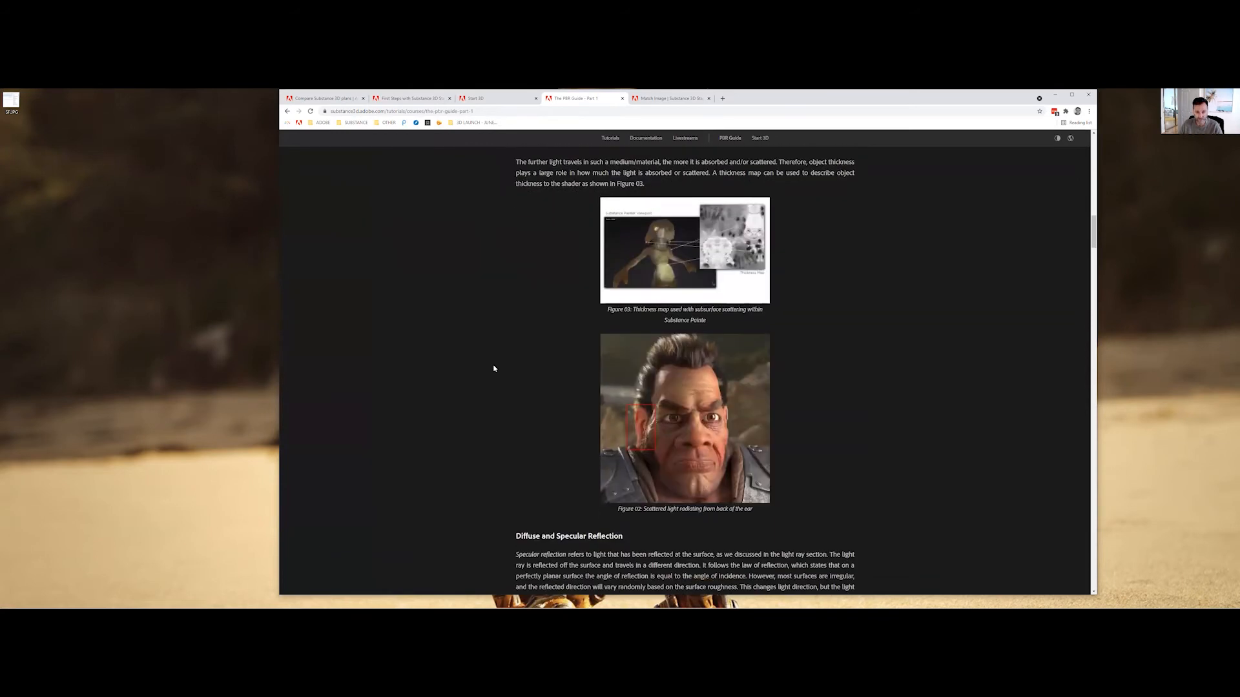
{"action": "scroll", "coordinate": [496, 368], "scroll_direction": "down", "scroll_amount": 5}
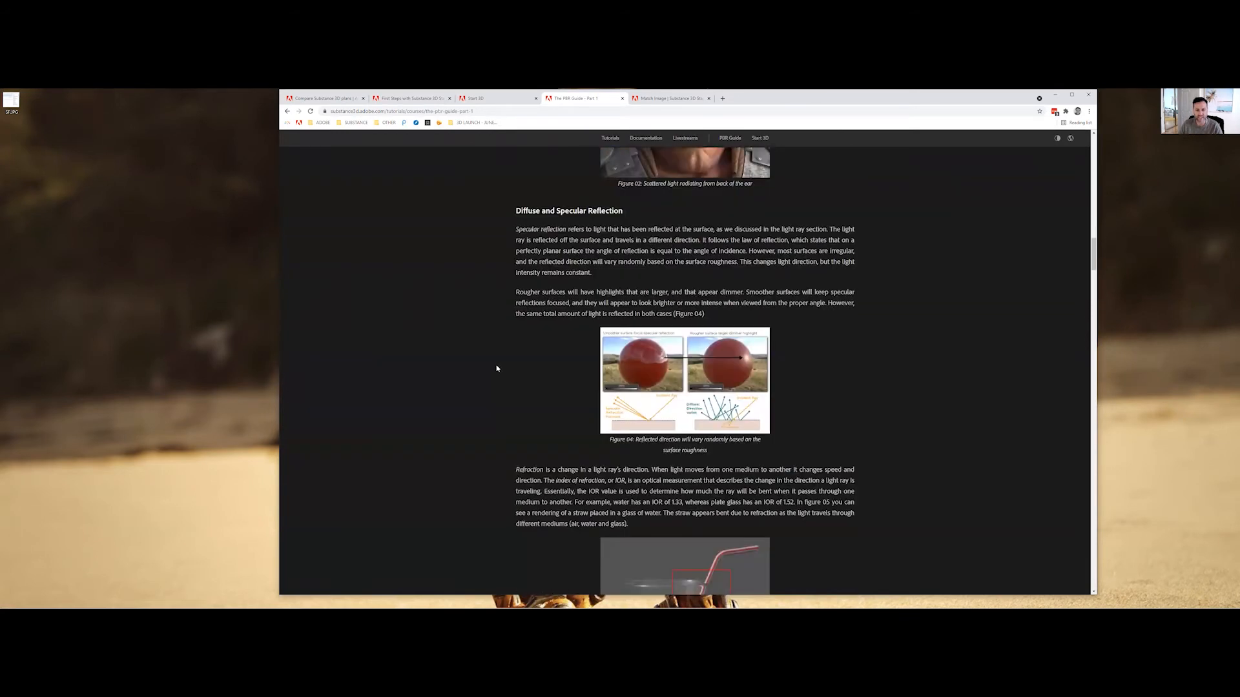
{"action": "scroll", "coordinate": [497, 368], "scroll_direction": "up", "scroll_amount": 2}
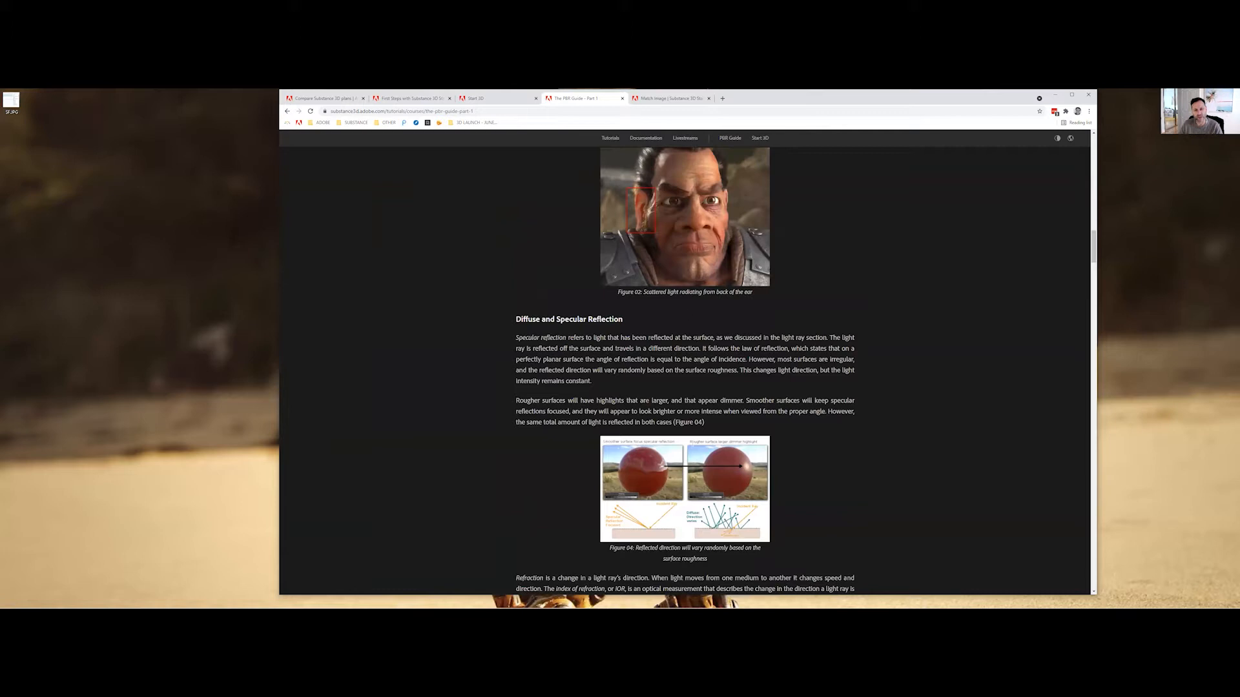
{"action": "scroll", "coordinate": [609, 443], "scroll_direction": "down", "scroll_amount": 5}
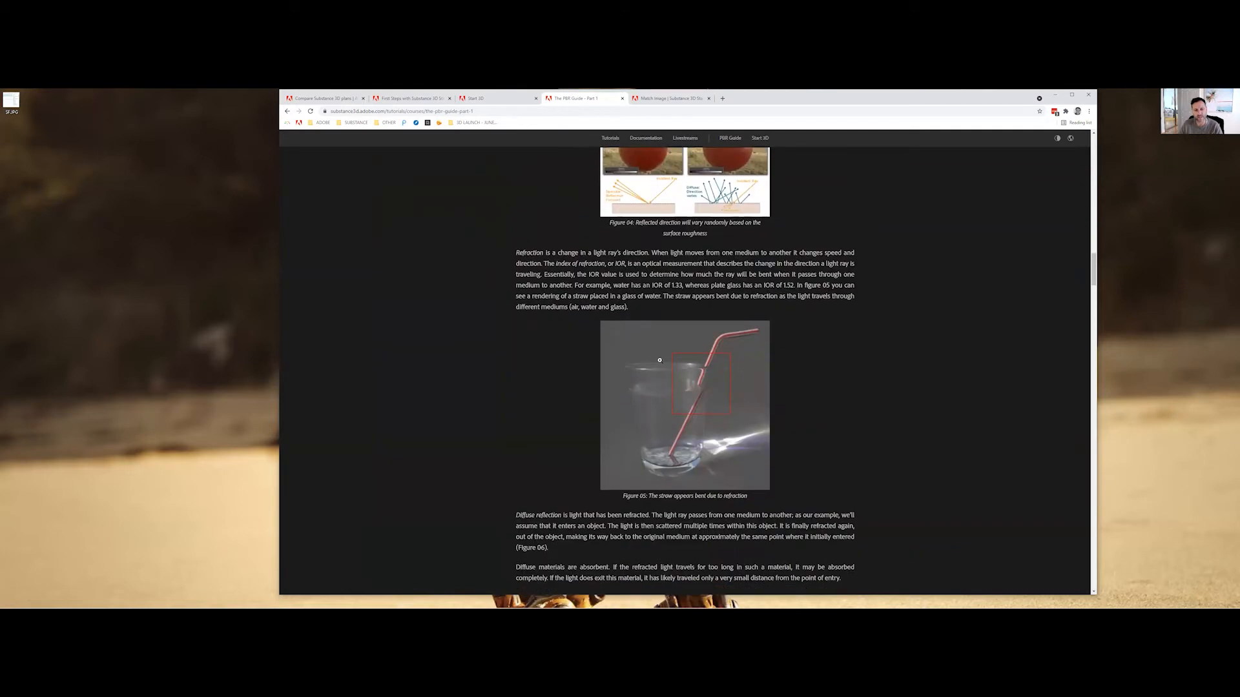
{"action": "scroll", "coordinate": [545, 305], "scroll_direction": "down", "scroll_amount": 10}
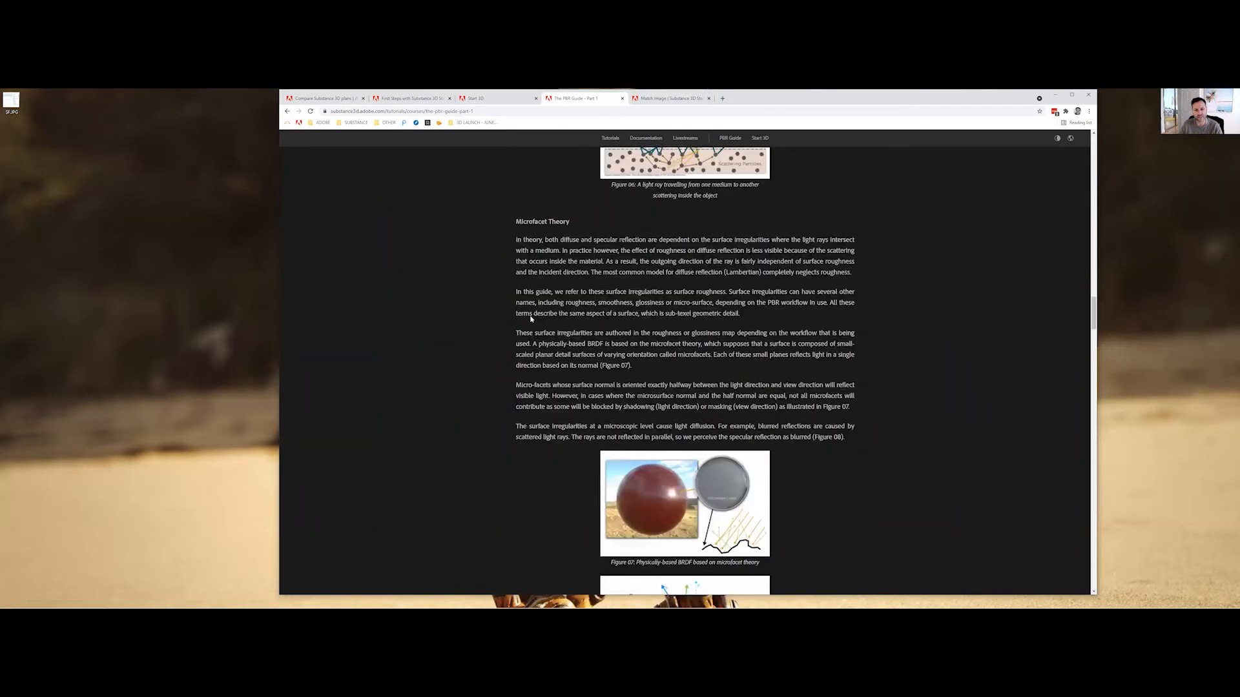
{"action": "scroll", "coordinate": [497, 330], "scroll_direction": "up", "scroll_amount": 10}
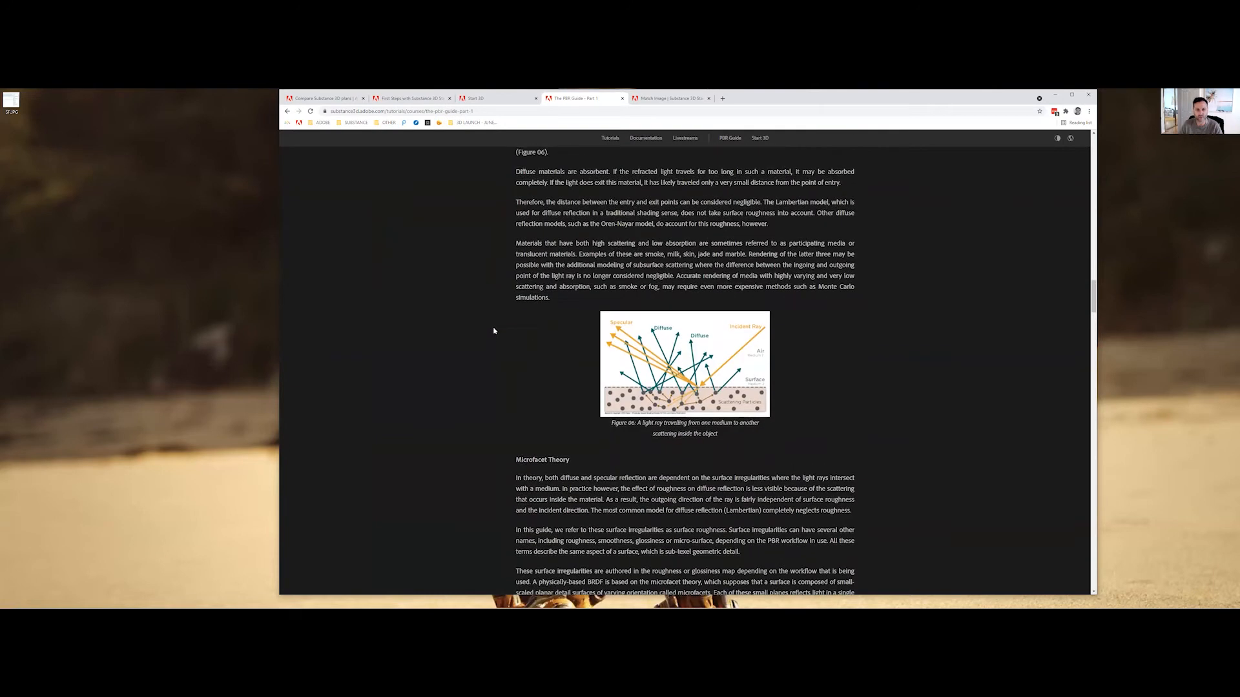
{"action": "scroll", "coordinate": [497, 323], "scroll_direction": "up", "scroll_amount": 15}
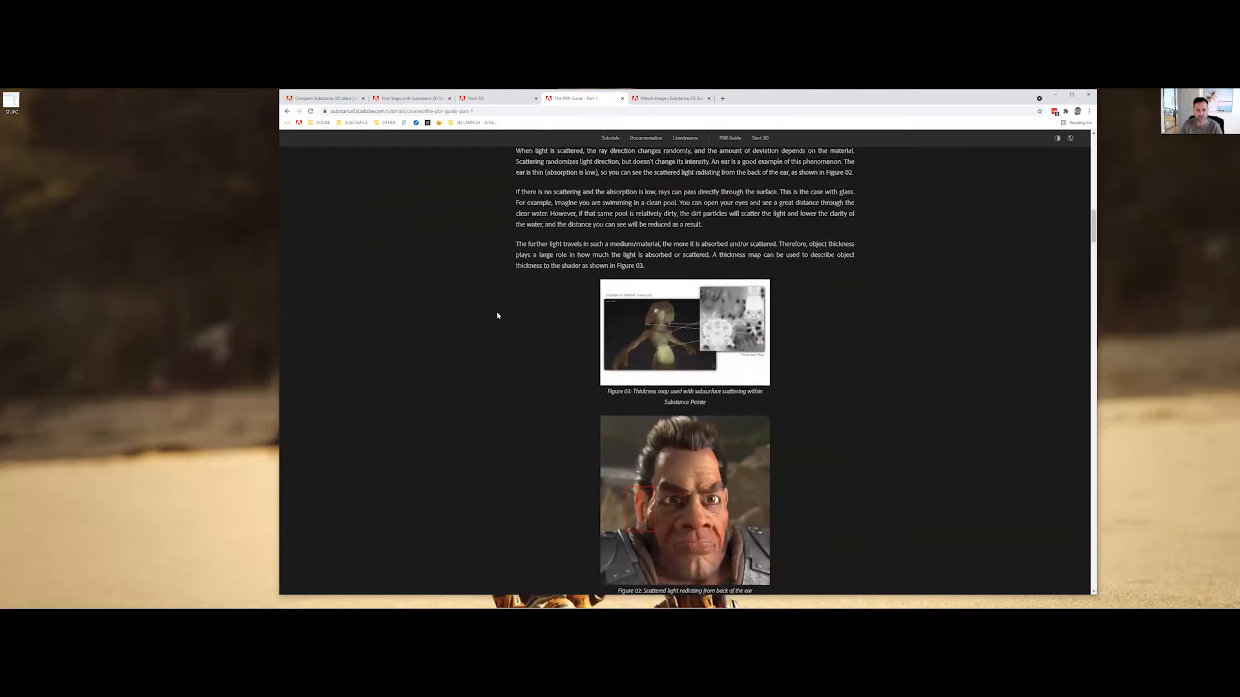
{"action": "scroll", "coordinate": [498, 314], "scroll_direction": "up", "scroll_amount": 10}
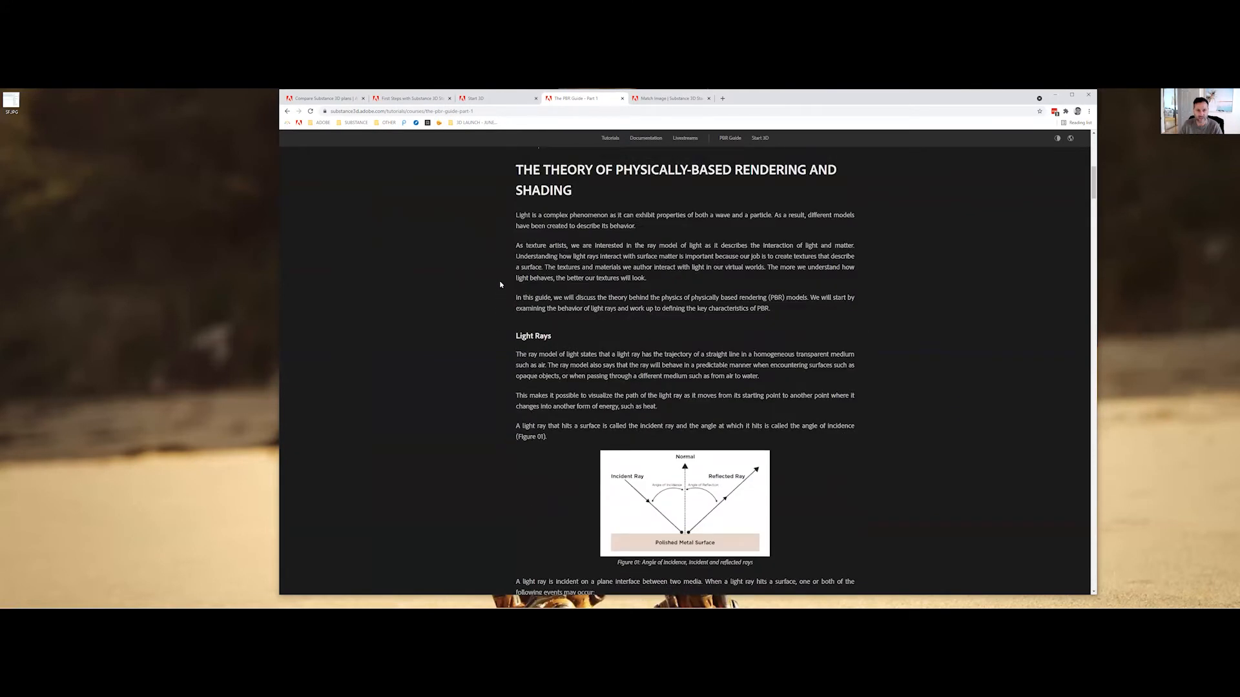
- Close the PBR Guide and Start 3D browser tabs, and return to the Match Image documentation page
{"action": "left_click", "coordinate": [623, 98]}
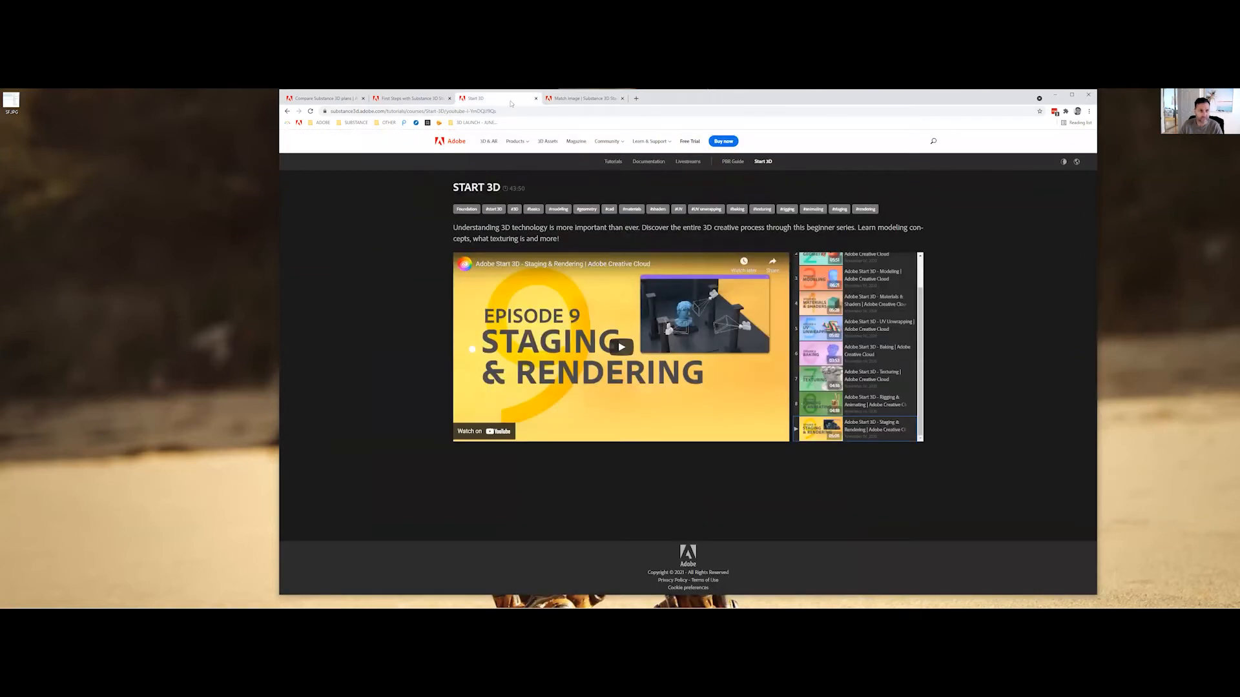
{"action": "left_click", "coordinate": [535, 98]}
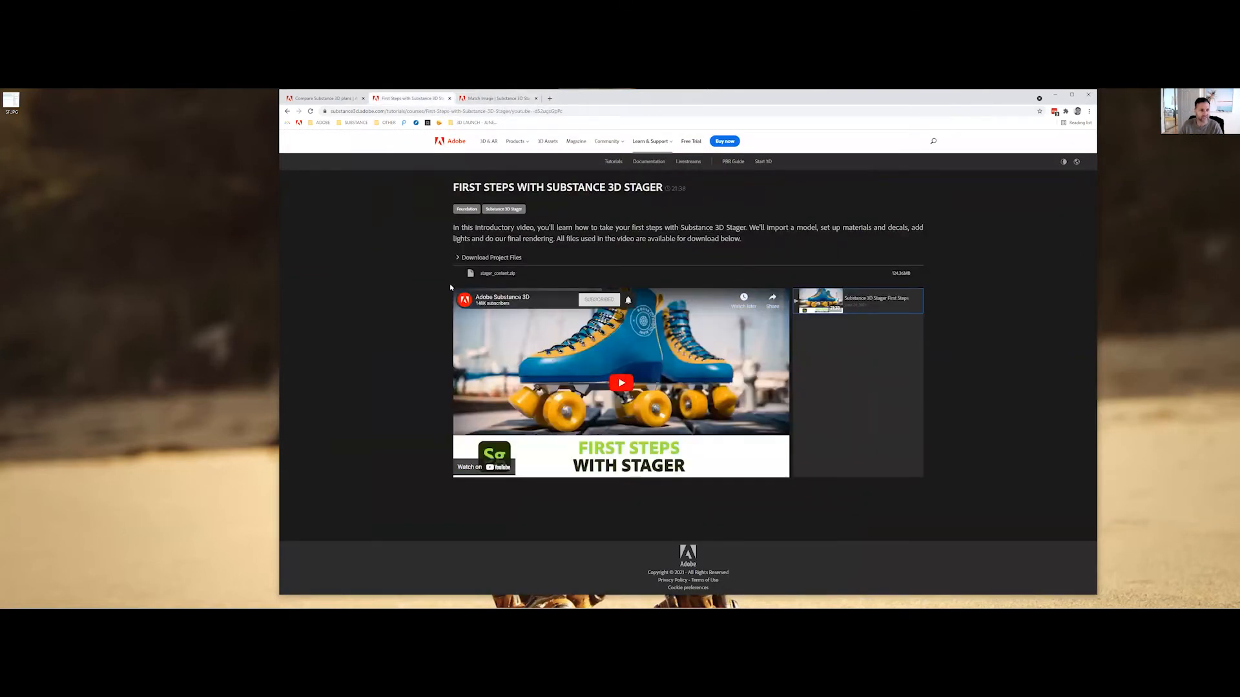
{"action": "left_click", "coordinate": [339, 99]}
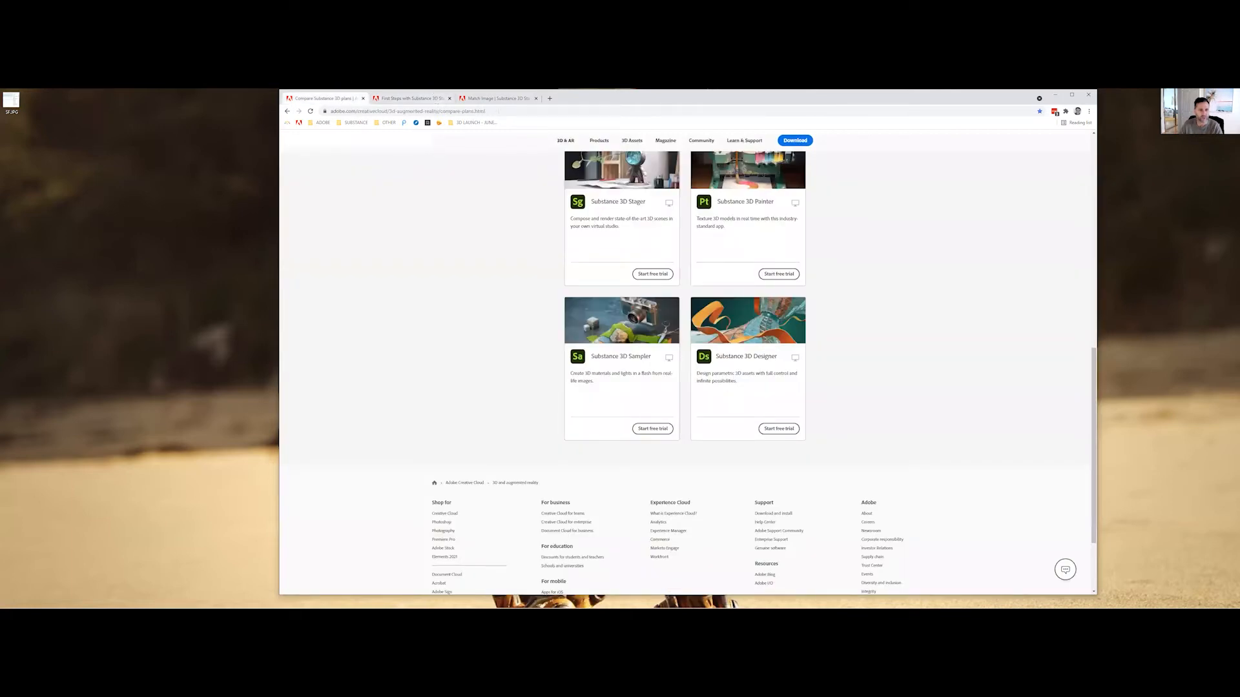
{"action": "left_click", "coordinate": [494, 98]}
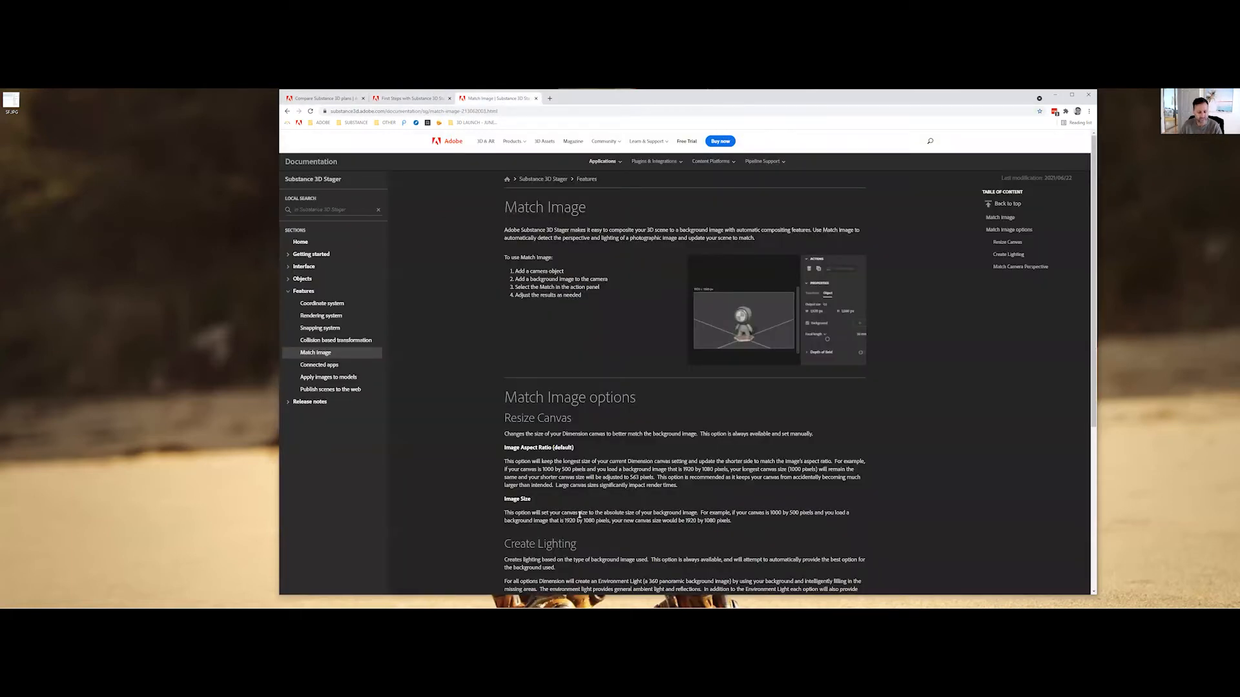
- Switch to Adobe Substance 3D Stager in a maximized window and create a new scene
{"action": "key", "text": "alt+Tab"}
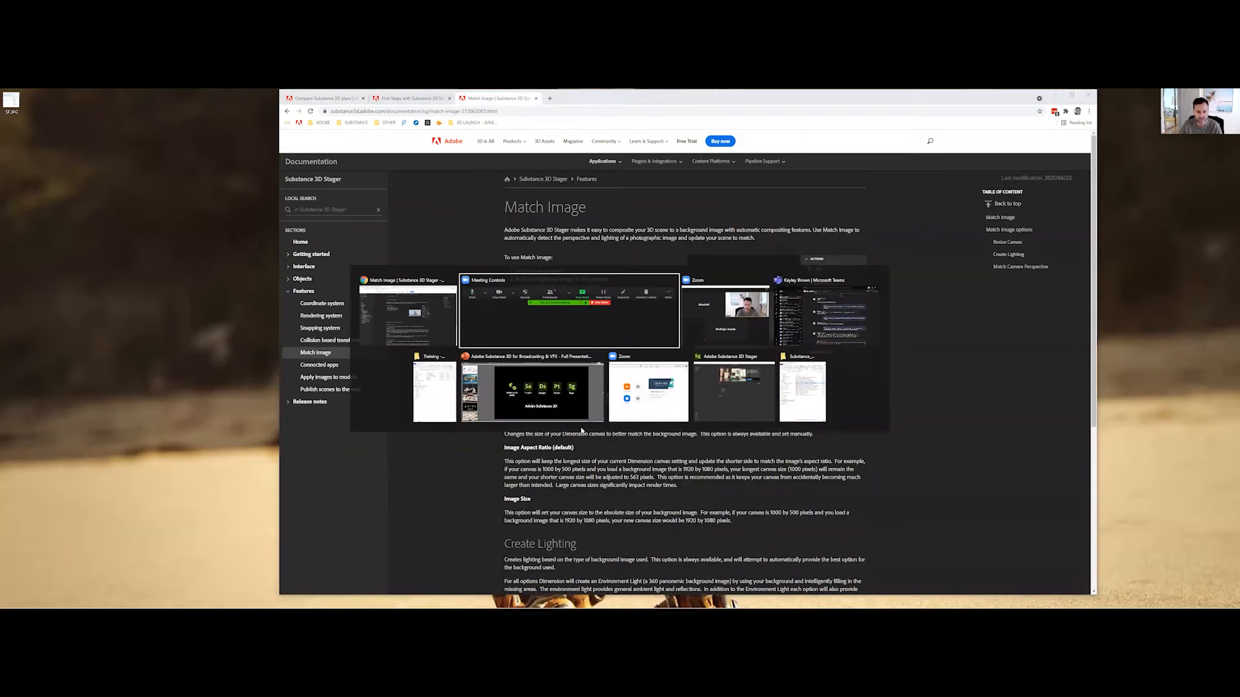
{"action": "left_click", "coordinate": [723, 399]}
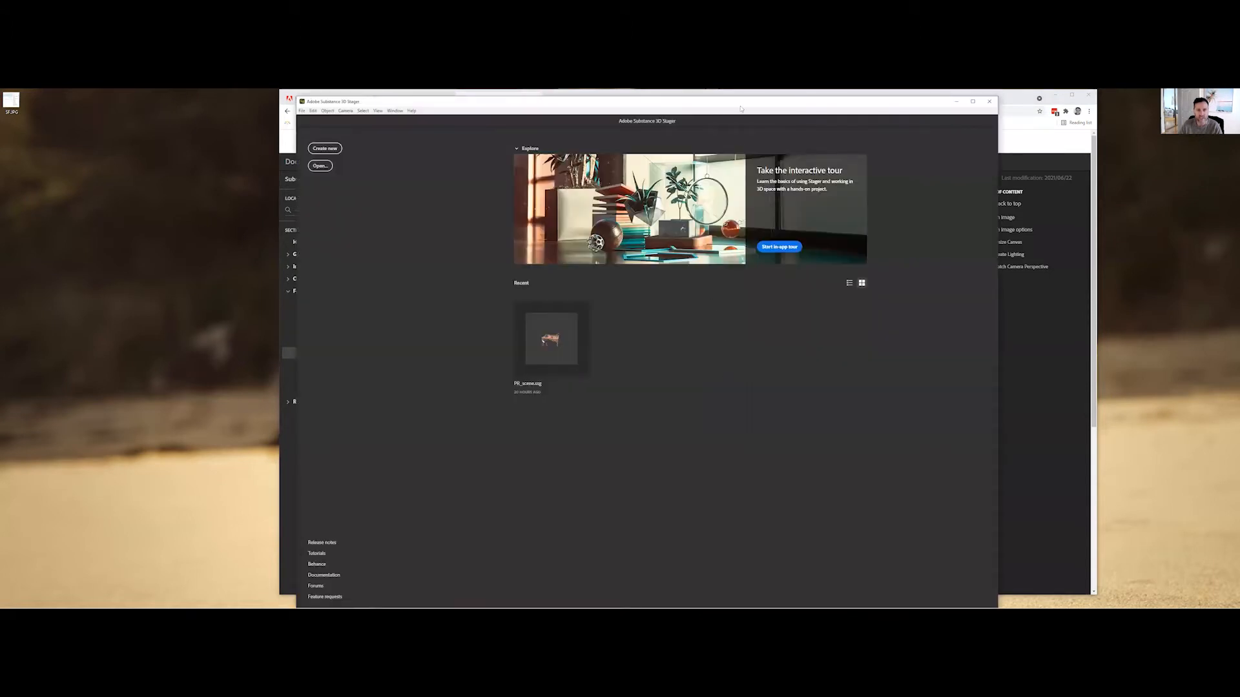
{"action": "left_click_drag", "start_coordinate": [733, 101], "coordinate": [713, 93]}
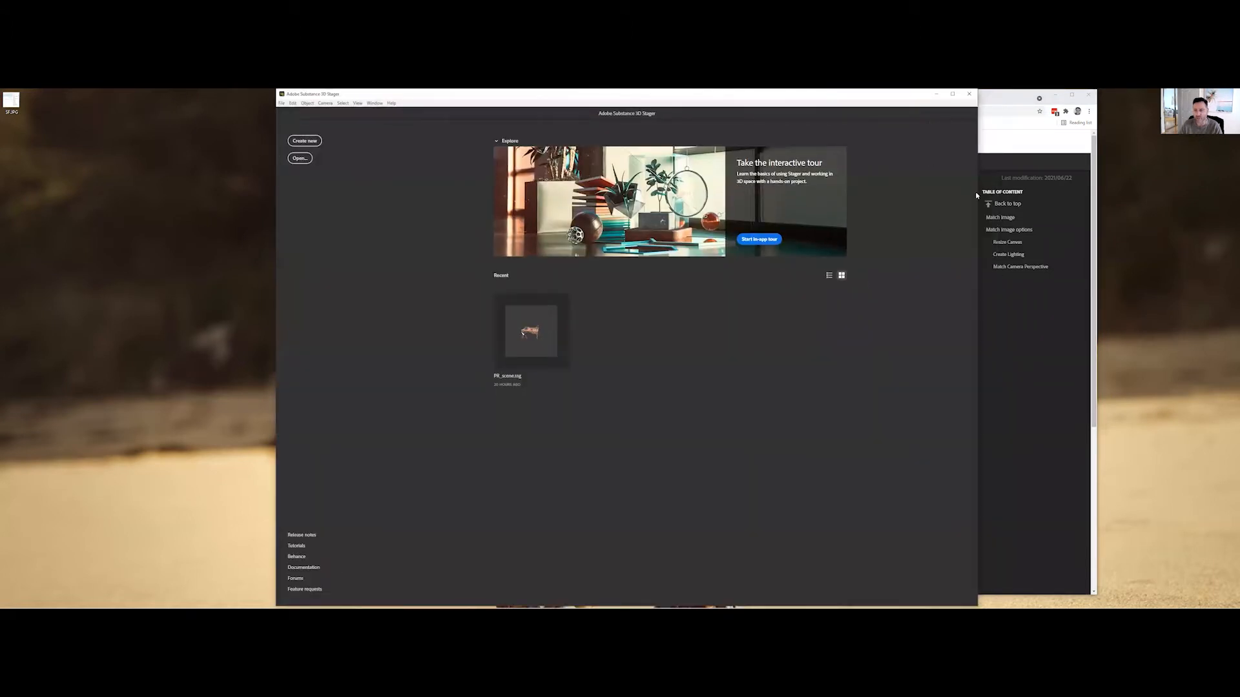
{"action": "left_click", "coordinate": [953, 93]}
{"action": "left_click", "coordinate": [30, 139]}
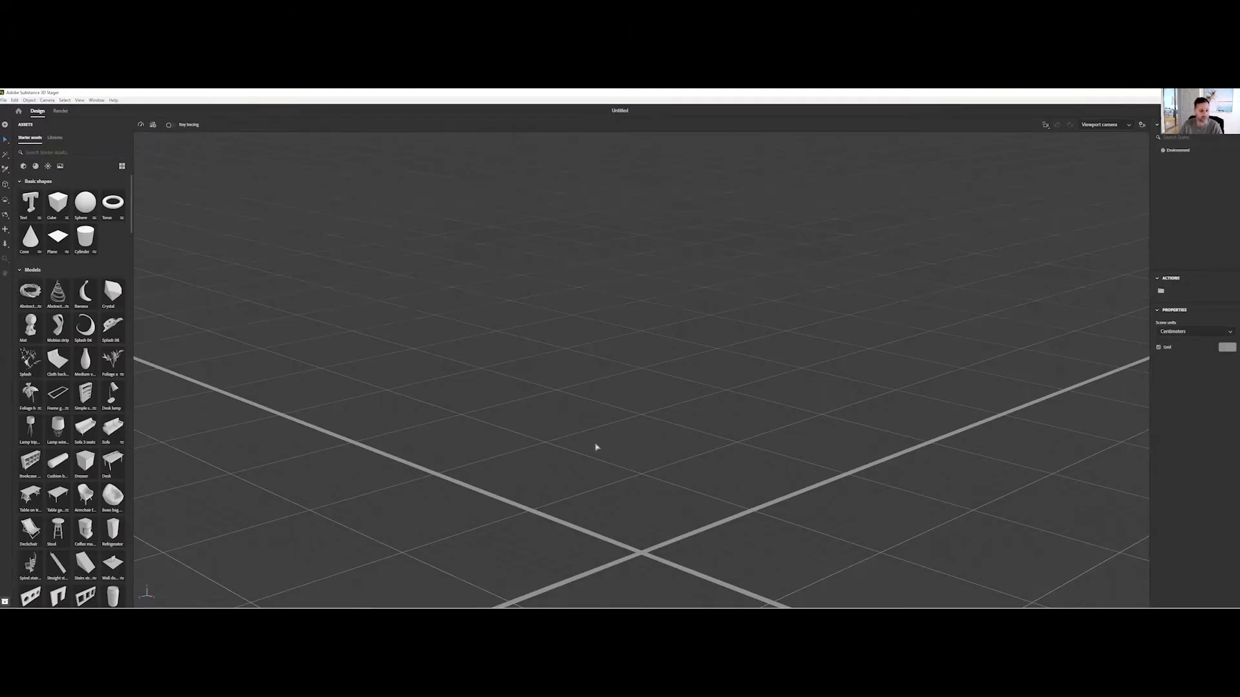
- Look through the starter assets, from basic shapes and models to materials, physical lights, environment stages and environment lights
{"action": "scroll", "coordinate": [552, 464], "scroll_direction": "down", "scroll_amount": 10}
{"action": "right_click_drag", "start_coordinate": [500, 461], "coordinate": [501, 469]}
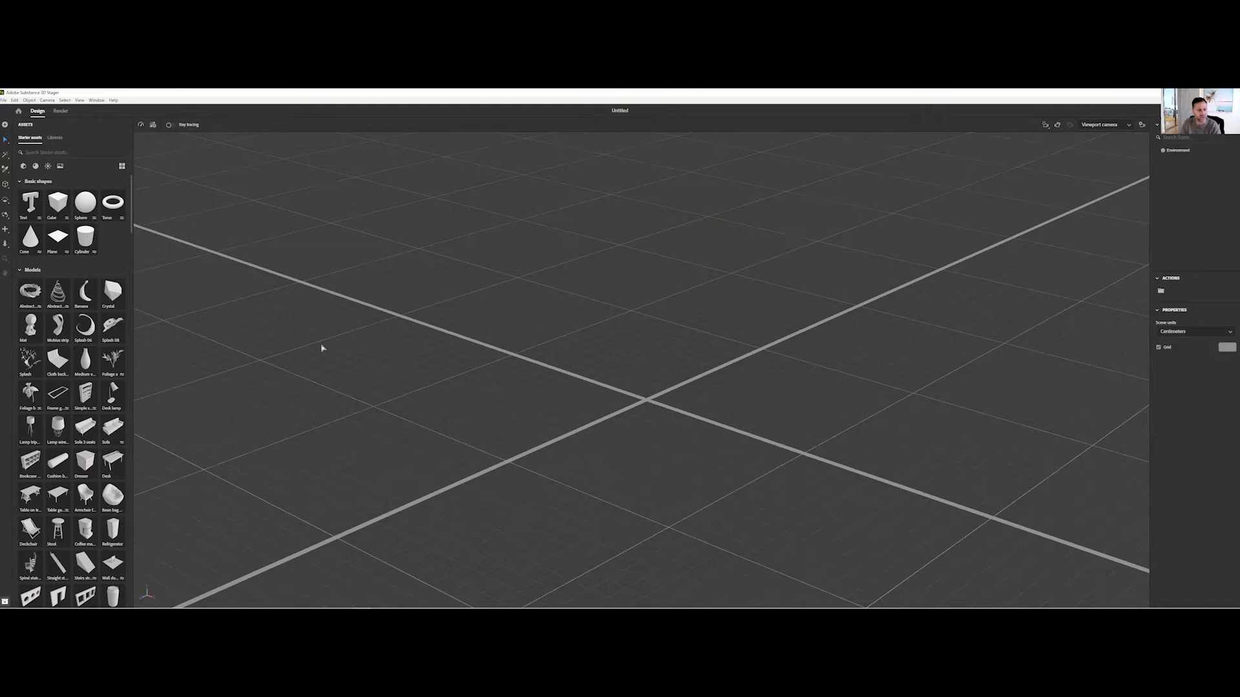
{"action": "scroll", "coordinate": [67, 373], "scroll_direction": "down", "scroll_amount": 15}
{"action": "scroll", "coordinate": [71, 372], "scroll_direction": "down", "scroll_amount": 15}
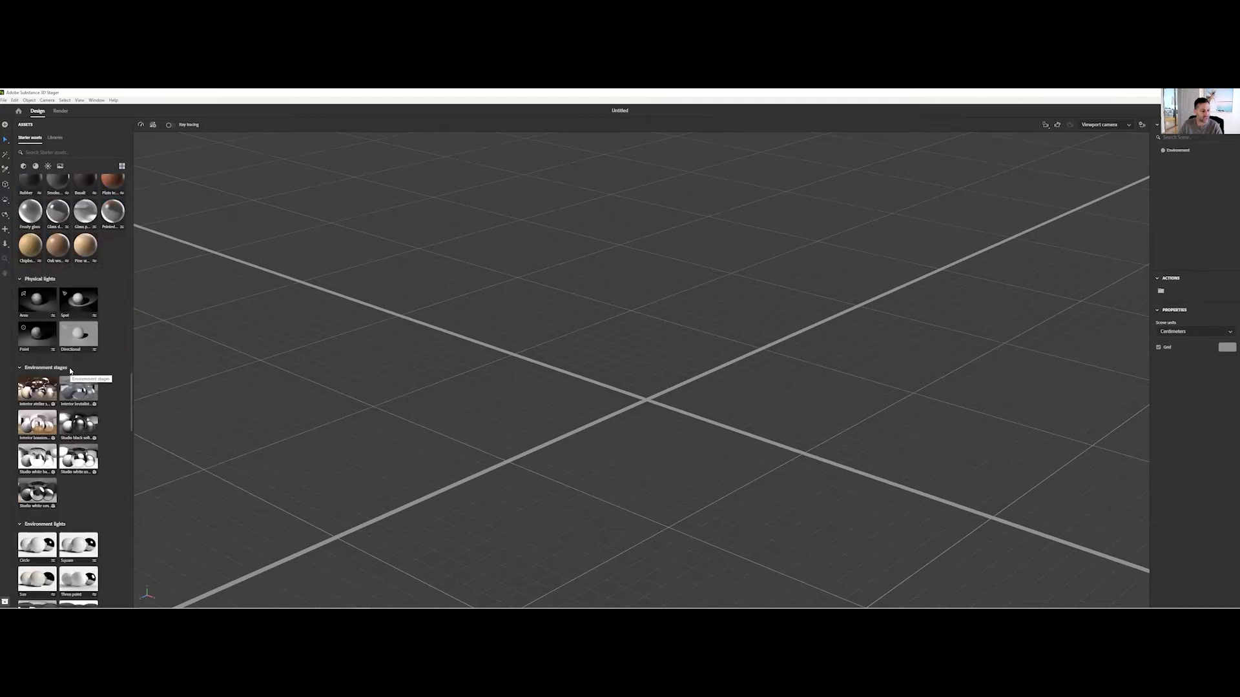
{"action": "scroll", "coordinate": [71, 370], "scroll_direction": "down", "scroll_amount": 3}
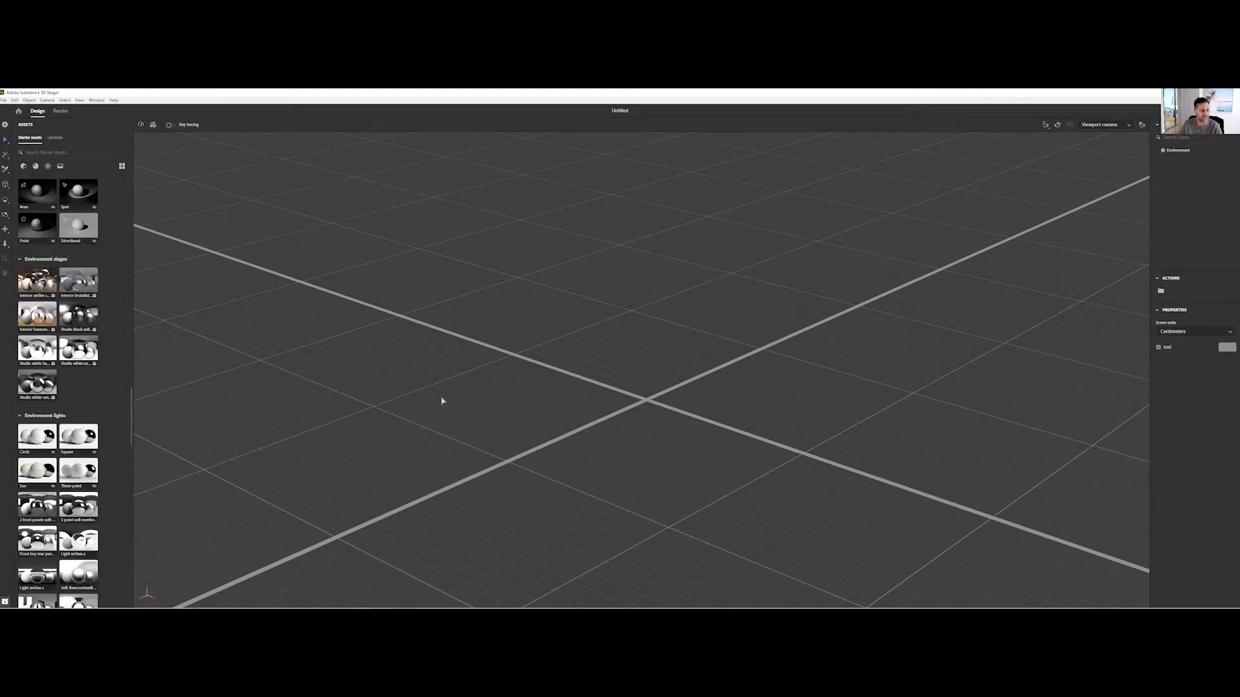
{"action": "scroll", "coordinate": [441, 398], "scroll_direction": "up", "scroll_amount": 2}
{"action": "scroll", "coordinate": [442, 399], "scroll_direction": "down", "scroll_amount": 2}
{"action": "scroll", "coordinate": [442, 398], "scroll_direction": "up", "scroll_amount": 1}
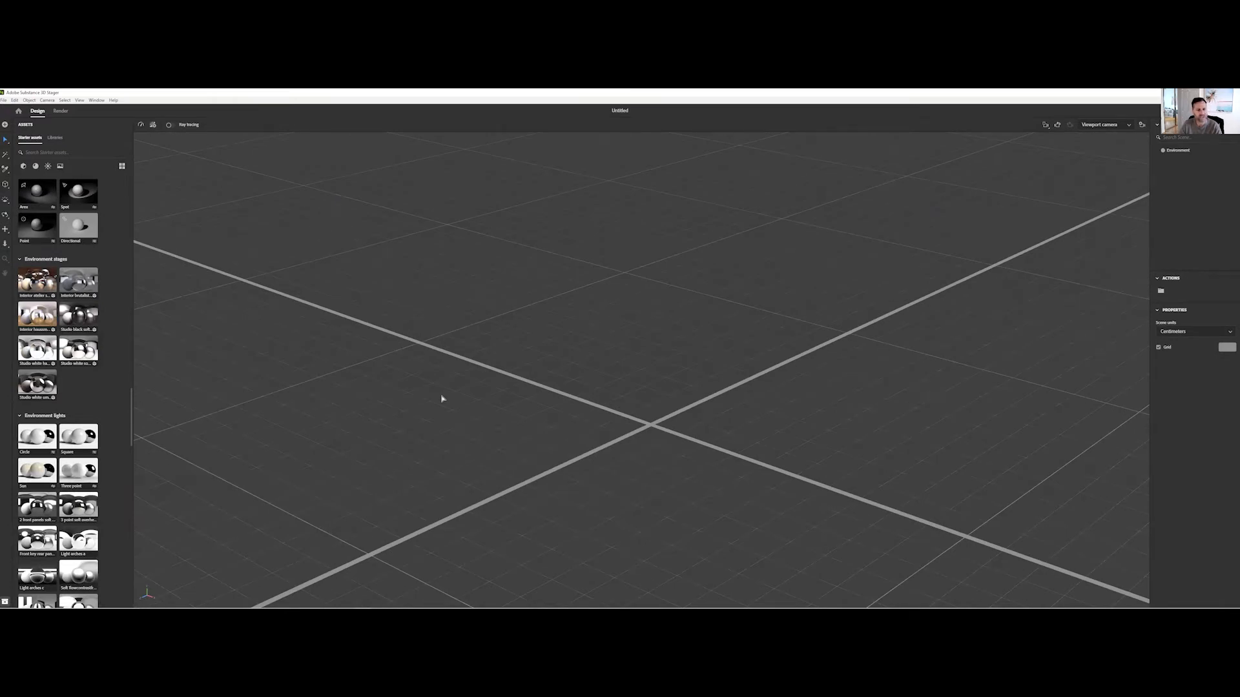
{"action": "scroll", "coordinate": [81, 326], "scroll_direction": "up", "scroll_amount": 15}
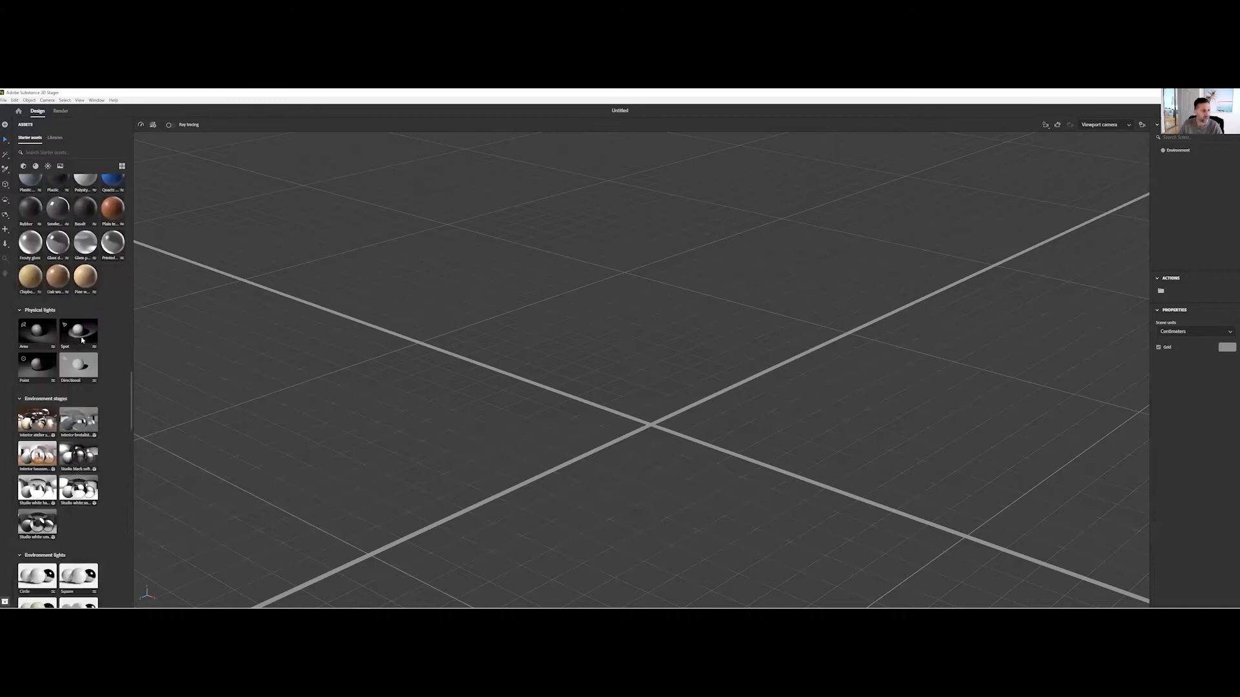
{"action": "scroll", "coordinate": [77, 319], "scroll_direction": "up", "scroll_amount": 10}
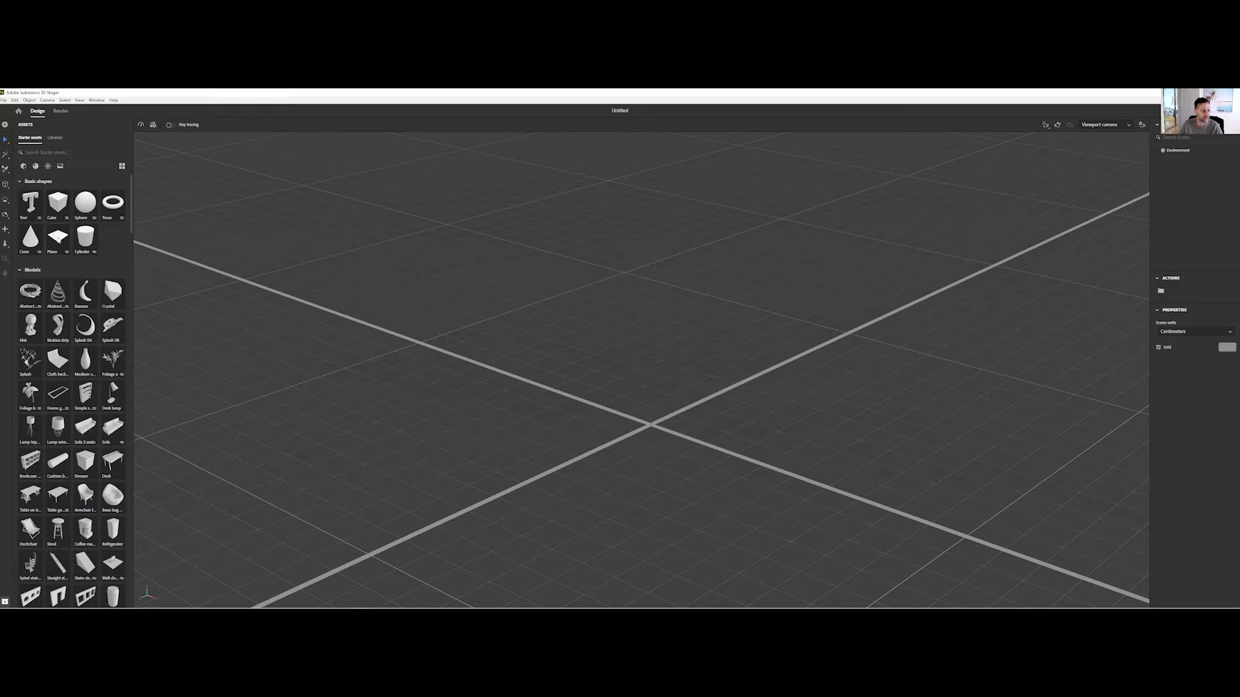
- Place a Plane basic shape at the centre of the scene grid and set its width to 22 cm
{"action": "left_click_drag", "start_coordinate": [59, 237], "coordinate": [651, 426]}
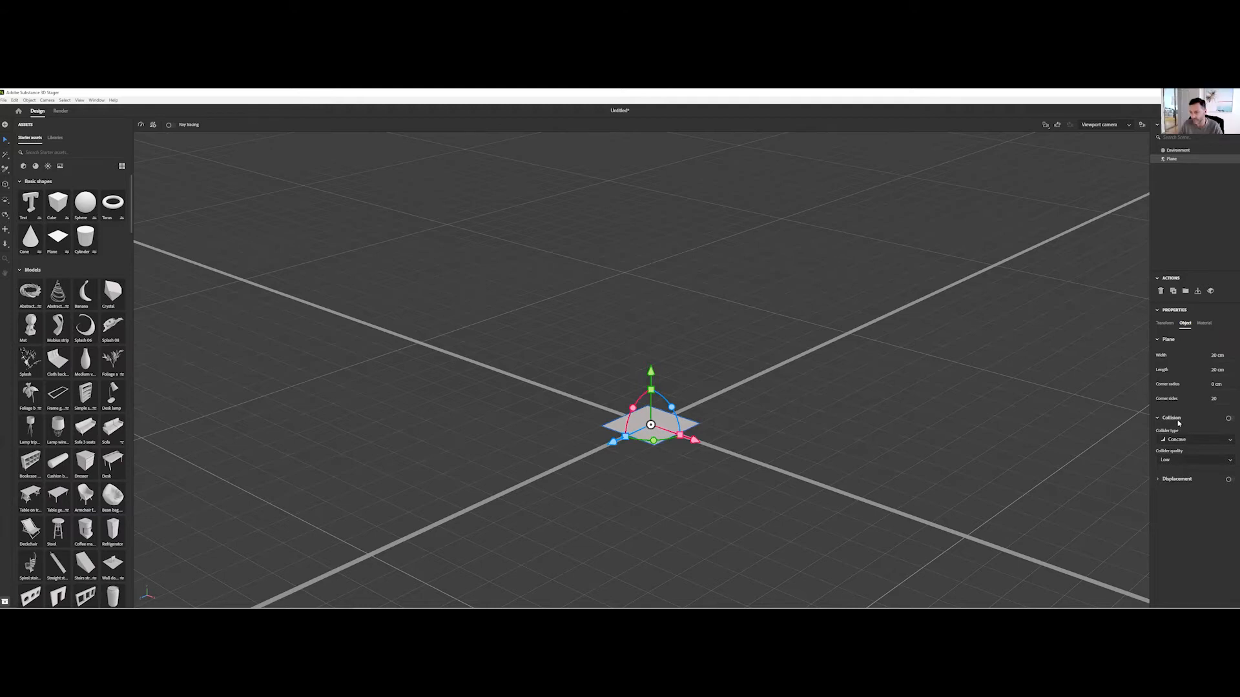
{"action": "left_click_drag", "start_coordinate": [1213, 357], "coordinate": [1221, 363]}
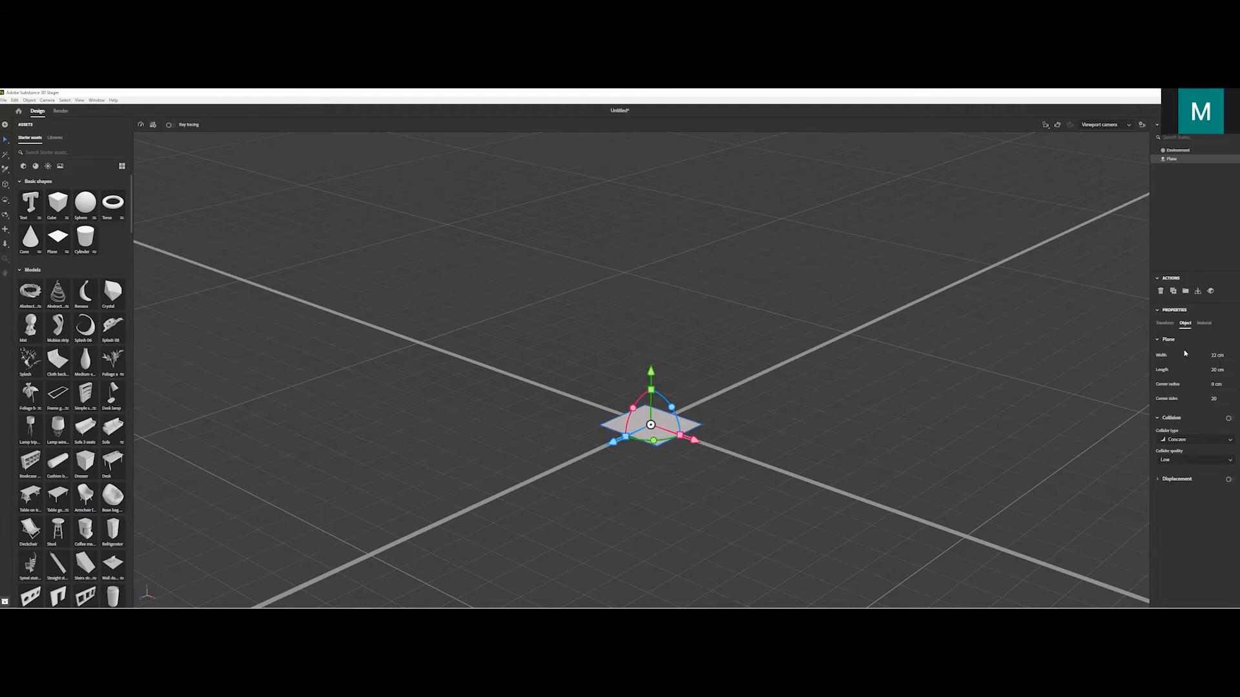
{"action": "right_click_drag", "start_coordinate": [697, 447], "coordinate": [516, 475]}
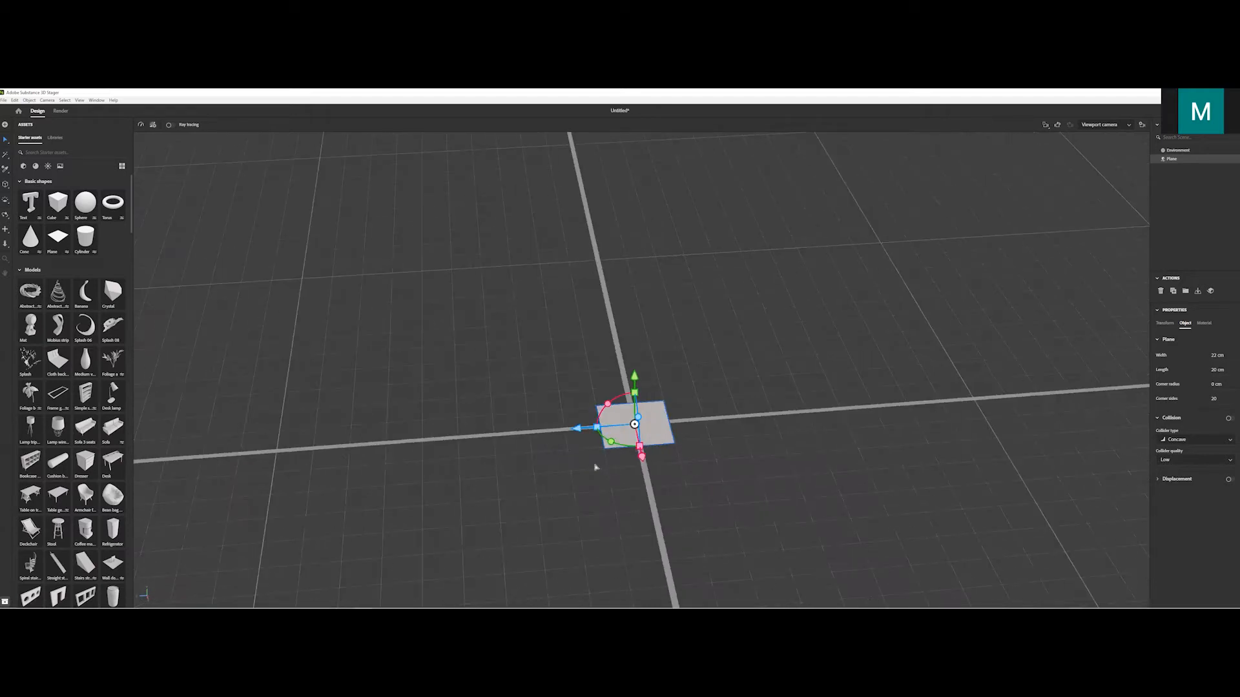
{"action": "right_click_drag", "start_coordinate": [595, 467], "coordinate": [803, 473]}
{"action": "scroll", "coordinate": [803, 473], "scroll_direction": "up", "scroll_amount": 5}
{"action": "middle_click_drag", "start_coordinate": [777, 463], "coordinate": [779, 336]}
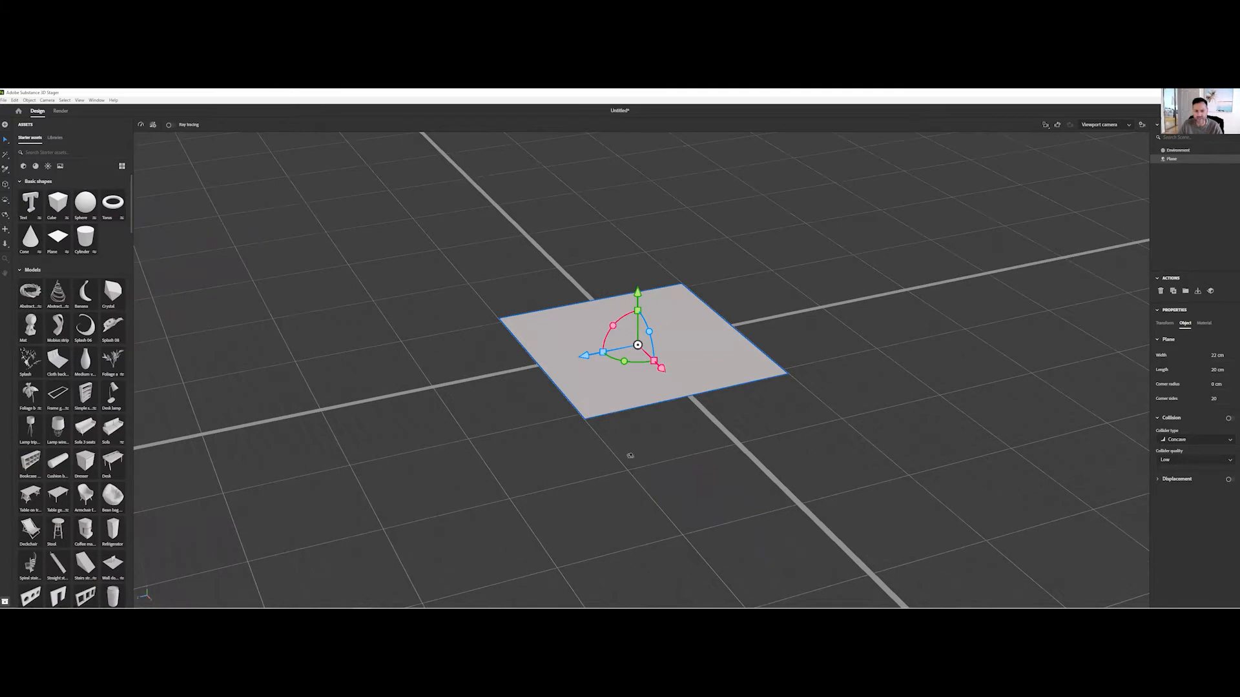
{"action": "right_click_drag", "start_coordinate": [630, 455], "coordinate": [701, 463]}
{"action": "right_click_drag", "start_coordinate": [961, 468], "coordinate": [971, 466]}
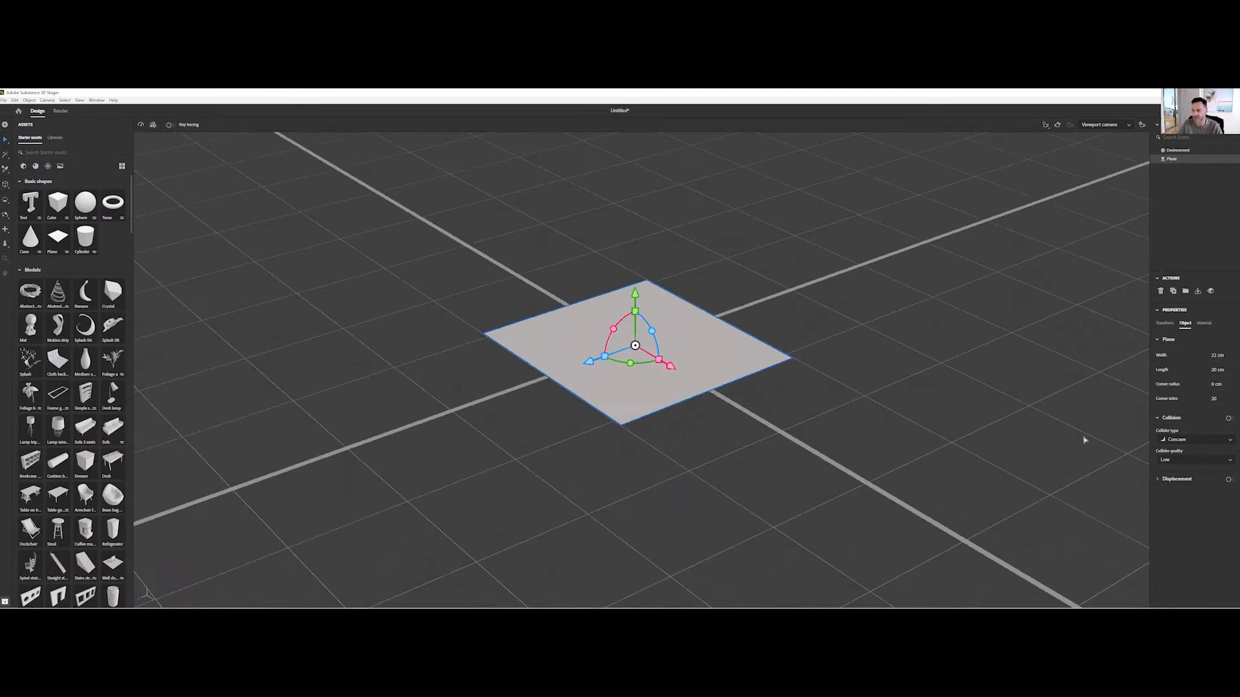
{"action": "left_click", "coordinate": [1216, 356]}
{"action": "key", "text": "Return"}
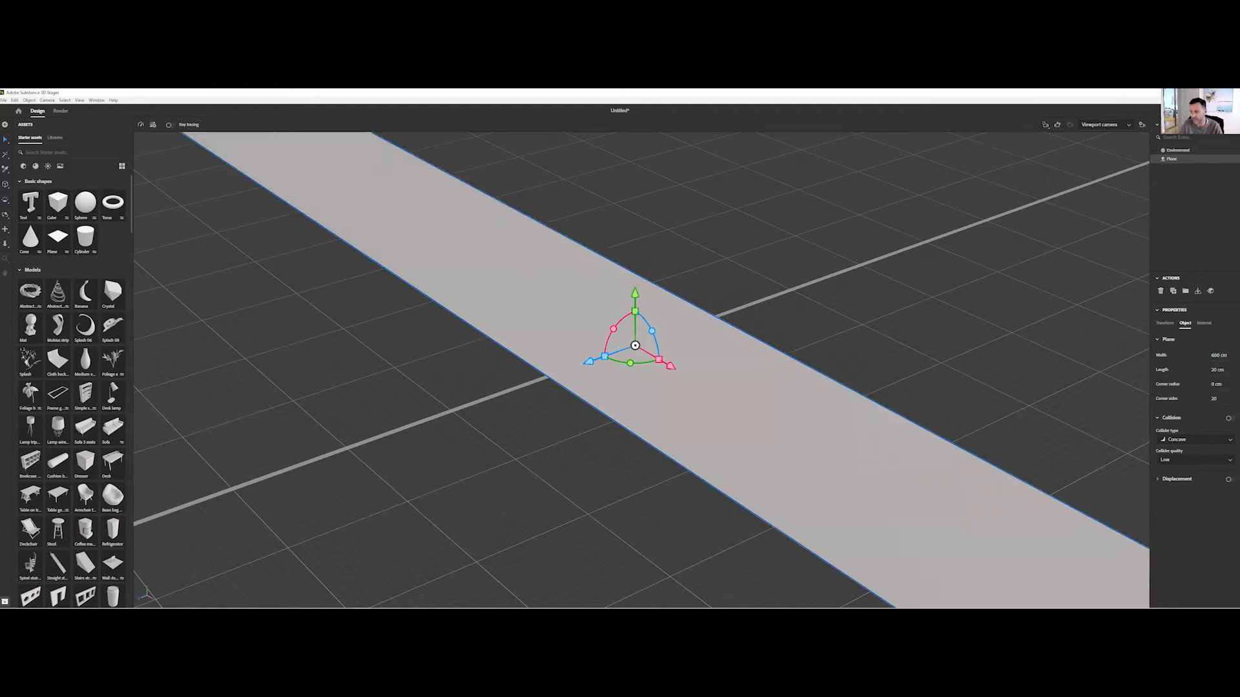
{"action": "key", "text": "ctrl+z"}
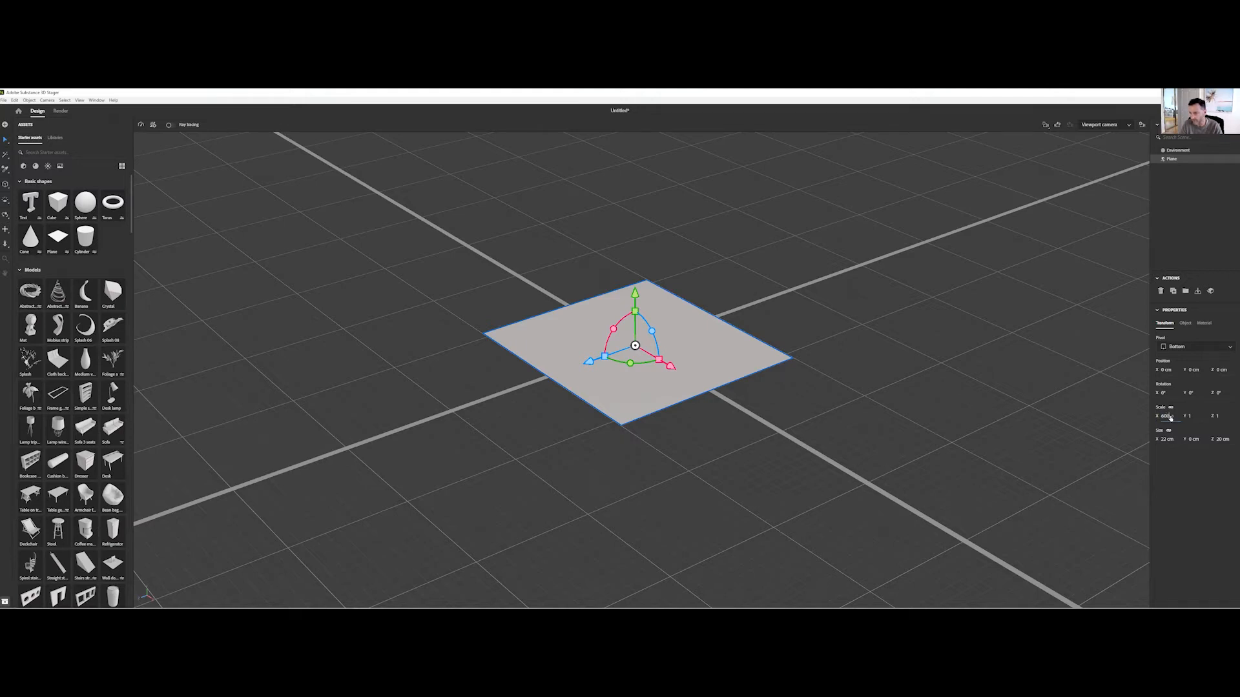
- Scale the plane uniformly to 600 on all axes and frame it in the viewport
{"action": "key", "text": "Return"}
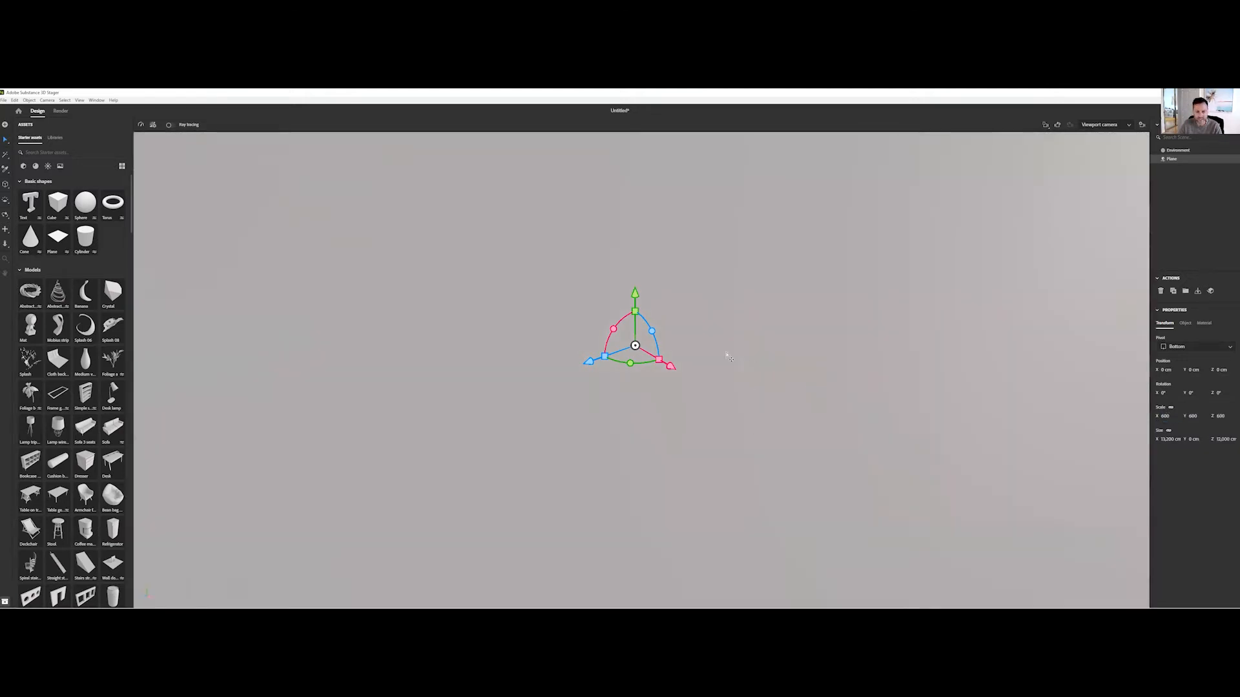
{"action": "key", "text": "f"}
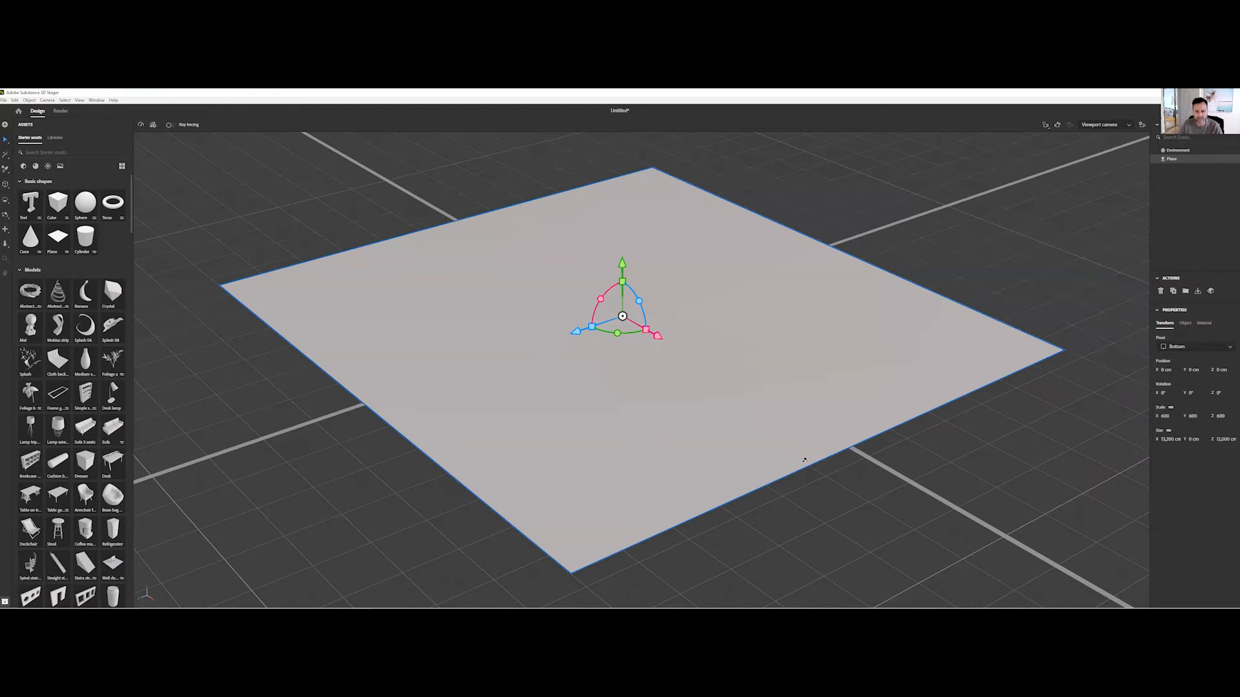
{"action": "scroll", "coordinate": [649, 460], "scroll_direction": "down", "scroll_amount": 5}
{"action": "right_click_drag", "start_coordinate": [645, 487], "coordinate": [620, 409]}
{"action": "scroll", "coordinate": [684, 413], "scroll_direction": "up", "scroll_amount": 3}
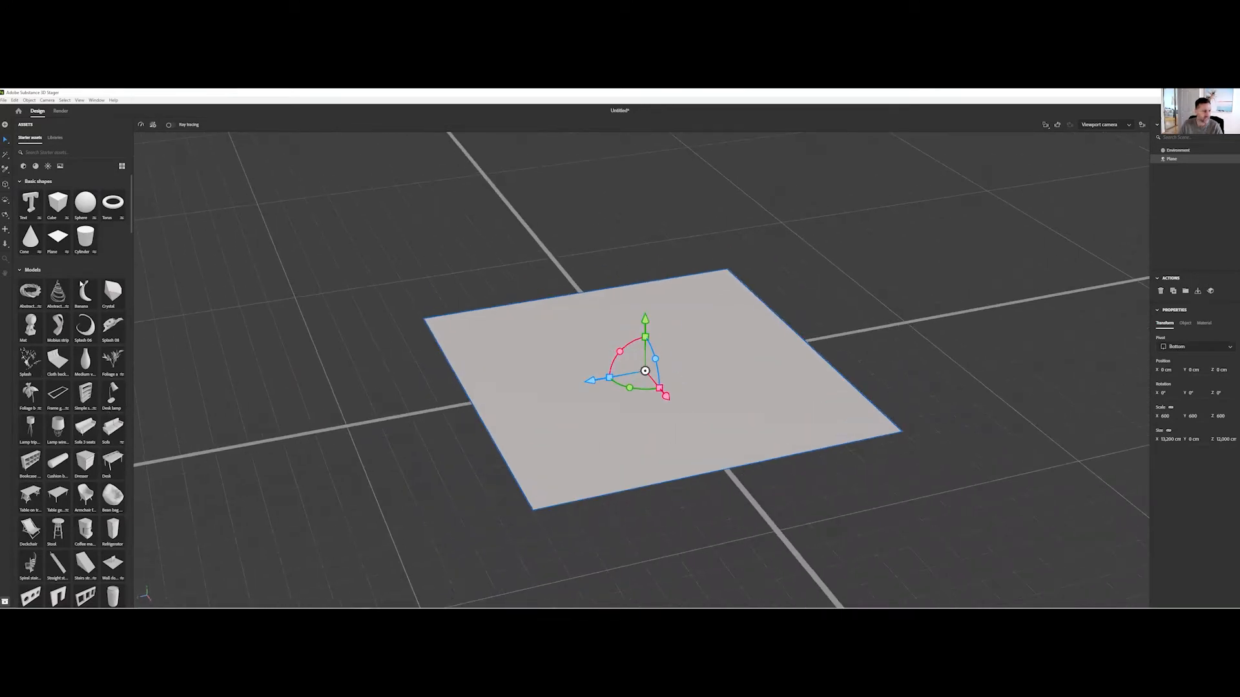
- Look through the starter models down to the walls, and examine the Select tool's group select, partial marquee, collision and snapping options
{"action": "scroll", "coordinate": [89, 355], "scroll_direction": "down", "scroll_amount": 8}
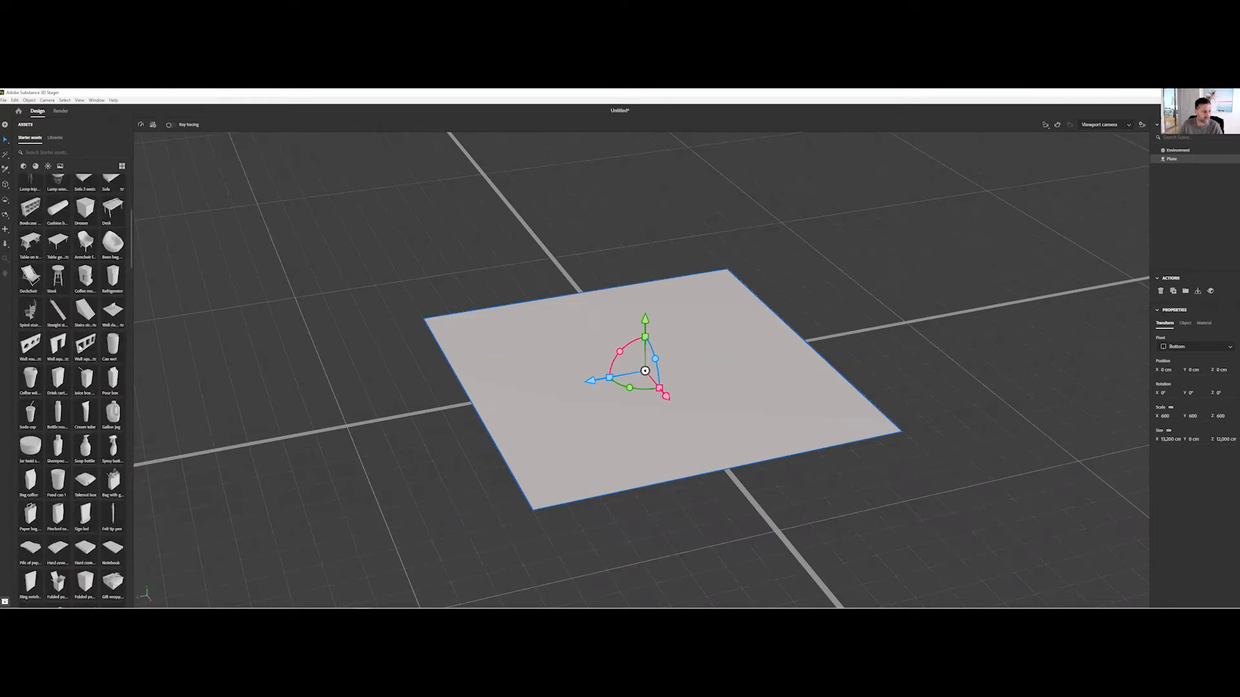
{"action": "mouse_move", "coordinate": [57, 349]}
{"action": "left_mouse_down"}
{"action": "mouse_move", "coordinate": [647, 339]}
{"action": "mouse_move", "coordinate": [601, 301]}
{"action": "mouse_move", "coordinate": [624, 340]}
{"action": "mouse_move", "coordinate": [603, 303]}
{"action": "mouse_move", "coordinate": [604, 336]}
{"action": "mouse_move", "coordinate": [216, 277]}
{"action": "mouse_move", "coordinate": [71, 330]}
{"action": "left_mouse_up"}
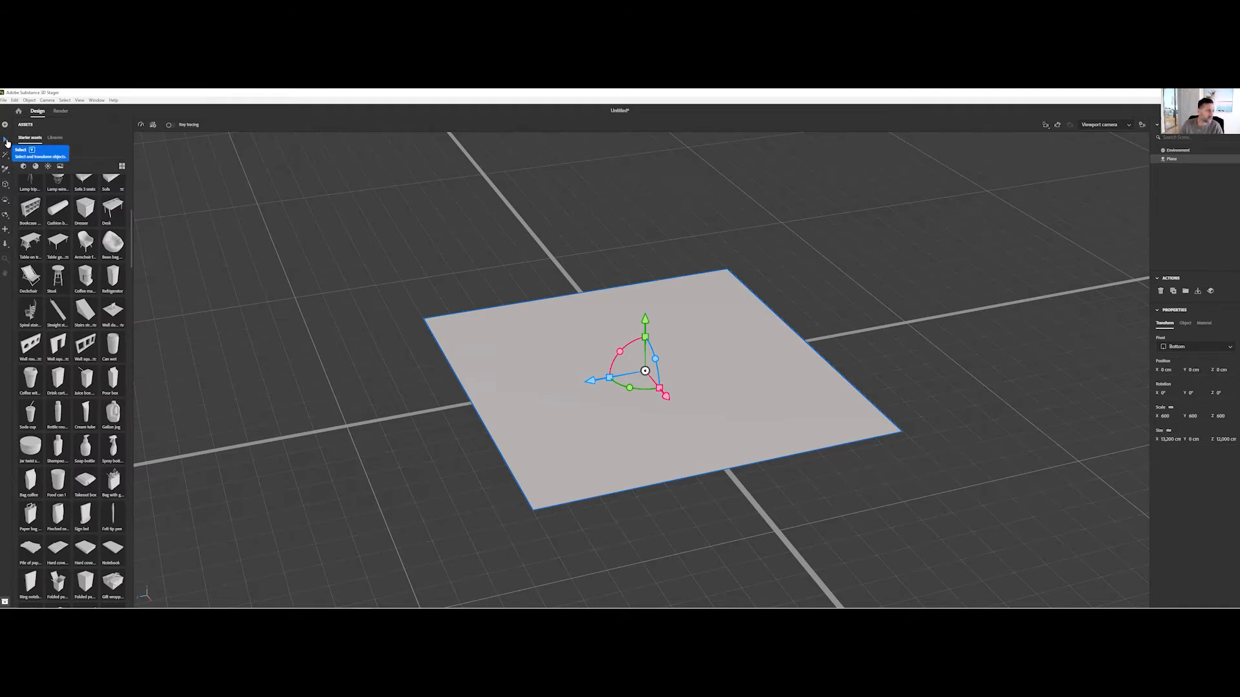
{"action": "left_click", "coordinate": [6, 142]}
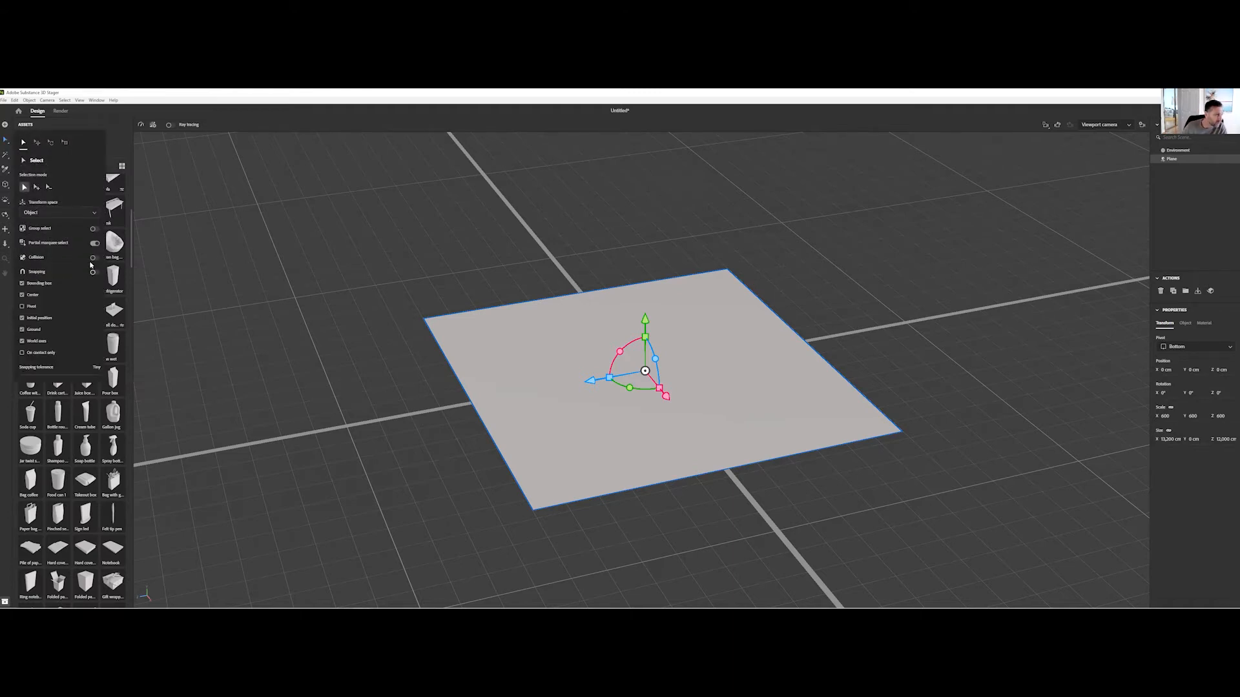
{"action": "left_click", "coordinate": [95, 229]}
{"action": "left_click", "coordinate": [94, 243]}
{"action": "left_click", "coordinate": [95, 273]}
{"action": "left_click", "coordinate": [94, 273]}
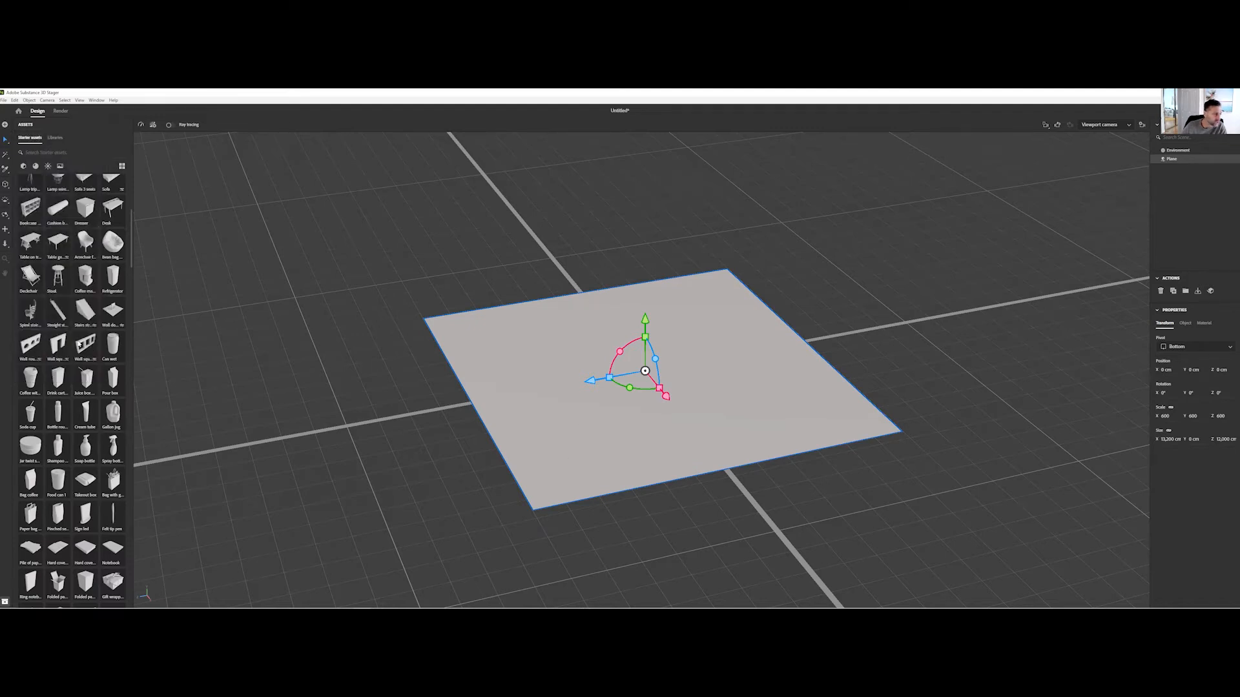
- Place the starter wall model with a square doorway at the centre of the plane and frame it
{"action": "left_click_drag", "start_coordinate": [61, 347], "coordinate": [614, 316]}
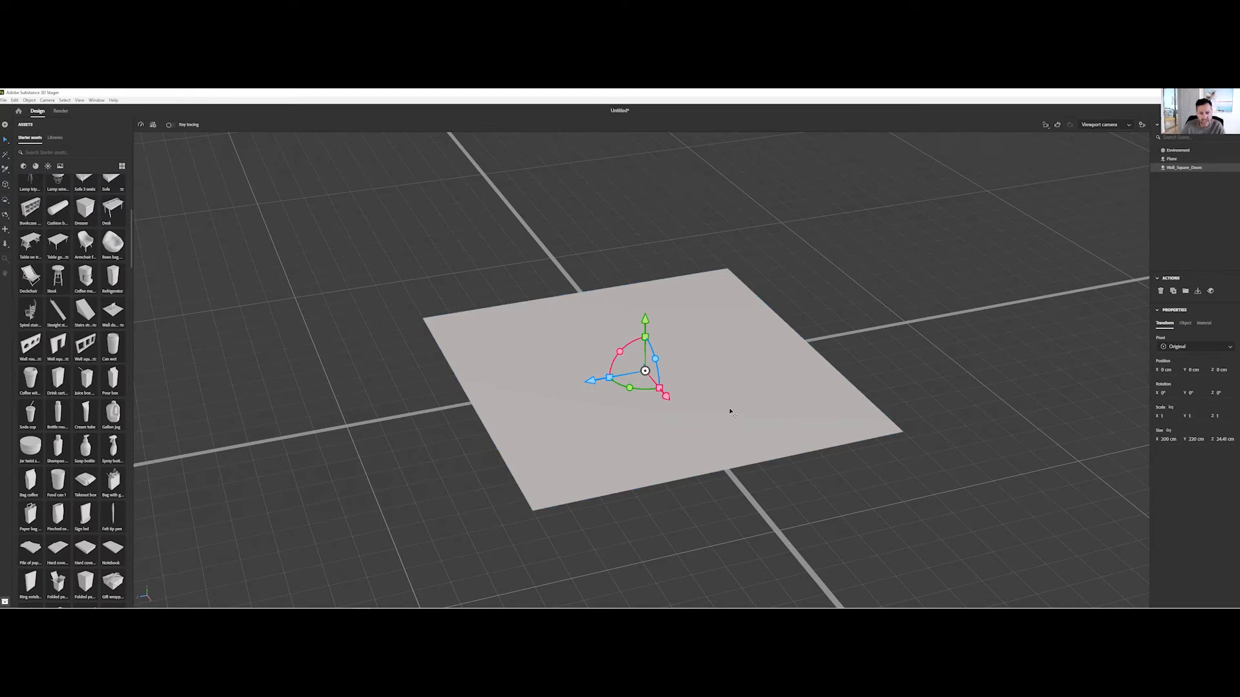
{"action": "scroll", "coordinate": [768, 423], "scroll_direction": "down", "scroll_amount": 3}
{"action": "scroll", "coordinate": [748, 421], "scroll_direction": "up", "scroll_amount": 1}
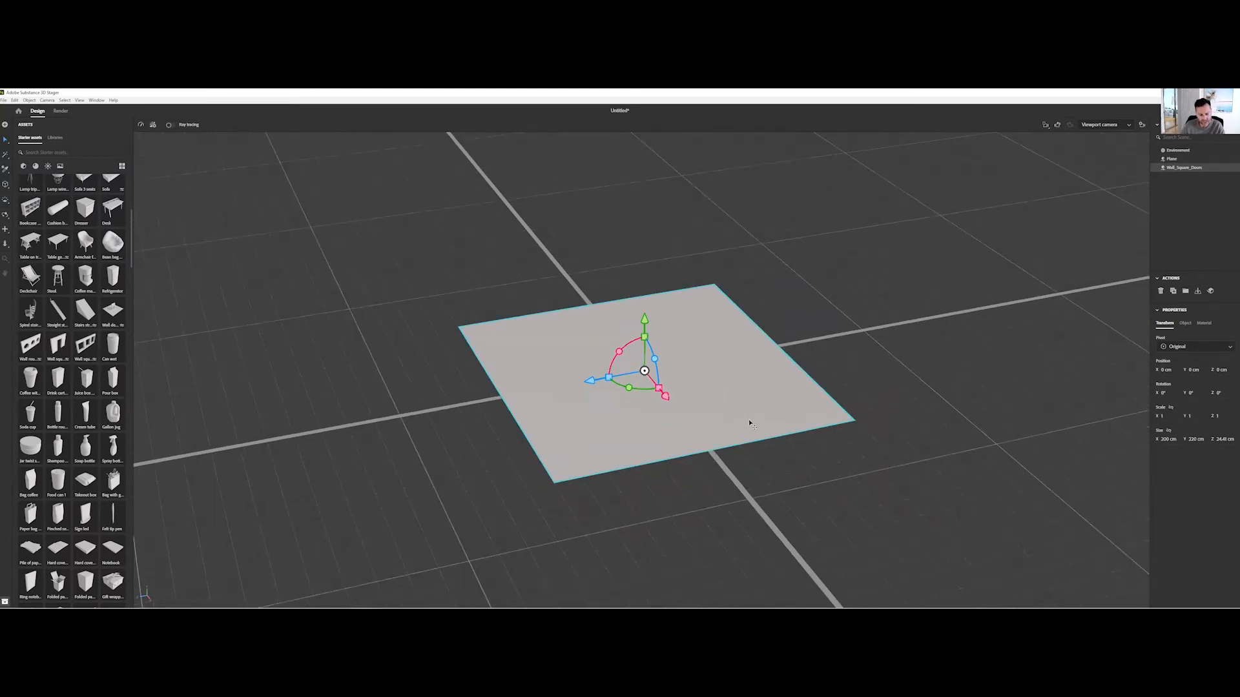
{"action": "key", "text": "f"}
{"action": "scroll", "coordinate": [650, 461], "scroll_direction": "down", "scroll_amount": 8}
{"action": "scroll", "coordinate": [695, 451], "scroll_direction": "up", "scroll_amount": 3}
{"action": "right_click_drag", "start_coordinate": [695, 452], "coordinate": [540, 423]}
{"action": "scroll", "coordinate": [450, 407], "scroll_direction": "down", "scroll_amount": 8}
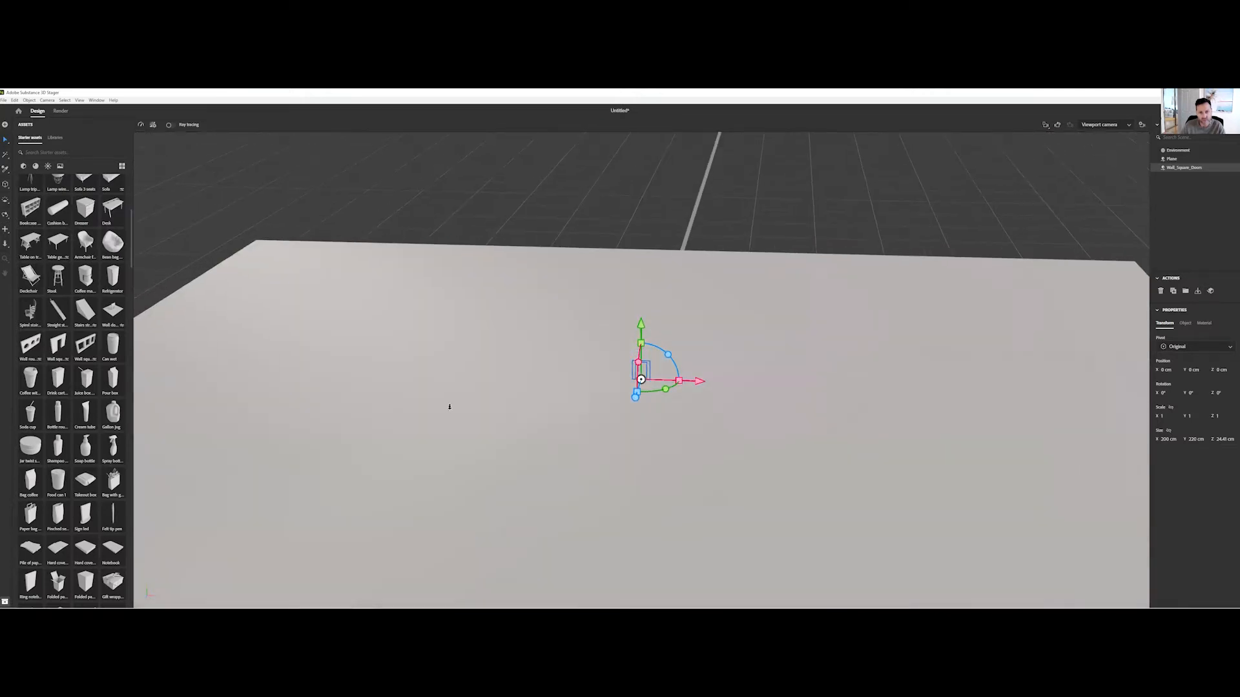
- Compare the Move, Rotate and Scale gizmos on the selected wall
{"action": "key", "text": "s"}
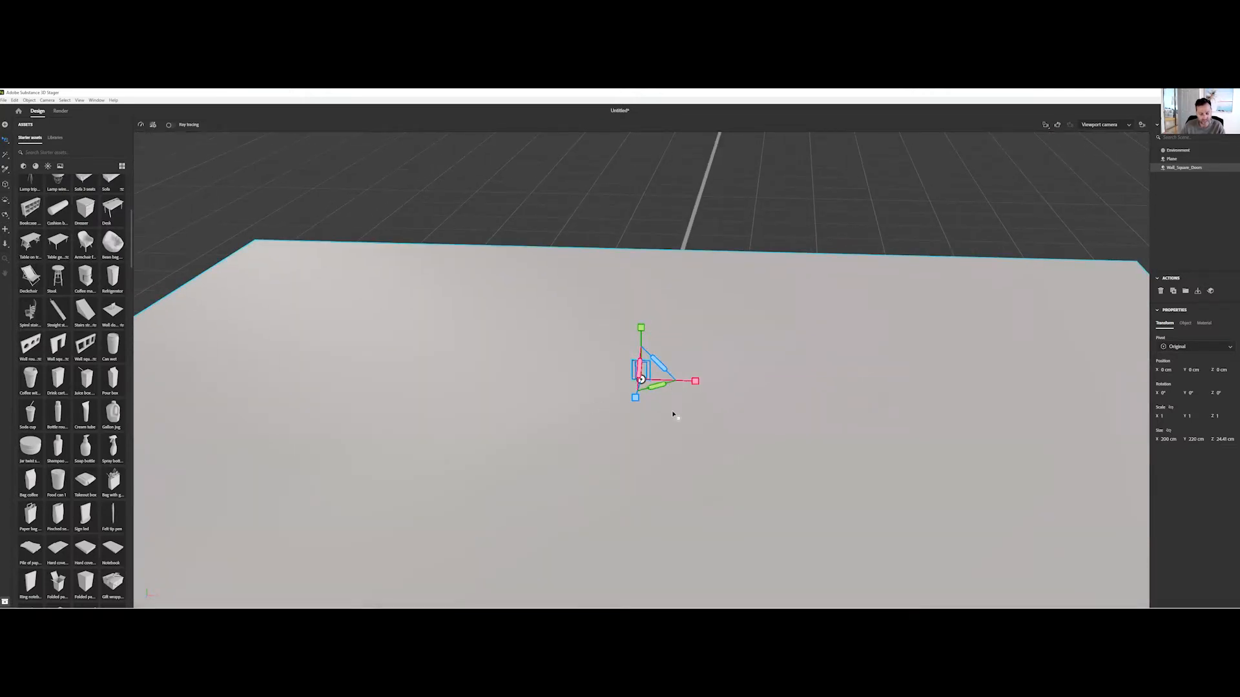
{"action": "key", "text": "w"}
{"action": "key", "text": "e"}
{"action": "key", "text": "r"}
{"action": "key", "text": "e"}
{"action": "key", "text": "r"}
{"action": "key", "text": "w"}
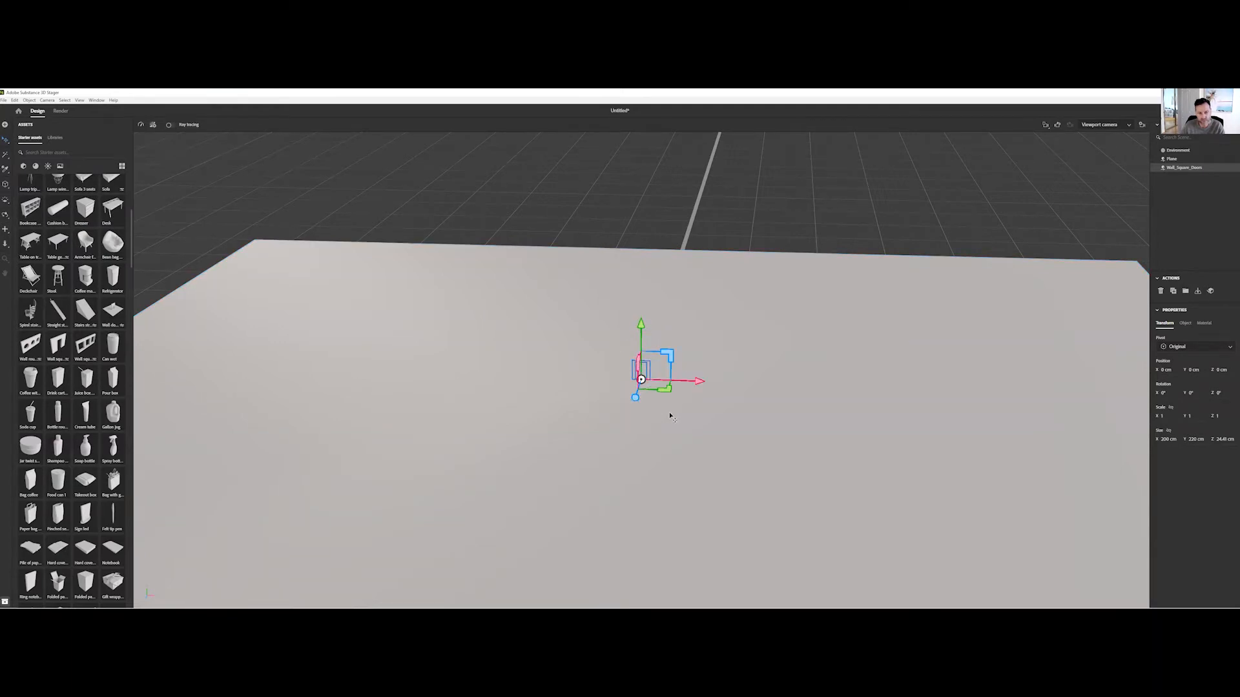
- Scale the doorway wall up uniformly to about 14.8 on all axes
{"action": "right_click_drag", "start_coordinate": [648, 420], "coordinate": [638, 413]}
{"action": "key", "text": "e"}
{"action": "key", "text": "r"}
{"action": "left_click_drag", "start_coordinate": [654, 391], "coordinate": [804, 597]}
{"action": "scroll", "coordinate": [686, 473], "scroll_direction": "down", "scroll_amount": 5}
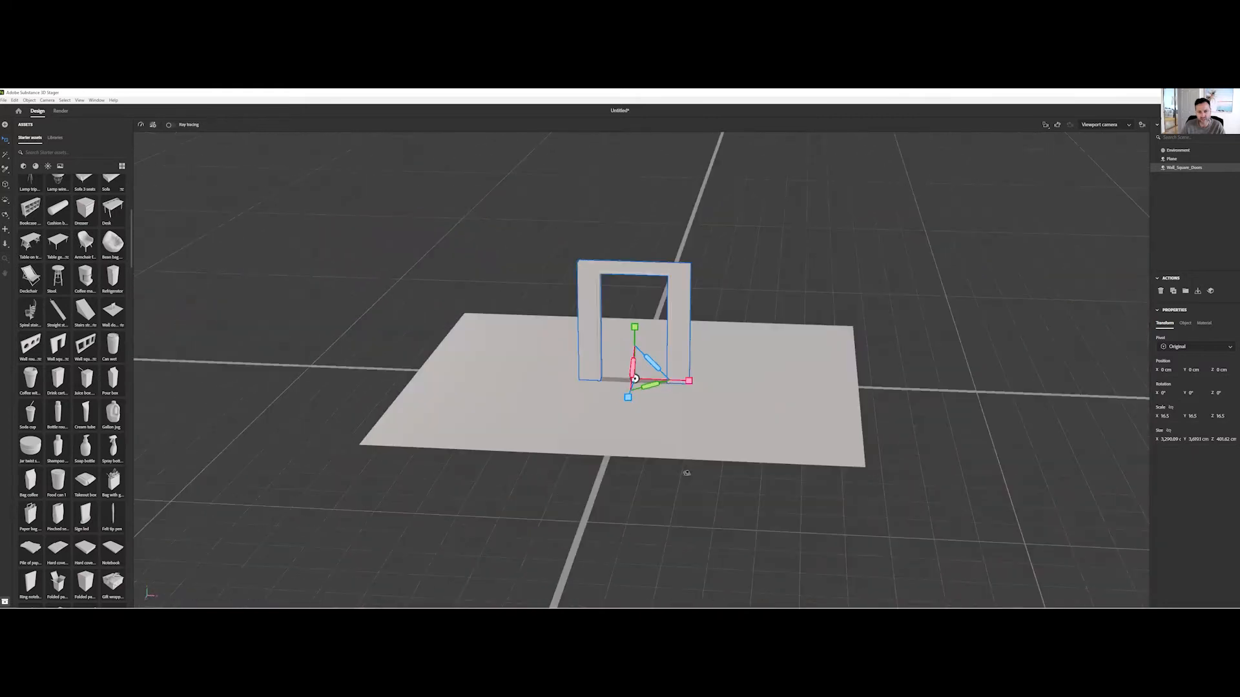
{"action": "scroll", "coordinate": [673, 434], "scroll_direction": "up", "scroll_amount": 3}
{"action": "left_click_drag", "start_coordinate": [651, 391], "coordinate": [649, 436]}
{"action": "middle_click_drag", "start_coordinate": [648, 436], "coordinate": [551, 427]}
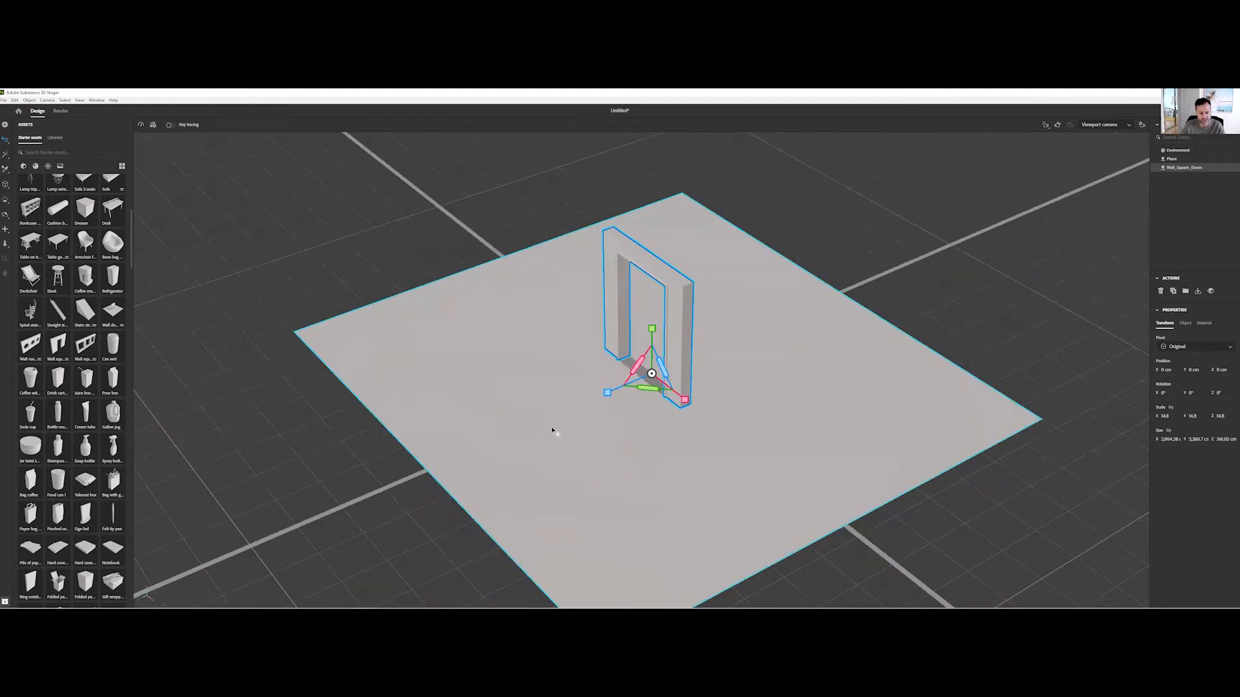
- Move the doorway wall back along its Z axis to the plane's rear edge
{"action": "left_click_drag", "start_coordinate": [607, 392], "coordinate": [799, 309]}
{"action": "middle_click_drag", "start_coordinate": [797, 334], "coordinate": [684, 407]}
{"action": "right_click_drag", "start_coordinate": [684, 407], "coordinate": [824, 392]}
{"action": "scroll", "coordinate": [702, 272], "scroll_direction": "up", "scroll_amount": 4}
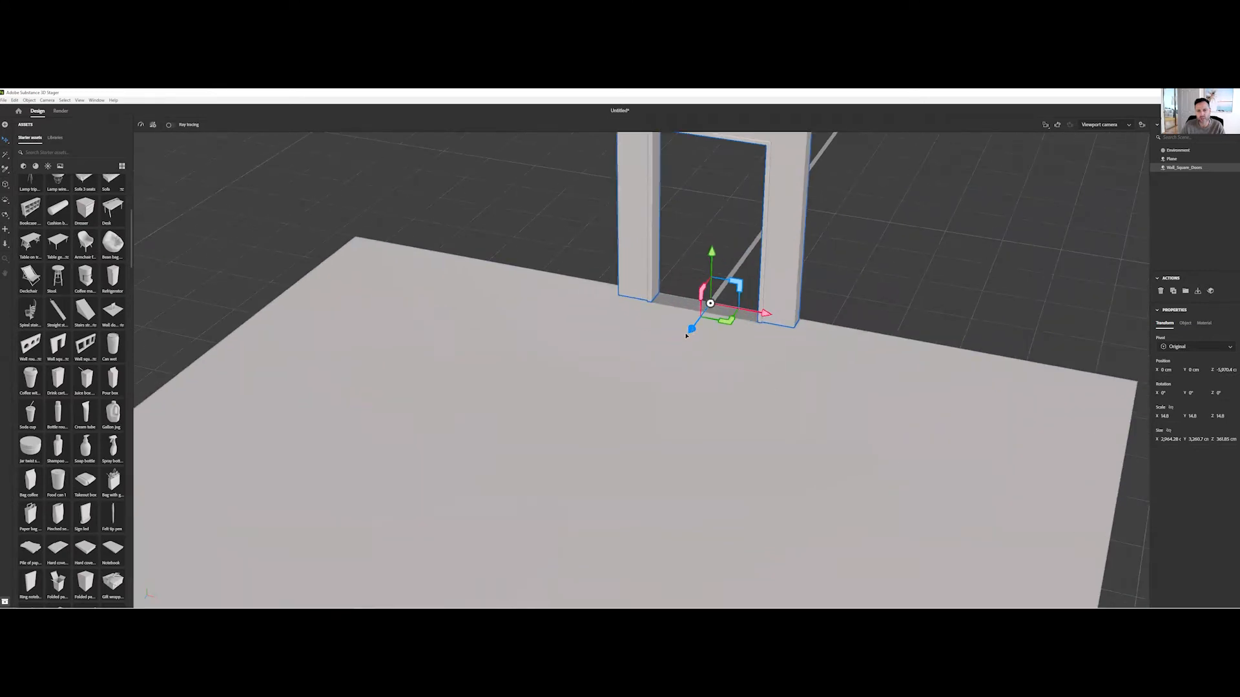
{"action": "left_click_drag", "start_coordinate": [691, 330], "coordinate": [694, 332]}
{"action": "scroll", "coordinate": [747, 404], "scroll_direction": "down", "scroll_amount": 5}
{"action": "right_click_drag", "start_coordinate": [692, 404], "coordinate": [687, 343]}
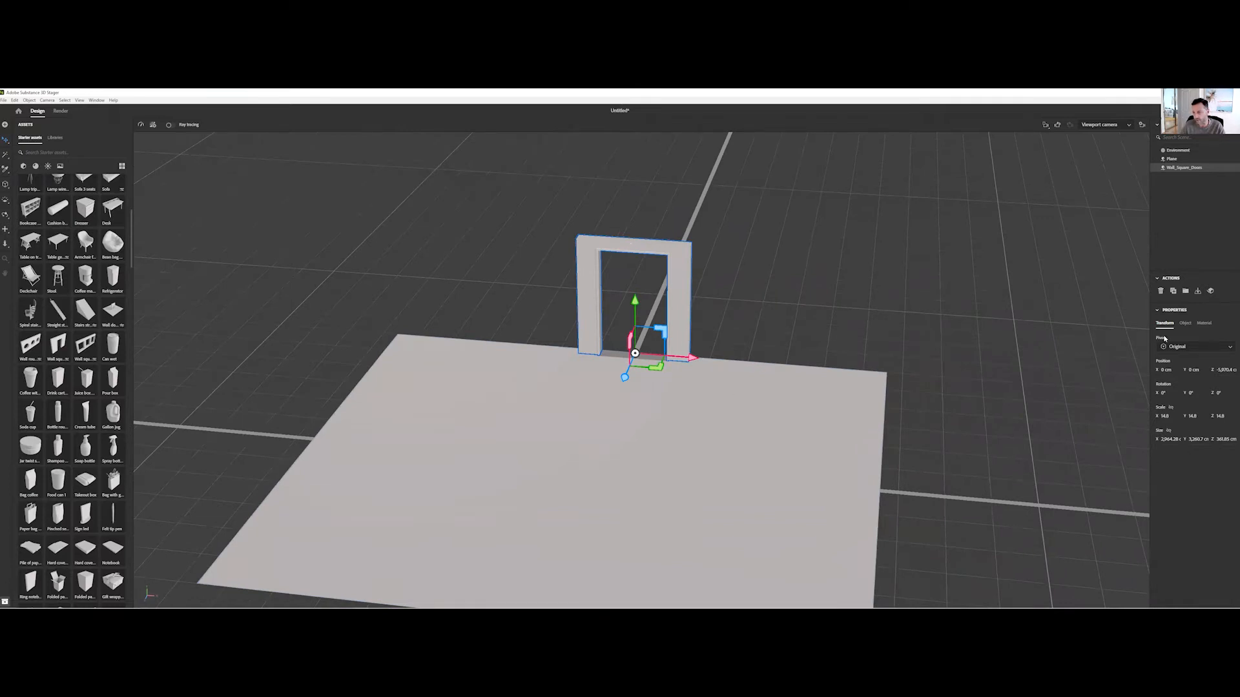
- Show the wall's Substance object parameters and widen the properties area
{"action": "left_click", "coordinate": [1185, 323]}
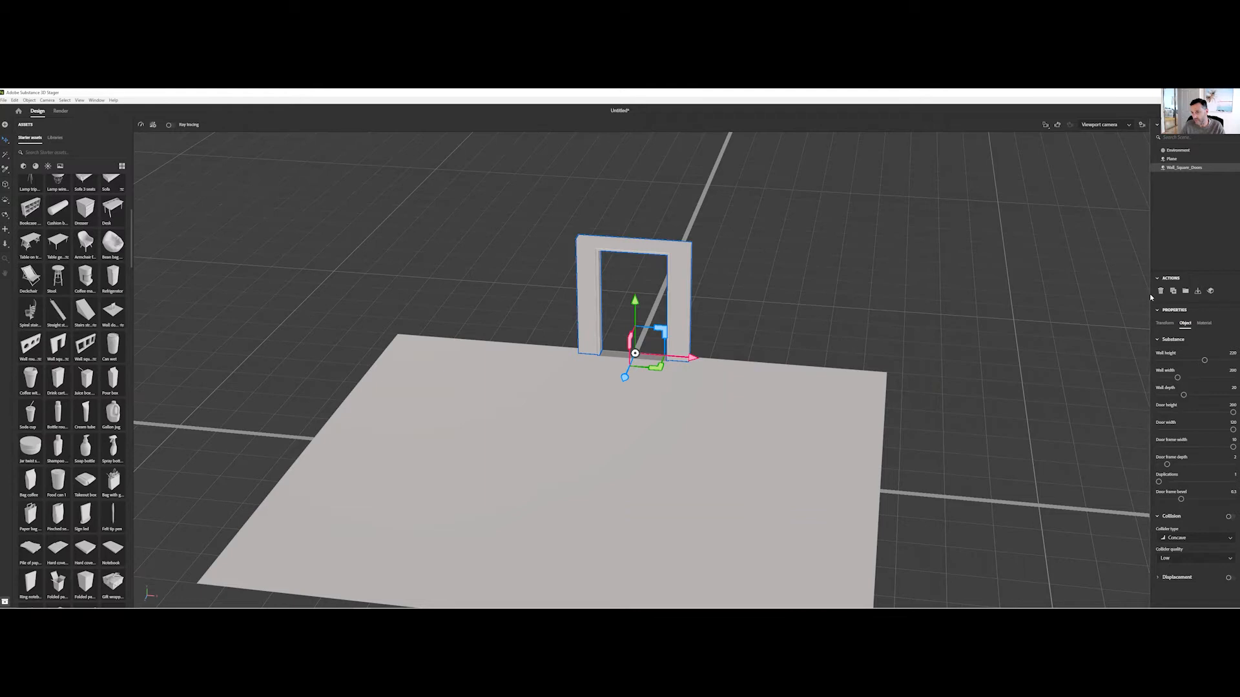
{"action": "left_click_drag", "start_coordinate": [1149, 296], "coordinate": [1035, 301]}
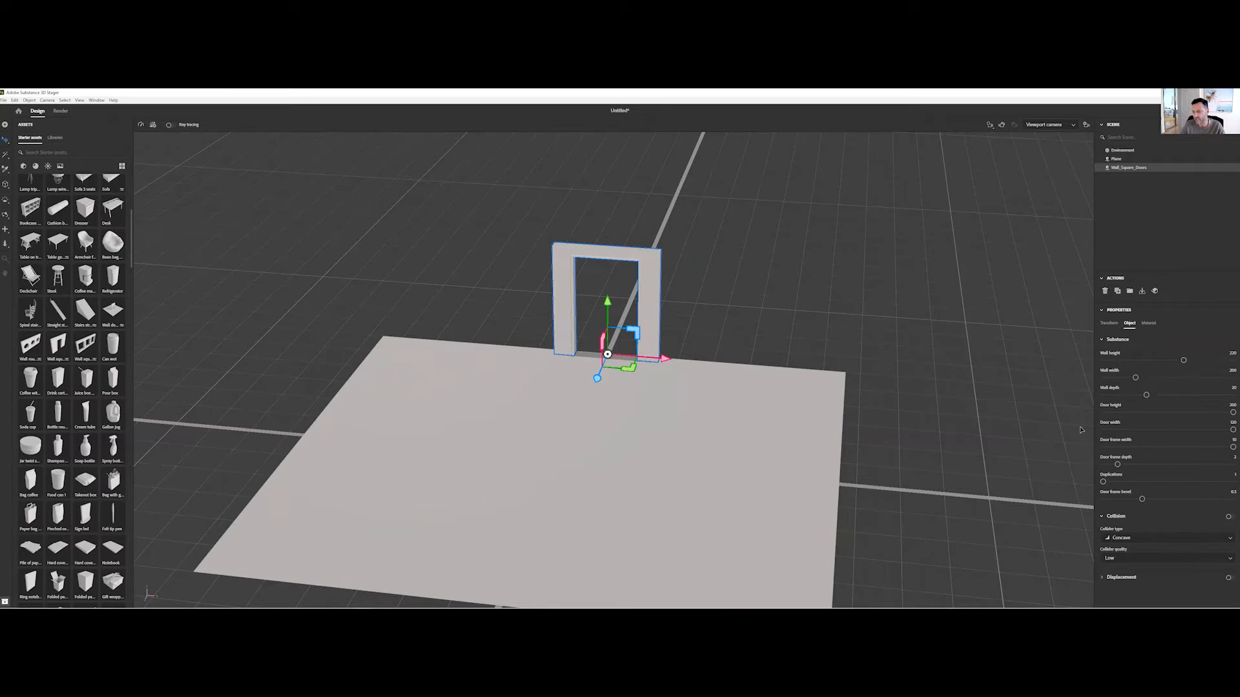
{"action": "scroll", "coordinate": [710, 409], "scroll_direction": "up", "scroll_amount": 5}
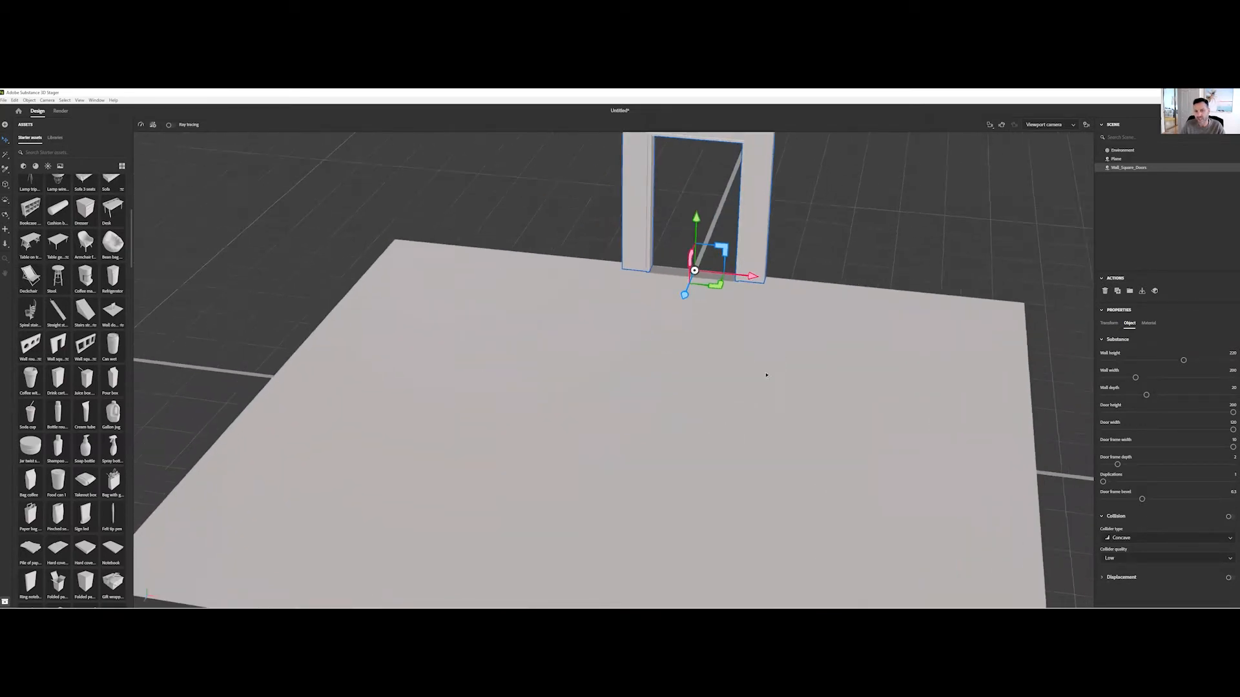
{"action": "scroll", "coordinate": [767, 375], "scroll_direction": "down", "scroll_amount": 4}
{"action": "scroll", "coordinate": [711, 385], "scroll_direction": "up", "scroll_amount": 2}
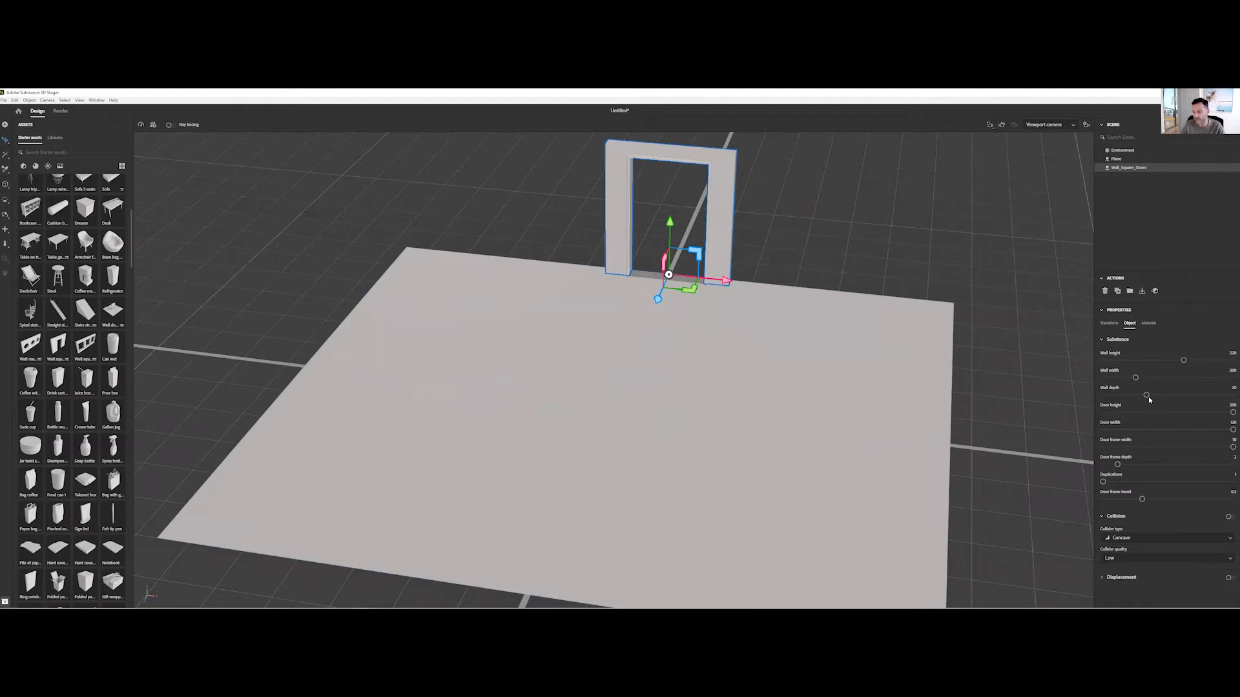
- Raise the wall height parameter to about 290
{"action": "left_click_drag", "start_coordinate": [1183, 359], "coordinate": [1211, 360]}
{"action": "middle_click_drag", "start_coordinate": [690, 471], "coordinate": [682, 539]}
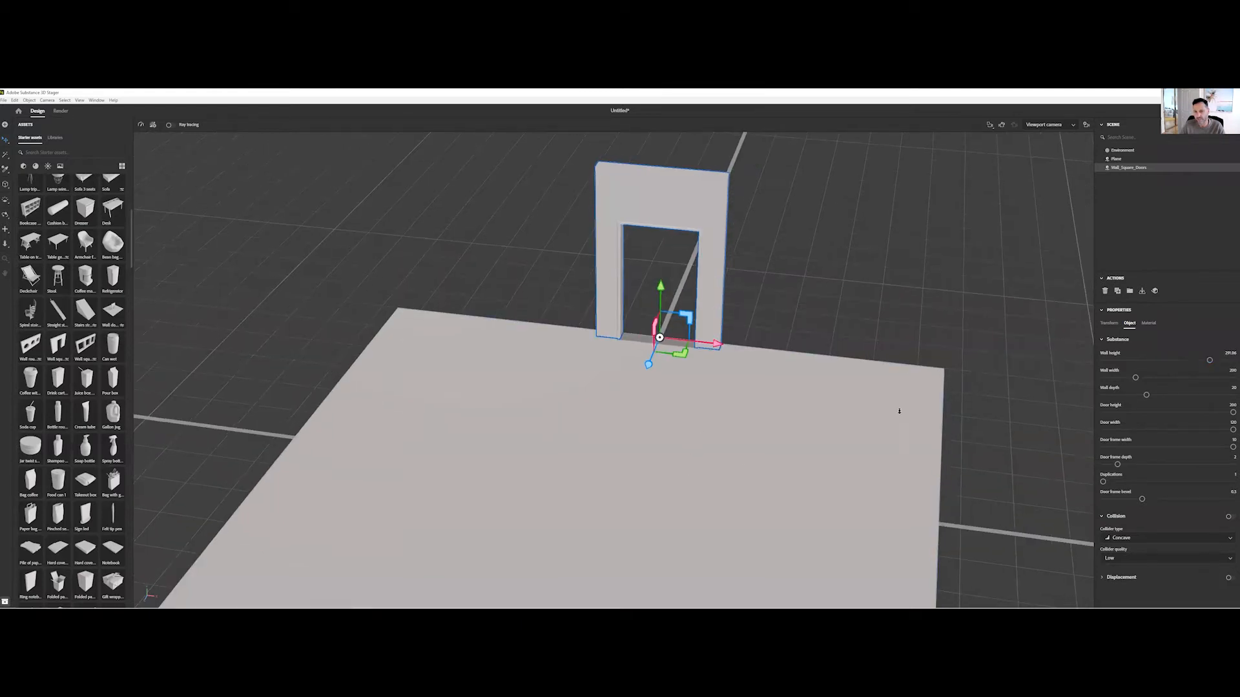
{"action": "scroll", "coordinate": [981, 396], "scroll_direction": "up", "scroll_amount": 5}
{"action": "middle_click_drag", "start_coordinate": [933, 384], "coordinate": [886, 485]}
{"action": "scroll", "coordinate": [886, 484], "scroll_direction": "down", "scroll_amount": 5}
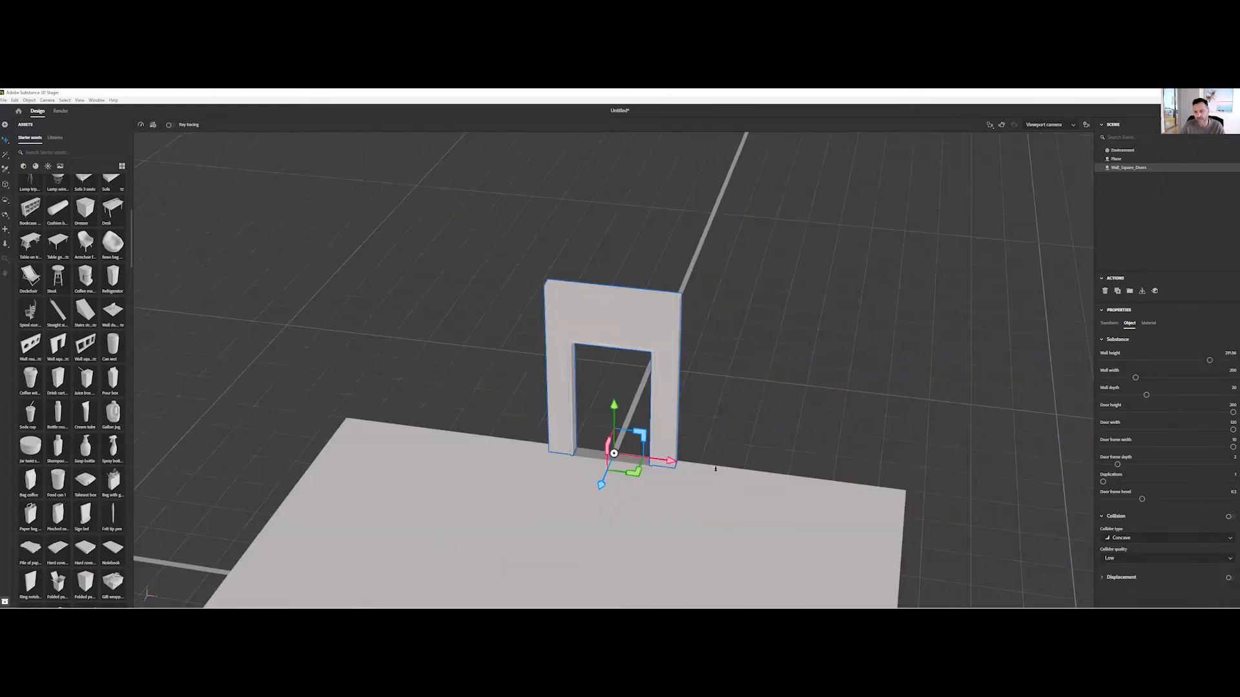
{"action": "scroll", "coordinate": [714, 470], "scroll_direction": "up", "scroll_amount": 1}
{"action": "mouse_move", "coordinate": [1211, 359]}
{"action": "left_mouse_down"}
{"action": "mouse_move", "coordinate": [1188, 360]}
{"action": "mouse_move", "coordinate": [1209, 362]}
{"action": "left_mouse_up"}
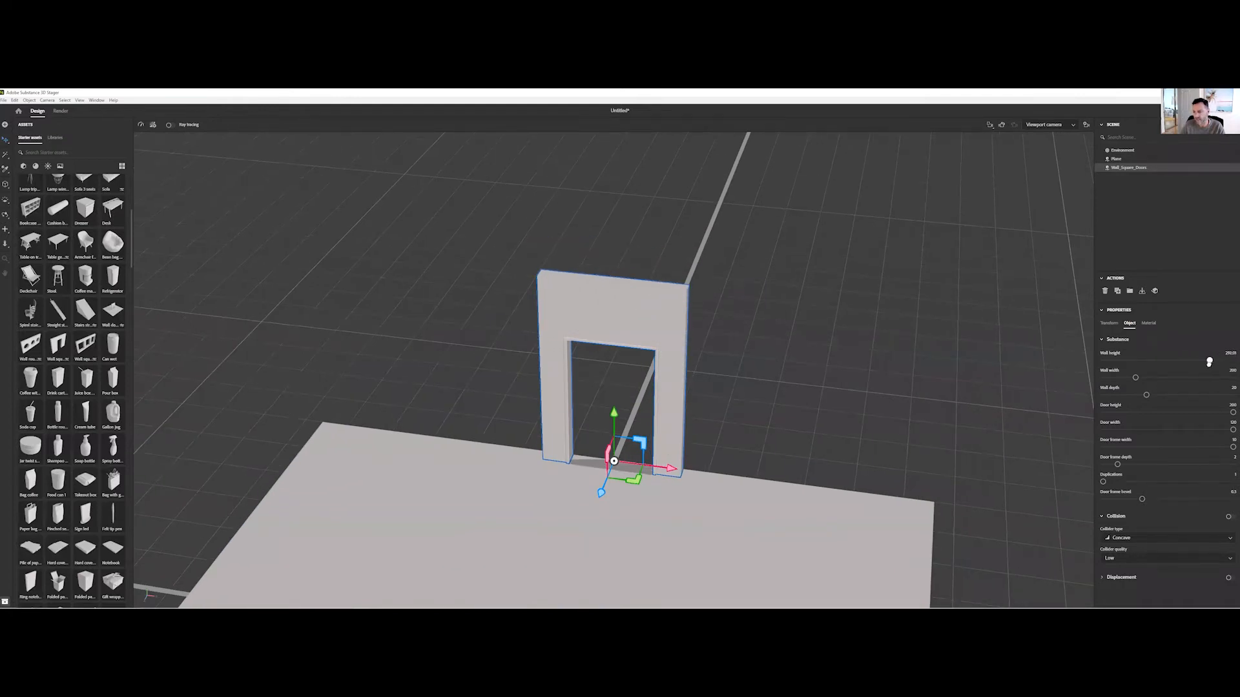
- Set the wall's duplications to 3, narrow the doors, and increase the wall width to about 296 to span the plane's rear edge
{"action": "left_click_drag", "start_coordinate": [1103, 481], "coordinate": [1132, 480]}
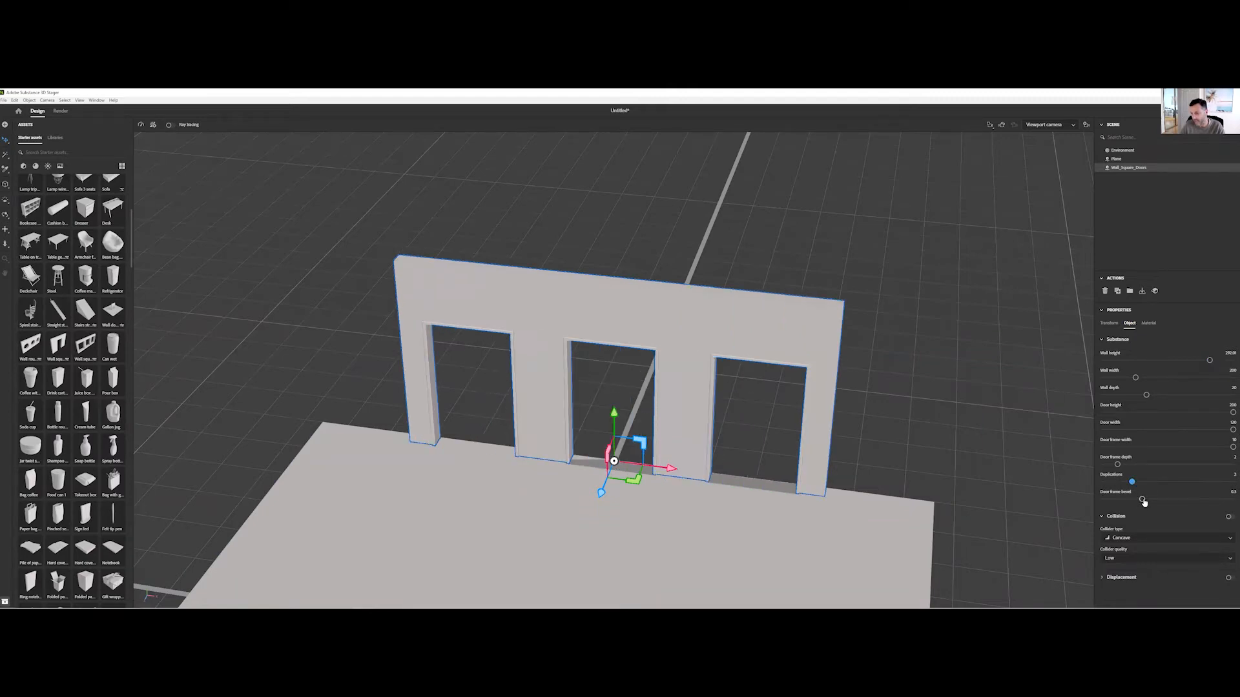
{"action": "left_click_drag", "start_coordinate": [1233, 431], "coordinate": [1197, 431]}
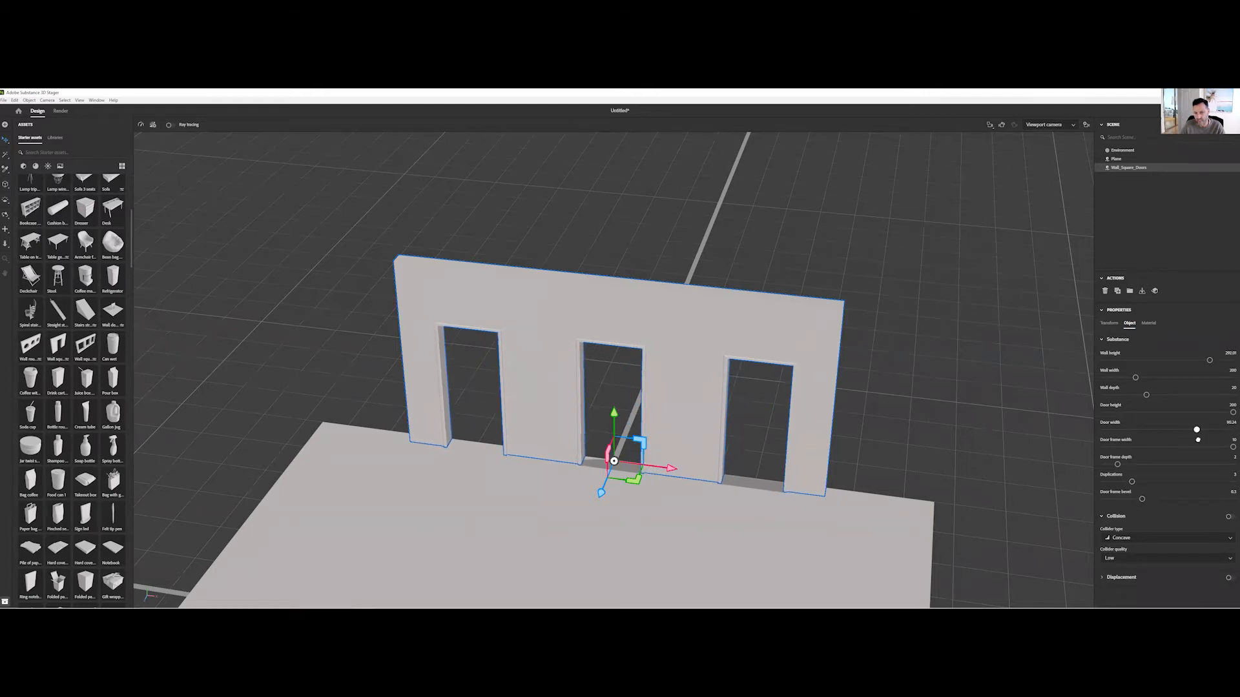
{"action": "left_click_drag", "start_coordinate": [1138, 380], "coordinate": [1167, 380]}
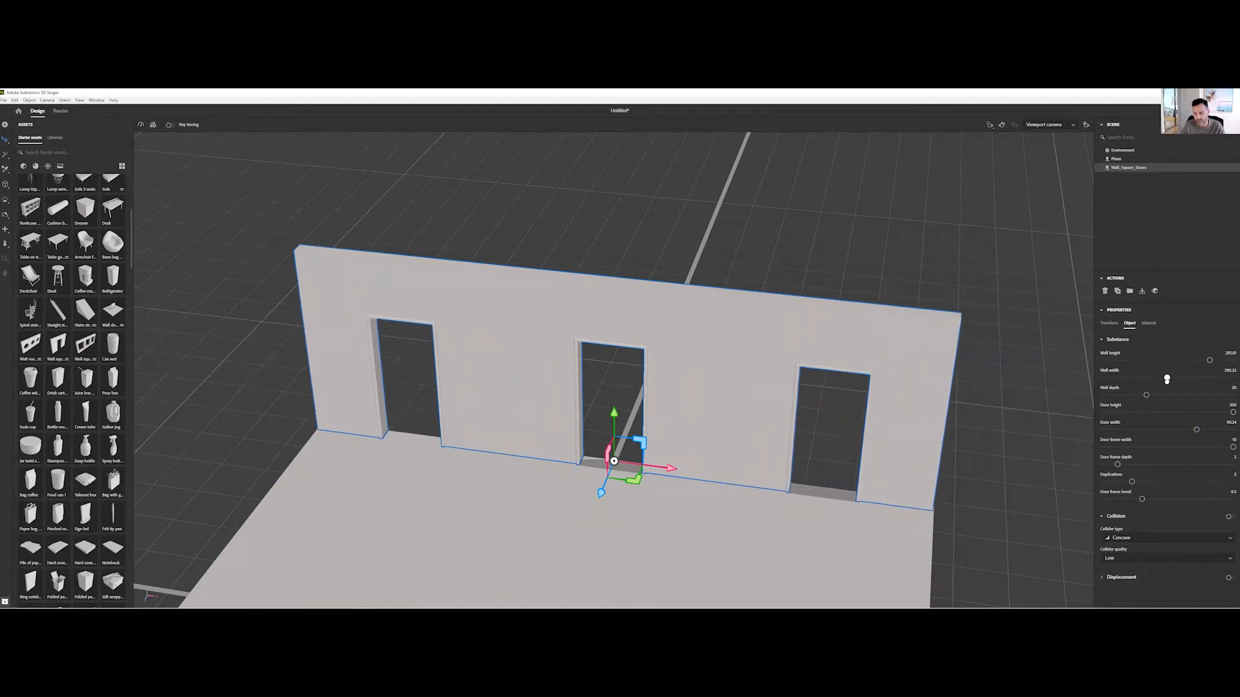
- Inspect the three-door wall and floor from farther away, close up and from the front
{"action": "scroll", "coordinate": [901, 454], "scroll_direction": "up", "scroll_amount": 1}
{"action": "scroll", "coordinate": [774, 445], "scroll_direction": "down", "scroll_amount": 5}
{"action": "middle_click_drag", "start_coordinate": [617, 491], "coordinate": [634, 394]}
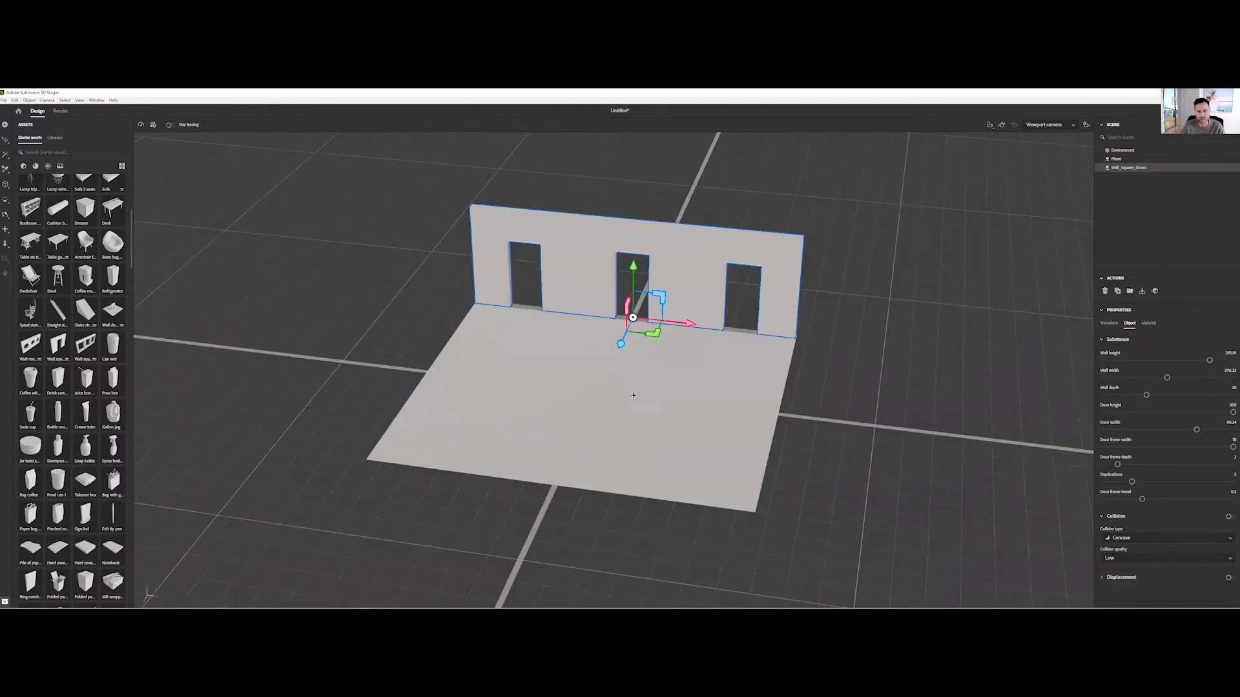
{"action": "right_click_drag", "start_coordinate": [633, 393], "coordinate": [661, 387]}
{"action": "scroll", "coordinate": [691, 411], "scroll_direction": "up", "scroll_amount": 3}
{"action": "scroll", "coordinate": [690, 411], "scroll_direction": "up", "scroll_amount": 4}
{"action": "scroll", "coordinate": [683, 451], "scroll_direction": "down", "scroll_amount": 2}
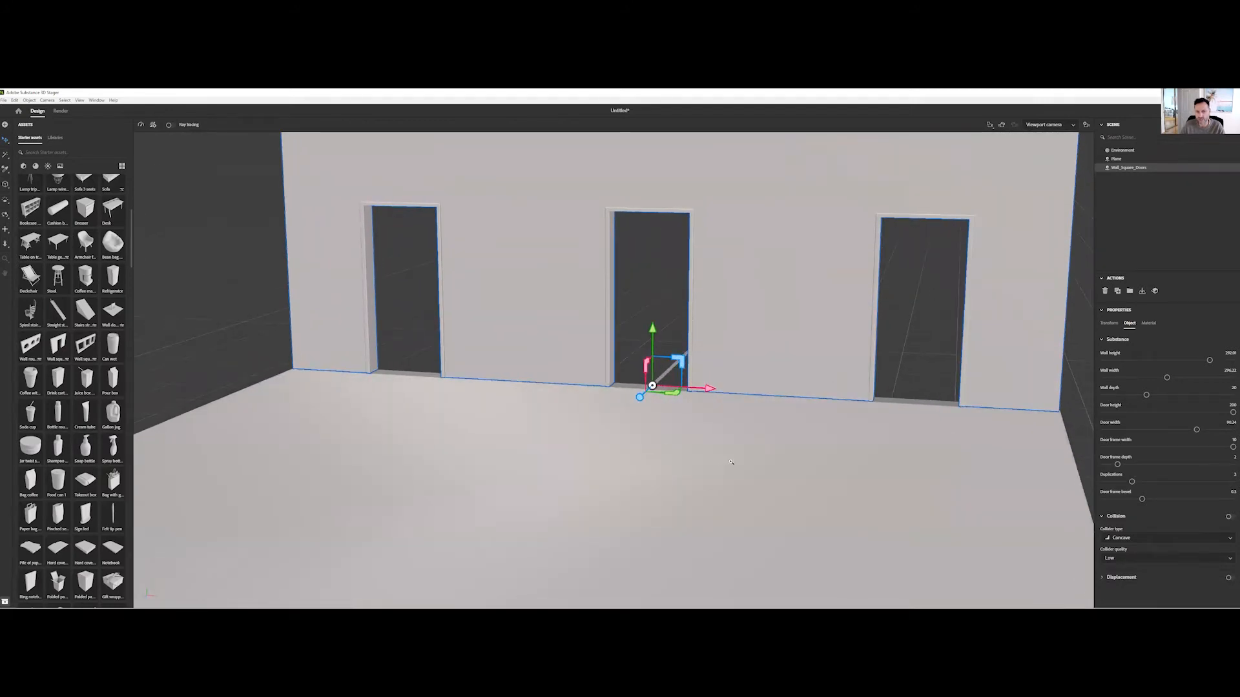
{"action": "scroll", "coordinate": [731, 462], "scroll_direction": "down", "scroll_amount": 3}
{"action": "mouse_move", "coordinate": [653, 451]}
{"action": "right_mouse_down"}
{"action": "mouse_move", "coordinate": [672, 487]}
{"action": "mouse_move", "coordinate": [675, 459]}
{"action": "mouse_move", "coordinate": [664, 453]}
{"action": "right_mouse_up"}
{"action": "scroll", "coordinate": [676, 452], "scroll_direction": "up", "scroll_amount": 3}
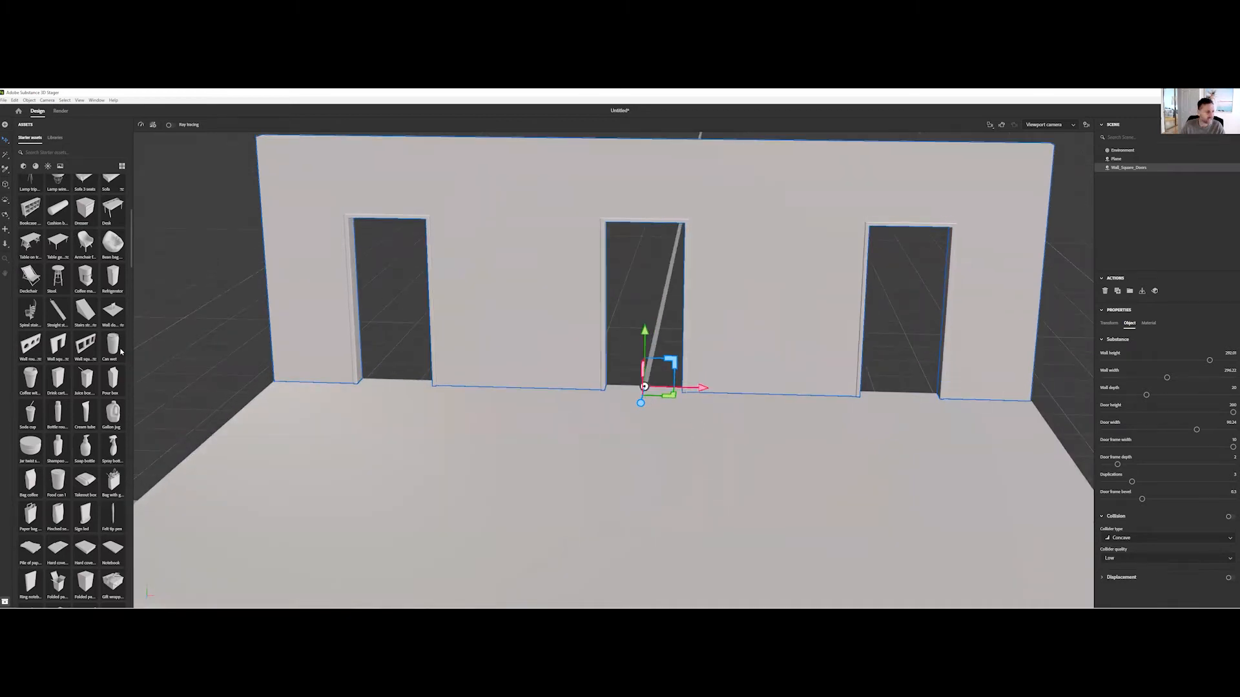
- Search the starter assets for "desk" and place the Desk model on the floor in front of the middle doorway
{"action": "scroll", "coordinate": [82, 311], "scroll_direction": "up", "scroll_amount": 3}
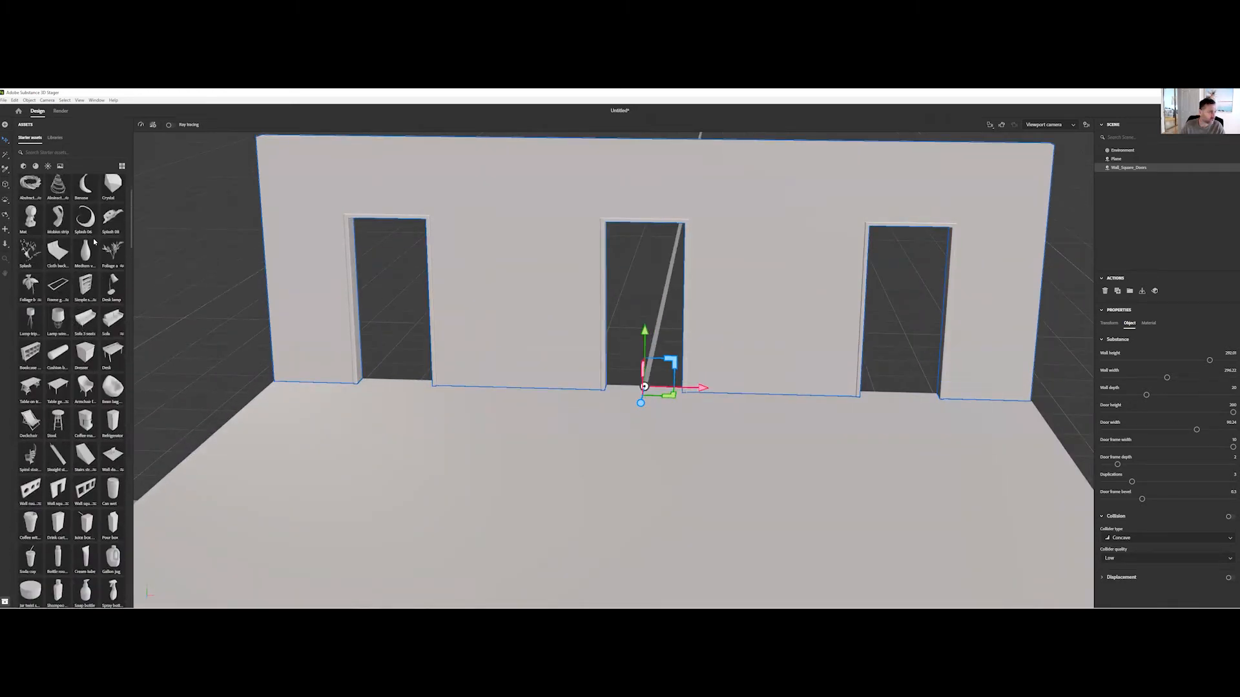
{"action": "left_click", "coordinate": [44, 152]}
{"action": "type", "text": "desk"}
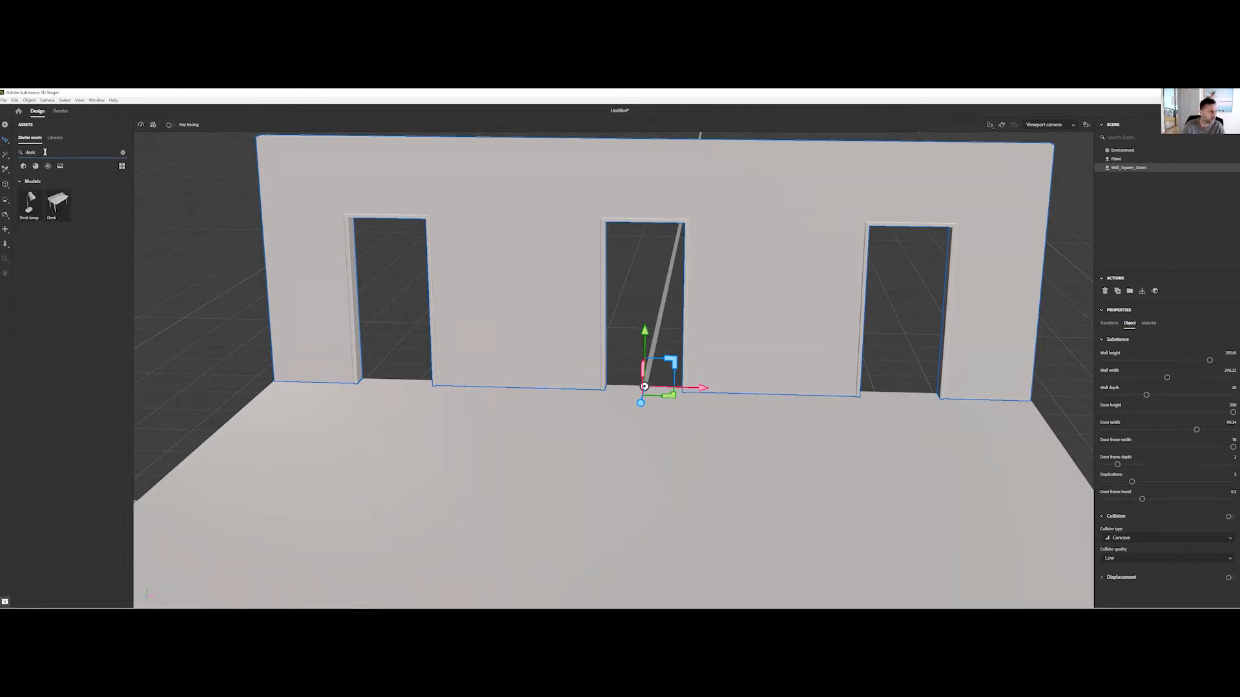
{"action": "left_click_drag", "start_coordinate": [57, 201], "coordinate": [568, 451]}
{"action": "left_click_drag", "start_coordinate": [644, 450], "coordinate": [645, 449]}
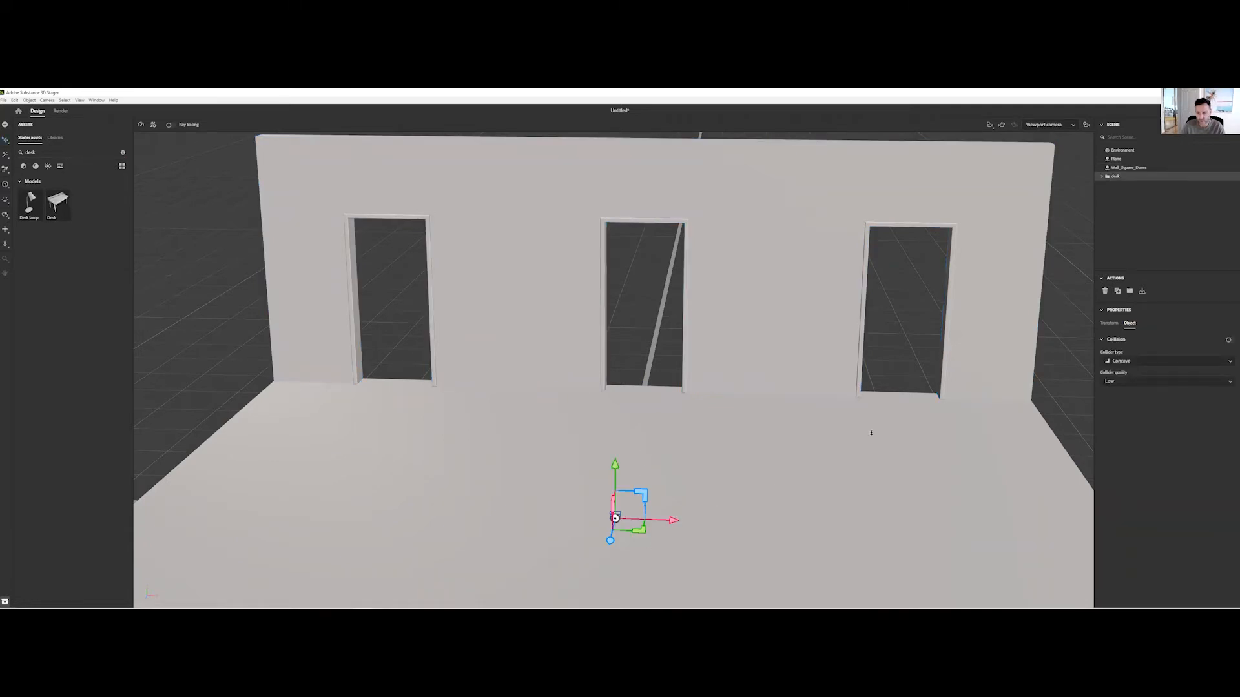
{"action": "right_click_drag", "start_coordinate": [537, 483], "coordinate": [584, 518]}
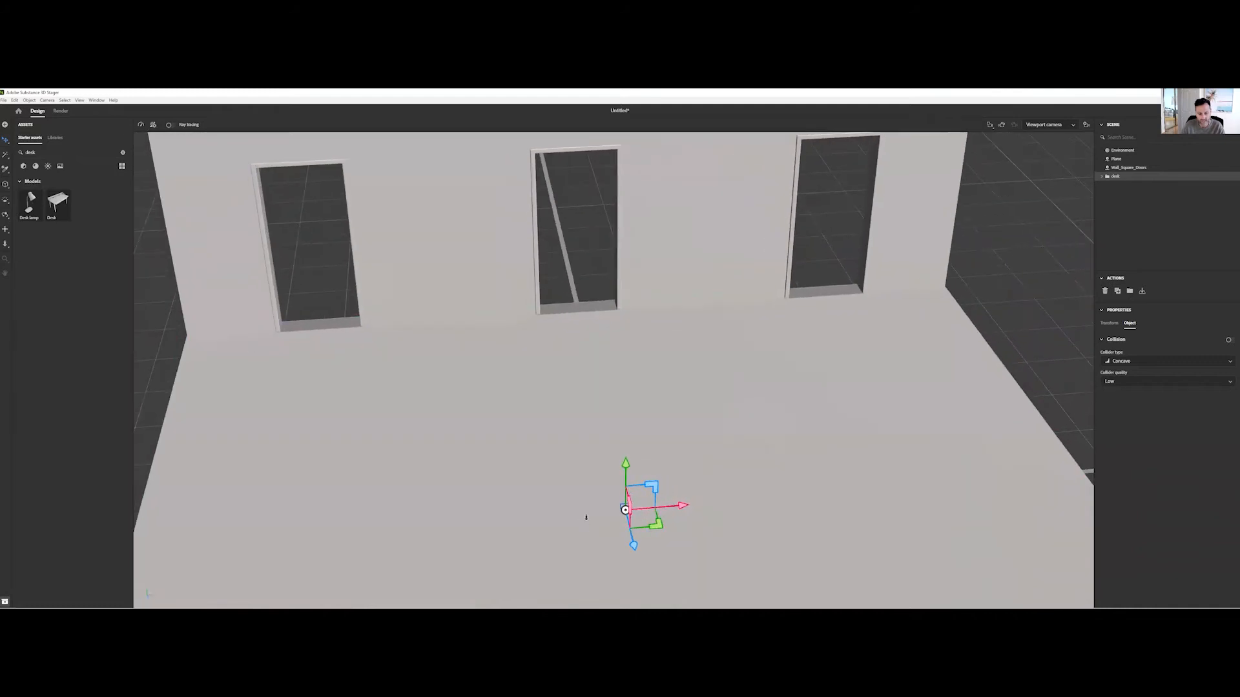
- Scale the tiny desk up to room size and position it on the floor in front of the middle doorway
{"action": "key", "text": "s"}
{"action": "left_click_drag", "start_coordinate": [647, 521], "coordinate": [1236, 604]}
{"action": "right_click_drag", "start_coordinate": [533, 535], "coordinate": [644, 475]}
{"action": "key", "text": "v"}
{"action": "left_click_drag", "start_coordinate": [701, 520], "coordinate": [435, 467]}
{"action": "right_click_drag", "start_coordinate": [678, 494], "coordinate": [594, 498], "text": "alt"}
{"action": "left_click_drag", "start_coordinate": [595, 498], "coordinate": [452, 454], "text": "alt"}
{"action": "right_click_drag", "start_coordinate": [452, 454], "coordinate": [636, 423], "text": "alt"}
{"action": "middle_click_drag", "start_coordinate": [467, 368], "coordinate": [582, 402], "text": "alt"}
{"action": "mouse_move", "coordinate": [639, 403]}
{"action": "left_mouse_down"}
{"action": "mouse_move", "coordinate": [669, 403]}
{"action": "mouse_move", "coordinate": [659, 403]}
{"action": "left_mouse_up"}
{"action": "mouse_move", "coordinate": [29, 207]}
{"action": "left_mouse_down"}
{"action": "mouse_move", "coordinate": [586, 319]}
{"action": "mouse_move", "coordinate": [567, 335]}
{"action": "mouse_move", "coordinate": [37, 206]}
{"action": "left_mouse_up"}
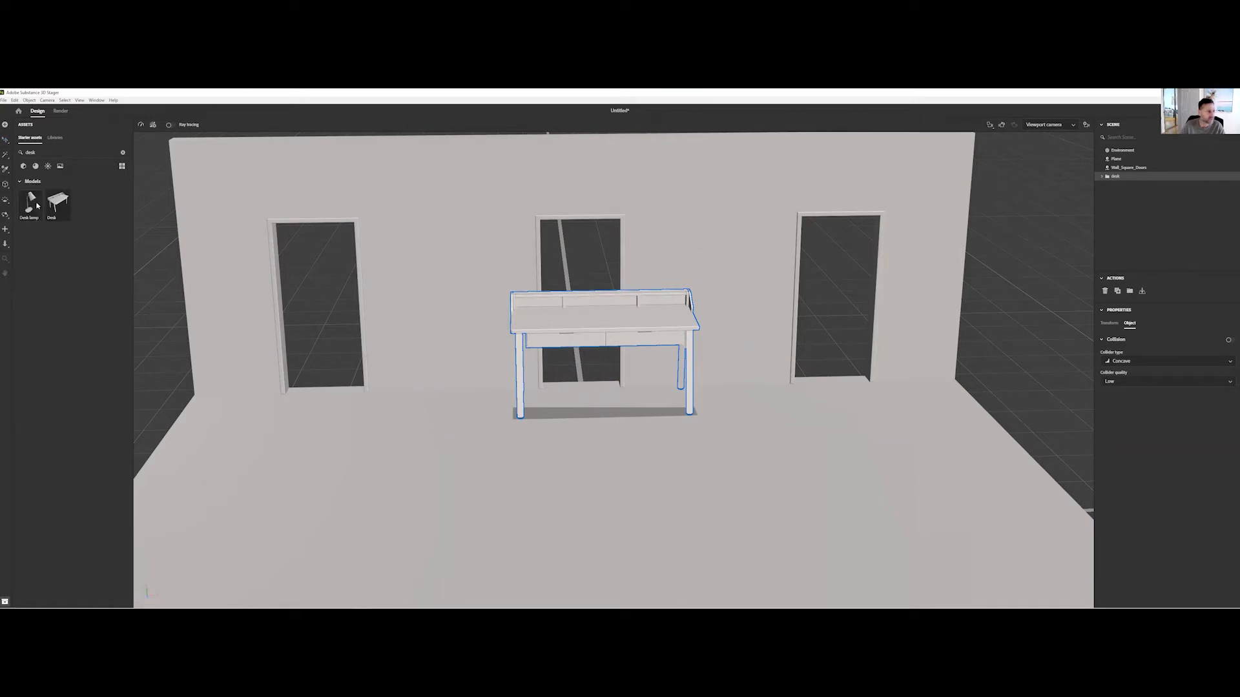
- Try setting the floor plane's X scale alone to 60, and undo the change
{"action": "scroll", "coordinate": [595, 453], "scroll_direction": "down", "scroll_amount": 5}
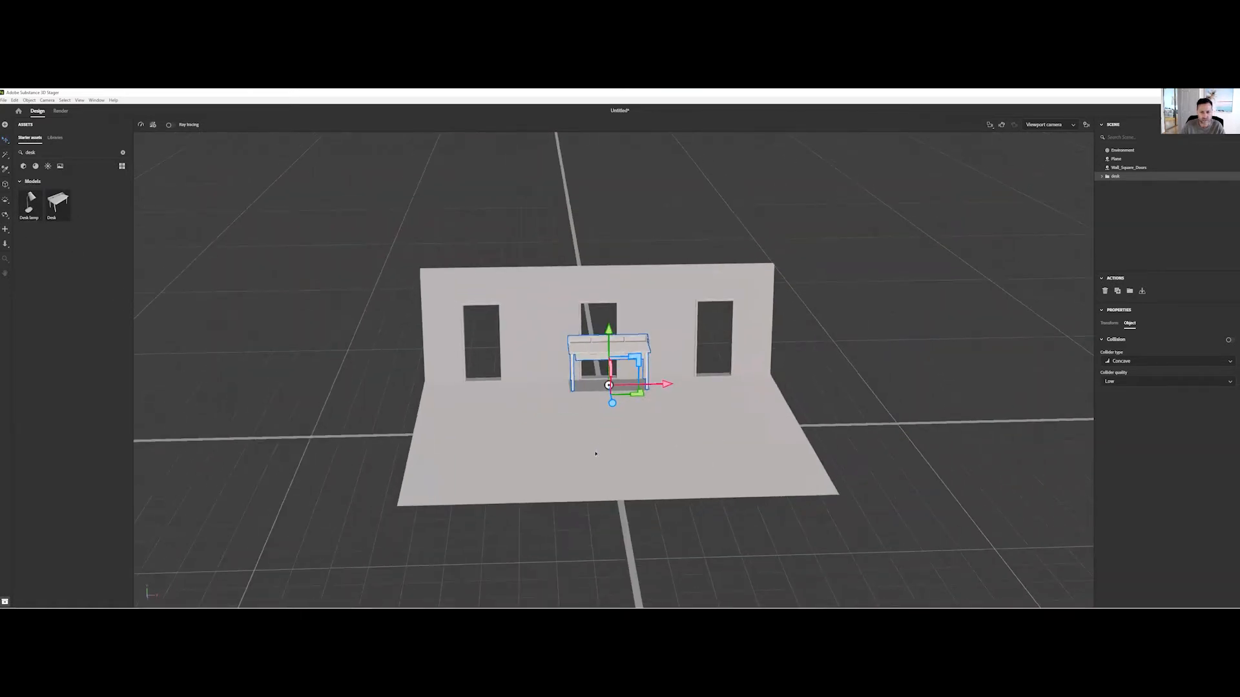
{"action": "left_click", "coordinate": [678, 437]}
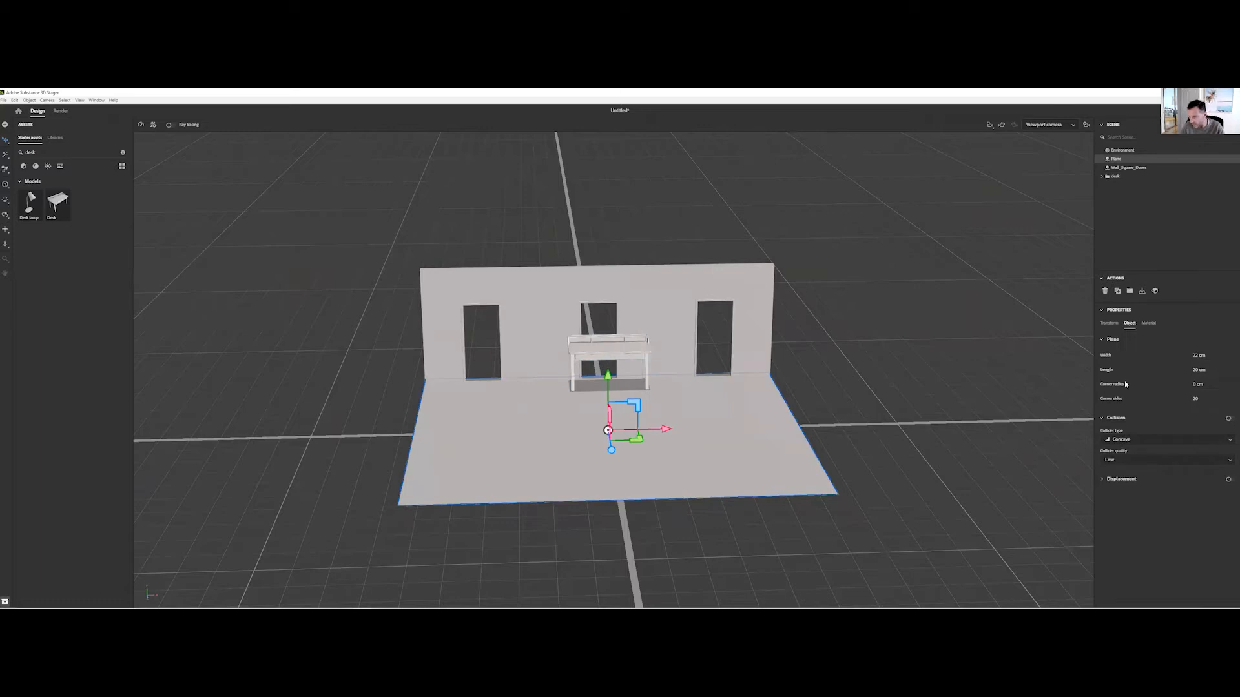
{"action": "left_click", "coordinate": [1108, 324]}
{"action": "left_click", "coordinate": [1132, 417]}
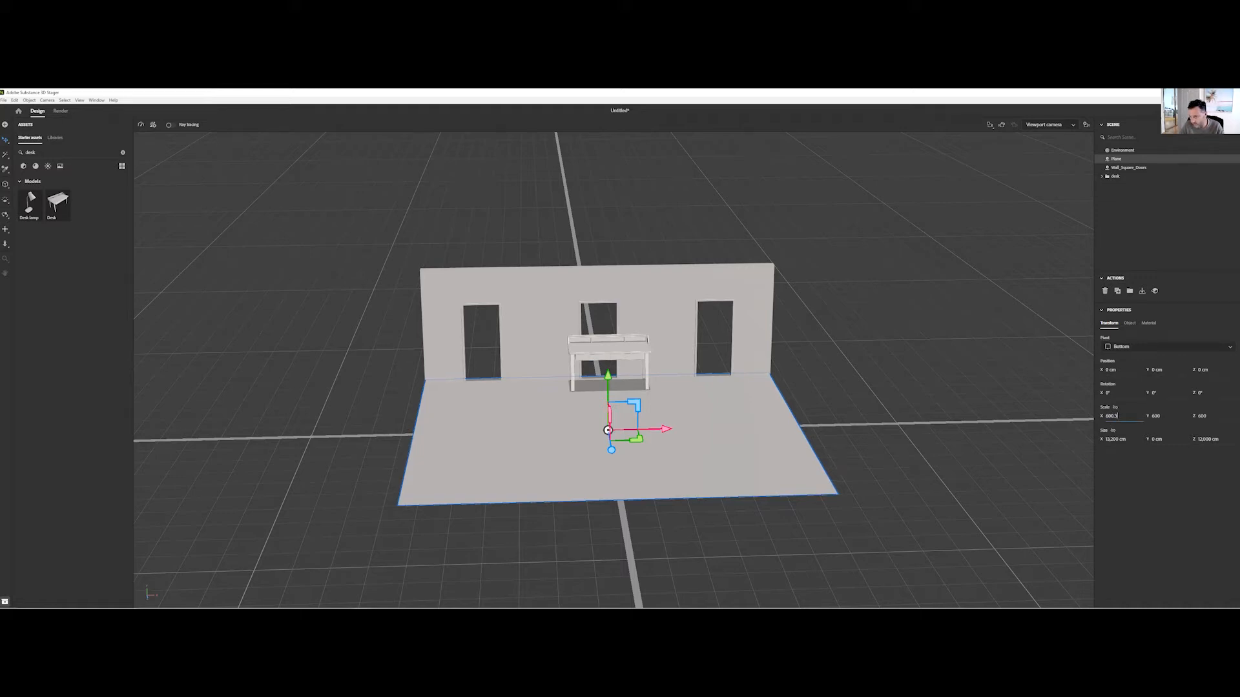
{"action": "key", "text": "Right"}
{"action": "double_click", "coordinate": [1105, 415]}
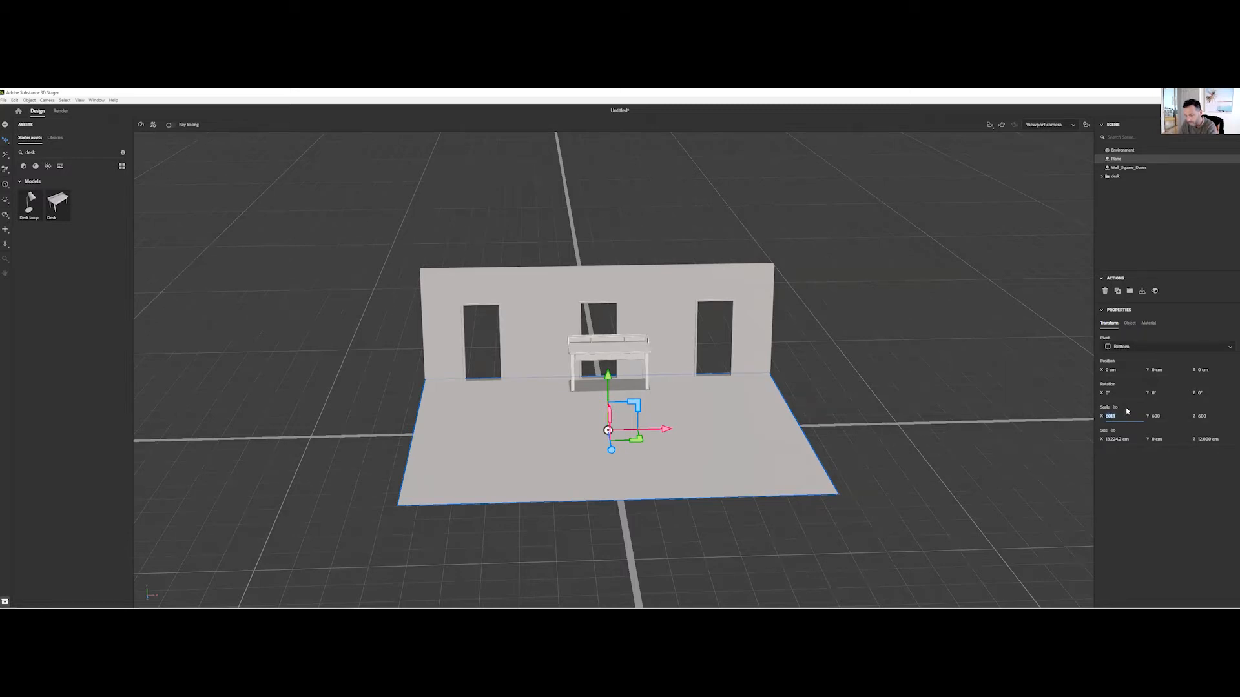
{"action": "key", "text": "BackSpace"}
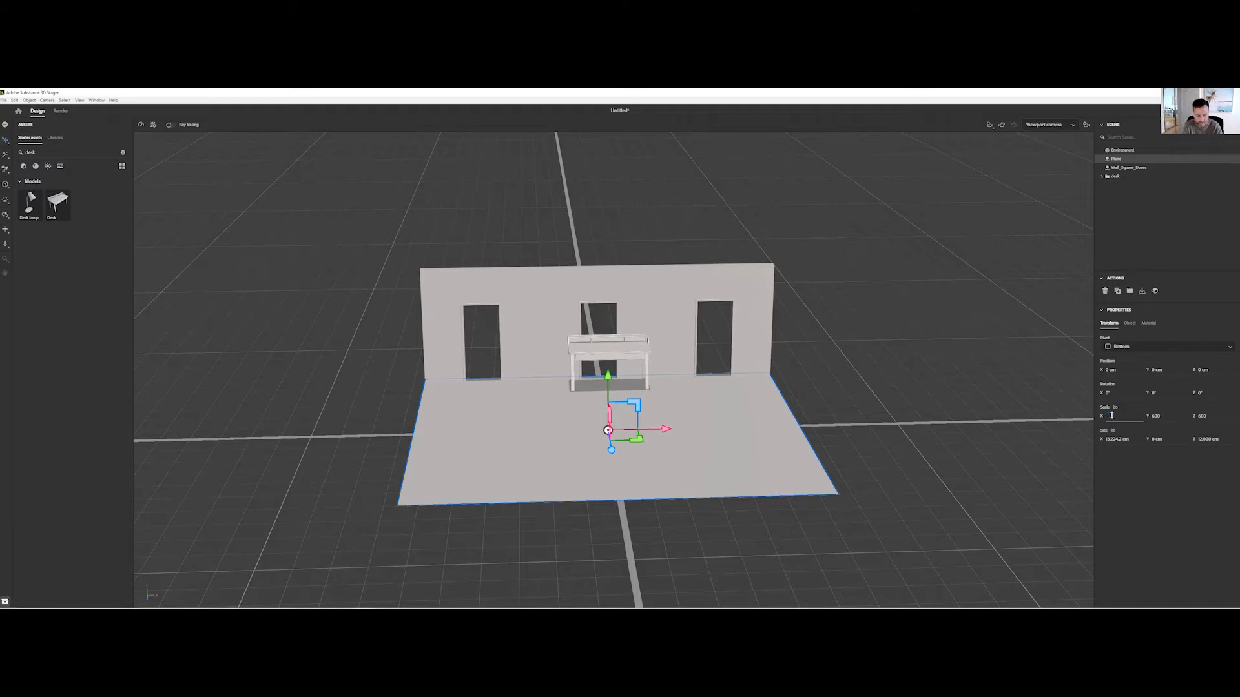
{"action": "type", "text": "60"}
{"action": "key", "text": "Return"}
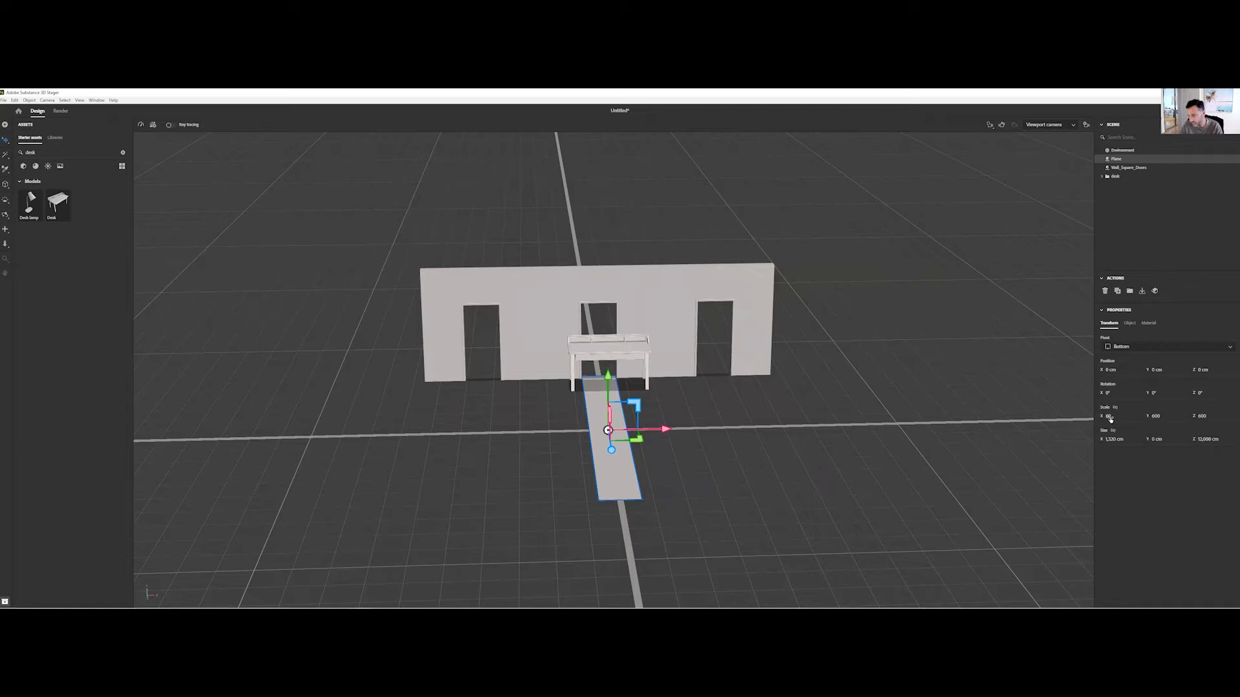
{"action": "left_click_drag", "start_coordinate": [1111, 417], "coordinate": [1117, 415]}
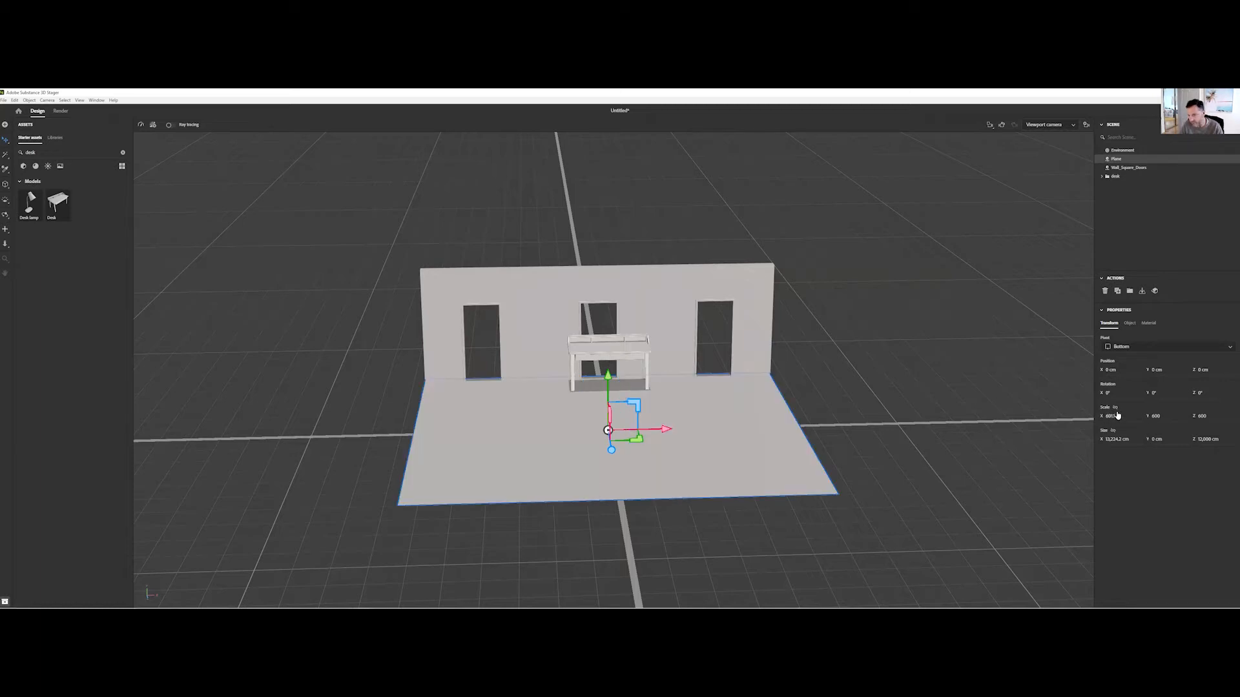
- Link the floor plane's scale axes and set its X scale to 60 to shrink it proportionally
{"action": "left_click", "coordinate": [1109, 417]}
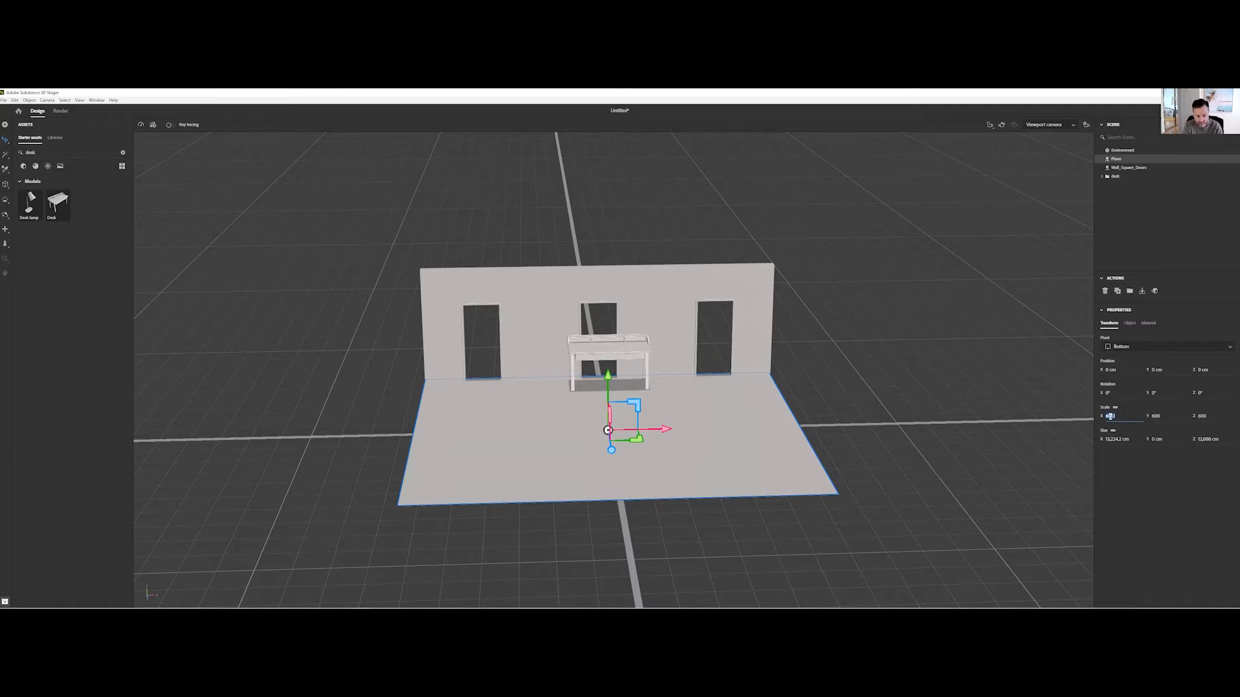
{"action": "type", "text": "600"}
{"action": "key", "text": "Return"}
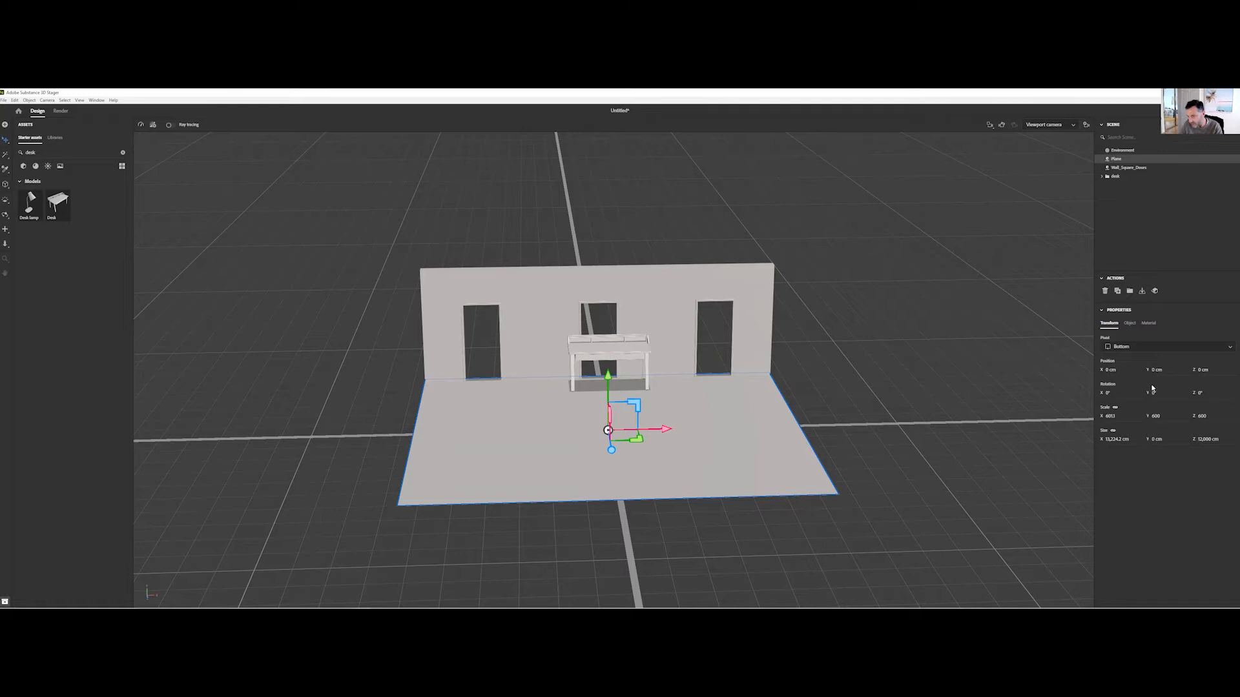
{"action": "left_click_drag", "start_coordinate": [1130, 418], "coordinate": [1122, 418]}
{"action": "left_click", "coordinate": [1110, 418]}
{"action": "left_click_drag", "start_coordinate": [1117, 418], "coordinate": [1090, 416]}
{"action": "type", "text": "60"}
{"action": "key", "text": "Return"}
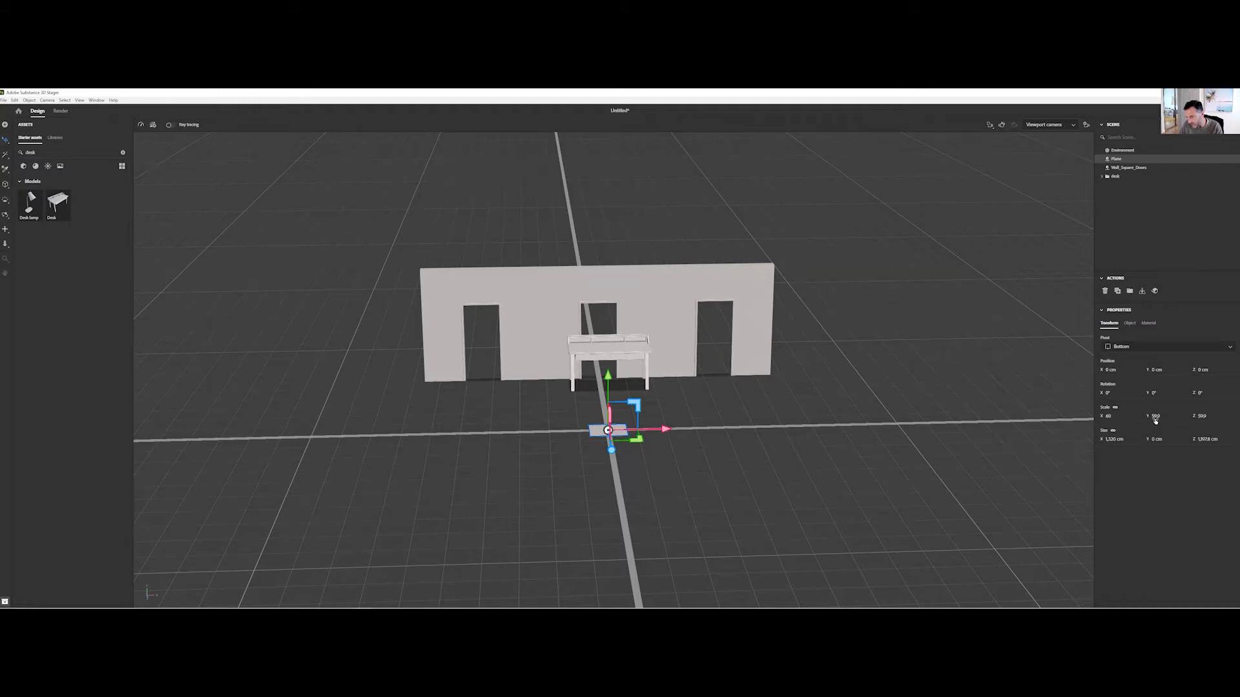
- Delete the oversized desk and the three-door wall, leaving only the floor plane
{"action": "left_click_drag", "start_coordinate": [528, 454], "coordinate": [620, 507], "text": "alt"}
{"action": "left_click", "coordinate": [833, 349]}
{"action": "left_click", "coordinate": [556, 314]}
{"action": "key", "text": "Delete"}
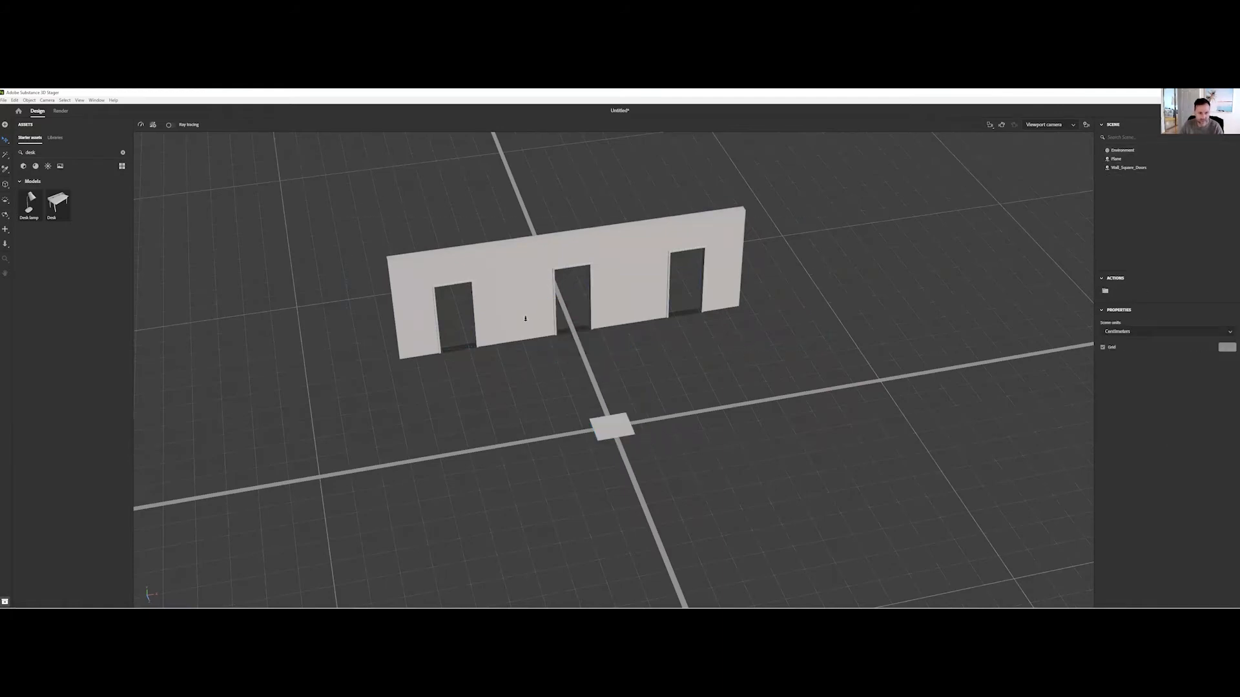
{"action": "left_click", "coordinate": [525, 319]}
{"action": "key", "text": "Delete"}
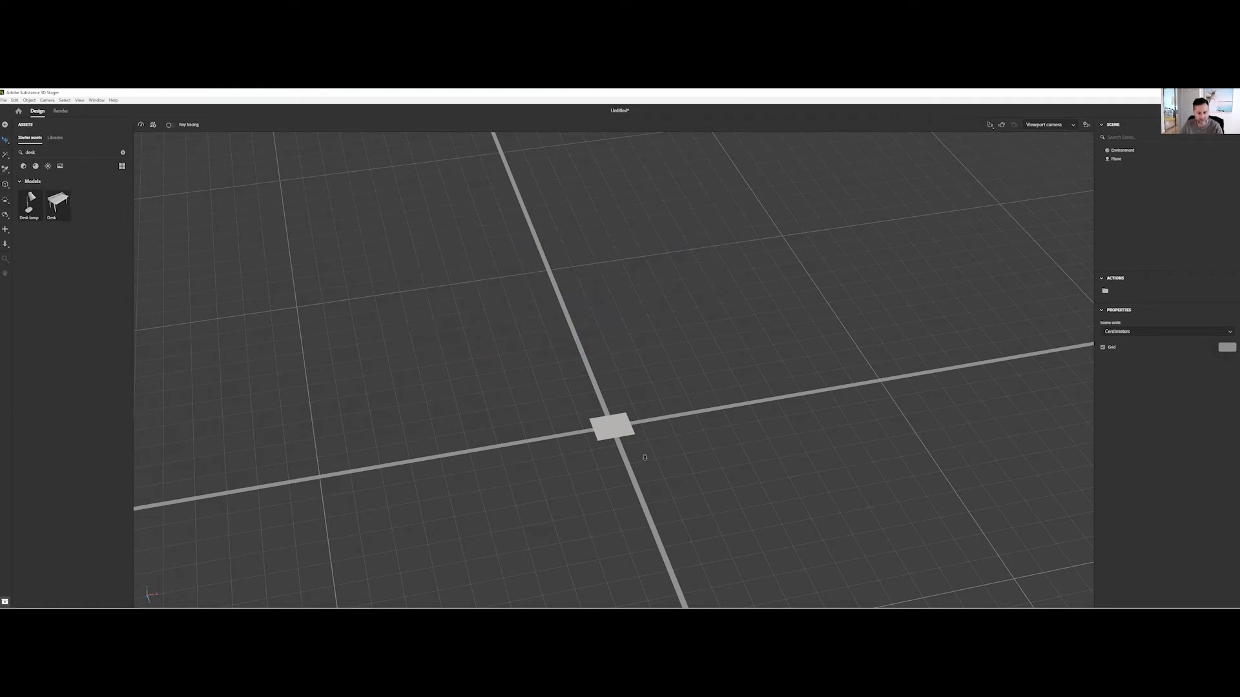
- Frame the rescaled floor plane and place the Desk model from the starter assets near its rear edge
{"action": "left_click", "coordinate": [610, 427]}
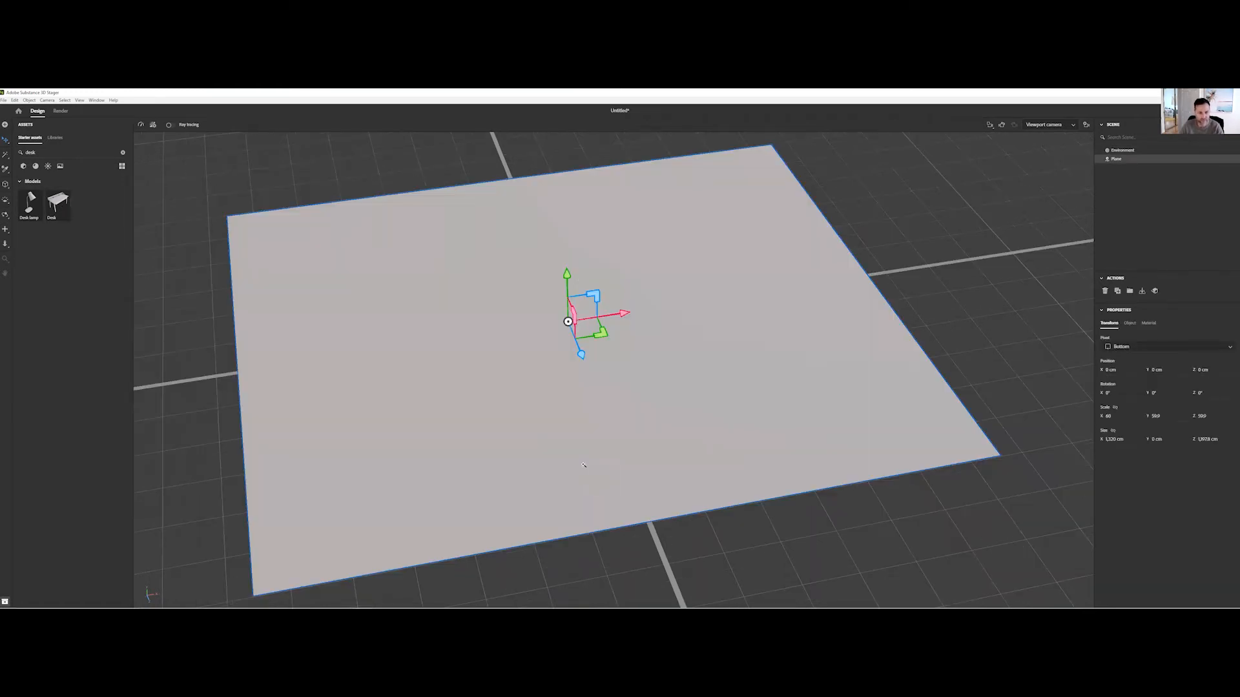
{"action": "right_click_drag", "start_coordinate": [584, 465], "coordinate": [571, 412]}
{"action": "scroll", "coordinate": [570, 413], "scroll_direction": "down", "scroll_amount": 2}
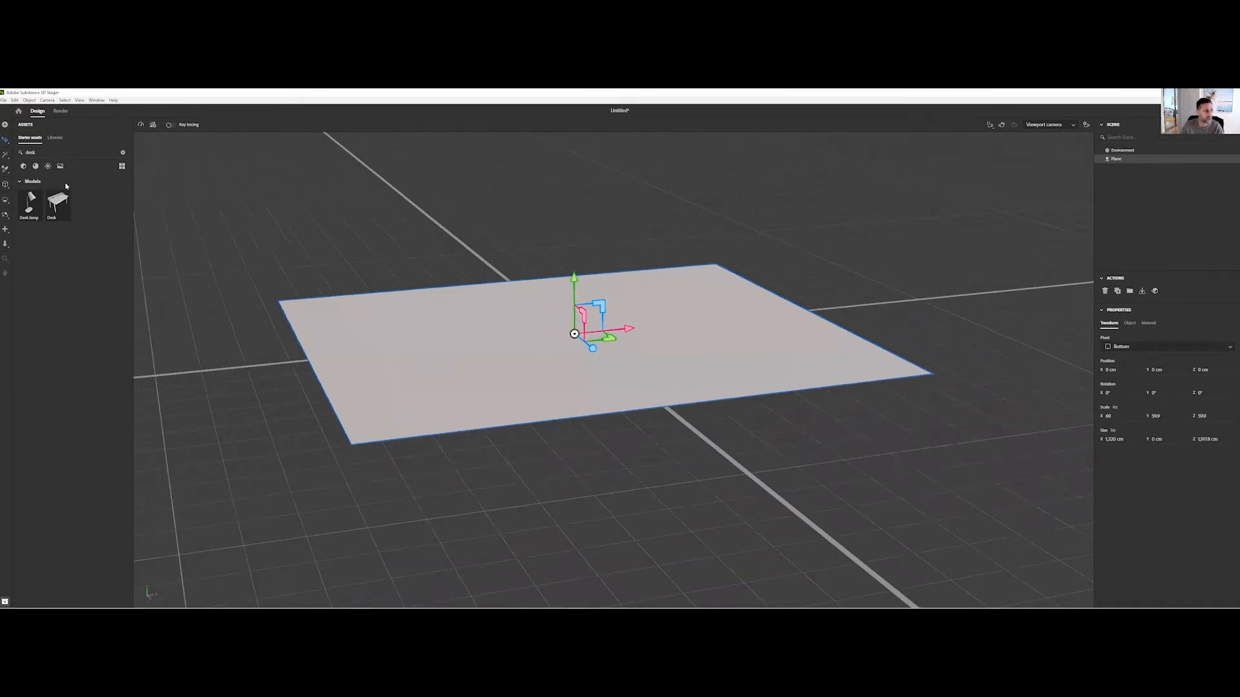
{"action": "left_click_drag", "start_coordinate": [58, 203], "coordinate": [526, 308]}
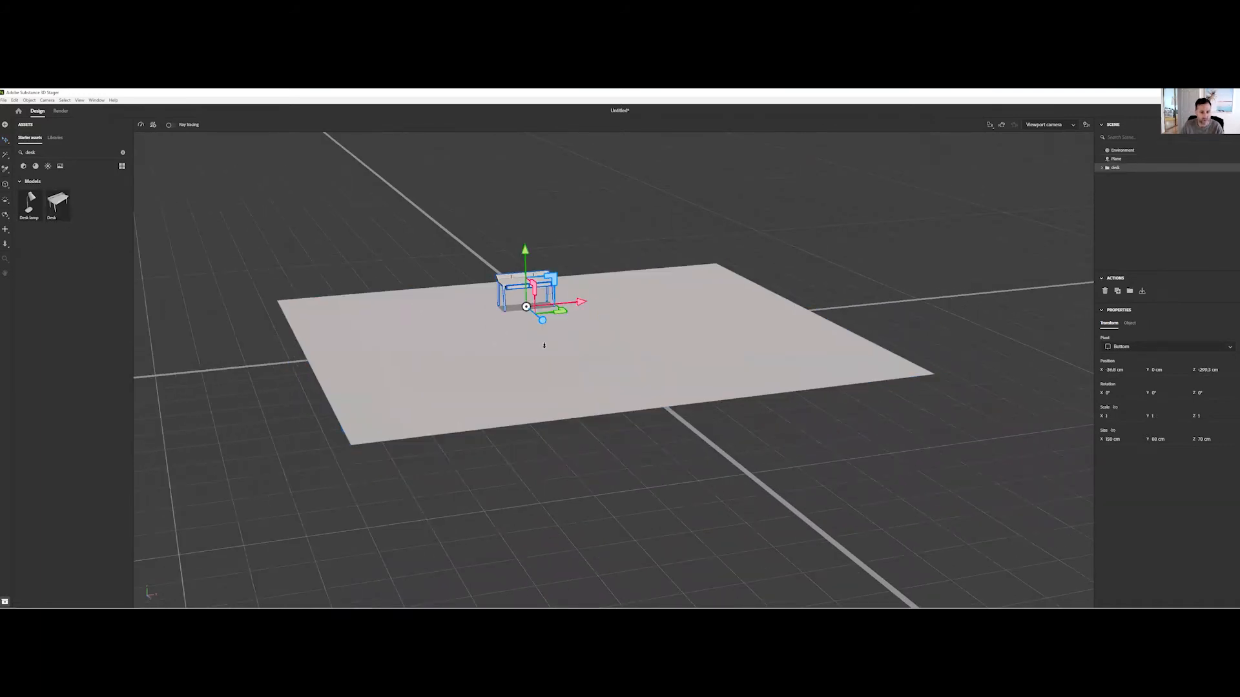
{"action": "right_click_drag", "start_coordinate": [538, 369], "coordinate": [407, 340]}
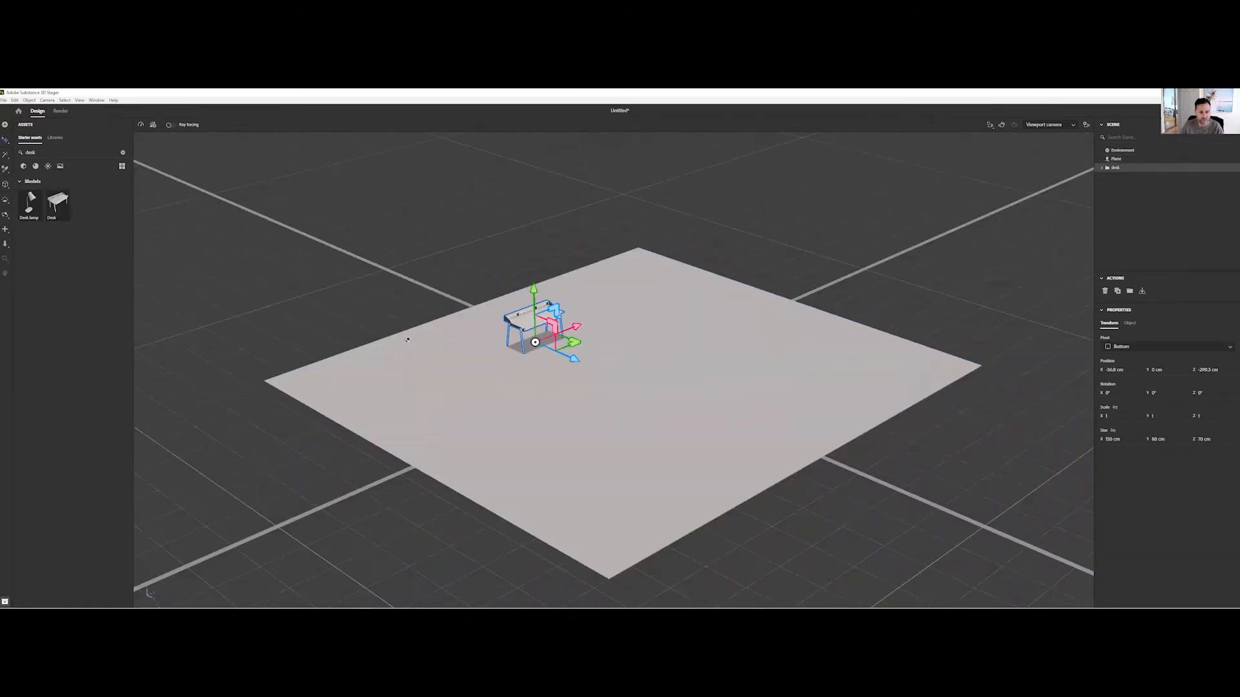
{"action": "right_click_drag", "start_coordinate": [345, 317], "coordinate": [481, 420]}
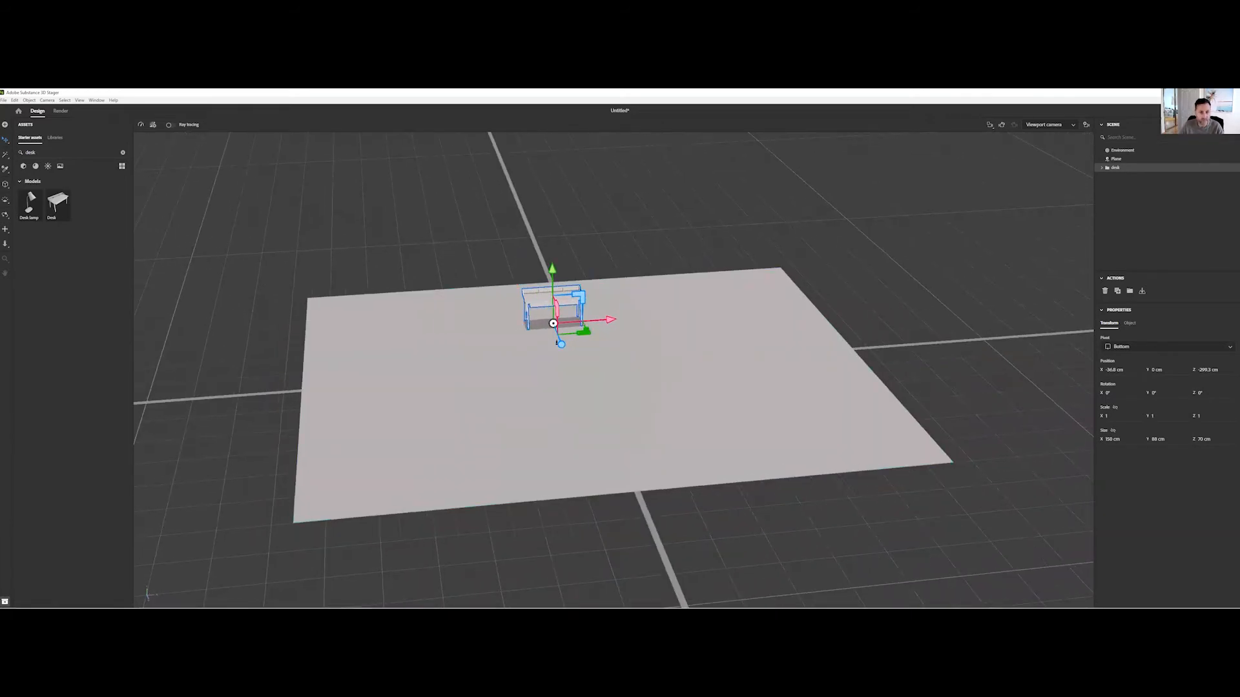
- Place the Desk lamp model on the desk's tabletop near one end
{"action": "left_click_drag", "start_coordinate": [30, 204], "coordinate": [536, 298]}
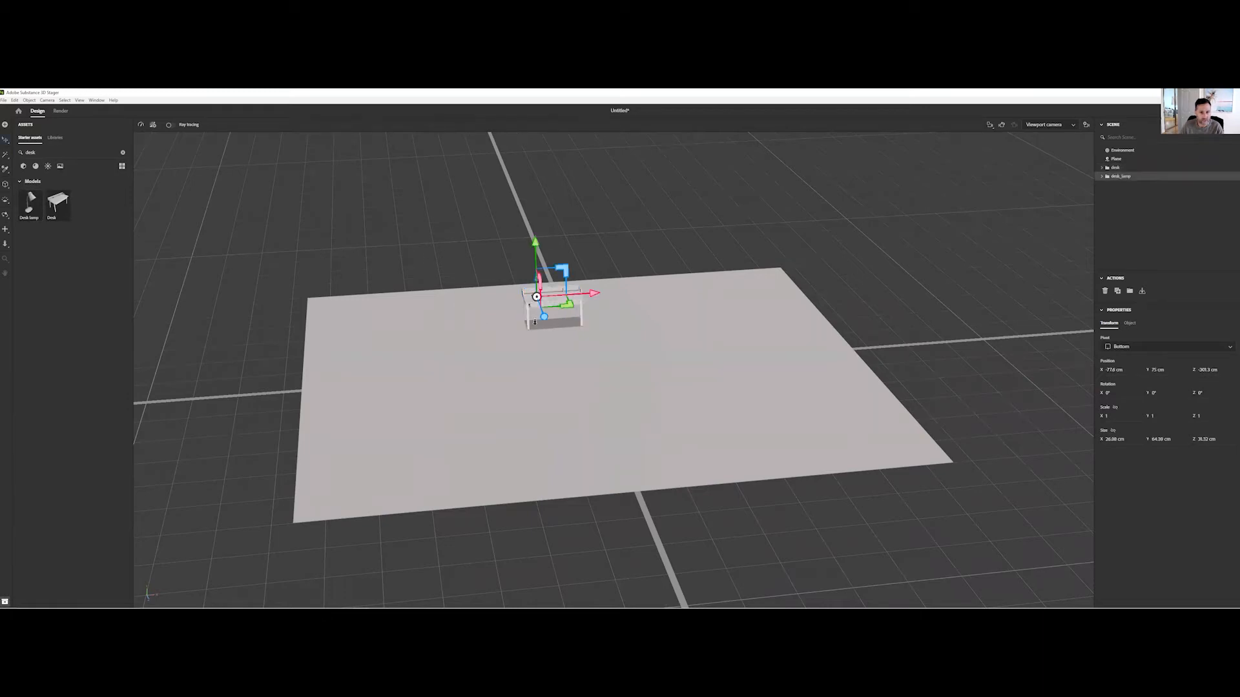
{"action": "right_click_drag", "start_coordinate": [444, 315], "coordinate": [684, 385], "text": "alt"}
{"action": "middle_click_drag", "start_coordinate": [482, 265], "coordinate": [683, 407], "text": "alt"}
{"action": "mouse_move", "coordinate": [684, 407]}
{"action": "left_mouse_down", "text": "alt"}
{"action": "mouse_move", "coordinate": [658, 418]}
{"action": "mouse_move", "coordinate": [670, 402]}
{"action": "left_mouse_up", "text": "alt"}
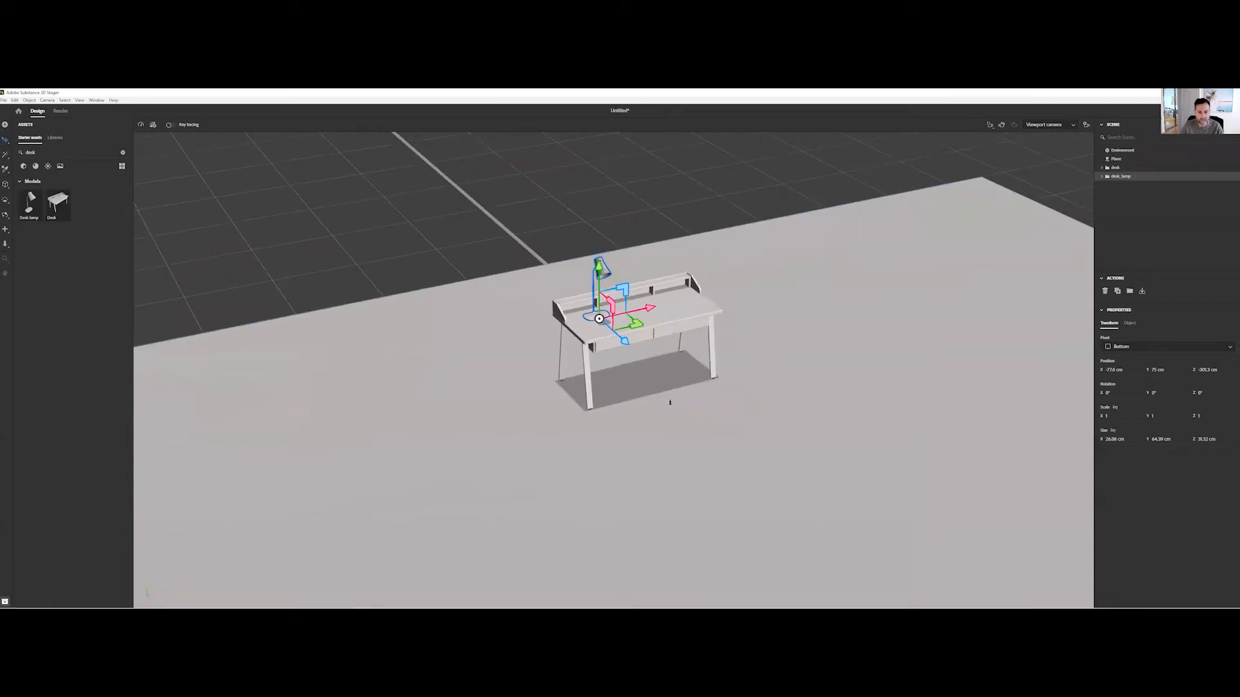
- Select the desk and lamp together and move them along Z closer to the plane's rear edge
{"action": "left_click", "coordinate": [1119, 167]}
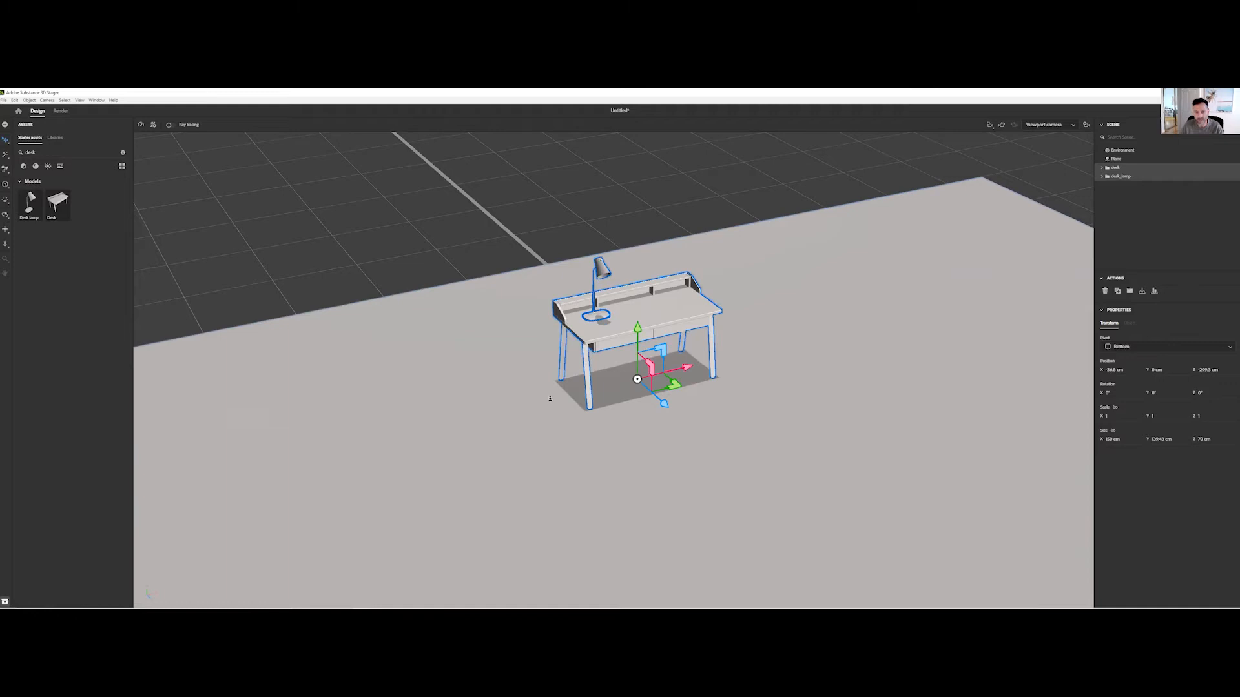
{"action": "left_click_drag", "start_coordinate": [665, 403], "coordinate": [552, 345]}
{"action": "scroll", "coordinate": [552, 346], "scroll_direction": "down", "scroll_amount": 10}
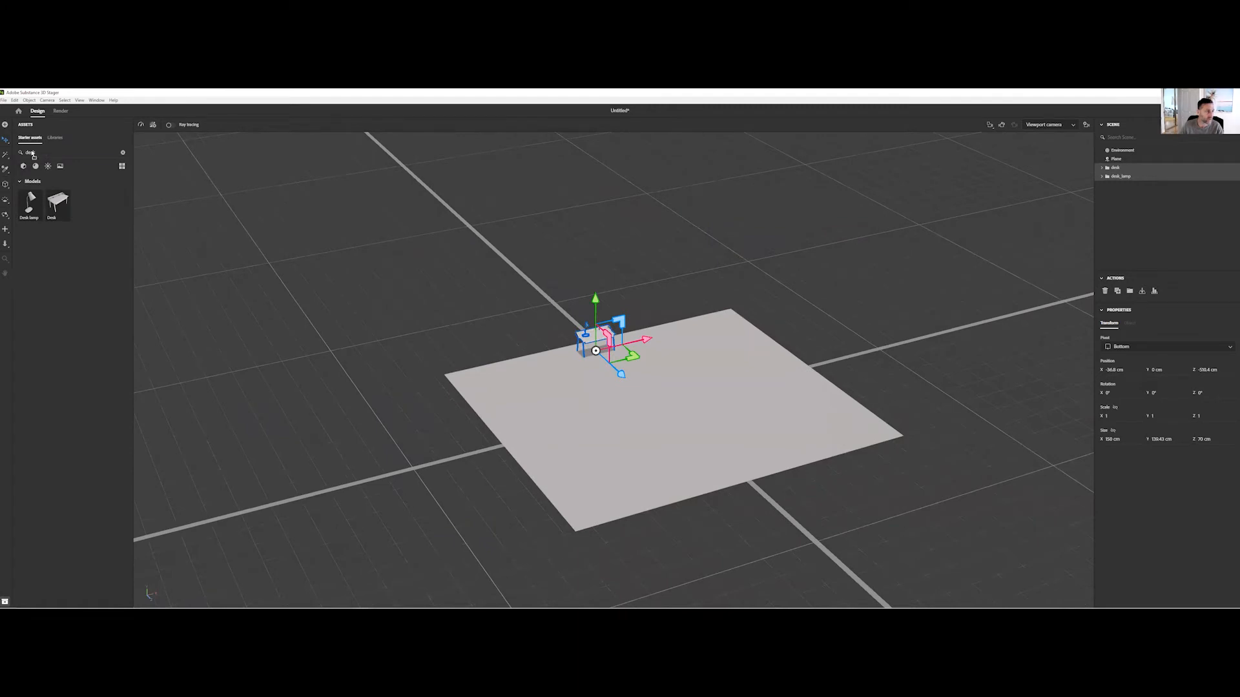
- Clear the asset search and place the square-door wall model on the floor in front of the desk
{"action": "left_click", "coordinate": [123, 153]}
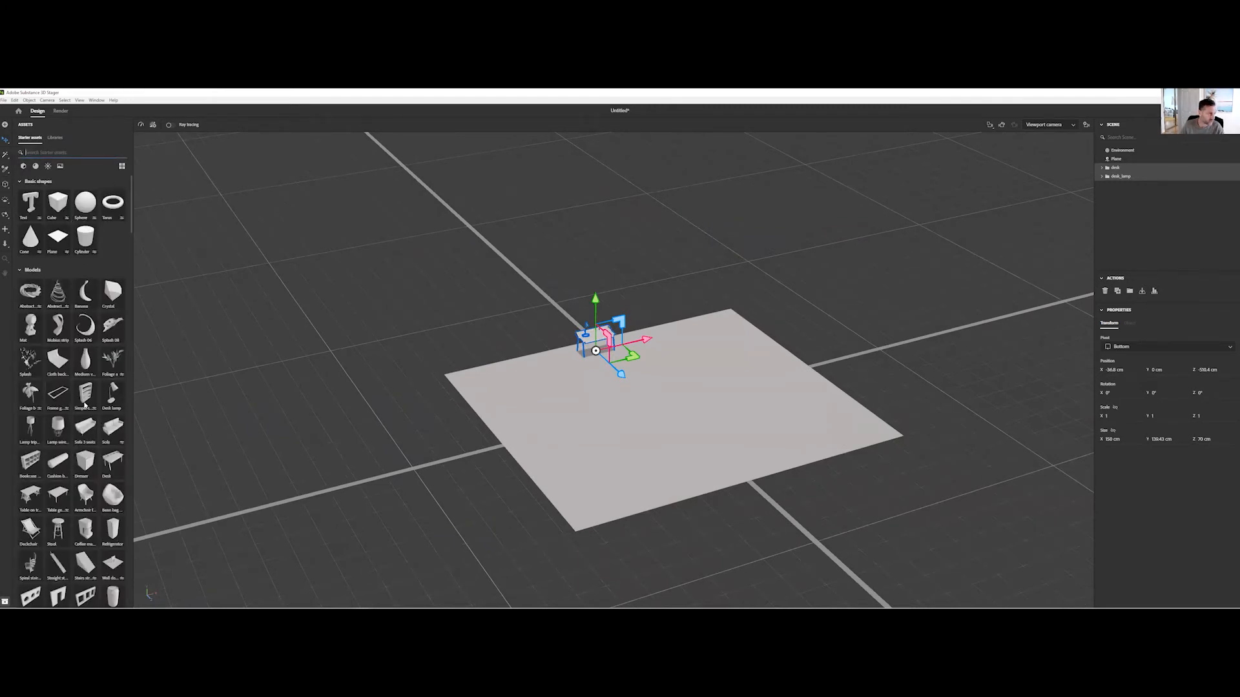
{"action": "scroll", "coordinate": [78, 401], "scroll_direction": "down", "scroll_amount": 1}
{"action": "scroll", "coordinate": [64, 399], "scroll_direction": "up", "scroll_amount": 1}
{"action": "scroll", "coordinate": [46, 394], "scroll_direction": "down", "scroll_amount": 3}
{"action": "left_click_drag", "start_coordinate": [59, 491], "coordinate": [606, 407]}
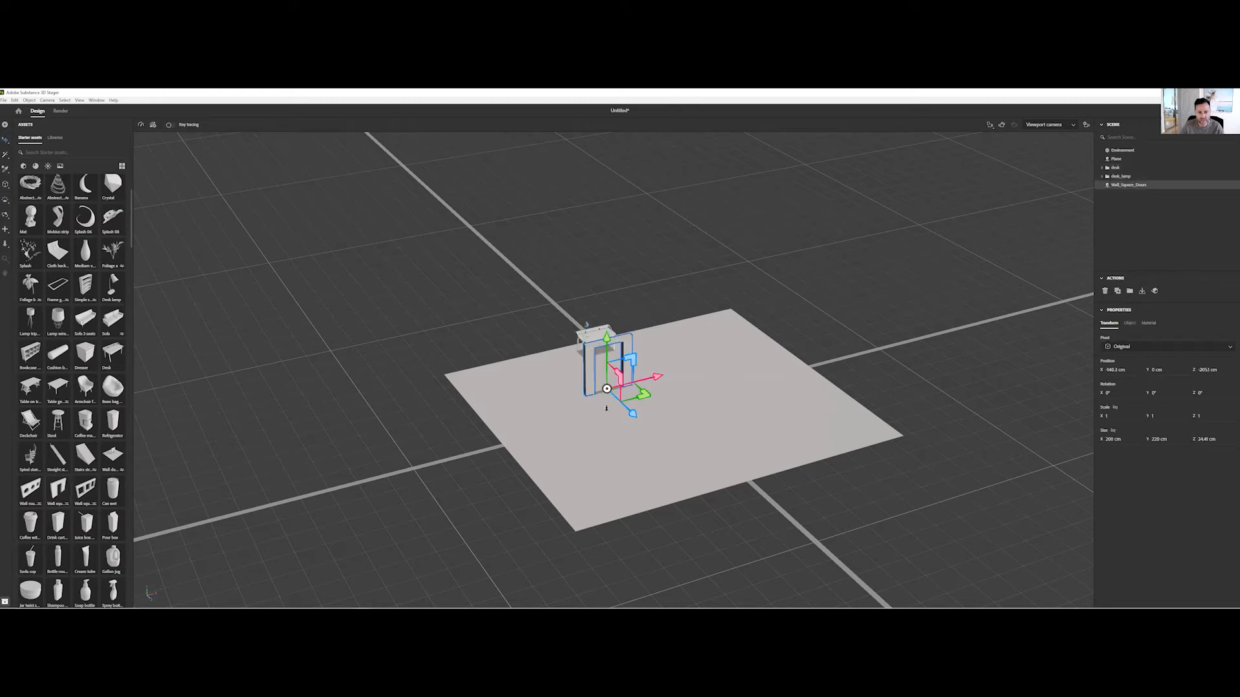
{"action": "scroll", "coordinate": [794, 437], "scroll_direction": "up", "scroll_amount": 3}
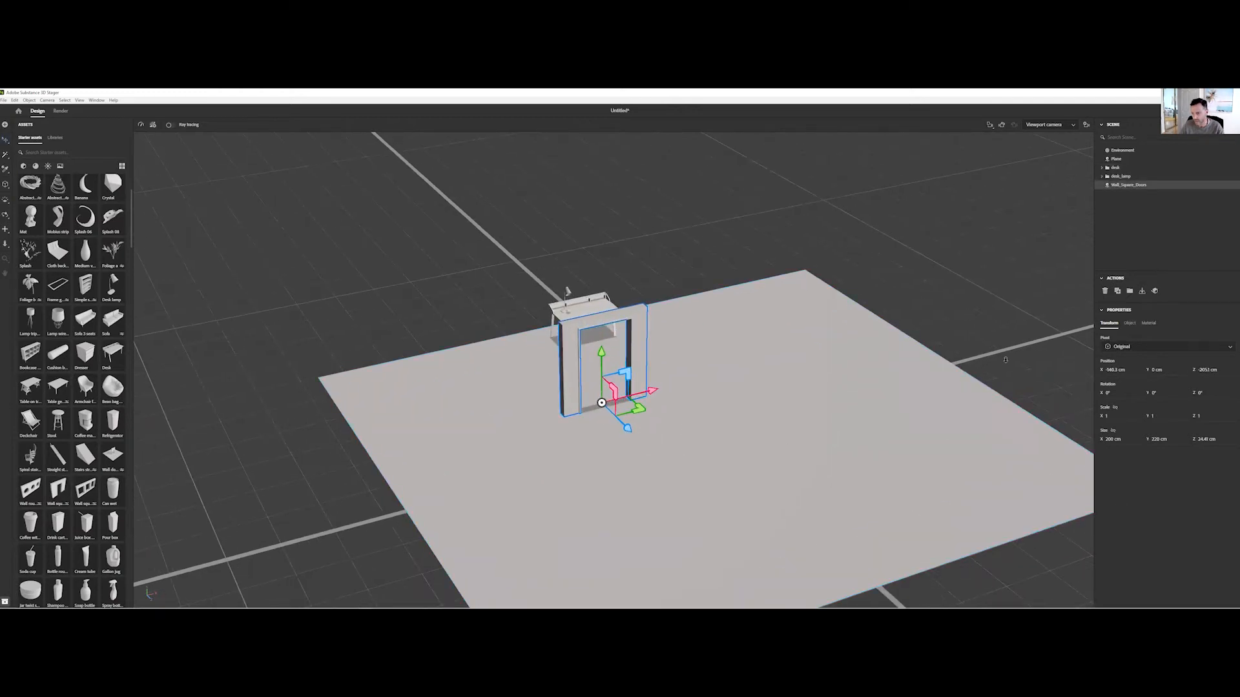
- Set the wall's duplications to 3 and move it behind the desk to the plane's rear edge
{"action": "left_click", "coordinate": [1130, 323]}
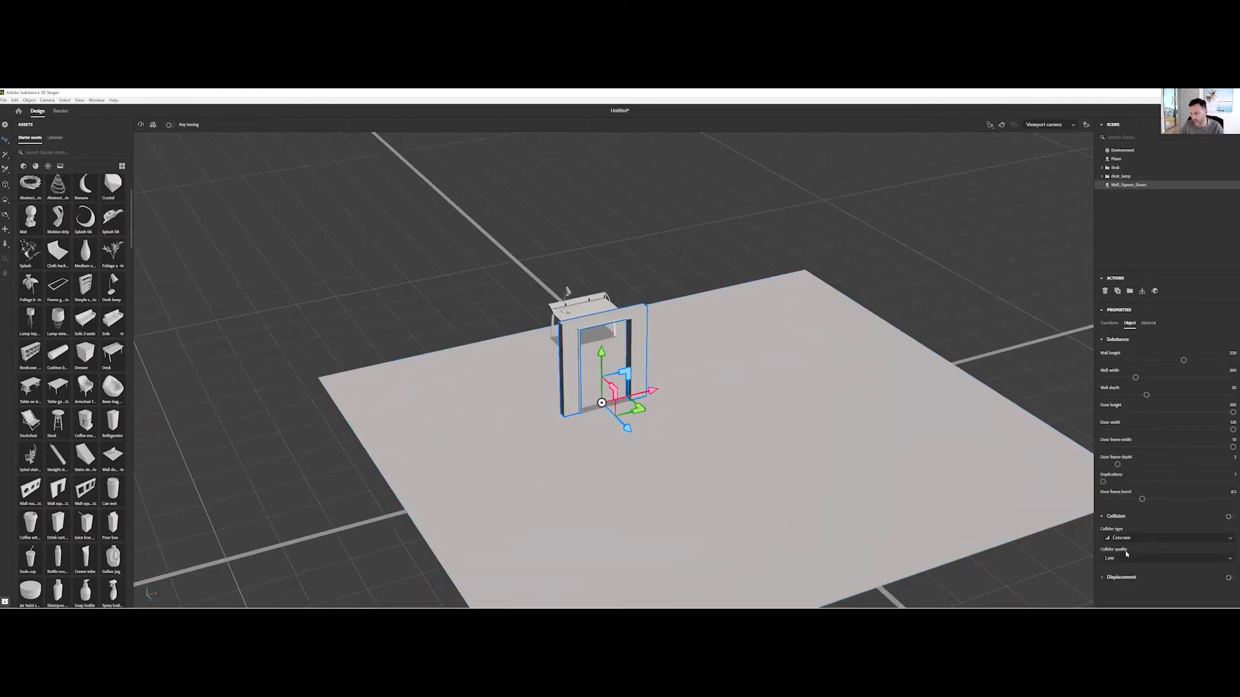
{"action": "left_click_drag", "start_coordinate": [1102, 481], "coordinate": [1138, 481]}
{"action": "mouse_move", "coordinate": [606, 438]}
{"action": "middle_mouse_down"}
{"action": "mouse_move", "coordinate": [540, 457]}
{"action": "mouse_move", "coordinate": [615, 432]}
{"action": "middle_mouse_up"}
{"action": "left_click_drag", "start_coordinate": [608, 421], "coordinate": [659, 326]}
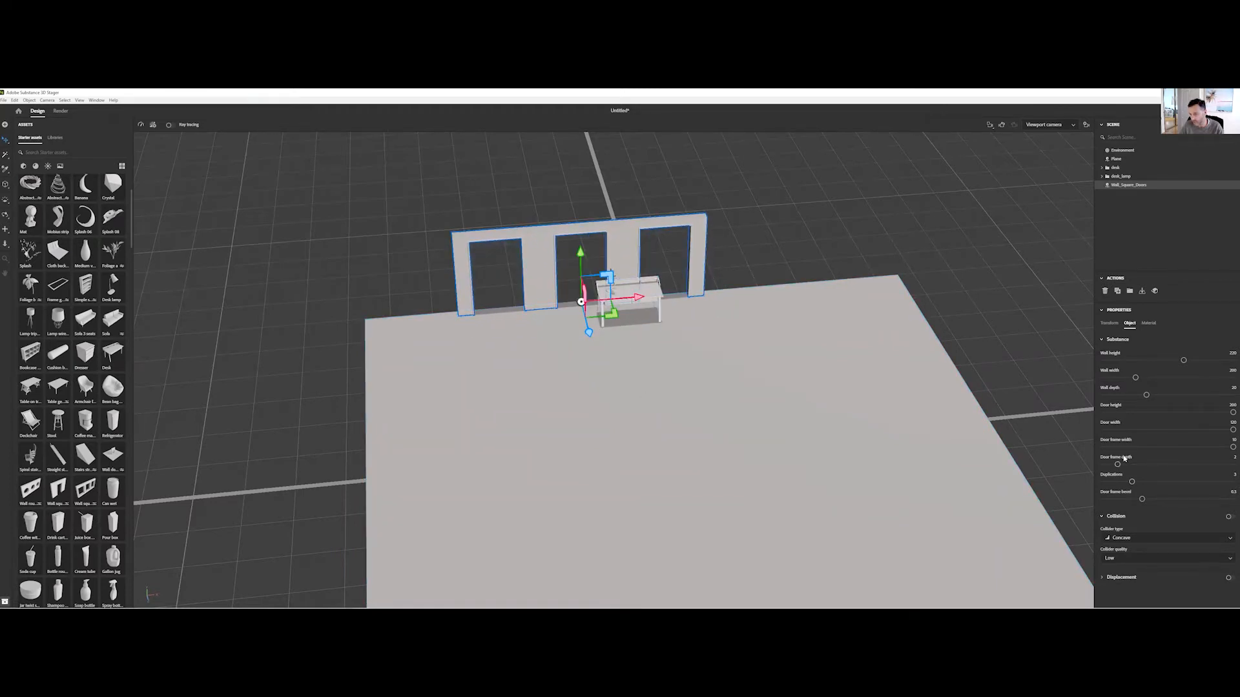
- Increase the wall's door frame depth to about 2.5 and widen the wall to spread its doorways apart
{"action": "mouse_move", "coordinate": [1119, 466]}
{"action": "left_mouse_down"}
{"action": "mouse_move", "coordinate": [1139, 465]}
{"action": "mouse_move", "coordinate": [1126, 464]}
{"action": "left_mouse_up"}
{"action": "right_click_drag", "start_coordinate": [808, 422], "coordinate": [803, 414]}
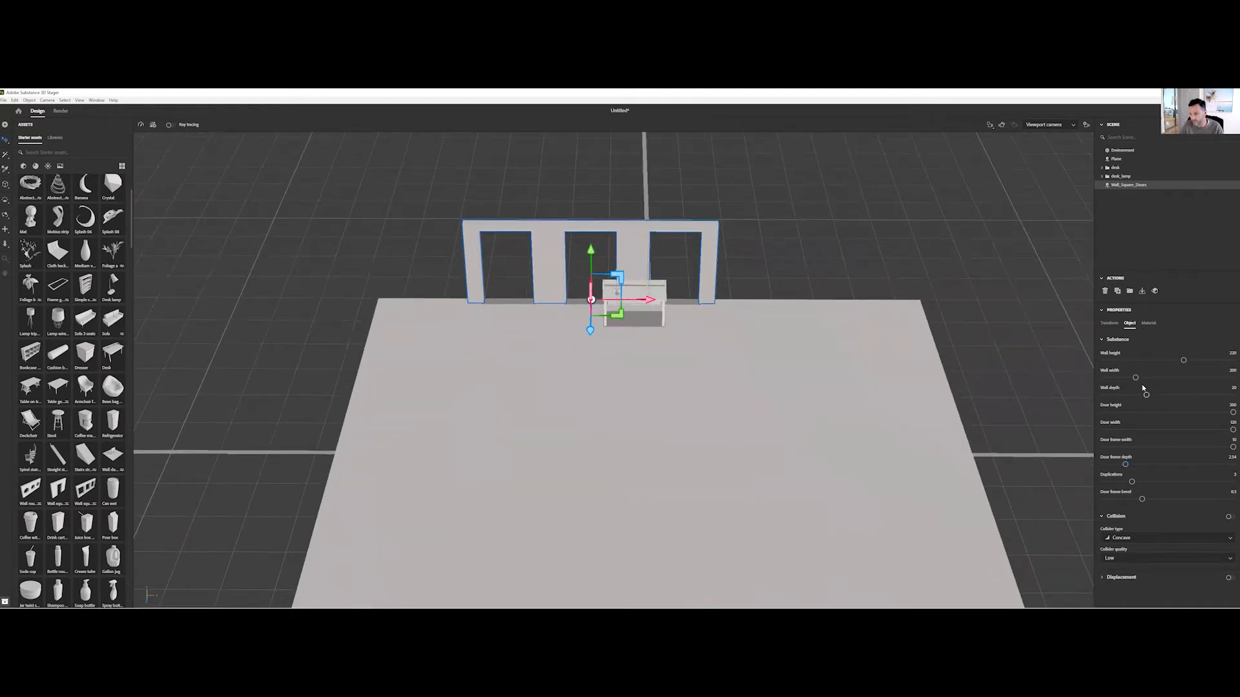
{"action": "left_click_drag", "start_coordinate": [1135, 377], "coordinate": [1166, 377]}
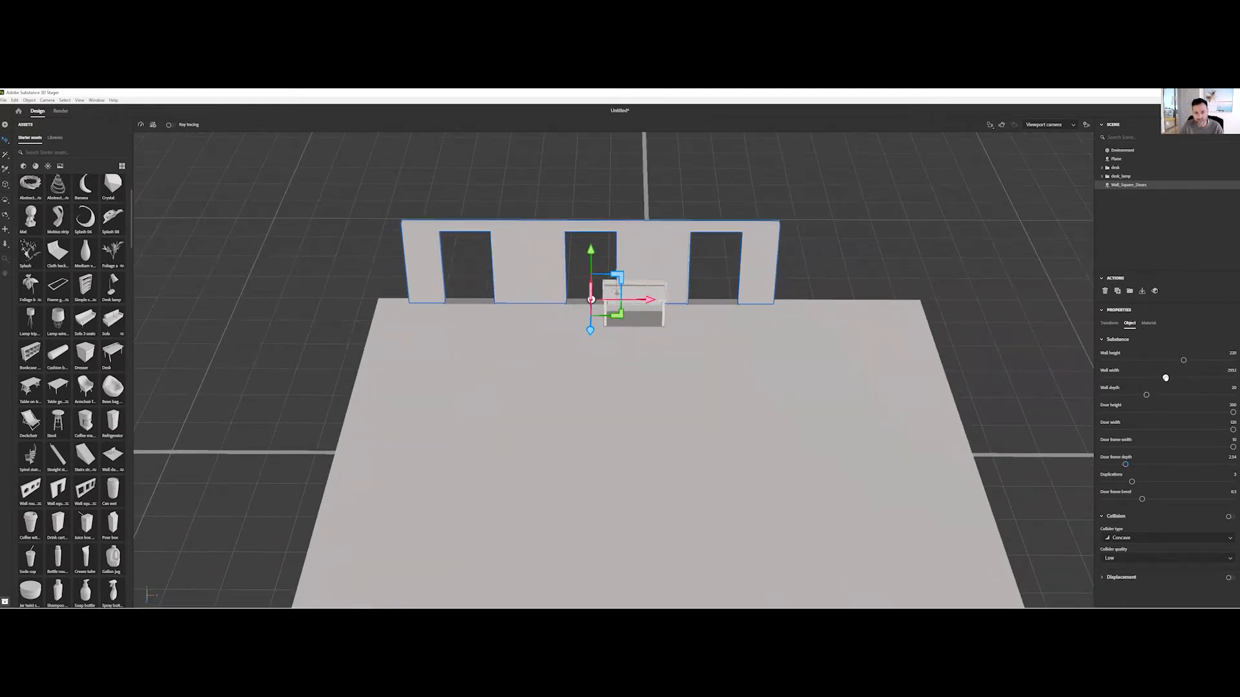
- Scale the floor plane down so its width is close to the wall's width
{"action": "left_click", "coordinate": [725, 421]}
{"action": "key", "text": "s"}
{"action": "left_click_drag", "start_coordinate": [707, 454], "coordinate": [707, 453]}
{"action": "right_click_drag", "start_coordinate": [729, 502], "coordinate": [658, 474]}
{"action": "left_click_drag", "start_coordinate": [671, 478], "coordinate": [679, 474]}
{"action": "right_click_drag", "start_coordinate": [635, 479], "coordinate": [595, 479]}
{"action": "left_click_drag", "start_coordinate": [645, 487], "coordinate": [654, 481]}
- Move the floor plane back along Z until its rear edge meets the wall and it lies under the desk
{"action": "key", "text": "w"}
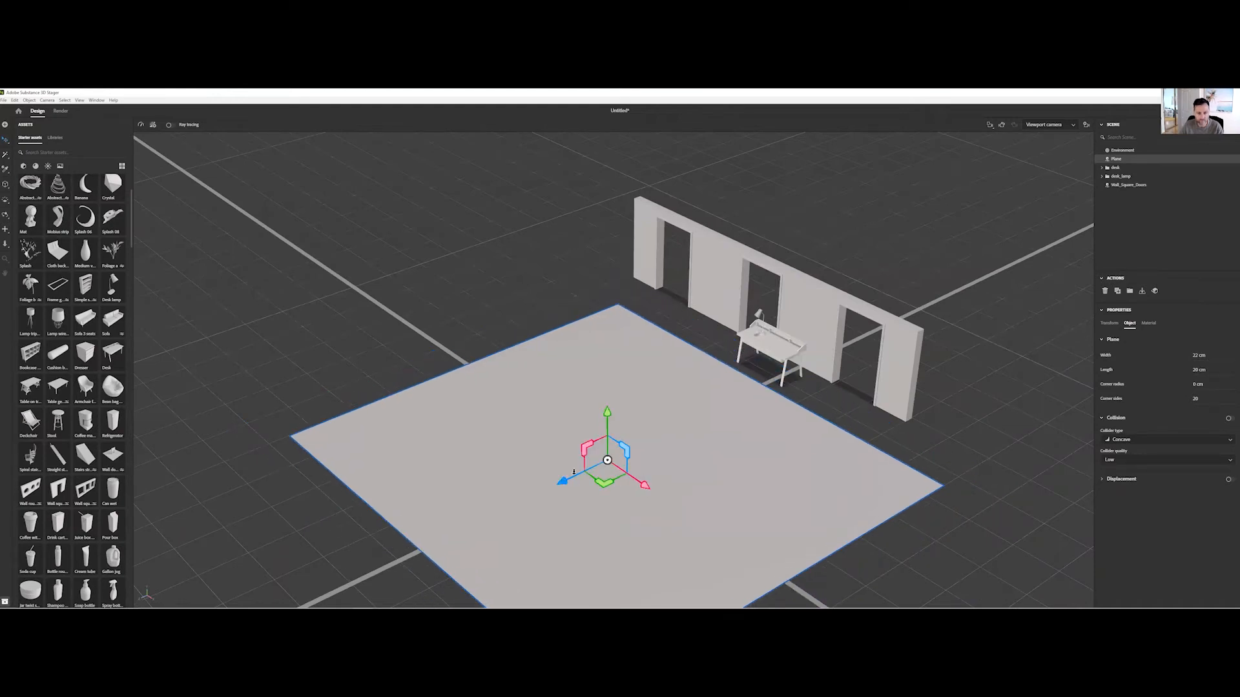
{"action": "left_click_drag", "start_coordinate": [563, 481], "coordinate": [646, 465]}
{"action": "right_click_drag", "start_coordinate": [769, 452], "coordinate": [706, 479]}
{"action": "scroll", "coordinate": [754, 471], "scroll_direction": "down", "scroll_amount": 1}
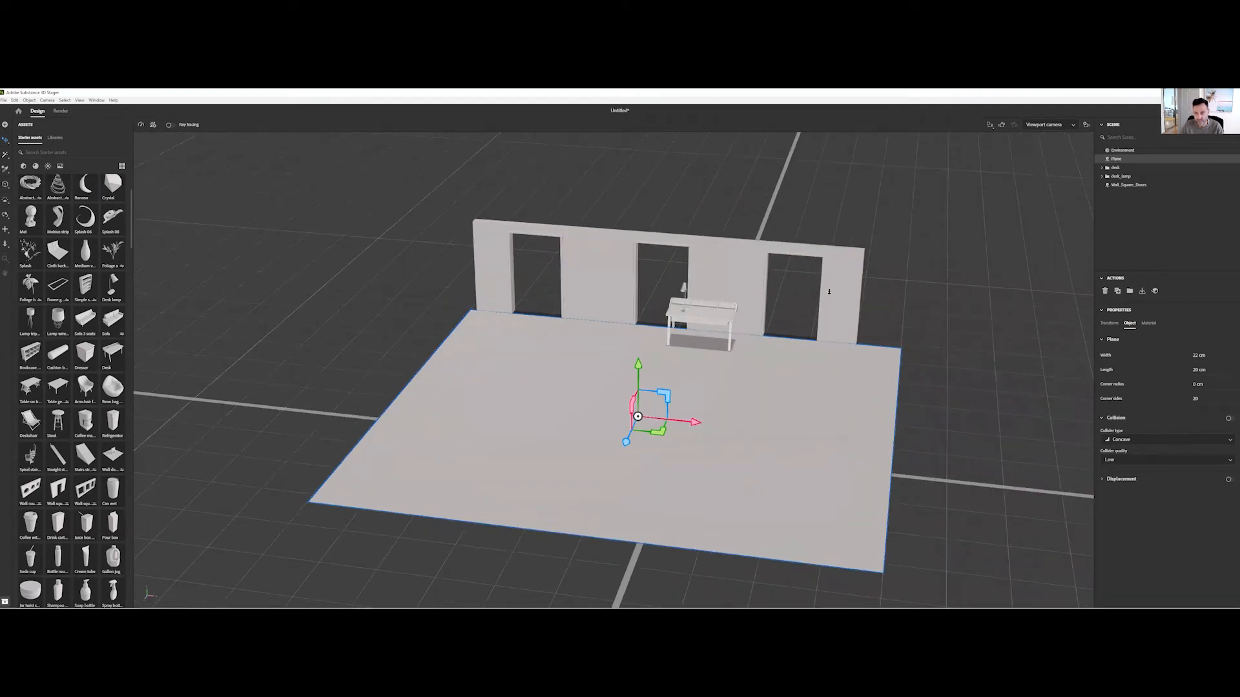
- Widen the three-door wall further and shift it along X to span the floor plane's rear edge
{"action": "left_click", "coordinate": [832, 313]}
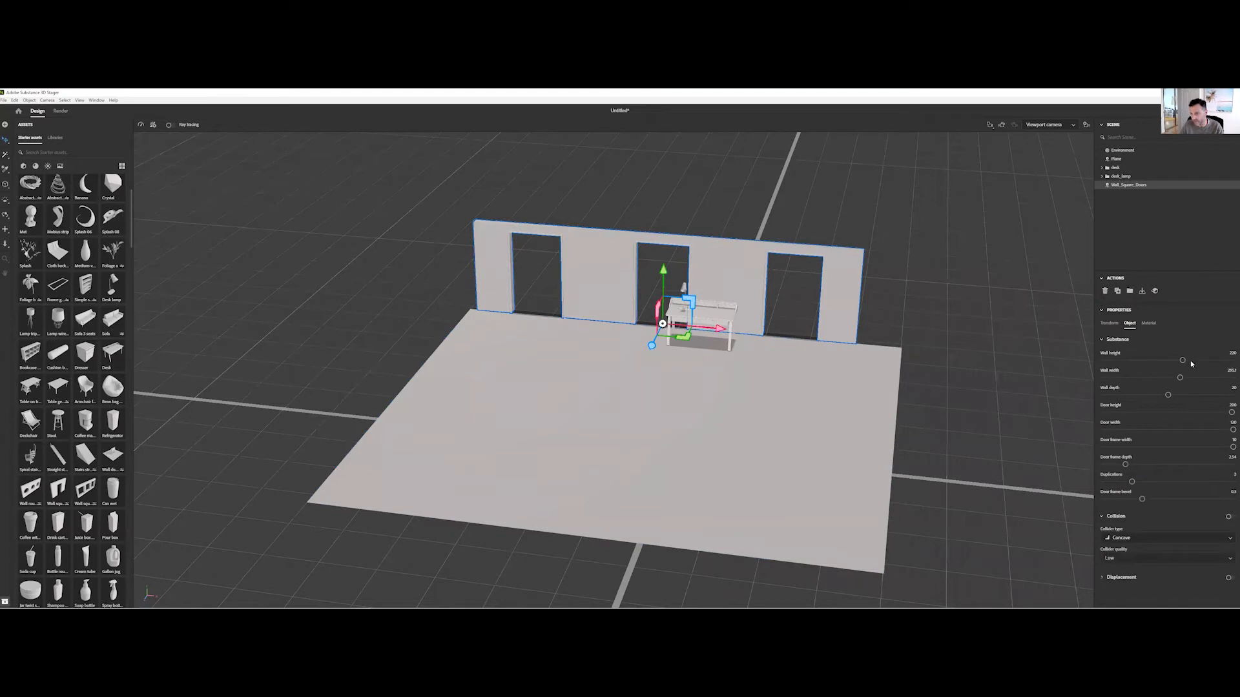
{"action": "left_click_drag", "start_coordinate": [1180, 377], "coordinate": [1190, 377]}
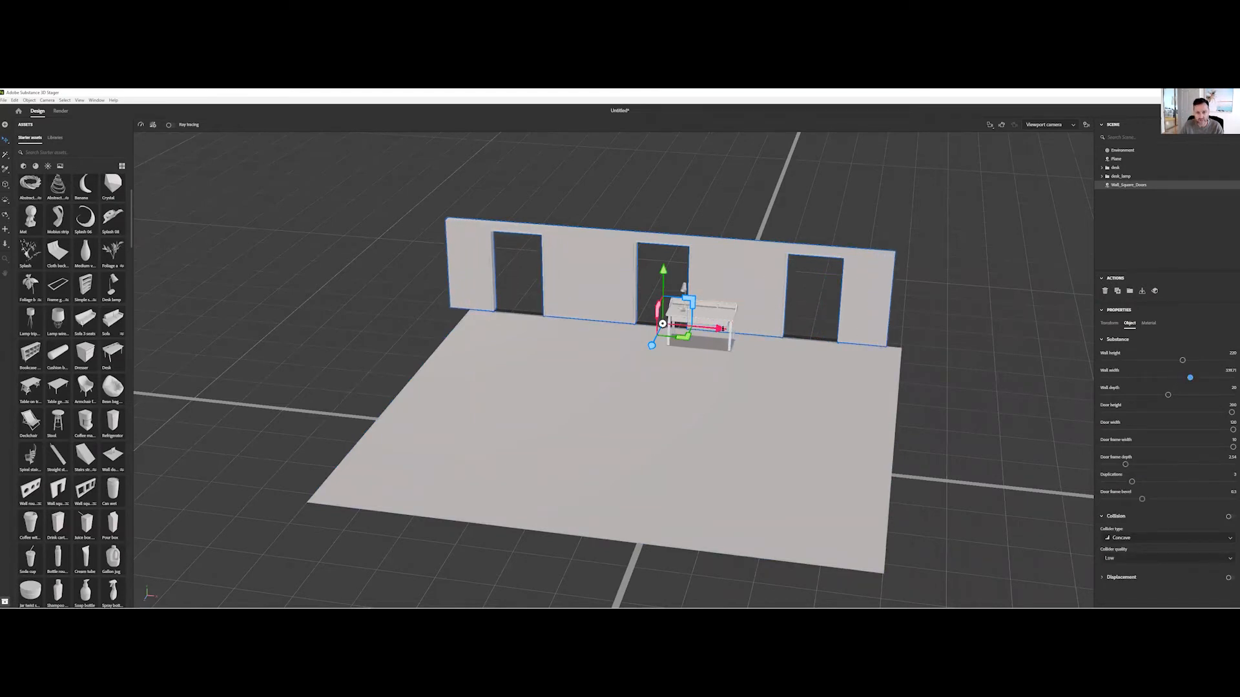
{"action": "left_click_drag", "start_coordinate": [725, 329], "coordinate": [740, 331]}
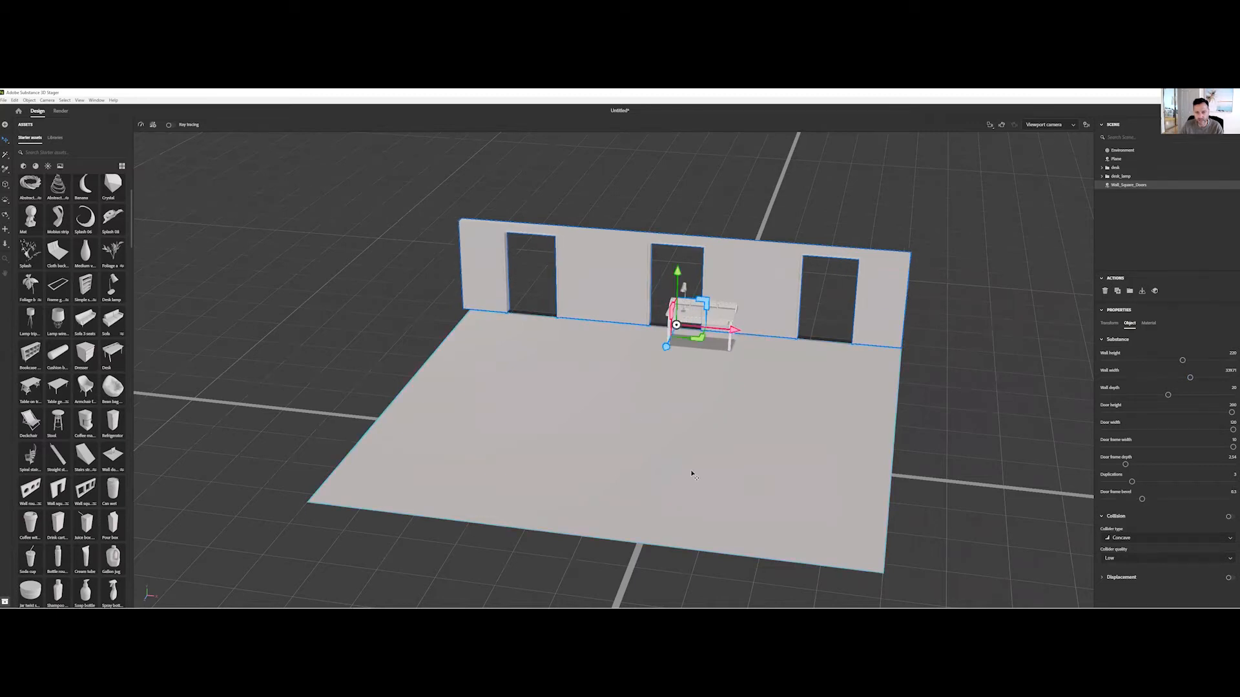
- Duplicate the floor plane, rotate the copy upright and move it along X to the floor's left edge as a side wall
{"action": "left_click", "coordinate": [694, 469]}
{"action": "key", "text": "ctrl+d"}
{"action": "key", "text": "r"}
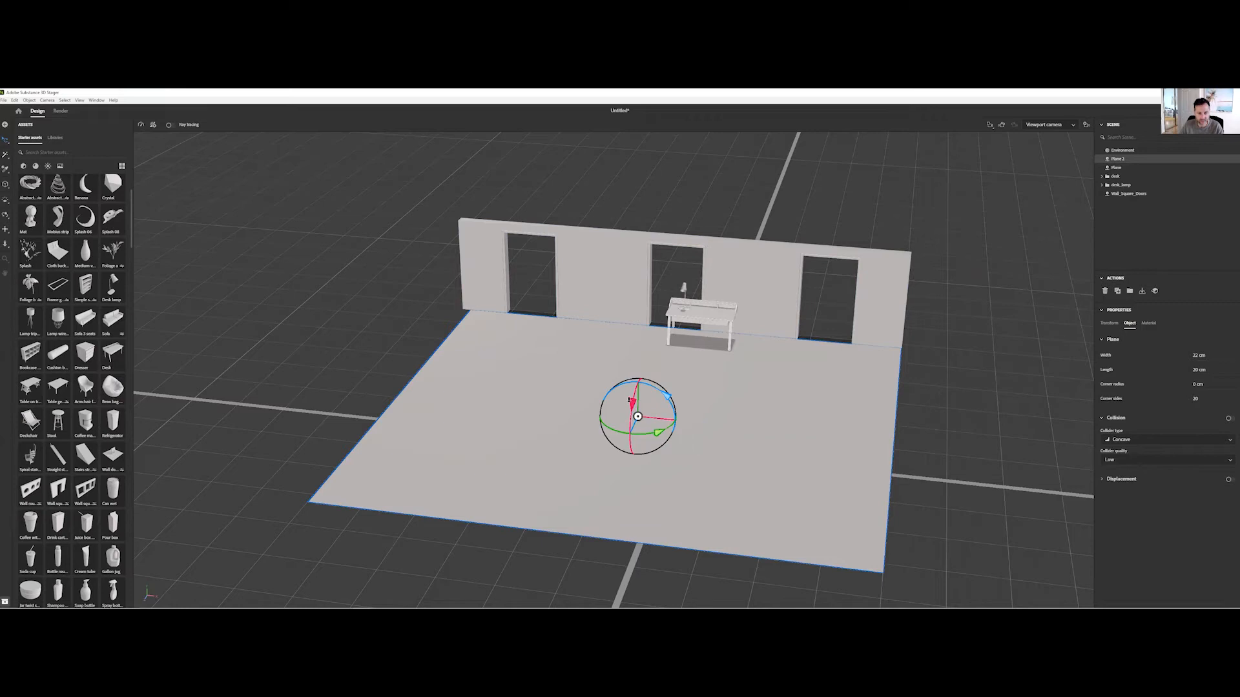
{"action": "left_click_drag", "start_coordinate": [665, 396], "coordinate": [603, 375]}
{"action": "right_click_drag", "start_coordinate": [766, 443], "coordinate": [719, 438]}
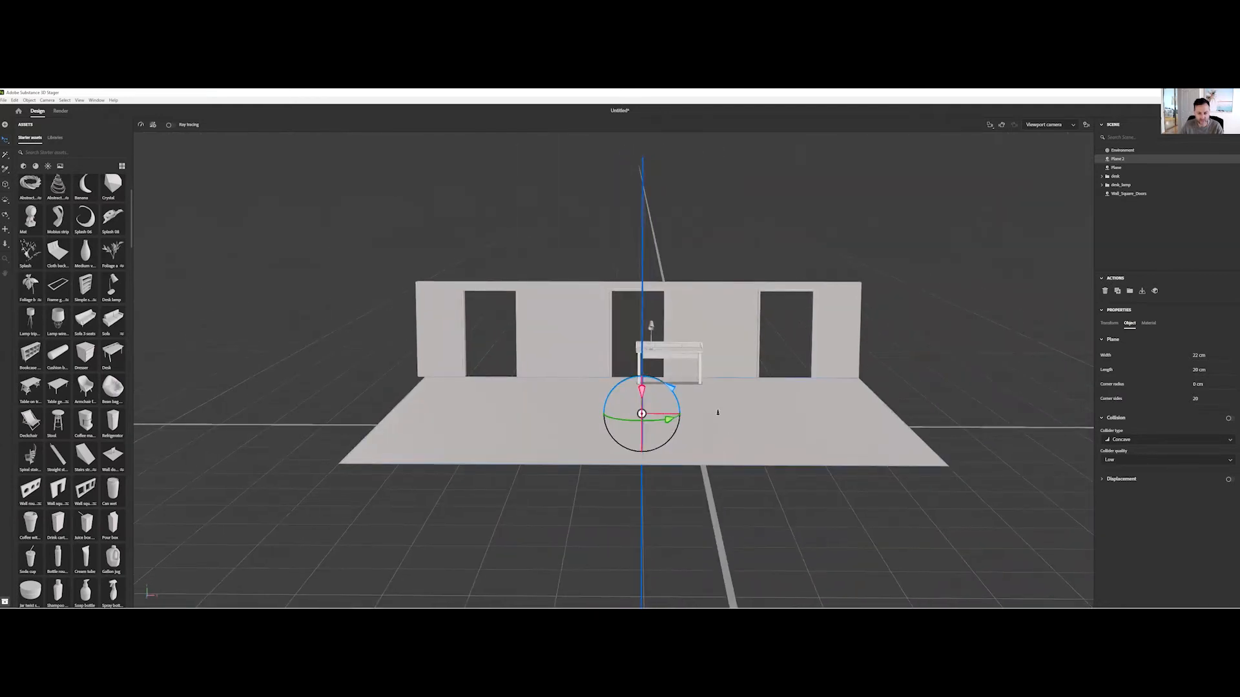
{"action": "key", "text": "w"}
{"action": "left_click_drag", "start_coordinate": [699, 415], "coordinate": [450, 405]}
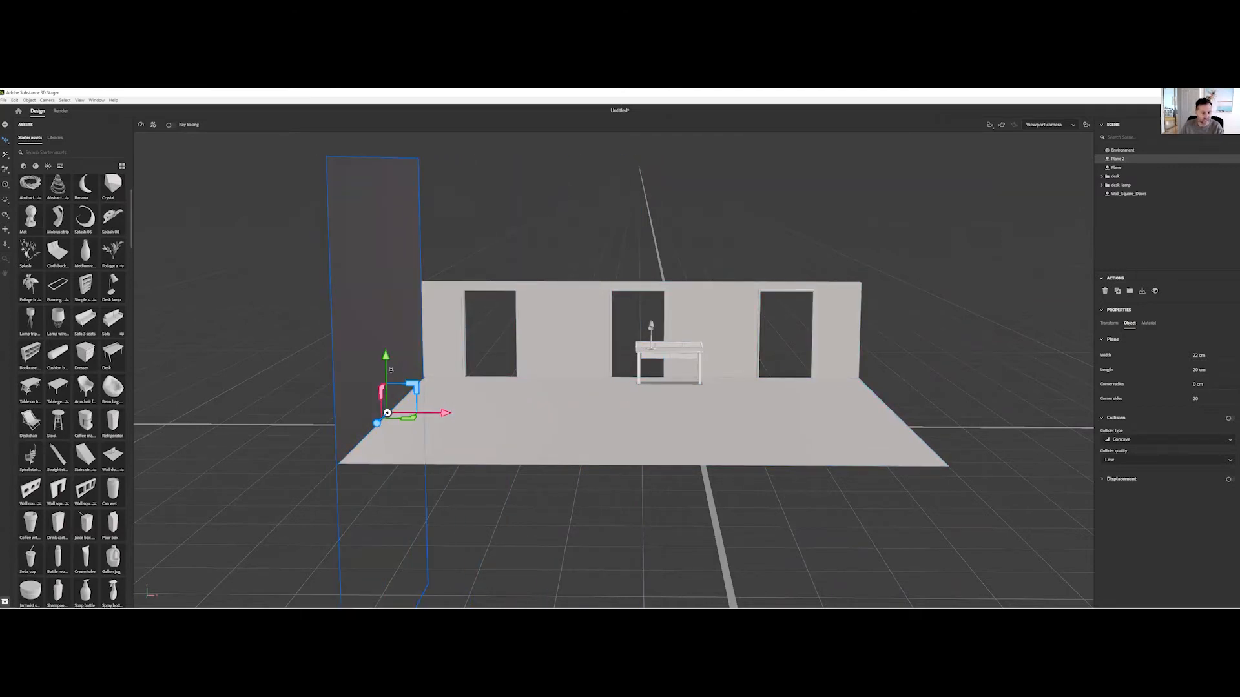
- Set the scale tool's transform space to Object and enable group select and snapping for the upright plane
{"action": "key", "text": "r"}
{"action": "mouse_move", "coordinate": [385, 360]}
{"action": "left_mouse_down"}
{"action": "mouse_move", "coordinate": [383, 370]}
{"action": "mouse_move", "coordinate": [382, 360]}
{"action": "left_mouse_up"}
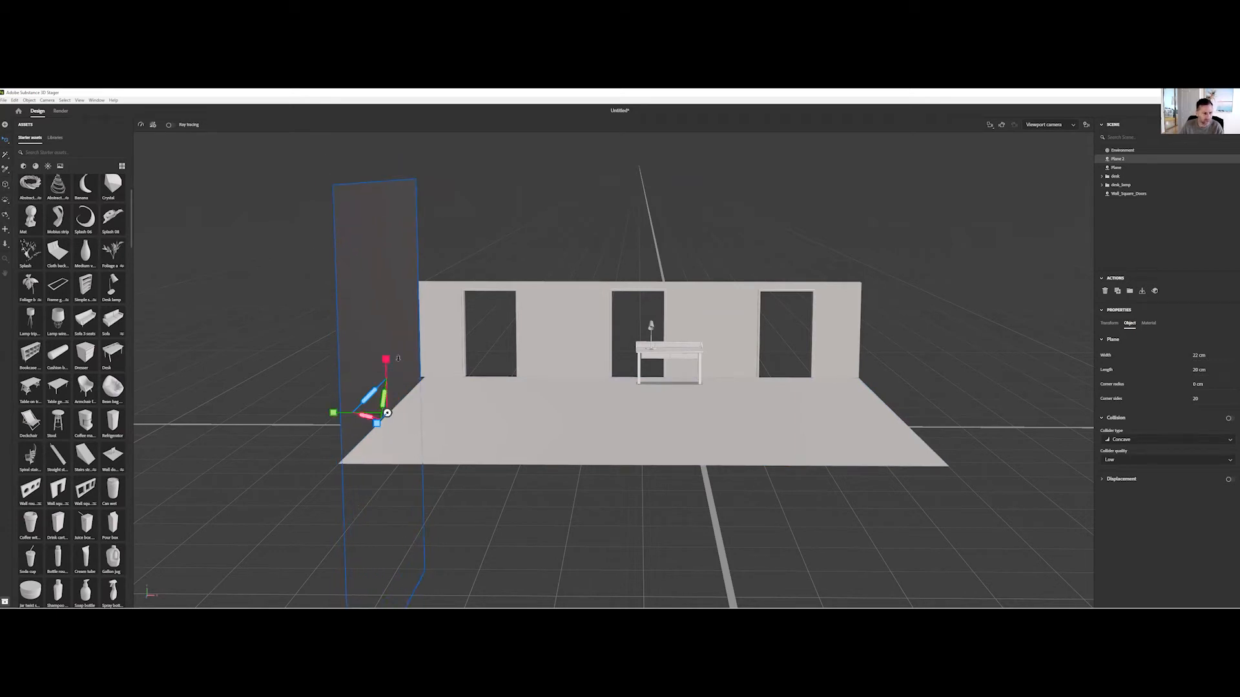
{"action": "left_click", "coordinate": [6, 140]}
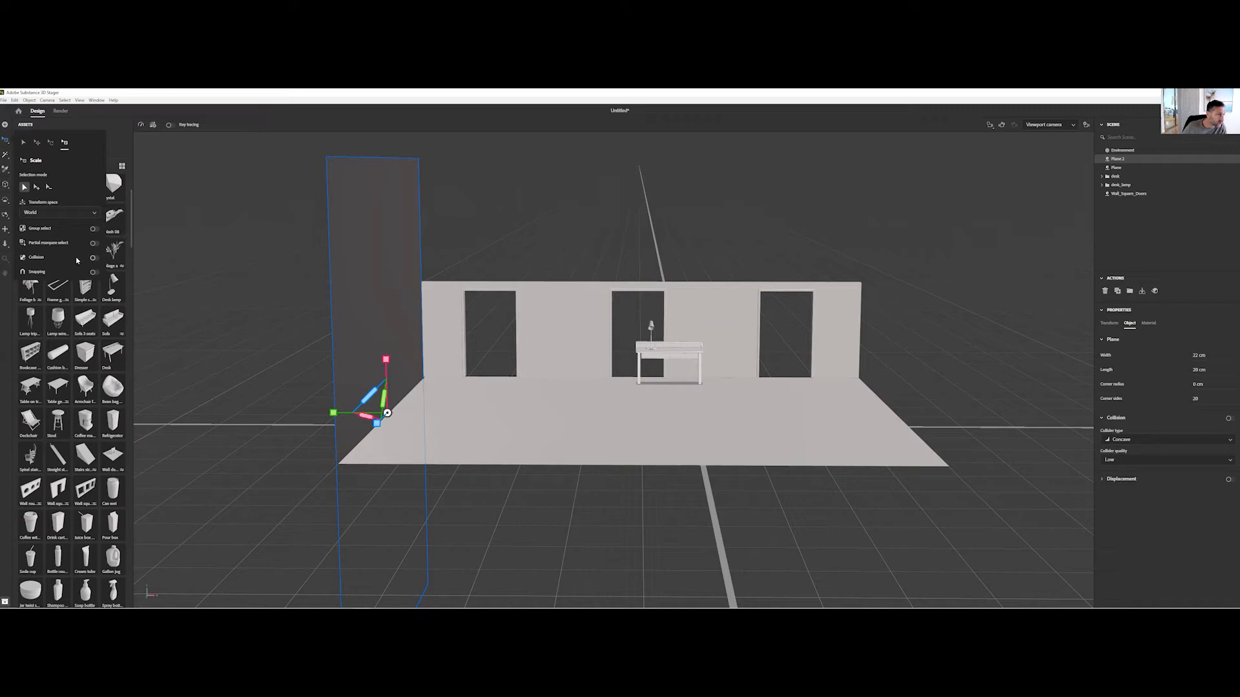
{"action": "left_click", "coordinate": [92, 272]}
{"action": "left_click", "coordinate": [31, 235]}
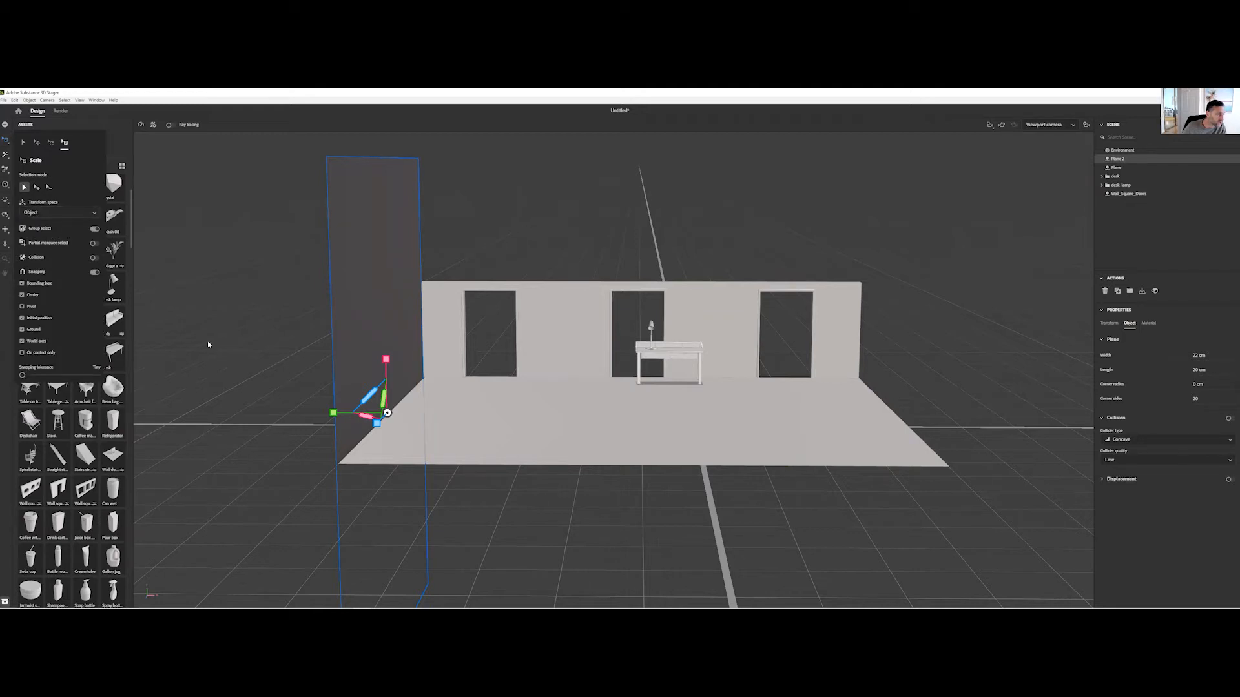
- Scale the upright side plane so its top edge matches the height of the three-door wall
{"action": "left_click", "coordinate": [385, 364]}
{"action": "key", "text": "v"}
{"action": "mouse_move", "coordinate": [386, 357]}
{"action": "left_mouse_down"}
{"action": "mouse_move", "coordinate": [376, 395]}
{"action": "mouse_move", "coordinate": [390, 336]}
{"action": "left_mouse_up"}
{"action": "key", "text": "v"}
- Duplicate the upright side plane and move the copy along X to the floor's opposite edge
{"action": "key", "text": "ctrl+d"}
{"action": "left_click_drag", "start_coordinate": [329, 374], "coordinate": [841, 427]}
{"action": "right_click_drag", "start_coordinate": [581, 503], "coordinate": [467, 417]}
{"action": "scroll", "coordinate": [467, 418], "scroll_direction": "up", "scroll_amount": 5}
{"action": "middle_click_drag", "start_coordinate": [467, 418], "coordinate": [576, 461]}
{"action": "scroll", "coordinate": [457, 470], "scroll_direction": "up", "scroll_amount": 4}
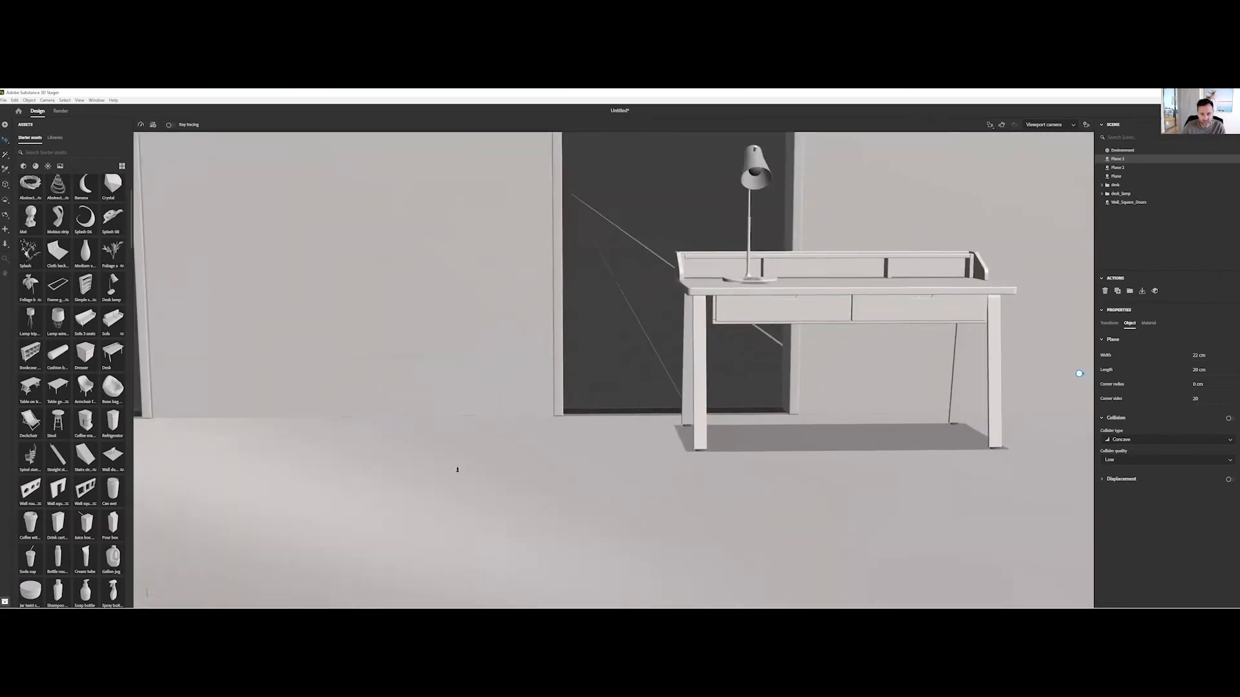
{"action": "scroll", "coordinate": [457, 470], "scroll_direction": "down", "scroll_amount": 8}
{"action": "mouse_move", "coordinate": [630, 517]}
{"action": "right_mouse_down"}
{"action": "mouse_move", "coordinate": [573, 517]}
{"action": "mouse_move", "coordinate": [635, 510]}
{"action": "right_mouse_up"}
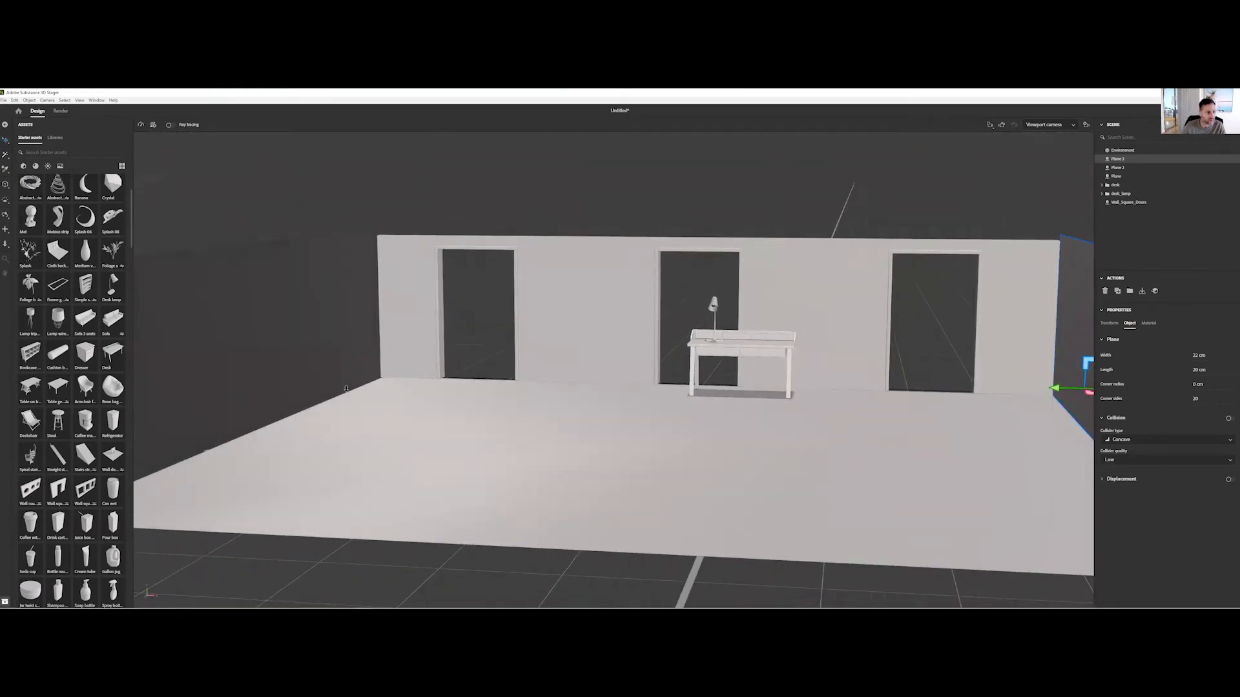
- Search the starter assets for "chair" and place the four-legged armchair on the floor in front of the desk
{"action": "right_click_drag", "start_coordinate": [672, 439], "coordinate": [606, 405]}
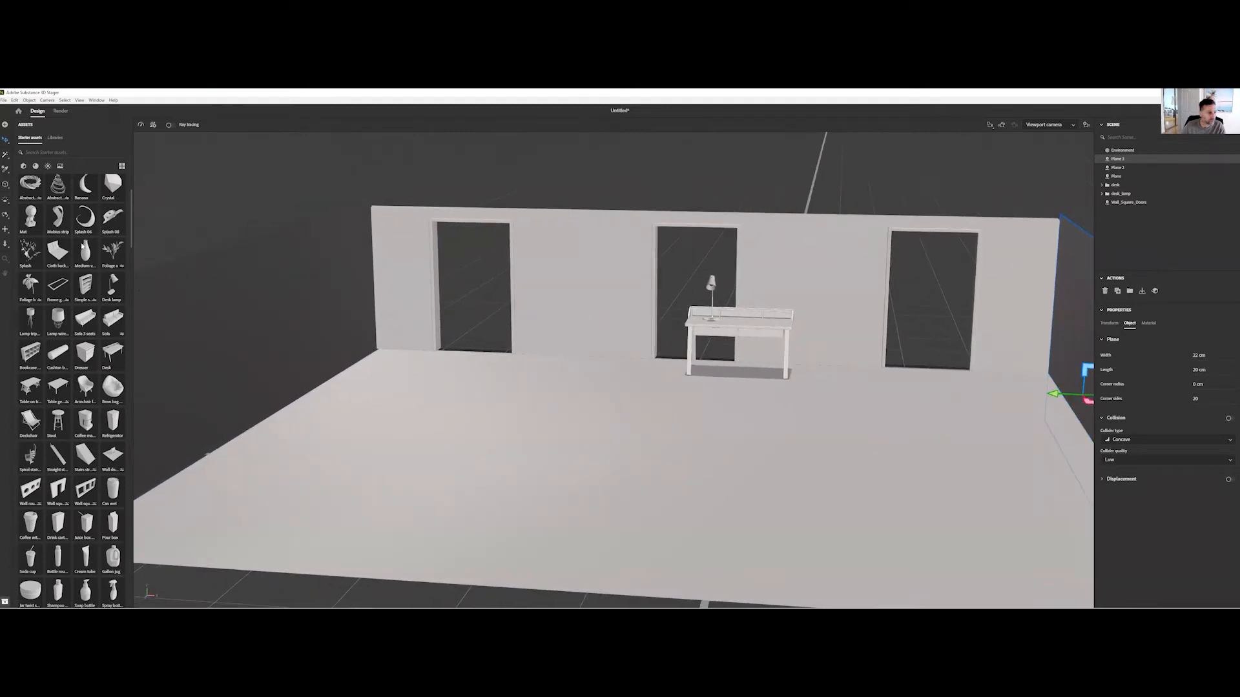
{"action": "right_click_drag", "start_coordinate": [708, 442], "coordinate": [235, 437]}
{"action": "right_click_drag", "start_coordinate": [532, 420], "coordinate": [584, 420]}
{"action": "left_click", "coordinate": [61, 152]}
{"action": "type", "text": "dhair"}
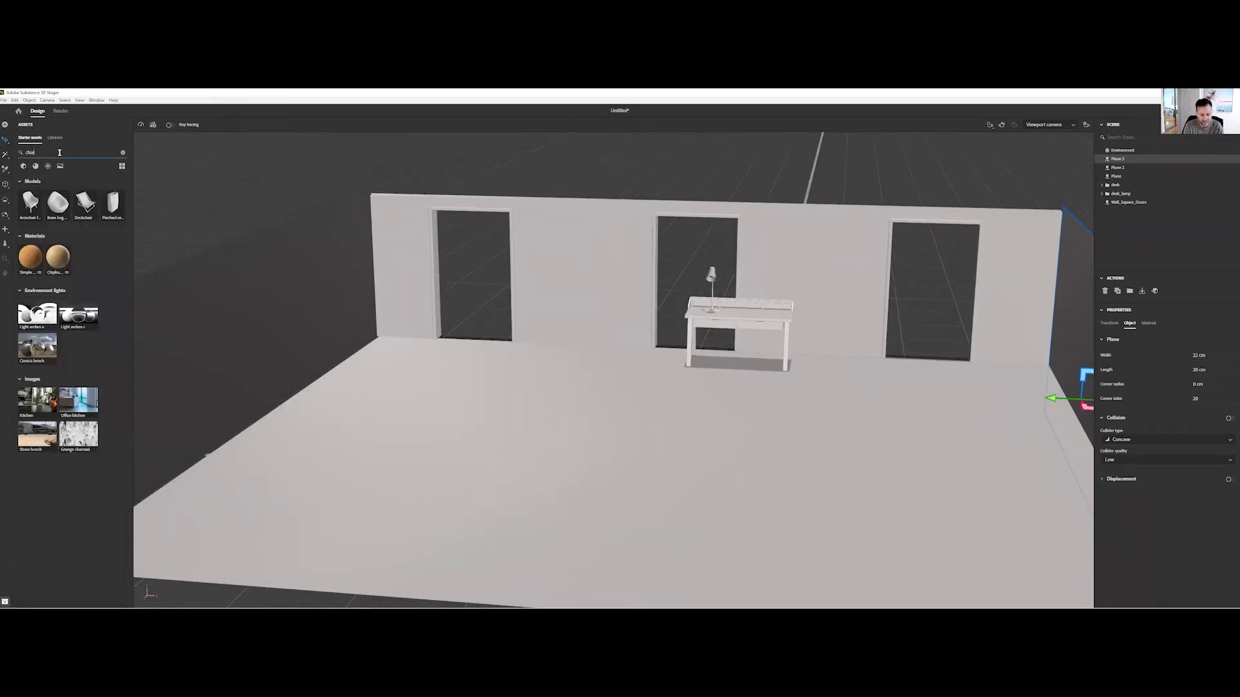
{"action": "left_click_drag", "start_coordinate": [28, 208], "coordinate": [726, 391]}
- Rotate the armchair about its vertical axis so it faces the desk at a slight angle
{"action": "right_click_drag", "start_coordinate": [614, 414], "coordinate": [738, 429]}
{"action": "scroll", "coordinate": [739, 429], "scroll_direction": "up", "scroll_amount": 5}
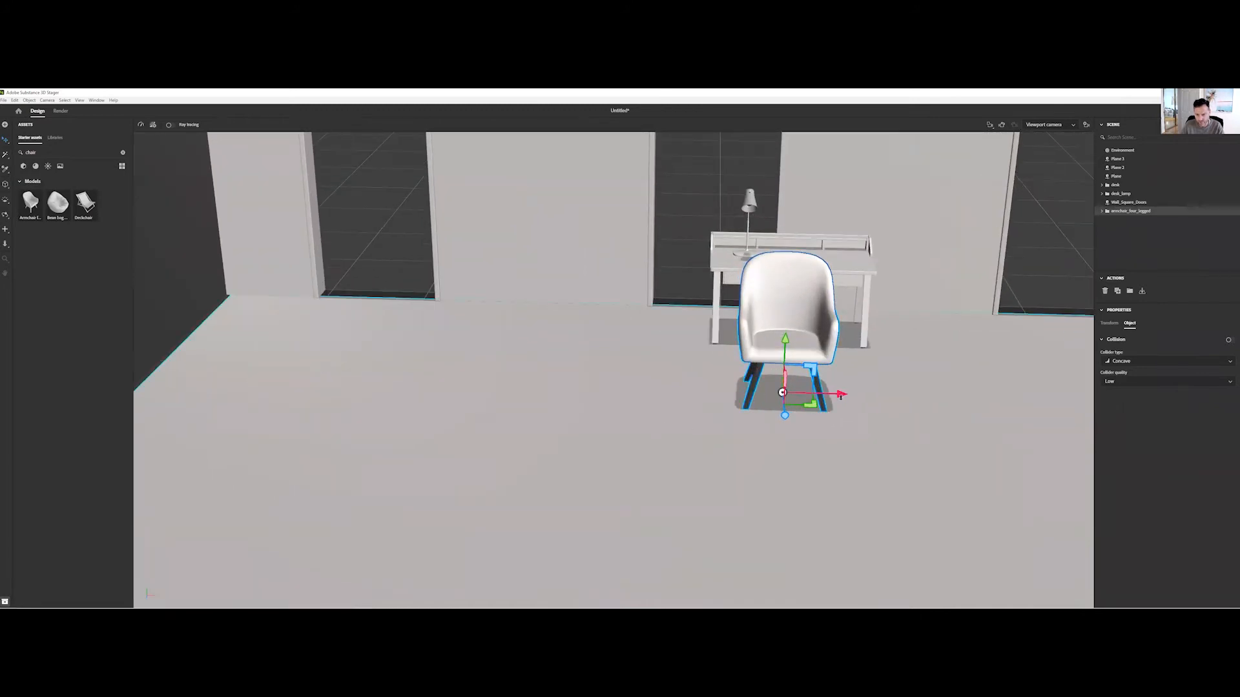
{"action": "key", "text": "e"}
{"action": "left_click_drag", "start_coordinate": [811, 408], "coordinate": [794, 410]}
{"action": "scroll", "coordinate": [672, 428], "scroll_direction": "up", "scroll_amount": 2}
{"action": "middle_click_drag", "start_coordinate": [673, 429], "coordinate": [650, 459]}
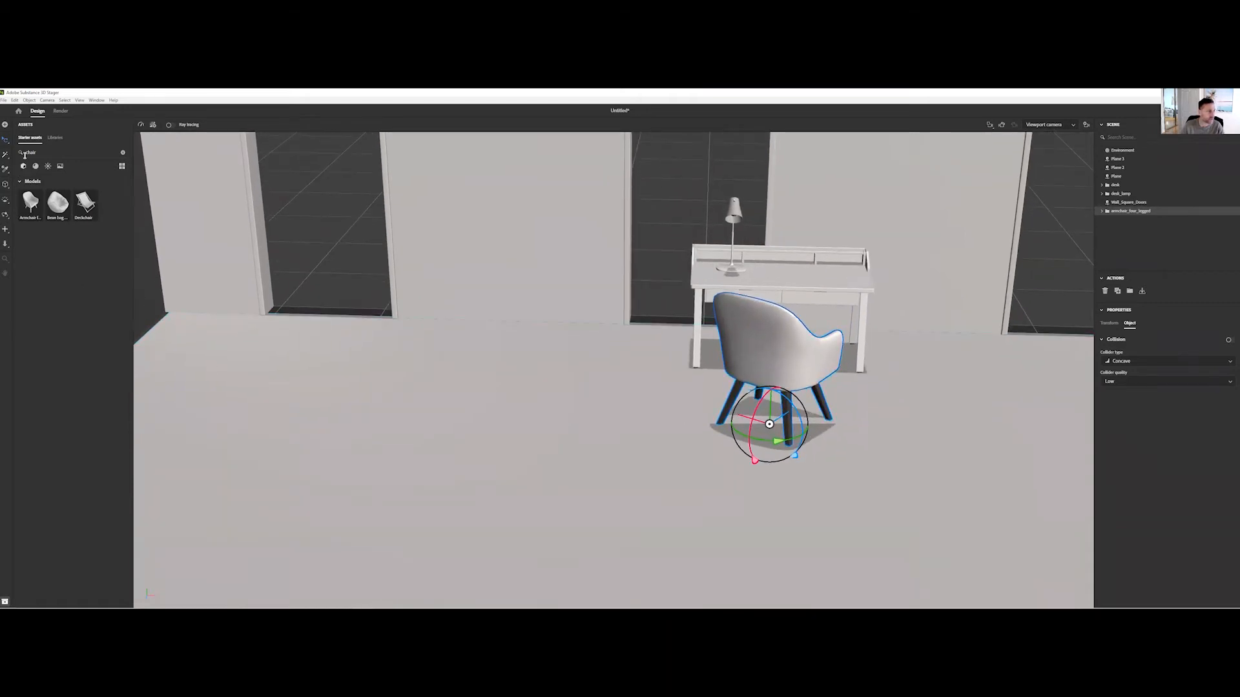
- Search the starter assets for "light", limit the results to models and clear the search
{"action": "left_click", "coordinate": [47, 153]}
{"action": "type", "text": "light"}
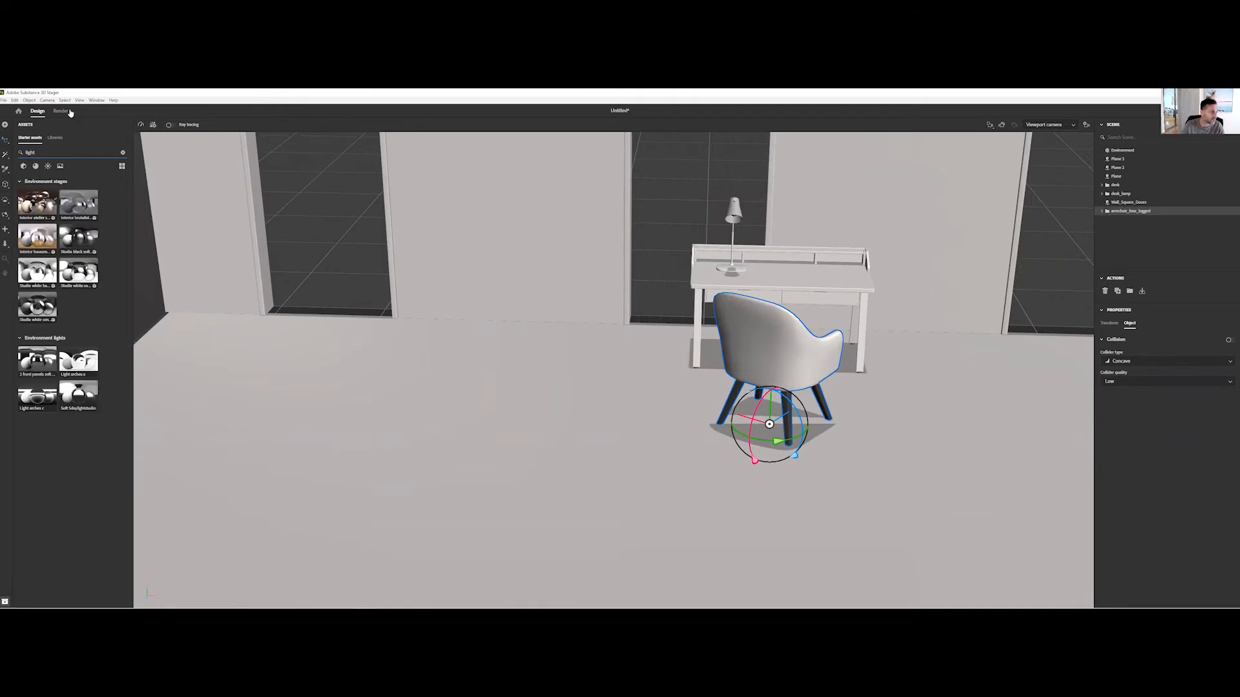
{"action": "left_click", "coordinate": [24, 167]}
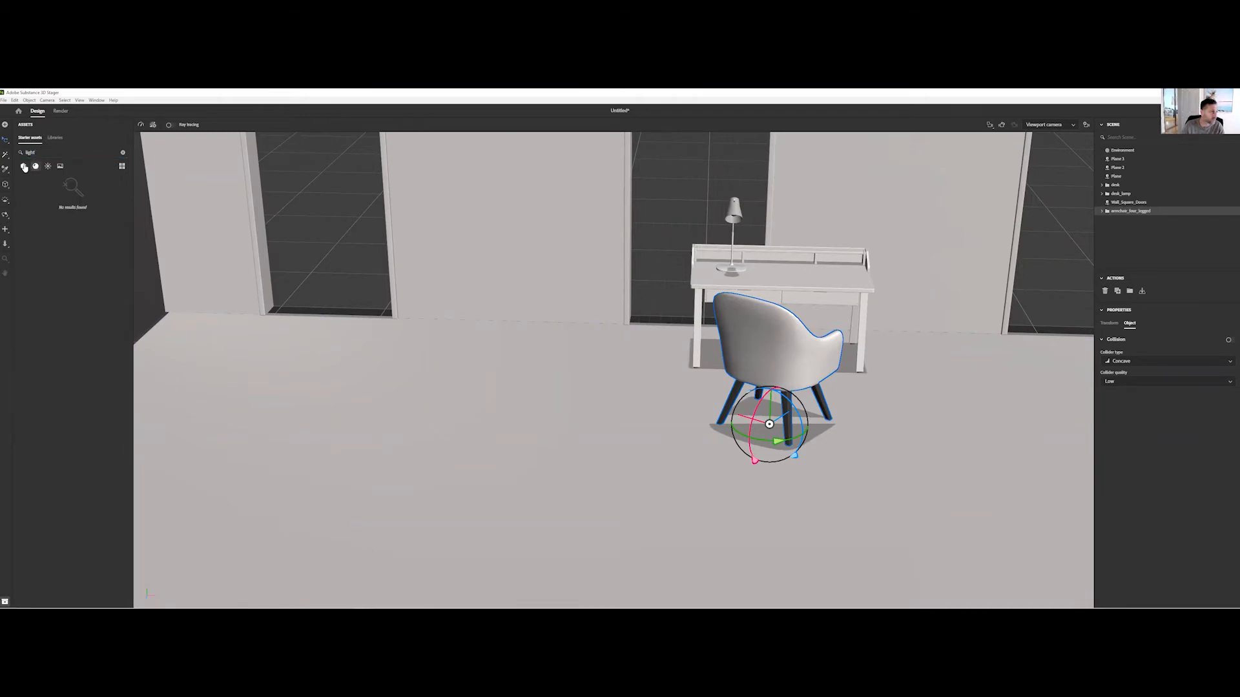
{"action": "left_click", "coordinate": [124, 155]}
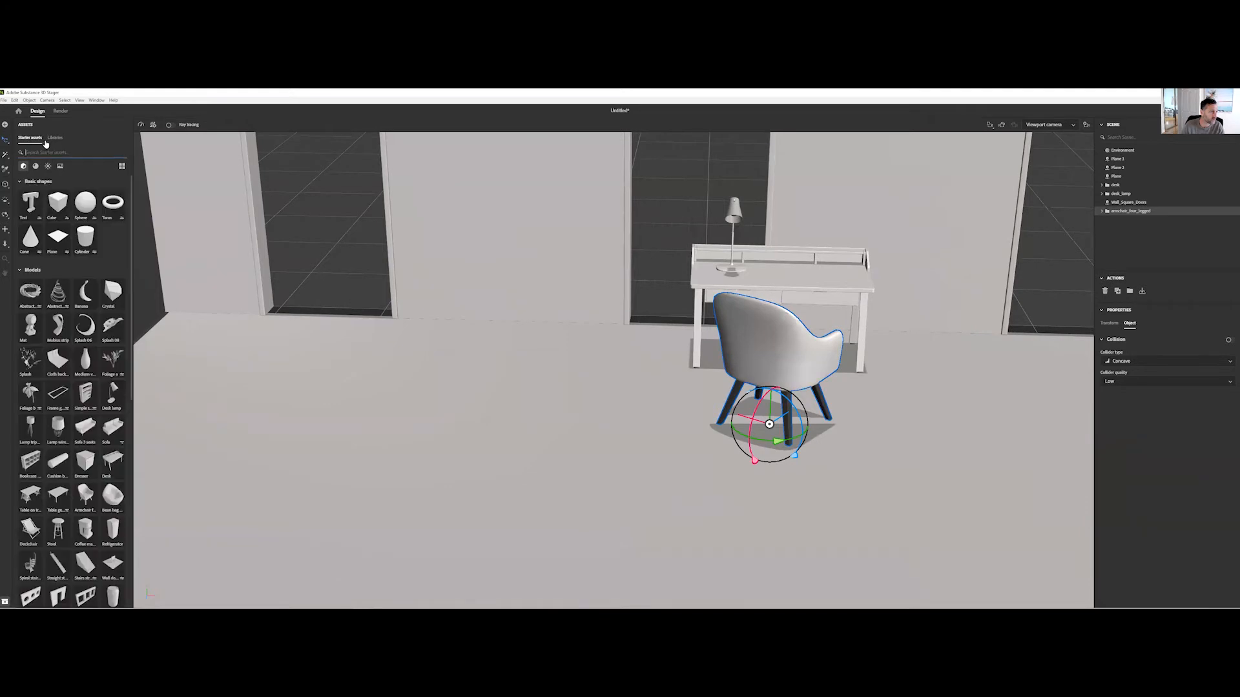
- Place the tripod floor lamp on the floor beside the desk and move it forward, away from the door wall
{"action": "scroll", "coordinate": [78, 434], "scroll_direction": "down", "scroll_amount": 3}
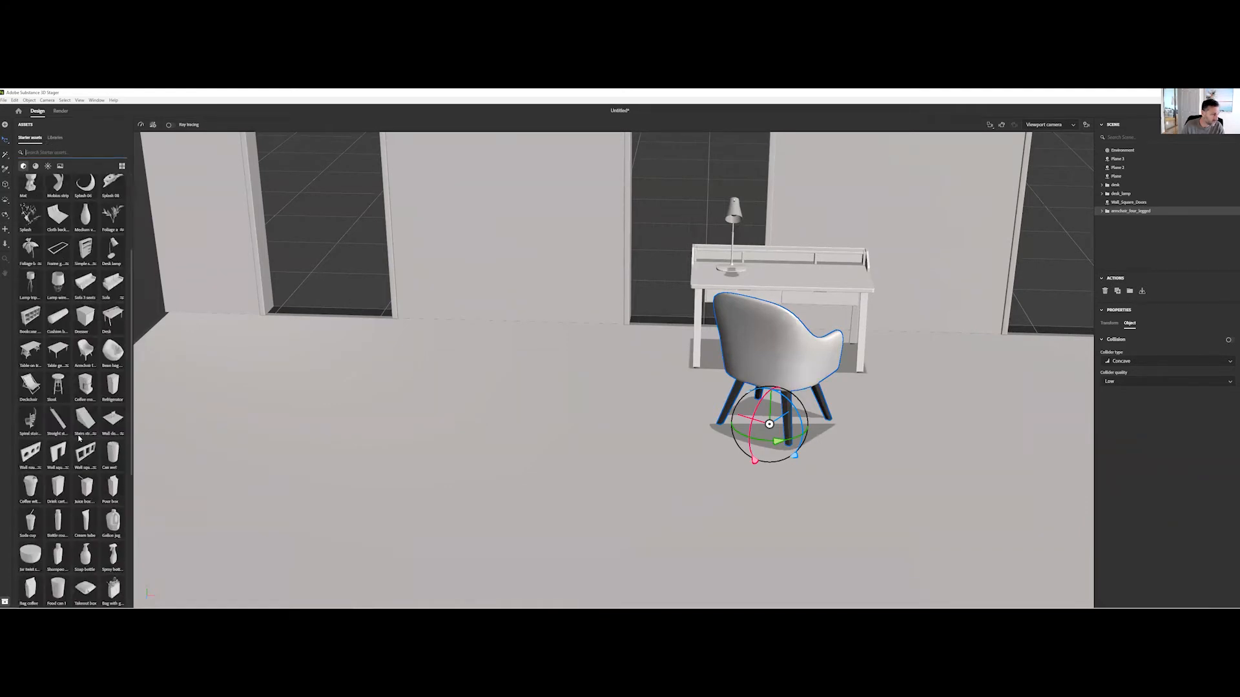
{"action": "scroll", "coordinate": [46, 358], "scroll_direction": "up", "scroll_amount": 1}
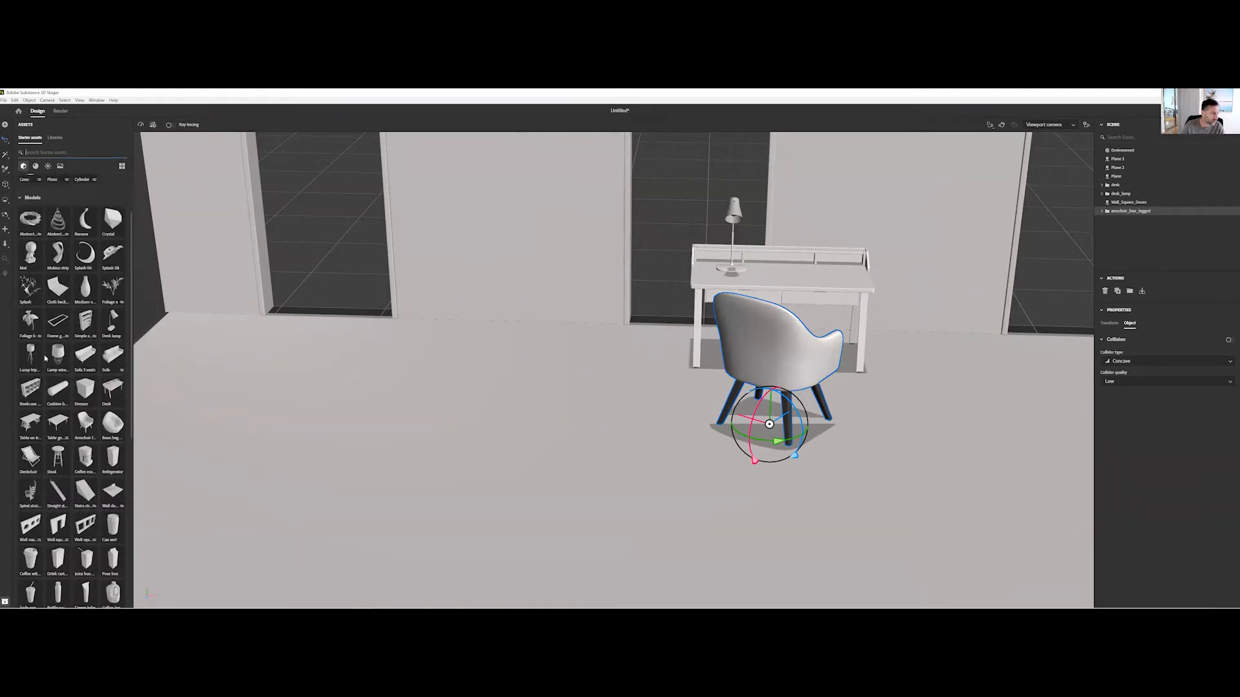
{"action": "left_click_drag", "start_coordinate": [193, 372], "coordinate": [620, 345]}
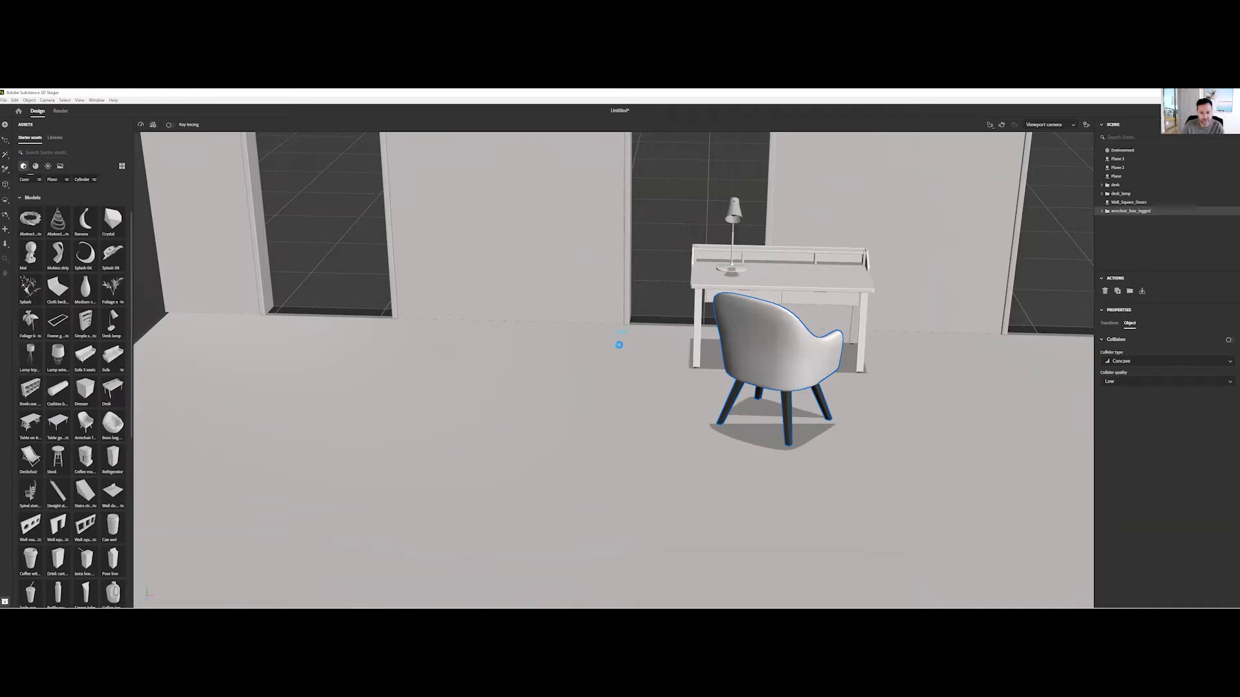
{"action": "scroll", "coordinate": [668, 395], "scroll_direction": "down", "scroll_amount": 2}
{"action": "middle_click_drag", "start_coordinate": [664, 393], "coordinate": [624, 428]}
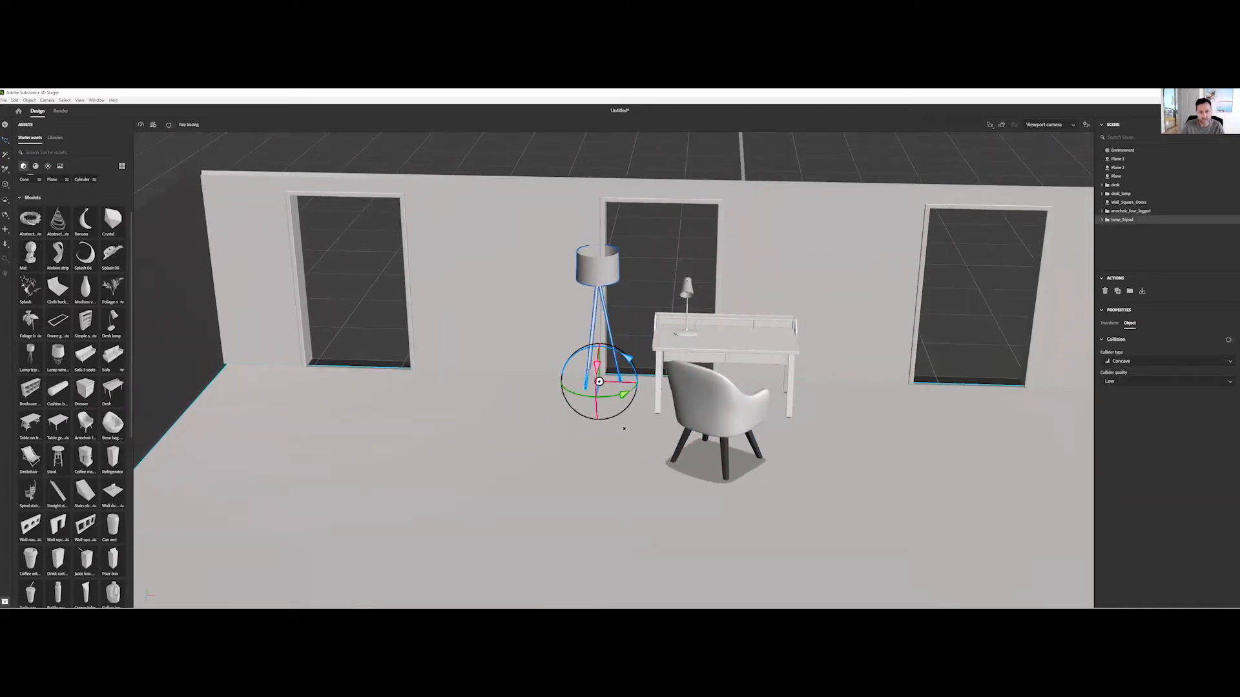
{"action": "scroll", "coordinate": [600, 428], "scroll_direction": "up", "scroll_amount": 3}
{"action": "right_click_drag", "start_coordinate": [599, 429], "coordinate": [579, 444]}
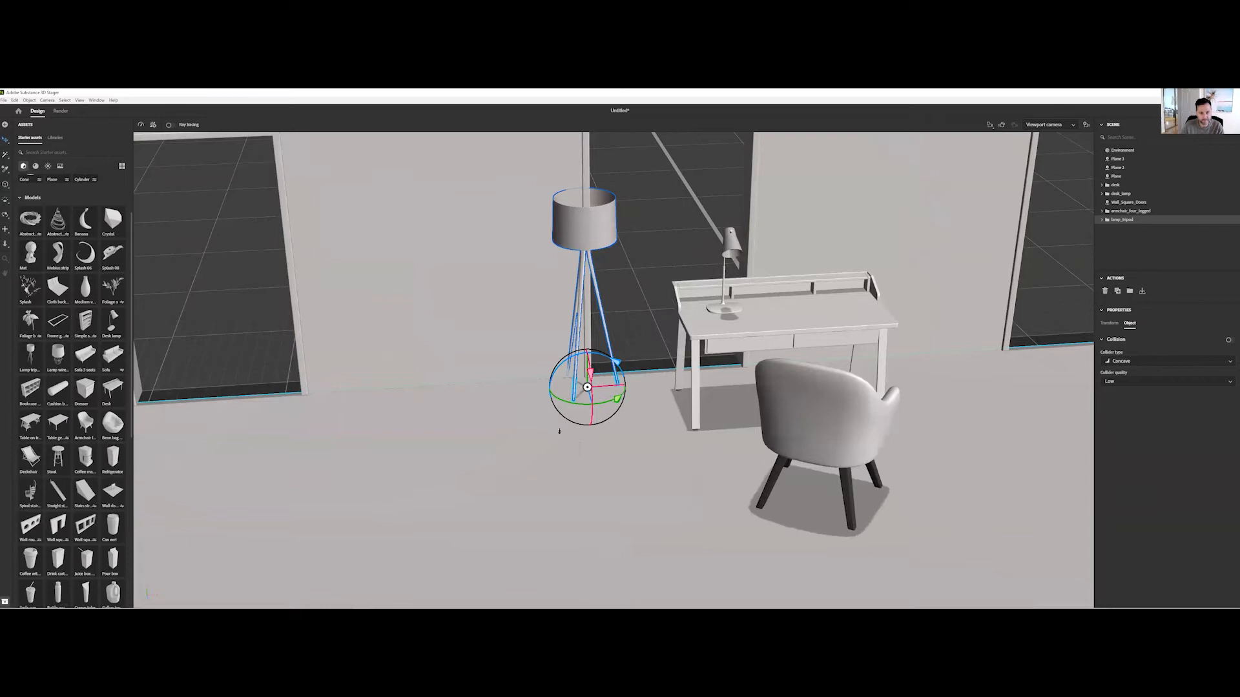
{"action": "left_click_drag", "start_coordinate": [594, 412], "coordinate": [604, 447]}
{"action": "right_click_drag", "start_coordinate": [683, 432], "coordinate": [242, 352]}
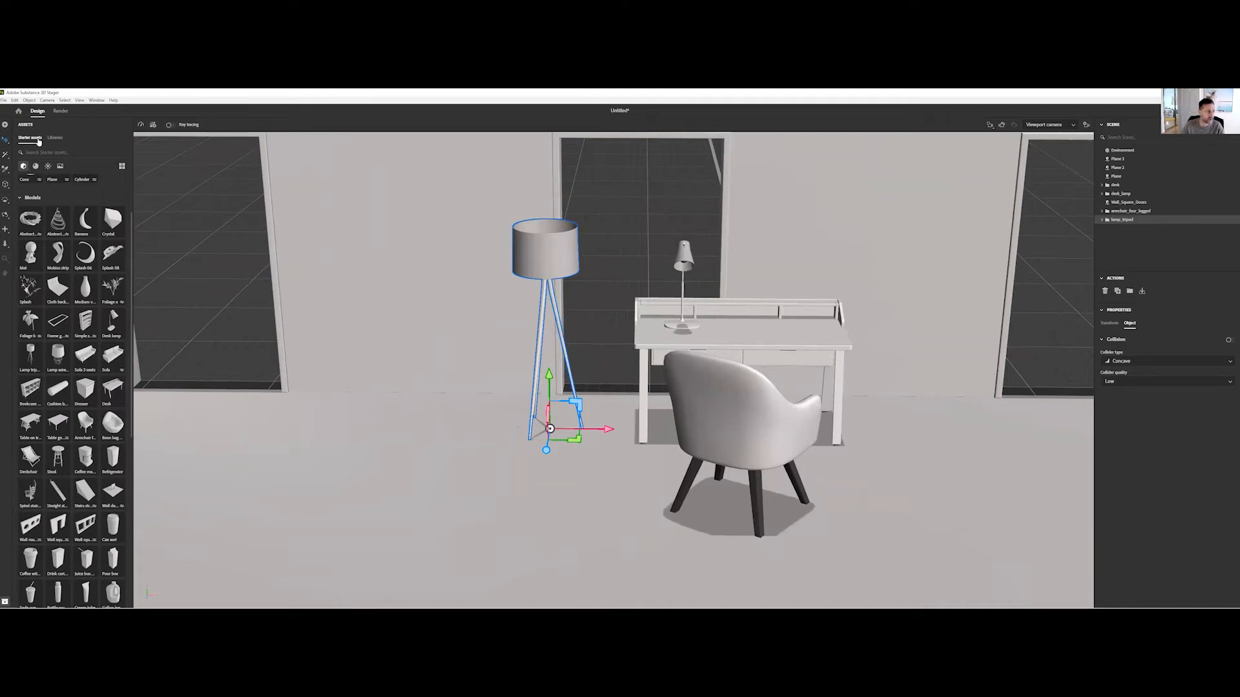
- Browse the starter materials and return to the model assets
{"action": "left_click", "coordinate": [36, 167]}
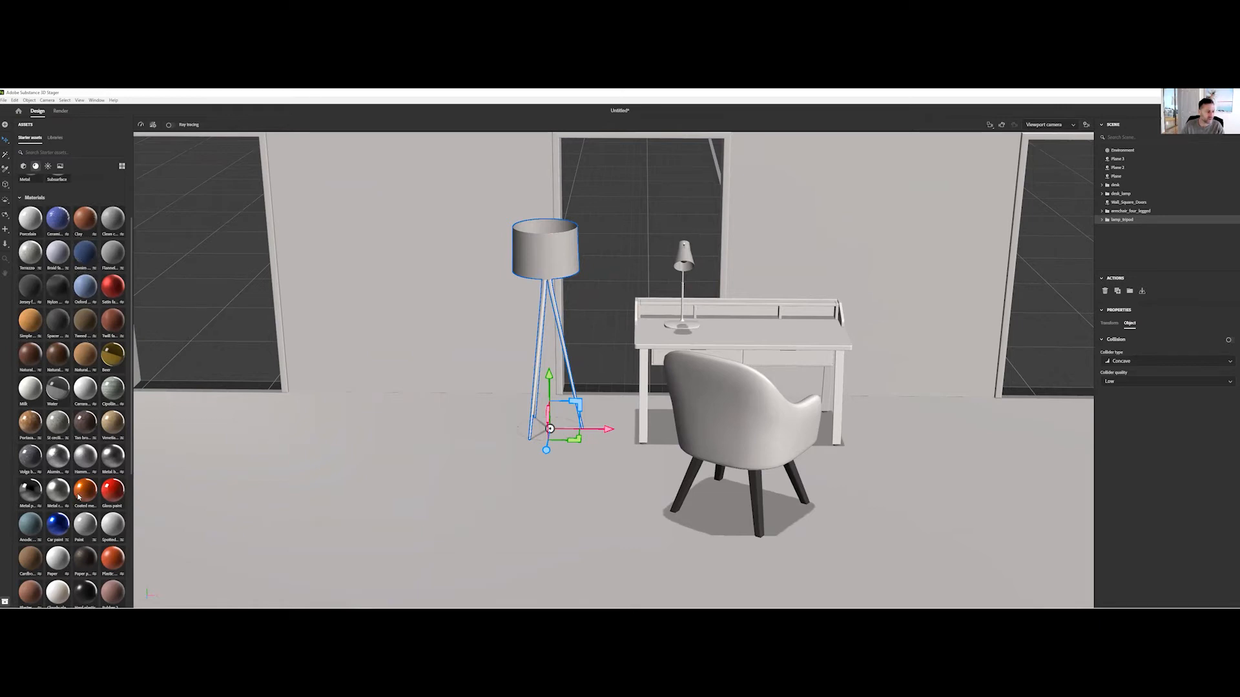
{"action": "right_click_drag", "start_coordinate": [150, 459], "coordinate": [152, 421]}
{"action": "left_click", "coordinate": [24, 168]}
- Search the models for "note" and place the notebook on the desktop in front of the desk lamp
{"action": "right_click_drag", "start_coordinate": [523, 391], "coordinate": [459, 478]}
{"action": "scroll", "coordinate": [605, 472], "scroll_direction": "up", "scroll_amount": 3}
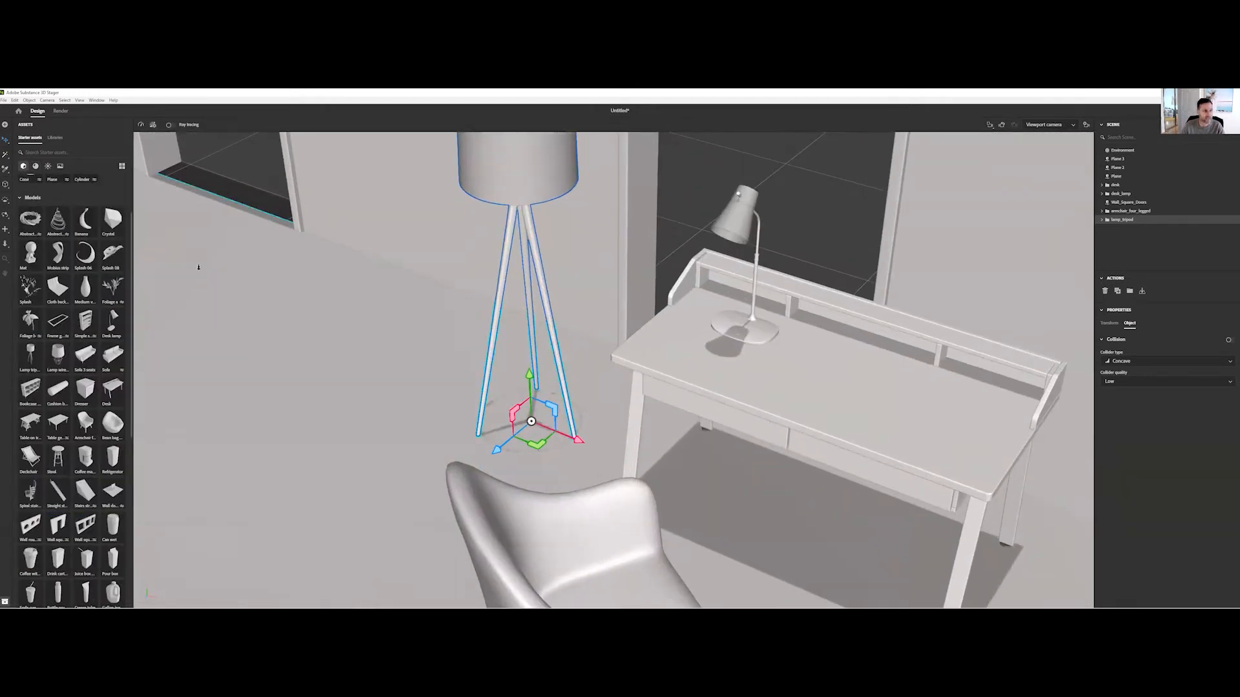
{"action": "left_click", "coordinate": [39, 151]}
{"action": "type", "text": "note"}
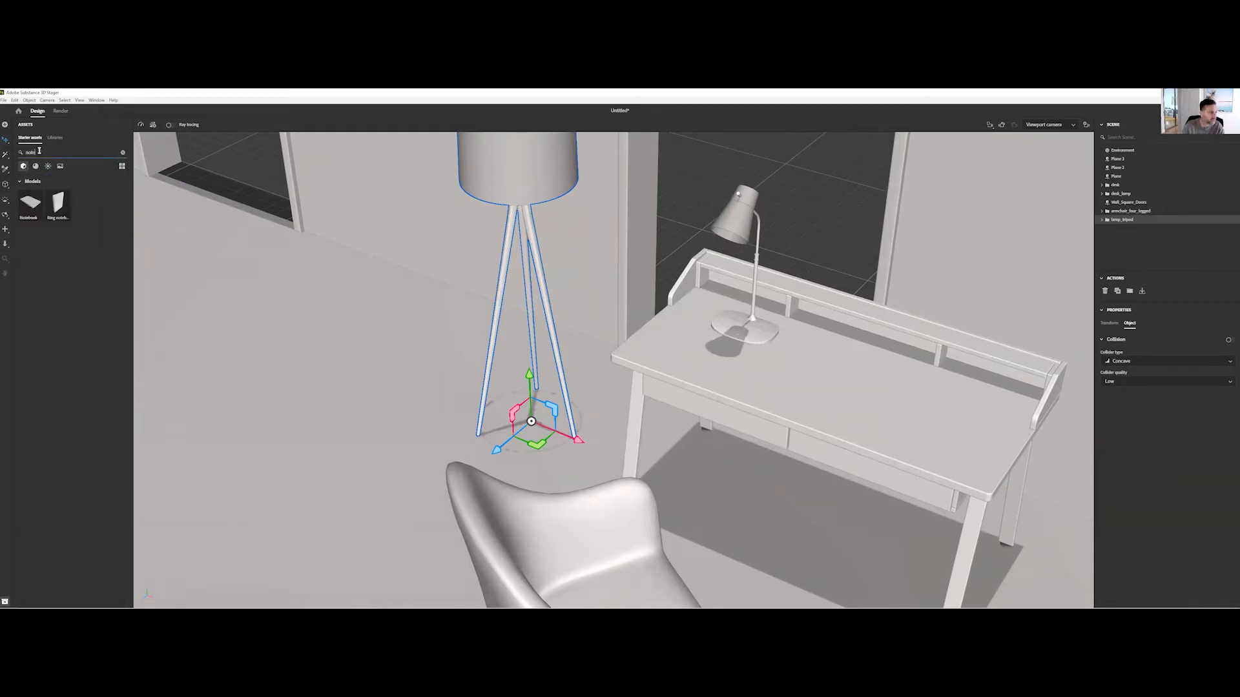
{"action": "left_click_drag", "start_coordinate": [35, 206], "coordinate": [786, 371]}
{"action": "scroll", "coordinate": [786, 371], "scroll_direction": "up", "scroll_amount": 5}
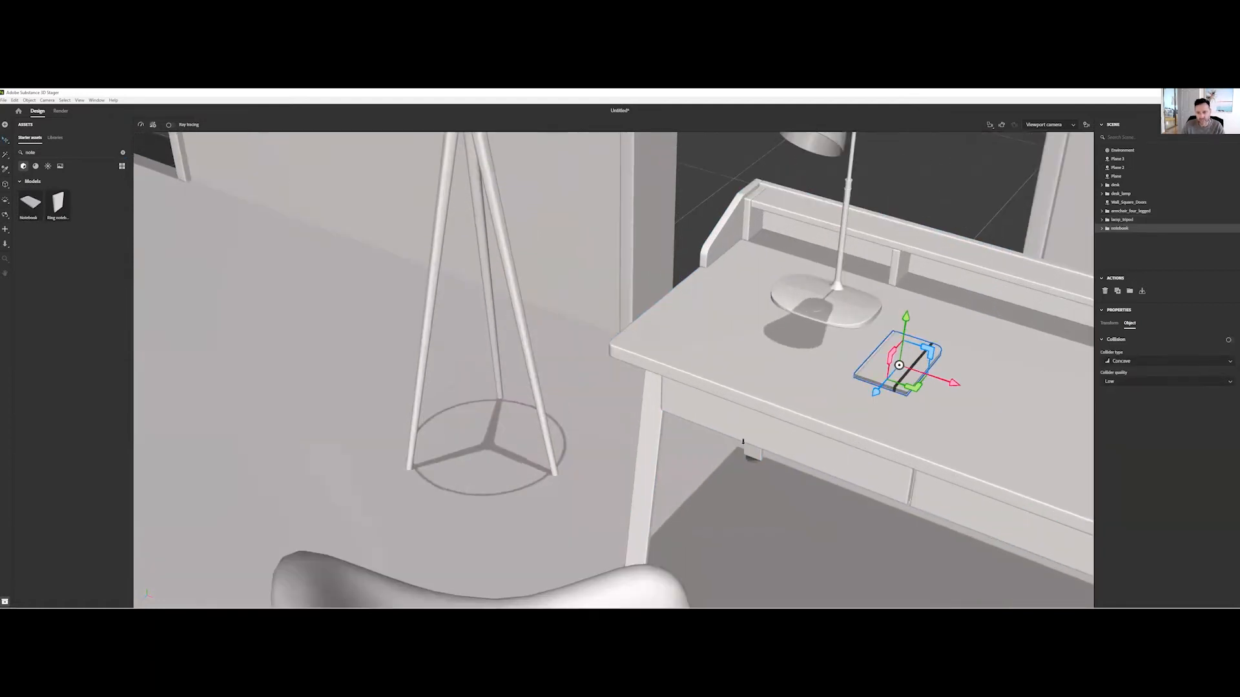
{"action": "right_click_drag", "start_coordinate": [800, 407], "coordinate": [856, 411]}
{"action": "middle_click_drag", "start_coordinate": [855, 411], "coordinate": [762, 410]}
{"action": "right_click_drag", "start_coordinate": [762, 410], "coordinate": [833, 419]}
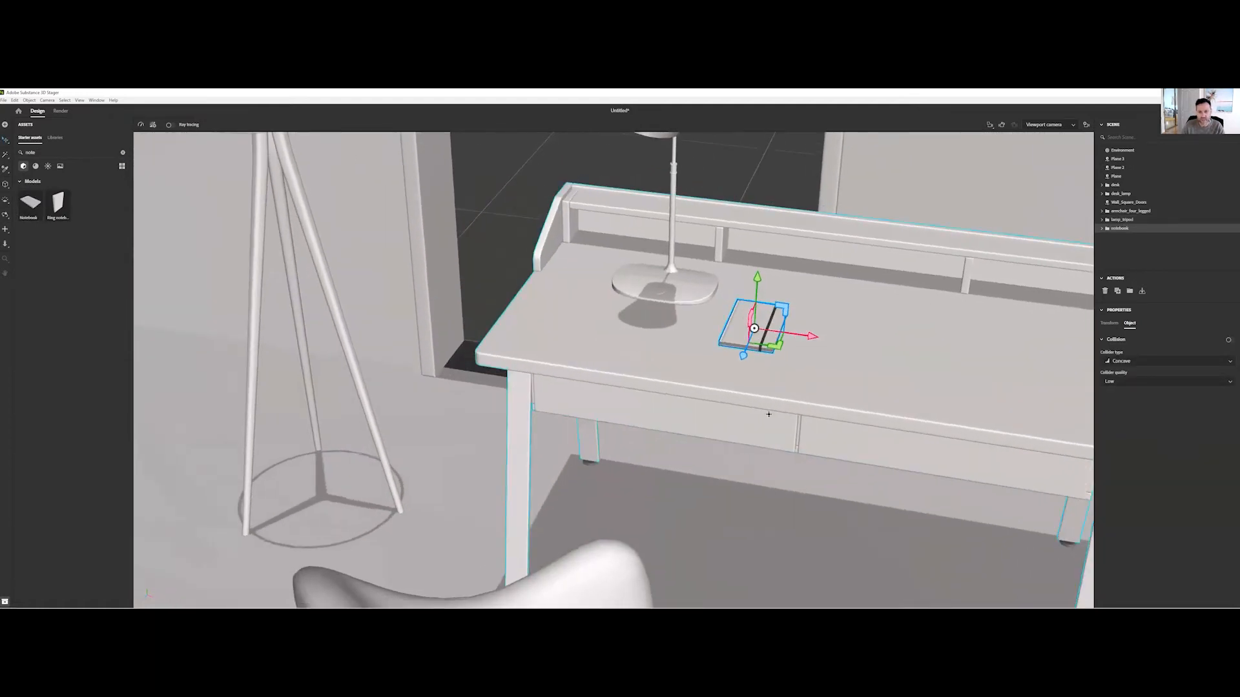
{"action": "middle_click_drag", "start_coordinate": [769, 412], "coordinate": [700, 413]}
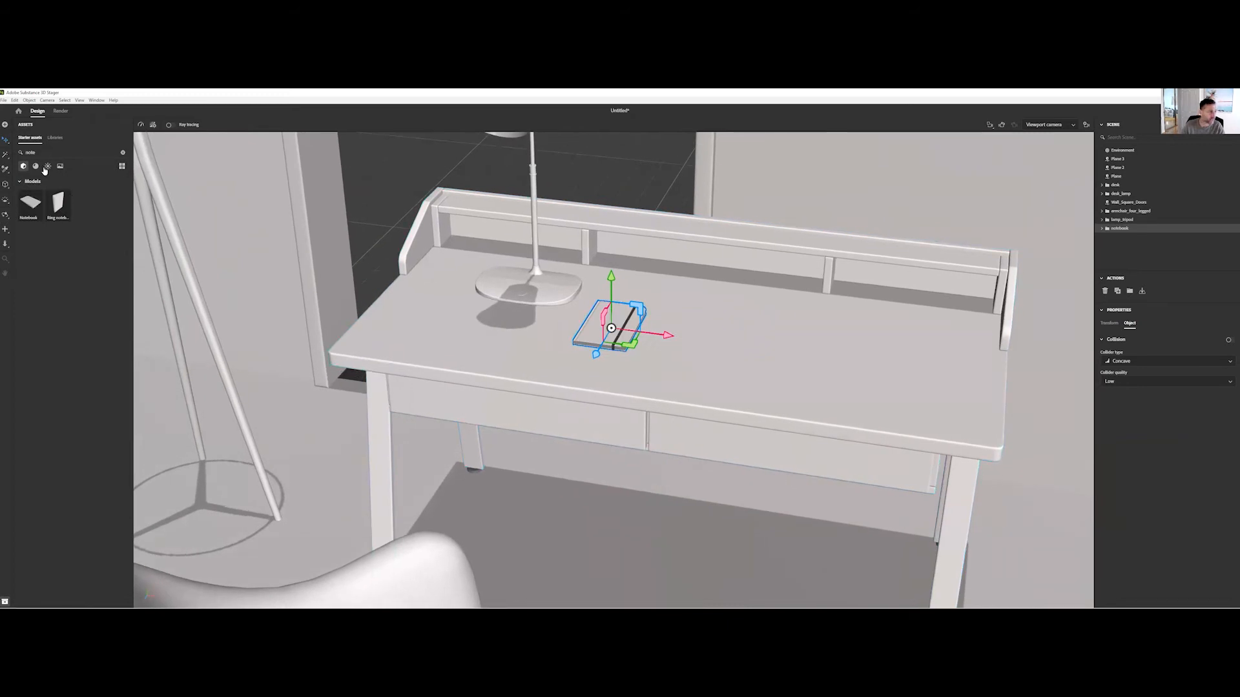
- Search the models for "pen" and place the felt tip pen on the desktop beside the notebook
{"action": "left_click", "coordinate": [21, 154]}
{"action": "type", "text": "pen"}
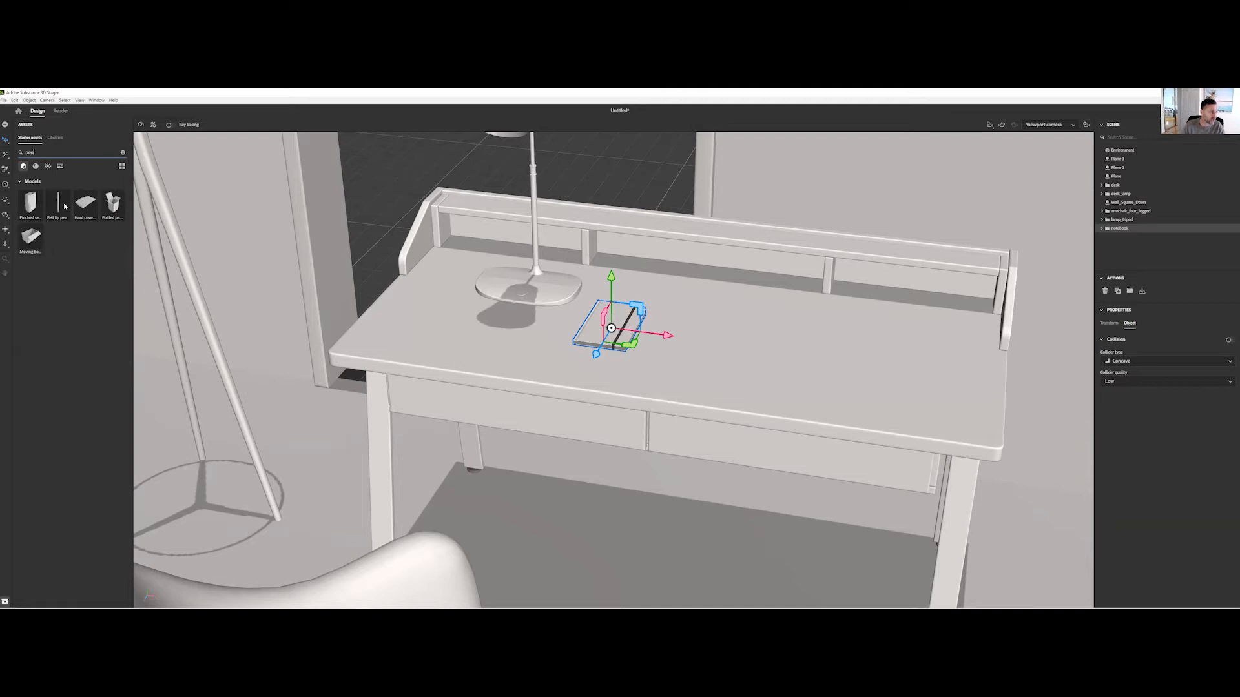
{"action": "left_click_drag", "start_coordinate": [57, 205], "coordinate": [666, 326]}
- Move the desk lamp to the opposite end of the desktop and rotate it to face the notebook
{"action": "left_click", "coordinate": [556, 290]}
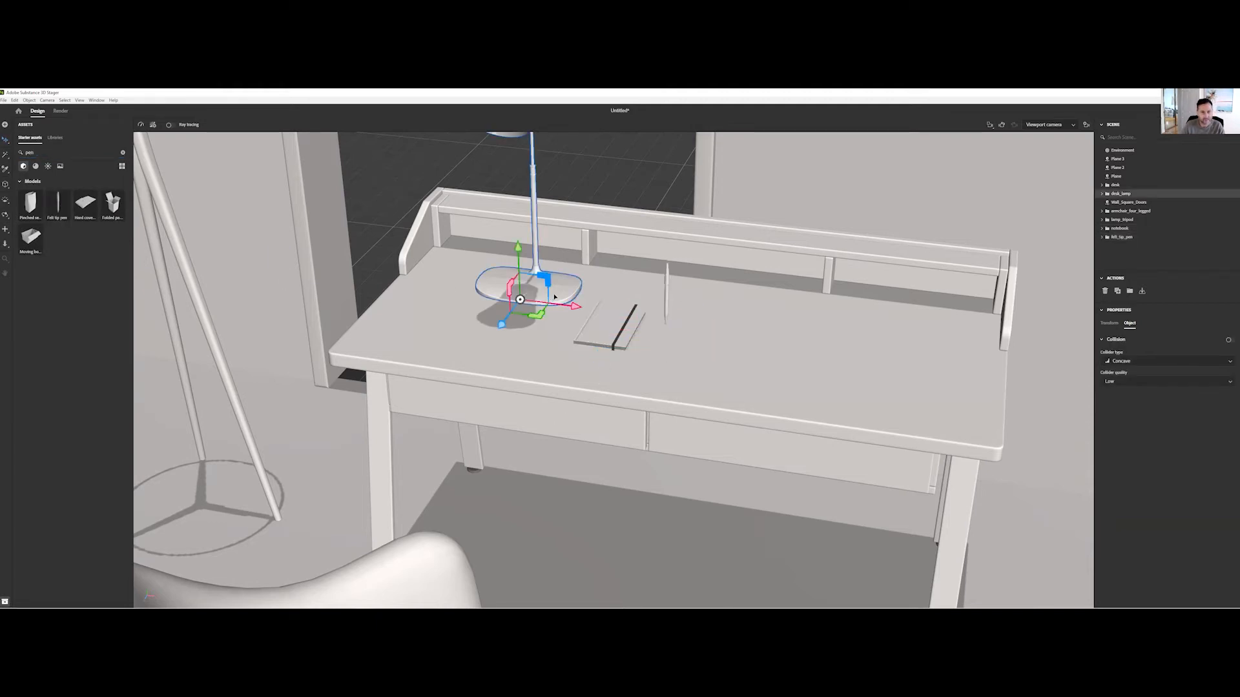
{"action": "left_click_drag", "start_coordinate": [585, 300], "coordinate": [895, 369]}
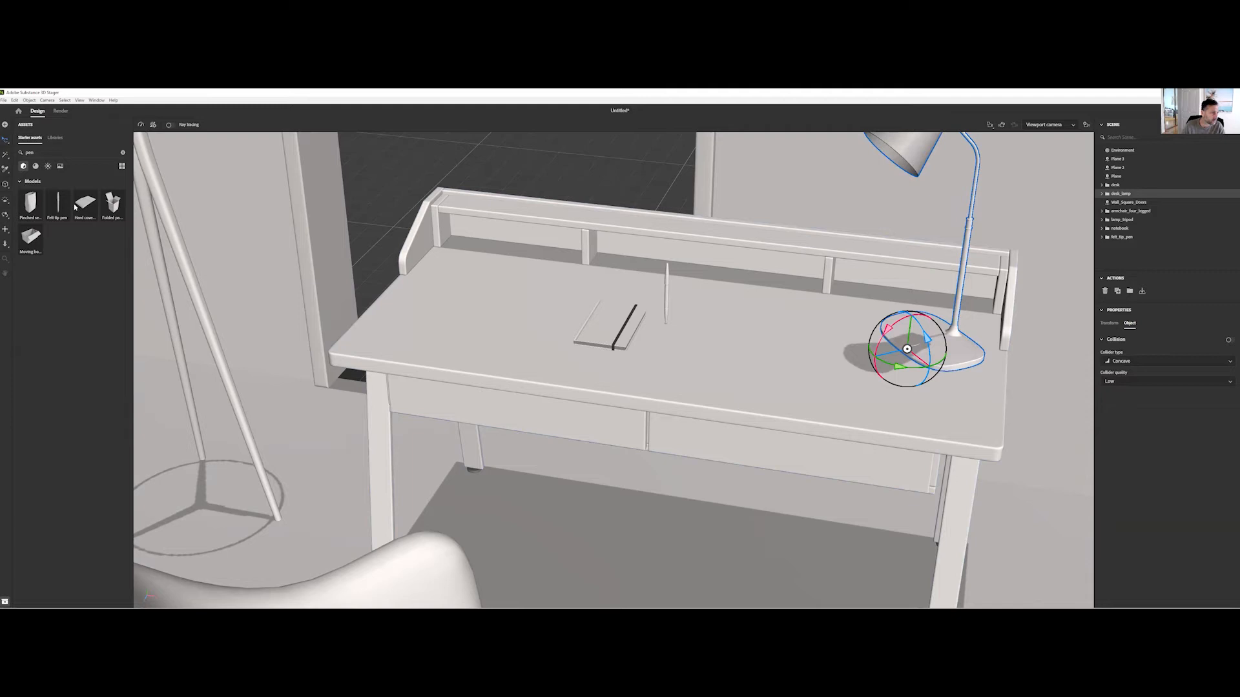
- Search the models for "book", place the closed hard cover book beside the notebook and the open hard cover book on top of it
{"action": "left_click", "coordinate": [17, 150]}
{"action": "type", "text": "book"}
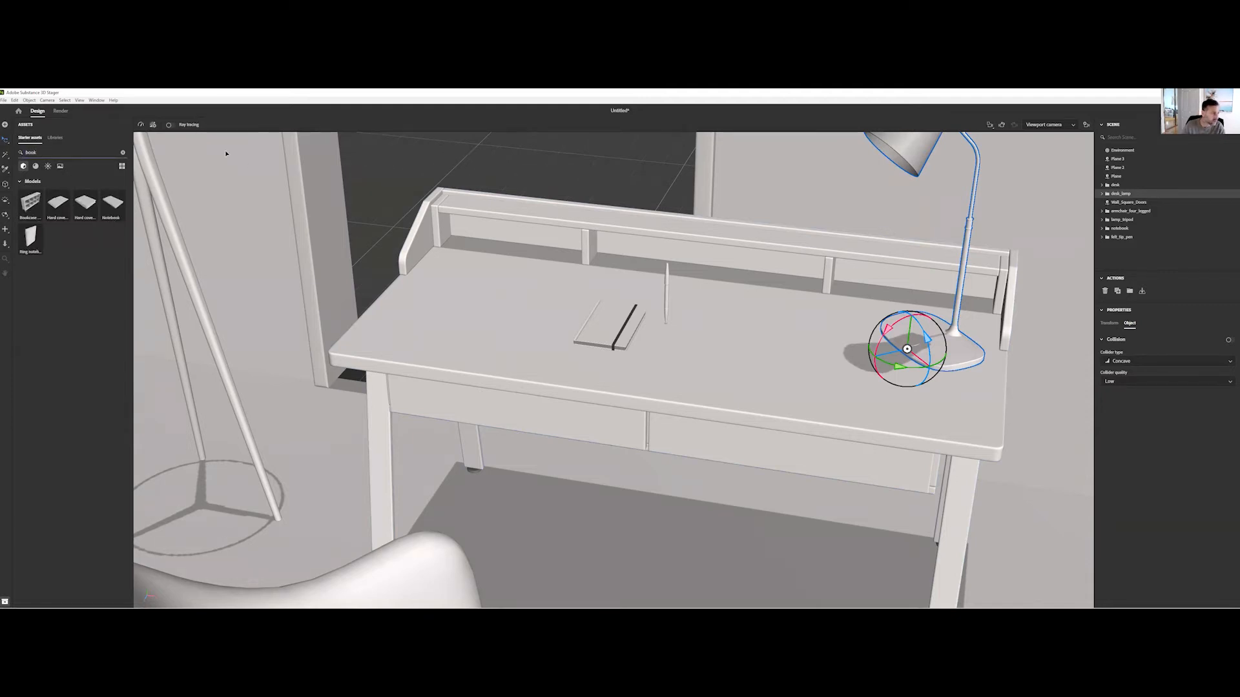
{"action": "left_click_drag", "start_coordinate": [90, 197], "coordinate": [388, 303]}
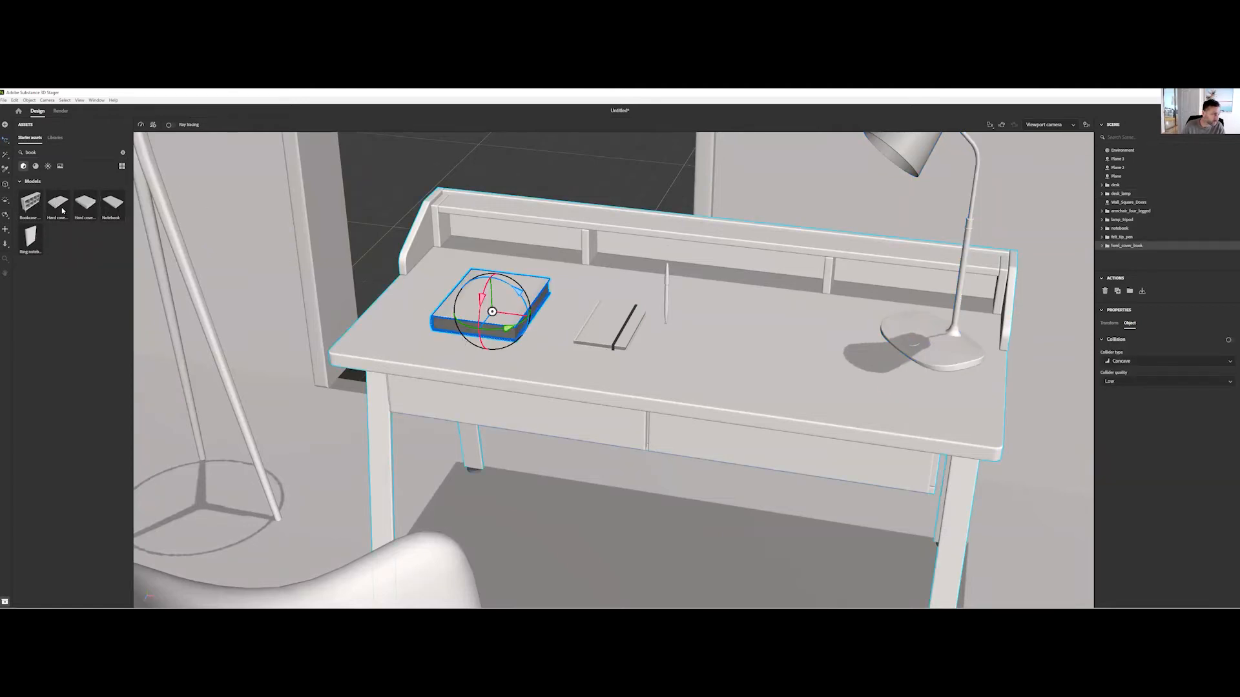
{"action": "left_click_drag", "start_coordinate": [63, 201], "coordinate": [222, 252]}
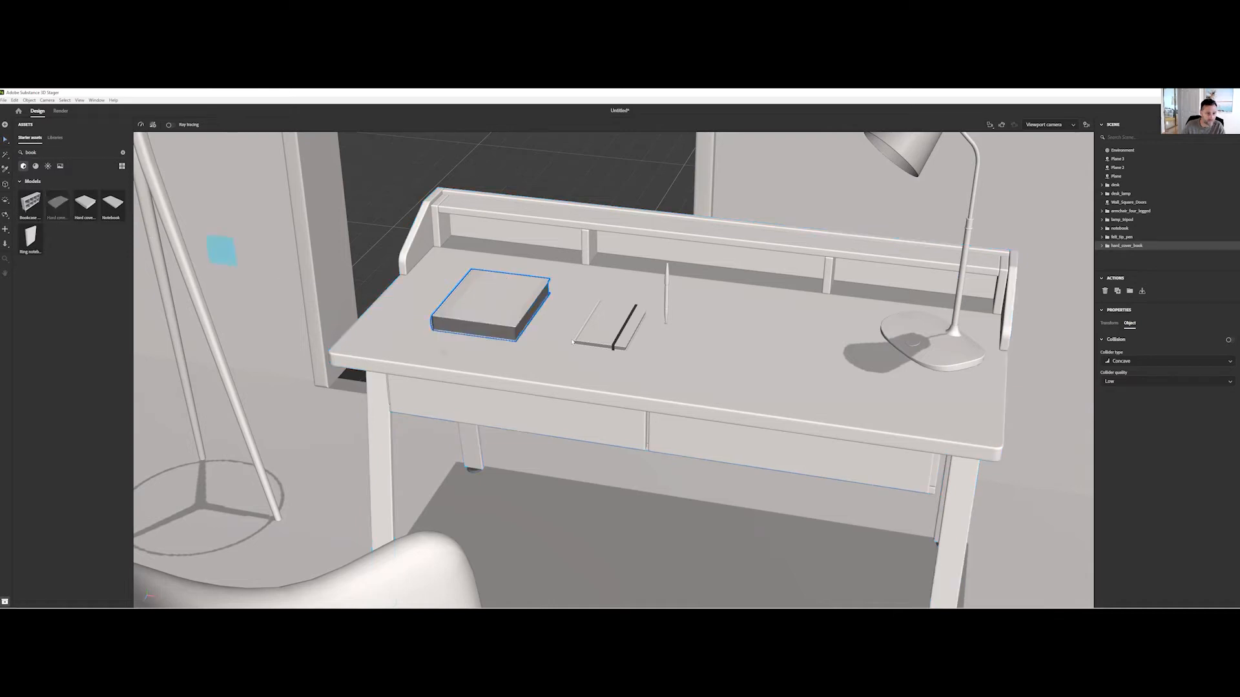
{"action": "left_click_drag", "start_coordinate": [566, 330], "coordinate": [522, 345]}
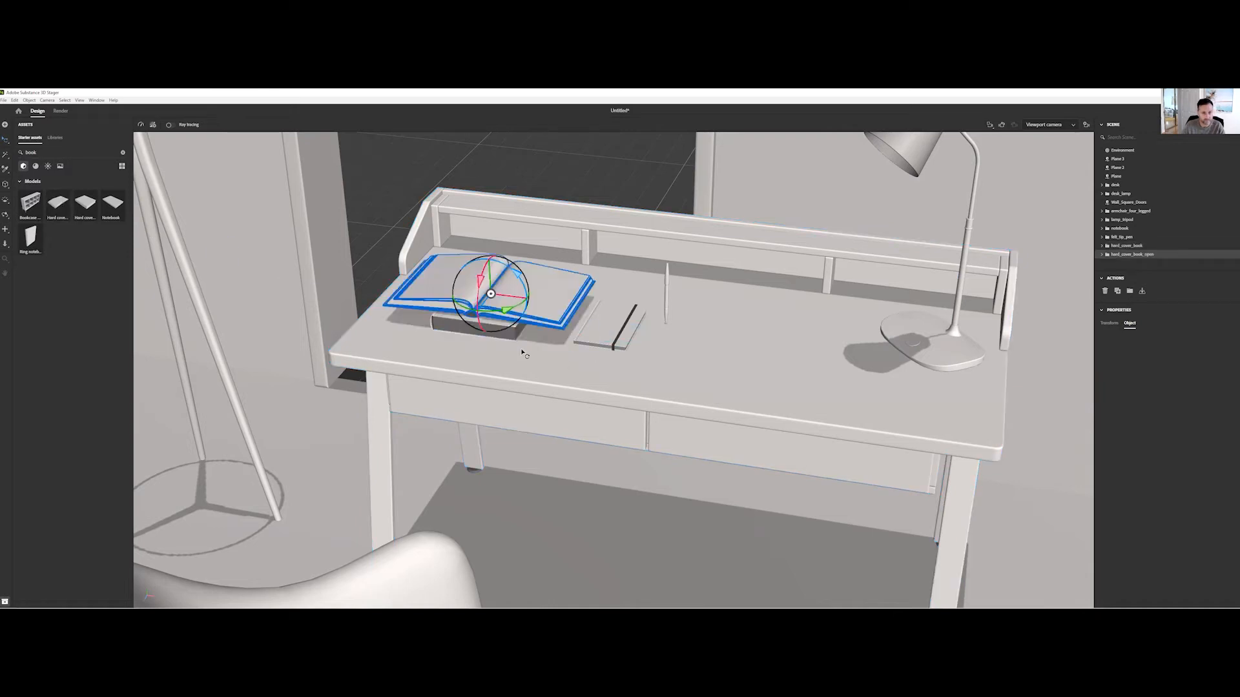
{"action": "right_click_drag", "start_coordinate": [549, 365], "coordinate": [636, 388]}
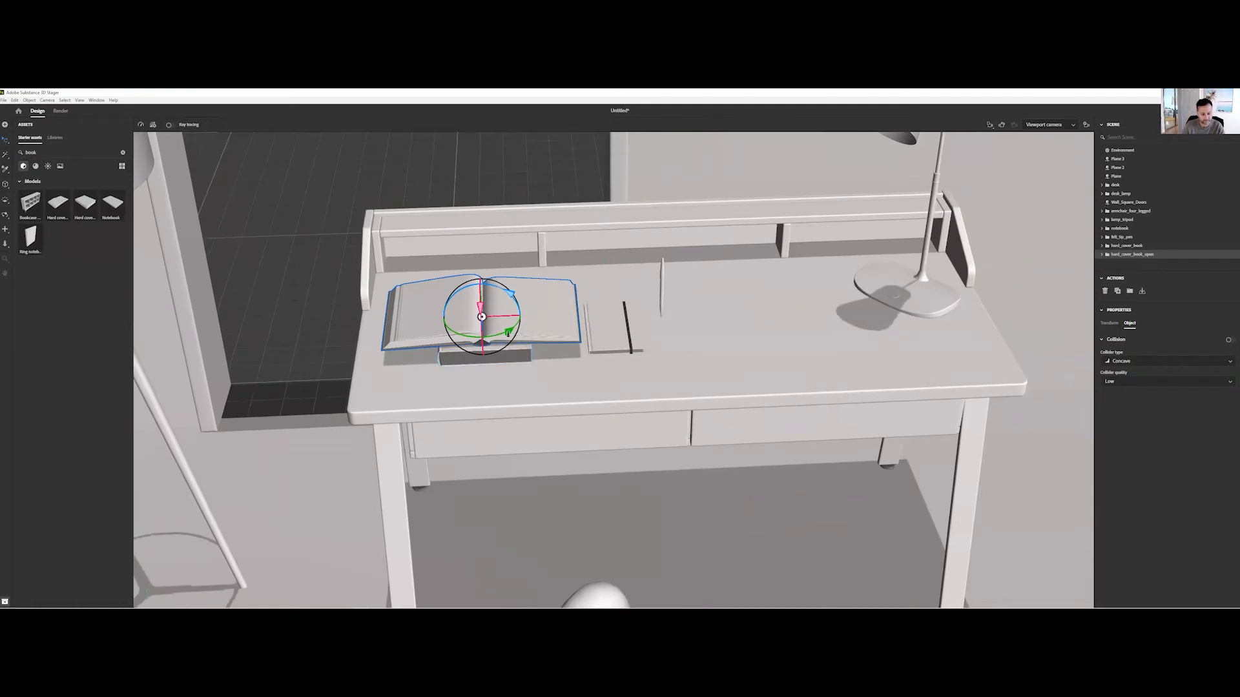
- Rotate the open hard cover book to an angle, and shift and turn the notebook beside it on the desktop
{"action": "left_click_drag", "start_coordinate": [509, 332], "coordinate": [439, 315]}
{"action": "left_click", "coordinate": [611, 345]}
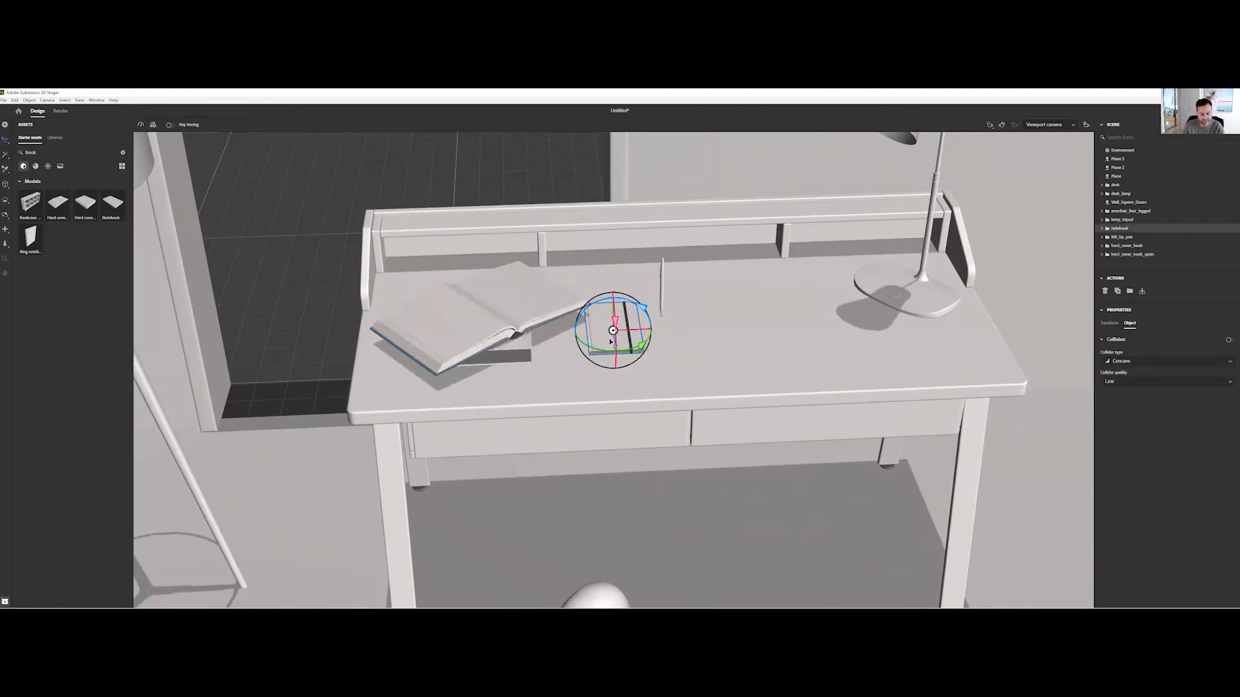
{"action": "key", "text": "v"}
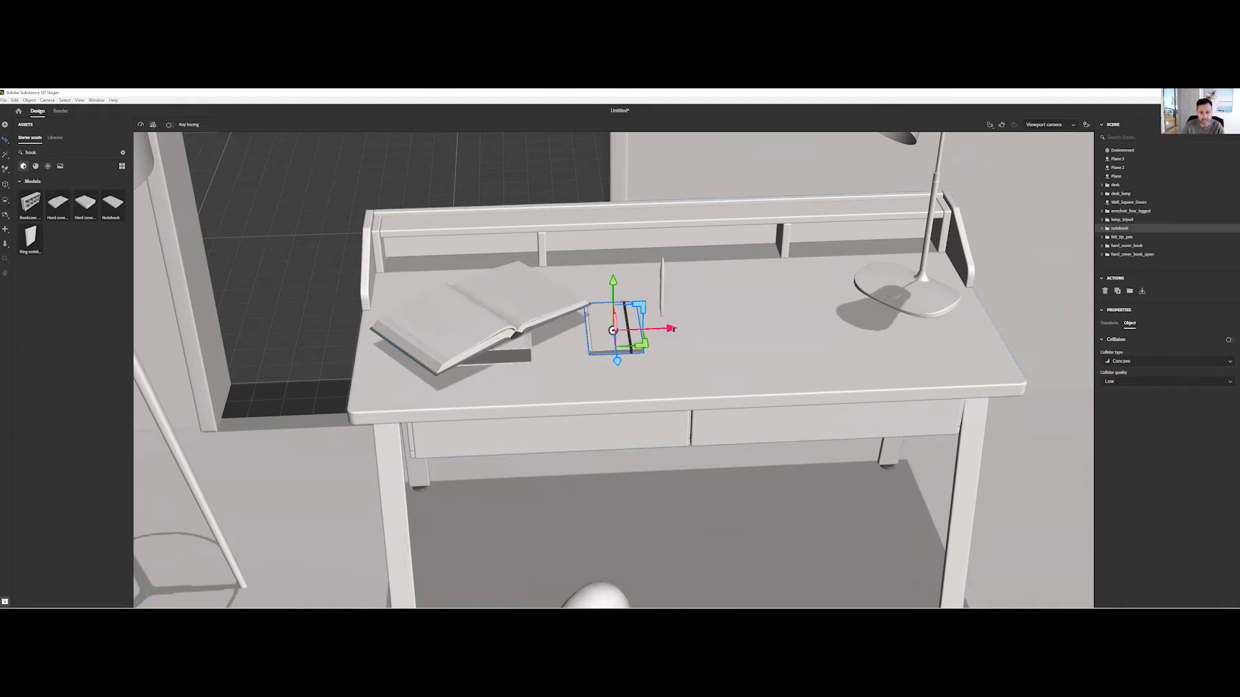
{"action": "left_click_drag", "start_coordinate": [671, 329], "coordinate": [691, 328]}
{"action": "right_click_drag", "start_coordinate": [607, 395], "coordinate": [580, 391]}
{"action": "key", "text": "r"}
{"action": "left_click_drag", "start_coordinate": [663, 350], "coordinate": [681, 344]}
{"action": "right_click_drag", "start_coordinate": [633, 401], "coordinate": [664, 411]}
{"action": "scroll", "coordinate": [586, 413], "scroll_direction": "down", "scroll_amount": 4}
{"action": "scroll", "coordinate": [598, 411], "scroll_direction": "down", "scroll_amount": 3}
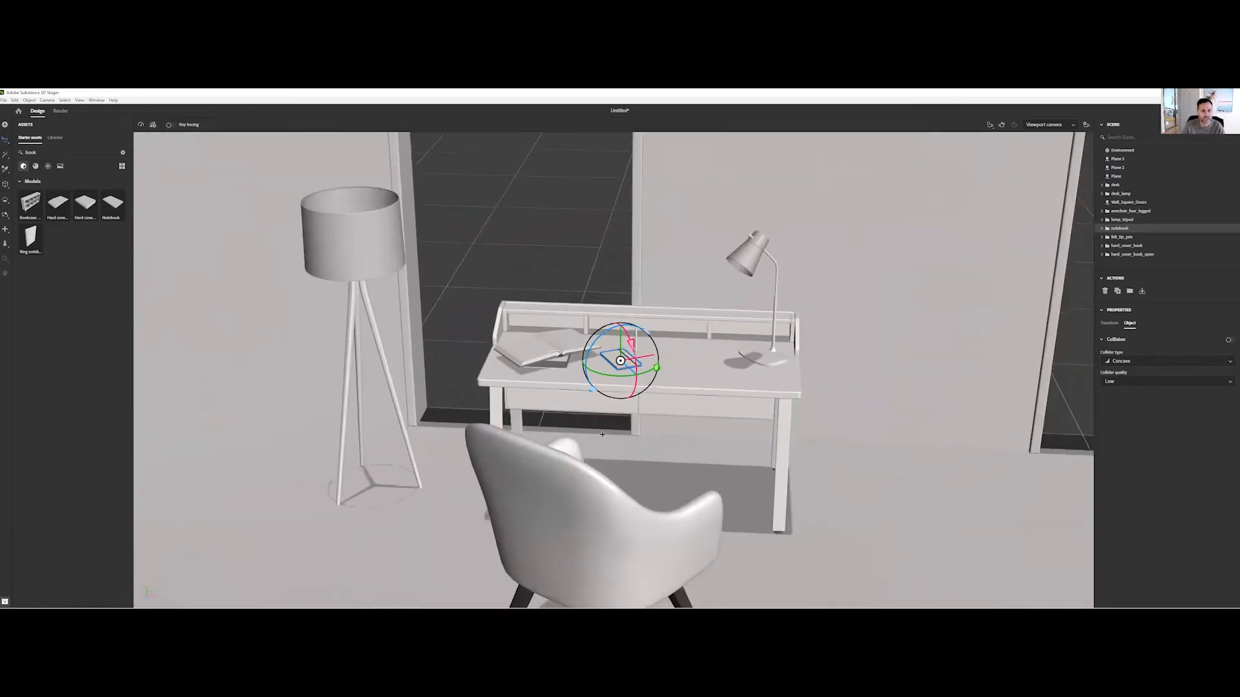
{"action": "middle_click_drag", "start_coordinate": [627, 390], "coordinate": [667, 473]}
{"action": "scroll", "coordinate": [666, 472], "scroll_direction": "down", "scroll_amount": 5}
{"action": "right_click_drag", "start_coordinate": [667, 470], "coordinate": [700, 452]}
{"action": "middle_click_drag", "start_coordinate": [762, 420], "coordinate": [385, 367]}
{"action": "right_click_drag", "start_coordinate": [385, 367], "coordinate": [413, 379]}
{"action": "scroll", "coordinate": [426, 374], "scroll_direction": "up", "scroll_amount": 2}
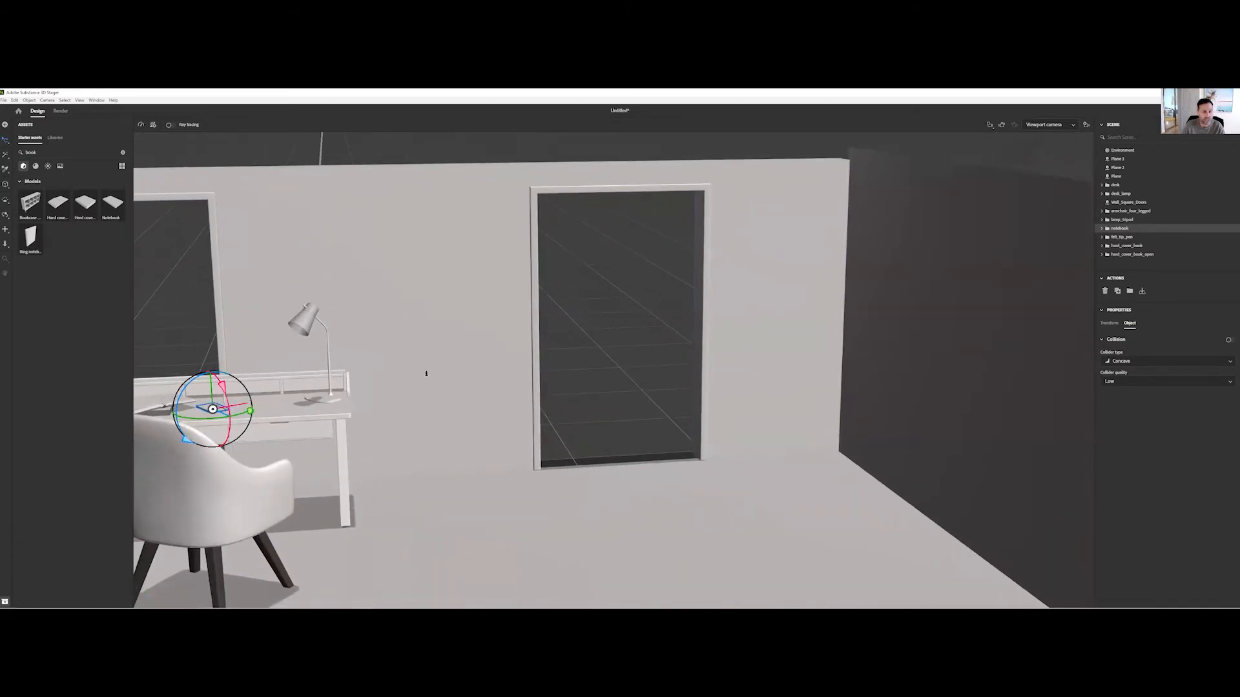
{"action": "left_click", "coordinate": [5, 186]}
{"action": "right_click_drag", "start_coordinate": [543, 402], "coordinate": [565, 352]}
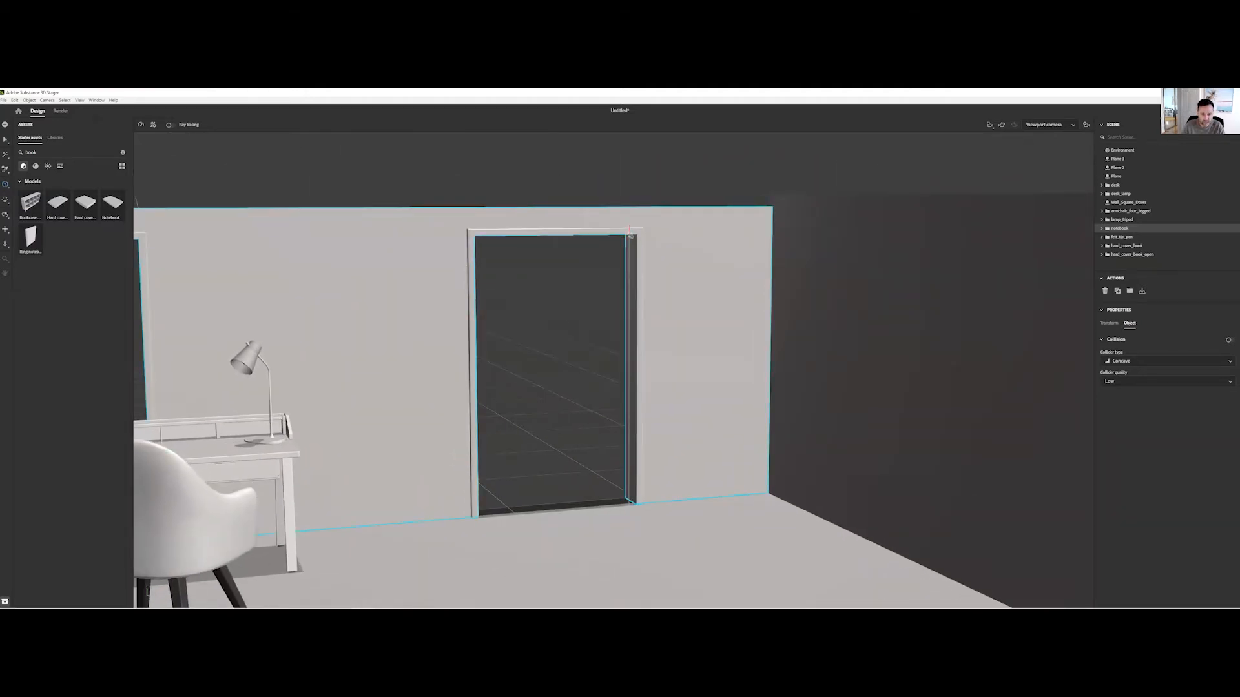
{"action": "mouse_move", "coordinate": [628, 240]}
{"action": "left_mouse_down"}
{"action": "mouse_move", "coordinate": [629, 507]}
{"action": "mouse_move", "coordinate": [487, 495]}
{"action": "left_mouse_up"}
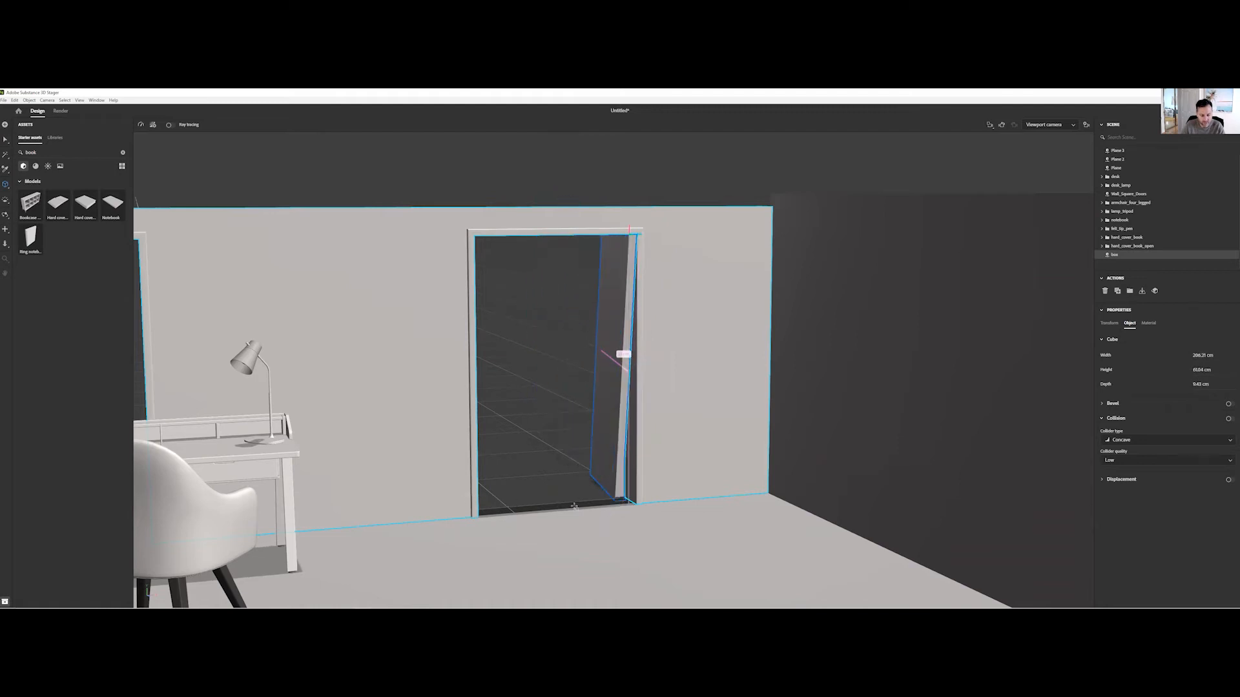
{"action": "key", "text": "Escape"}
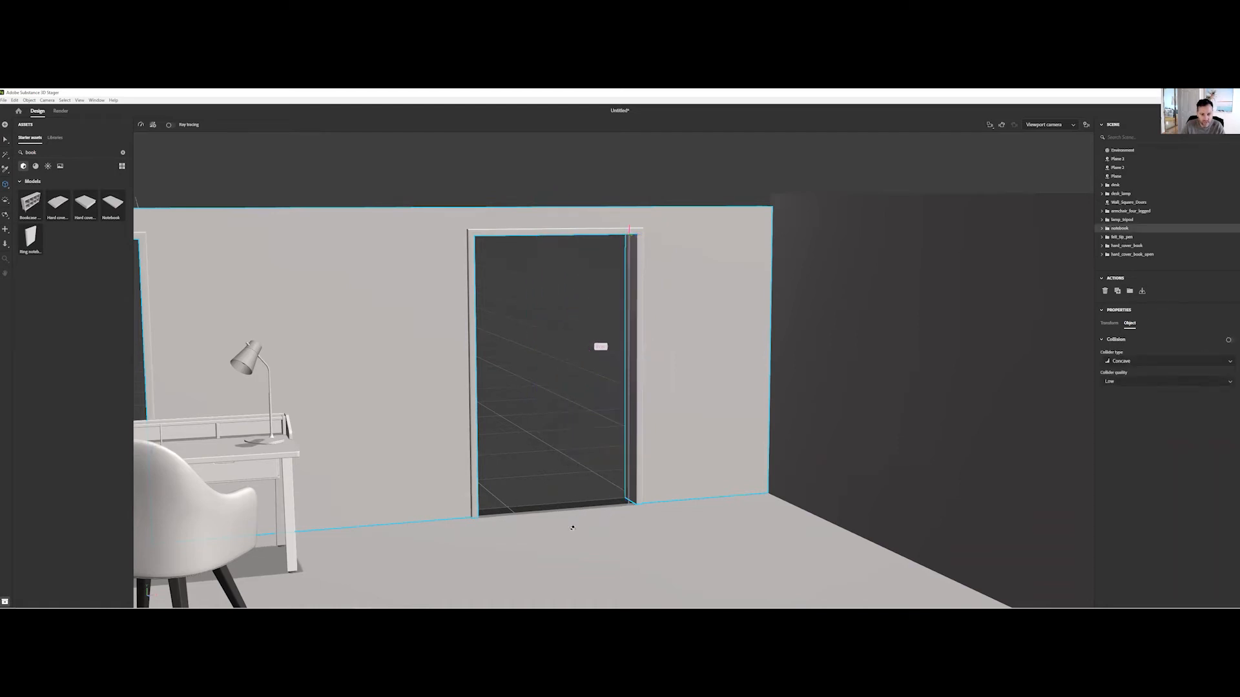
- Draw a thin full-height box along the inner jamb of the doorway nearest the room's corner
{"action": "right_click_drag", "start_coordinate": [557, 472], "coordinate": [665, 494]}
{"action": "middle_click_drag", "start_coordinate": [553, 352], "coordinate": [622, 380]}
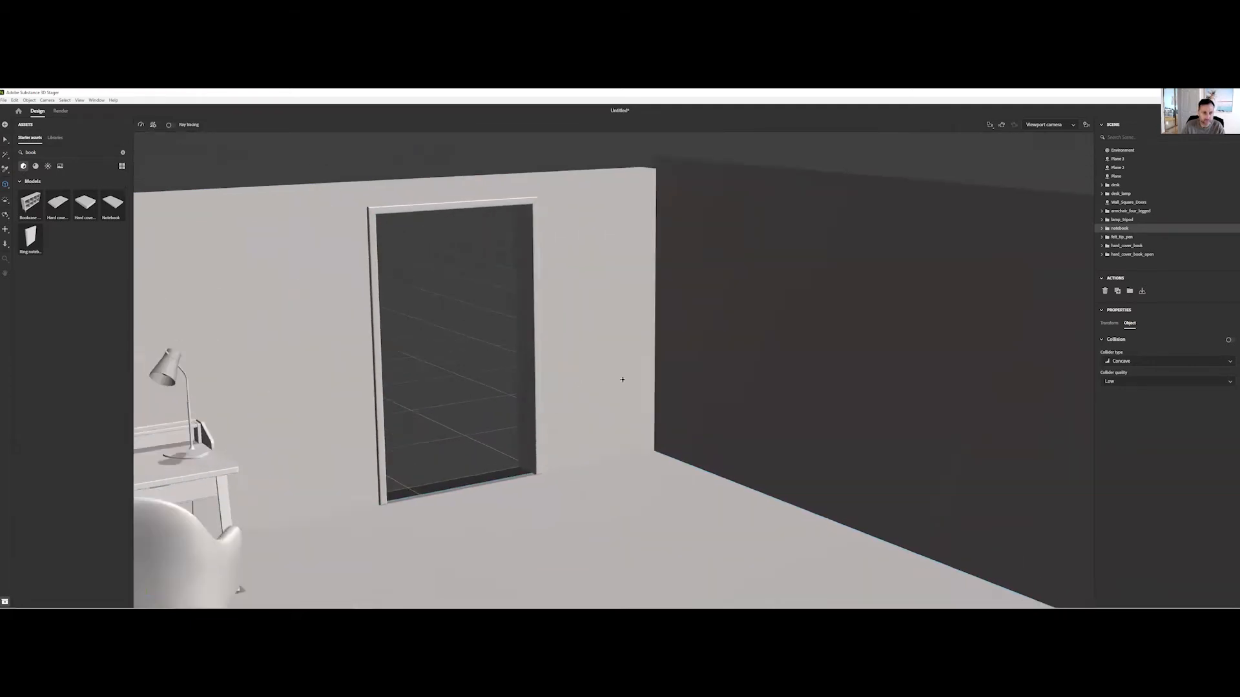
{"action": "scroll", "coordinate": [622, 379], "scroll_direction": "up", "scroll_amount": 5}
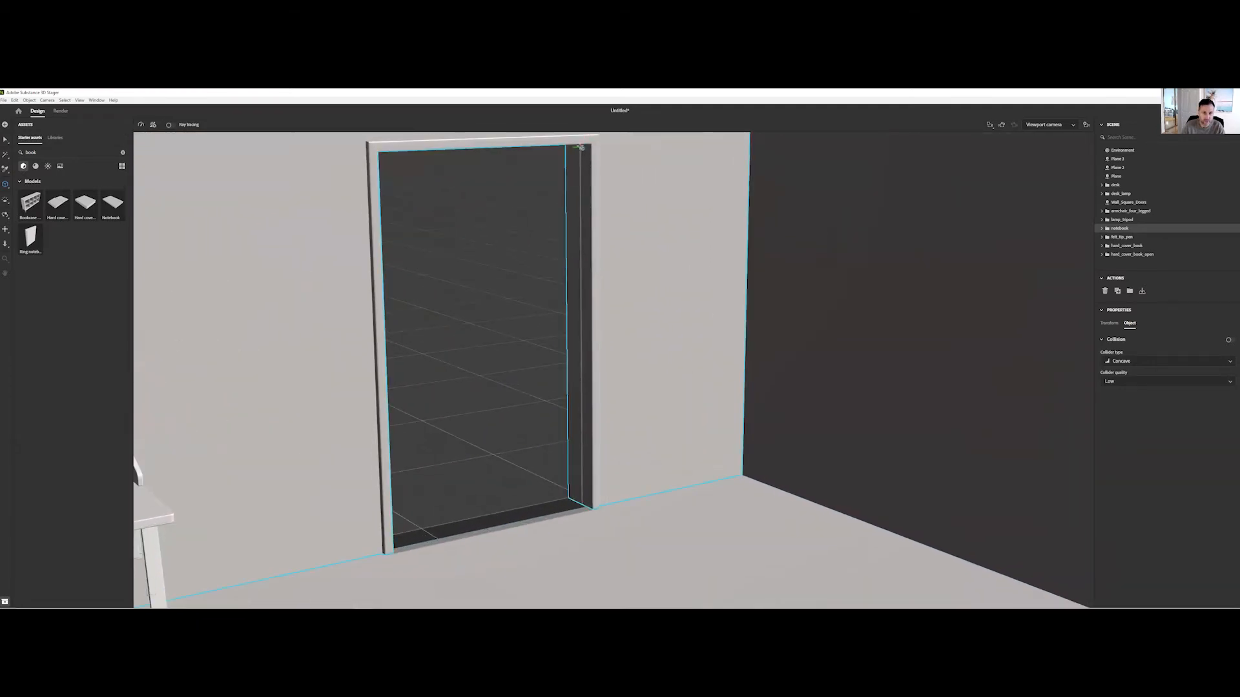
{"action": "mouse_move", "coordinate": [582, 148]}
{"action": "left_mouse_down"}
{"action": "mouse_move", "coordinate": [573, 514]}
{"action": "mouse_move", "coordinate": [579, 503]}
{"action": "left_mouse_up"}
{"action": "left_click", "coordinate": [578, 503]}
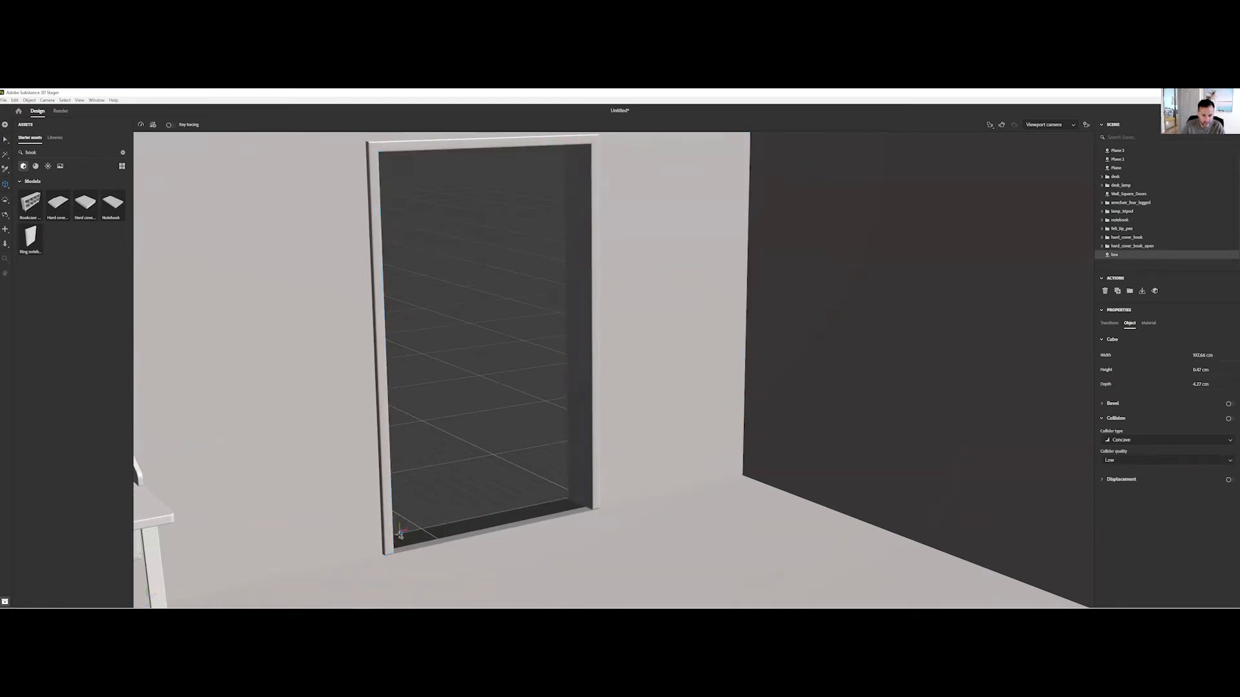
- Try to draw a box along the threshold of the corner doorway, and undo it
{"action": "left_click_drag", "start_coordinate": [396, 541], "coordinate": [577, 499]}
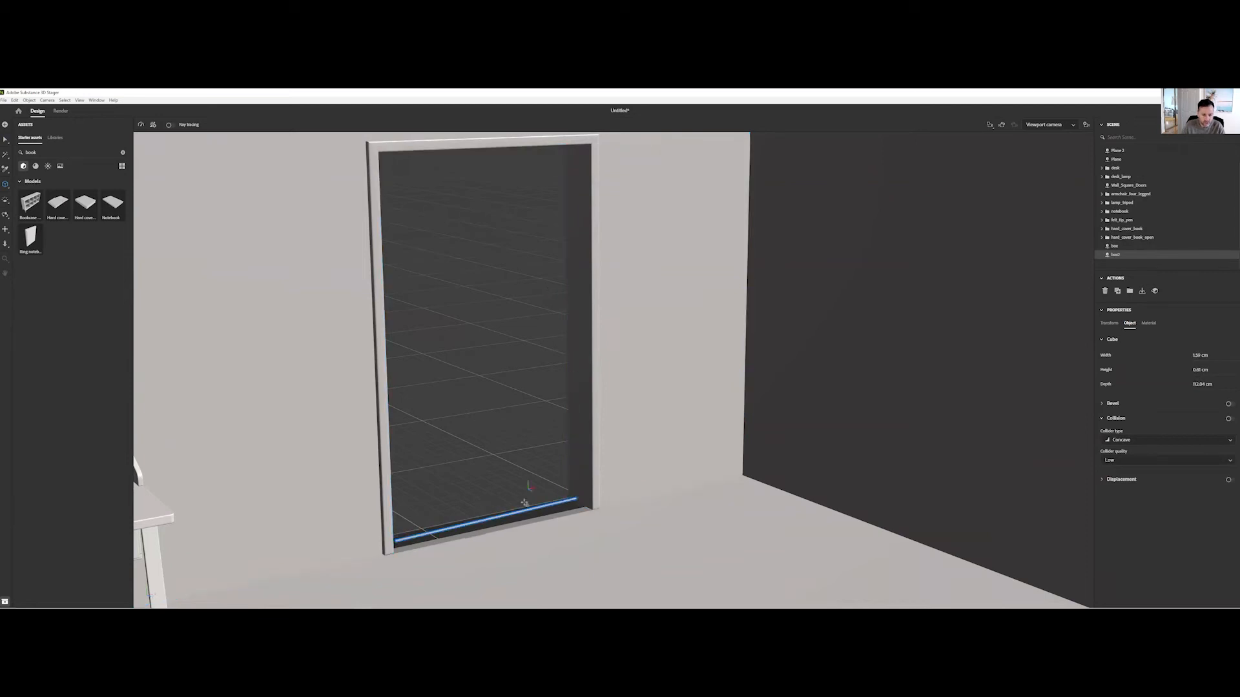
{"action": "mouse_move", "coordinate": [535, 519]}
{"action": "right_mouse_down"}
{"action": "mouse_move", "coordinate": [399, 473]}
{"action": "mouse_move", "coordinate": [478, 512]}
{"action": "right_mouse_up"}
{"action": "key", "text": "ctrl+z"}
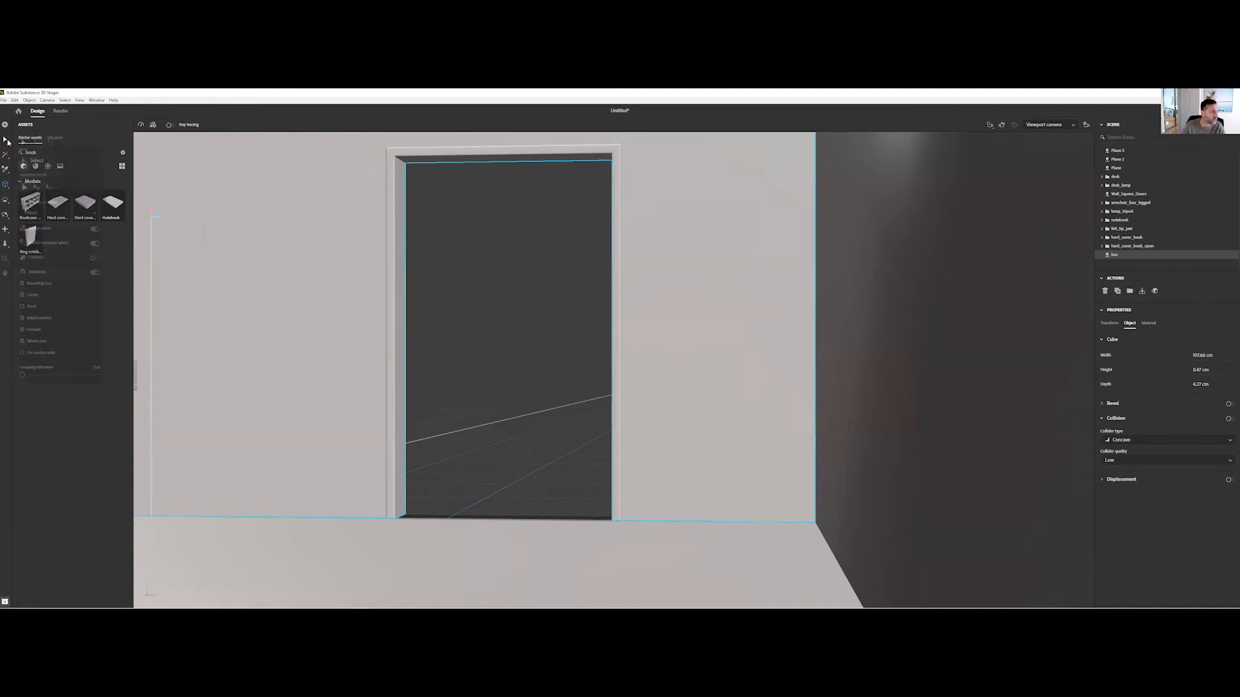
- Toggle Partial marquee select, try again to draw a box across the corner doorway's opening, and undo the box
{"action": "left_click", "coordinate": [7, 140]}
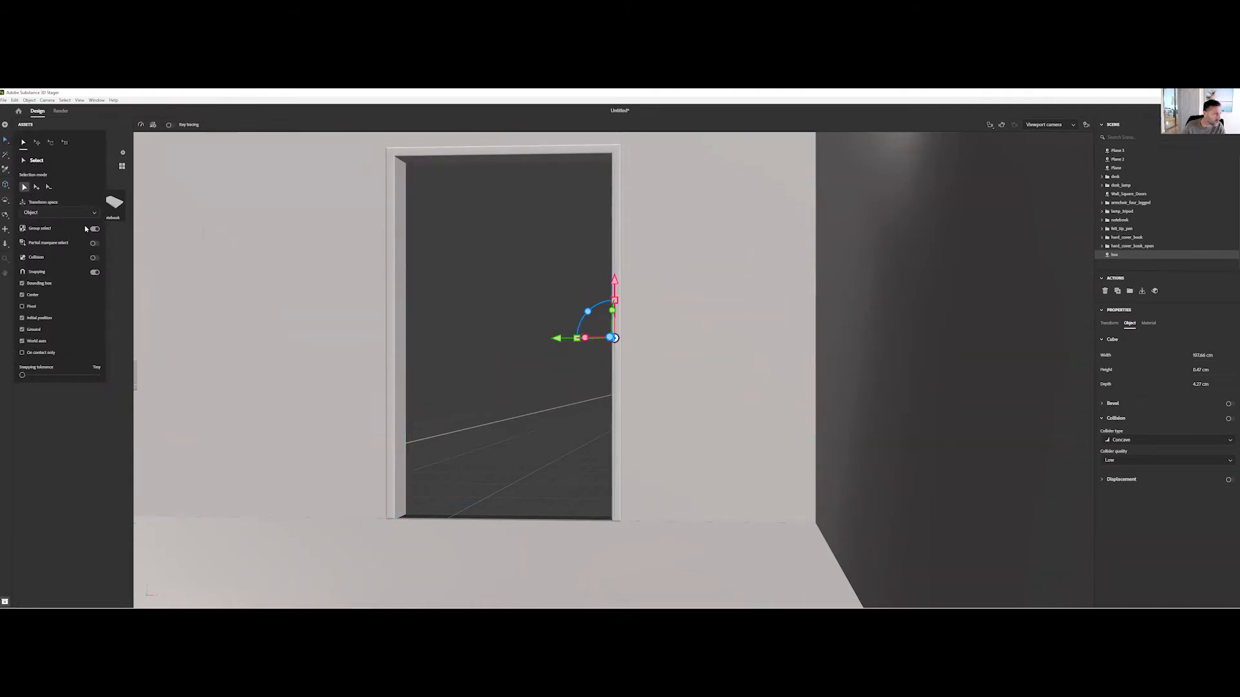
{"action": "left_click", "coordinate": [93, 244]}
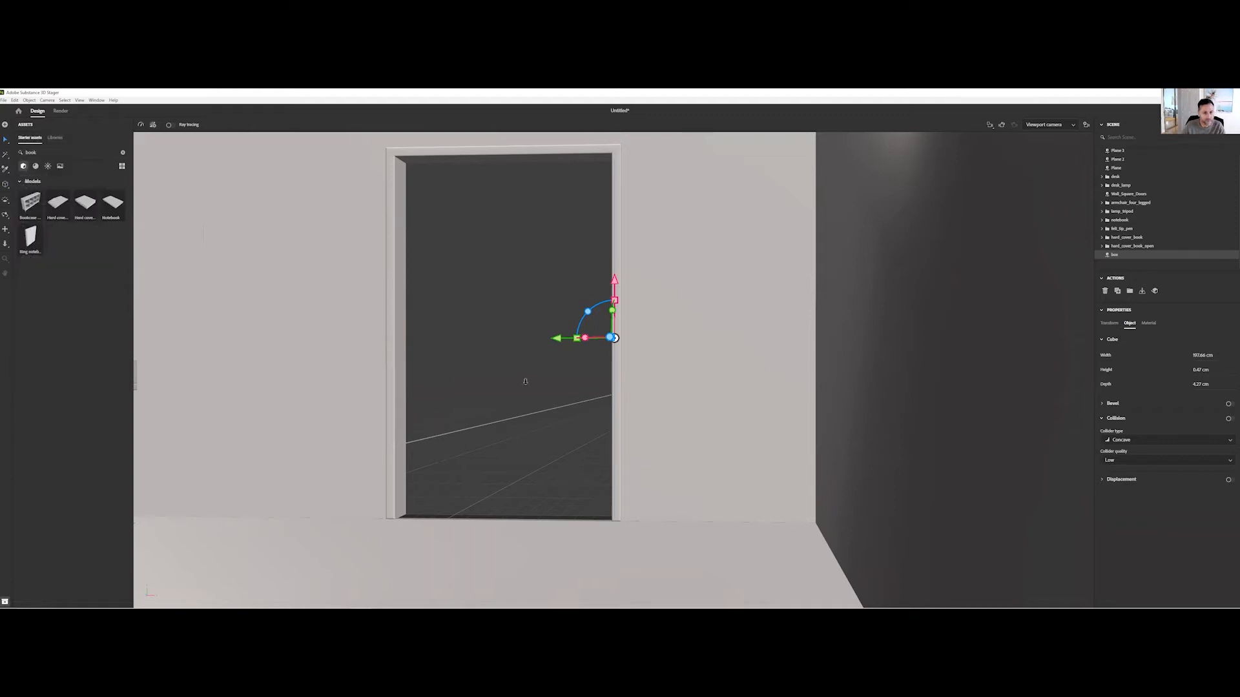
{"action": "left_click", "coordinate": [5, 186]}
{"action": "mouse_move", "coordinate": [489, 470]}
{"action": "left_mouse_down"}
{"action": "mouse_move", "coordinate": [443, 478]}
{"action": "mouse_move", "coordinate": [487, 482]}
{"action": "left_mouse_up"}
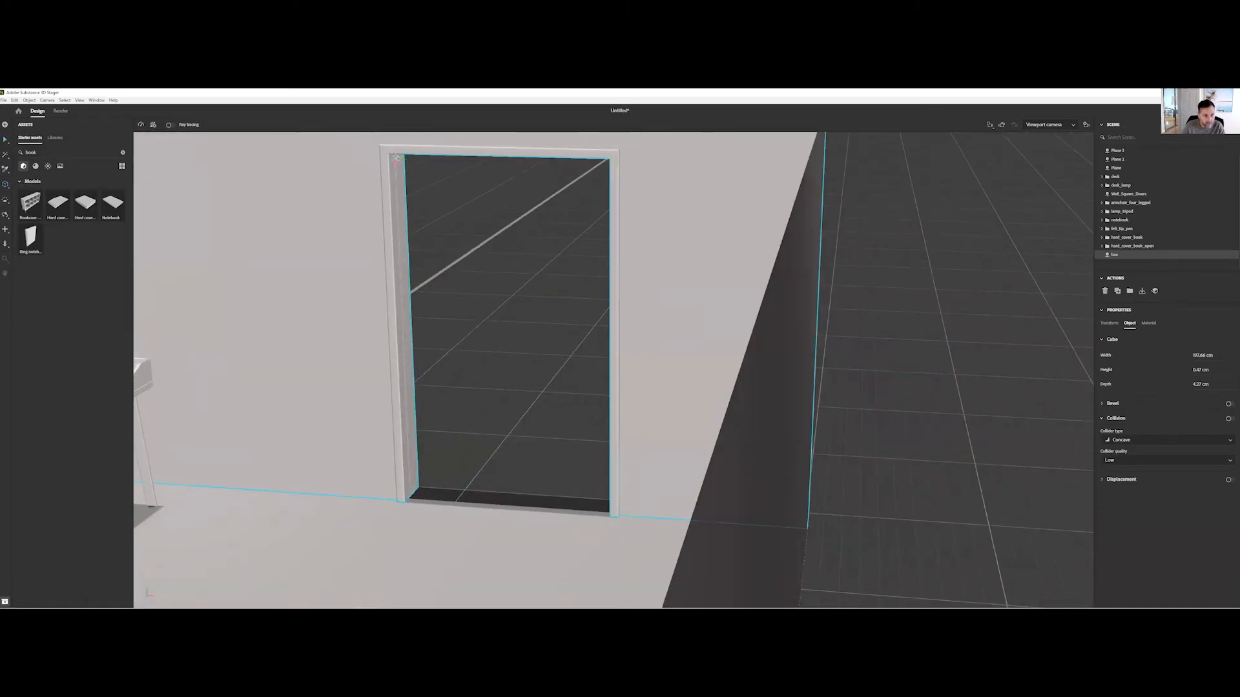
{"action": "left_click_drag", "start_coordinate": [396, 158], "coordinate": [401, 158]}
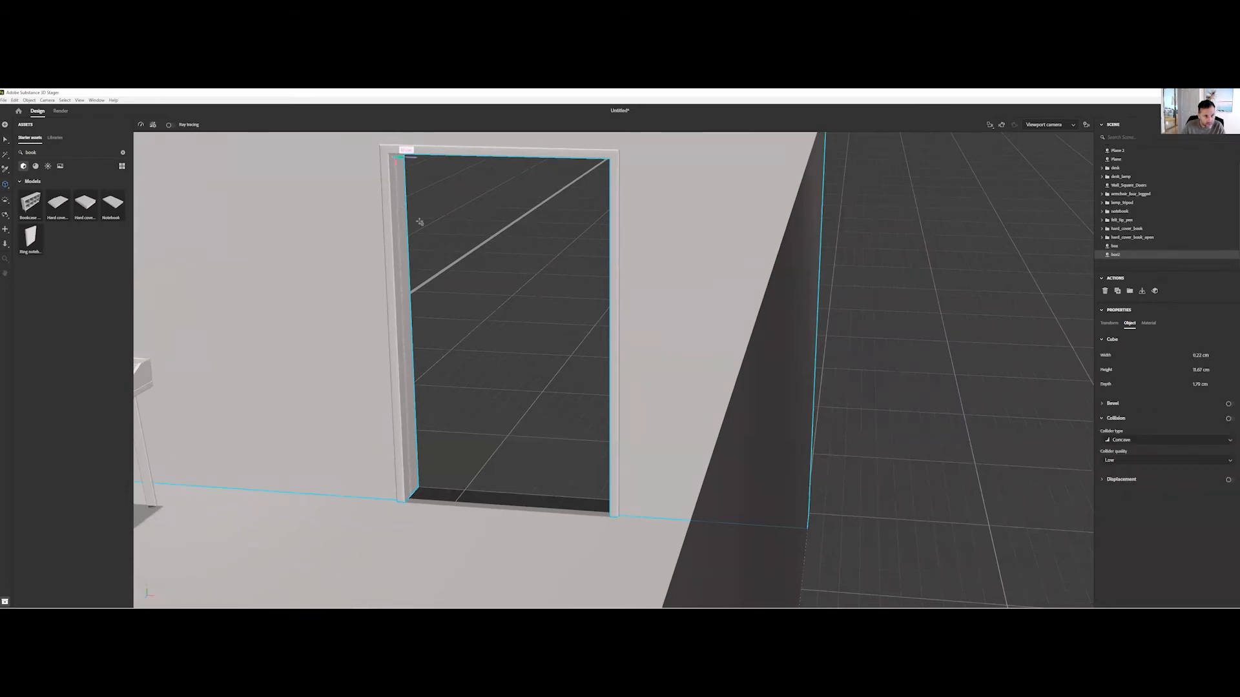
{"action": "left_click", "coordinate": [608, 165]}
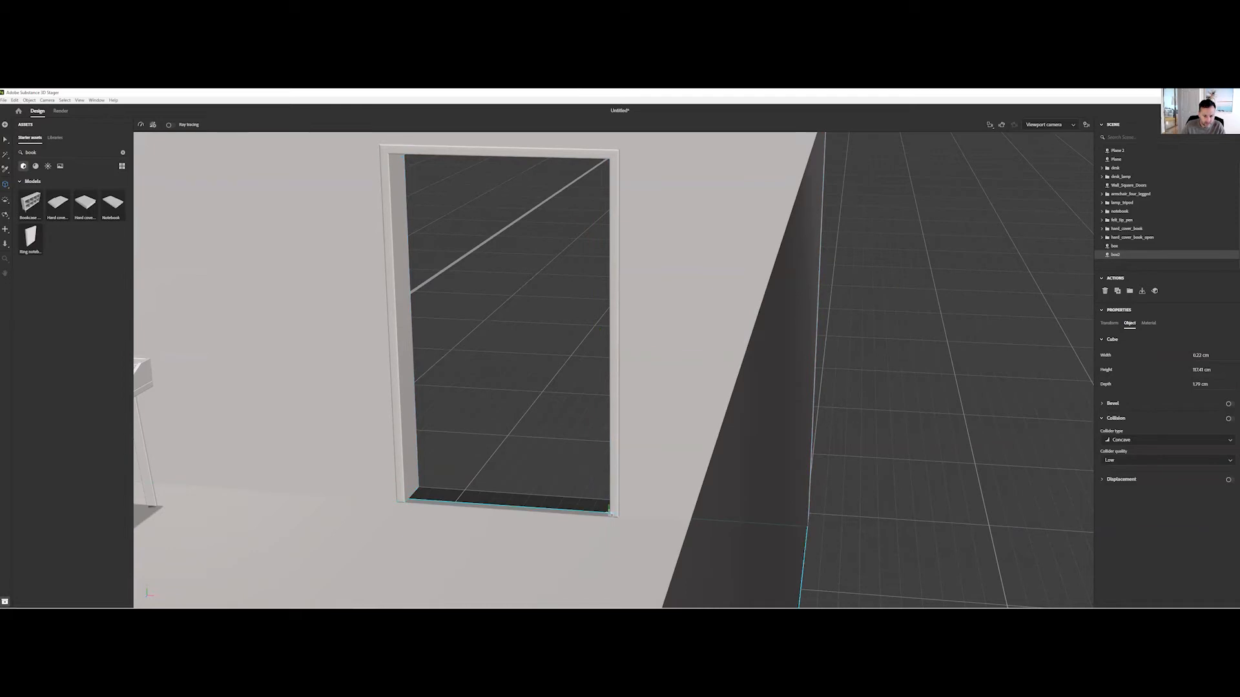
{"action": "right_click_drag", "start_coordinate": [536, 445], "coordinate": [493, 386]}
{"action": "key", "text": "ctrl+z"}
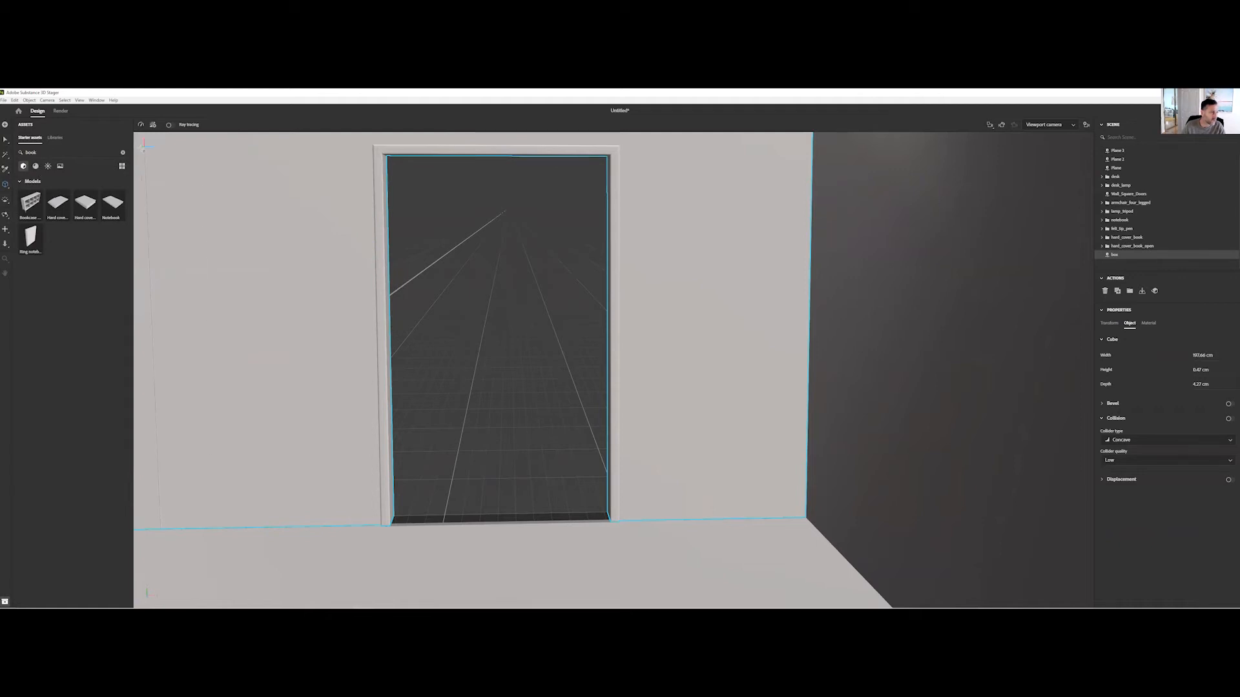
- Clear the asset search, add a Plane to the scene and move it onto the threshold of the corner doorway
{"action": "left_click", "coordinate": [122, 152]}
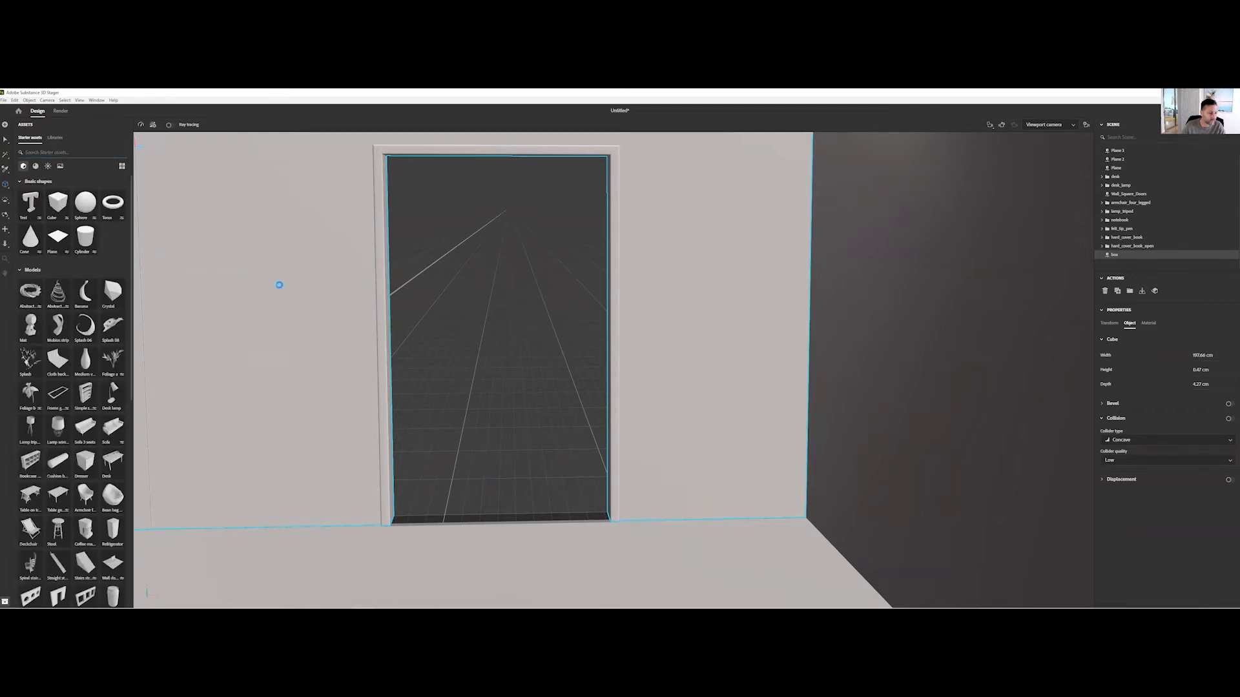
{"action": "scroll", "coordinate": [591, 391], "scroll_direction": "down", "scroll_amount": 8}
{"action": "right_click_drag", "start_coordinate": [407, 433], "coordinate": [425, 460]}
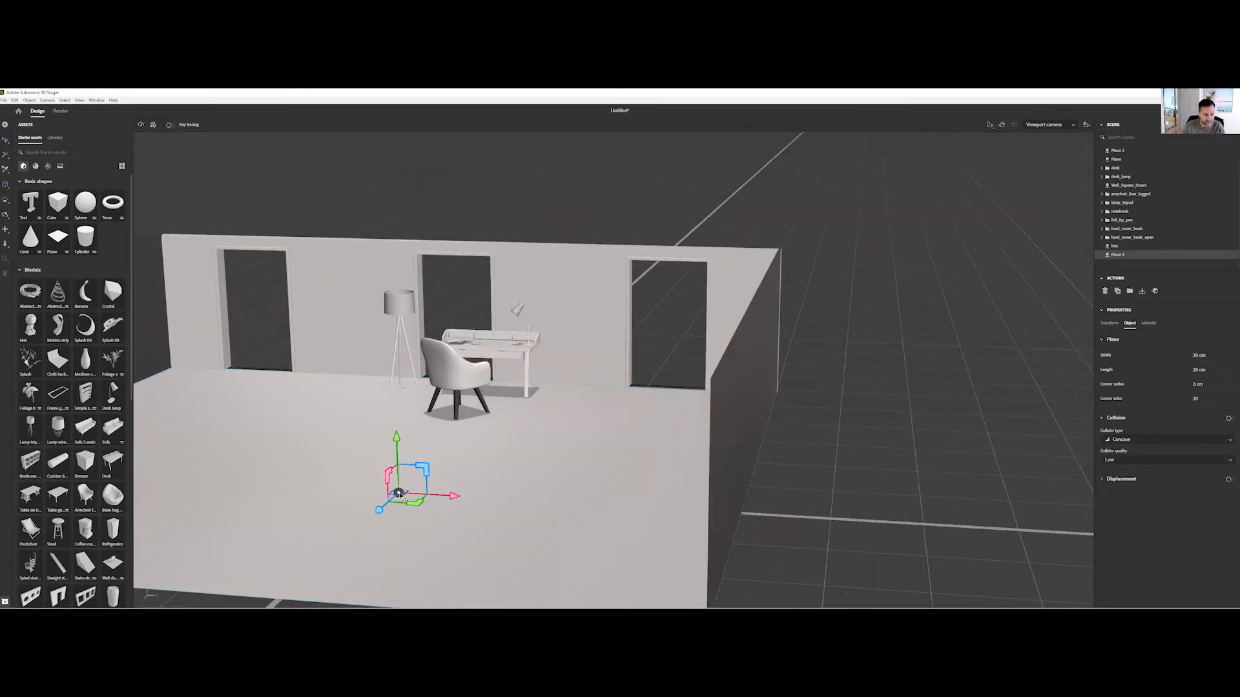
{"action": "left_click_drag", "start_coordinate": [399, 495], "coordinate": [666, 388]}
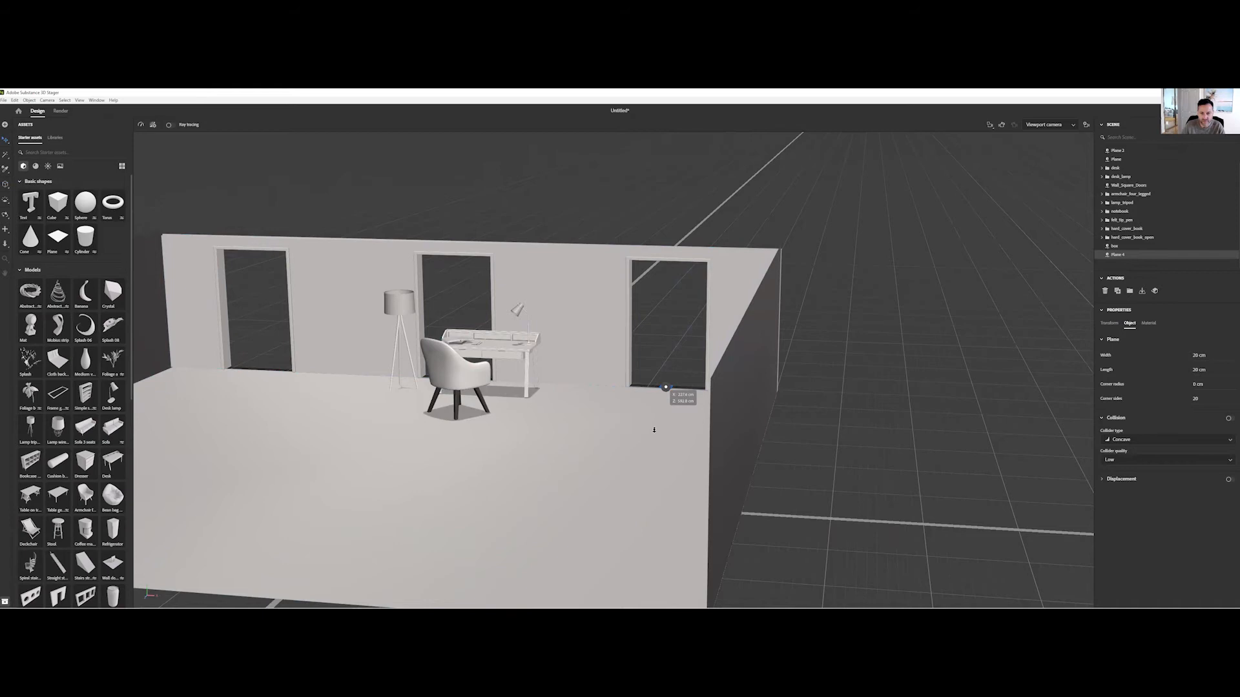
- Rotate the plane so that it stands upright in the corner doorway
{"action": "scroll", "coordinate": [652, 428], "scroll_direction": "up", "scroll_amount": 5}
{"action": "right_click_drag", "start_coordinate": [739, 443], "coordinate": [689, 476]}
{"action": "scroll", "coordinate": [689, 477], "scroll_direction": "up", "scroll_amount": 5}
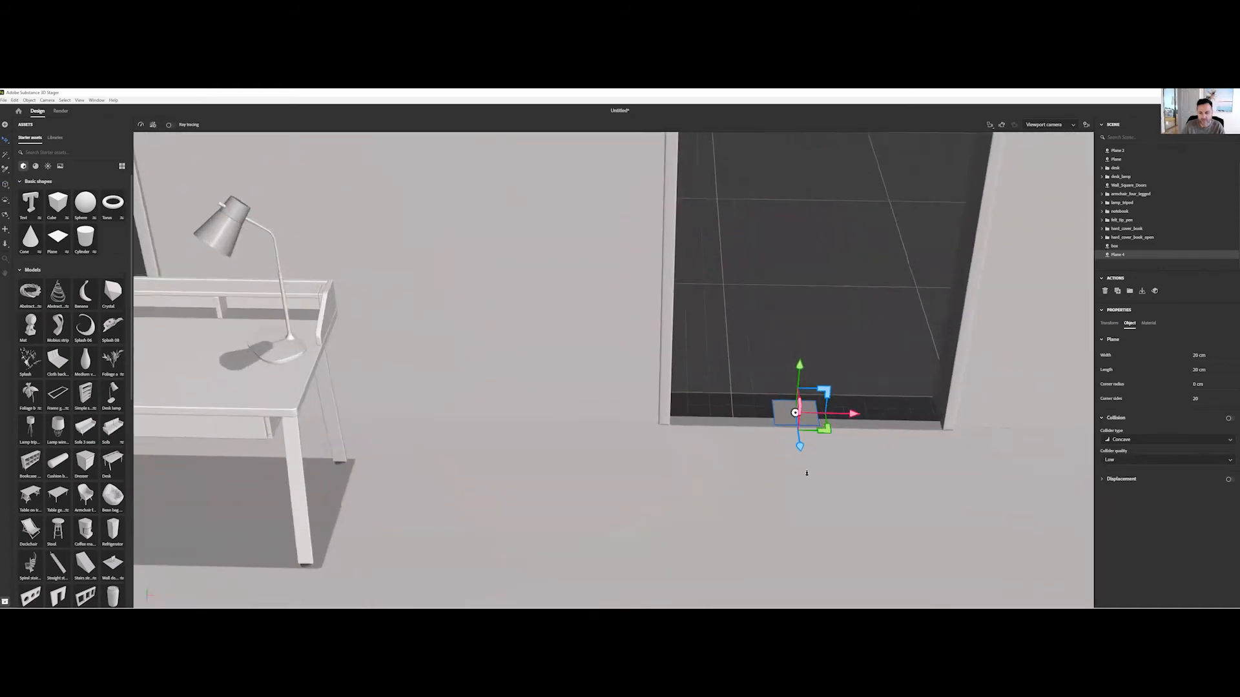
{"action": "key", "text": "r"}
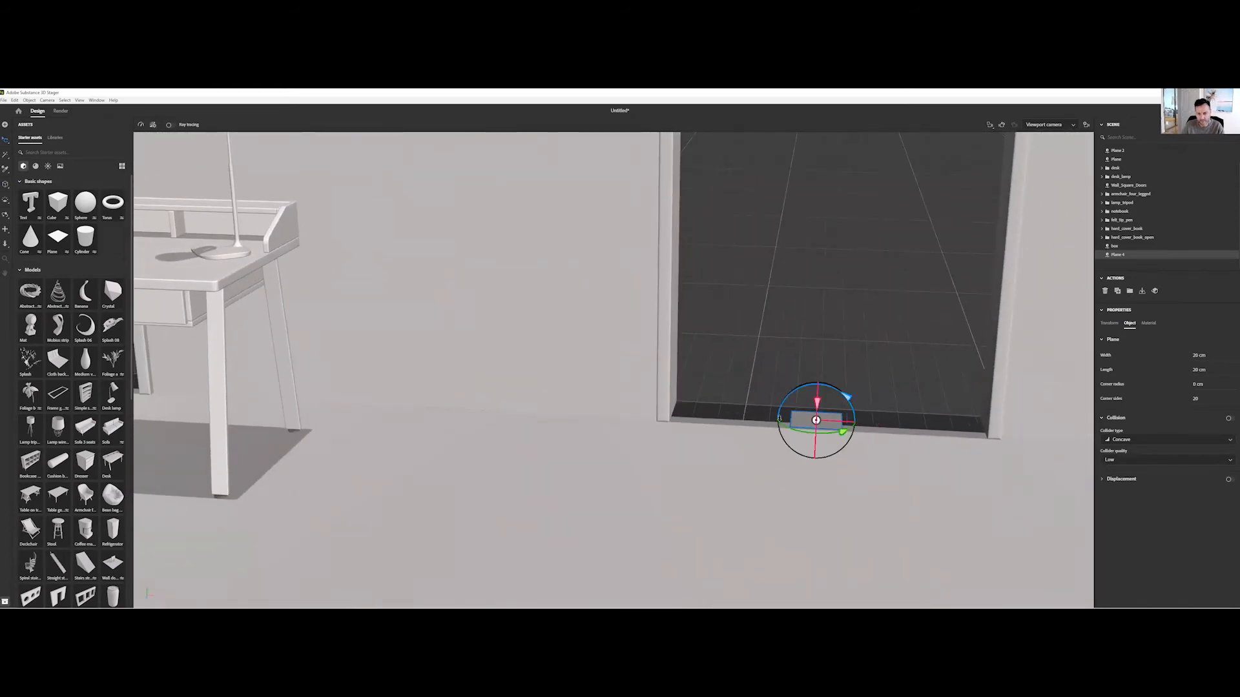
{"action": "left_click_drag", "start_coordinate": [816, 421], "coordinate": [811, 524]}
{"action": "mouse_move", "coordinate": [771, 446]}
{"action": "right_mouse_down"}
{"action": "mouse_move", "coordinate": [963, 463]}
{"action": "mouse_move", "coordinate": [781, 450]}
{"action": "right_mouse_up"}
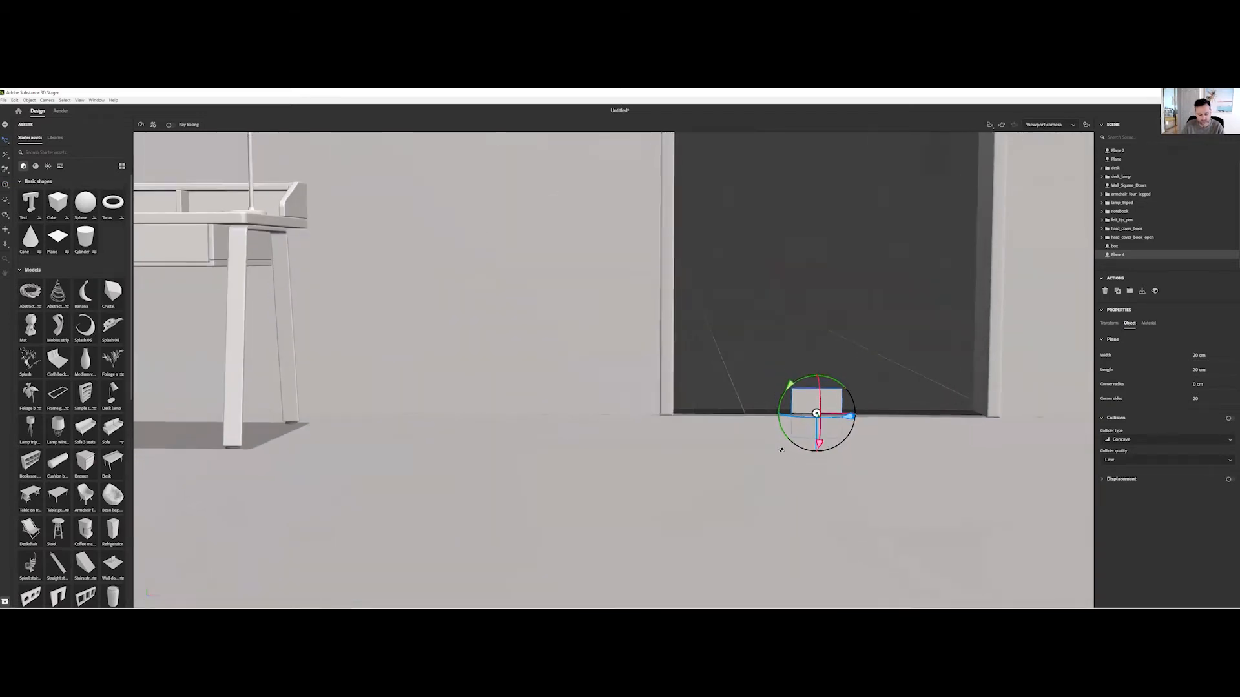
- Scale the upright plane in width and height to cover the corner doorway's opening
{"action": "key", "text": "w"}
{"action": "left_click_drag", "start_coordinate": [833, 435], "coordinate": [942, 534]}
{"action": "left_click_drag", "start_coordinate": [816, 463], "coordinate": [812, 522]}
{"action": "scroll", "coordinate": [822, 457], "scroll_direction": "down", "scroll_amount": 5}
{"action": "middle_click_drag", "start_coordinate": [822, 457], "coordinate": [811, 518]}
{"action": "left_click_drag", "start_coordinate": [715, 509], "coordinate": [719, 550]}
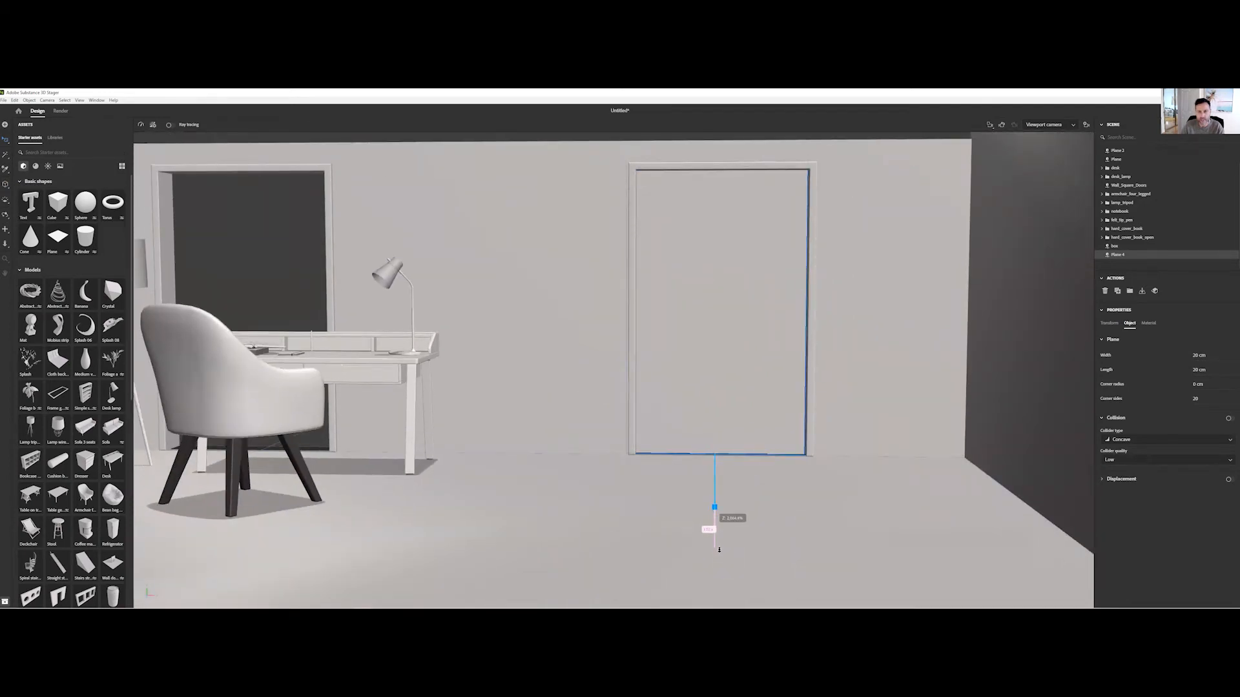
{"action": "left_click_drag", "start_coordinate": [634, 455], "coordinate": [633, 455]}
- Shorten the plane that extends below the floor and raise it to fit inside the door frame
{"action": "right_click_drag", "start_coordinate": [629, 455], "coordinate": [747, 501]}
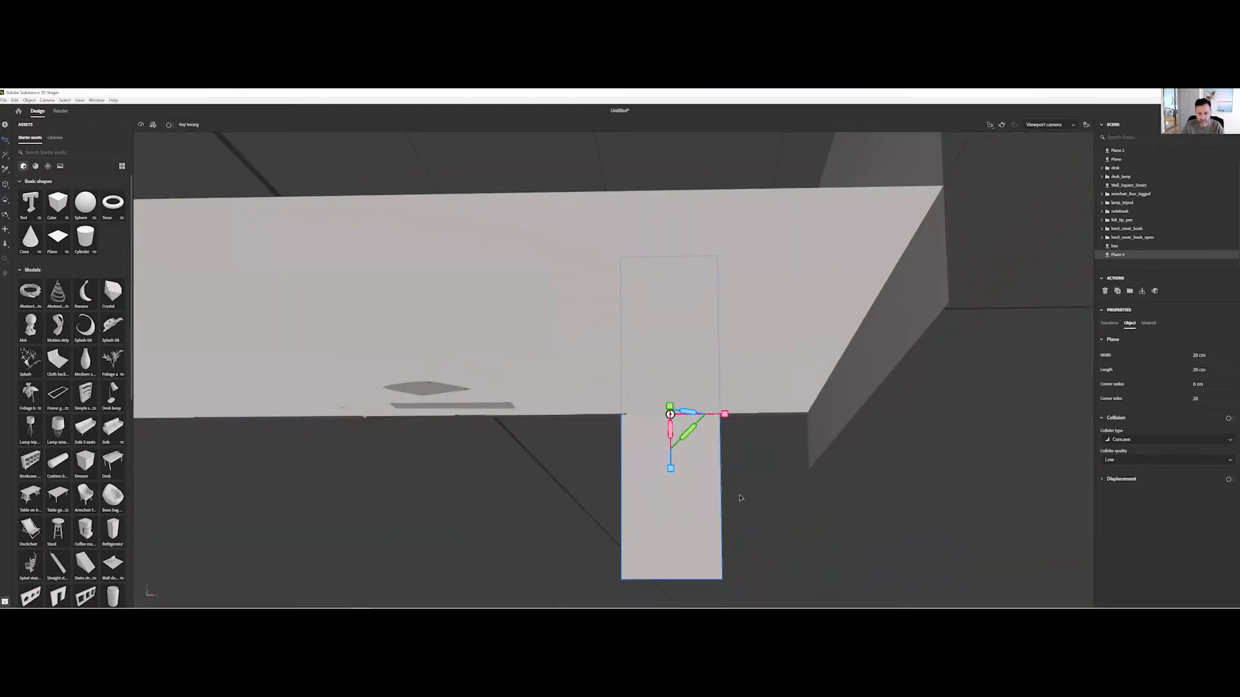
{"action": "left_click_drag", "start_coordinate": [670, 469], "coordinate": [672, 385]}
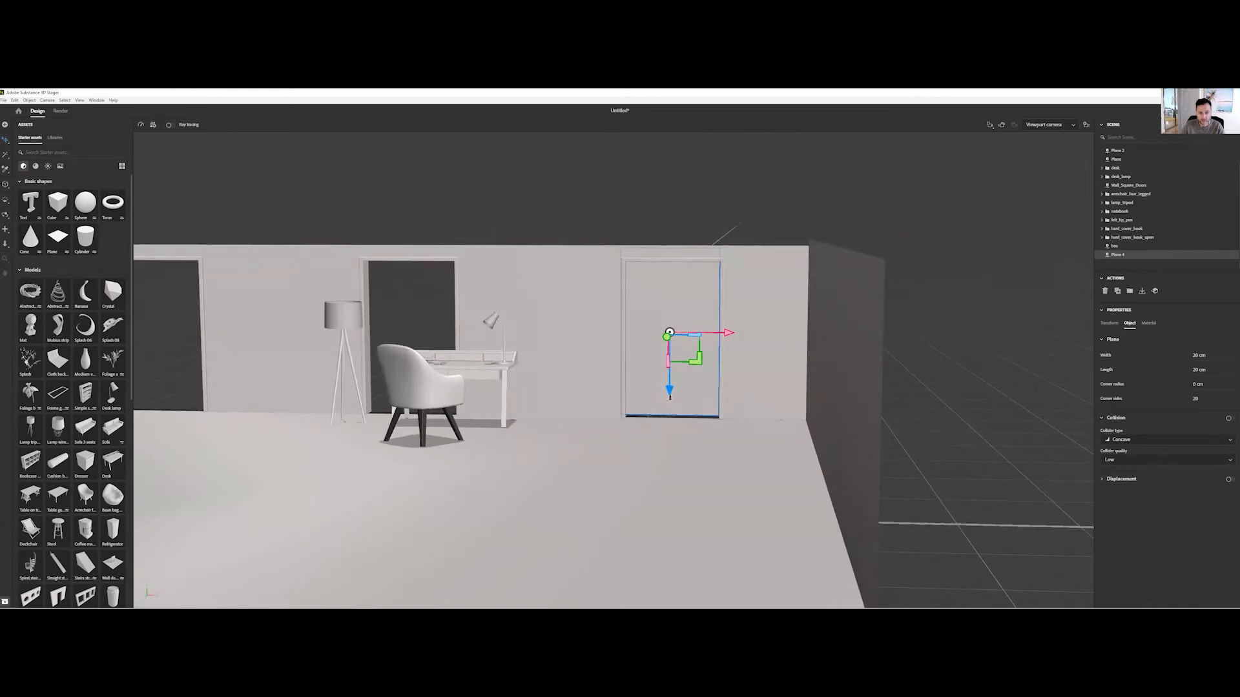
{"action": "left_click_drag", "start_coordinate": [670, 396], "coordinate": [670, 395]}
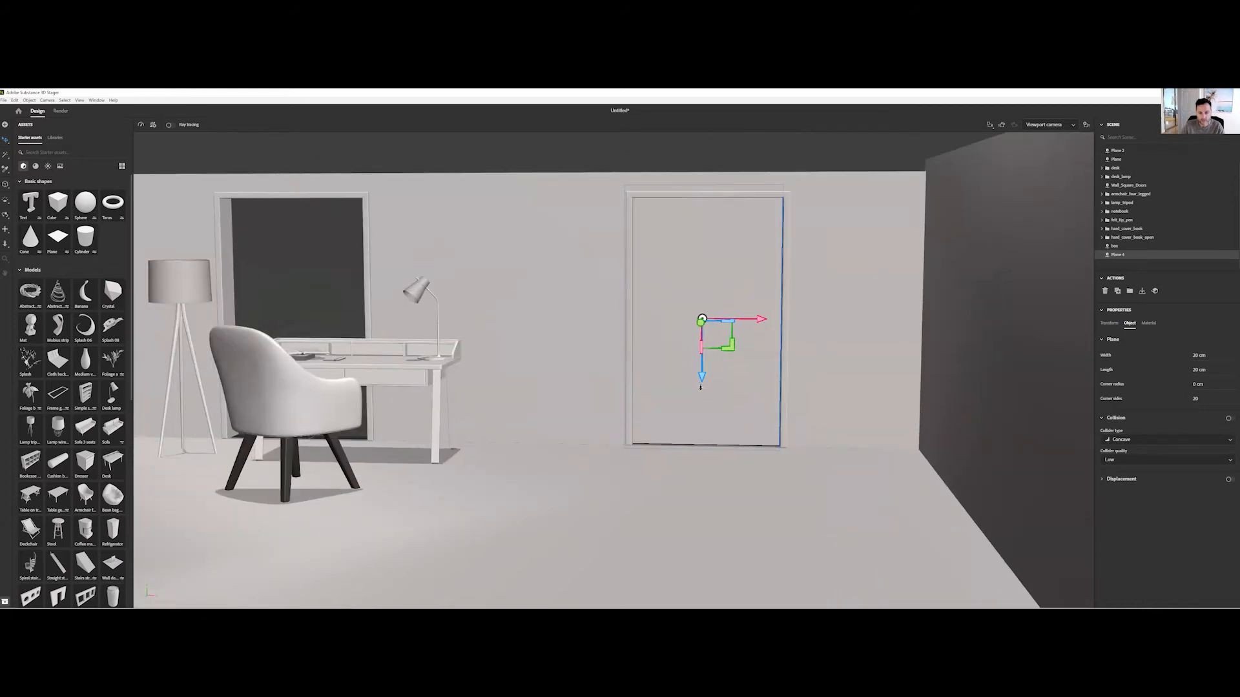
{"action": "left_click_drag", "start_coordinate": [702, 380], "coordinate": [702, 381]}
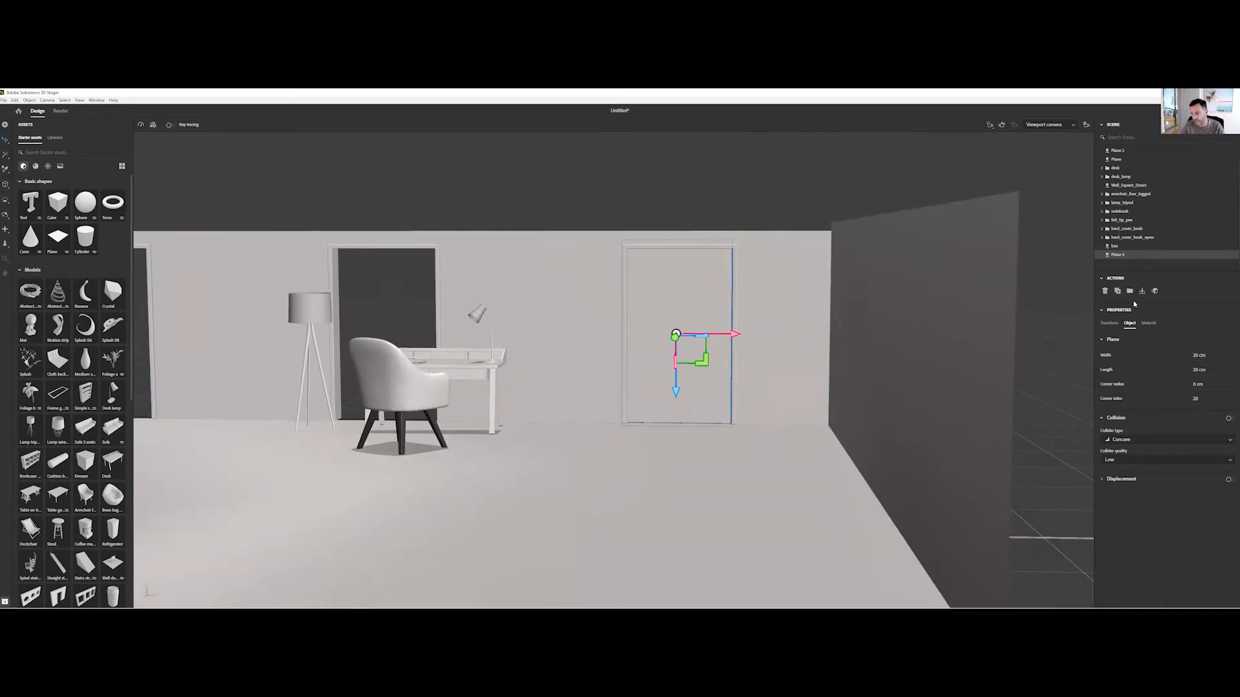
- Turn the plane's material into glass by setting translucency to 1 and raising the index of refraction
{"action": "left_click", "coordinate": [1148, 323]}
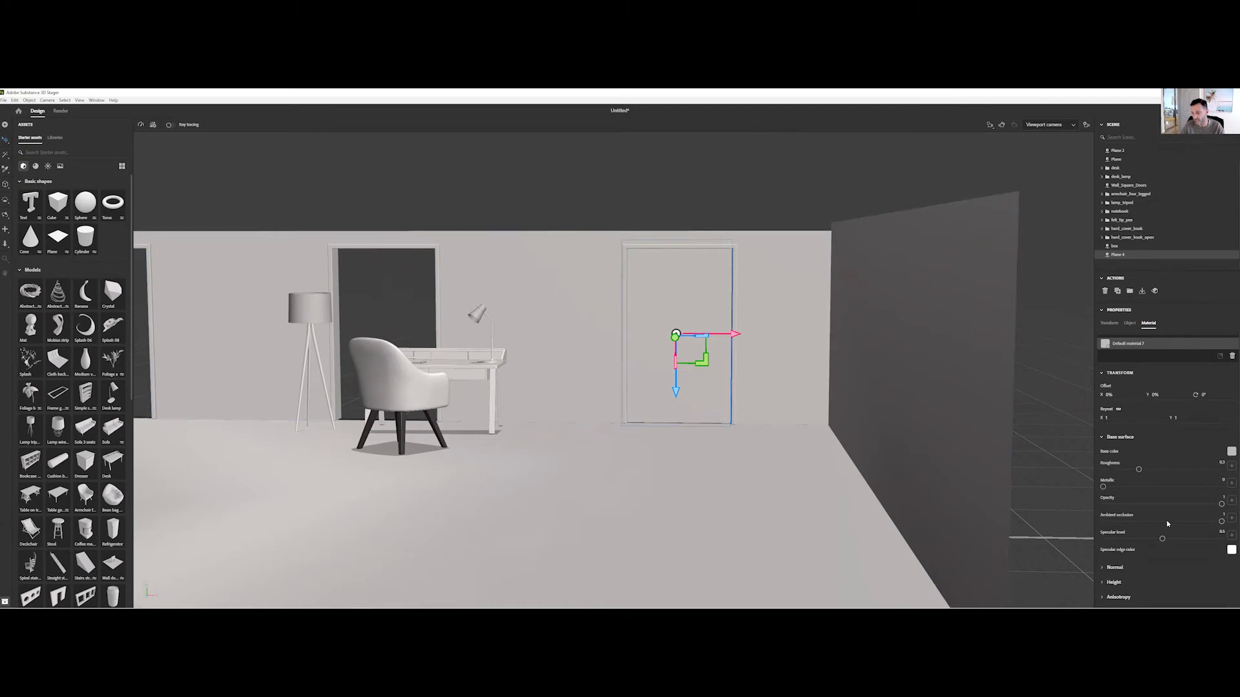
{"action": "scroll", "coordinate": [1167, 523], "scroll_direction": "down", "scroll_amount": 2}
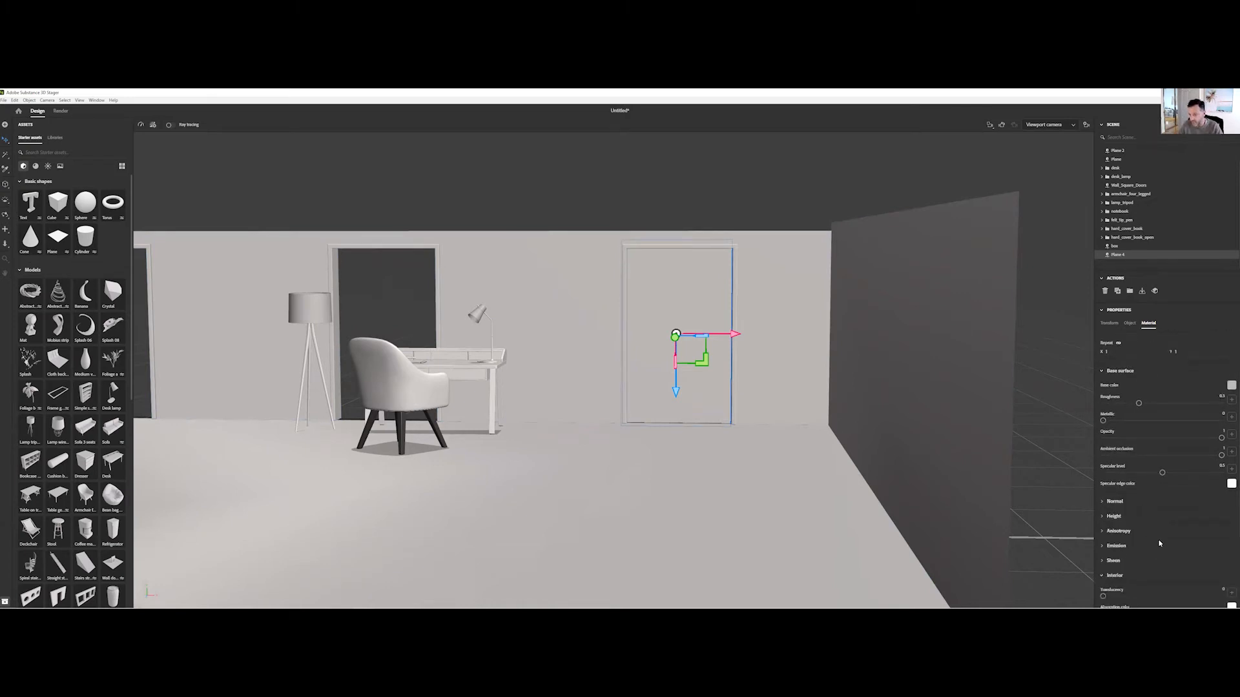
{"action": "left_click", "coordinate": [1113, 576]}
{"action": "left_click_drag", "start_coordinate": [1104, 476], "coordinate": [1221, 478]}
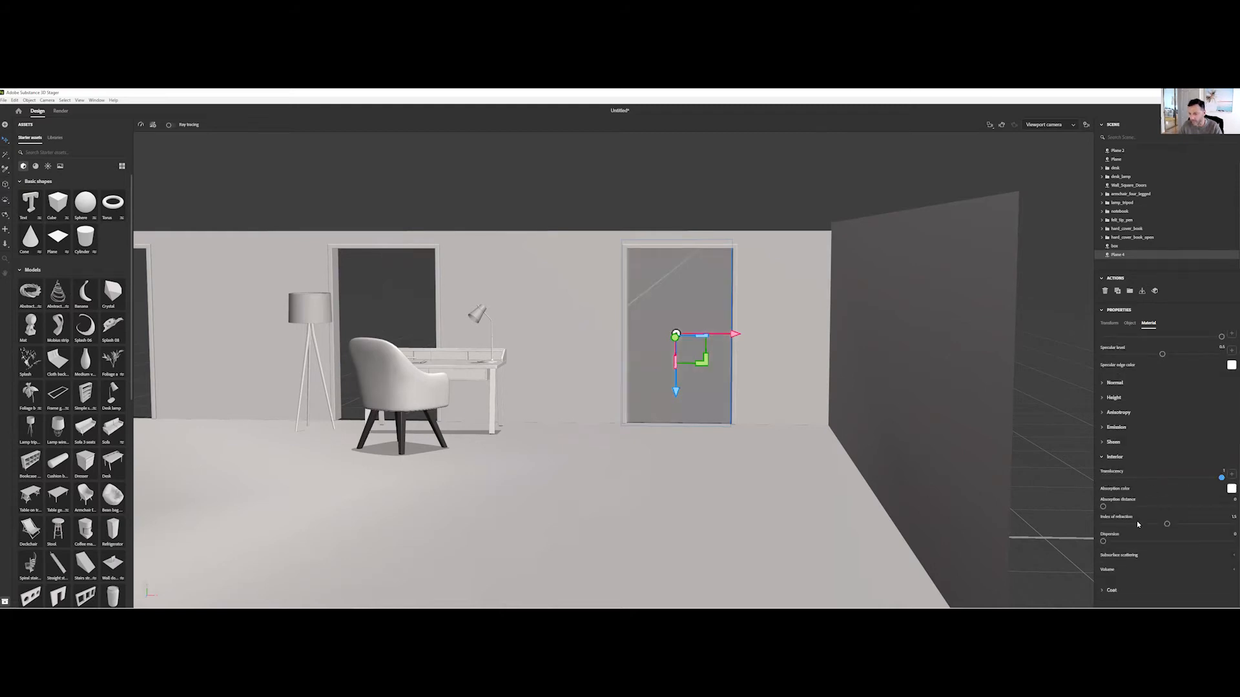
{"action": "left_click_drag", "start_coordinate": [1169, 525], "coordinate": [1199, 525]}
- Duplicate the glass plane along the wall into the middle doorway behind the desk
{"action": "mouse_move", "coordinate": [627, 409]}
{"action": "left_mouse_down", "text": "alt"}
{"action": "mouse_move", "coordinate": [684, 388]}
{"action": "mouse_move", "coordinate": [636, 407]}
{"action": "left_mouse_up", "text": "alt"}
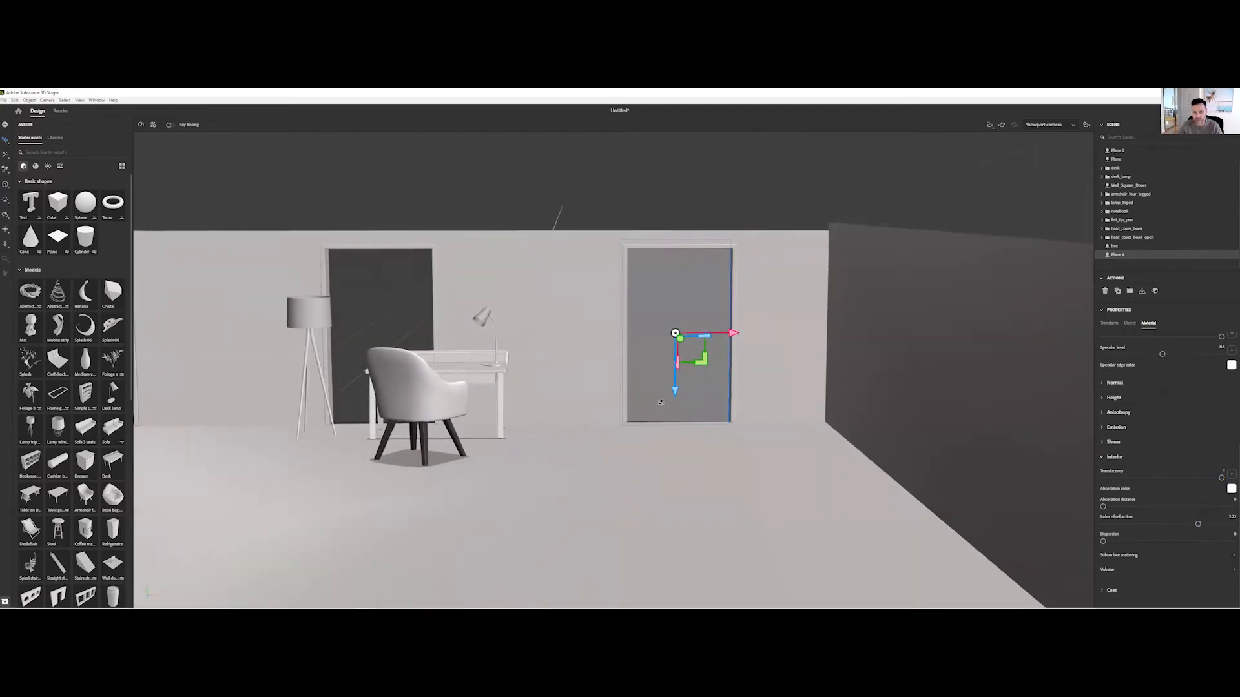
{"action": "right_click_drag", "start_coordinate": [636, 407], "coordinate": [653, 388], "text": "alt"}
{"action": "left_click_drag", "start_coordinate": [652, 388], "coordinate": [667, 388], "text": "alt"}
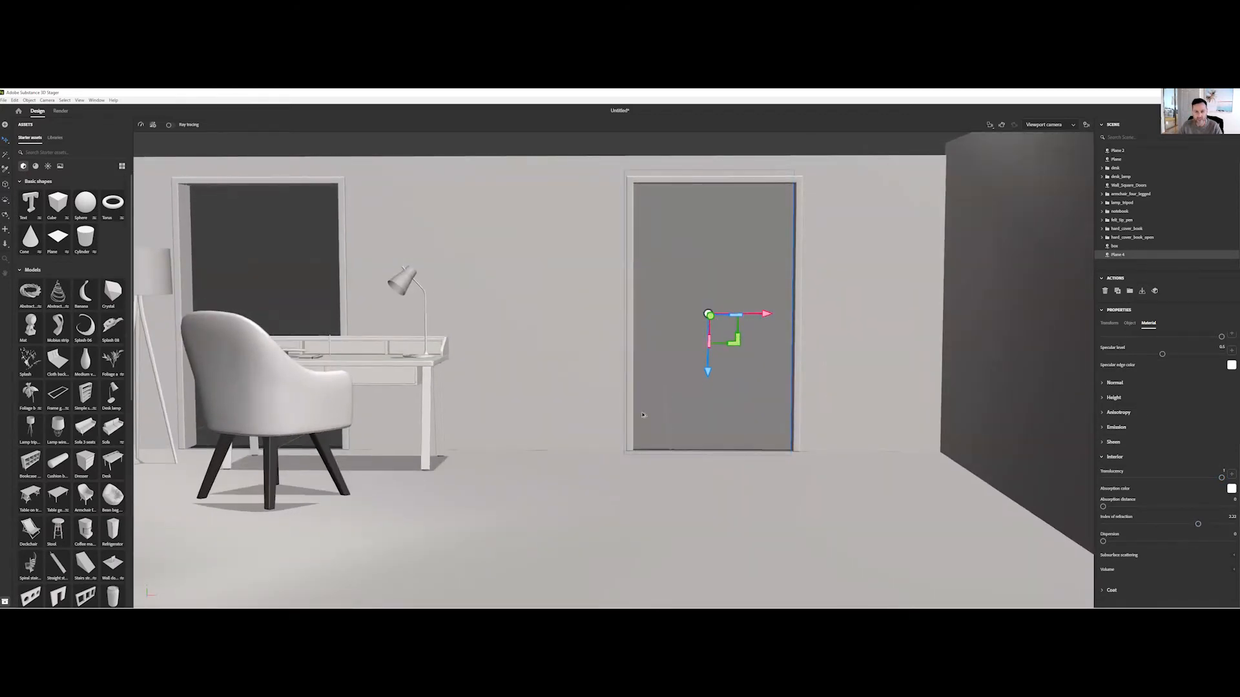
{"action": "left_click_drag", "start_coordinate": [771, 314], "coordinate": [323, 312], "text": "alt"}
{"action": "middle_click_drag", "start_coordinate": [239, 340], "coordinate": [684, 356]}
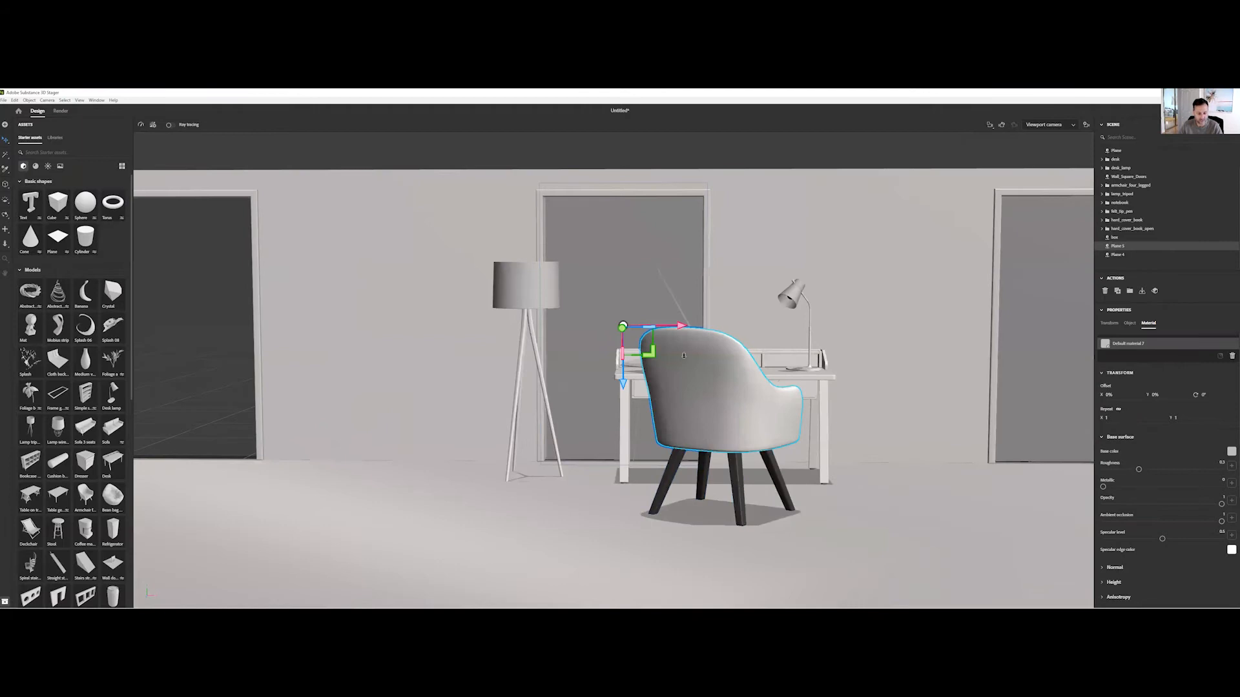
- Duplicate the glass plane along the wall into the remaining open doorway beyond the tripod lamp
{"action": "left_click_drag", "start_coordinate": [679, 325], "coordinate": [235, 321], "text": "alt"}
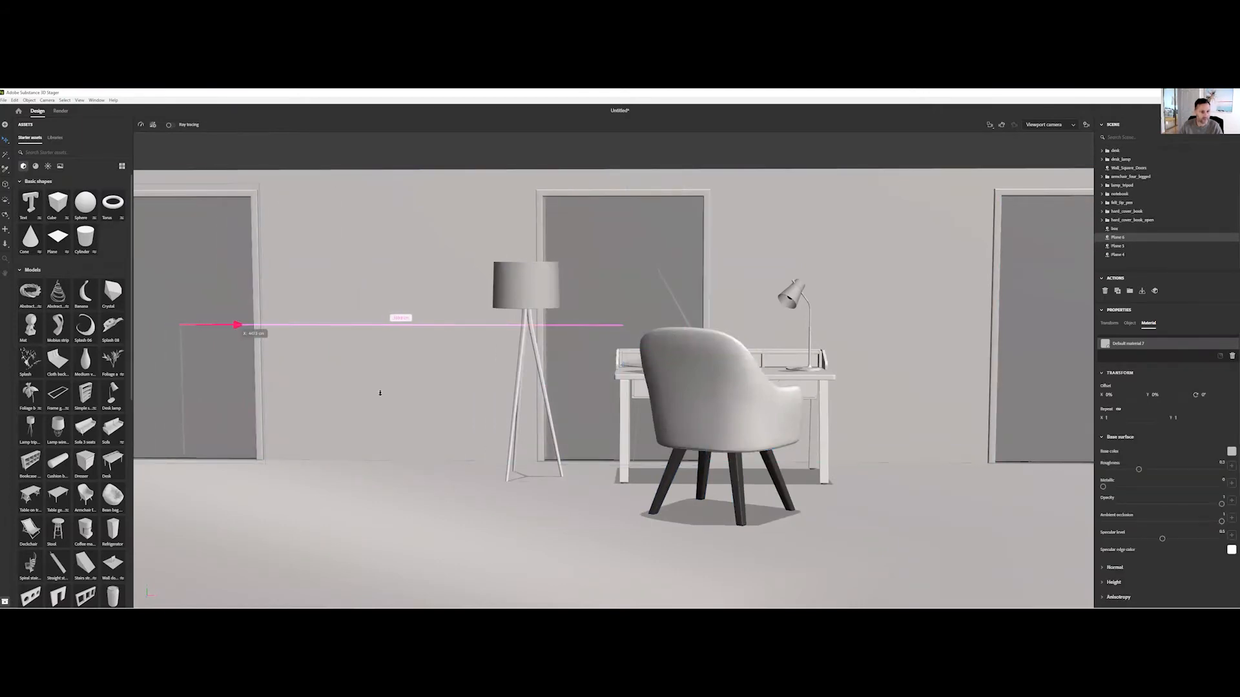
{"action": "scroll", "coordinate": [507, 499], "scroll_direction": "down", "scroll_amount": 6}
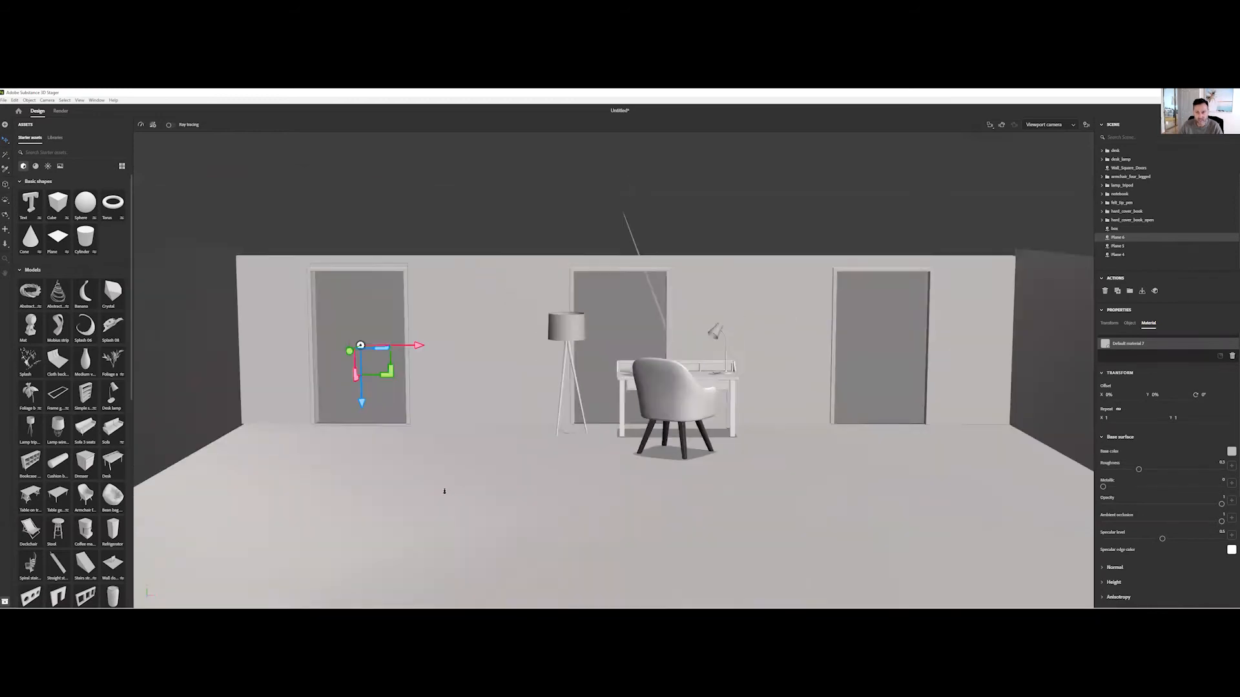
{"action": "scroll", "coordinate": [443, 492], "scroll_direction": "down", "scroll_amount": 4}
{"action": "scroll", "coordinate": [491, 492], "scroll_direction": "up", "scroll_amount": 10}
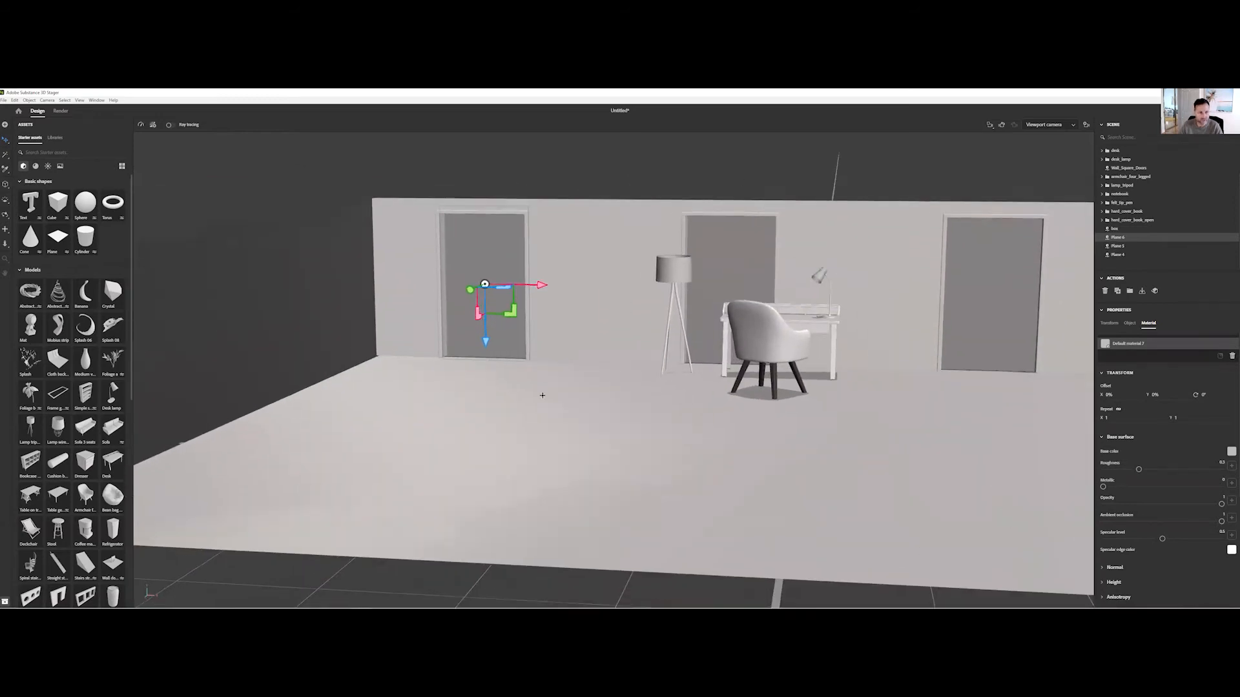
{"action": "middle_click_drag", "start_coordinate": [524, 436], "coordinate": [579, 559]}
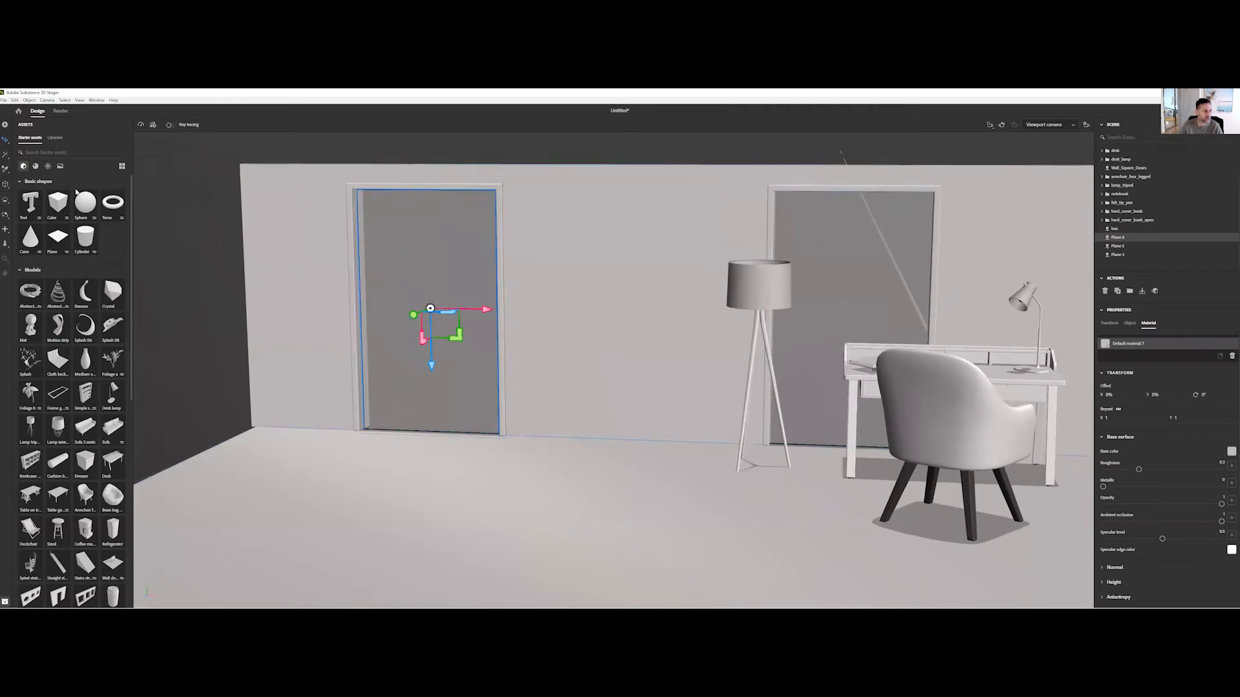
- Find the Plaster material among the starter materials and apply it to the back wall with the doorways
{"action": "left_click", "coordinate": [35, 168]}
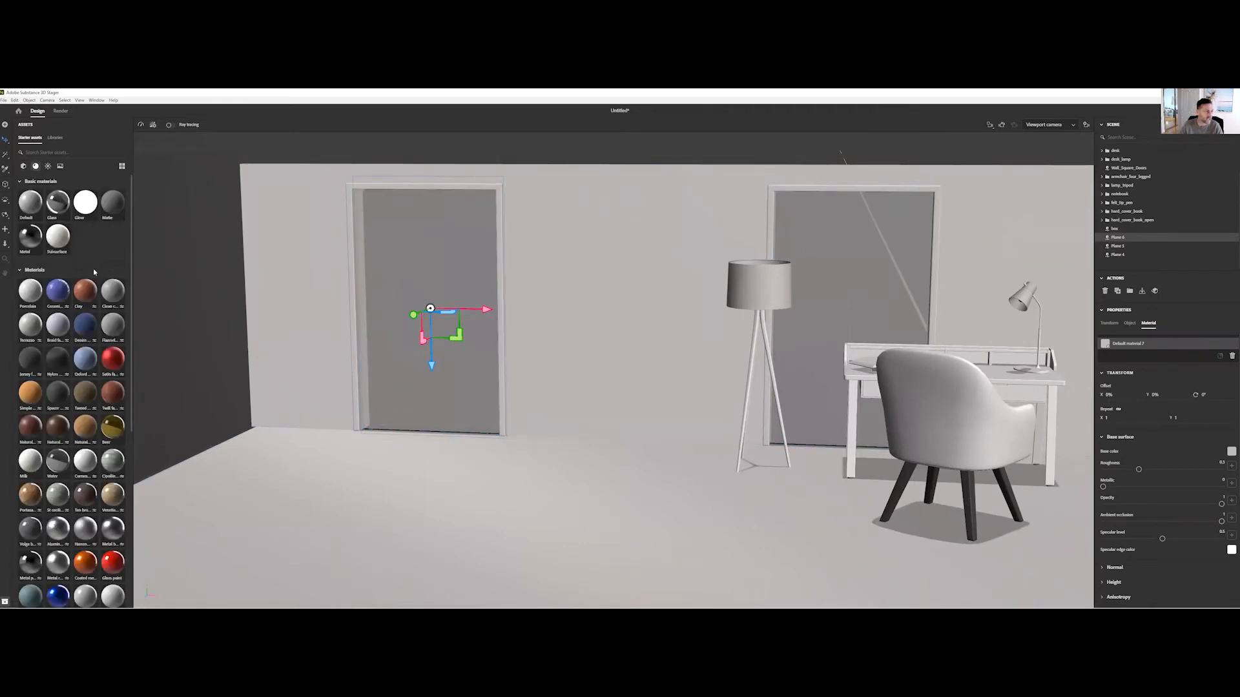
{"action": "left_click", "coordinate": [42, 151]}
{"action": "type", "text": "plaster"}
{"action": "left_click_drag", "start_coordinate": [55, 203], "coordinate": [569, 304]}
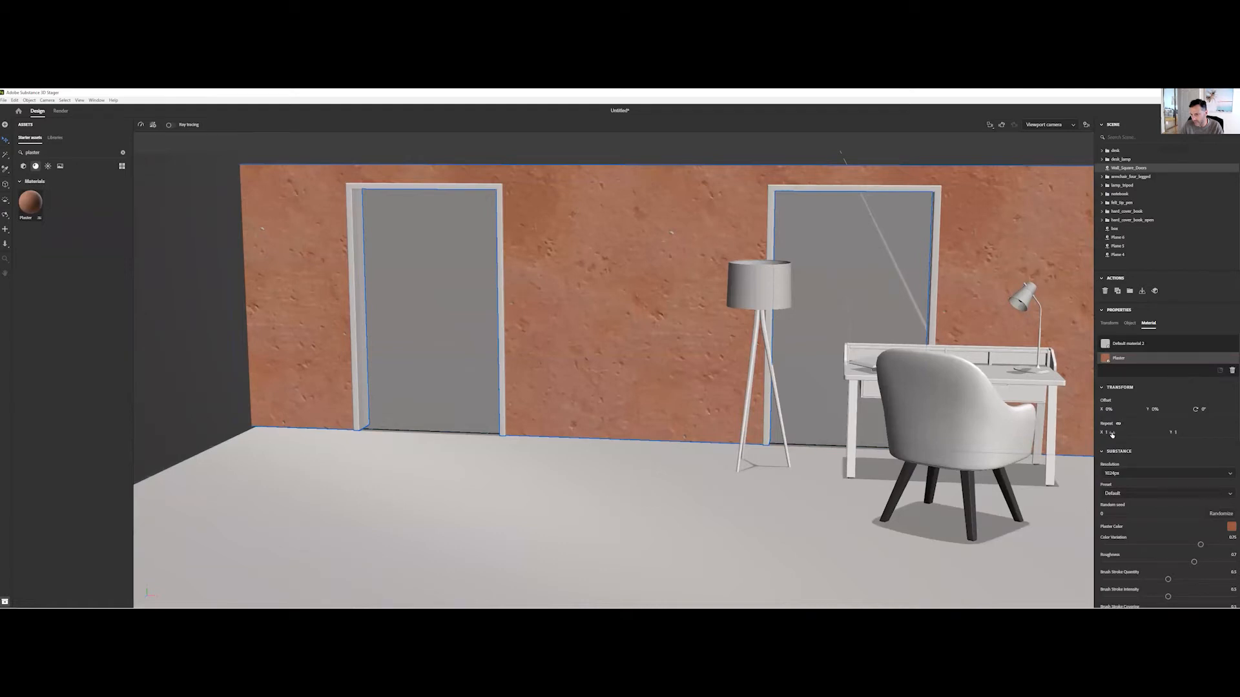
- Set the plaster's texture repeat on the back wall to 3 in both directions
{"action": "left_click_drag", "start_coordinate": [1108, 432], "coordinate": [1119, 437]}
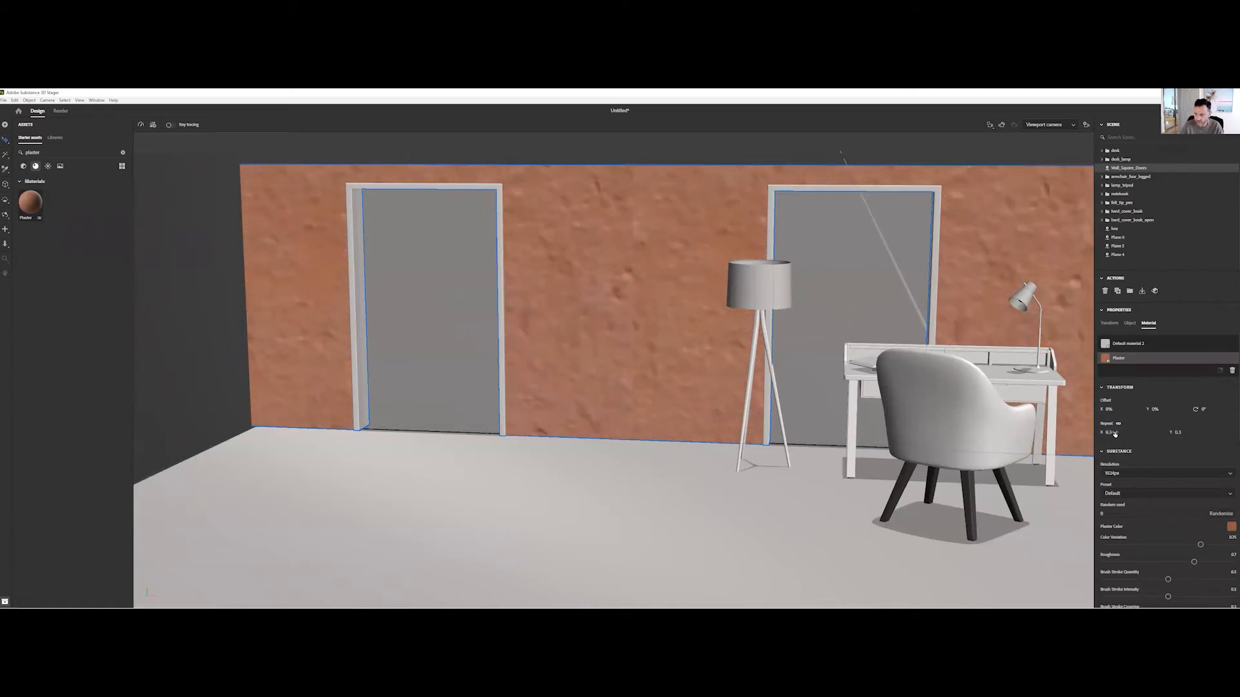
{"action": "left_click", "coordinate": [1109, 433]}
{"action": "key", "text": "Return"}
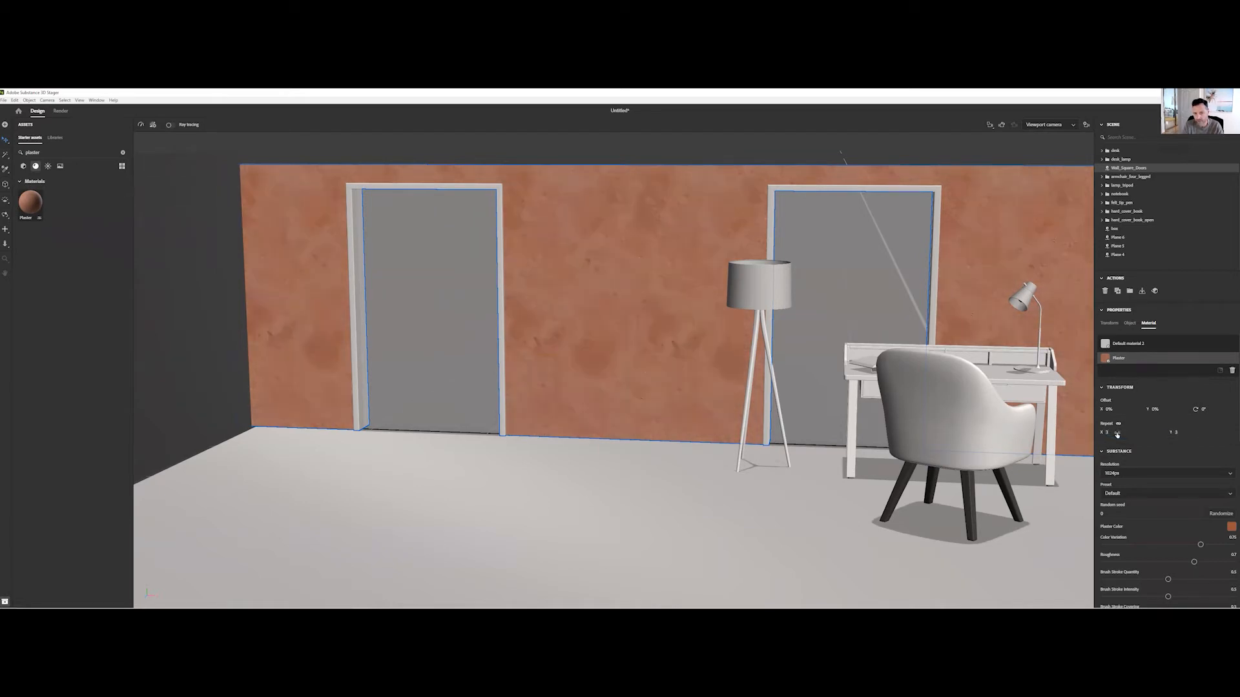
- Sample the back wall's plaster onto the side wall on the tripod lamp's side of the room
{"action": "scroll", "coordinate": [590, 418], "scroll_direction": "down", "scroll_amount": 4}
{"action": "right_click_drag", "start_coordinate": [579, 426], "coordinate": [551, 406]}
{"action": "middle_click_drag", "start_coordinate": [551, 407], "coordinate": [645, 378]}
{"action": "right_click_drag", "start_coordinate": [644, 378], "coordinate": [264, 298]}
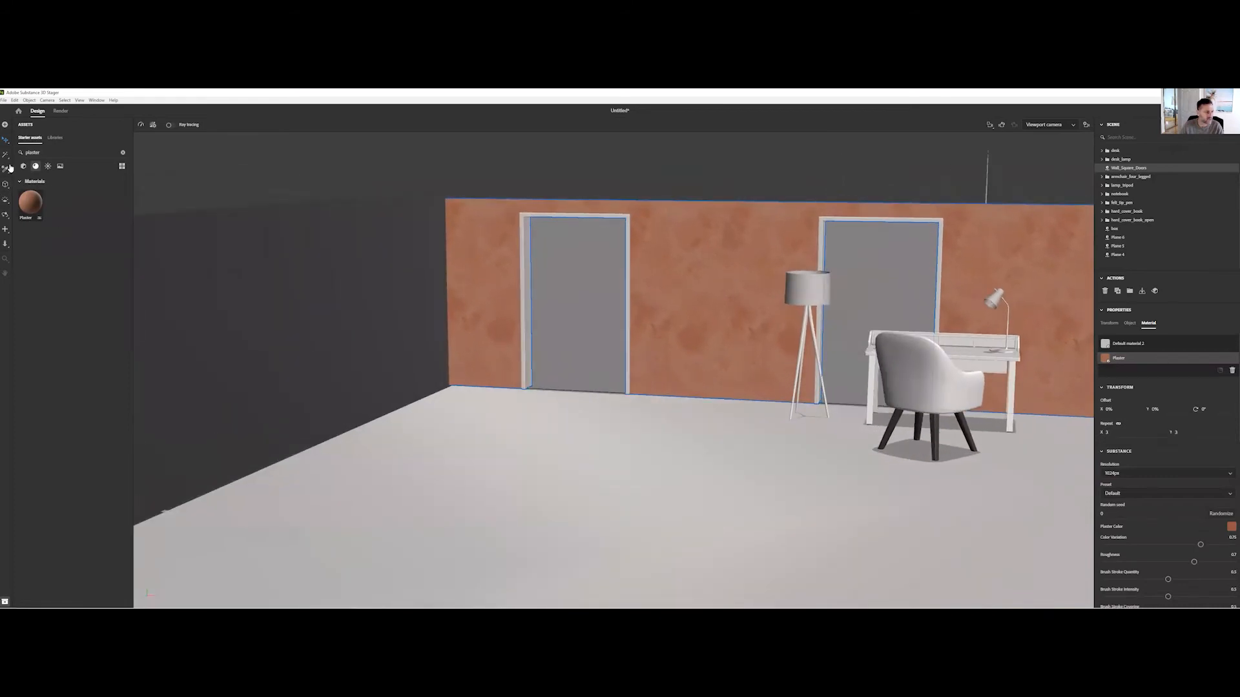
{"action": "left_click", "coordinate": [370, 334]}
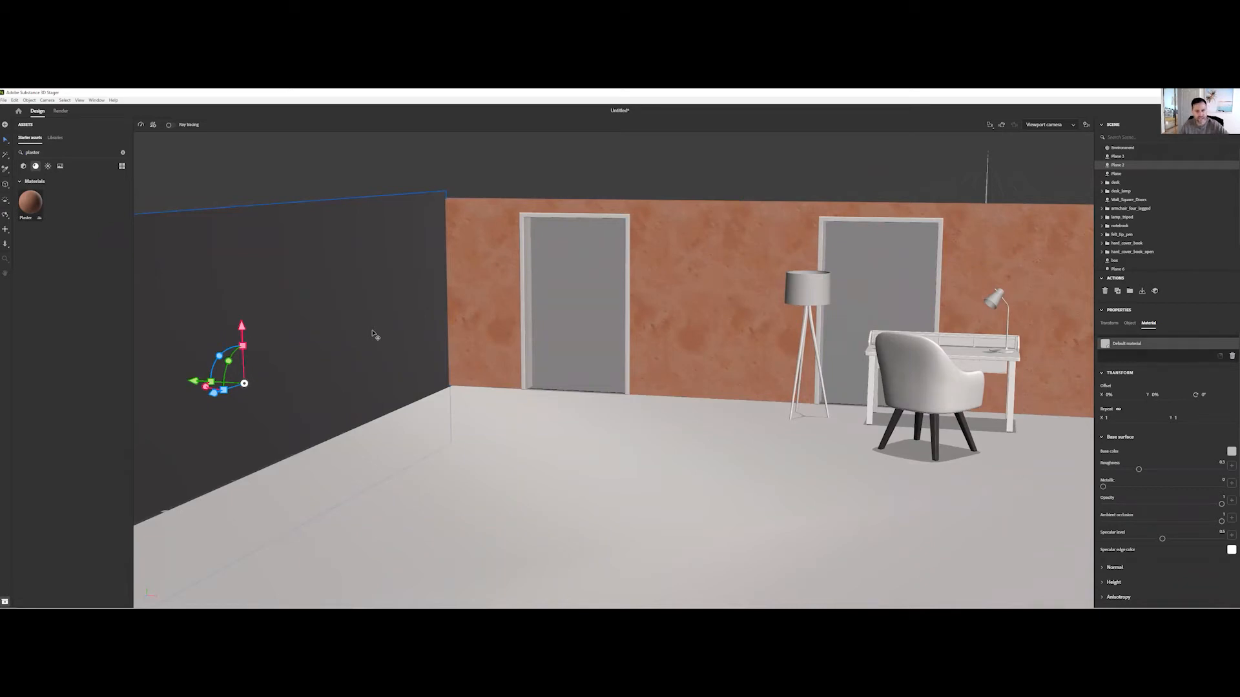
{"action": "key", "text": "i"}
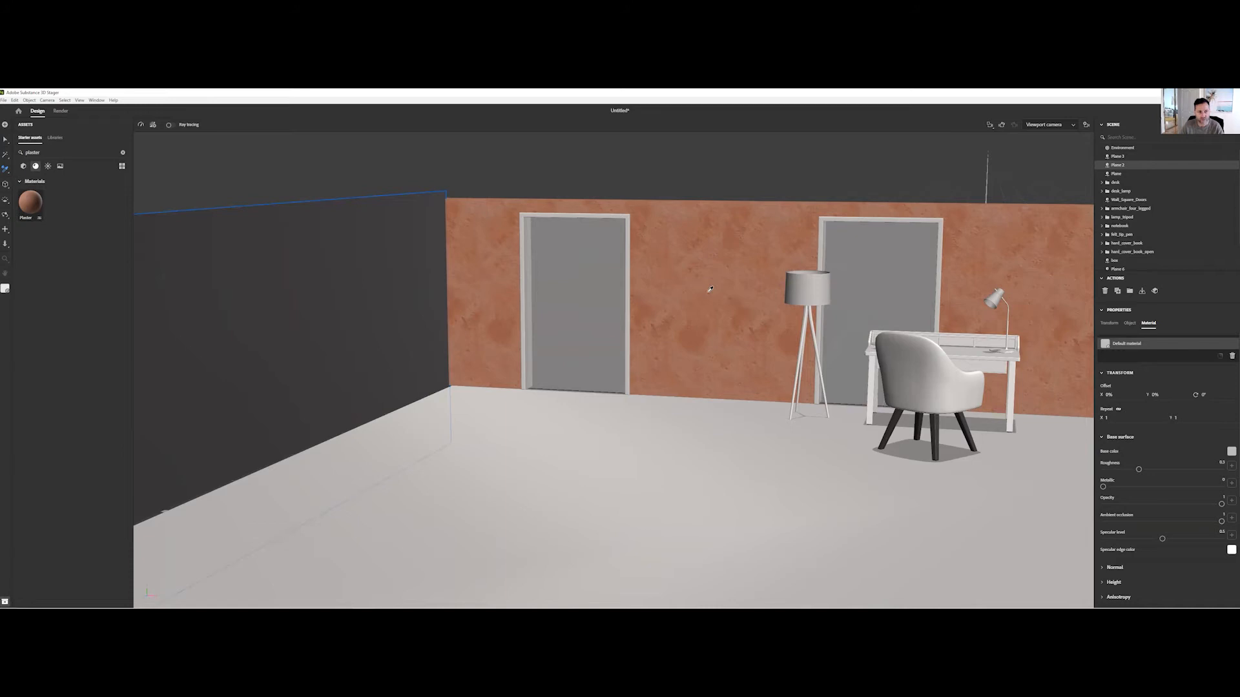
{"action": "left_click", "coordinate": [709, 290]}
- Copy the back wall's plaster onto the opposite side wall with the material sampler
{"action": "mouse_move", "coordinate": [402, 378]}
{"action": "right_mouse_down"}
{"action": "mouse_move", "coordinate": [377, 366]}
{"action": "mouse_move", "coordinate": [418, 375]}
{"action": "right_mouse_up"}
{"action": "right_click_drag", "start_coordinate": [654, 420], "coordinate": [689, 388]}
{"action": "right_click_drag", "start_coordinate": [711, 330], "coordinate": [597, 342]}
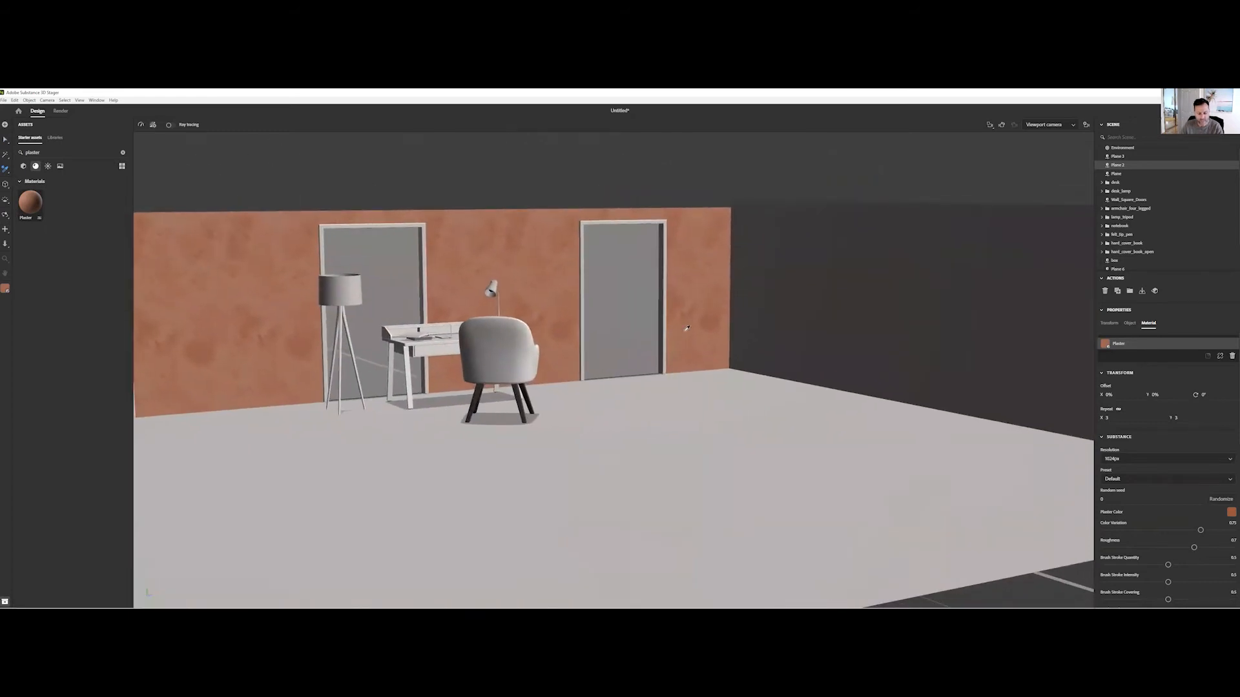
{"action": "left_click", "coordinate": [848, 302]}
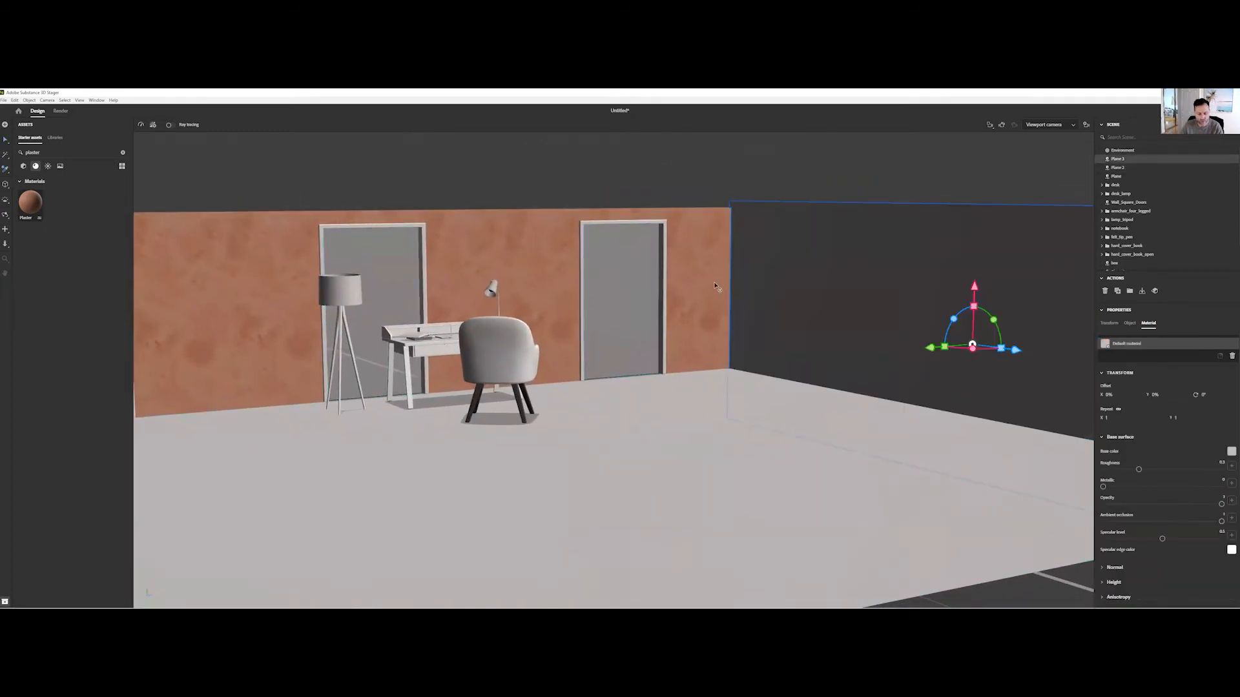
{"action": "left_click_drag", "start_coordinate": [692, 269], "coordinate": [739, 335]}
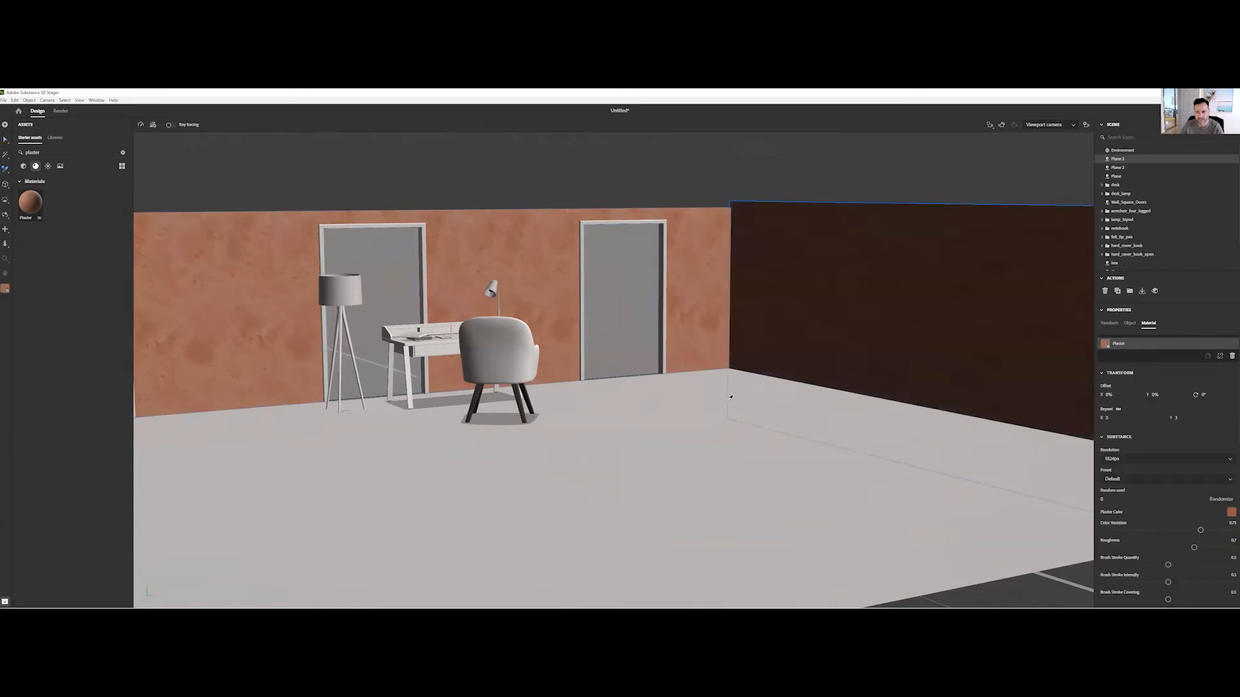
- Search the starter materials for wood and apply Oak Wood to the floor plane
{"action": "right_click_drag", "start_coordinate": [724, 403], "coordinate": [648, 398]}
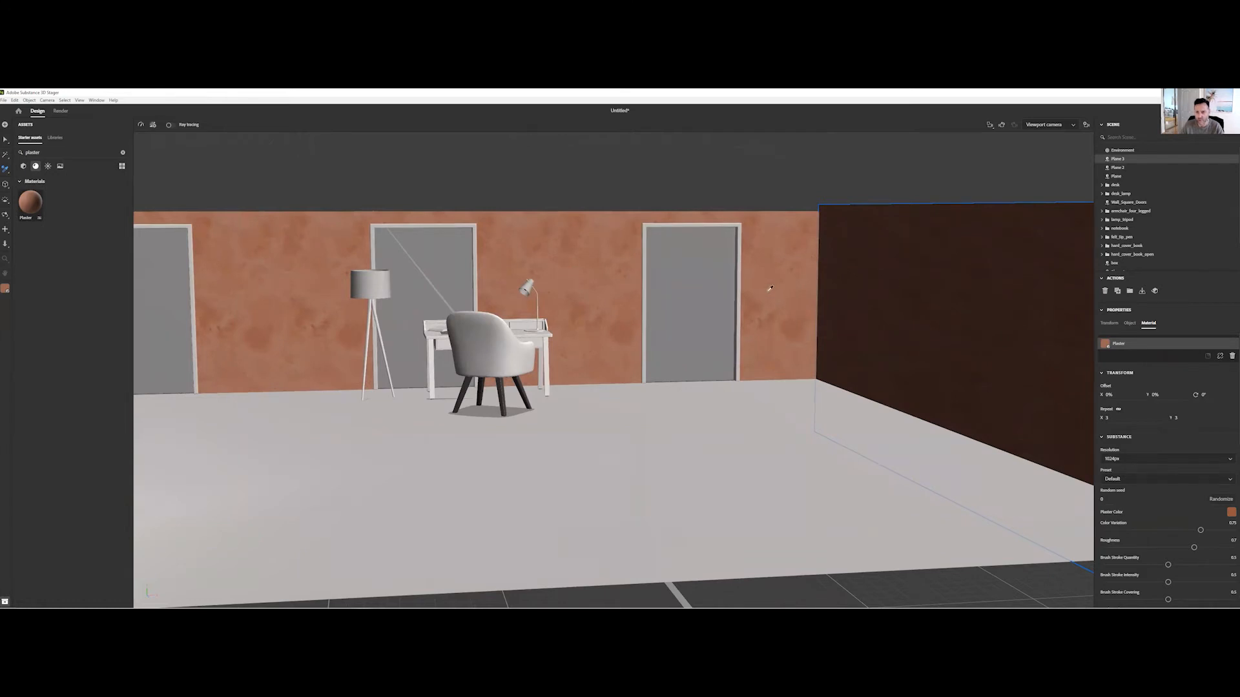
{"action": "right_click_drag", "start_coordinate": [847, 426], "coordinate": [614, 418]}
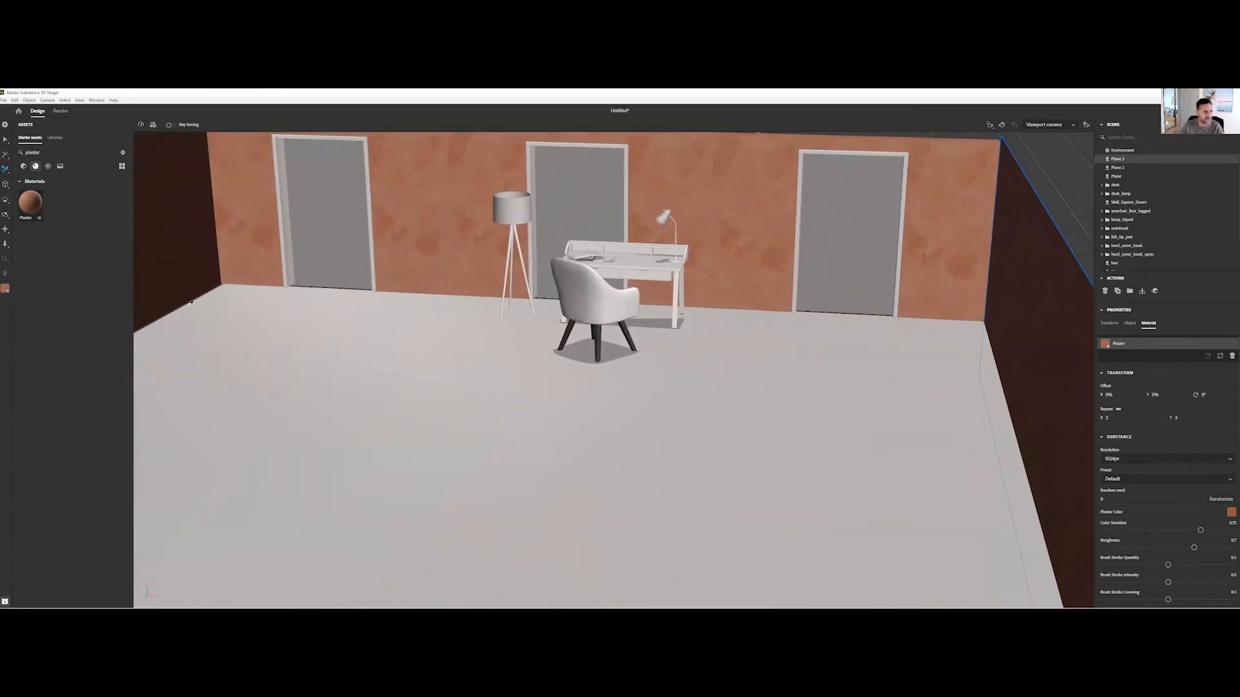
{"action": "left_click_drag", "start_coordinate": [51, 153], "coordinate": [12, 154]}
{"action": "key", "text": "BackSpace"}
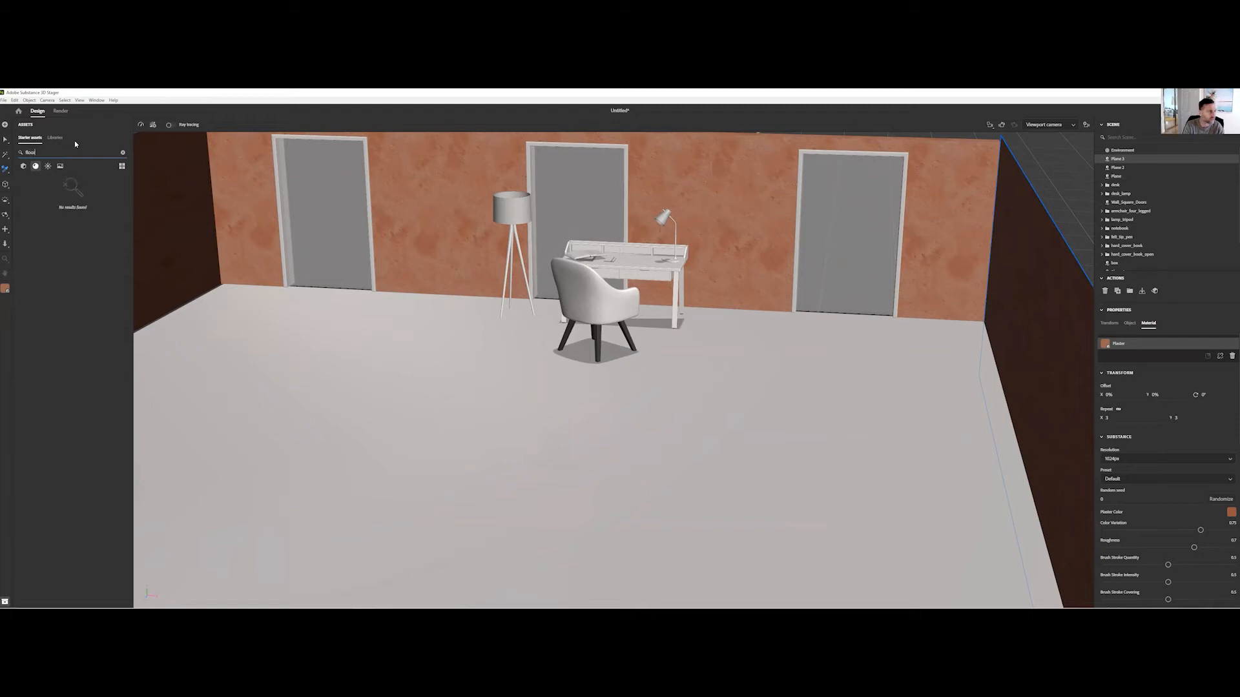
{"action": "type", "text": "wood"}
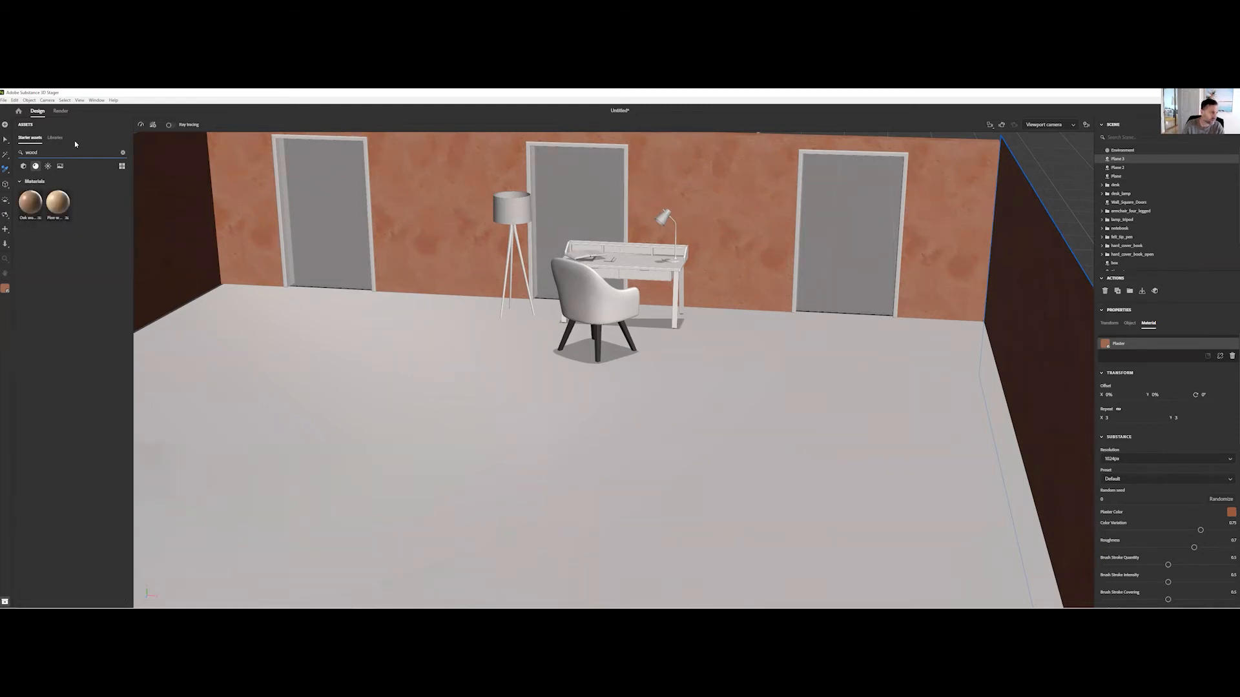
{"action": "left_click_drag", "start_coordinate": [32, 205], "coordinate": [390, 404]}
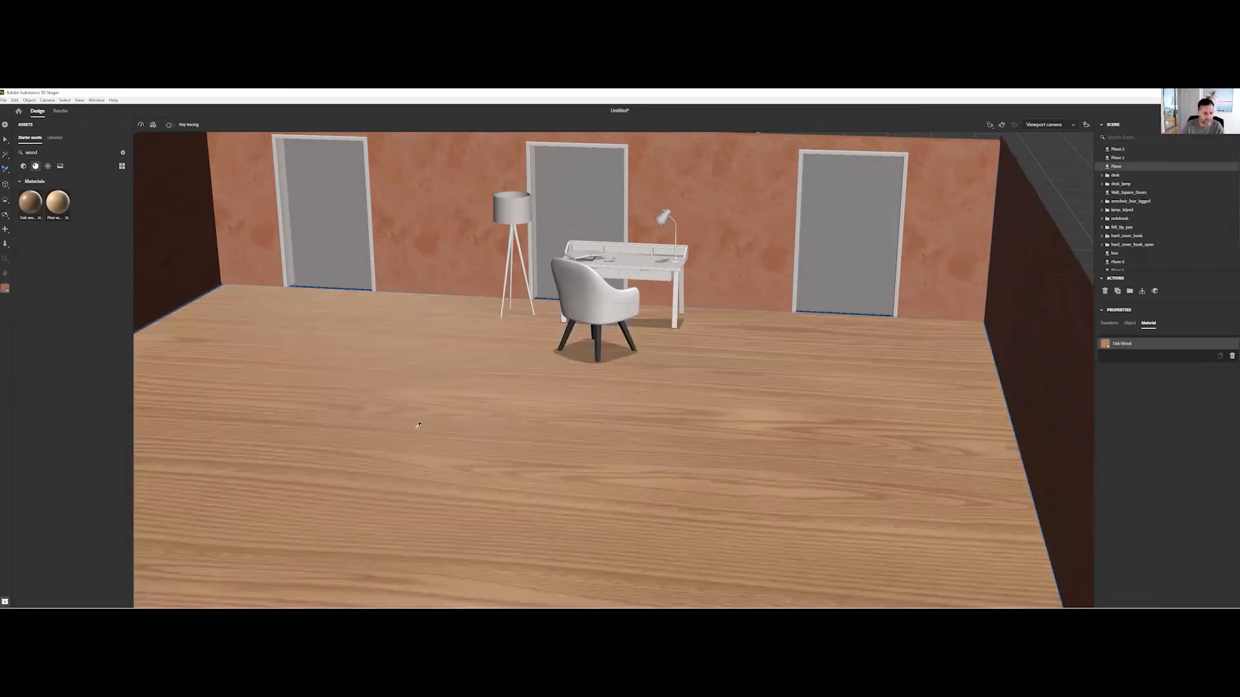
- Set the oak wood floor's texture repeat to 6 in both directions
{"action": "right_click_drag", "start_coordinate": [418, 425], "coordinate": [445, 442]}
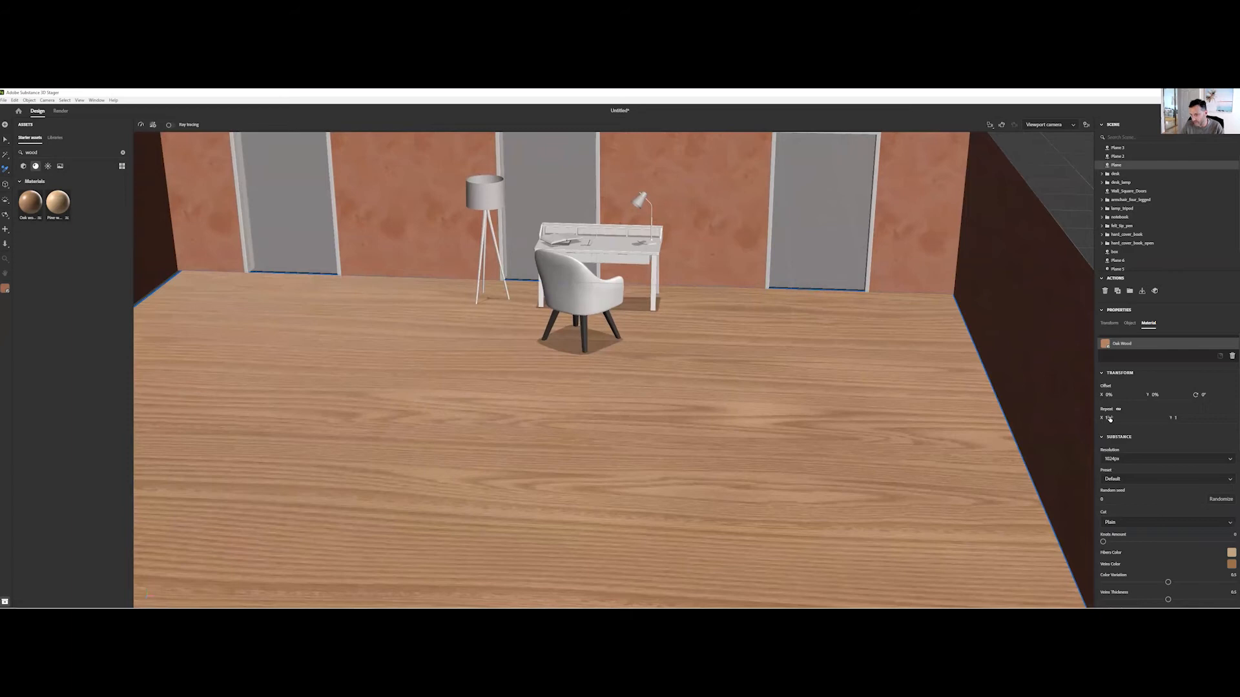
{"action": "type", "text": "6"}
{"action": "key", "text": "Return"}
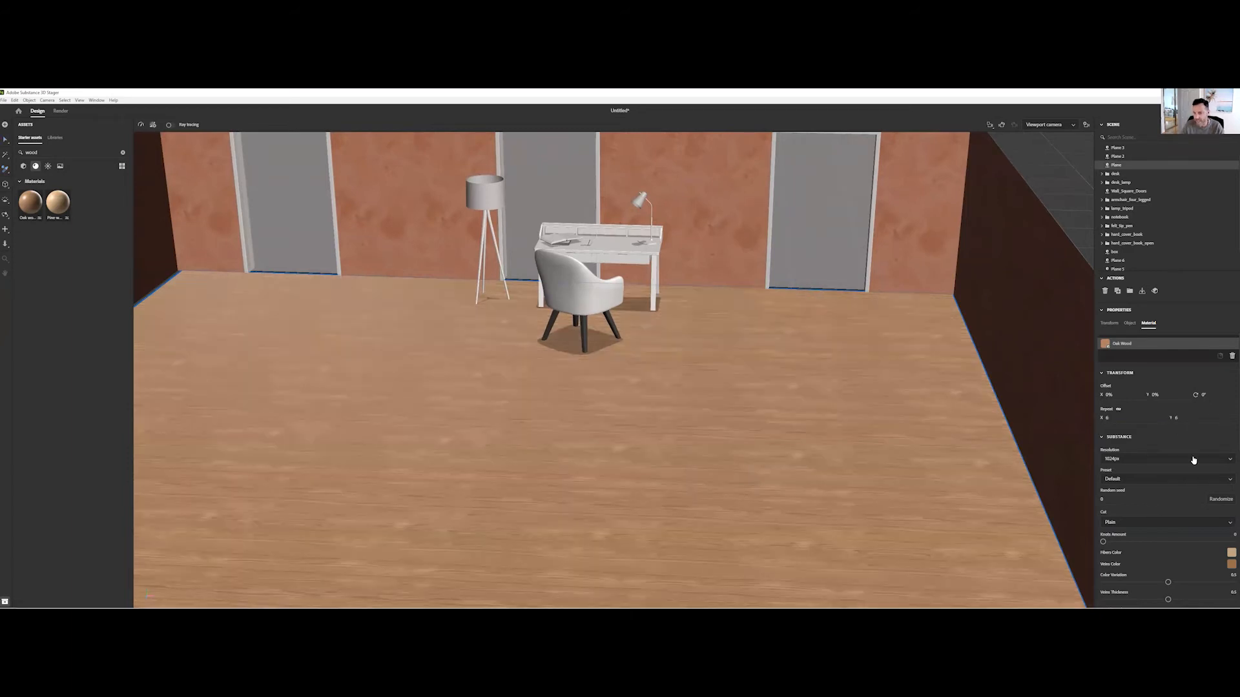
- Darken the fibers color of the oak wood floor to a deeper brown
{"action": "mouse_move", "coordinate": [745, 460]}
{"action": "right_mouse_down"}
{"action": "mouse_move", "coordinate": [749, 421]}
{"action": "mouse_move", "coordinate": [752, 443]}
{"action": "right_mouse_up"}
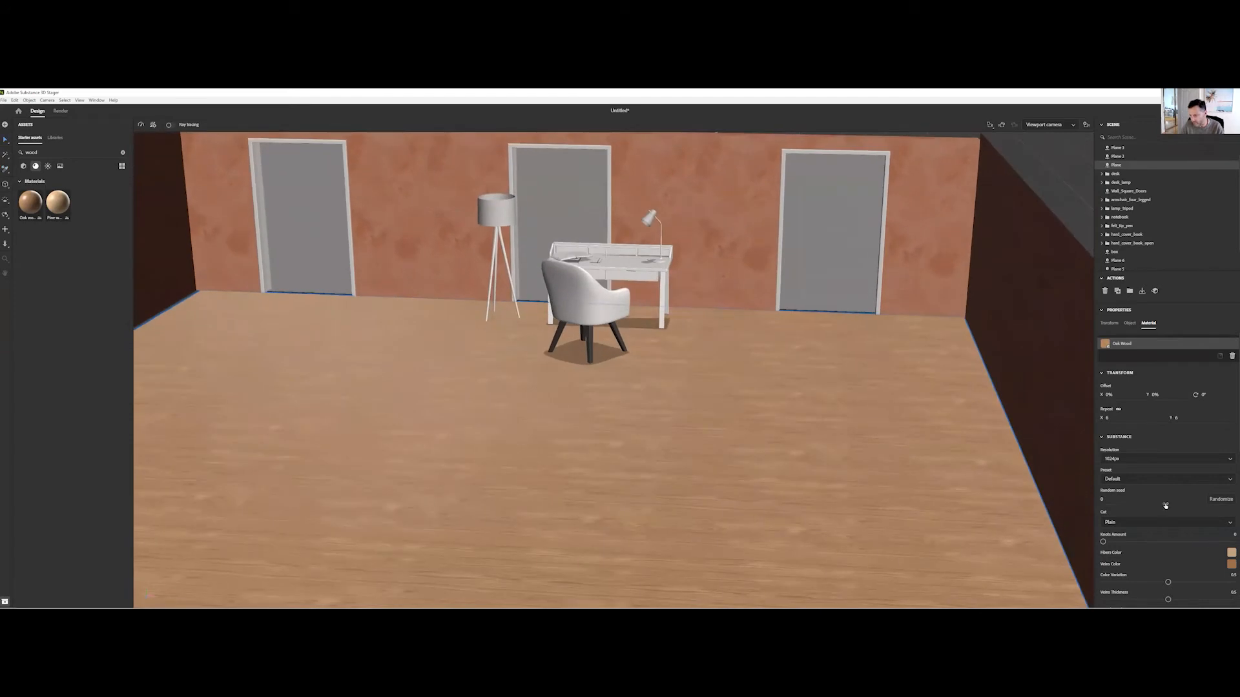
{"action": "scroll", "coordinate": [1165, 505], "scroll_direction": "down", "scroll_amount": 5}
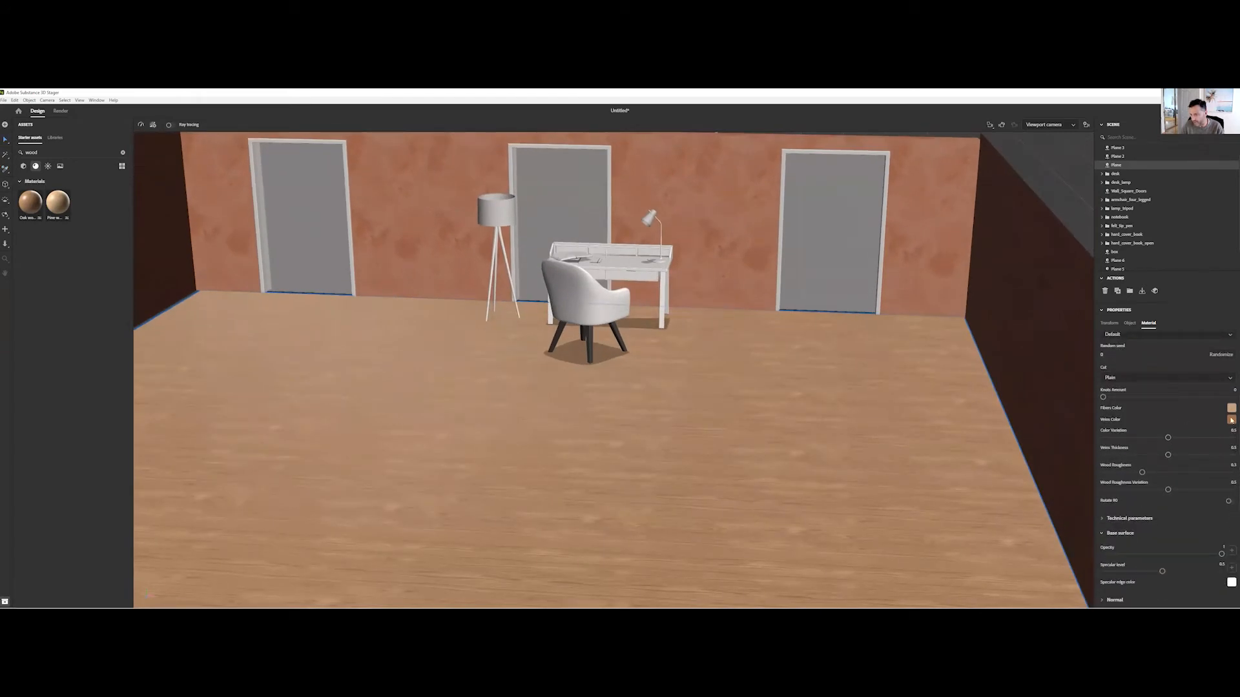
{"action": "left_click", "coordinate": [1231, 411]}
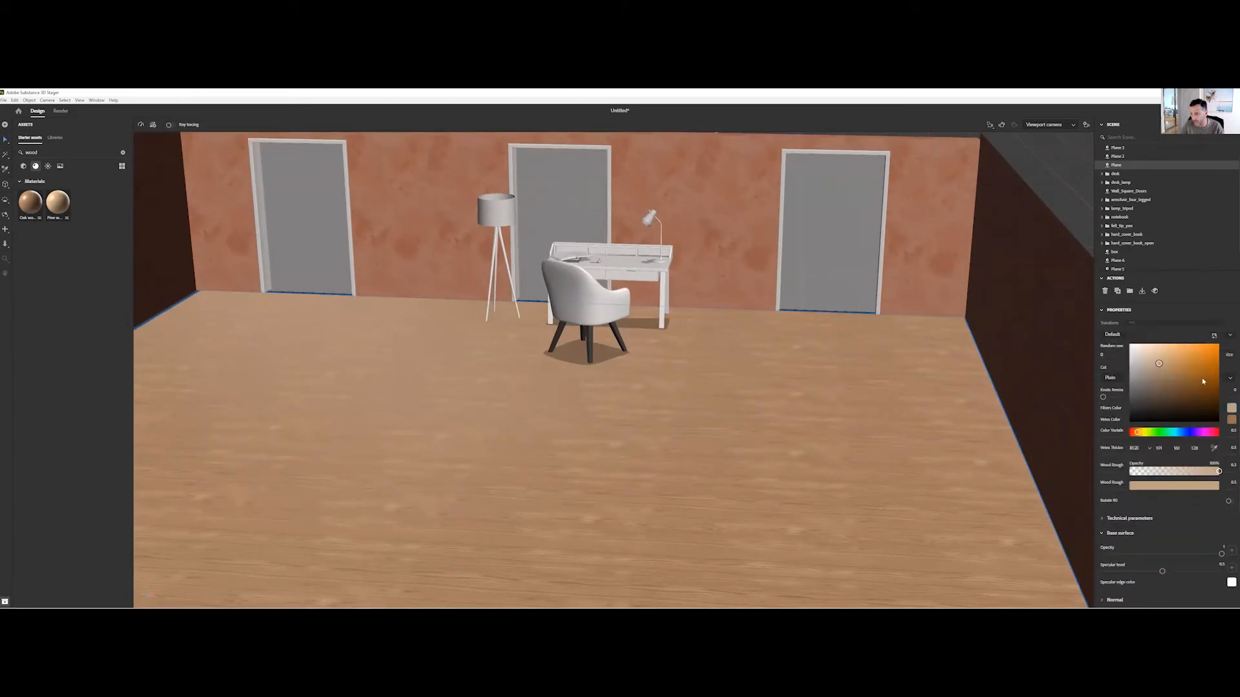
{"action": "left_click_drag", "start_coordinate": [1159, 365], "coordinate": [1159, 378]}
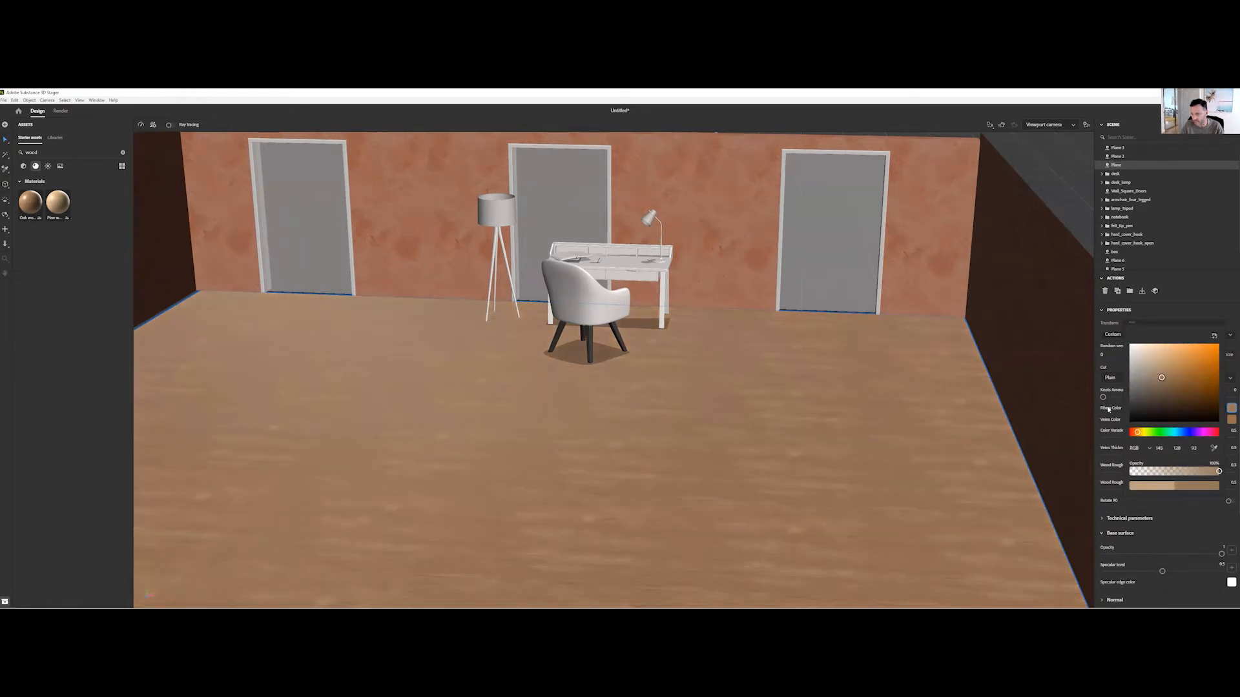
{"action": "left_click", "coordinate": [1166, 315]}
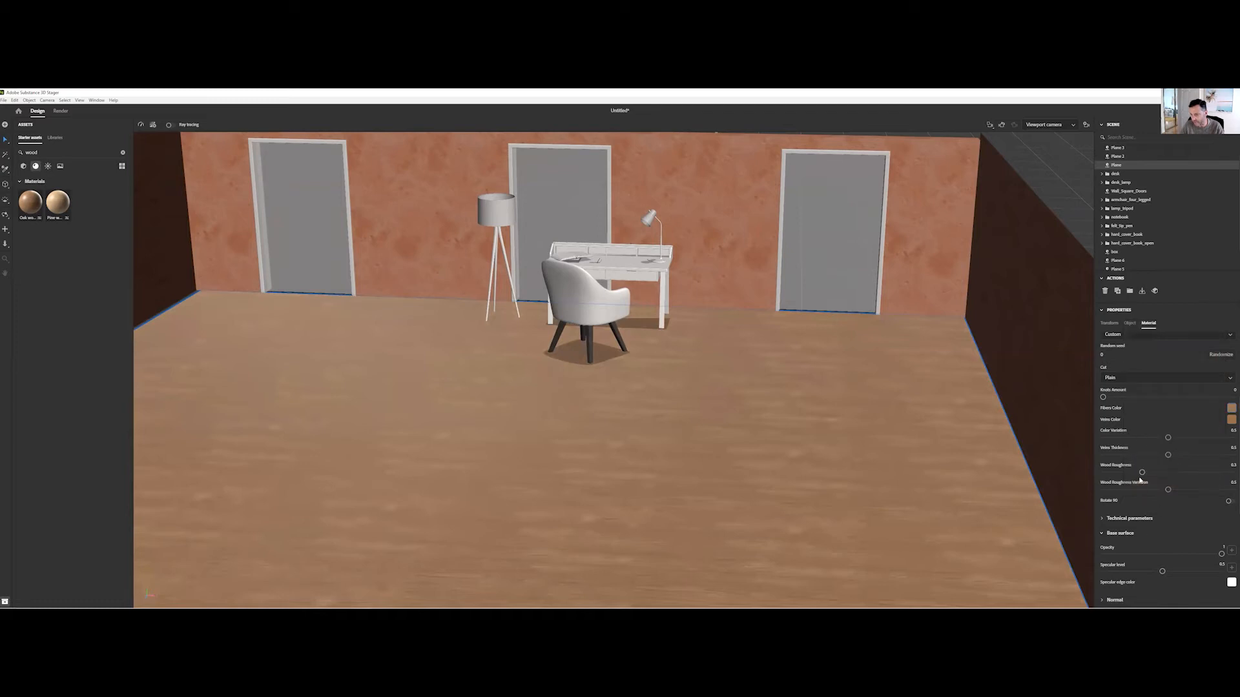
- Raise the oak floor's wood roughness to about 0.64 and check the surface up close around the chair
{"action": "left_click_drag", "start_coordinate": [1141, 474], "coordinate": [1189, 473]}
{"action": "mouse_move", "coordinate": [677, 446]}
{"action": "right_mouse_down"}
{"action": "mouse_move", "coordinate": [675, 429]}
{"action": "mouse_move", "coordinate": [667, 468]}
{"action": "right_mouse_up"}
{"action": "scroll", "coordinate": [667, 468], "scroll_direction": "up", "scroll_amount": 4}
{"action": "middle_click_drag", "start_coordinate": [669, 446], "coordinate": [676, 541]}
{"action": "mouse_move", "coordinate": [676, 541]}
{"action": "right_mouse_down"}
{"action": "mouse_move", "coordinate": [694, 496]}
{"action": "mouse_move", "coordinate": [668, 520]}
{"action": "right_mouse_up"}
{"action": "scroll", "coordinate": [677, 512], "scroll_direction": "up", "scroll_amount": 5}
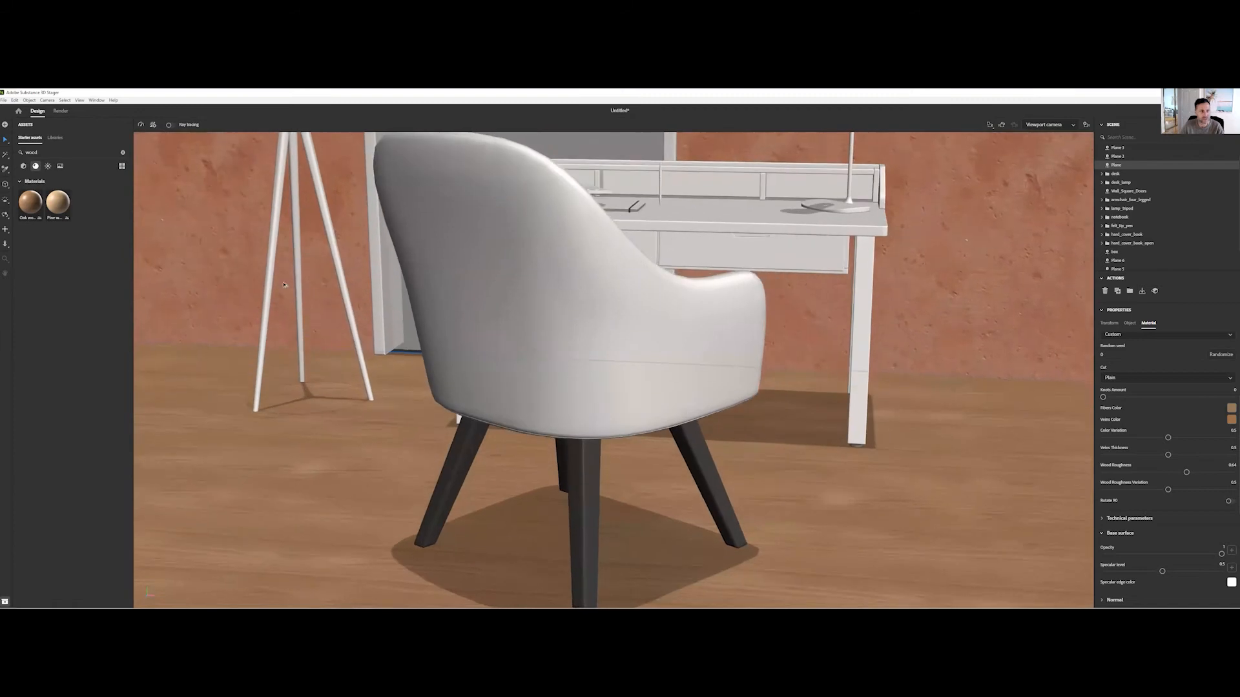
- Apply the Pine Wood material to the main body of the desk
{"action": "middle_click_drag", "start_coordinate": [601, 210], "coordinate": [404, 293]}
{"action": "right_click_drag", "start_coordinate": [404, 294], "coordinate": [386, 306]}
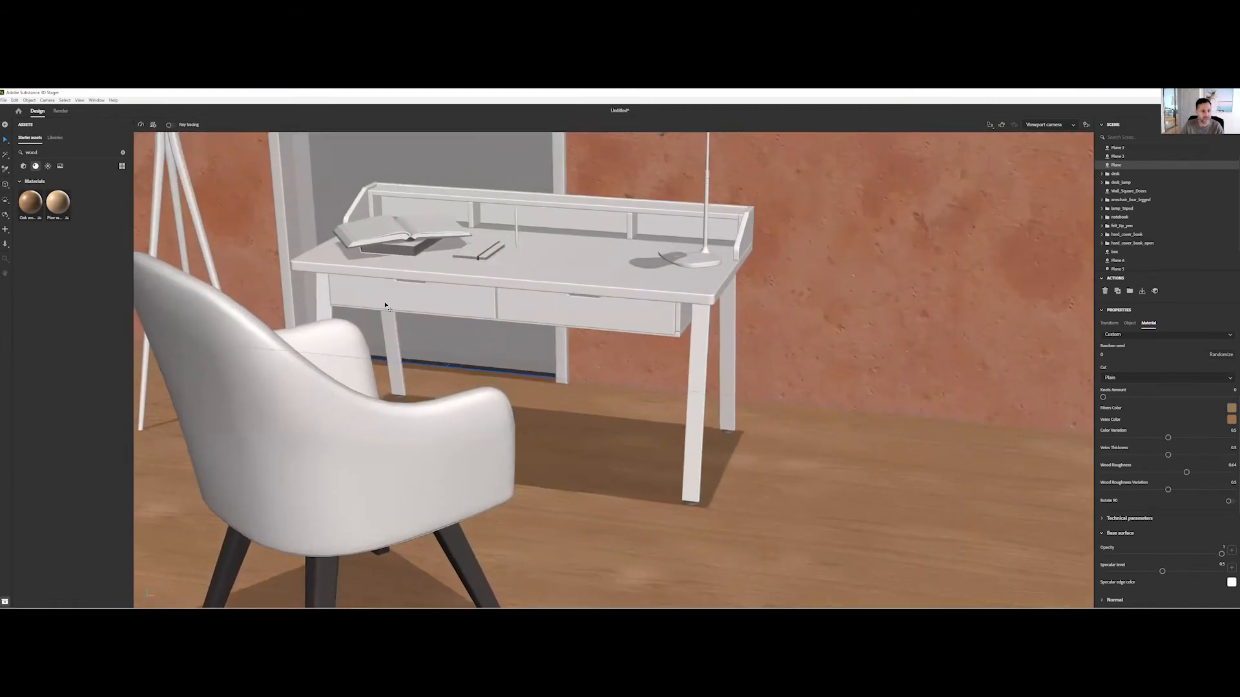
{"action": "left_click_drag", "start_coordinate": [30, 201], "coordinate": [560, 270]}
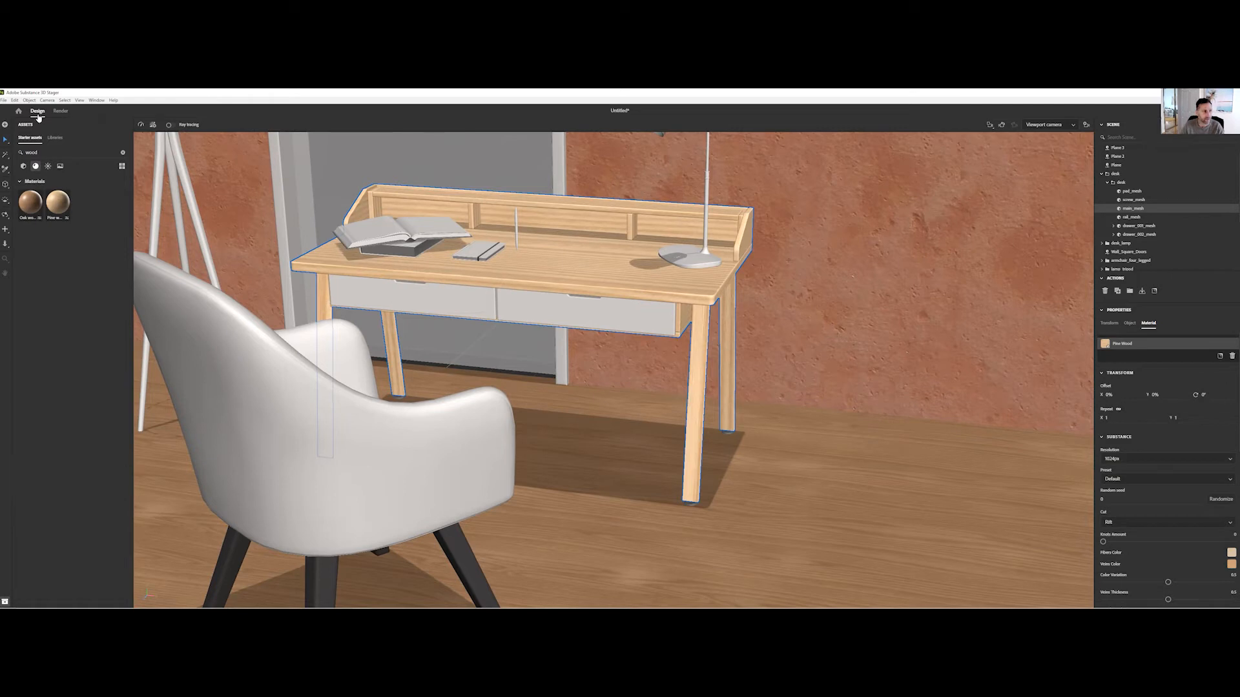
- Check the Select tool's options and select the whole desk
{"action": "left_click", "coordinate": [6, 141]}
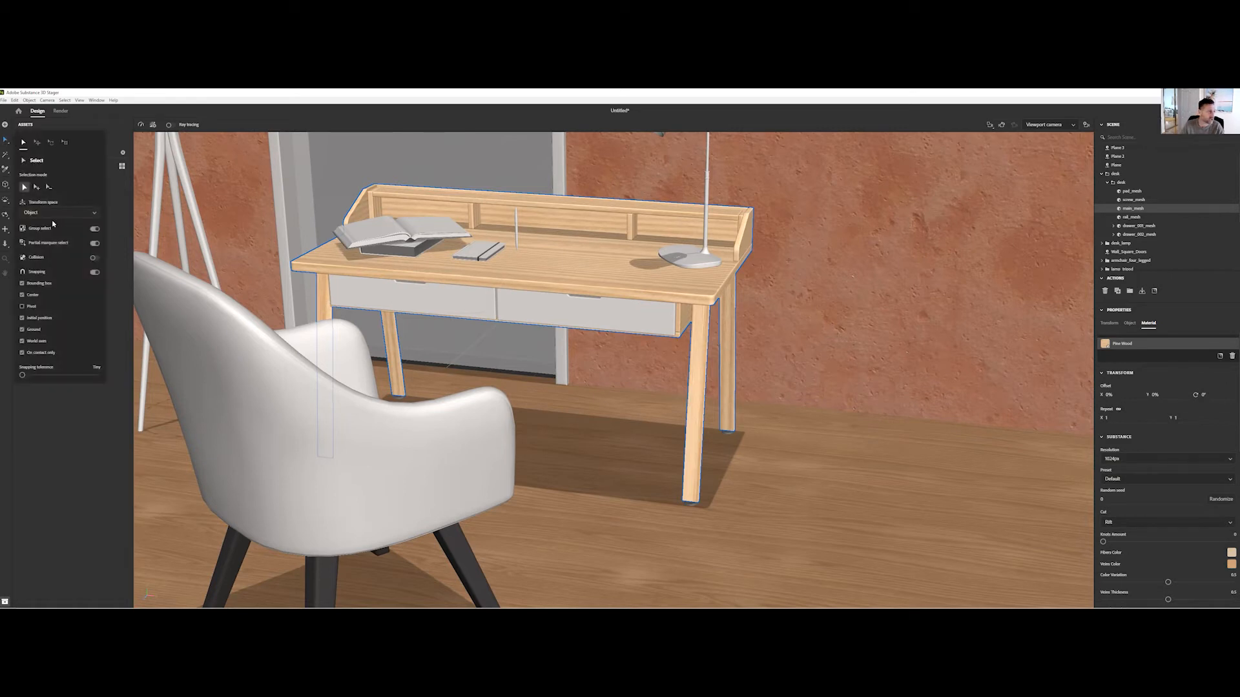
{"action": "left_click", "coordinate": [457, 309]}
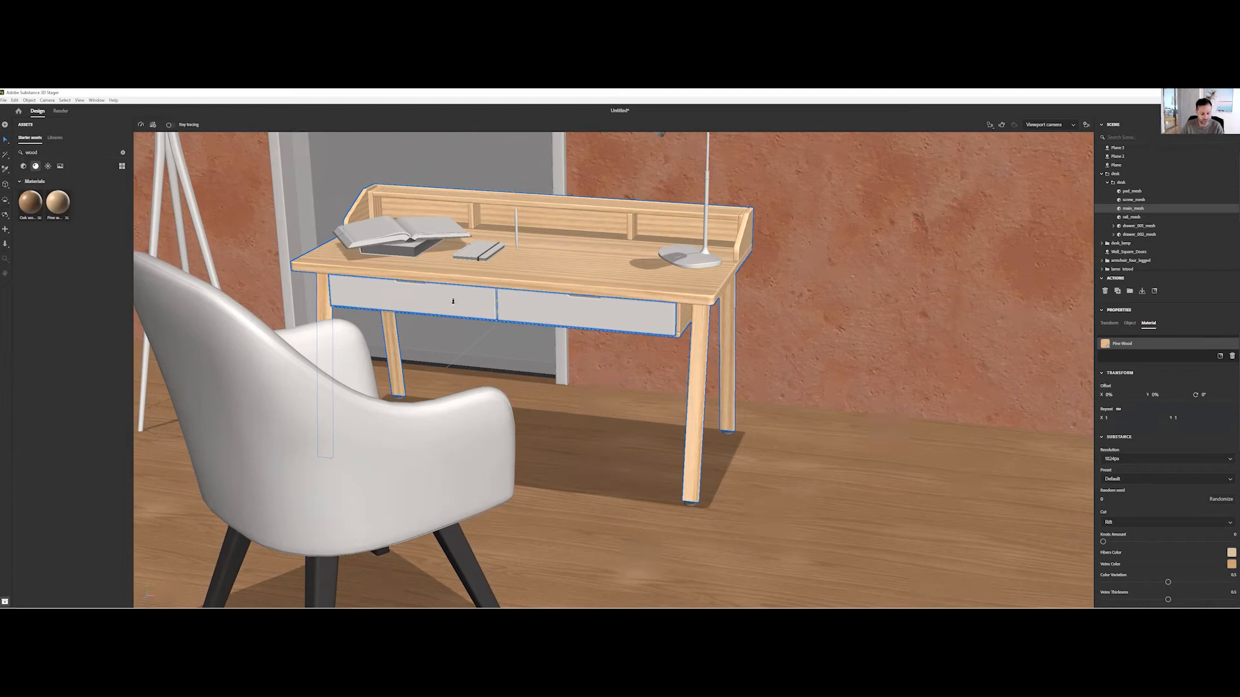
{"action": "left_click", "coordinate": [572, 263]}
{"action": "middle_click_drag", "start_coordinate": [477, 332], "coordinate": [512, 337]}
{"action": "key", "text": "v"}
{"action": "left_click", "coordinate": [460, 341]}
{"action": "left_click", "coordinate": [467, 343]}
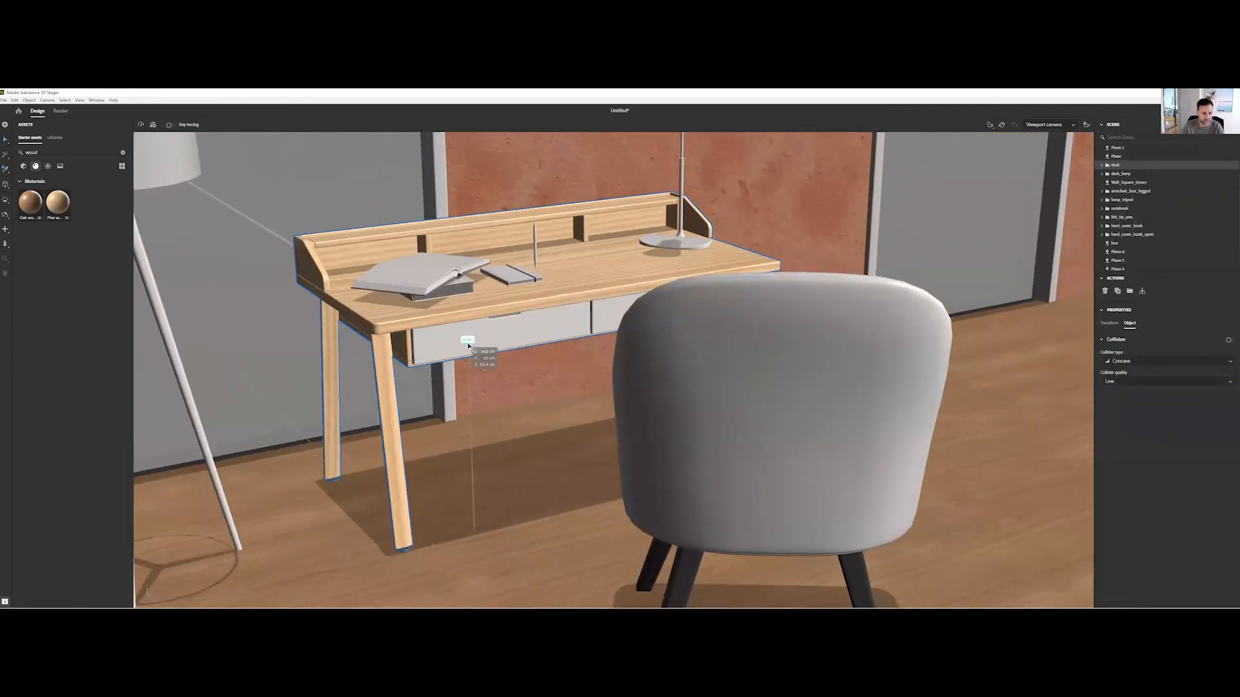
- Expand the desk group and use the material sampler to copy the desktop's Pine Wood onto drawer_002_mesh and drawer_001_mesh
{"action": "left_click", "coordinate": [1101, 166]}
{"action": "left_click", "coordinate": [1107, 173]}
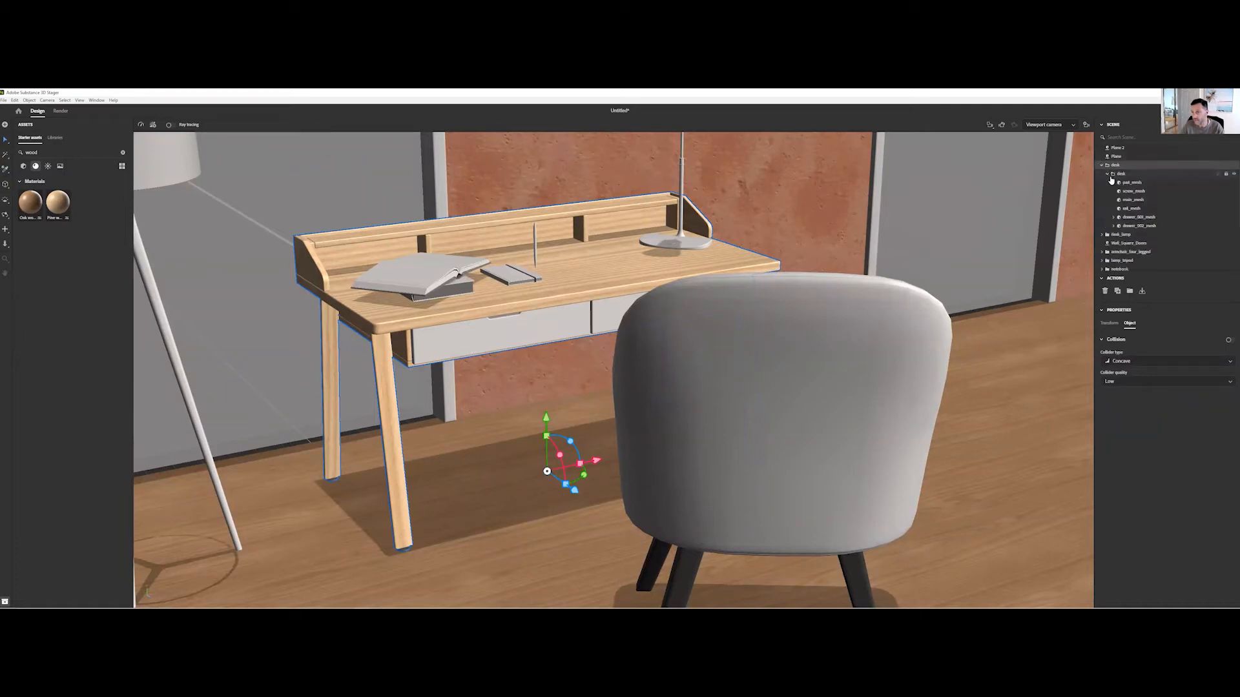
{"action": "left_click", "coordinate": [1135, 224]}
{"action": "key", "text": "i"}
{"action": "left_click", "coordinate": [502, 295]}
{"action": "scroll", "coordinate": [1140, 193], "scroll_direction": "down", "scroll_amount": 3}
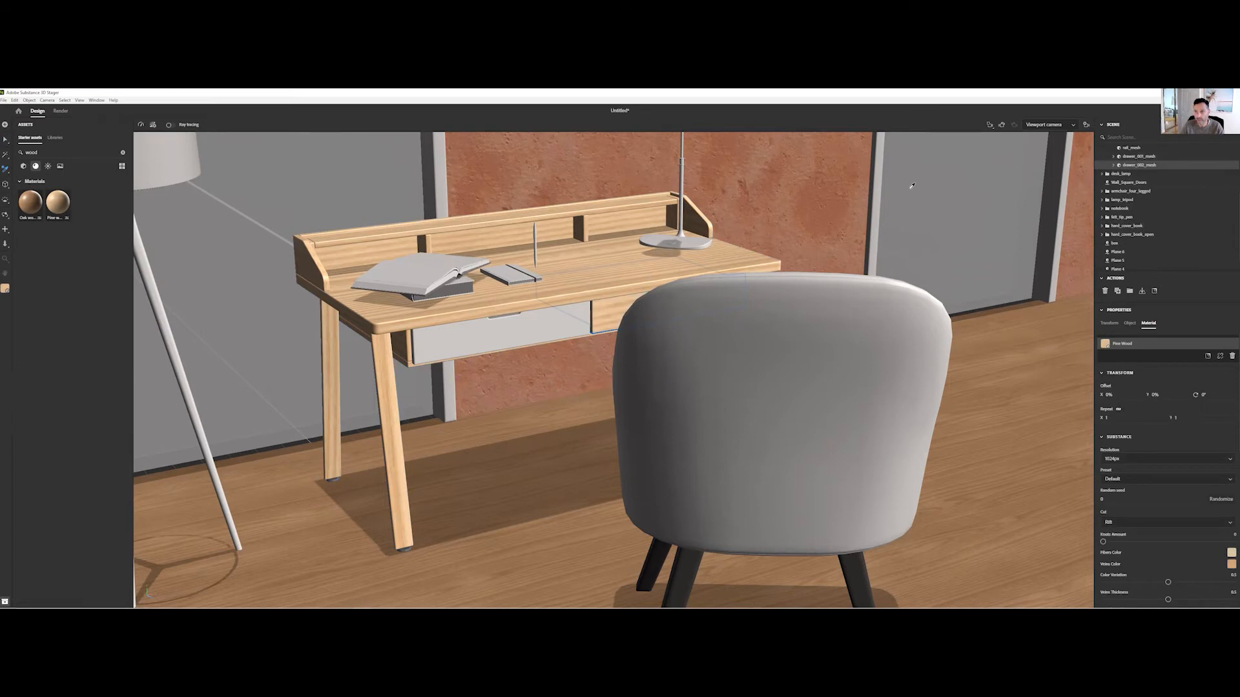
{"action": "left_click", "coordinate": [1139, 156]}
{"action": "left_click", "coordinate": [512, 296]}
- Search the assets for "leather" and apply Natural Buffalo Leather to the covers of the notebook and the closed hardcover book
{"action": "right_click_drag", "start_coordinate": [568, 356], "coordinate": [450, 388]}
{"action": "scroll", "coordinate": [451, 381], "scroll_direction": "up", "scroll_amount": 2}
{"action": "middle_click_drag", "start_coordinate": [451, 381], "coordinate": [597, 452]}
{"action": "left_click_drag", "start_coordinate": [46, 154], "coordinate": [25, 150]}
{"action": "type", "text": "leather"}
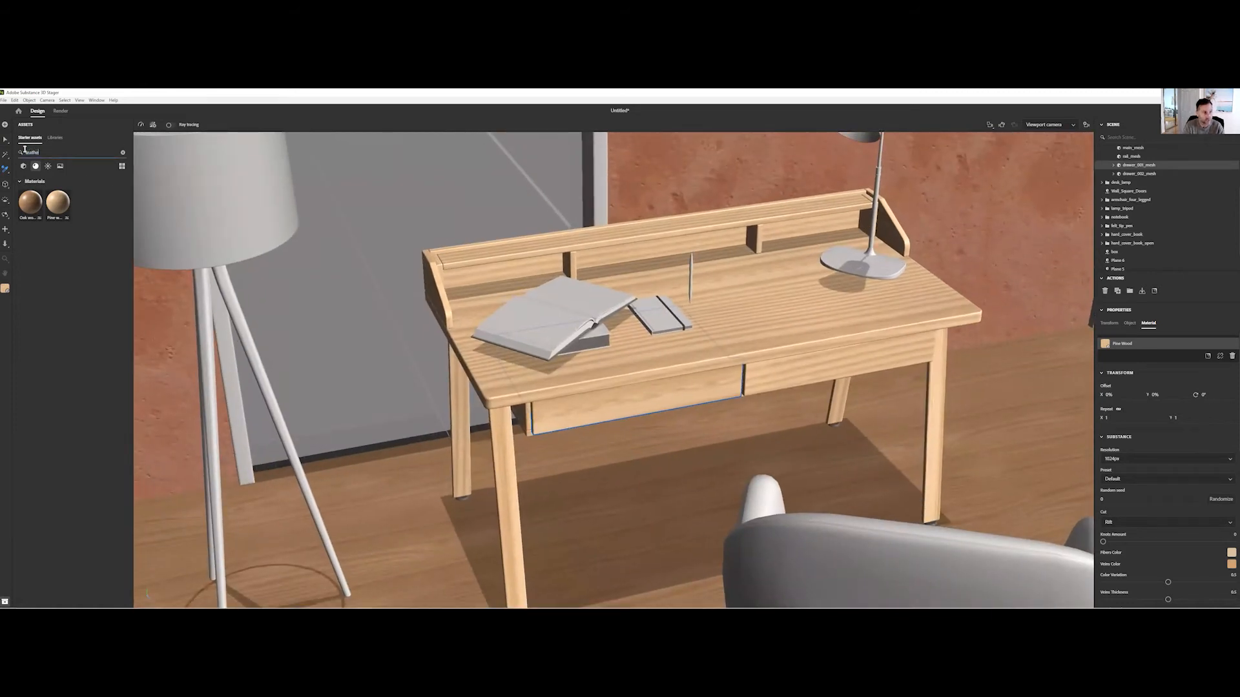
{"action": "left_click_drag", "start_coordinate": [33, 205], "coordinate": [644, 312]}
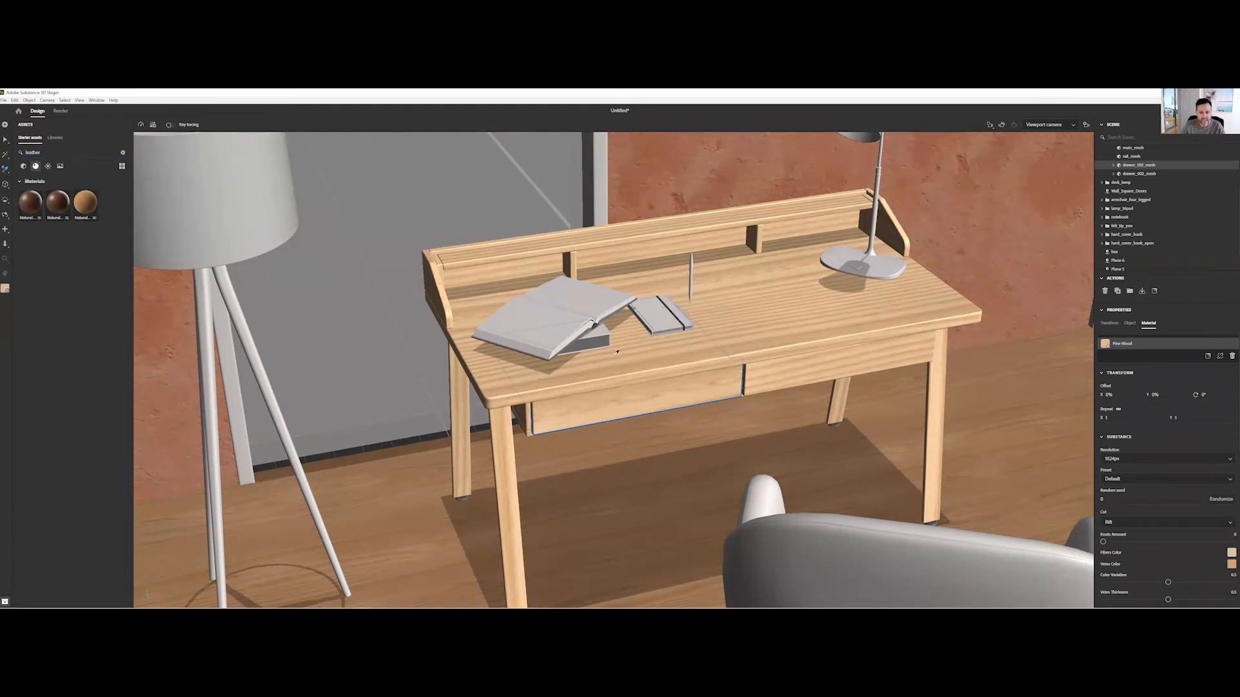
{"action": "left_click_drag", "start_coordinate": [26, 205], "coordinate": [597, 357]}
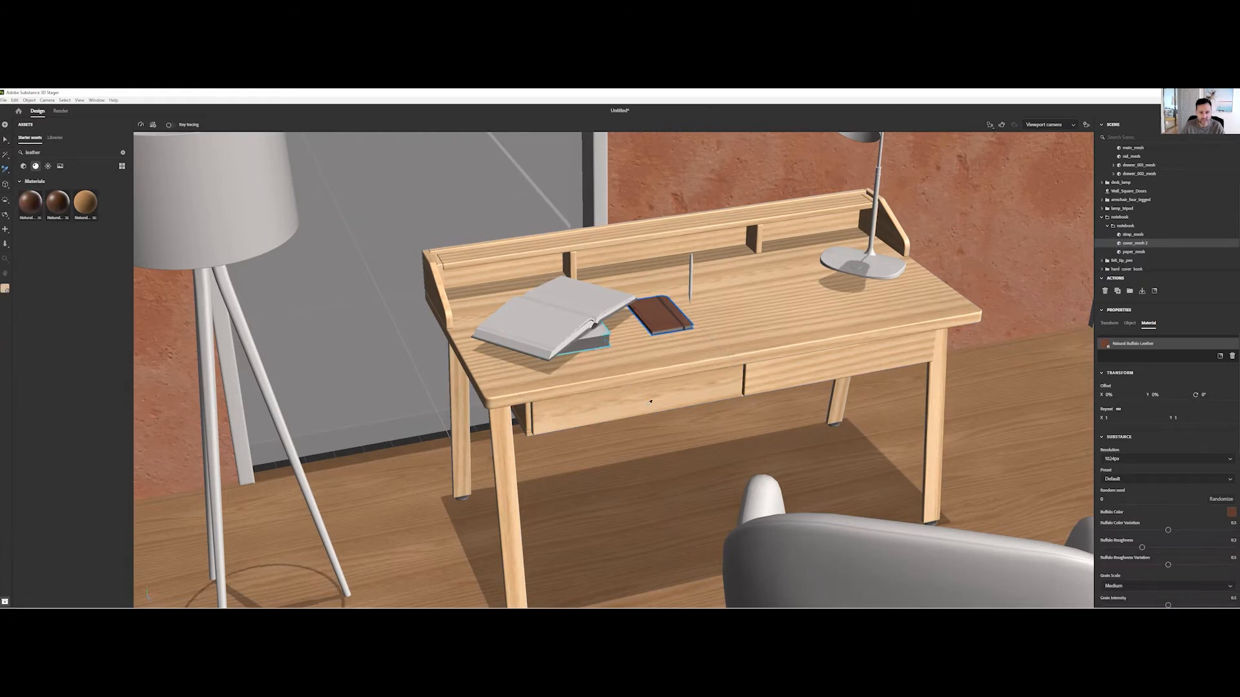
- Clear the asset search and apply the basic Metal material to the desk lamp's base
{"action": "right_click_drag", "start_coordinate": [612, 374], "coordinate": [685, 384]}
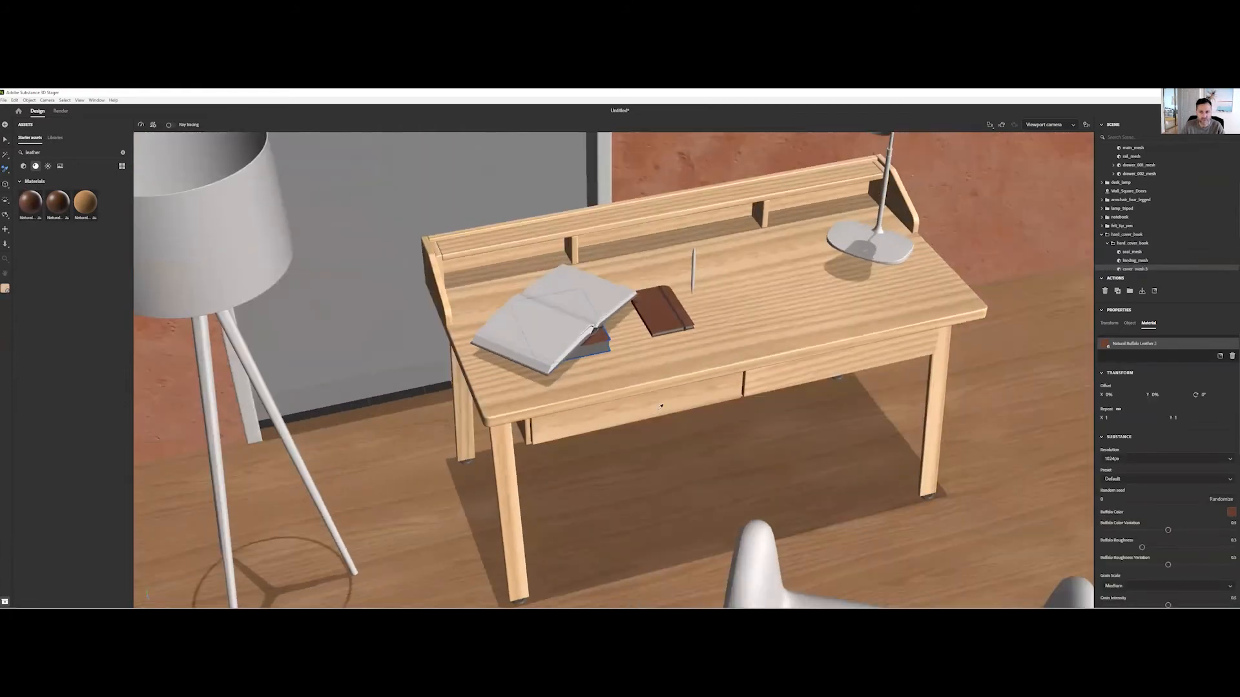
{"action": "scroll", "coordinate": [729, 363], "scroll_direction": "up", "scroll_amount": 3}
{"action": "middle_click_drag", "start_coordinate": [736, 352], "coordinate": [440, 483]}
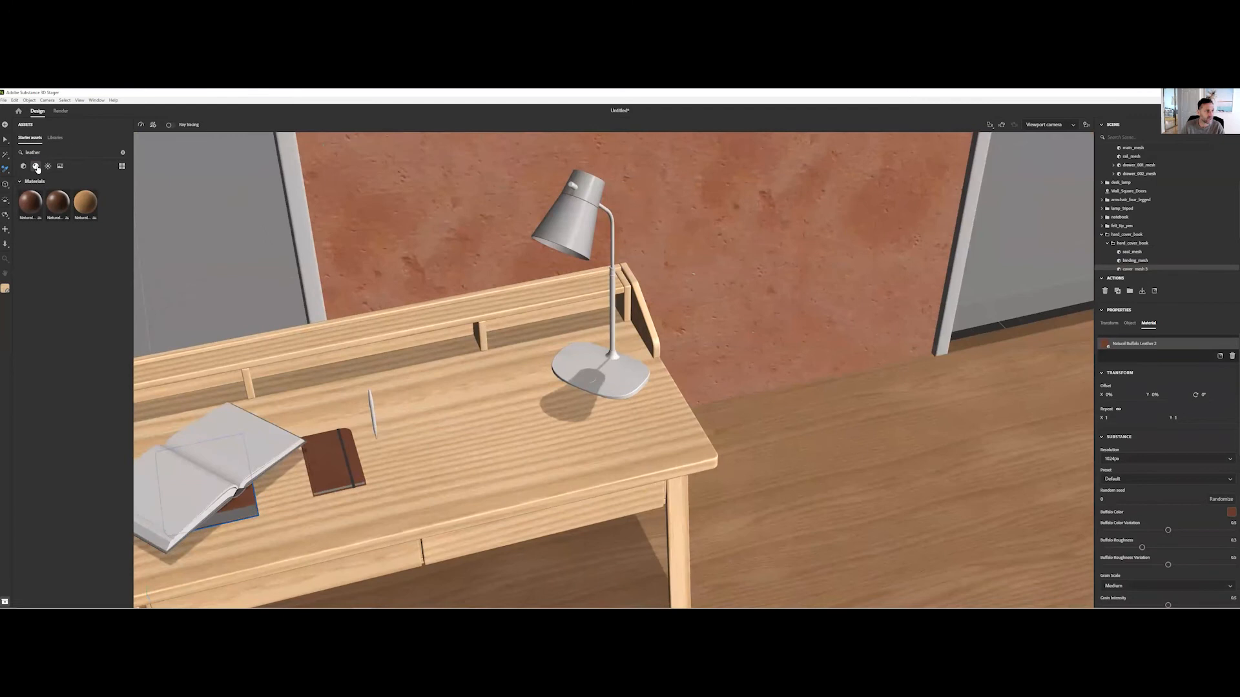
{"action": "left_click", "coordinate": [123, 152]}
{"action": "left_click_drag", "start_coordinate": [31, 236], "coordinate": [623, 396]}
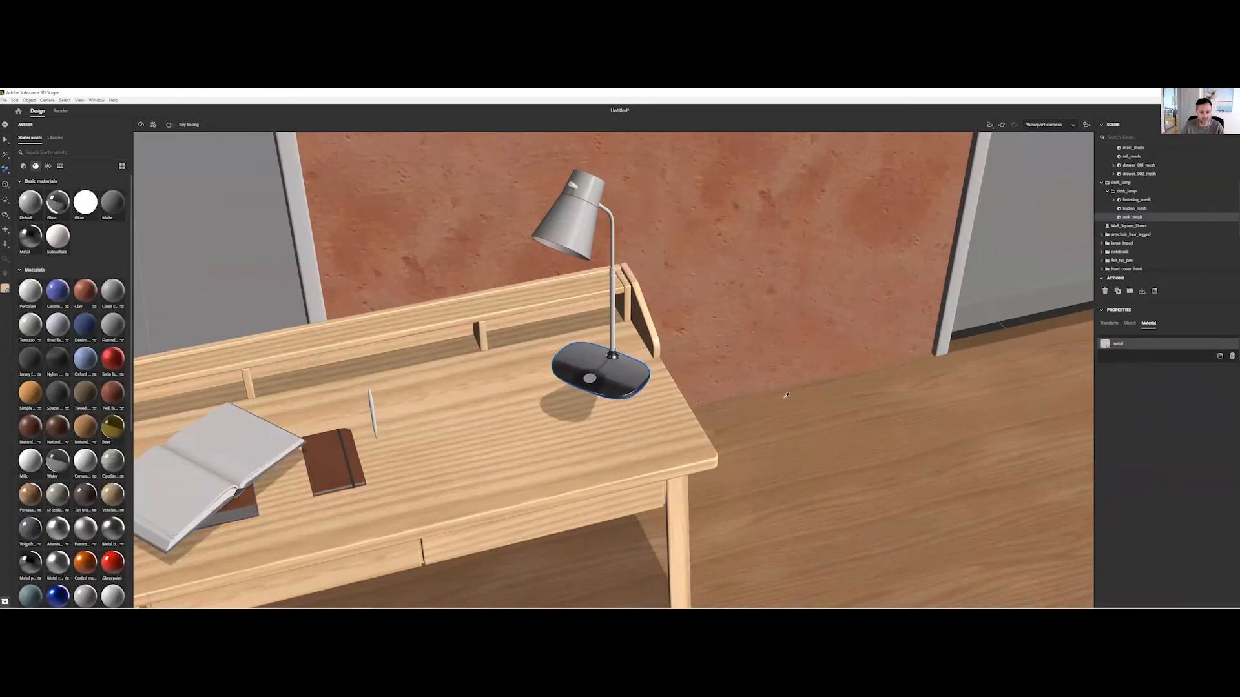
- Apply the basic Metal material to the desk lamp's arm
{"action": "middle_click_drag", "start_coordinate": [771, 443], "coordinate": [755, 364]}
{"action": "right_click_drag", "start_coordinate": [755, 365], "coordinate": [824, 358]}
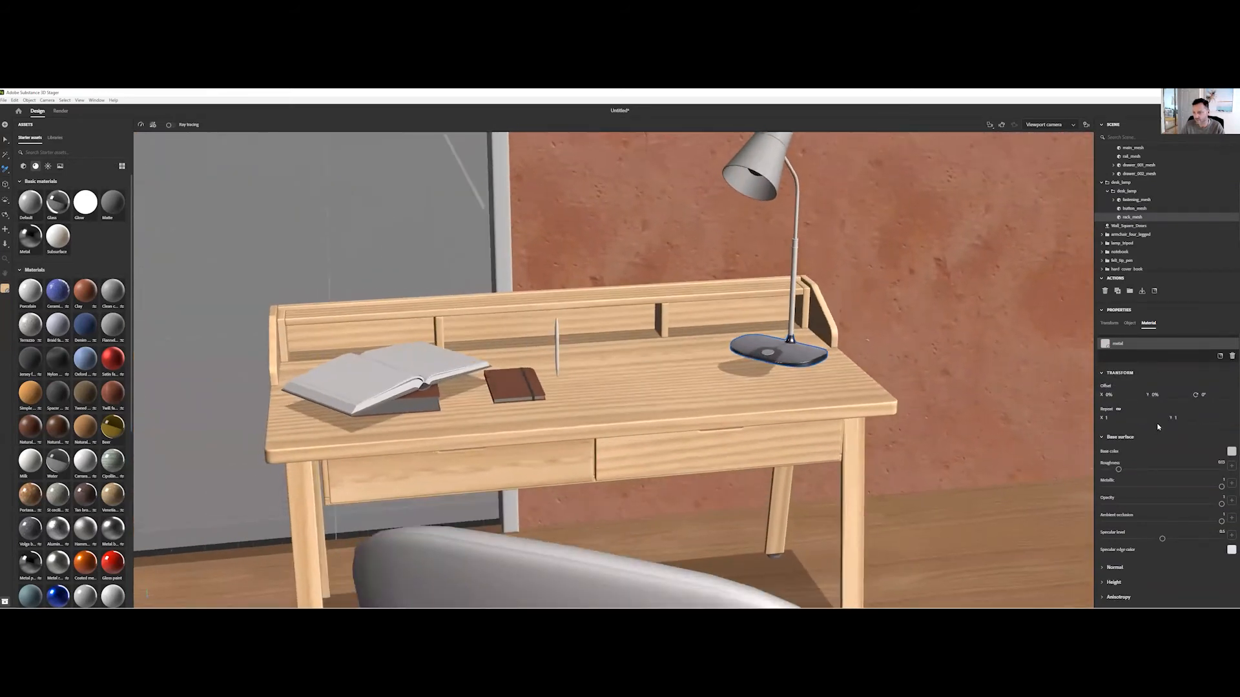
{"action": "scroll", "coordinate": [1137, 494], "scroll_direction": "down", "scroll_amount": 3}
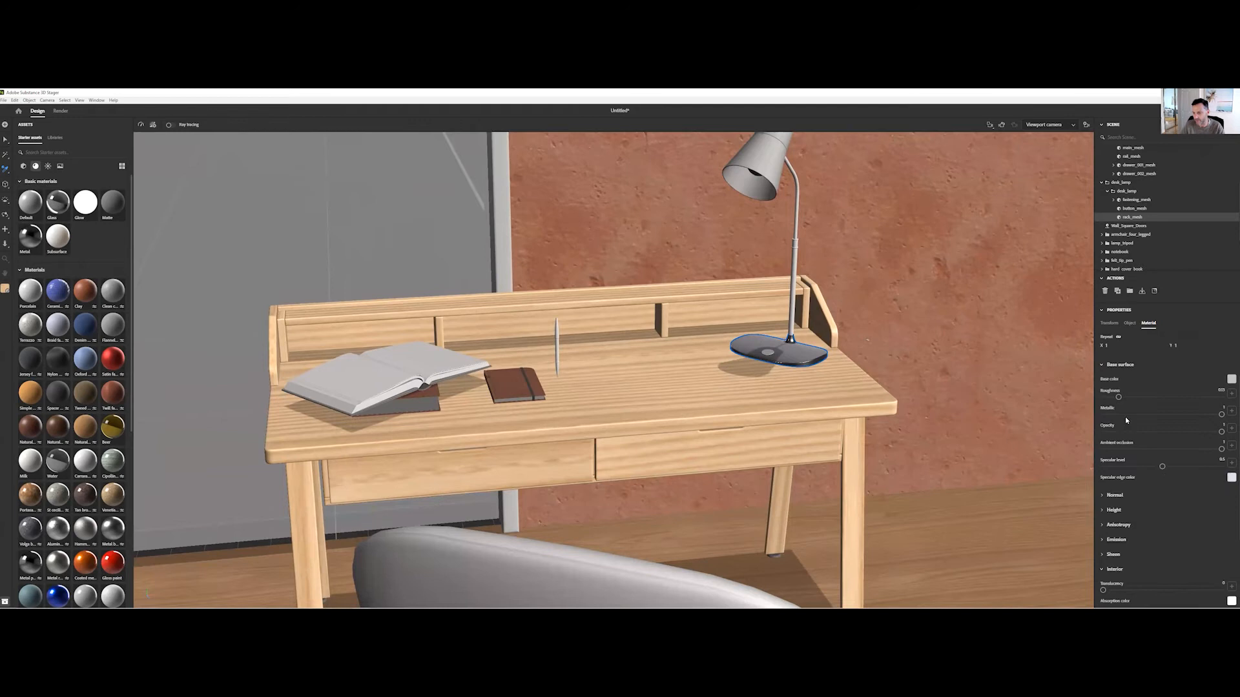
{"action": "right_click_drag", "start_coordinate": [745, 379], "coordinate": [723, 420]}
{"action": "middle_click_drag", "start_coordinate": [600, 363], "coordinate": [520, 394]}
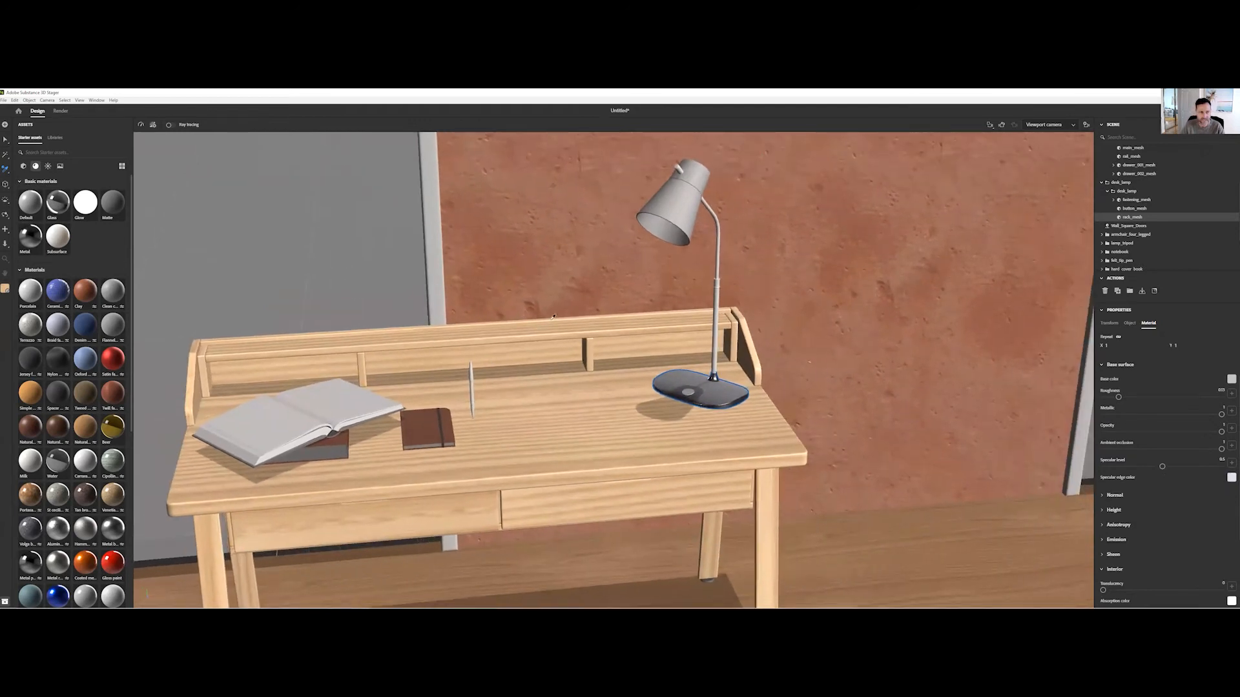
{"action": "left_click_drag", "start_coordinate": [31, 237], "coordinate": [714, 329]}
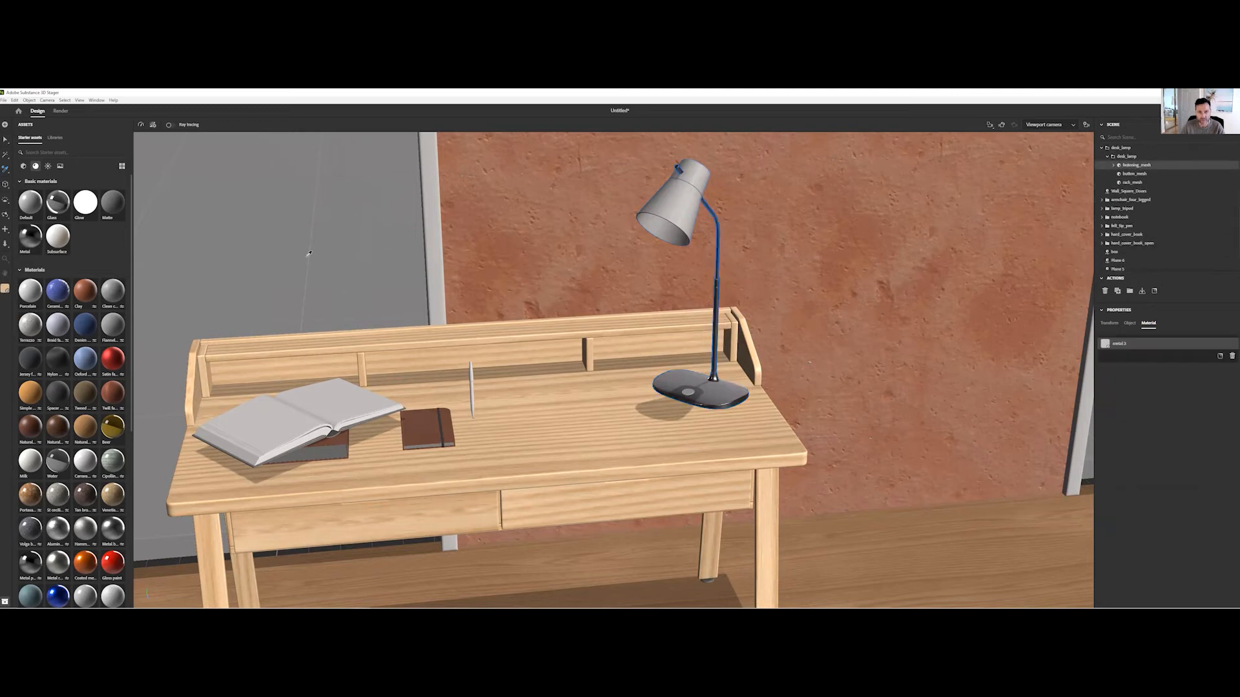
- Search the assets for "plastic" materials
{"action": "right_click_drag", "start_coordinate": [219, 212], "coordinate": [193, 197]}
{"action": "left_click", "coordinate": [53, 154]}
{"action": "type", "text": "plas"}
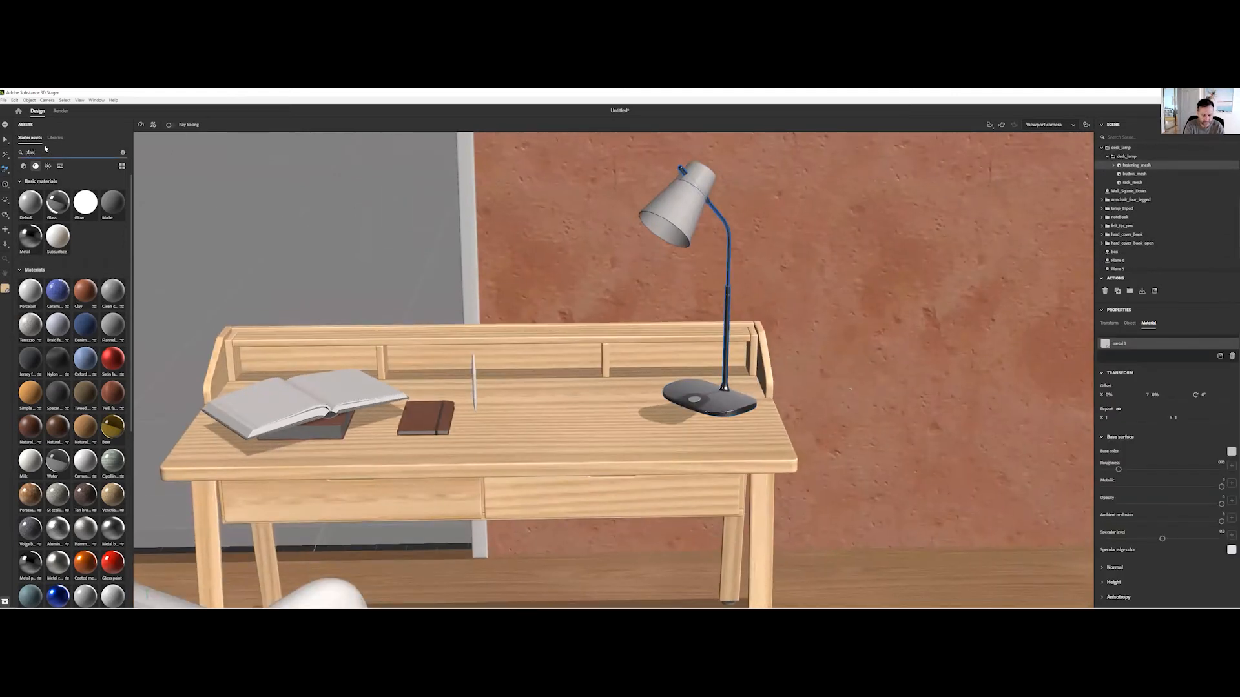
{"action": "type", "text": "tic"}
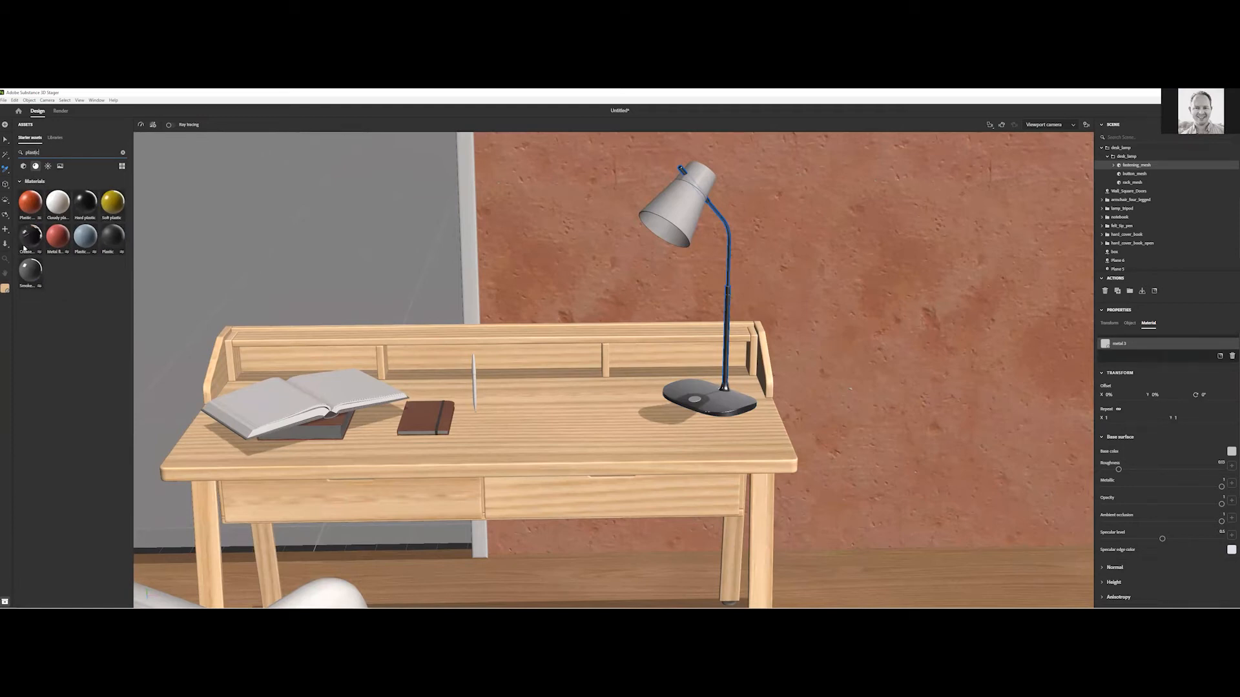
- Try the Plastic Recycled material on the desk lamp's shade, then undo it
{"action": "left_click_drag", "start_coordinate": [87, 238], "coordinate": [672, 219]}
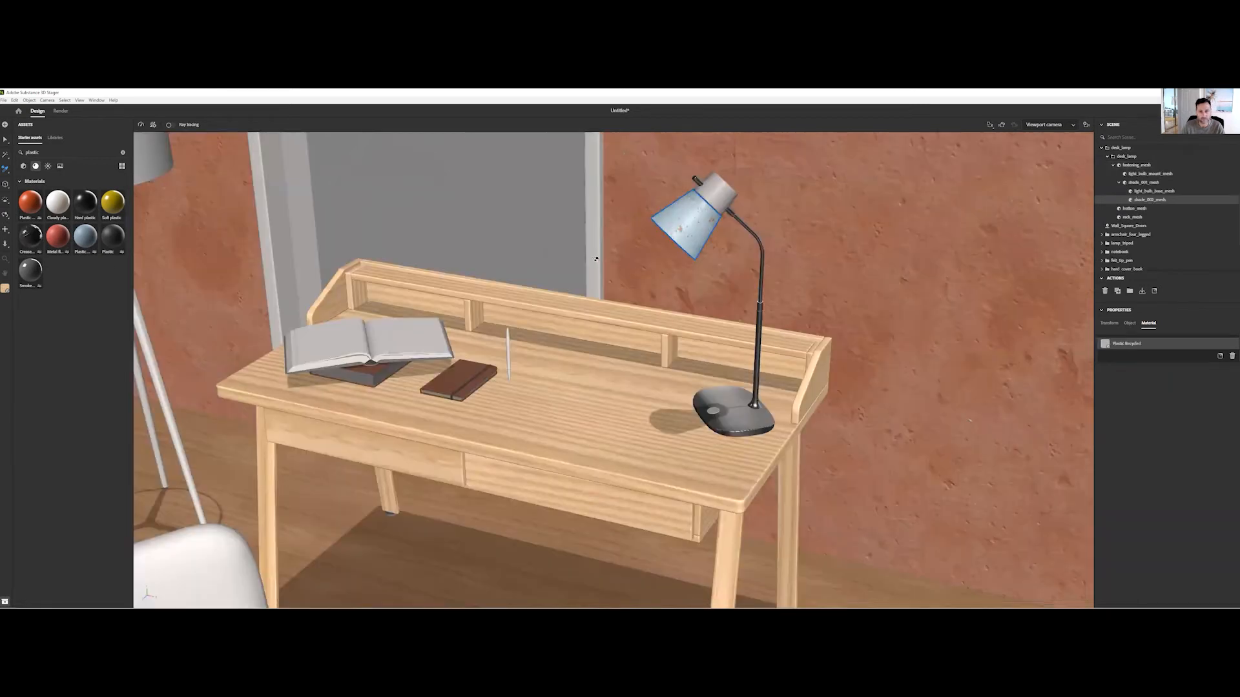
{"action": "right_click_drag", "start_coordinate": [596, 259], "coordinate": [644, 242]}
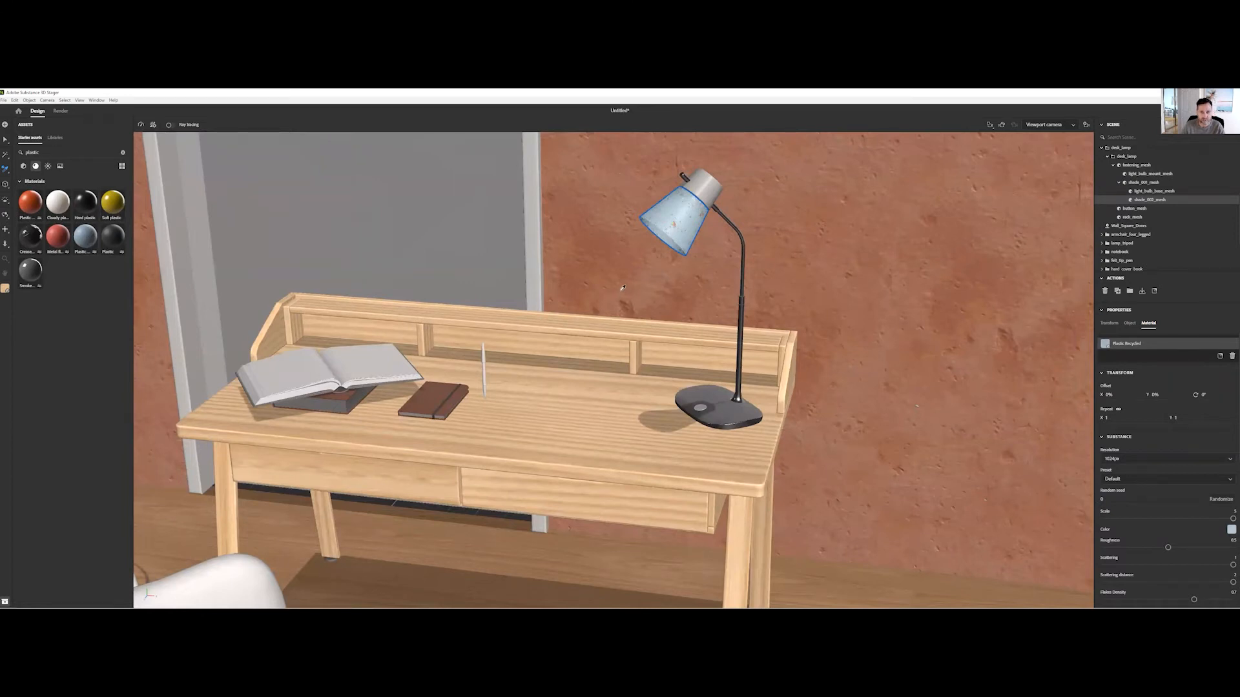
{"action": "key", "text": "ctrl+z"}
- Apply Hard plastic to the desk lamp's shade and the basic Metal material to the cap above it, clearing the asset search
{"action": "left_click_drag", "start_coordinate": [117, 208], "coordinate": [679, 230]}
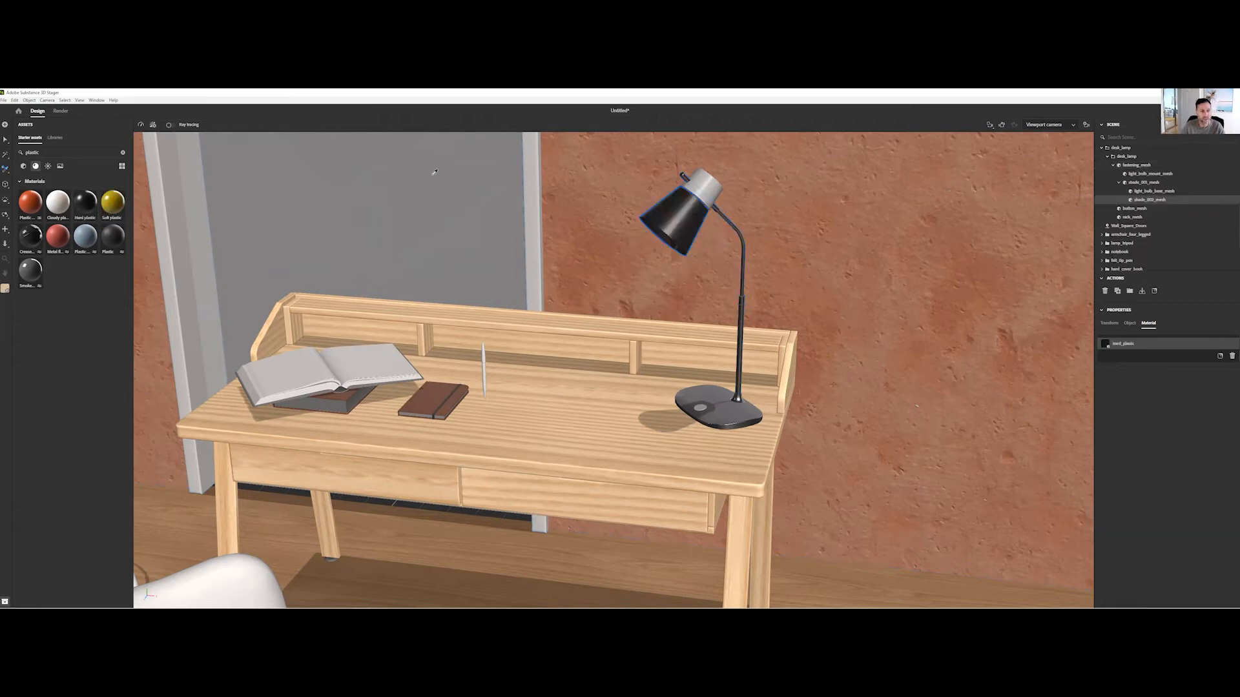
{"action": "left_click_drag", "start_coordinate": [91, 206], "coordinate": [703, 232]}
{"action": "left_click", "coordinate": [123, 152]}
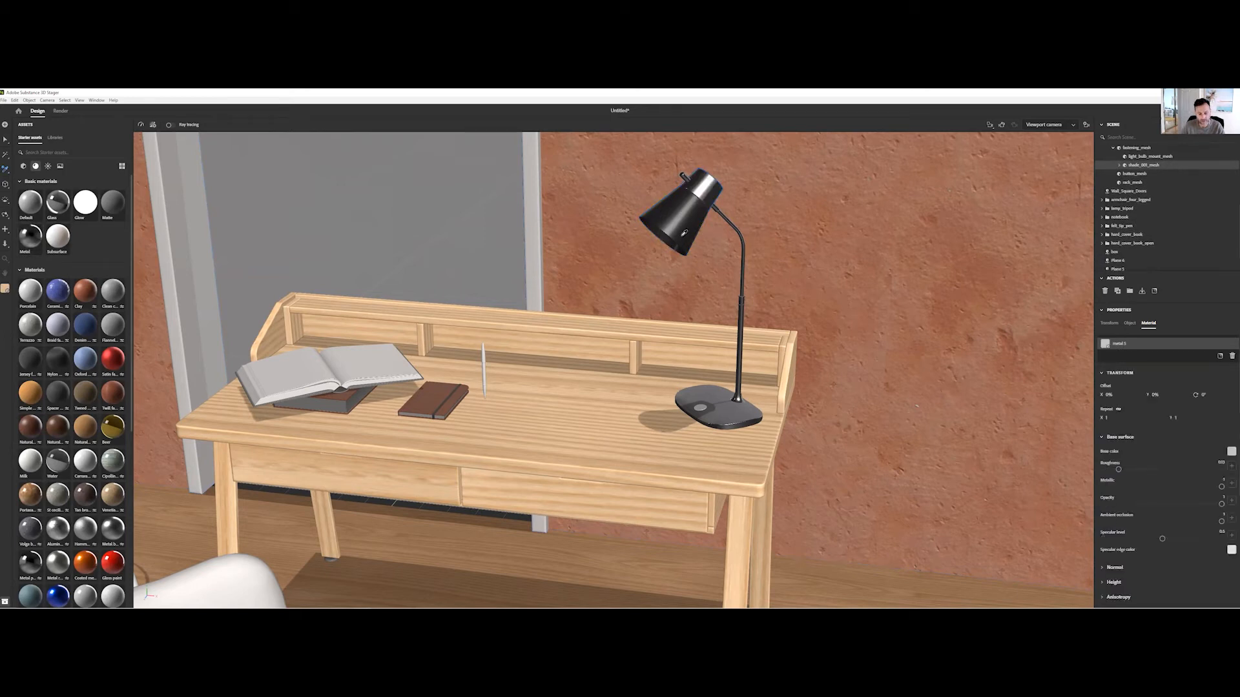
- Select the desk lamp and check the Group select setting of the Select tool
{"action": "left_click", "coordinate": [681, 231]}
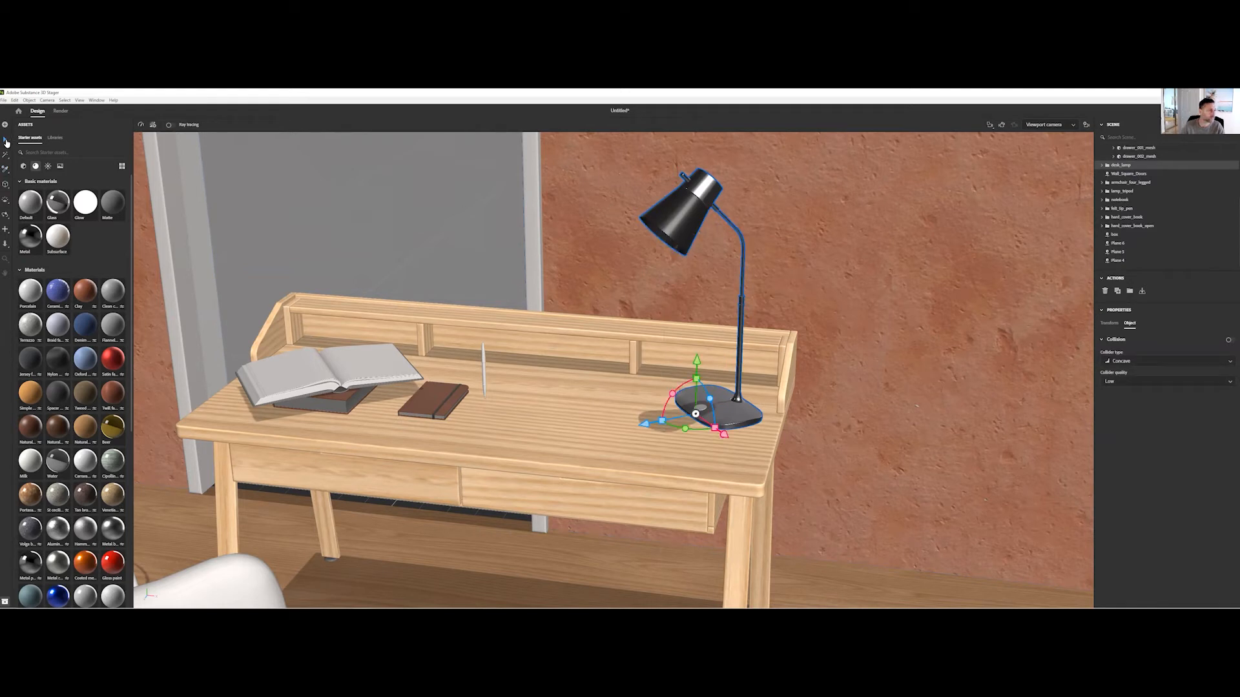
{"action": "left_click", "coordinate": [6, 142]}
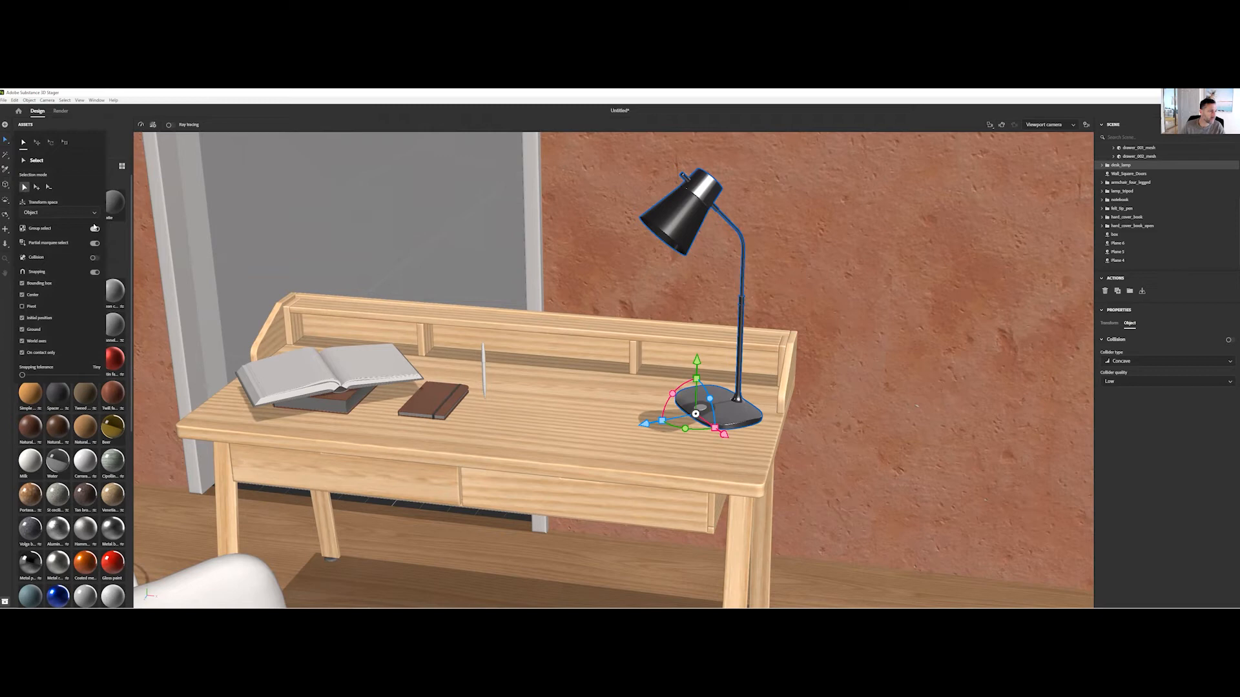
{"action": "left_click", "coordinate": [683, 231]}
- Search the assets for "plastic" and apply Hard plastic to the body and cap of the felt-tip pen on the desk
{"action": "right_click_drag", "start_coordinate": [653, 443], "coordinate": [717, 407]}
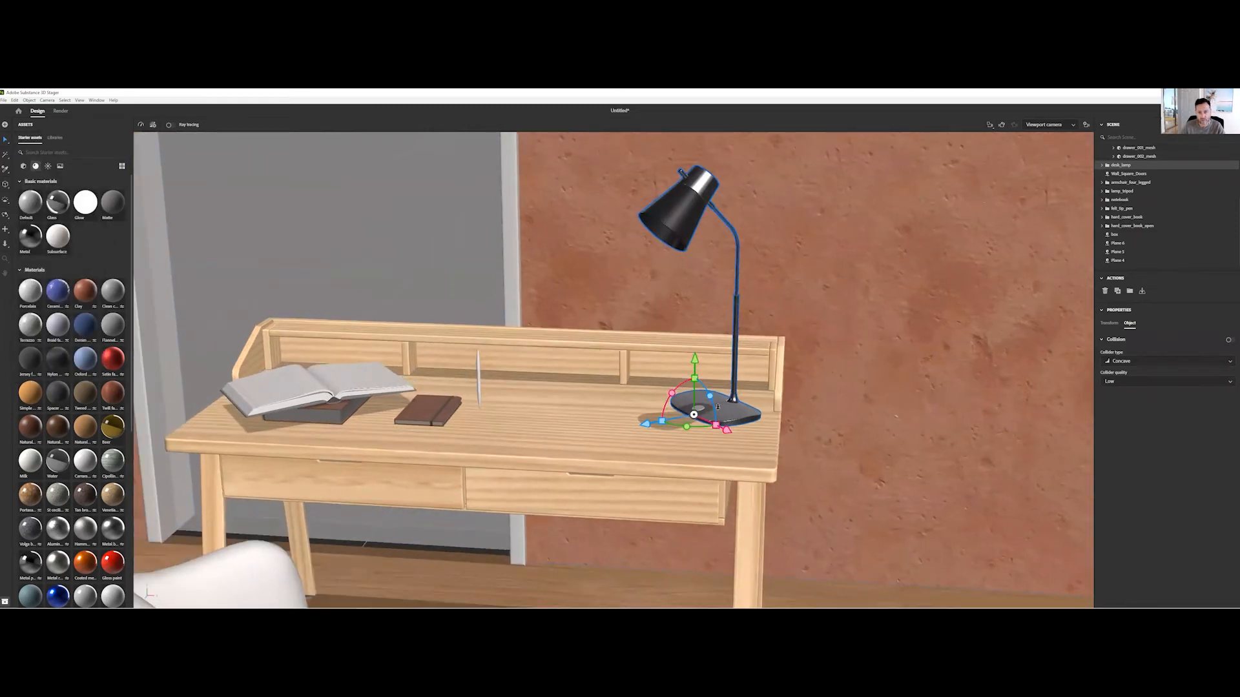
{"action": "scroll", "coordinate": [821, 497], "scroll_direction": "down", "scroll_amount": 5}
{"action": "scroll", "coordinate": [404, 433], "scroll_direction": "up", "scroll_amount": 2}
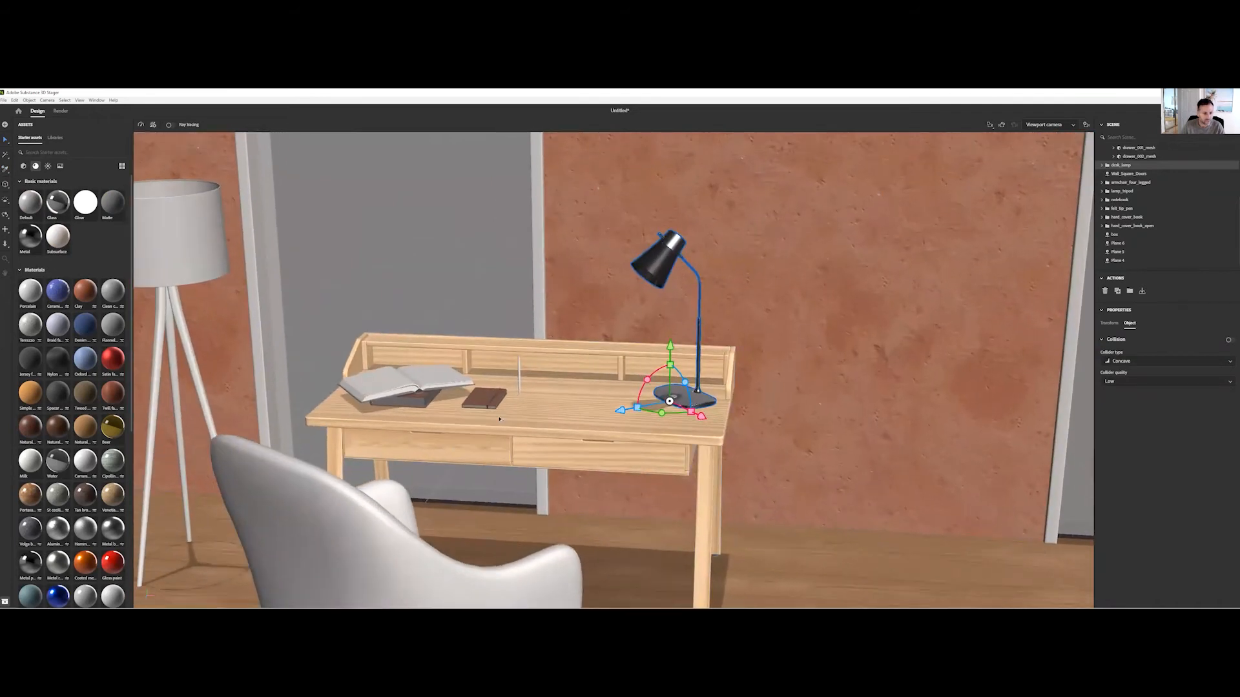
{"action": "scroll", "coordinate": [499, 419], "scroll_direction": "up", "scroll_amount": 3}
{"action": "left_click", "coordinate": [42, 152]}
{"action": "type", "text": "plas"}
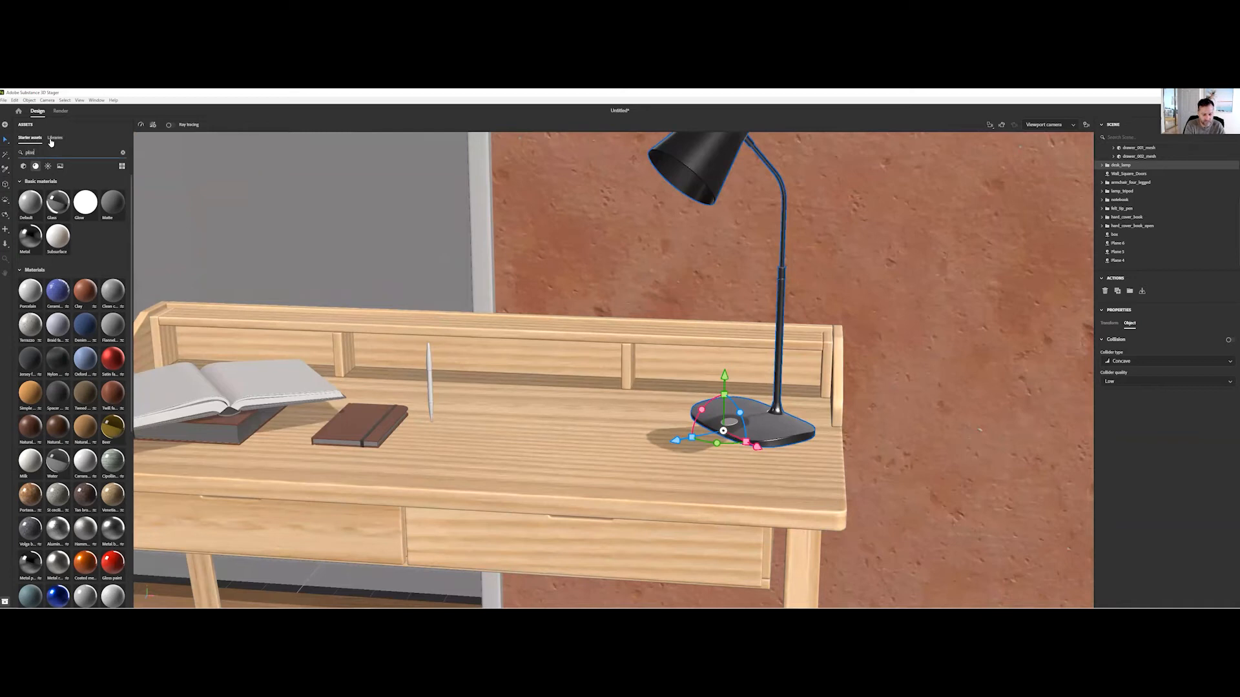
{"action": "type", "text": "tic"}
{"action": "left_click_drag", "start_coordinate": [85, 202], "coordinate": [430, 415]}
{"action": "left_click_drag", "start_coordinate": [84, 201], "coordinate": [429, 386]}
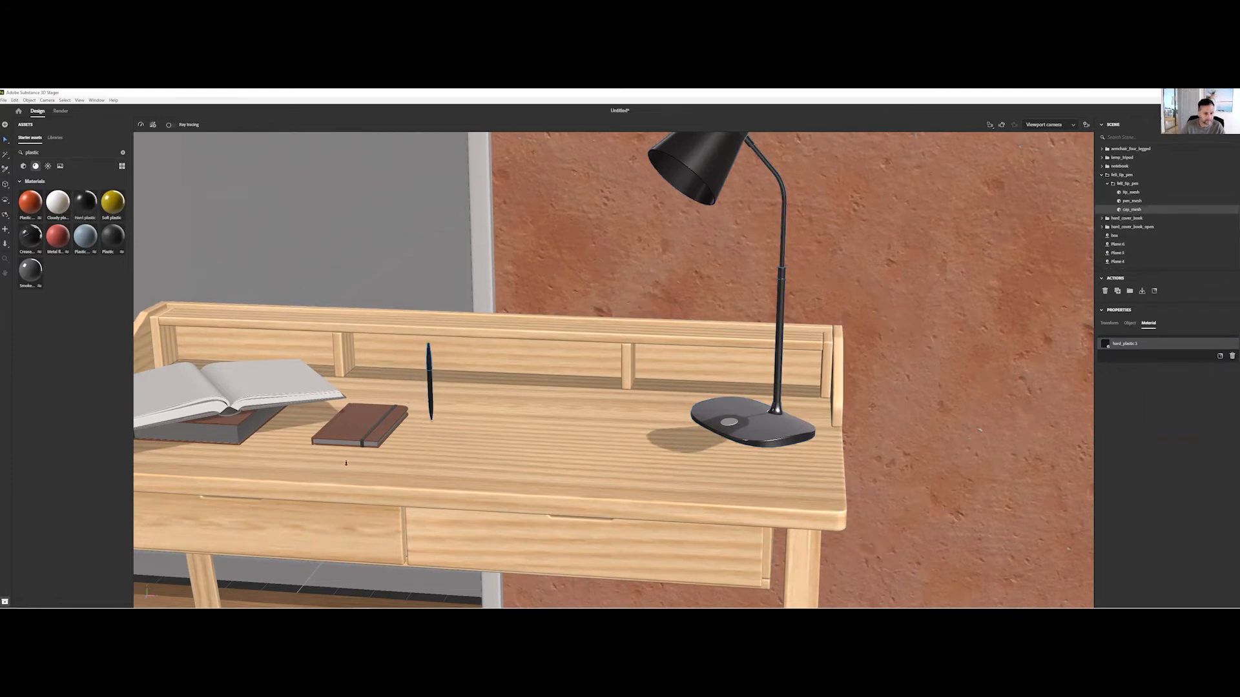
- Turn off Group select and toggle Partial marquee select in the Select tool's options
{"action": "scroll", "coordinate": [368, 506], "scroll_direction": "up", "scroll_amount": 3}
{"action": "middle_click_drag", "start_coordinate": [368, 506], "coordinate": [689, 452]}
{"action": "right_click_drag", "start_coordinate": [689, 451], "coordinate": [516, 392]}
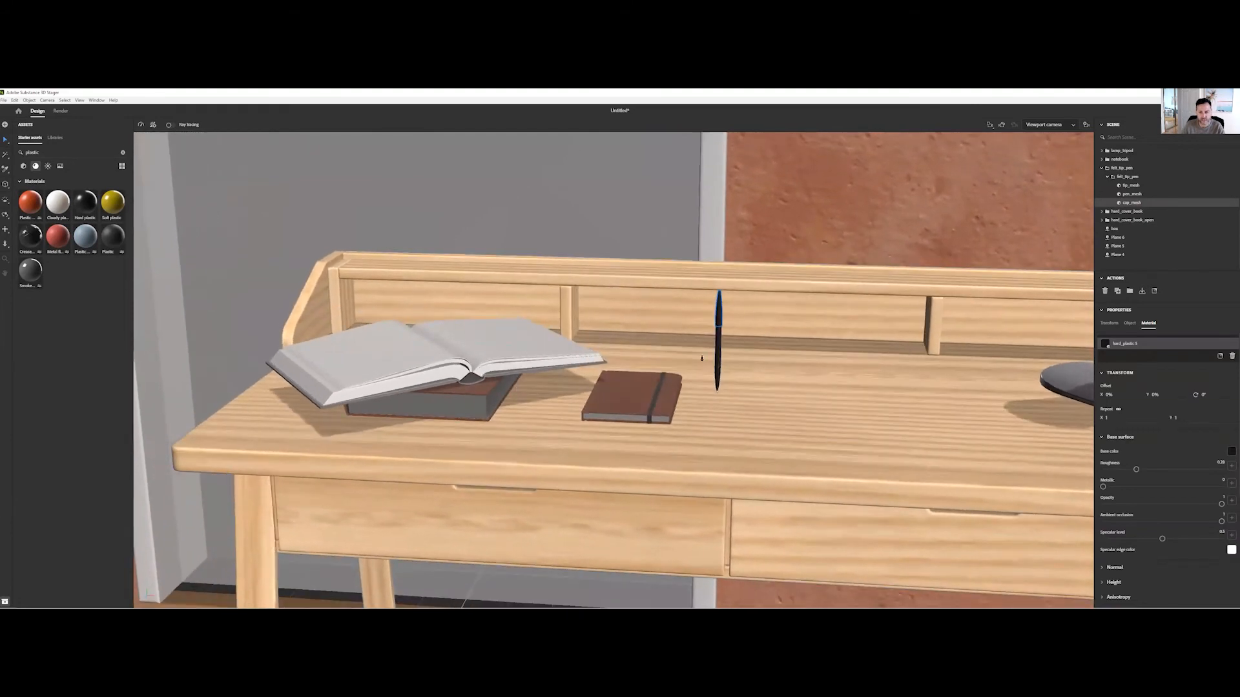
{"action": "left_click", "coordinate": [6, 143]}
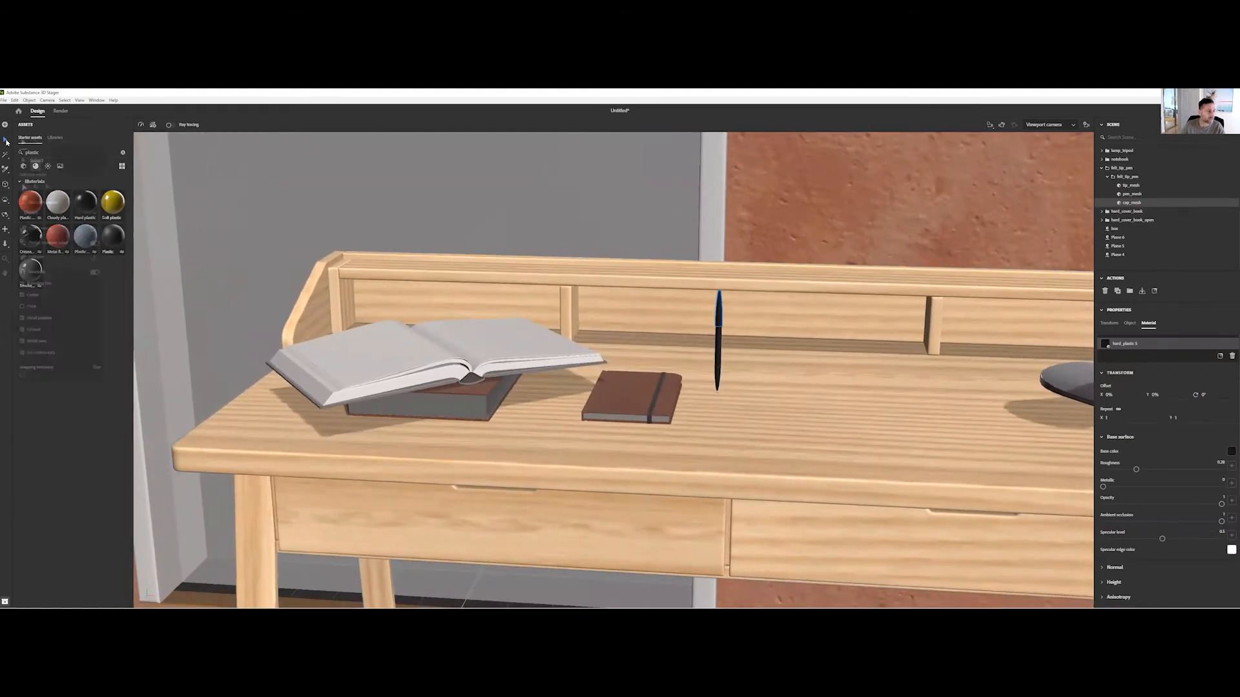
{"action": "left_click", "coordinate": [95, 229]}
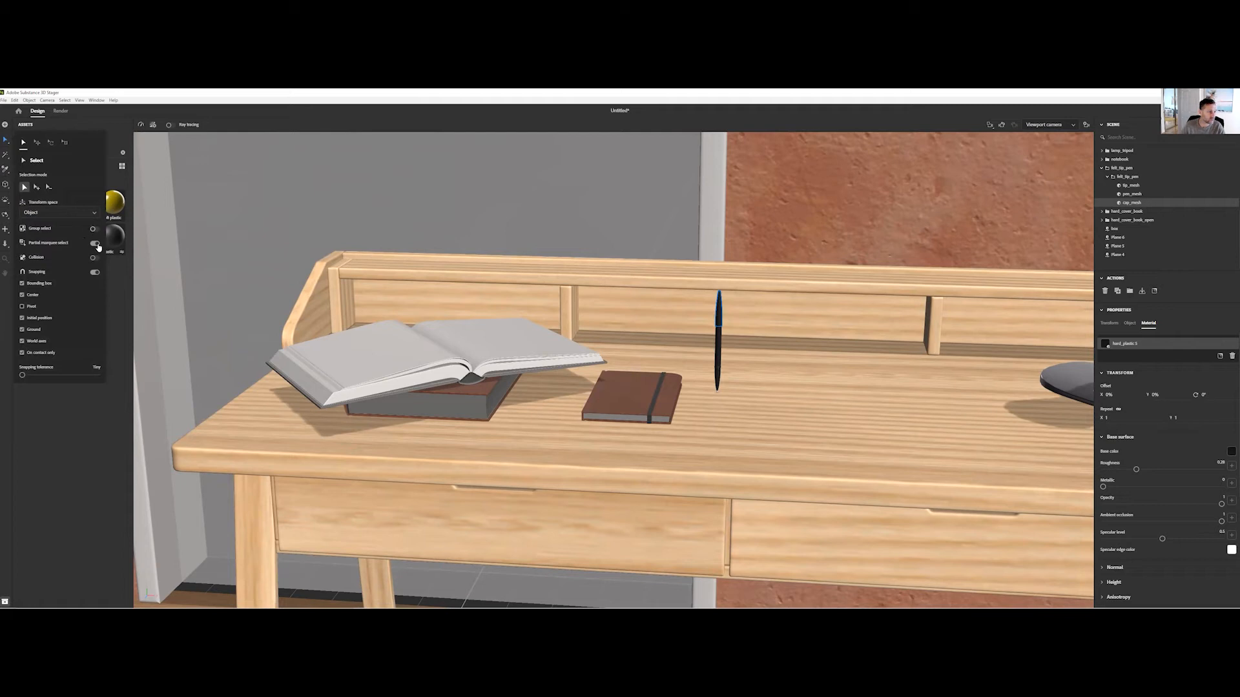
{"action": "left_click", "coordinate": [95, 243]}
- Collapse the felt_tip_pen group in the scene hierarchy and select the whole pen
{"action": "left_click", "coordinate": [1101, 168]}
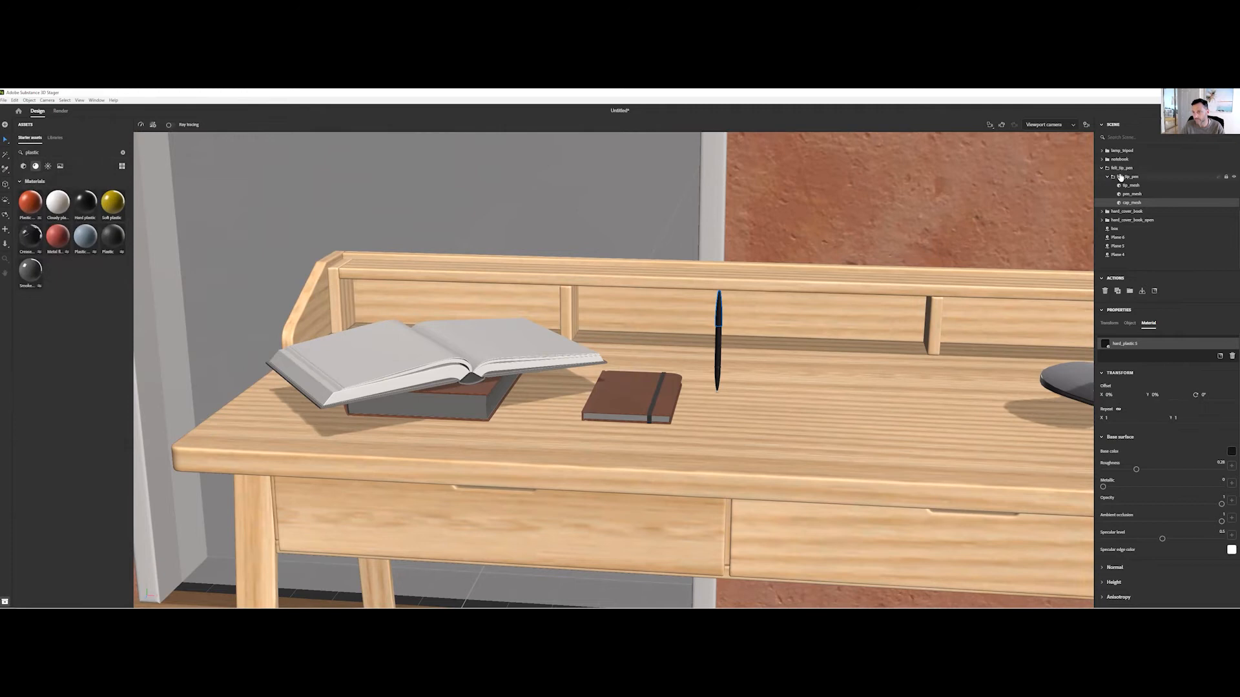
{"action": "left_click", "coordinate": [1101, 168]}
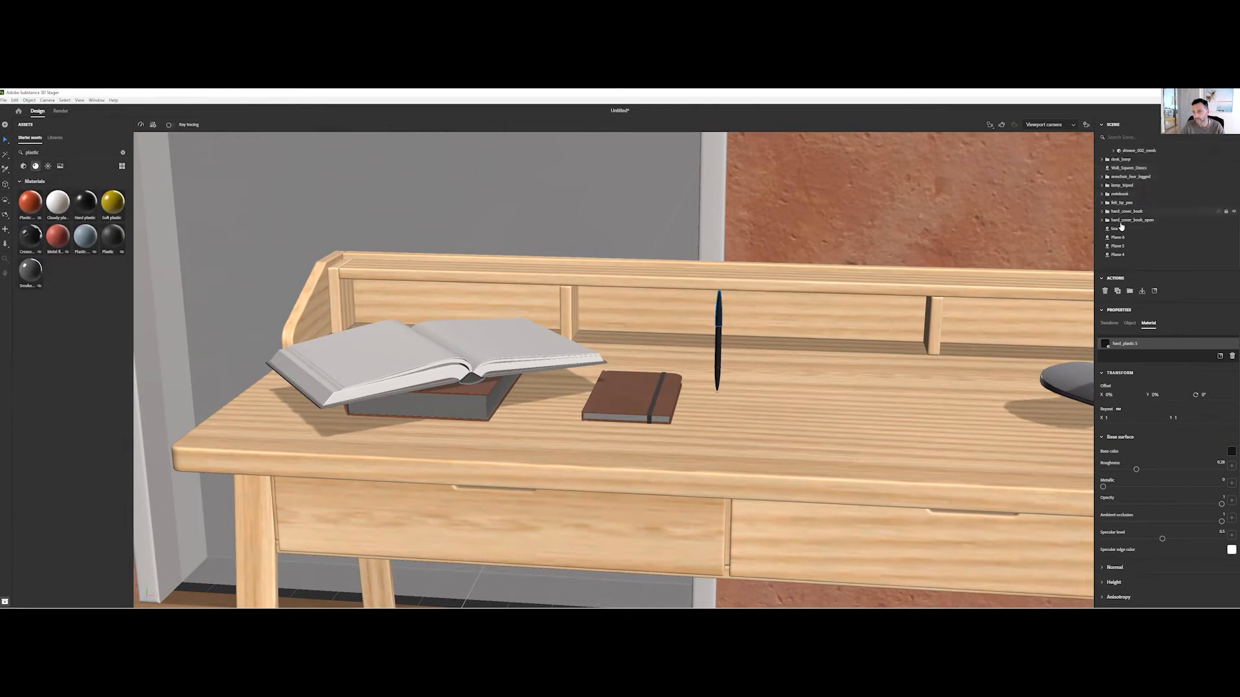
{"action": "left_click", "coordinate": [1121, 202]}
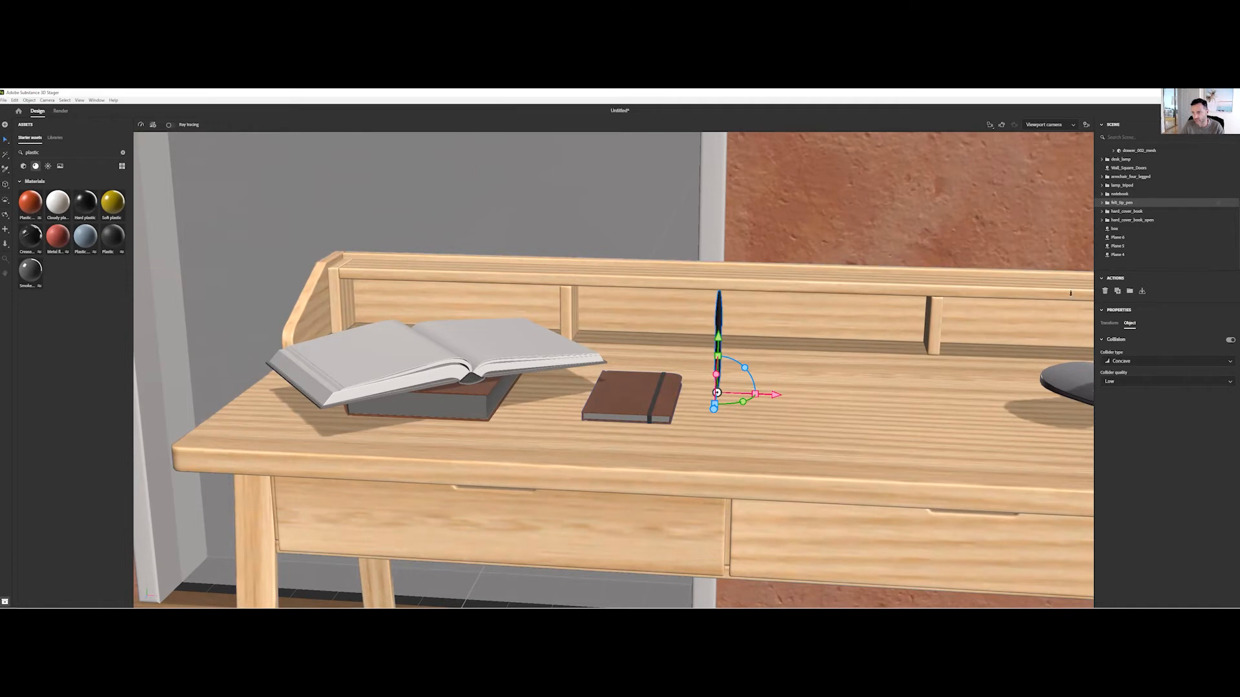
- Set the pen's collider type to Concave and enable collision for the notebook, the closed hardcover book and the open book
{"action": "left_click", "coordinate": [1229, 361]}
{"action": "left_click", "coordinate": [1229, 372]}
{"action": "left_click", "coordinate": [1229, 340]}
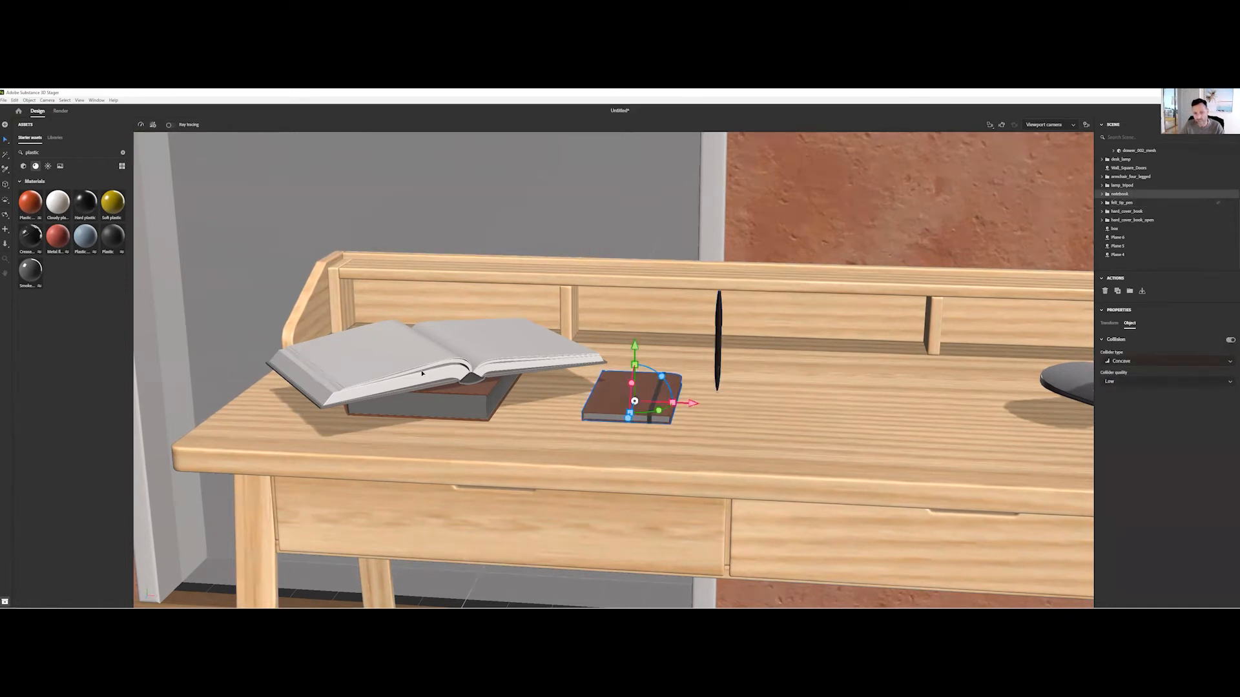
{"action": "left_click", "coordinate": [459, 405]}
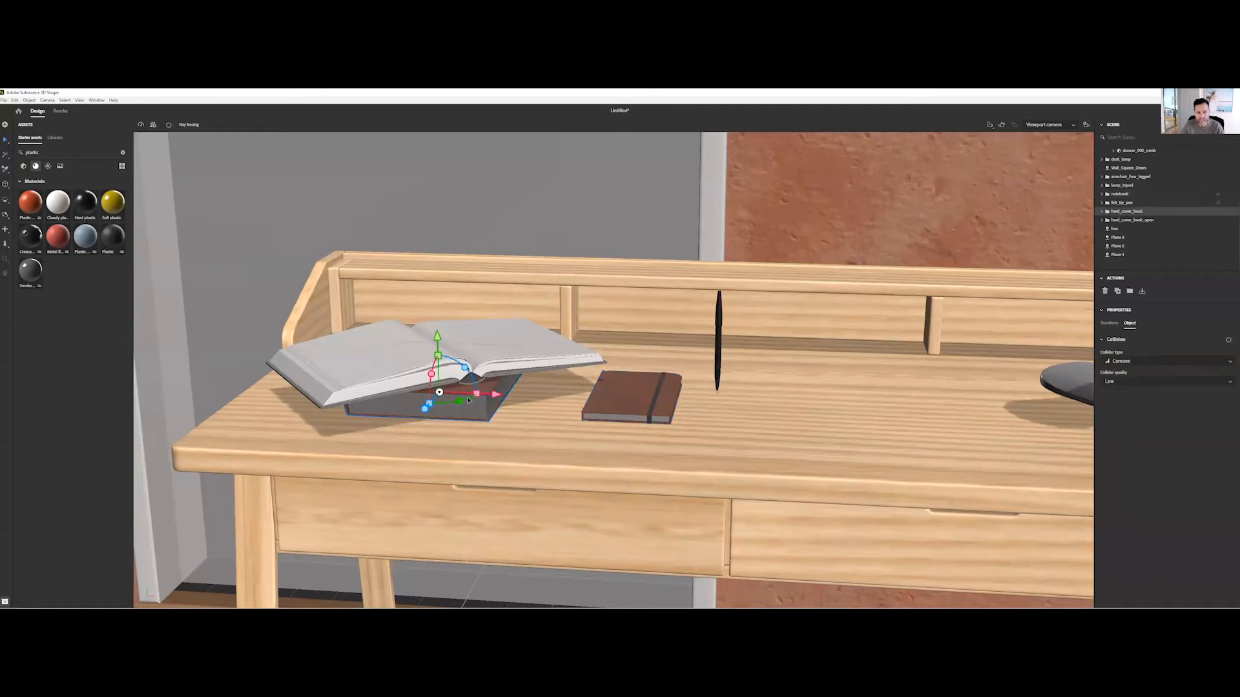
{"action": "left_click", "coordinate": [1228, 340]}
{"action": "left_click", "coordinate": [546, 353]}
{"action": "left_click", "coordinate": [1229, 340]}
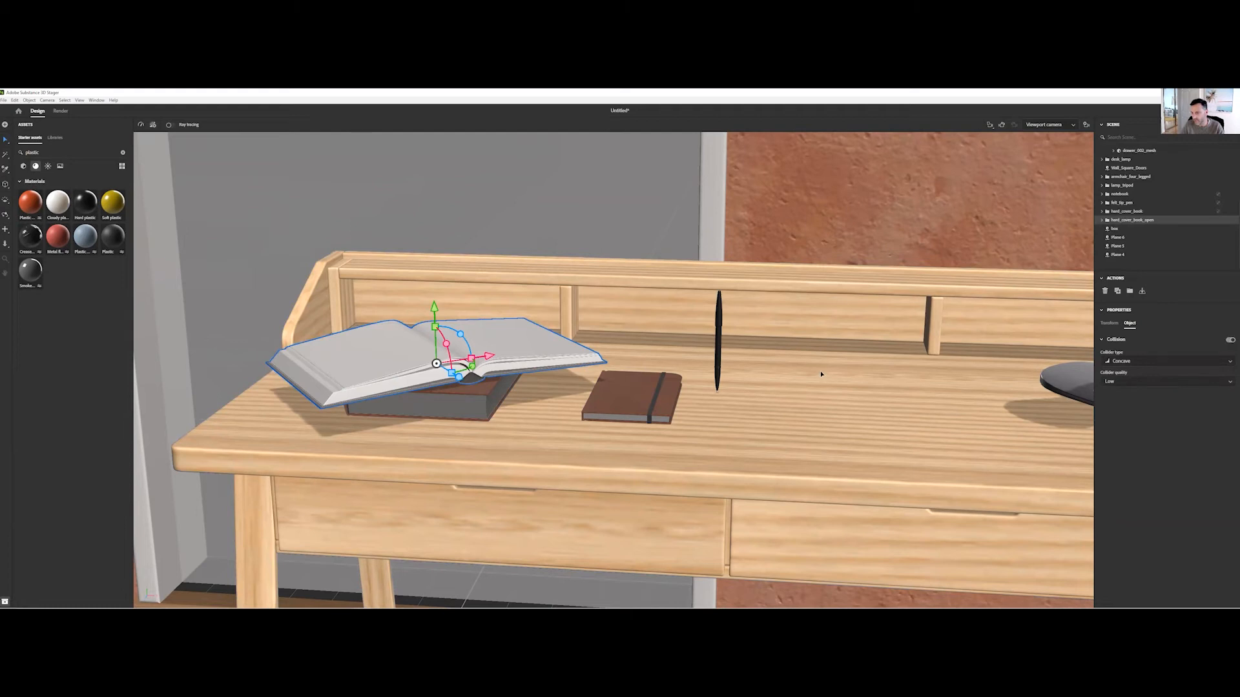
- Turn on Collision for the Select tool and lay the felt-tip pen flat across the top of the notebook
{"action": "left_click", "coordinate": [719, 362]}
{"action": "mouse_move", "coordinate": [756, 388]}
{"action": "left_mouse_down"}
{"action": "mouse_move", "coordinate": [728, 393]}
{"action": "mouse_move", "coordinate": [779, 395]}
{"action": "left_mouse_up"}
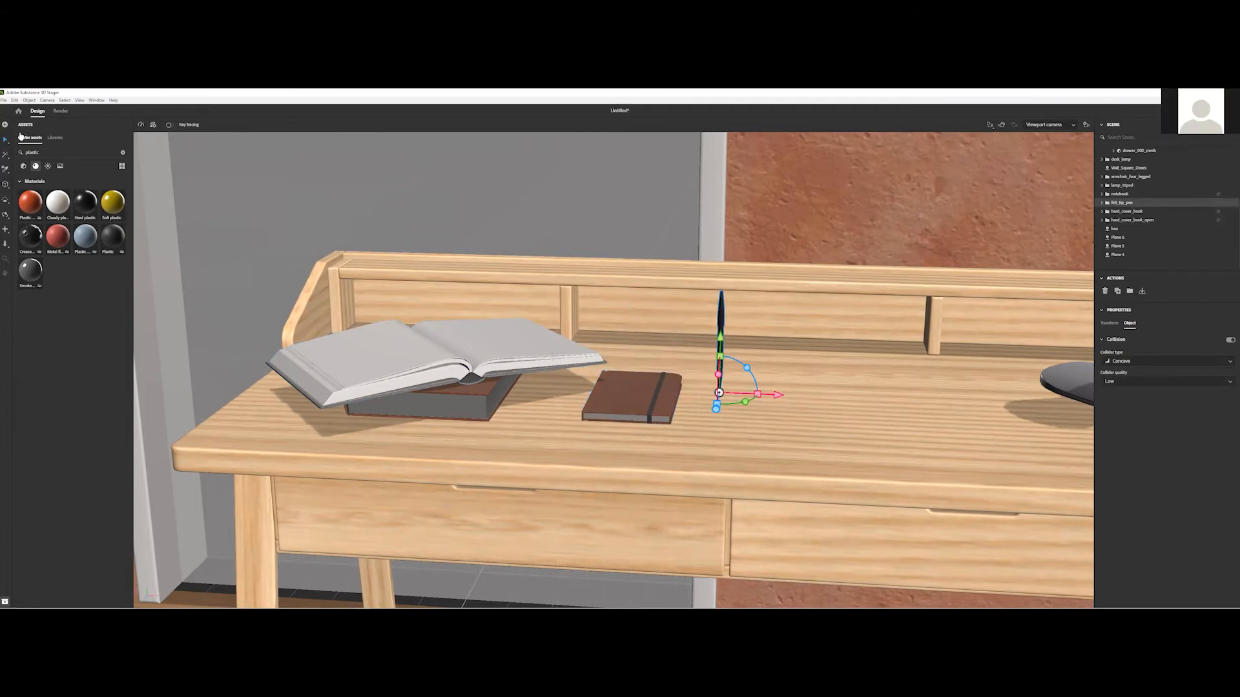
{"action": "double_click", "coordinate": [5, 140]}
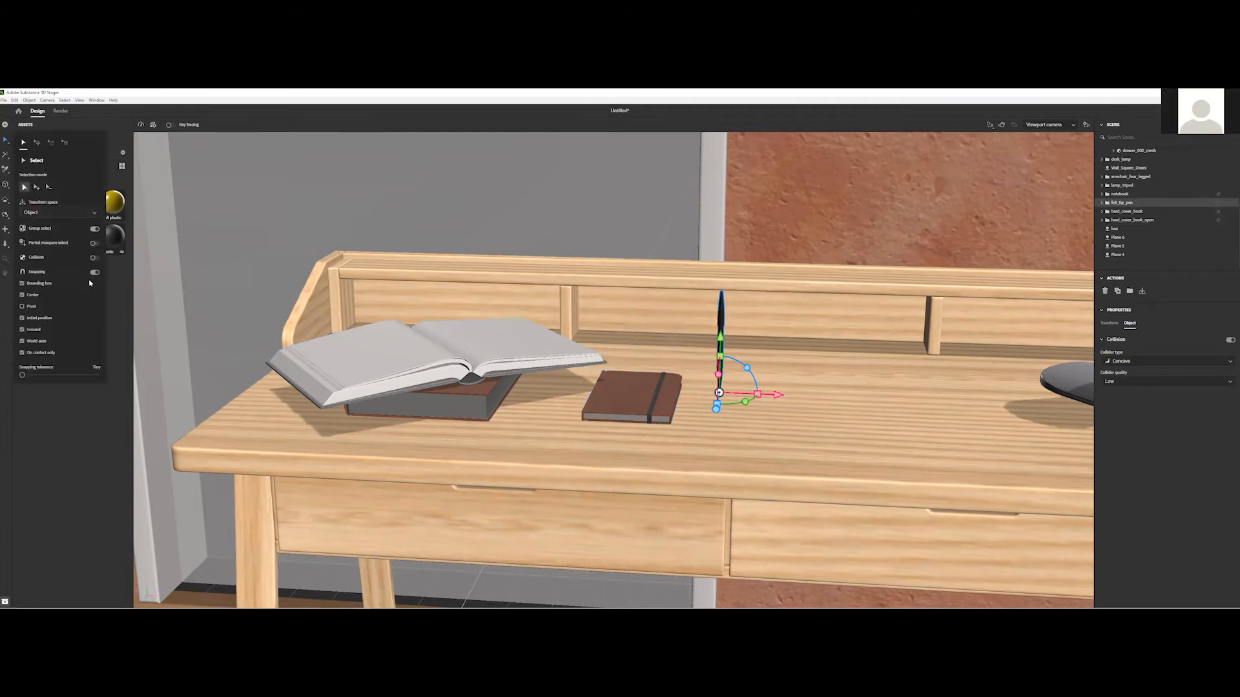
{"action": "left_click", "coordinate": [95, 258]}
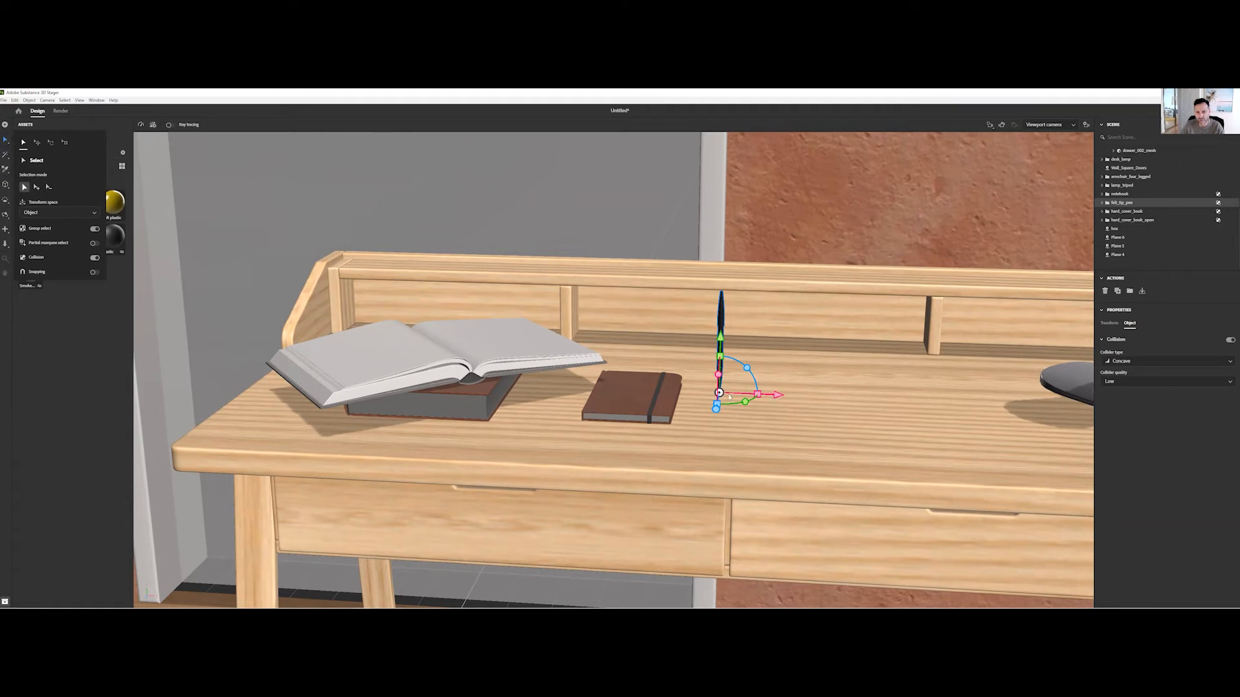
{"action": "left_click_drag", "start_coordinate": [778, 396], "coordinate": [656, 421]}
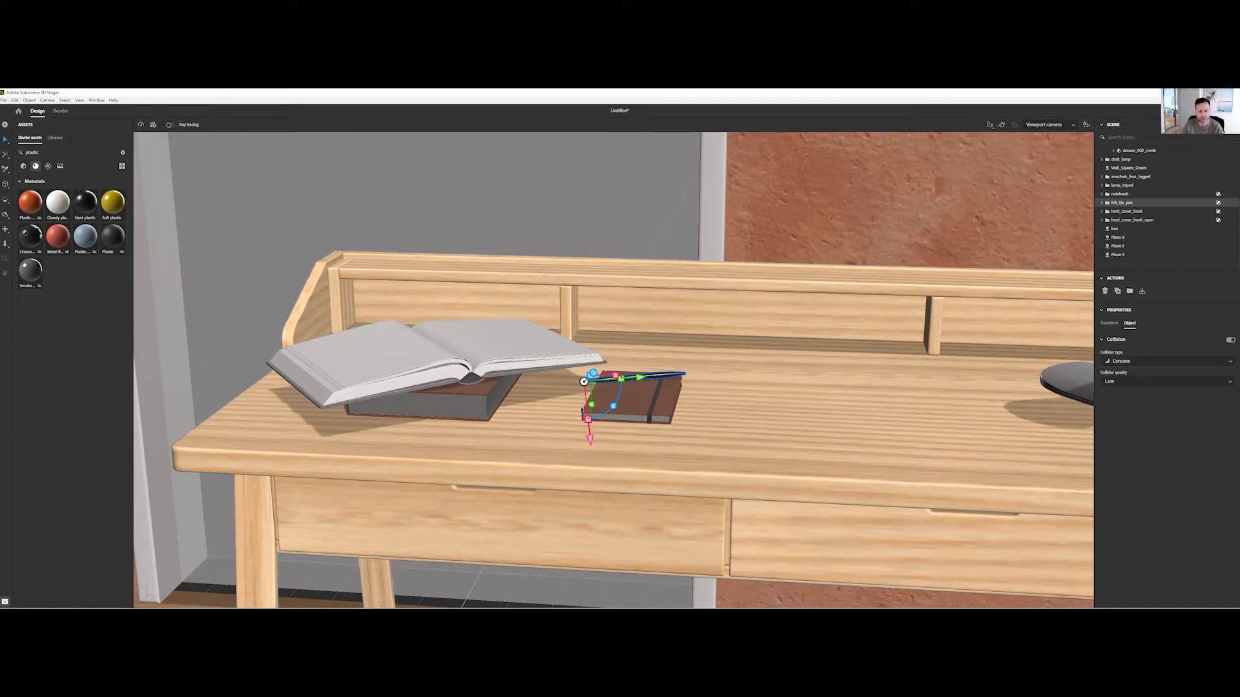
- Shift the open book slightly on the closed one and nudge the notebook closer to the books
{"action": "right_click_drag", "start_coordinate": [753, 407], "coordinate": [497, 368], "text": "alt"}
{"action": "left_click", "coordinate": [505, 374]}
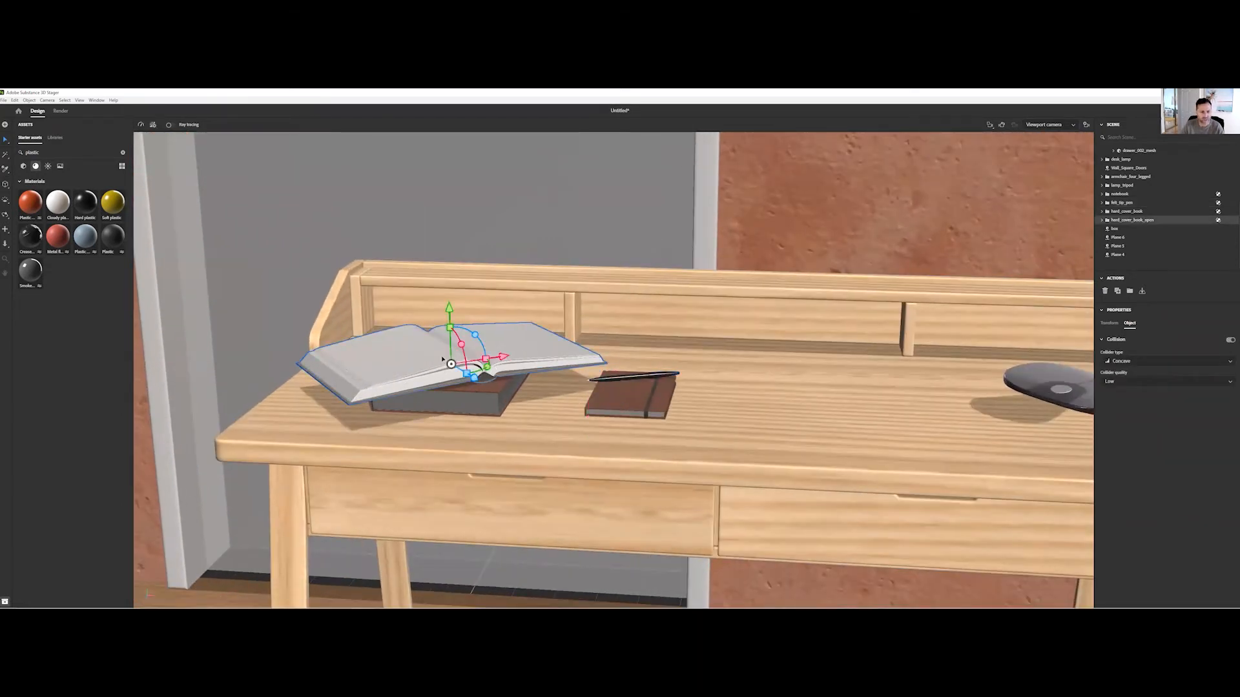
{"action": "left_click_drag", "start_coordinate": [548, 402], "coordinate": [497, 355]}
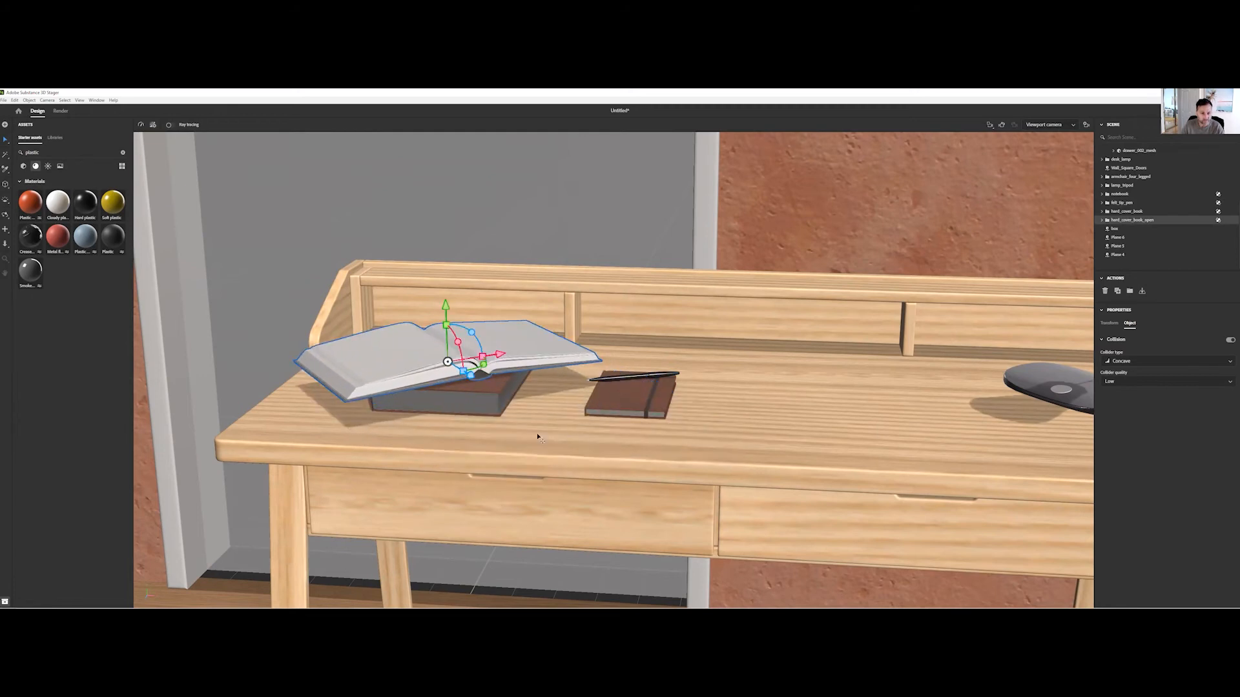
{"action": "left_click", "coordinate": [638, 396]}
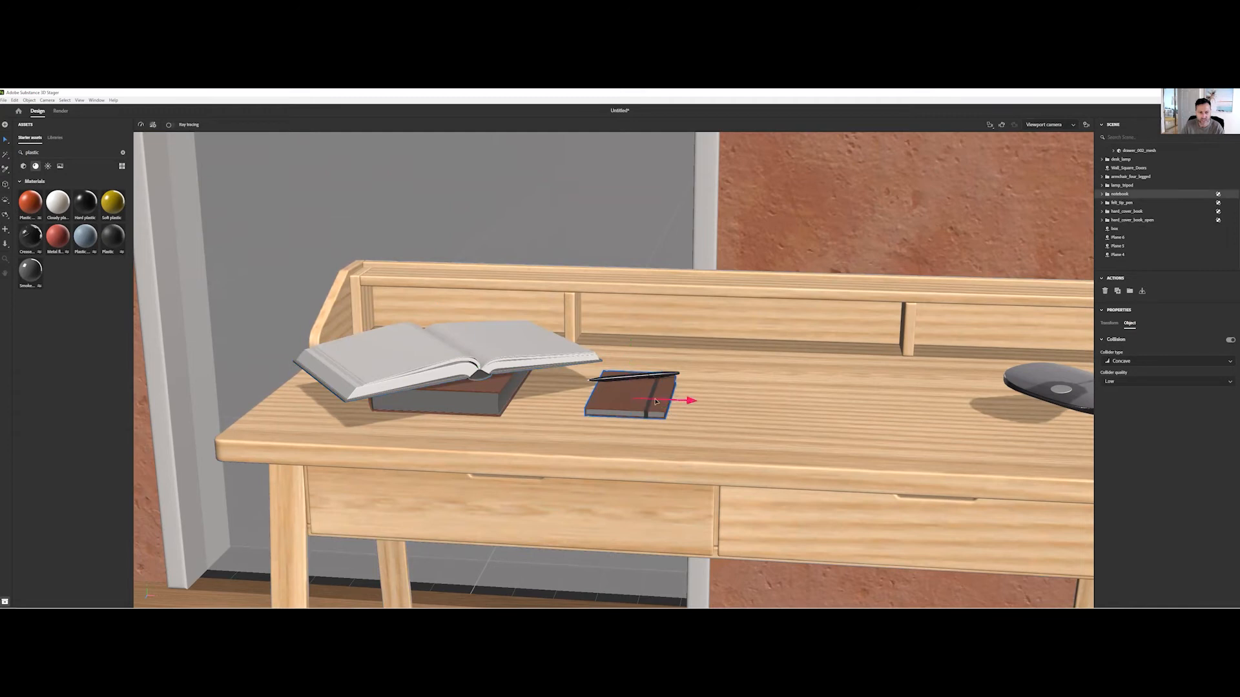
{"action": "left_click_drag", "start_coordinate": [656, 401], "coordinate": [534, 403]}
{"action": "left_click_drag", "start_coordinate": [653, 415], "coordinate": [687, 431]}
{"action": "left_click_drag", "start_coordinate": [633, 373], "coordinate": [634, 346]}
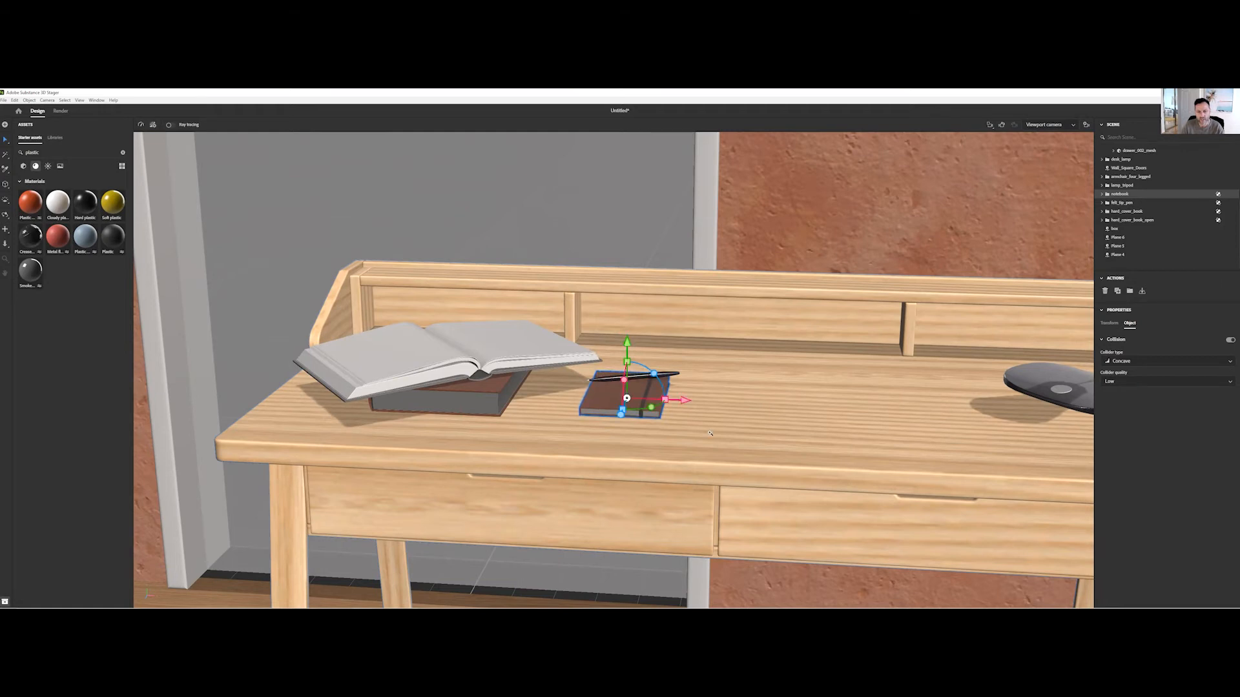
- Try the Hard plastic material on the open book's page, and undo it
{"action": "scroll", "coordinate": [762, 446], "scroll_direction": "down", "scroll_amount": 5}
{"action": "middle_click_drag", "start_coordinate": [739, 424], "coordinate": [668, 441]}
{"action": "scroll", "coordinate": [668, 441], "scroll_direction": "up", "scroll_amount": 5}
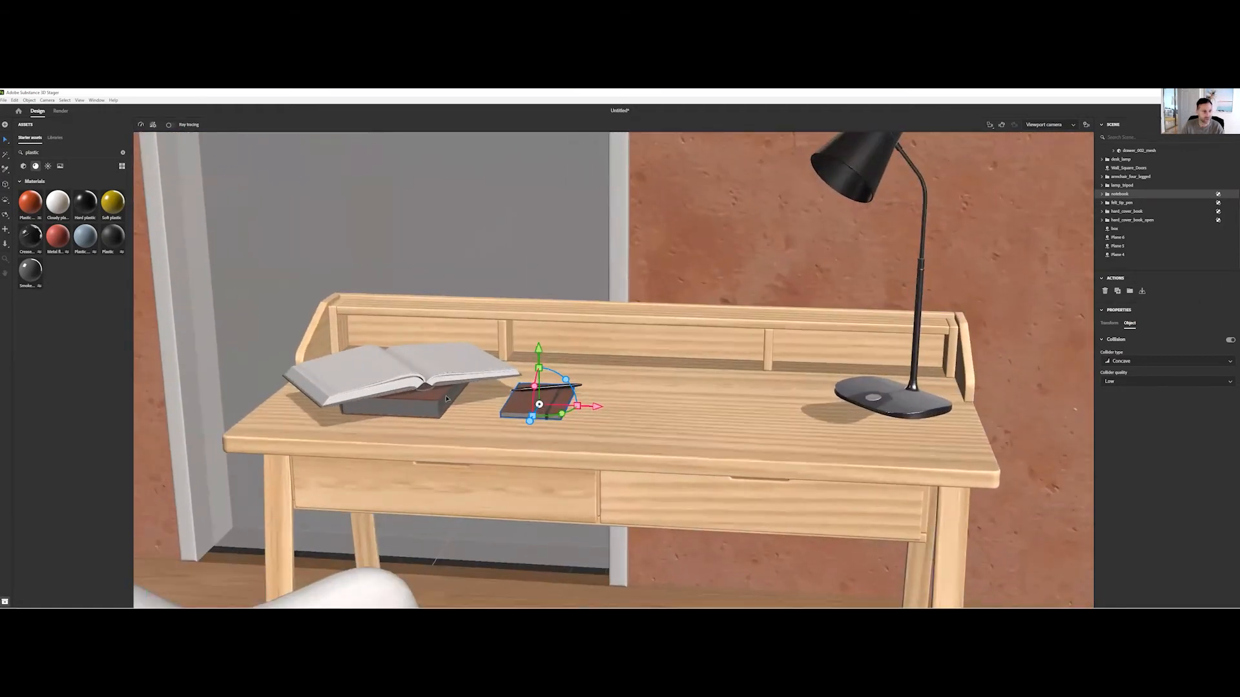
{"action": "double_click", "coordinate": [45, 153]}
{"action": "left_click_drag", "start_coordinate": [82, 207], "coordinate": [376, 377]}
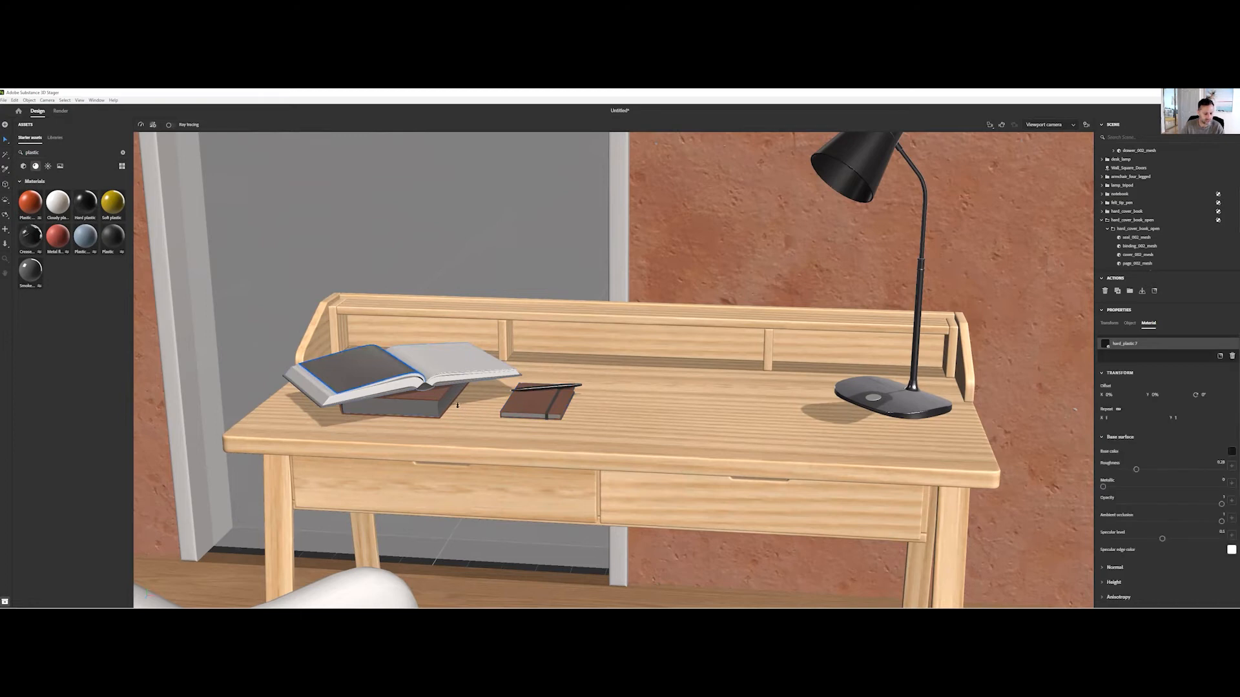
{"action": "key", "text": "ctrl+z"}
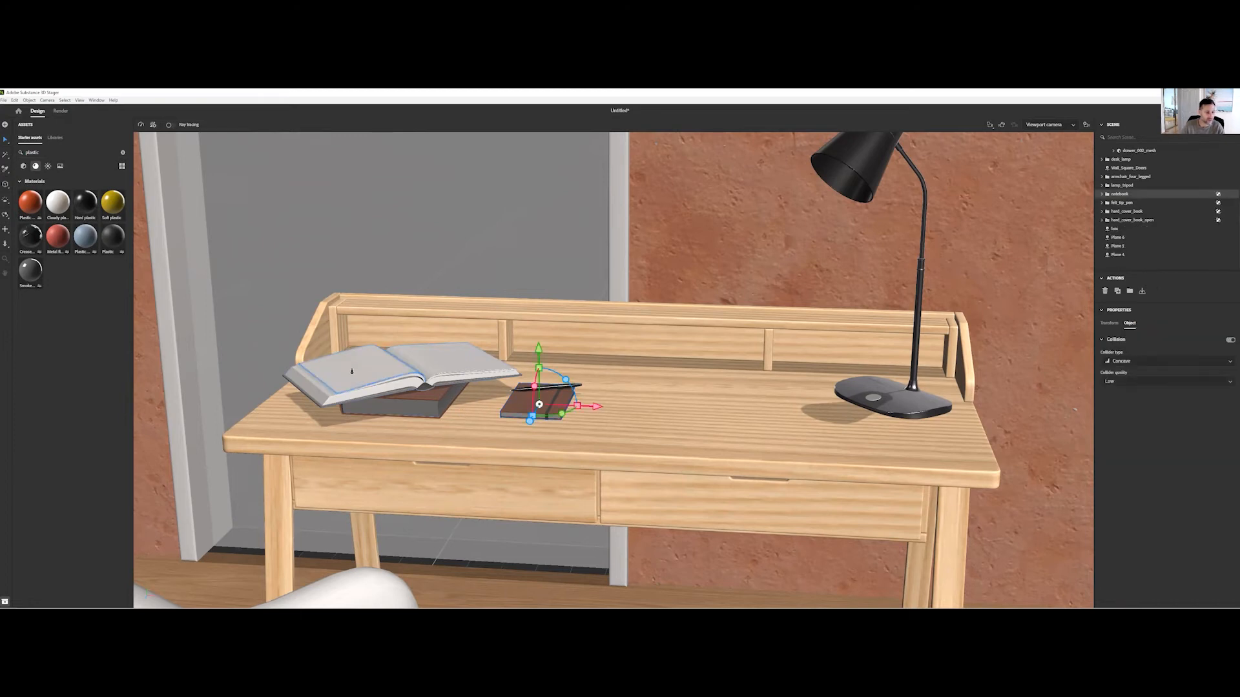
- Clear the asset search, place the medium vase bottle model in the middle of the desk and scale it down
{"action": "left_click", "coordinate": [371, 371]}
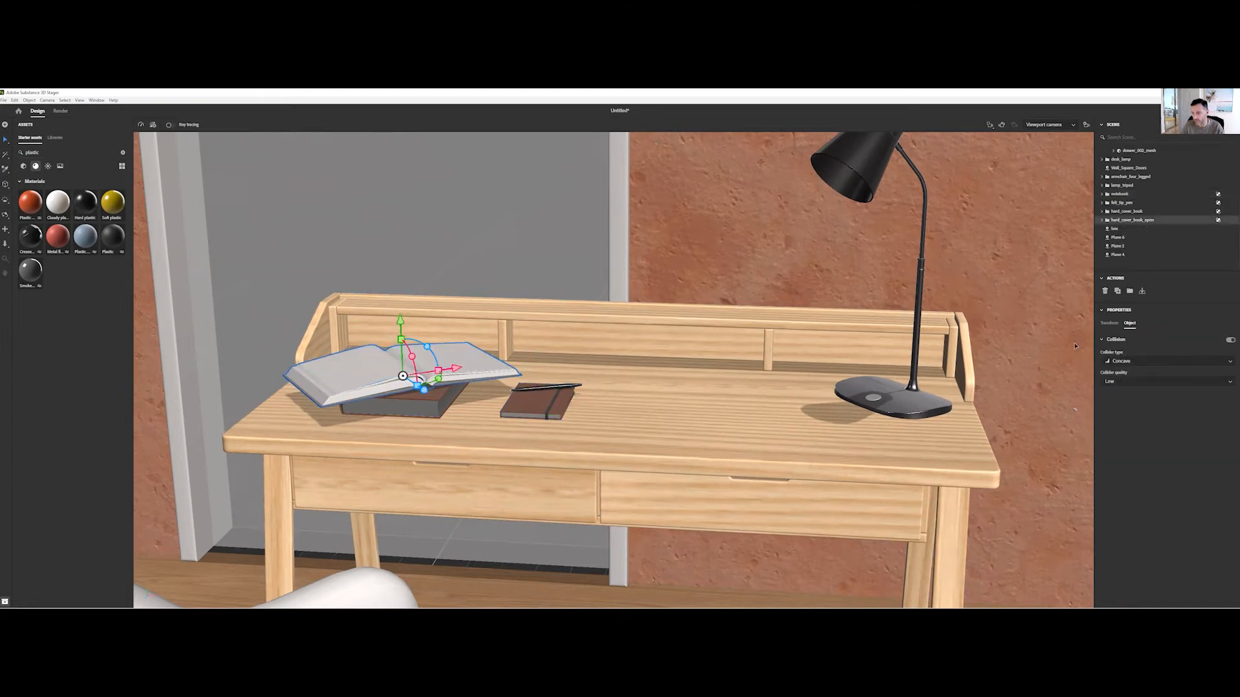
{"action": "scroll", "coordinate": [618, 437], "scroll_direction": "down", "scroll_amount": 5}
{"action": "scroll", "coordinate": [659, 435], "scroll_direction": "up", "scroll_amount": 3}
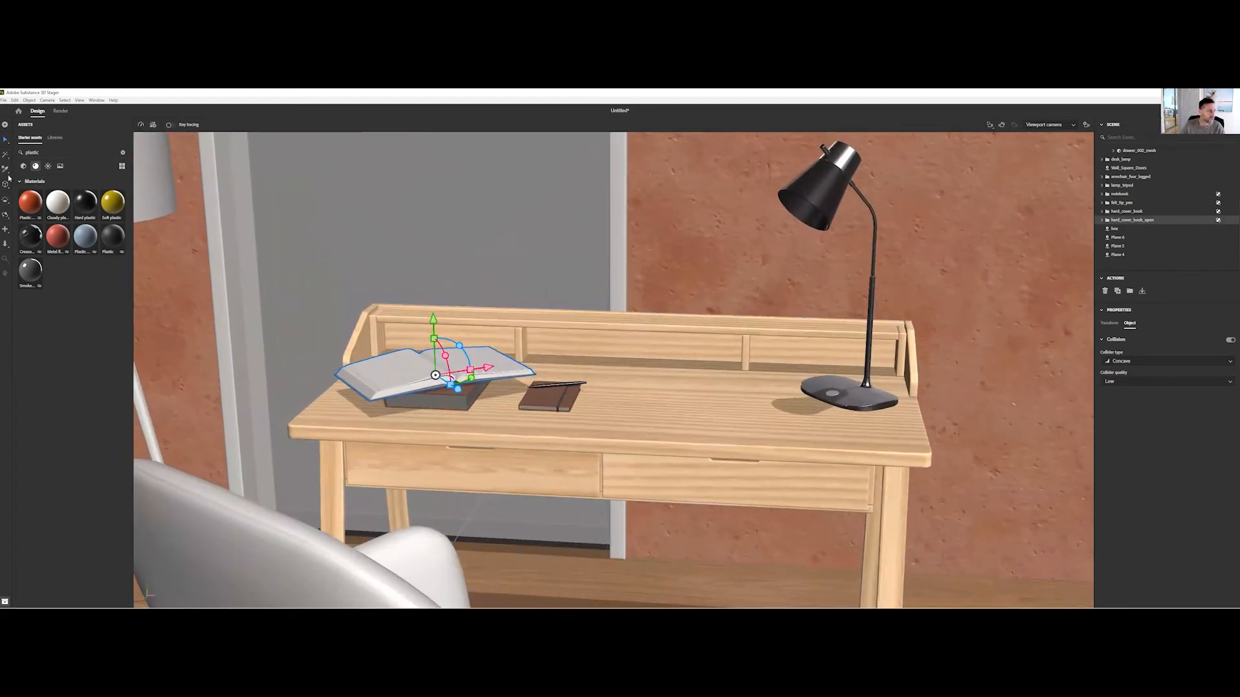
{"action": "left_click", "coordinate": [123, 153]}
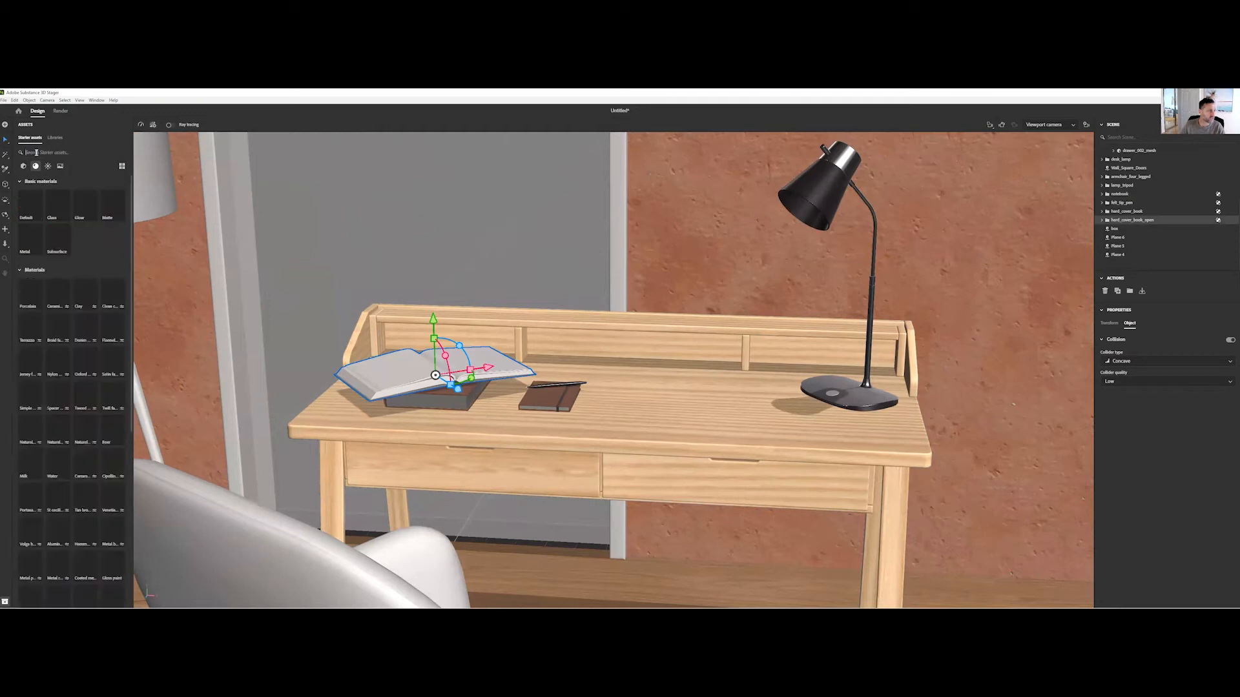
{"action": "left_click_drag", "start_coordinate": [88, 367], "coordinate": [672, 421]}
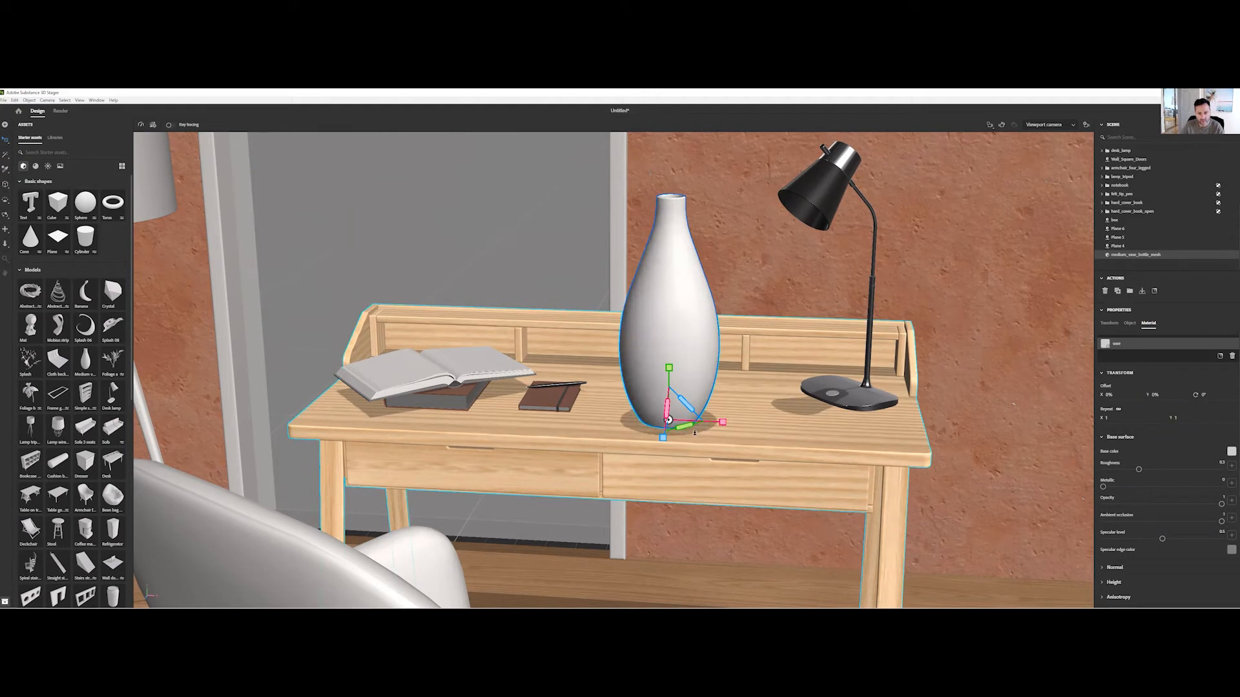
{"action": "left_click_drag", "start_coordinate": [689, 428], "coordinate": [687, 421]}
- Place a foliage model beside the vase with maximum leaf amount, a lower minimum bend angle, 7 branches and a different random seed
{"action": "left_click_drag", "start_coordinate": [111, 364], "coordinate": [735, 413]}
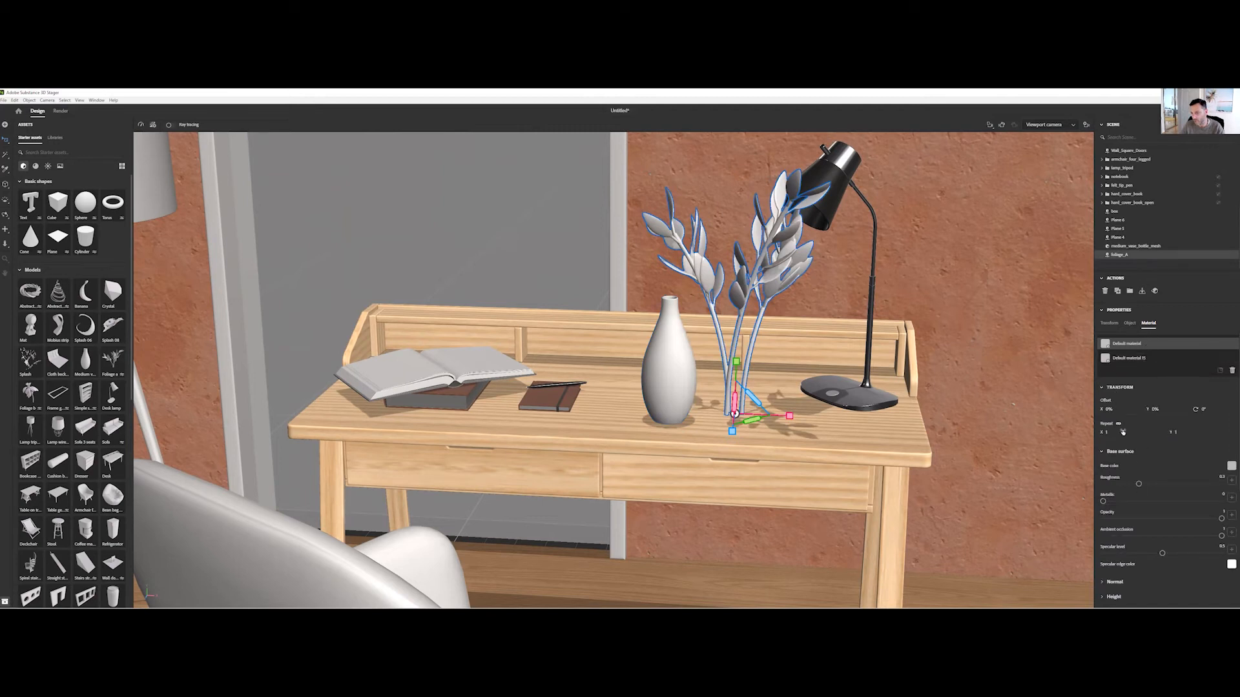
{"action": "left_click", "coordinate": [1129, 323]}
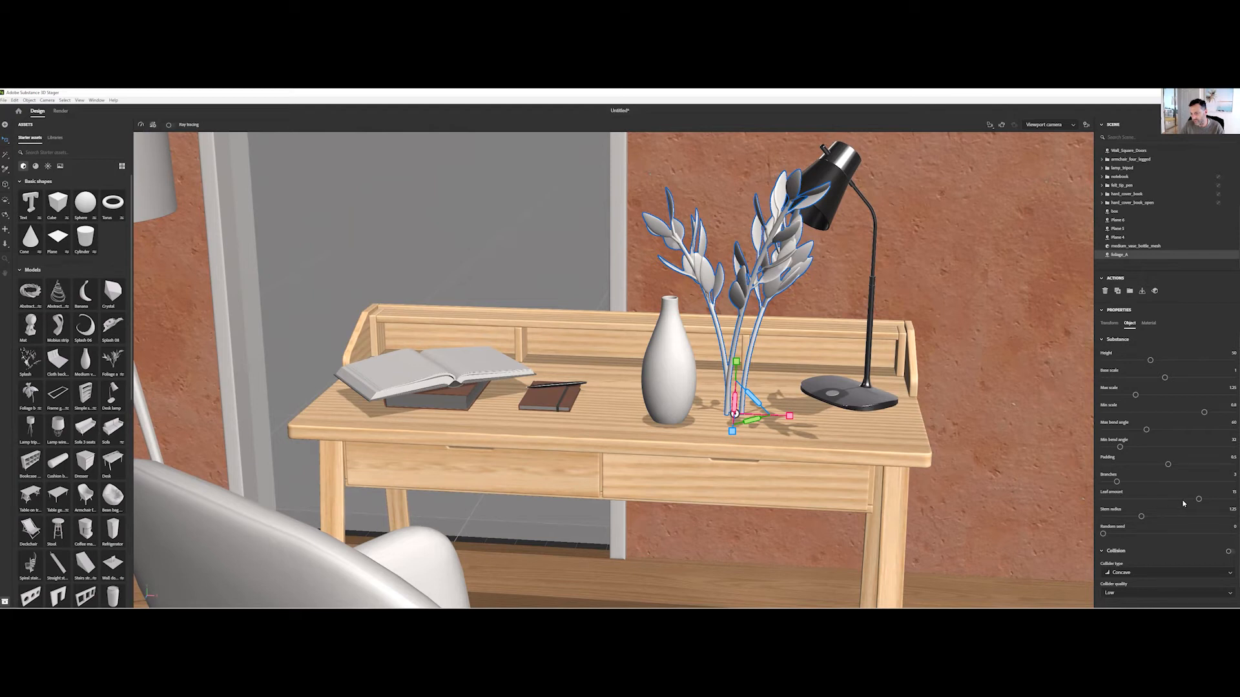
{"action": "left_click_drag", "start_coordinate": [1201, 499], "coordinate": [1226, 499]}
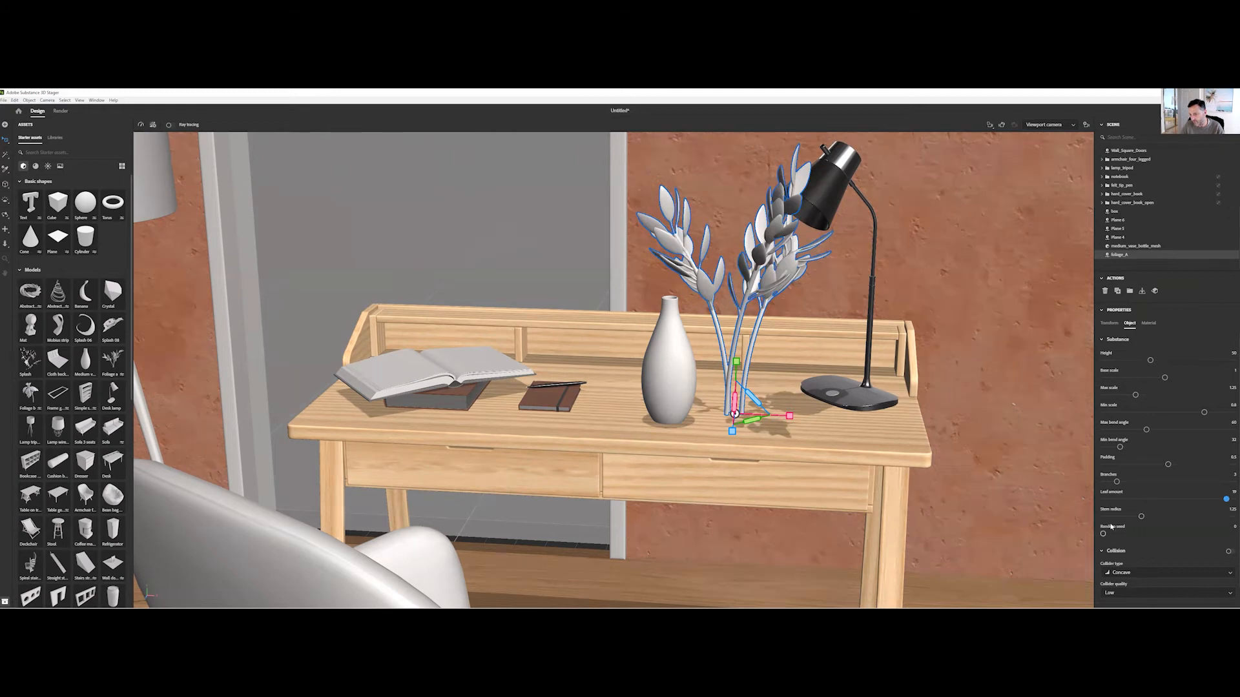
{"action": "left_click_drag", "start_coordinate": [1120, 448], "coordinate": [1060, 445]}
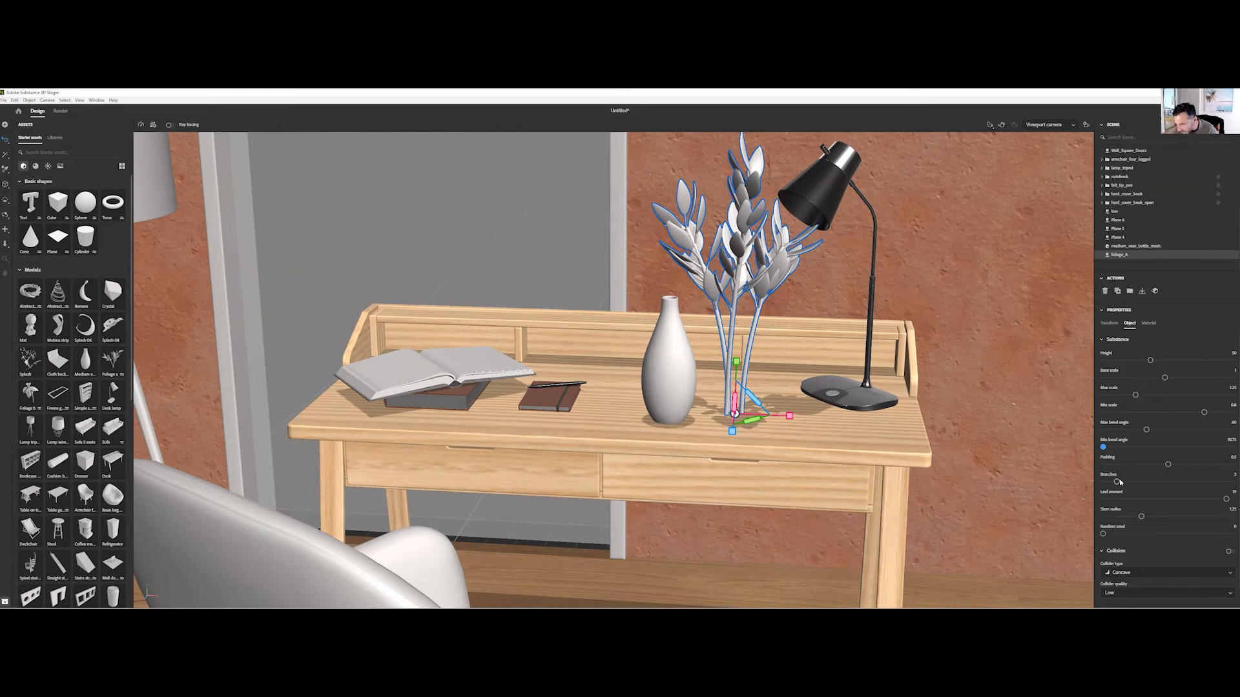
{"action": "left_click_drag", "start_coordinate": [1117, 484], "coordinate": [1145, 483]}
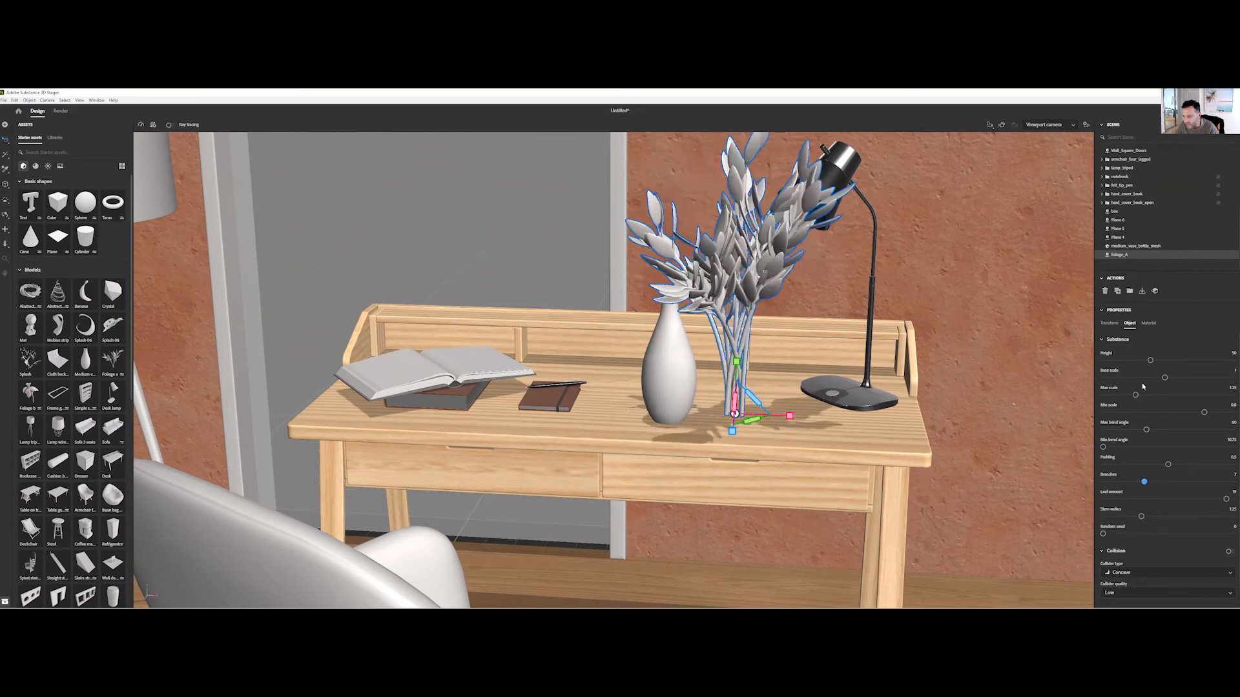
{"action": "mouse_move", "coordinate": [1135, 396]}
{"action": "left_mouse_down"}
{"action": "mouse_move", "coordinate": [1189, 395]}
{"action": "mouse_move", "coordinate": [1135, 396]}
{"action": "left_mouse_up"}
{"action": "mouse_move", "coordinate": [1169, 543]}
{"action": "left_mouse_down"}
{"action": "mouse_move", "coordinate": [1137, 538]}
{"action": "mouse_move", "coordinate": [1163, 538]}
{"action": "left_mouse_up"}
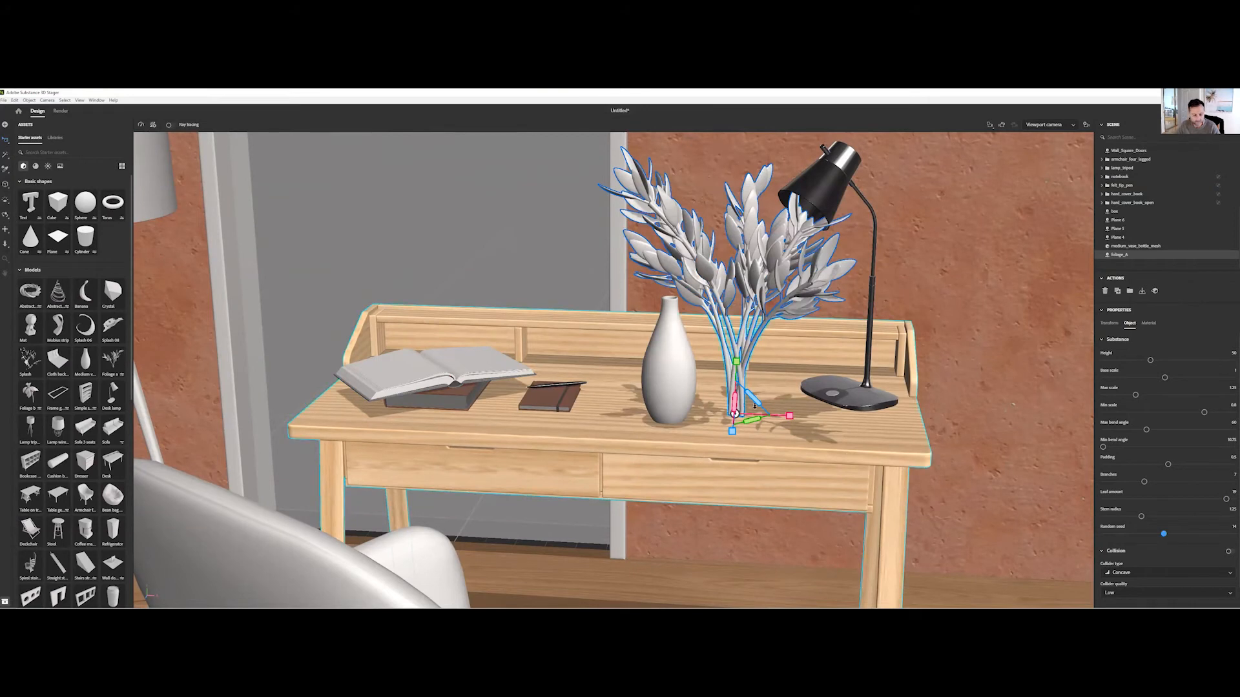
- Raise the foliage and move it over so its stems stand in the neck of the vase
{"action": "left_click_drag", "start_coordinate": [736, 363], "coordinate": [724, 340]}
{"action": "right_click_drag", "start_coordinate": [696, 411], "coordinate": [581, 436]}
{"action": "left_click_drag", "start_coordinate": [599, 362], "coordinate": [566, 362]}
{"action": "right_click_drag", "start_coordinate": [585, 384], "coordinate": [653, 401]}
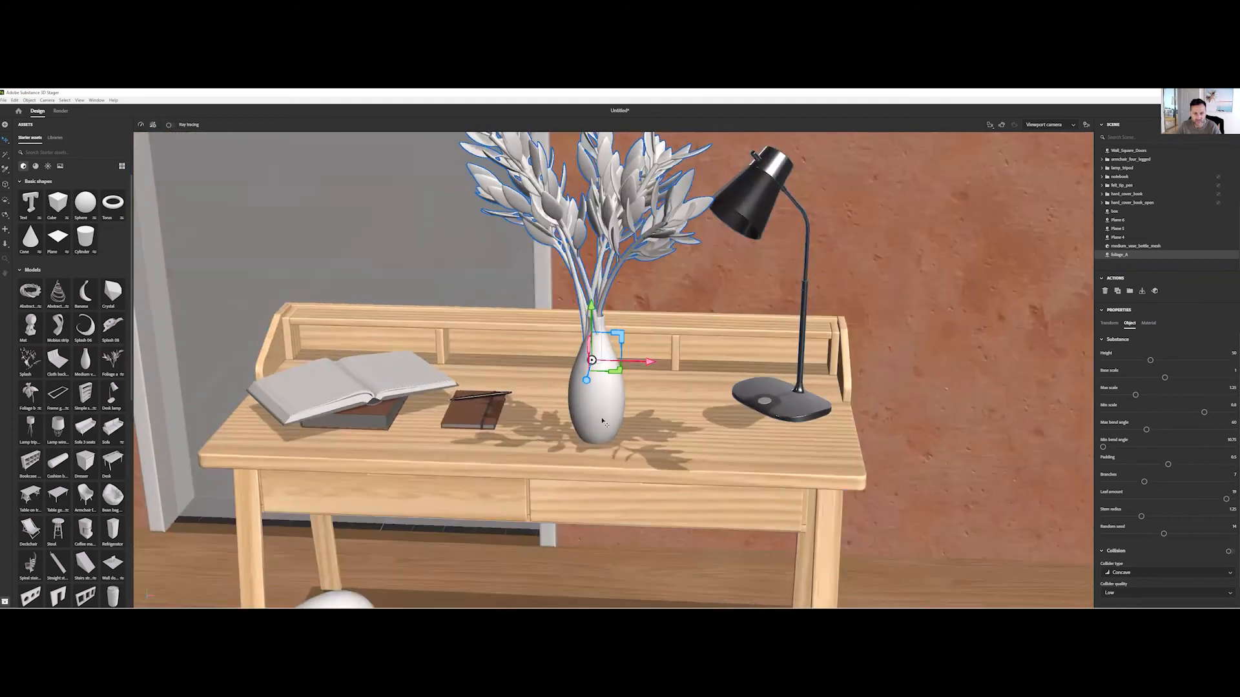
- Increase the foliage's base scale to about 1.2, lower its max scale to about 0.7, and reduce its min scale and stem radius
{"action": "left_click", "coordinate": [607, 425]}
{"action": "key", "text": "s"}
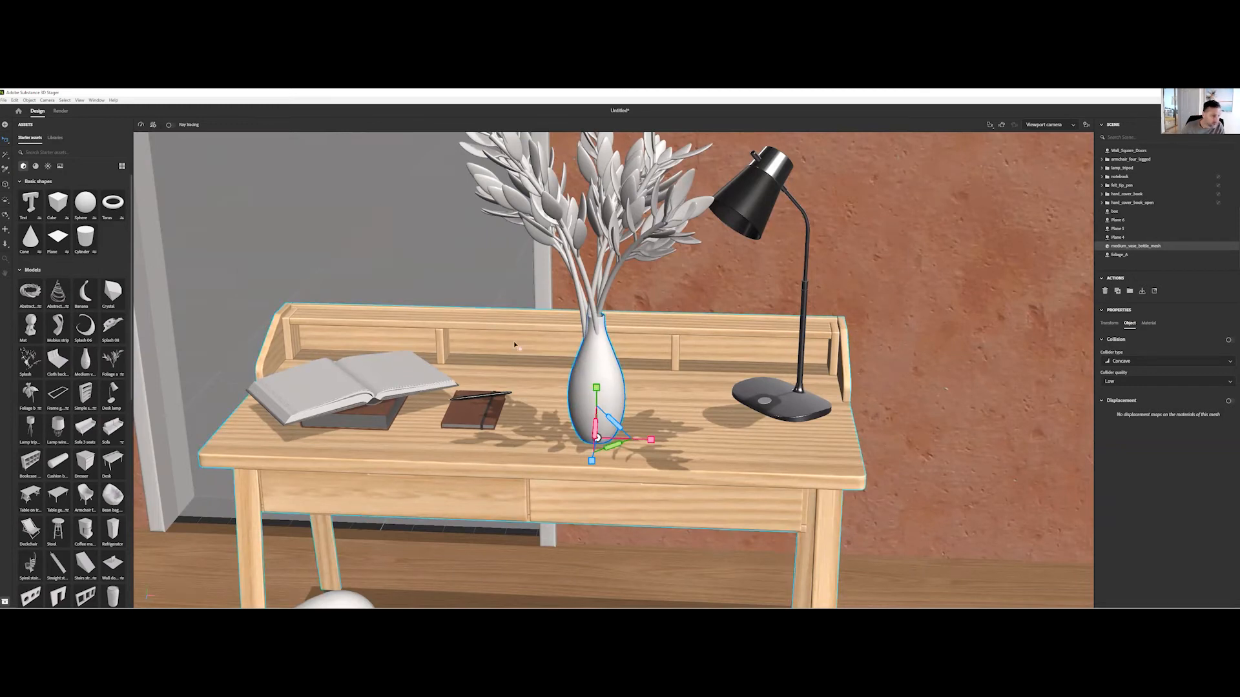
{"action": "left_click", "coordinate": [1129, 256]}
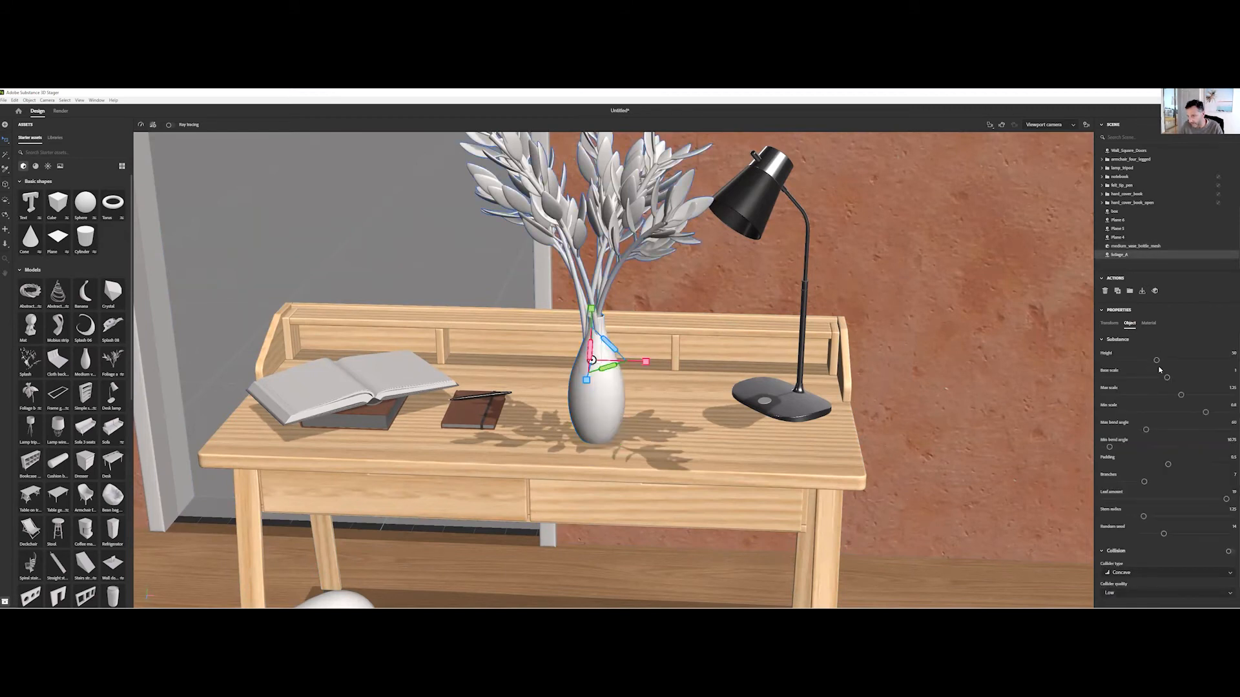
{"action": "left_click_drag", "start_coordinate": [1166, 377], "coordinate": [1179, 413]}
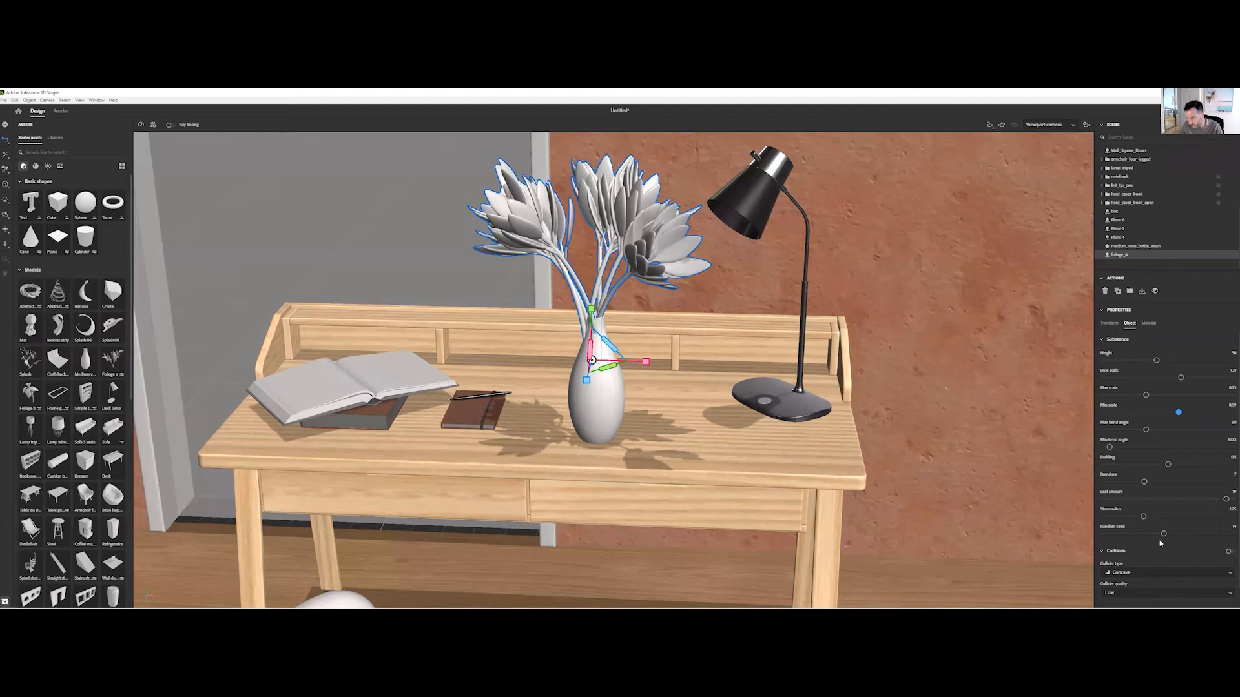
{"action": "mouse_move", "coordinate": [1142, 516]}
{"action": "left_mouse_down"}
{"action": "mouse_move", "coordinate": [1116, 517]}
{"action": "mouse_move", "coordinate": [1129, 517]}
{"action": "left_mouse_up"}
- Adjust the foliage's sideways position in the vase and widen the vase into a rounder body
{"action": "key", "text": "v"}
{"action": "left_click_drag", "start_coordinate": [651, 364], "coordinate": [659, 364]}
{"action": "right_click_drag", "start_coordinate": [659, 364], "coordinate": [616, 400]}
{"action": "left_click", "coordinate": [641, 407]}
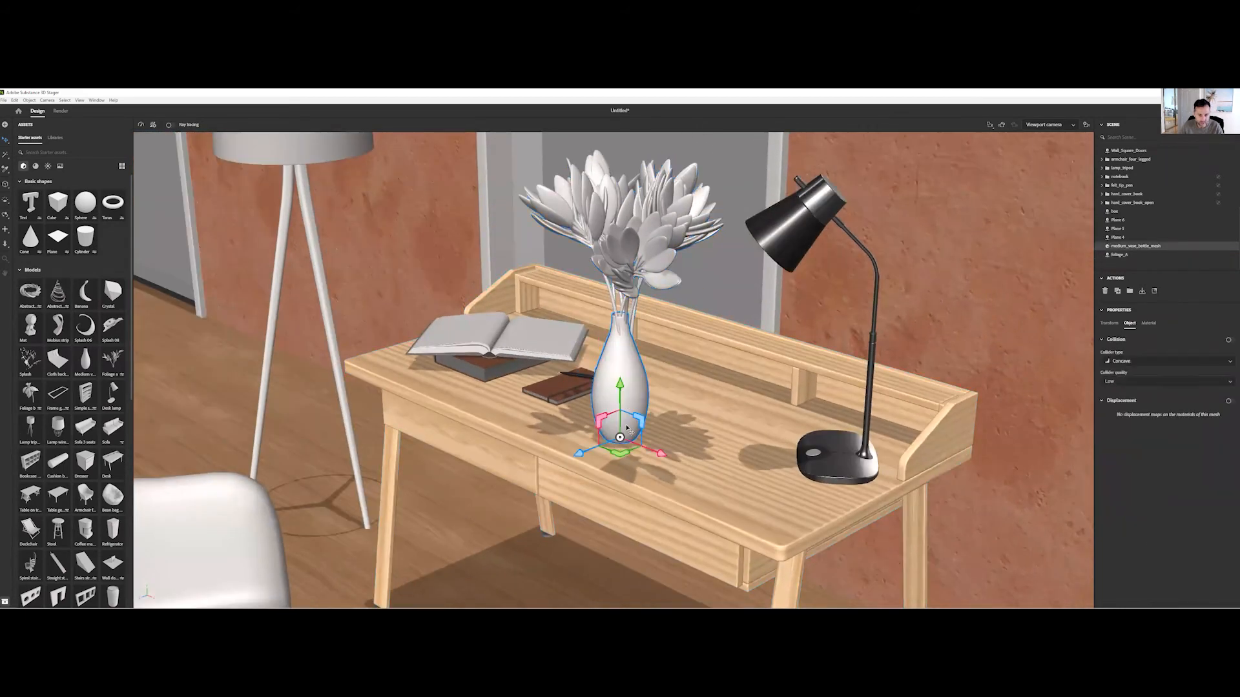
{"action": "left_click_drag", "start_coordinate": [620, 447], "coordinate": [620, 456]}
{"action": "right_click_drag", "start_coordinate": [648, 364], "coordinate": [573, 429]}
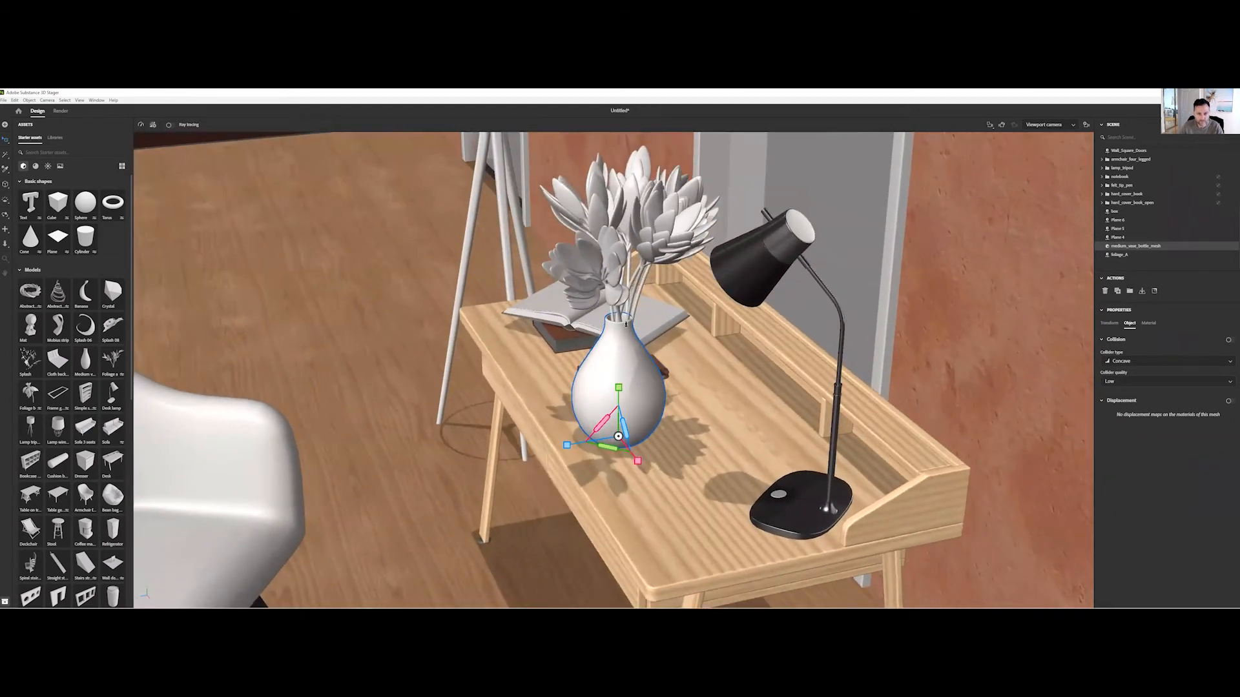
- Nudge the foliage so its stems sit inside the vase's opening, and show its material properties
{"action": "left_click", "coordinate": [1140, 255]}
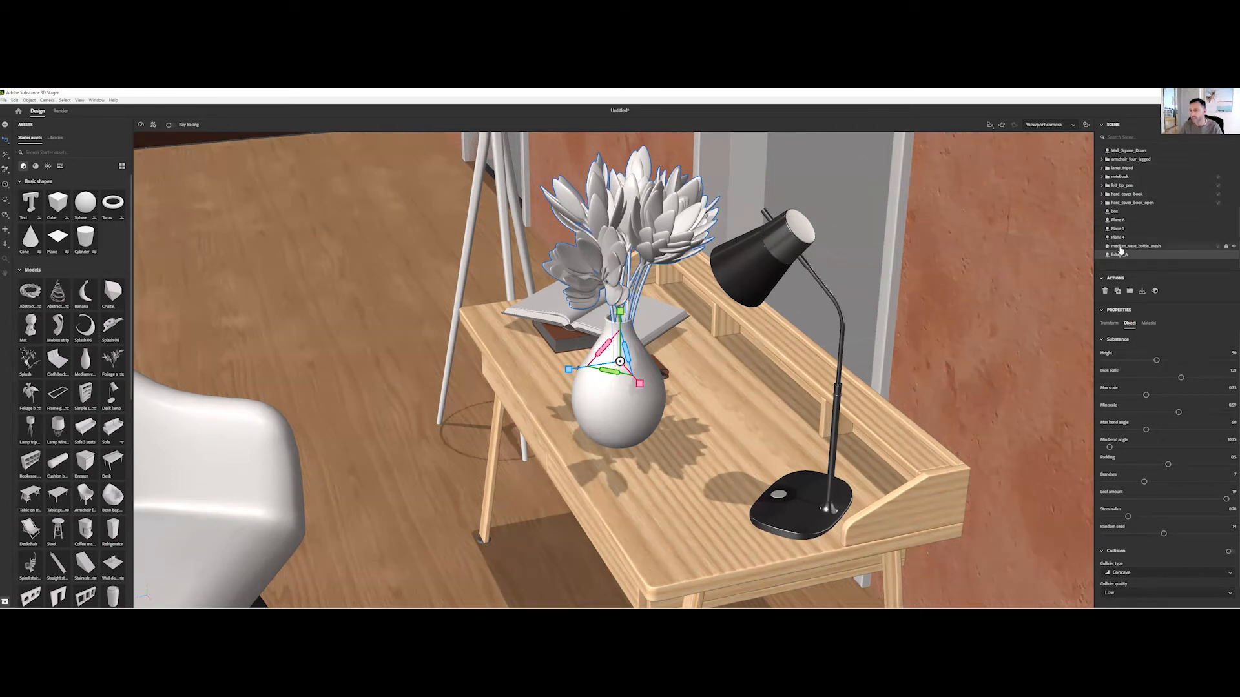
{"action": "left_click", "coordinate": [1101, 194]}
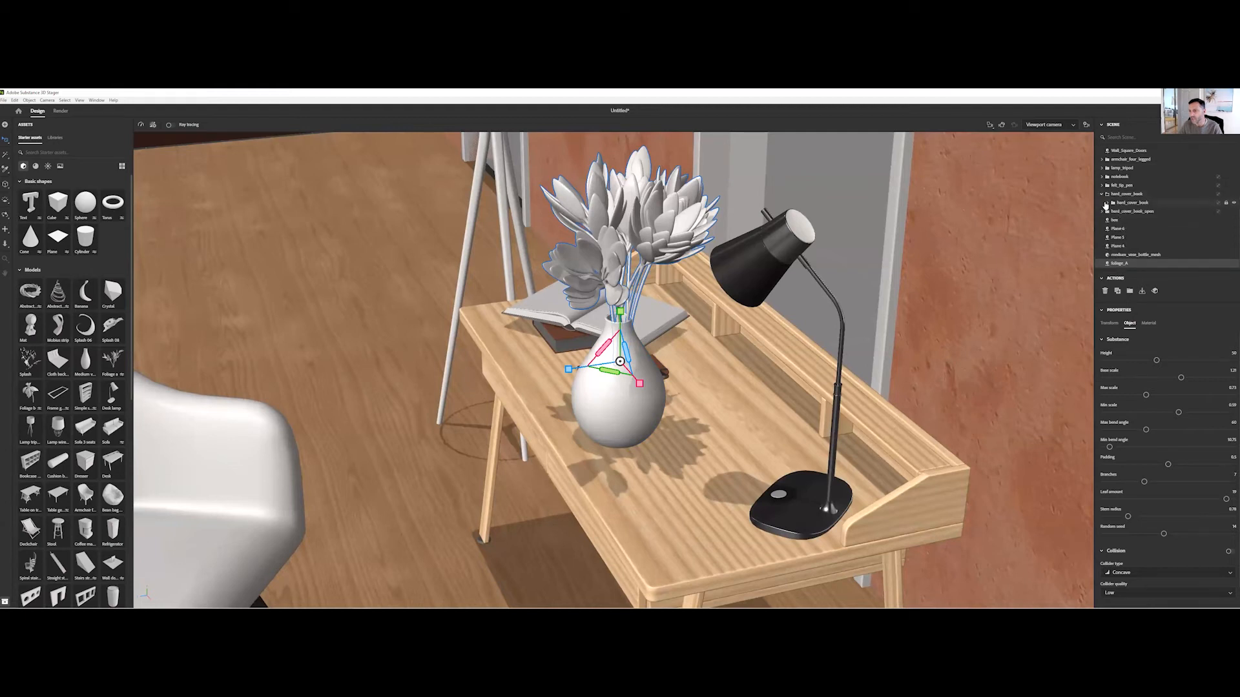
{"action": "left_click", "coordinate": [1108, 203]}
{"action": "left_click", "coordinate": [1102, 193]}
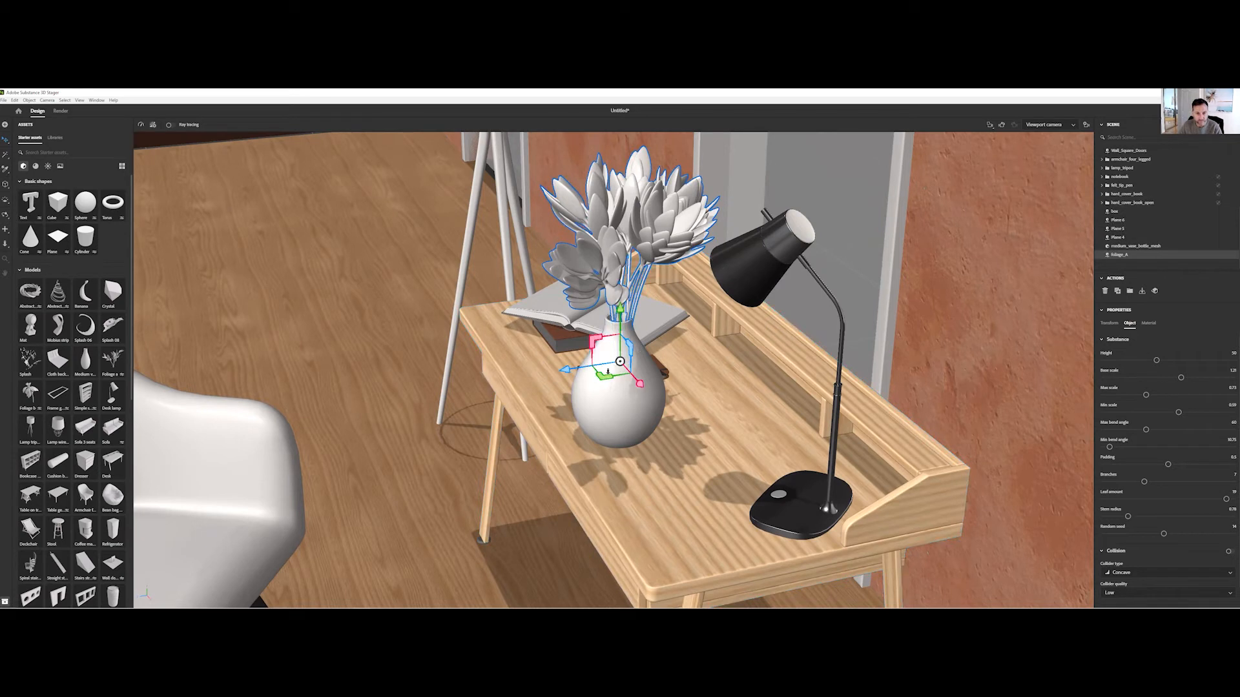
{"action": "left_click_drag", "start_coordinate": [568, 372], "coordinate": [565, 373]}
{"action": "right_click_drag", "start_coordinate": [662, 400], "coordinate": [837, 337]}
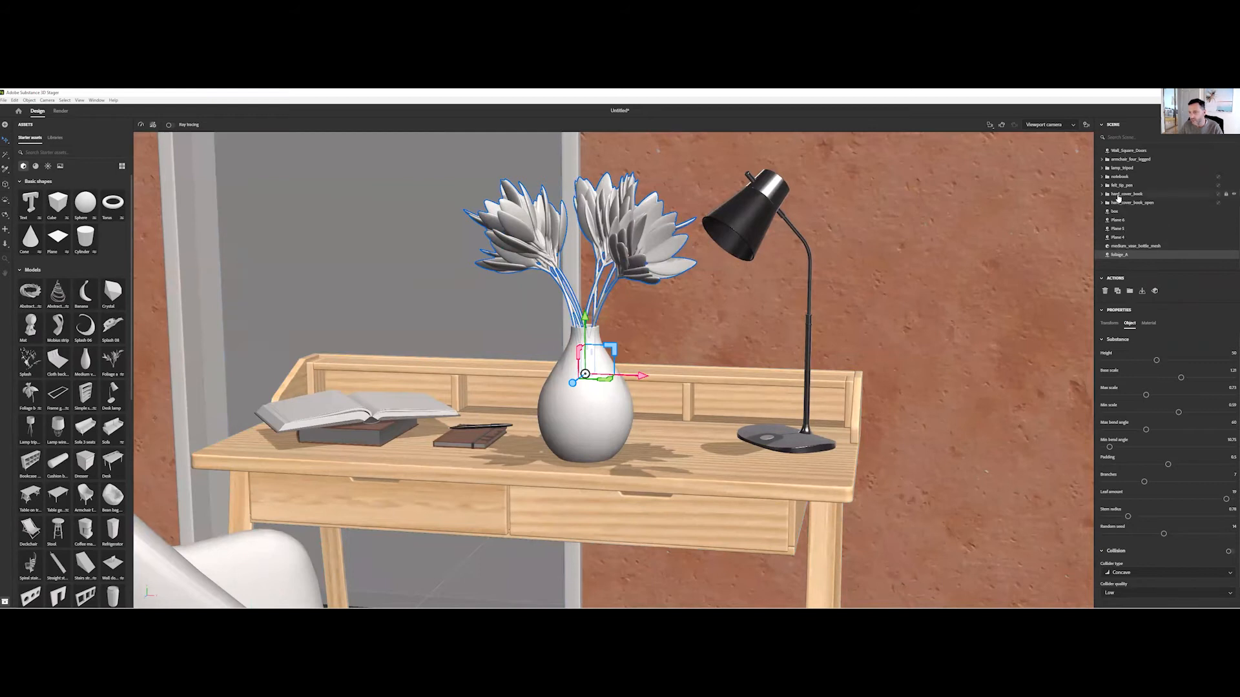
{"action": "left_click", "coordinate": [1148, 322]}
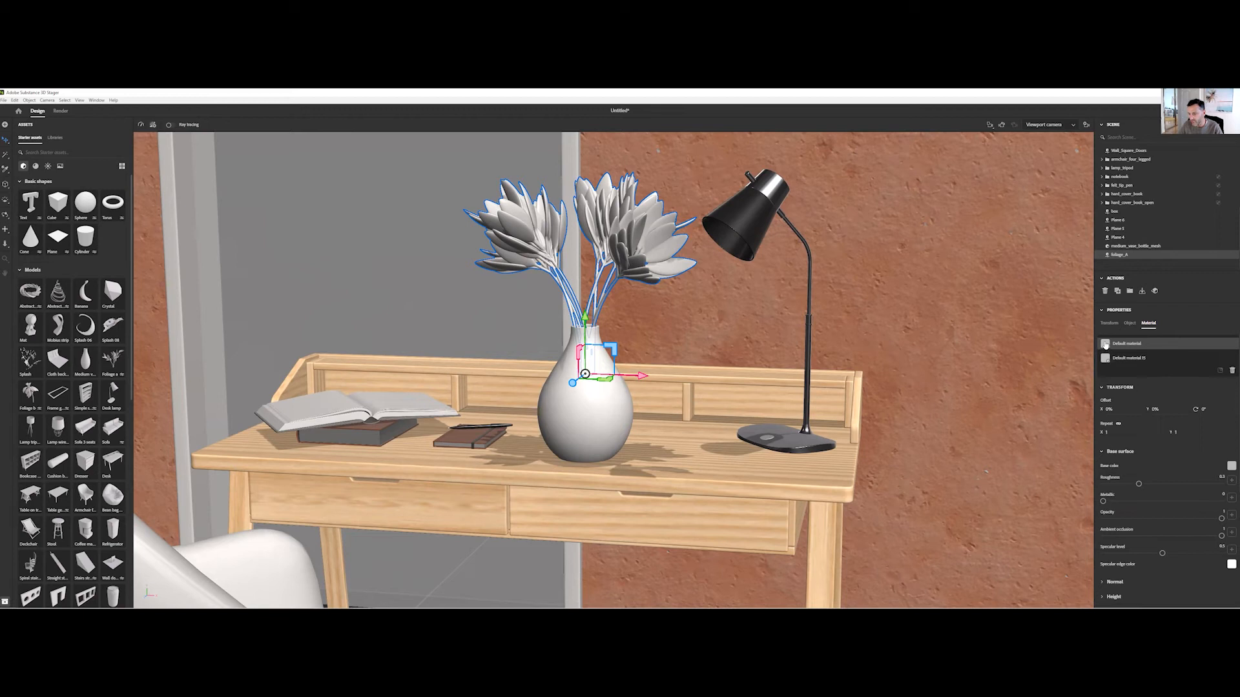
- Set the base color of the foliage's leaf material to a dark green
{"action": "left_click", "coordinate": [1232, 466]}
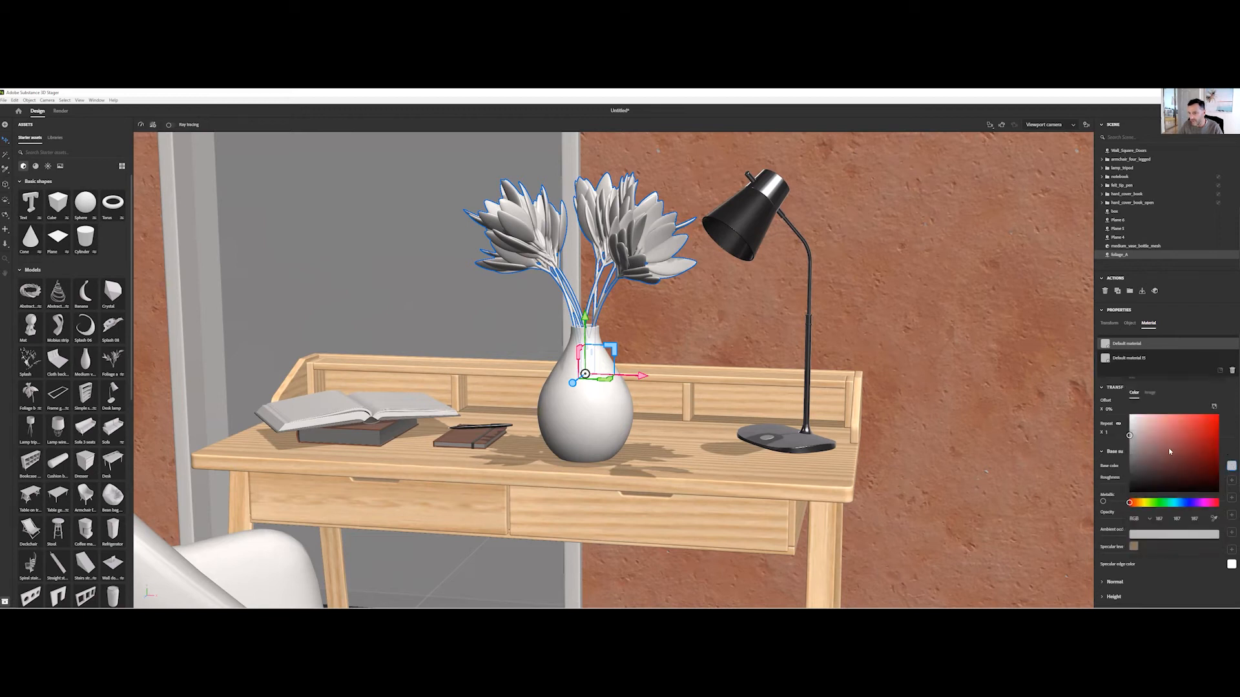
{"action": "left_click", "coordinate": [1156, 502]}
{"action": "left_click", "coordinate": [1167, 464]}
{"action": "left_click_drag", "start_coordinate": [1167, 463], "coordinate": [1167, 466]}
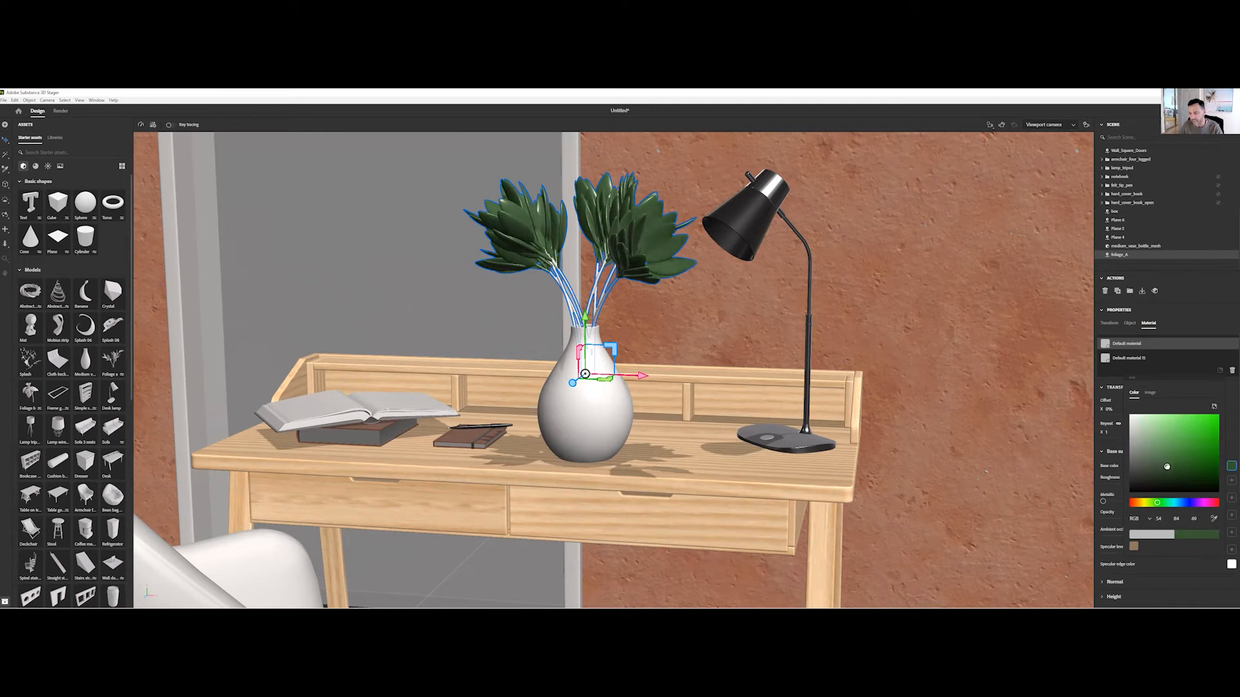
{"action": "left_click", "coordinate": [1110, 383]}
- Enable subsurface scattering in the leaf material's interior properties and raise its scattering distance to about 7
{"action": "scroll", "coordinate": [1126, 527], "scroll_direction": "down", "scroll_amount": 3}
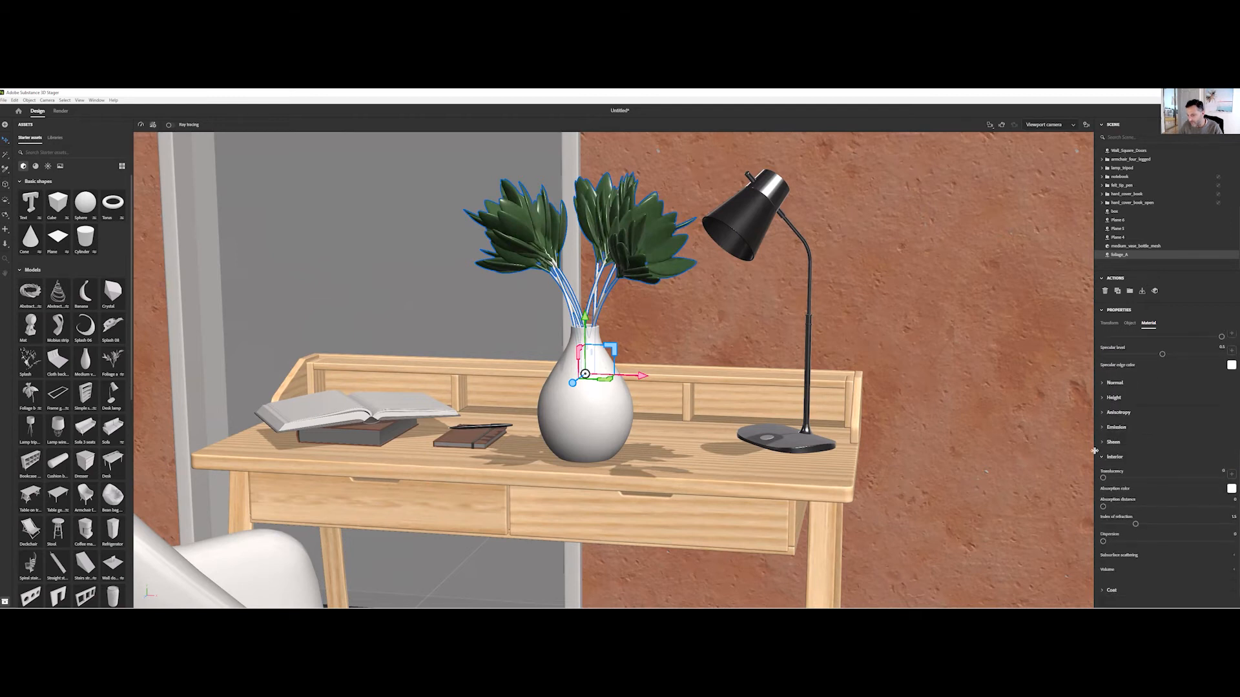
{"action": "mouse_move", "coordinate": [1103, 478]}
{"action": "left_mouse_down"}
{"action": "mouse_move", "coordinate": [1129, 483]}
{"action": "mouse_move", "coordinate": [1103, 479]}
{"action": "left_mouse_up"}
{"action": "left_click", "coordinate": [1234, 556]}
{"action": "scroll", "coordinate": [1123, 498], "scroll_direction": "down", "scroll_amount": 3}
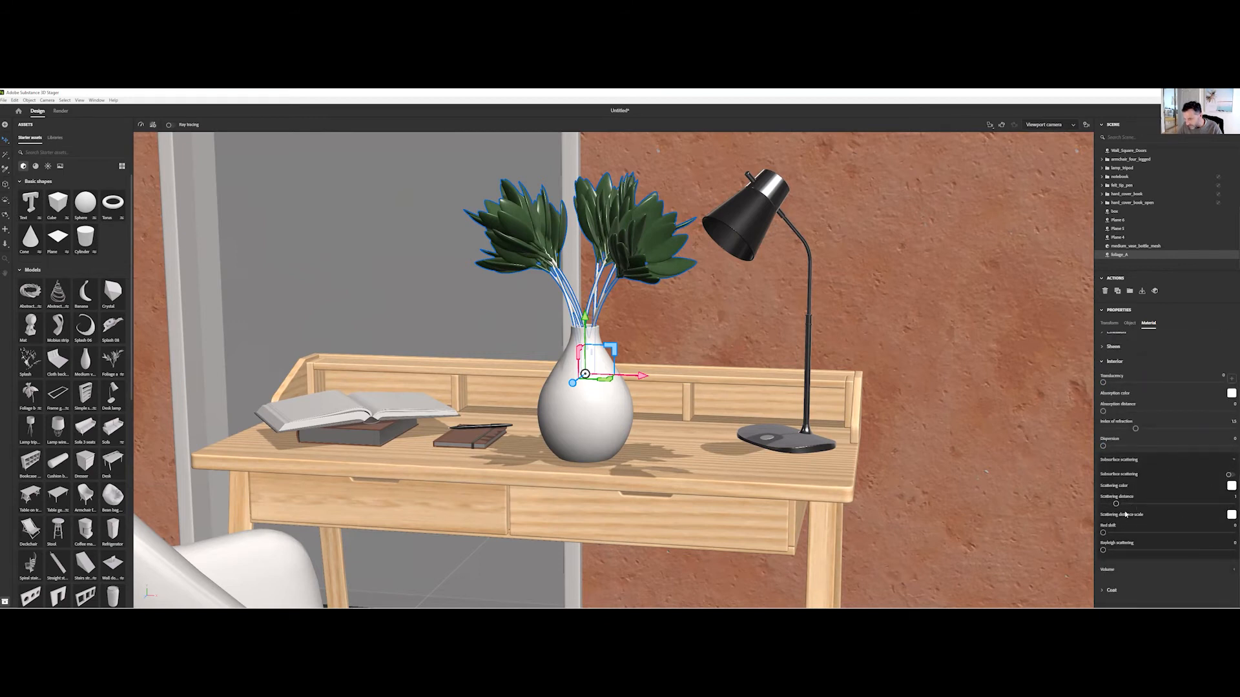
{"action": "left_click_drag", "start_coordinate": [1118, 504], "coordinate": [1192, 505]}
{"action": "left_click", "coordinate": [1230, 474]}
{"action": "mouse_move", "coordinate": [1103, 534]}
{"action": "left_mouse_down"}
{"action": "mouse_move", "coordinate": [1166, 534]}
{"action": "mouse_move", "coordinate": [1102, 534]}
{"action": "left_mouse_up"}
- Set the leaf material's translucency to about 0.17, raise its index of refraction, and slightly increase the scattering distance
{"action": "left_click_drag", "start_coordinate": [1103, 383], "coordinate": [1223, 383]}
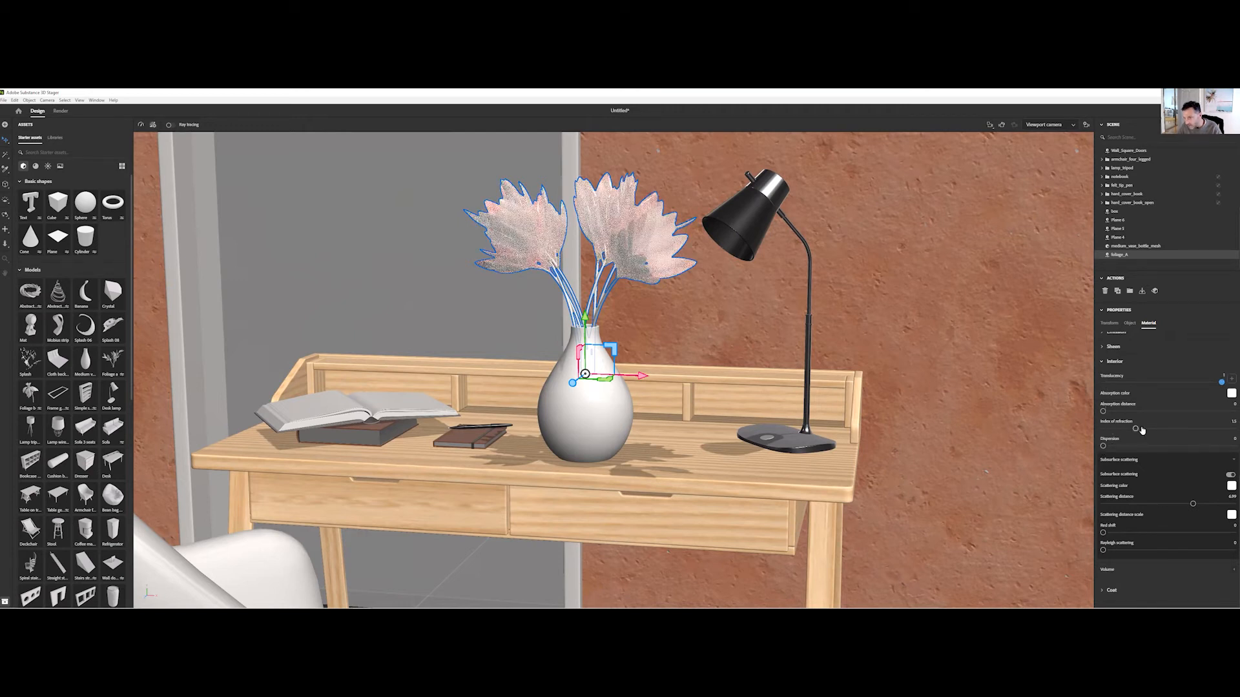
{"action": "left_click_drag", "start_coordinate": [1135, 428], "coordinate": [1168, 429]}
{"action": "right_click_drag", "start_coordinate": [675, 316], "coordinate": [617, 331]}
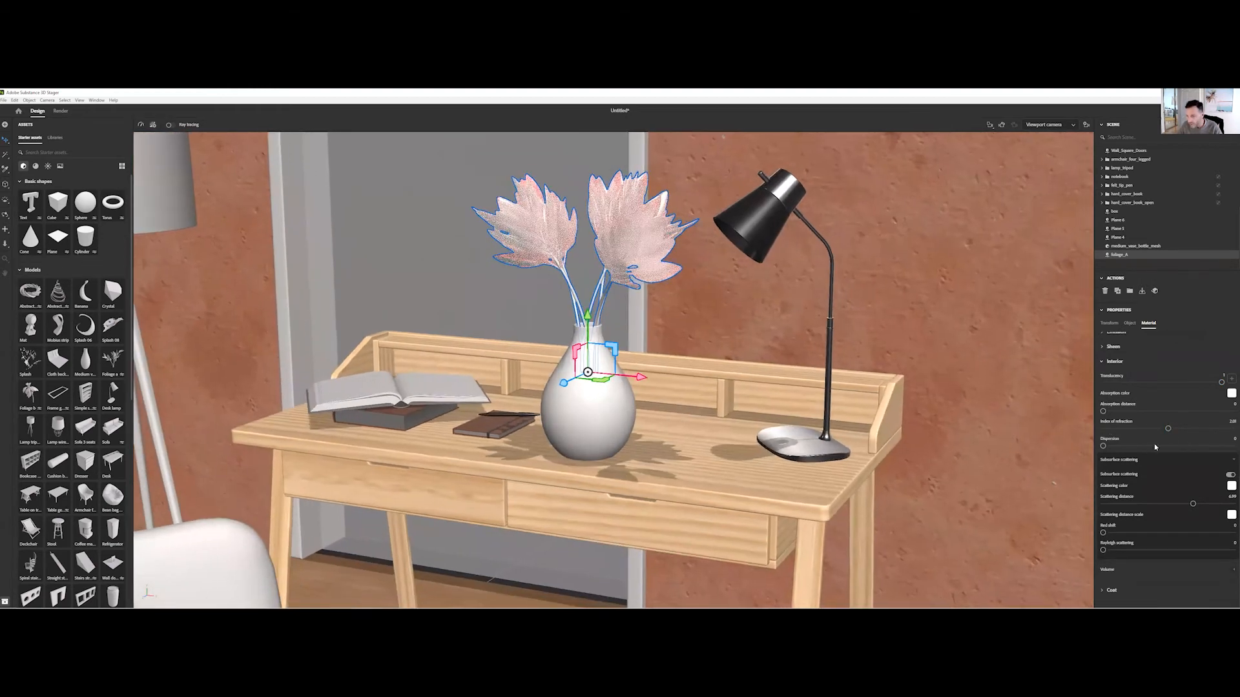
{"action": "left_click_drag", "start_coordinate": [1219, 381], "coordinate": [1125, 383]}
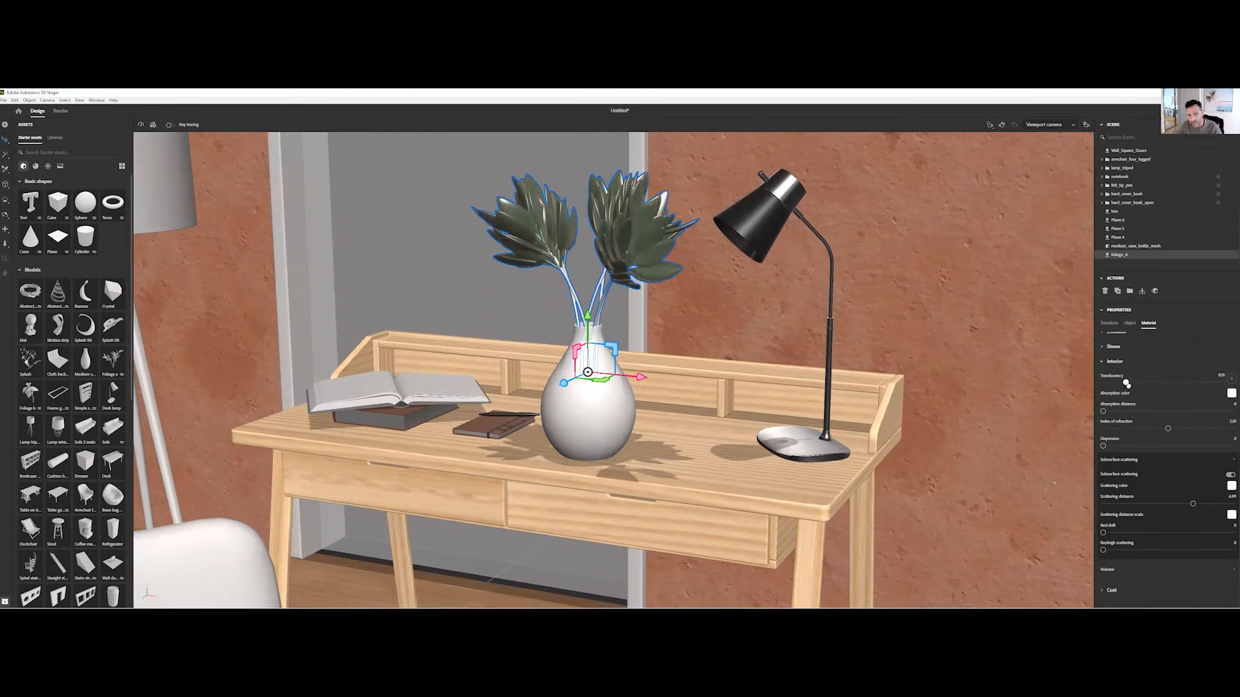
{"action": "mouse_move", "coordinate": [1194, 505]}
{"action": "left_mouse_down"}
{"action": "mouse_move", "coordinate": [1133, 505]}
{"action": "mouse_move", "coordinate": [1222, 503]}
{"action": "mouse_move", "coordinate": [1185, 504]}
{"action": "mouse_move", "coordinate": [1201, 503]}
{"action": "left_mouse_up"}
- Lower the leaf material's roughness to about 0.16 for glossier leaves
{"action": "scroll", "coordinate": [1136, 403], "scroll_direction": "up", "scroll_amount": 5}
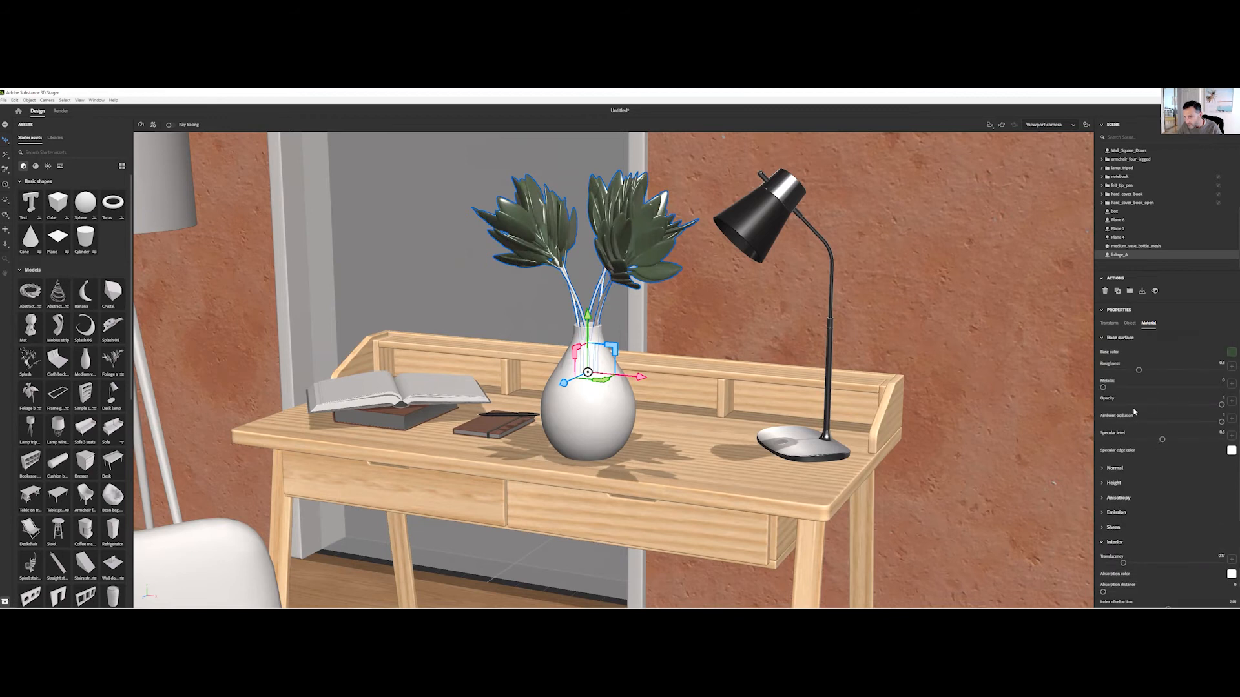
{"action": "scroll", "coordinate": [1136, 426], "scroll_direction": "up", "scroll_amount": 2}
{"action": "mouse_move", "coordinate": [1138, 444]}
{"action": "left_mouse_down"}
{"action": "mouse_move", "coordinate": [1179, 443]}
{"action": "mouse_move", "coordinate": [1122, 441]}
{"action": "left_mouse_up"}
{"action": "mouse_move", "coordinate": [685, 373]}
{"action": "right_mouse_down"}
{"action": "mouse_move", "coordinate": [835, 343]}
{"action": "mouse_move", "coordinate": [676, 353]}
{"action": "right_mouse_up"}
{"action": "scroll", "coordinate": [676, 354], "scroll_direction": "up", "scroll_amount": 2}
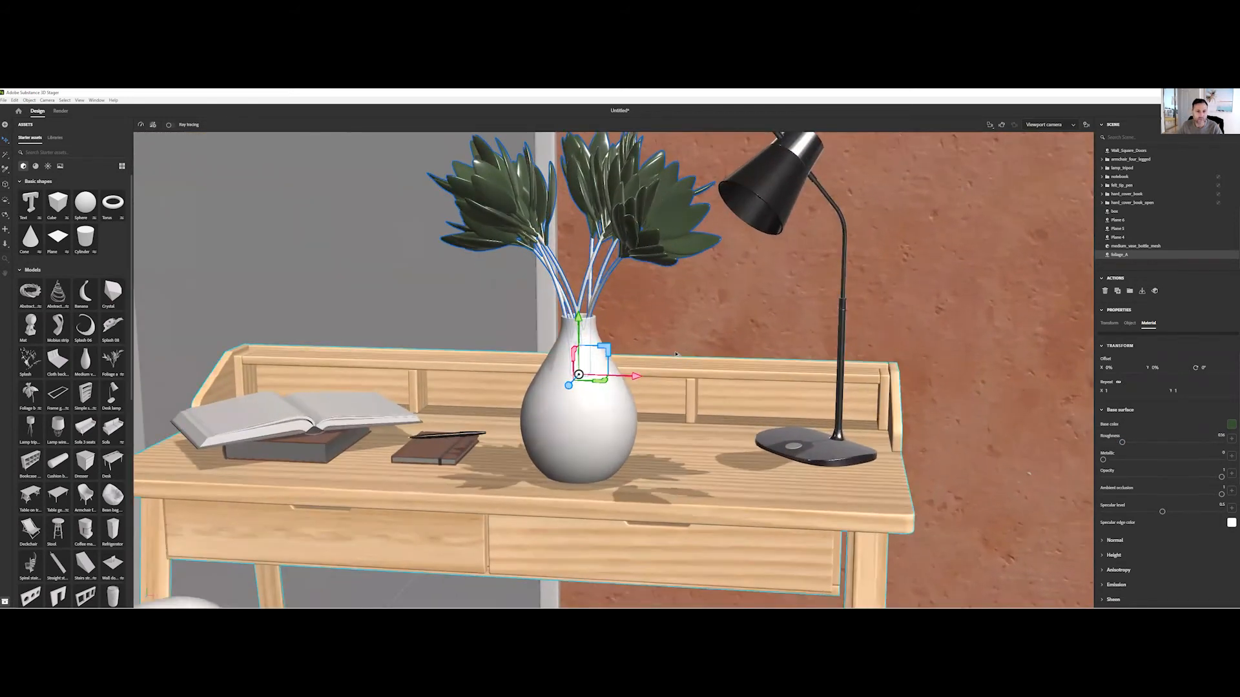
{"action": "middle_click_drag", "start_coordinate": [676, 354], "coordinate": [704, 392]}
{"action": "scroll", "coordinate": [621, 474], "scroll_direction": "down", "scroll_amount": 4}
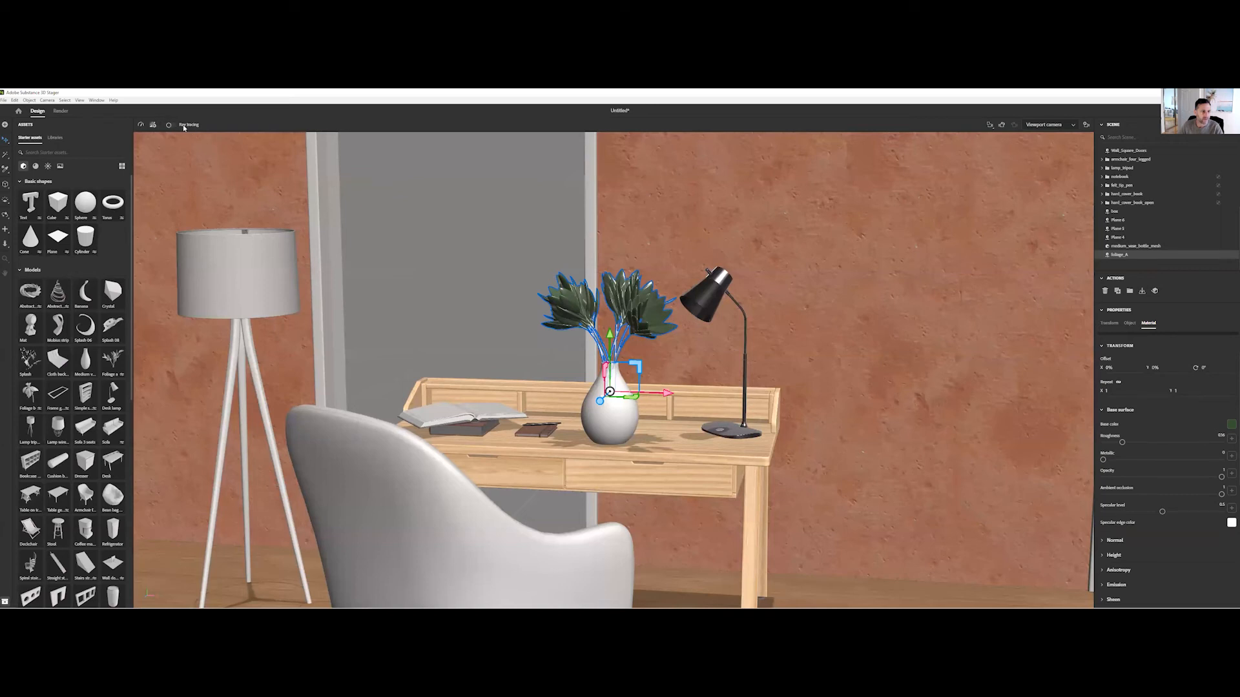
- Turn on ray tracing and preview the desk, vase and foliage from several angles
{"action": "mouse_move", "coordinate": [697, 371]}
{"action": "right_mouse_down"}
{"action": "mouse_move", "coordinate": [495, 401]}
{"action": "mouse_move", "coordinate": [581, 416]}
{"action": "right_mouse_up"}
{"action": "scroll", "coordinate": [588, 420], "scroll_direction": "up", "scroll_amount": 4}
{"action": "mouse_move", "coordinate": [690, 431]}
{"action": "right_mouse_down"}
{"action": "mouse_move", "coordinate": [833, 423]}
{"action": "mouse_move", "coordinate": [759, 423]}
{"action": "mouse_move", "coordinate": [678, 445]}
{"action": "mouse_move", "coordinate": [684, 426]}
{"action": "right_mouse_up"}
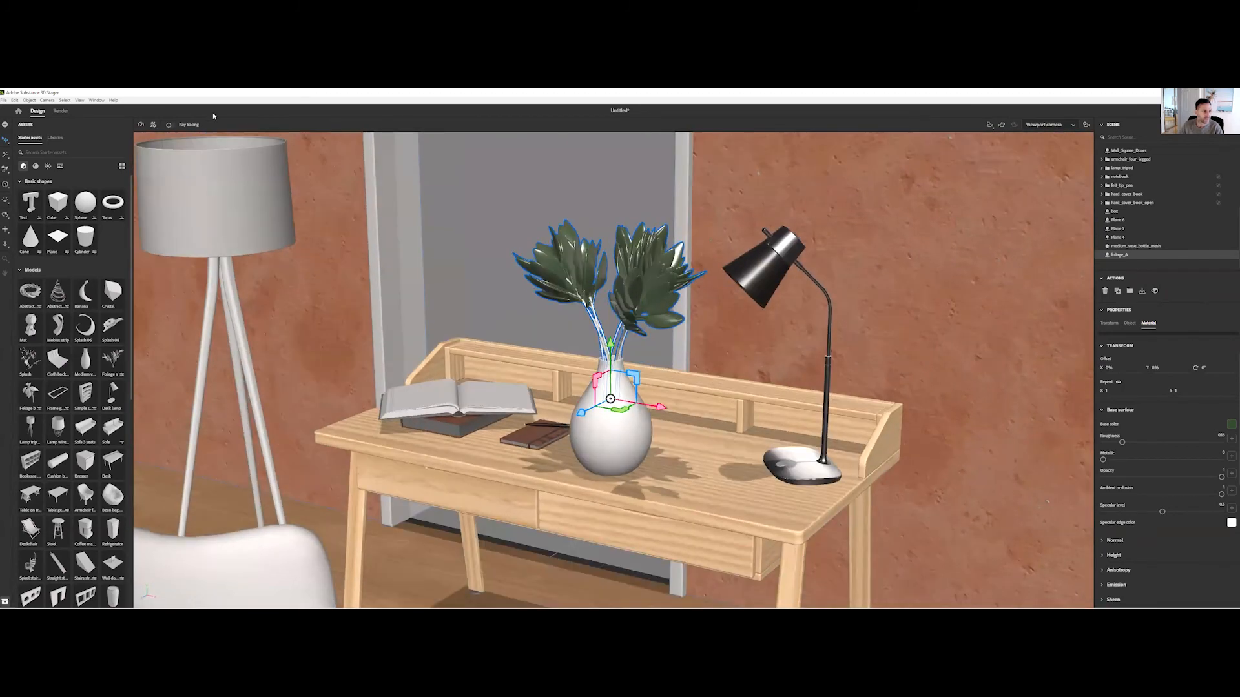
{"action": "left_click", "coordinate": [170, 124]}
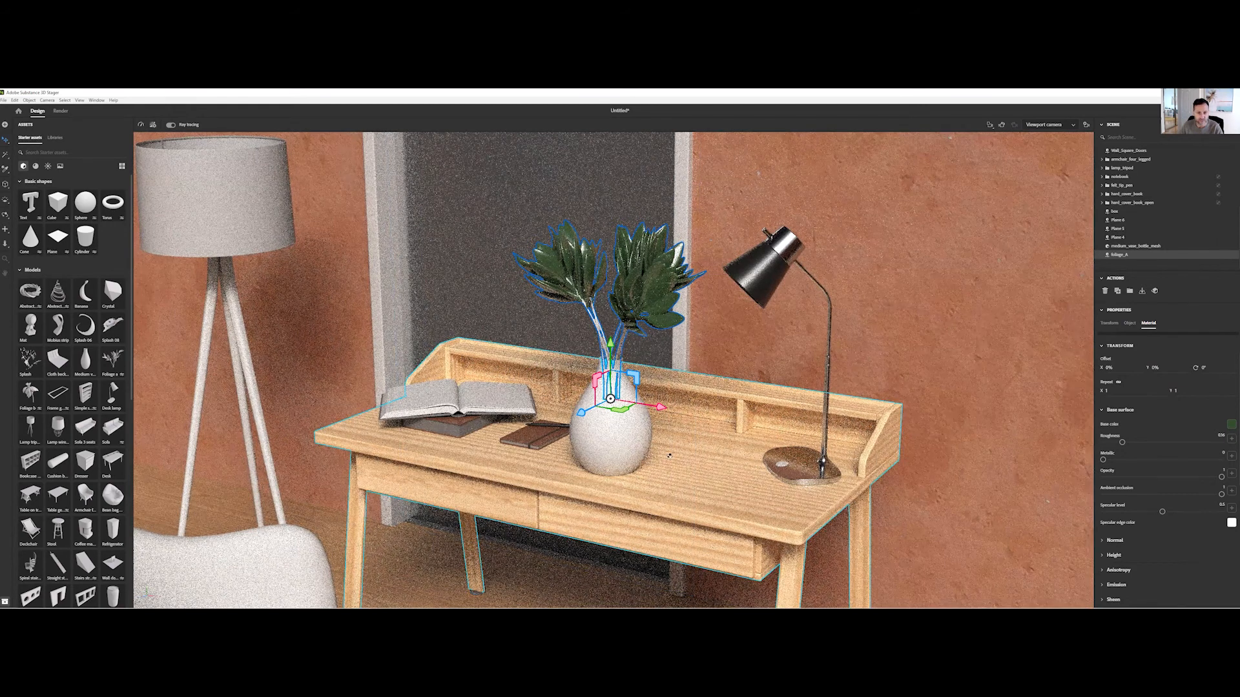
{"action": "right_click_drag", "start_coordinate": [669, 456], "coordinate": [672, 462]}
{"action": "right_click_drag", "start_coordinate": [656, 563], "coordinate": [717, 593]}
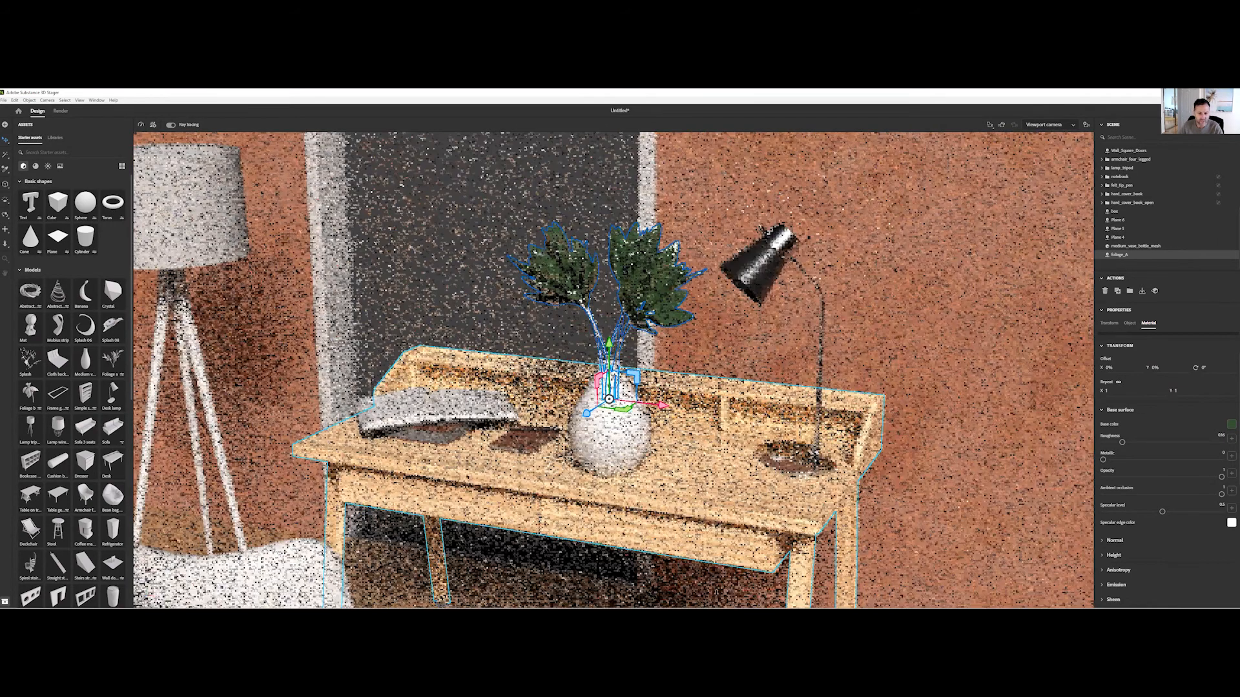
{"action": "middle_click_drag", "start_coordinate": [710, 563], "coordinate": [645, 425]}
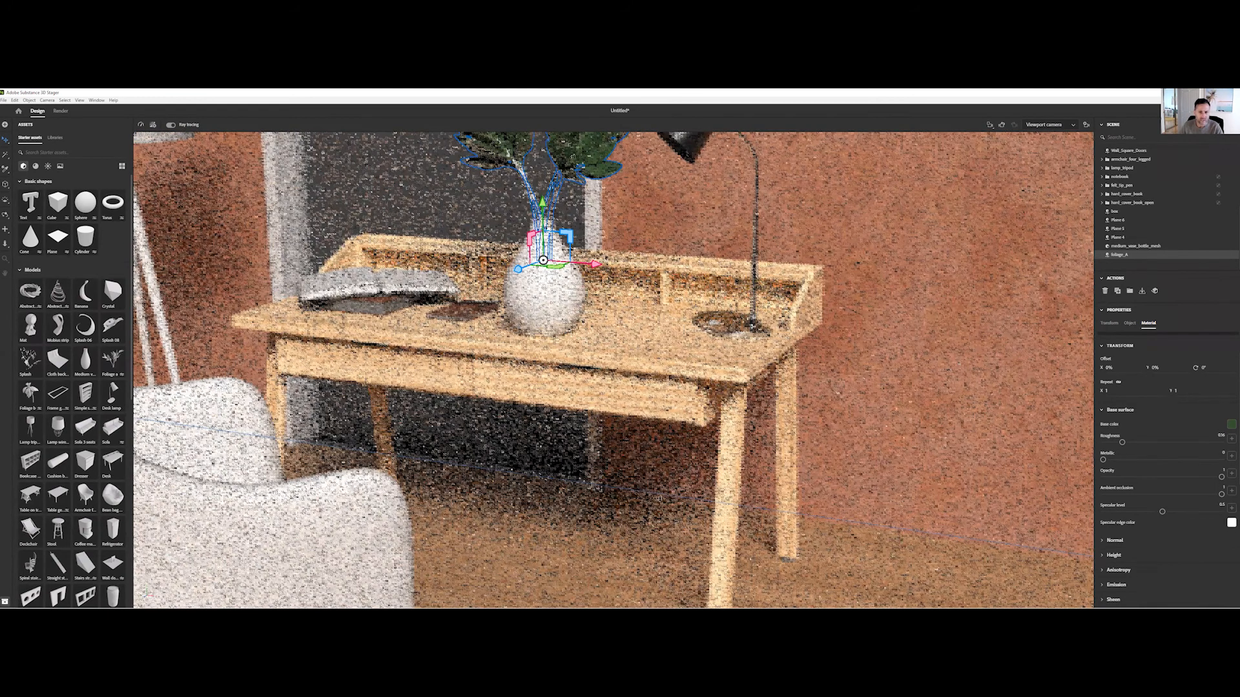
- Show the render settings and review the available ray tracing quality presets
{"action": "left_click", "coordinate": [152, 125]}
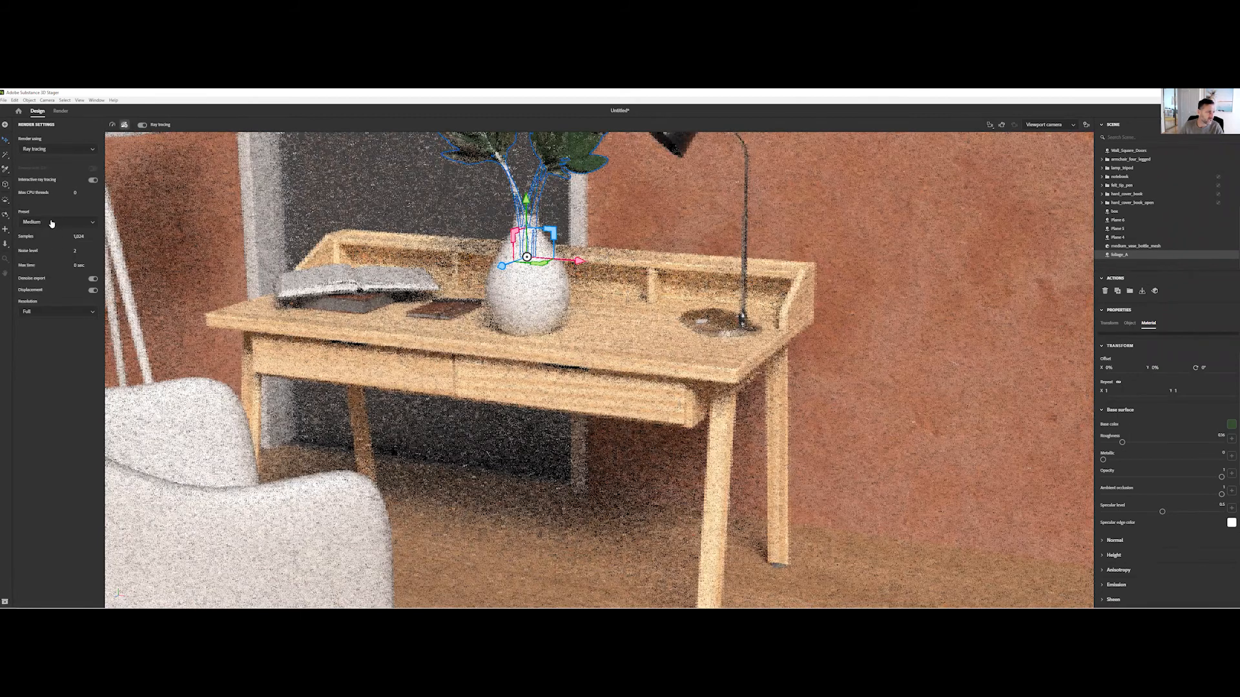
{"action": "left_click", "coordinate": [65, 221]}
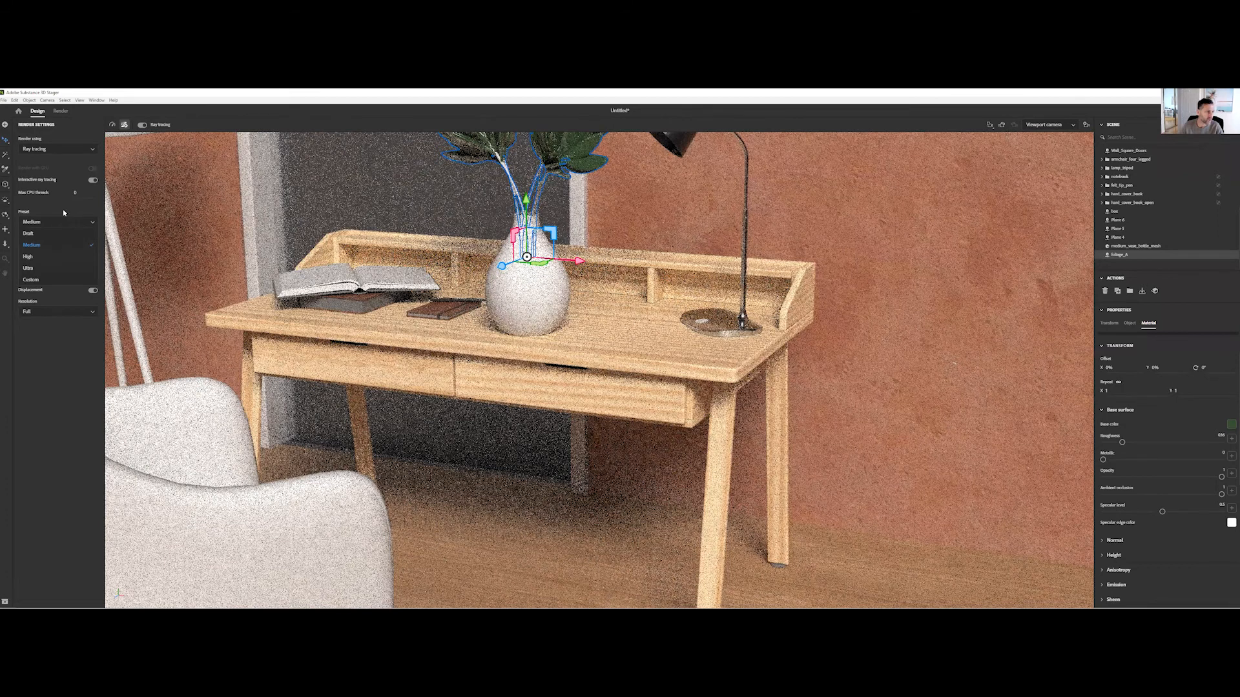
{"action": "left_click", "coordinate": [42, 353]}
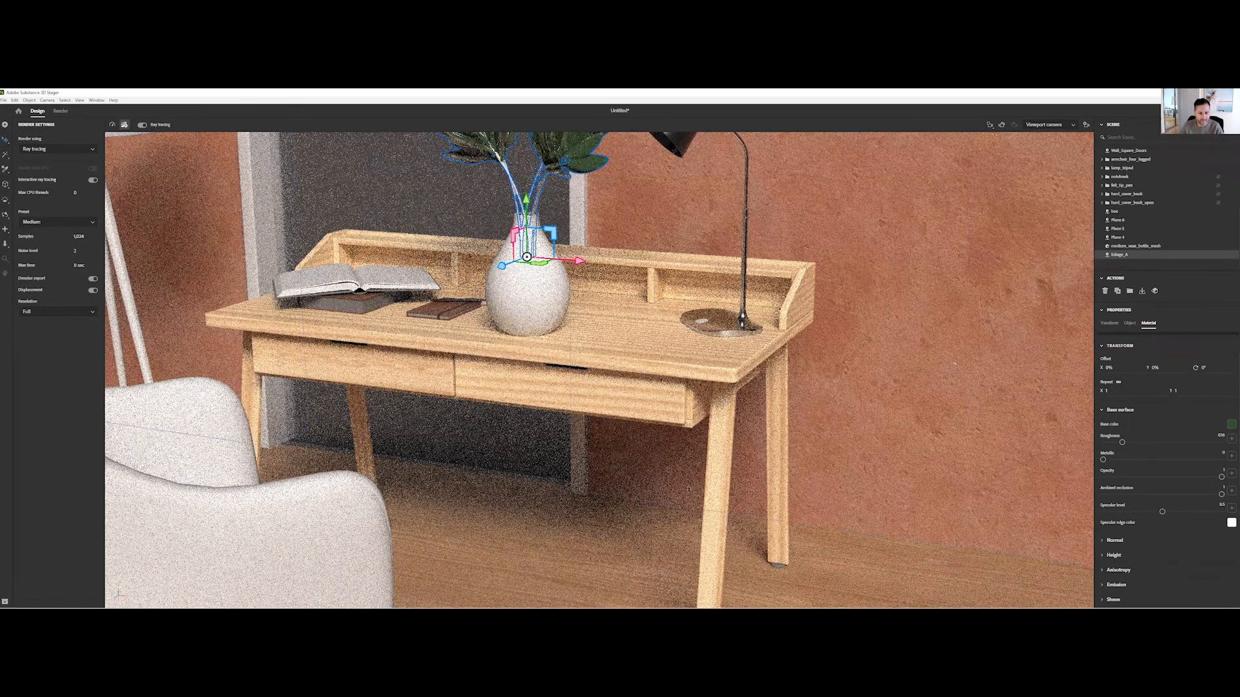
{"action": "scroll", "coordinate": [501, 451], "scroll_direction": "down", "scroll_amount": 5}
{"action": "right_click_drag", "start_coordinate": [644, 473], "coordinate": [331, 431], "text": "alt"}
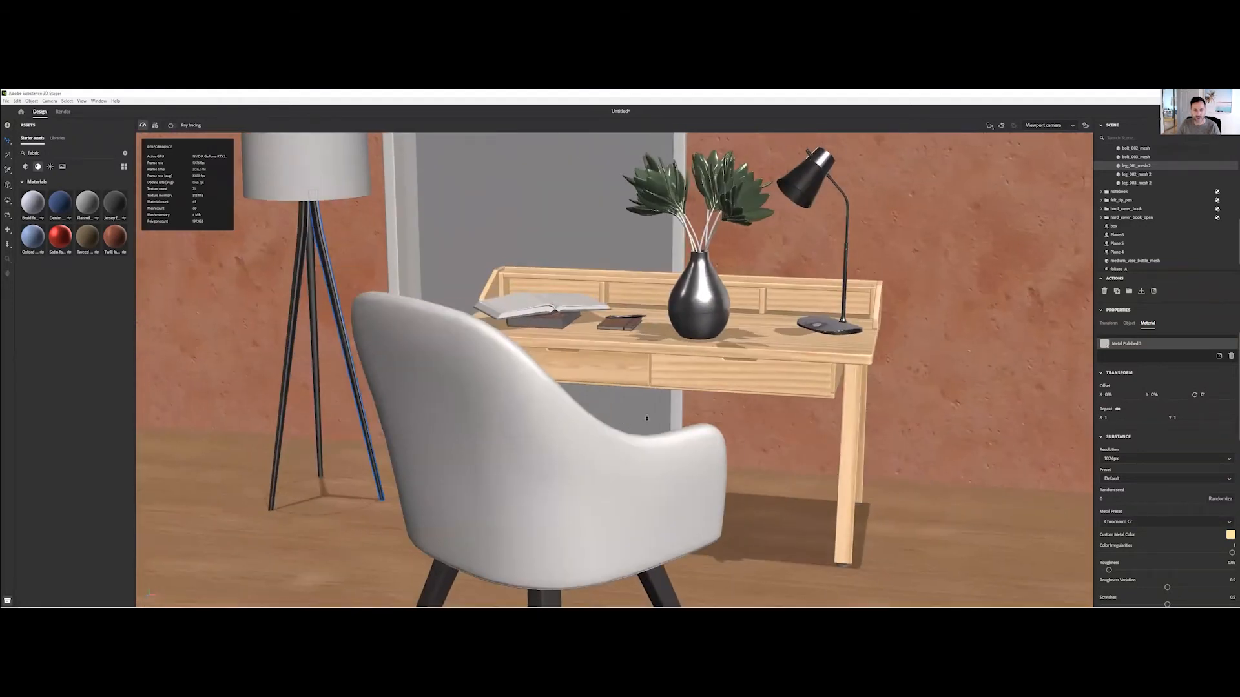
- Set the base color of the foliage's second material, used for the stems, to a dark green
{"action": "right_click_drag", "start_coordinate": [647, 418], "coordinate": [607, 417], "text": "alt"}
{"action": "mouse_move", "coordinate": [607, 417]}
{"action": "left_mouse_down", "text": "alt"}
{"action": "mouse_move", "coordinate": [658, 429]}
{"action": "mouse_move", "coordinate": [601, 426]}
{"action": "left_mouse_up", "text": "alt"}
{"action": "right_click_drag", "start_coordinate": [600, 425], "coordinate": [696, 244], "text": "alt"}
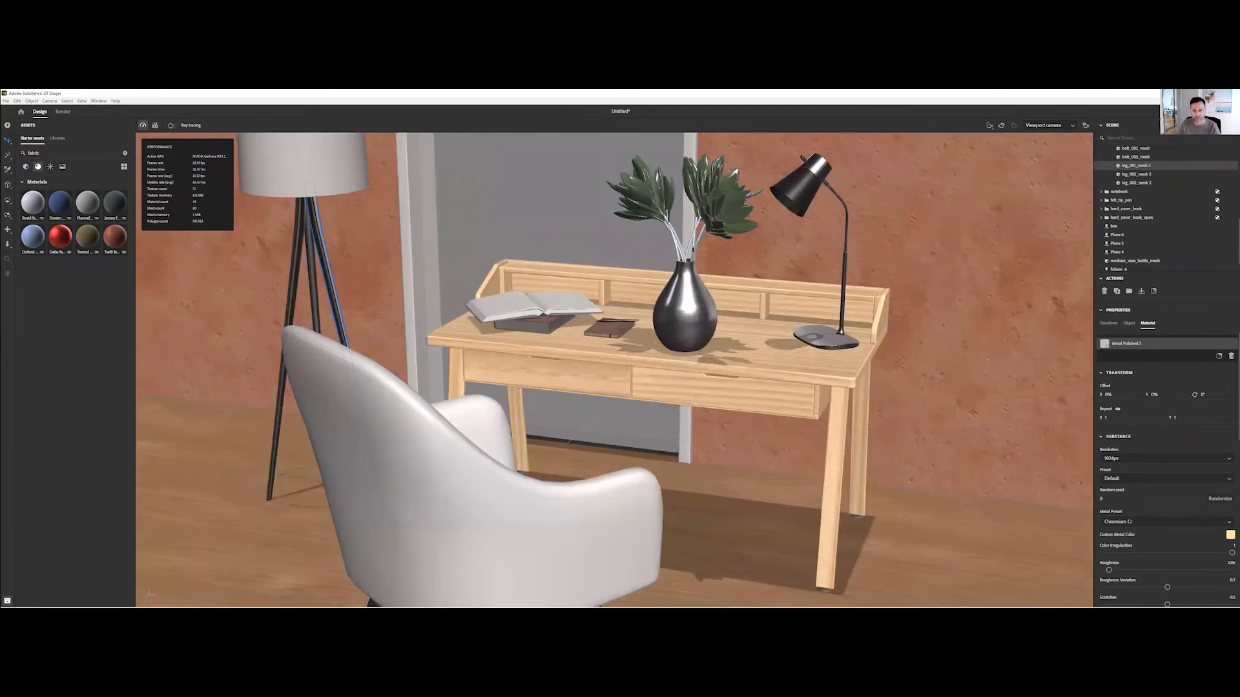
{"action": "left_click", "coordinate": [693, 248]}
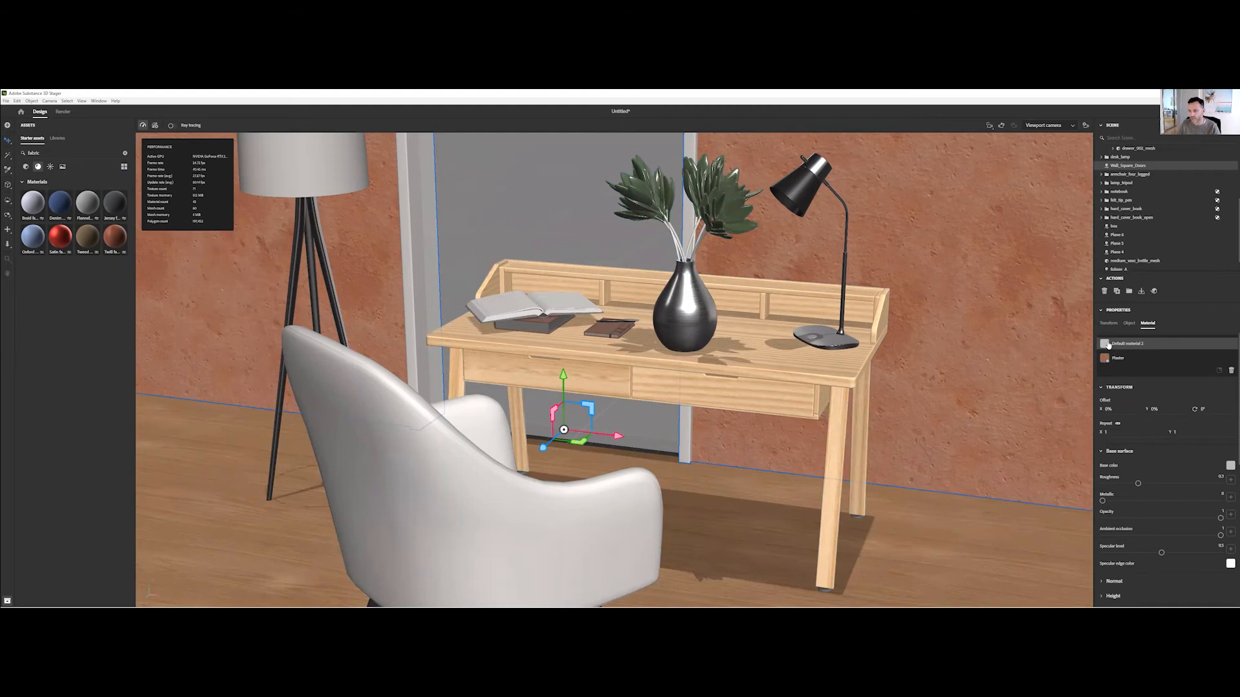
{"action": "left_click", "coordinate": [687, 259]}
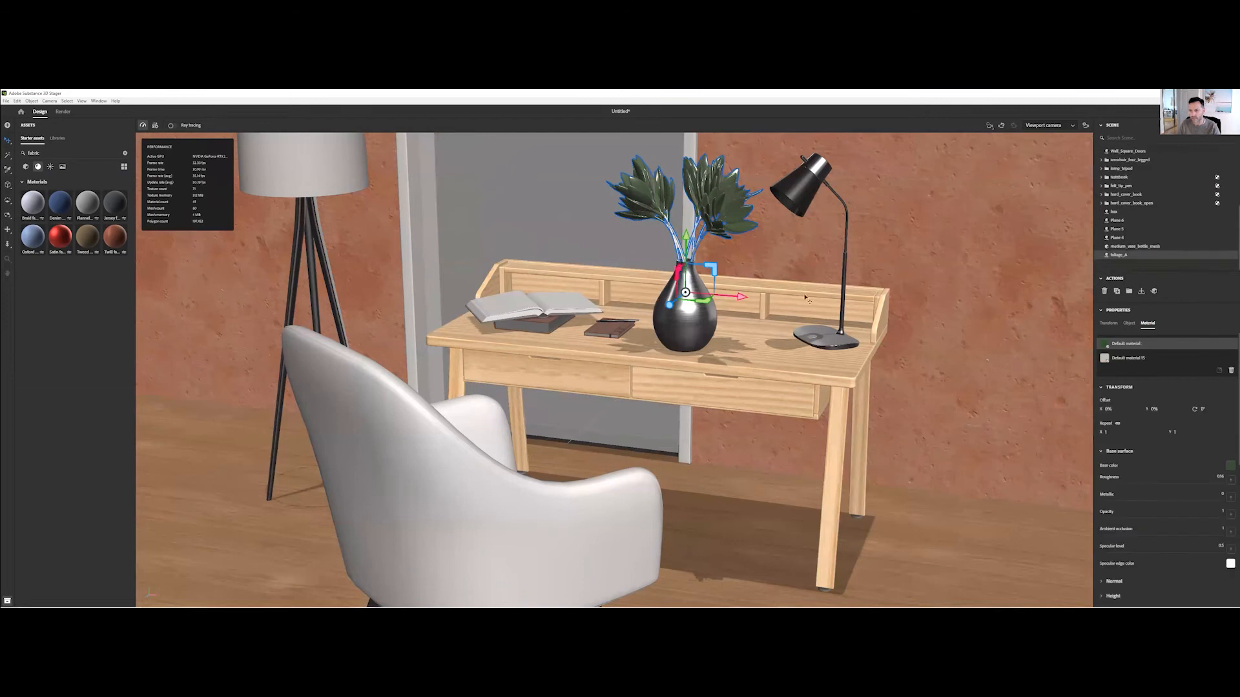
{"action": "left_click", "coordinate": [1106, 360]}
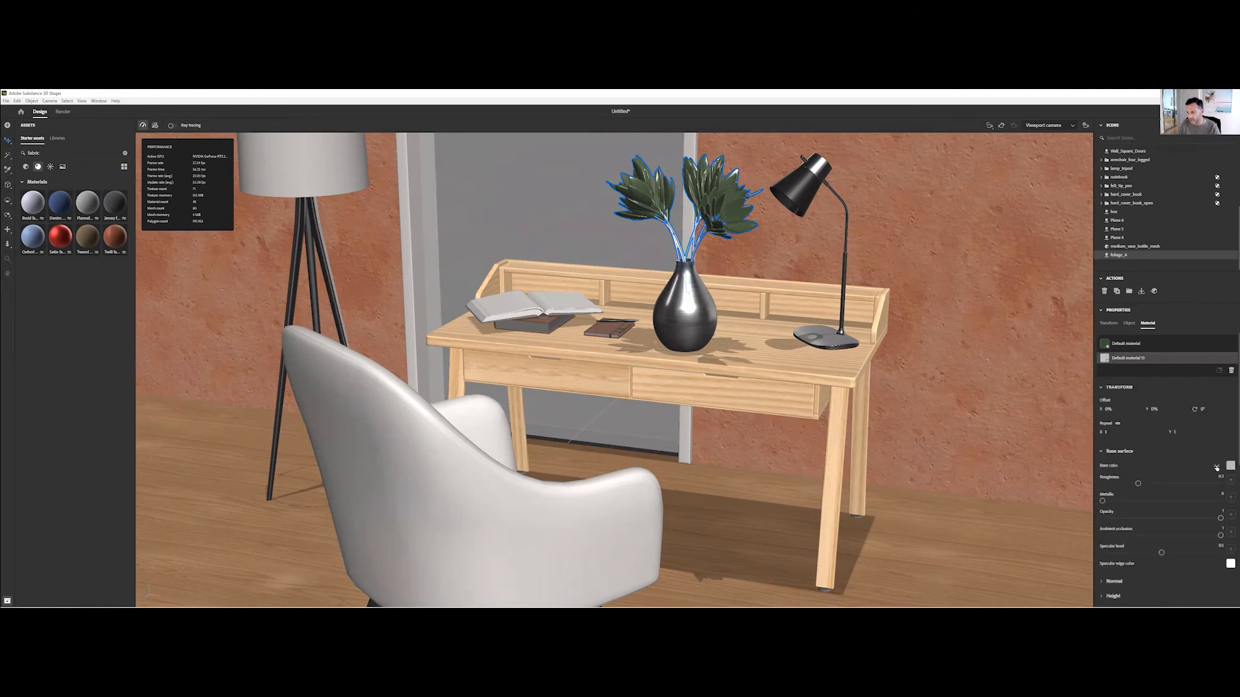
{"action": "left_click", "coordinate": [1230, 465]}
{"action": "left_click_drag", "start_coordinate": [1161, 486], "coordinate": [1172, 458]}
{"action": "left_click_drag", "start_coordinate": [1168, 503], "coordinate": [1158, 503]}
{"action": "mouse_move", "coordinate": [1172, 457]}
{"action": "left_mouse_down"}
{"action": "mouse_move", "coordinate": [1174, 444]}
{"action": "mouse_move", "coordinate": [1181, 468]}
{"action": "left_mouse_up"}
{"action": "left_click", "coordinate": [1186, 320]}
- Apply the denim fabric material to the armchair's seat and increase its pattern repeat
{"action": "mouse_move", "coordinate": [614, 354]}
{"action": "right_mouse_down"}
{"action": "mouse_move", "coordinate": [649, 354]}
{"action": "mouse_move", "coordinate": [634, 365]}
{"action": "right_mouse_up"}
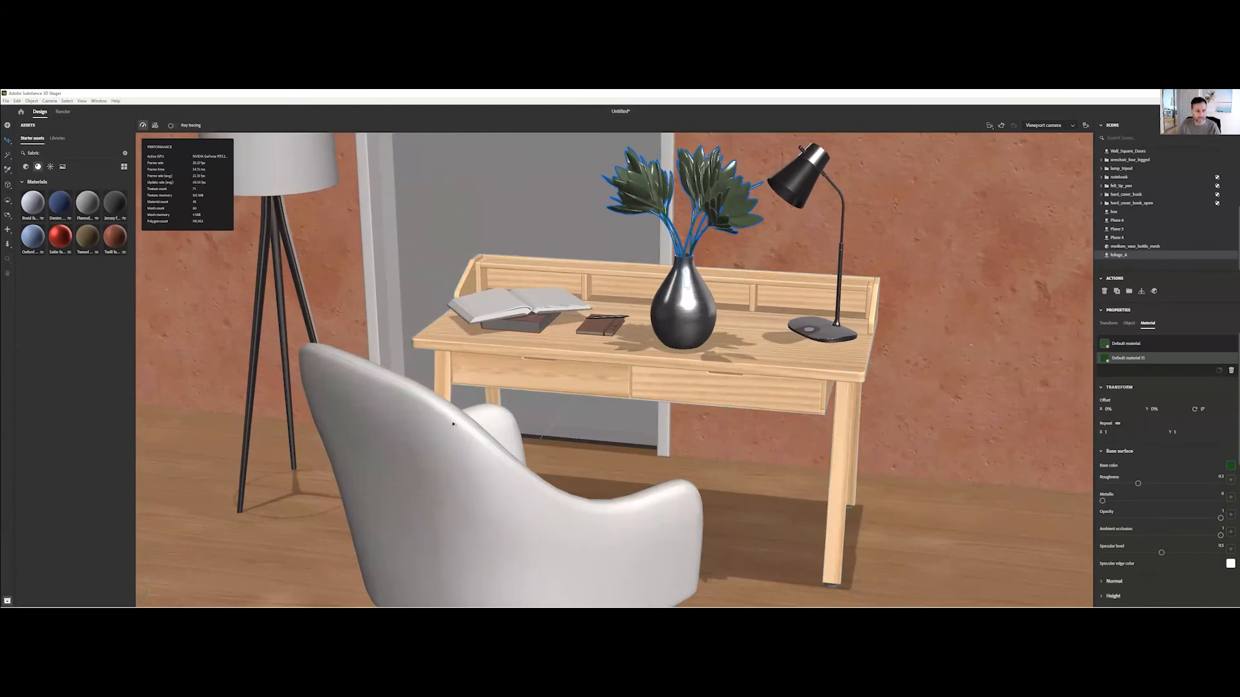
{"action": "left_click_drag", "start_coordinate": [66, 205], "coordinate": [395, 422]}
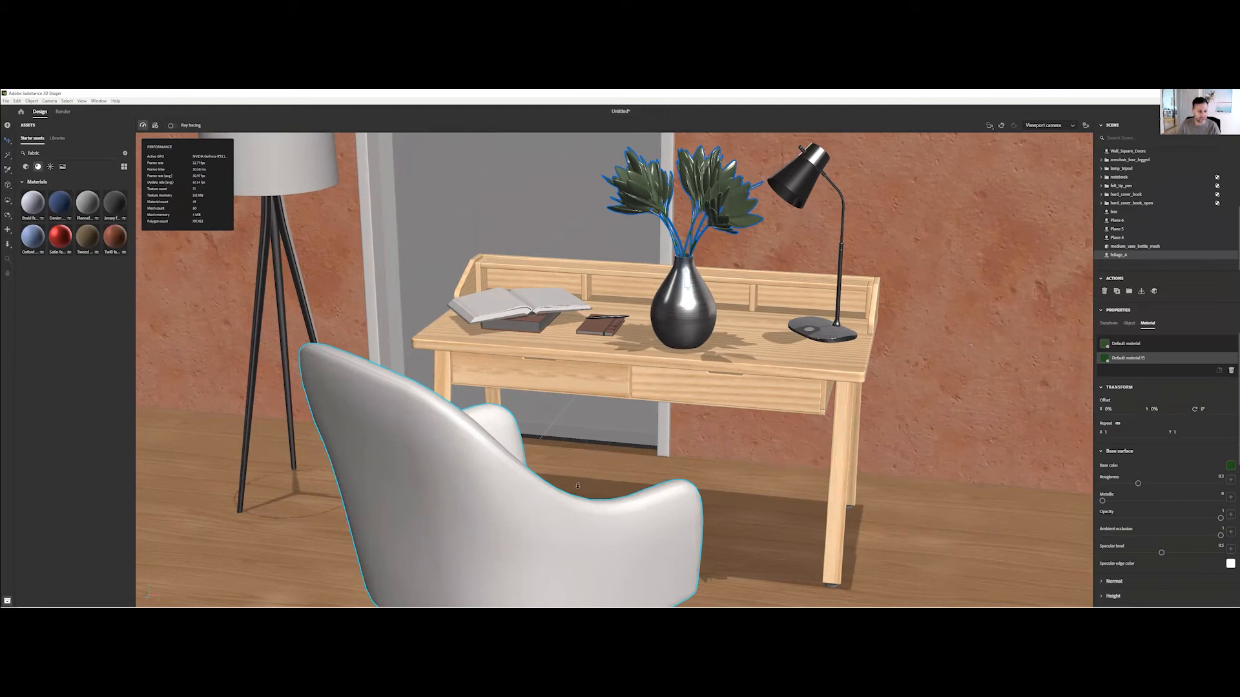
{"action": "left_click_drag", "start_coordinate": [665, 486], "coordinate": [524, 508]}
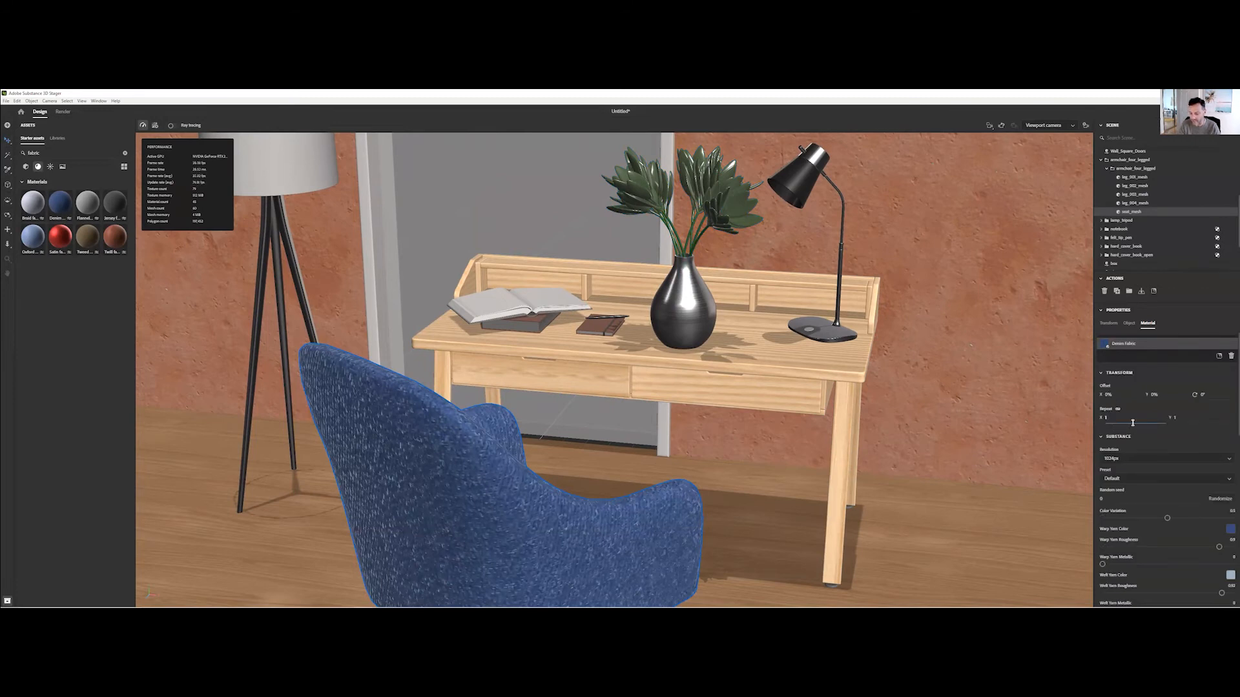
{"action": "left_click_drag", "start_coordinate": [312, 548], "coordinate": [499, 537], "text": "alt"}
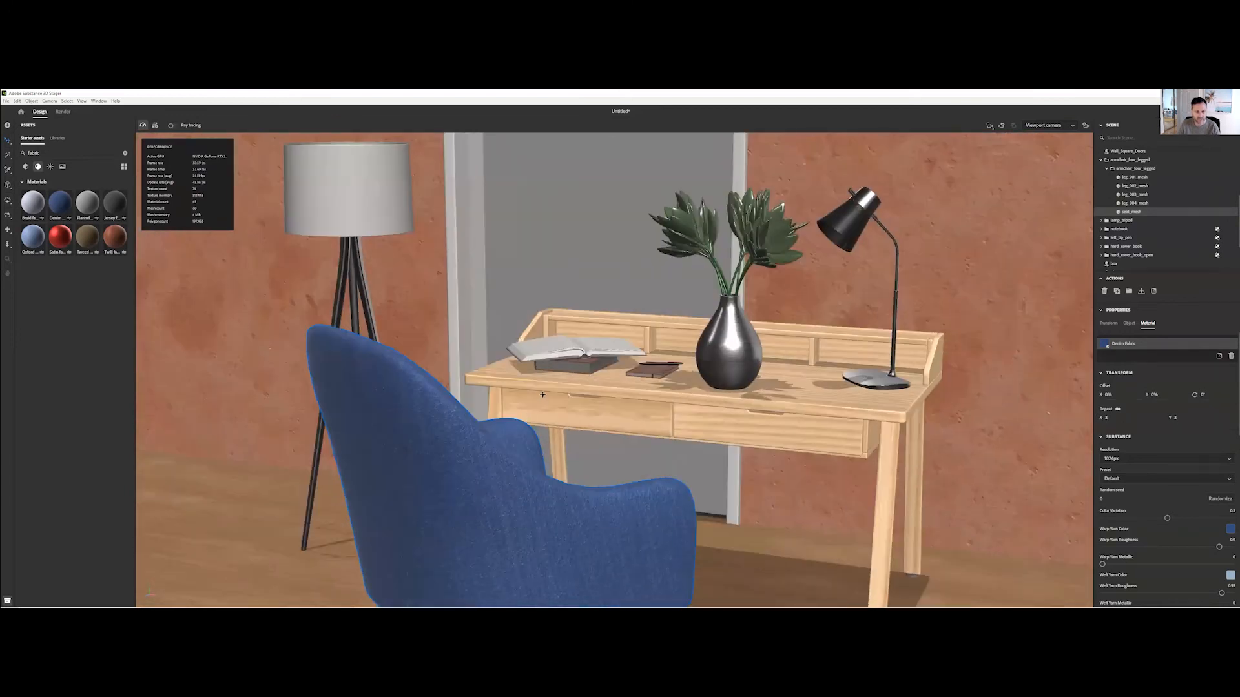
{"action": "middle_click_drag", "start_coordinate": [543, 395], "coordinate": [602, 226], "text": "alt"}
{"action": "right_click_drag", "start_coordinate": [602, 226], "coordinate": [141, 248], "text": "alt"}
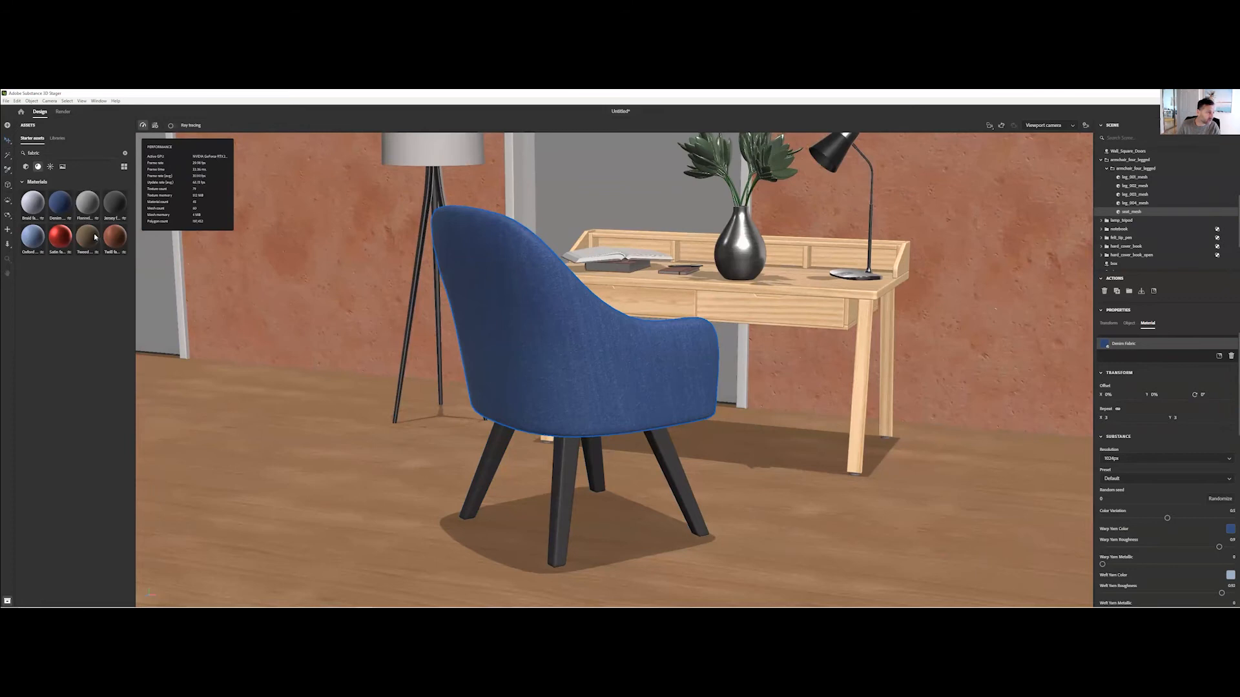
- Apply the tweed fabric material to the floor lamp's shade and set its repeat to 2
{"action": "left_click_drag", "start_coordinate": [91, 239], "coordinate": [419, 290]}
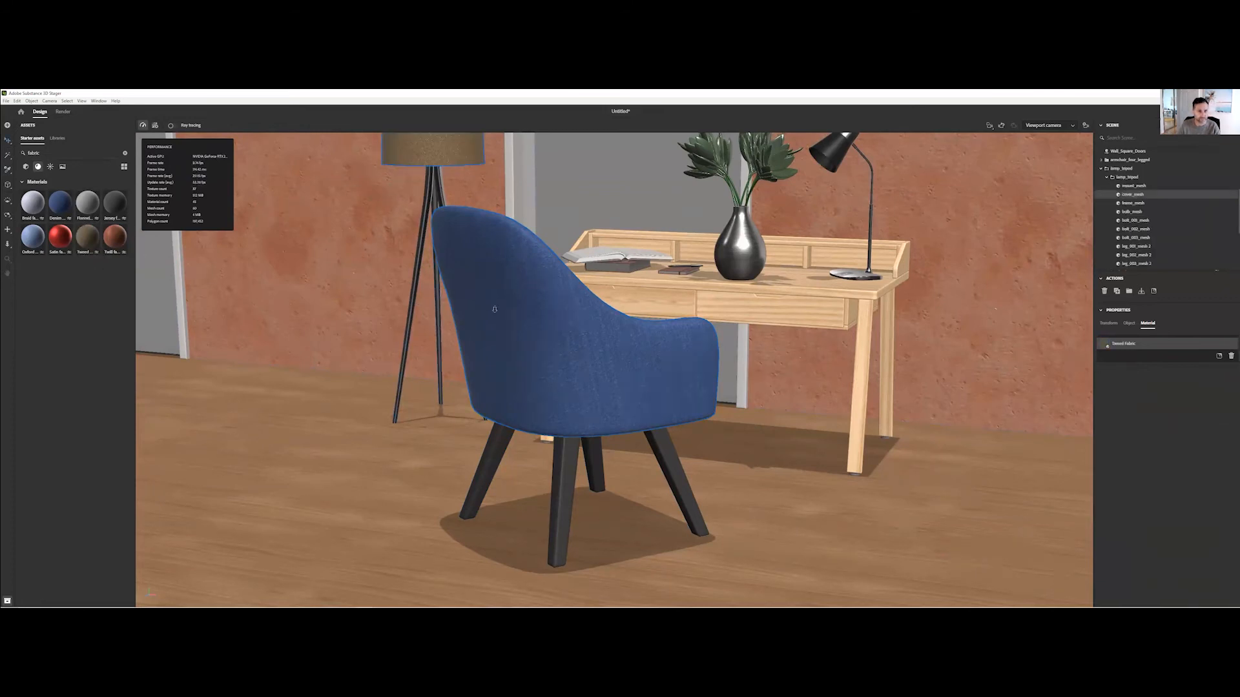
{"action": "middle_click_drag", "start_coordinate": [417, 150], "coordinate": [439, 277]}
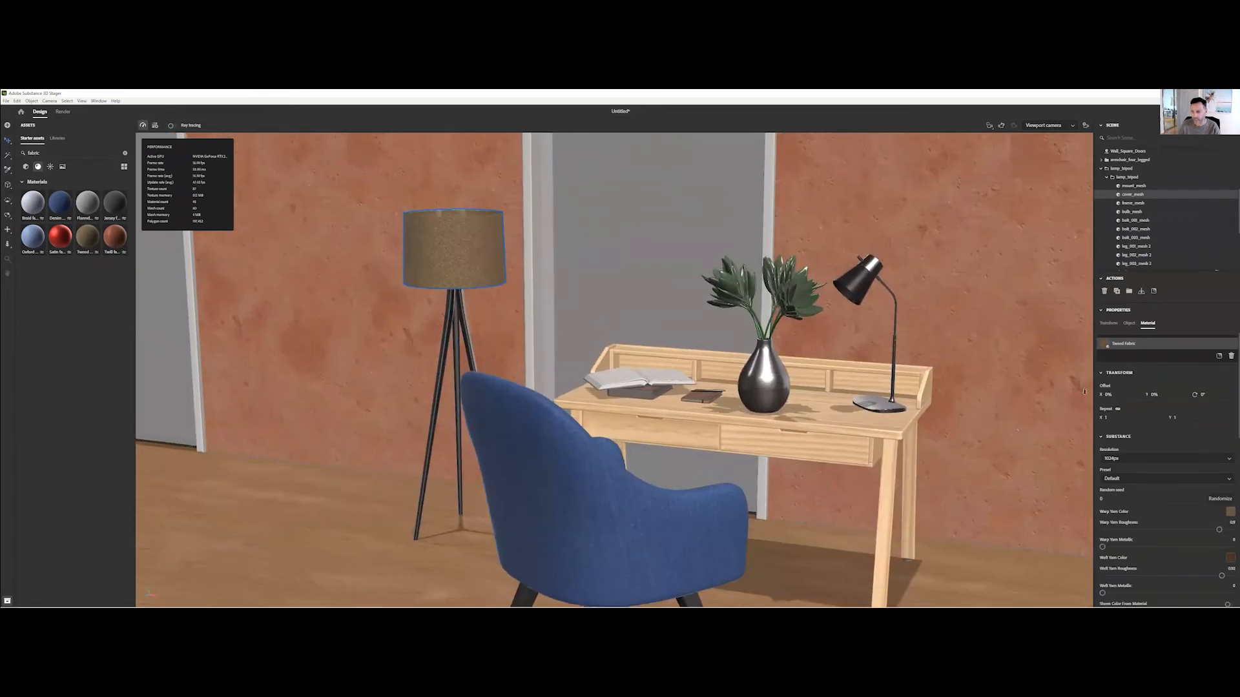
{"action": "mouse_move", "coordinate": [545, 218]}
{"action": "right_mouse_down"}
{"action": "mouse_move", "coordinate": [572, 220]}
{"action": "mouse_move", "coordinate": [557, 219]}
{"action": "right_mouse_up"}
{"action": "left_click", "coordinate": [1106, 419]}
{"action": "type", "text": "2"}
{"action": "key", "text": "Return"}
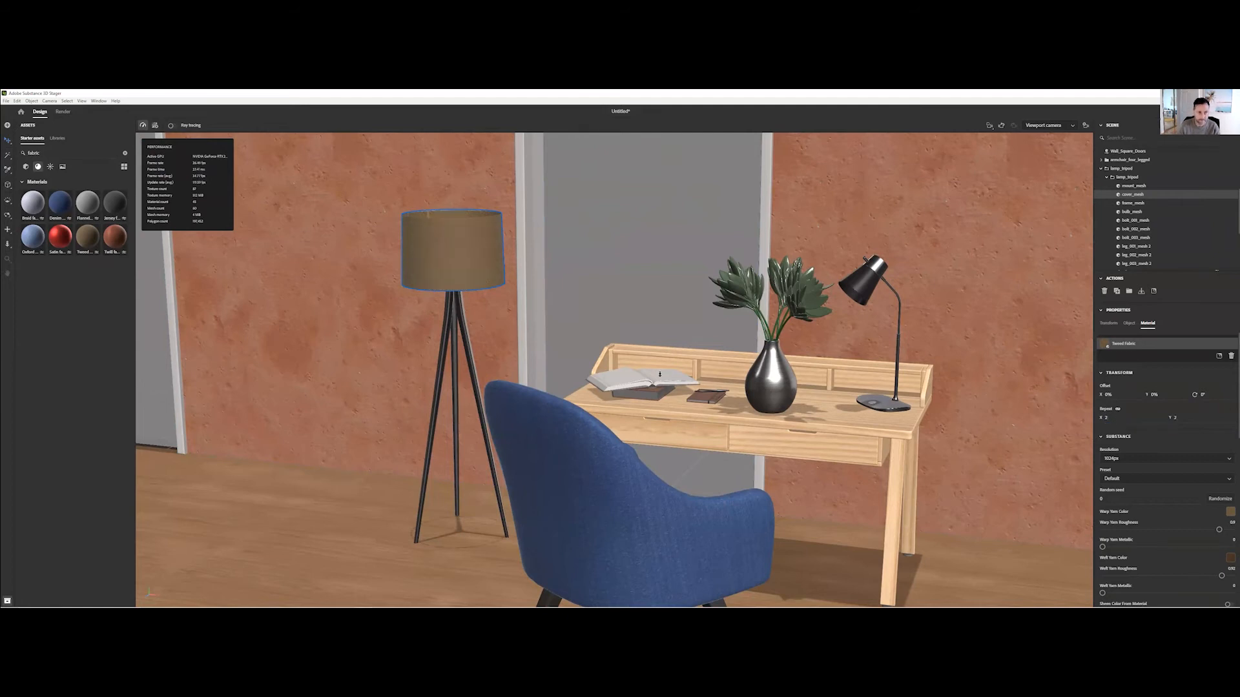
- Examine the textured armchair, floor lamp and desk up close and within the whole room
{"action": "right_click_drag", "start_coordinate": [383, 357], "coordinate": [426, 323]}
{"action": "middle_click_drag", "start_coordinate": [546, 572], "coordinate": [450, 445]}
{"action": "right_click_drag", "start_coordinate": [450, 446], "coordinate": [387, 418]}
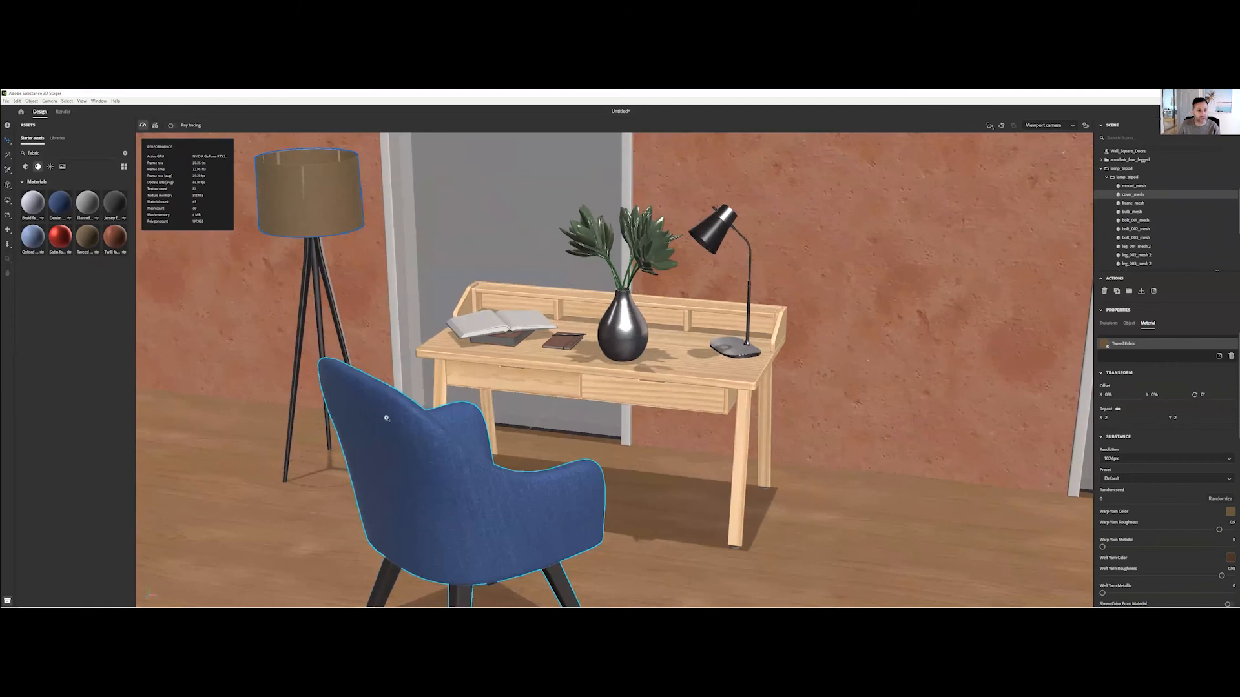
{"action": "middle_click_drag", "start_coordinate": [387, 418], "coordinate": [549, 477]}
{"action": "scroll", "coordinate": [548, 477], "scroll_direction": "down", "scroll_amount": 6}
{"action": "scroll", "coordinate": [573, 447], "scroll_direction": "up", "scroll_amount": 6}
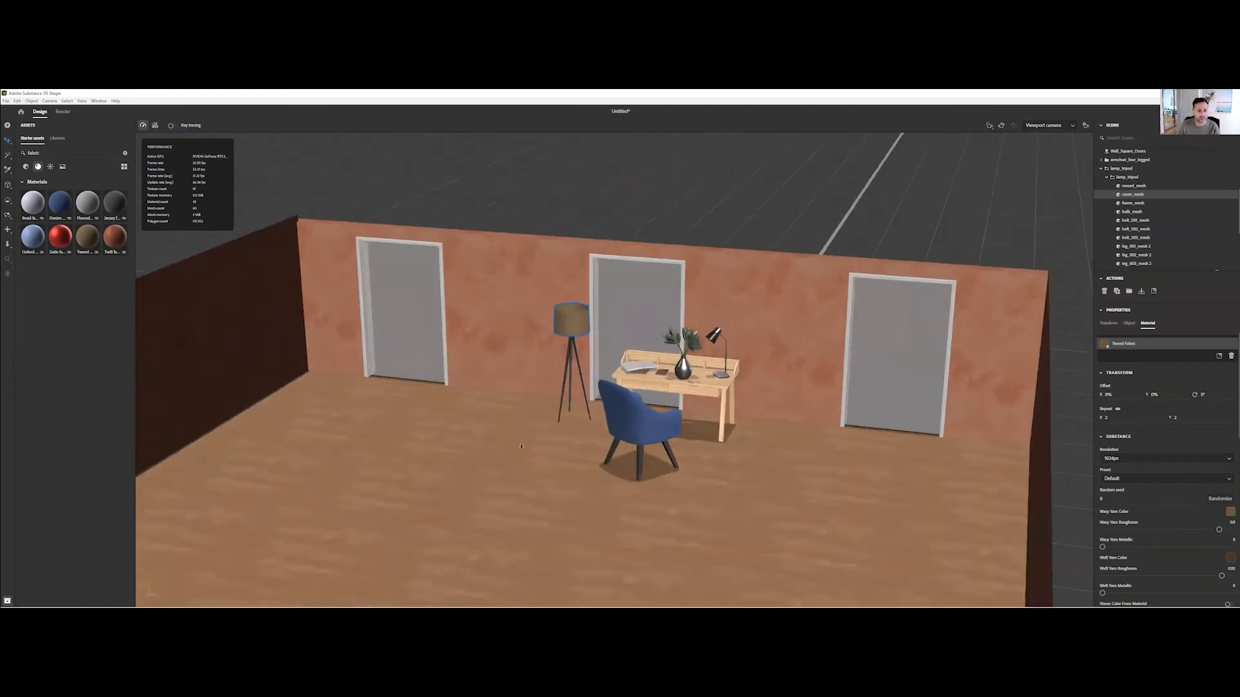
{"action": "scroll", "coordinate": [573, 447], "scroll_direction": "down", "scroll_amount": 1}
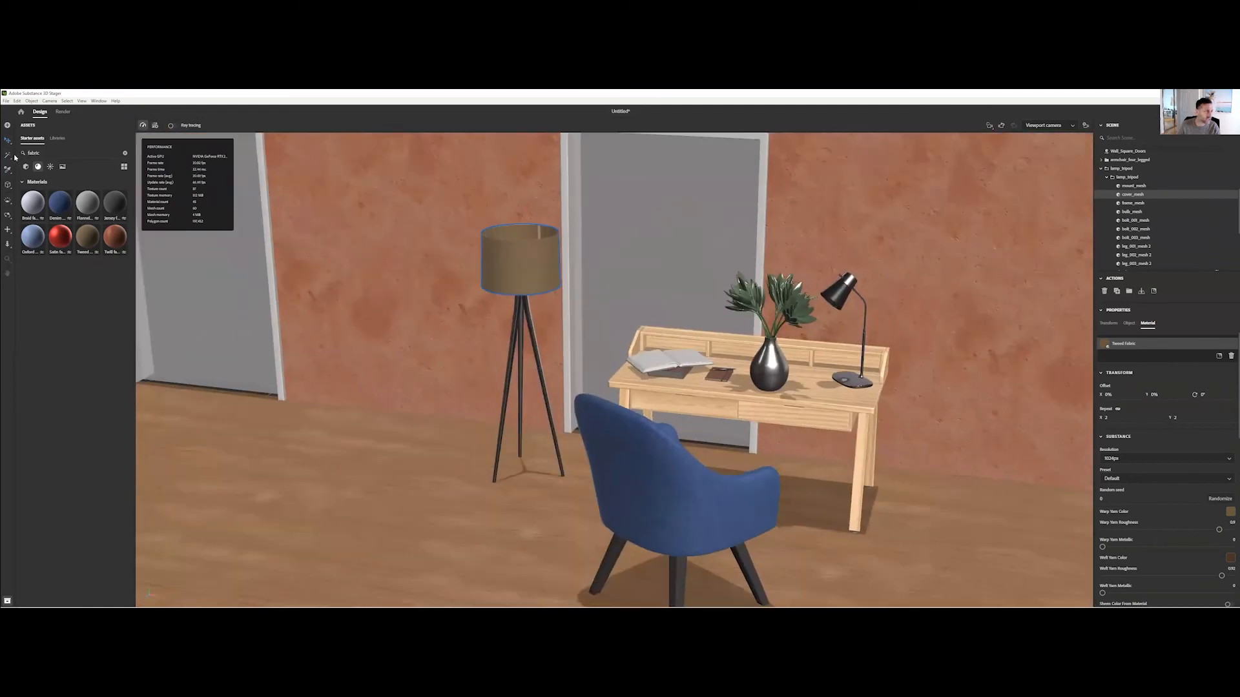
- Clear the fabric search and look through the starter models in the asset library
{"action": "left_click", "coordinate": [27, 170]}
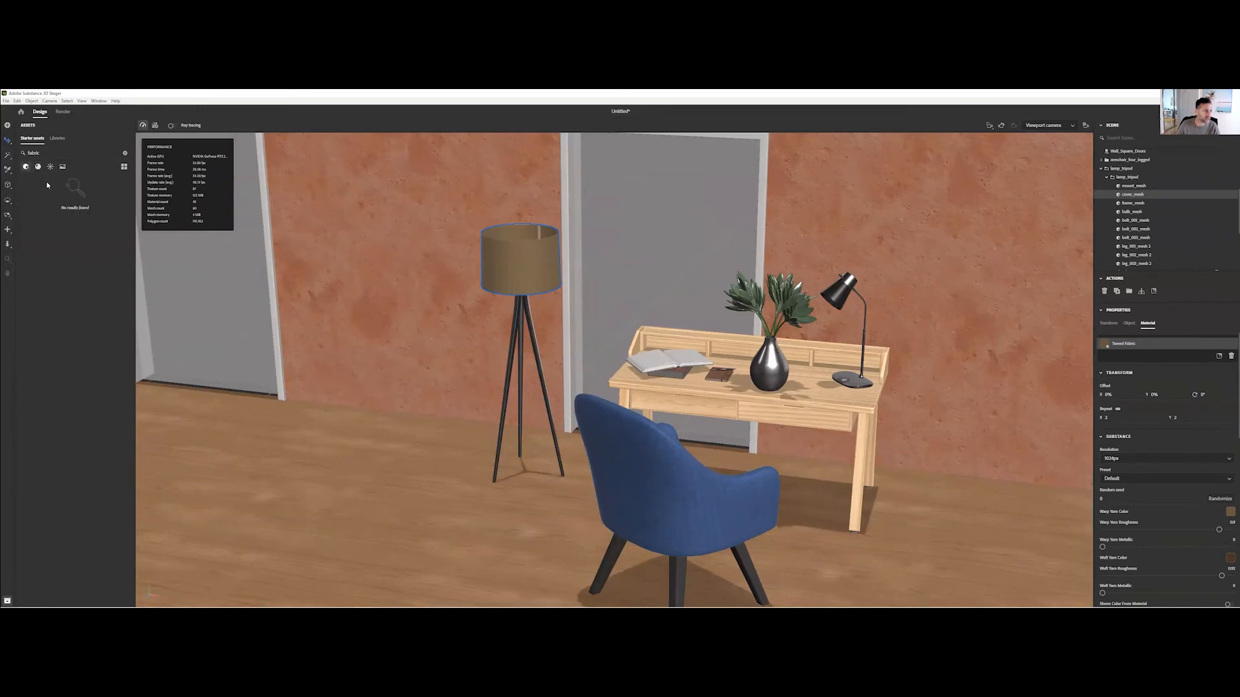
{"action": "left_click", "coordinate": [25, 168]}
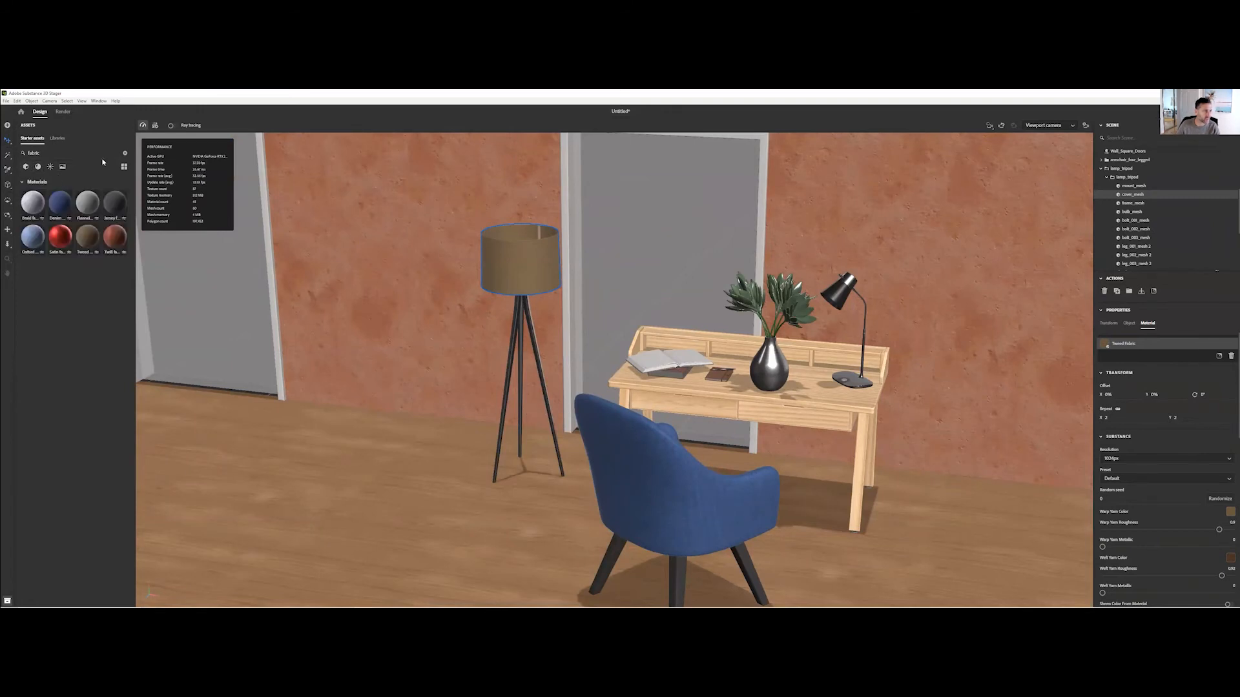
{"action": "left_click", "coordinate": [125, 153]}
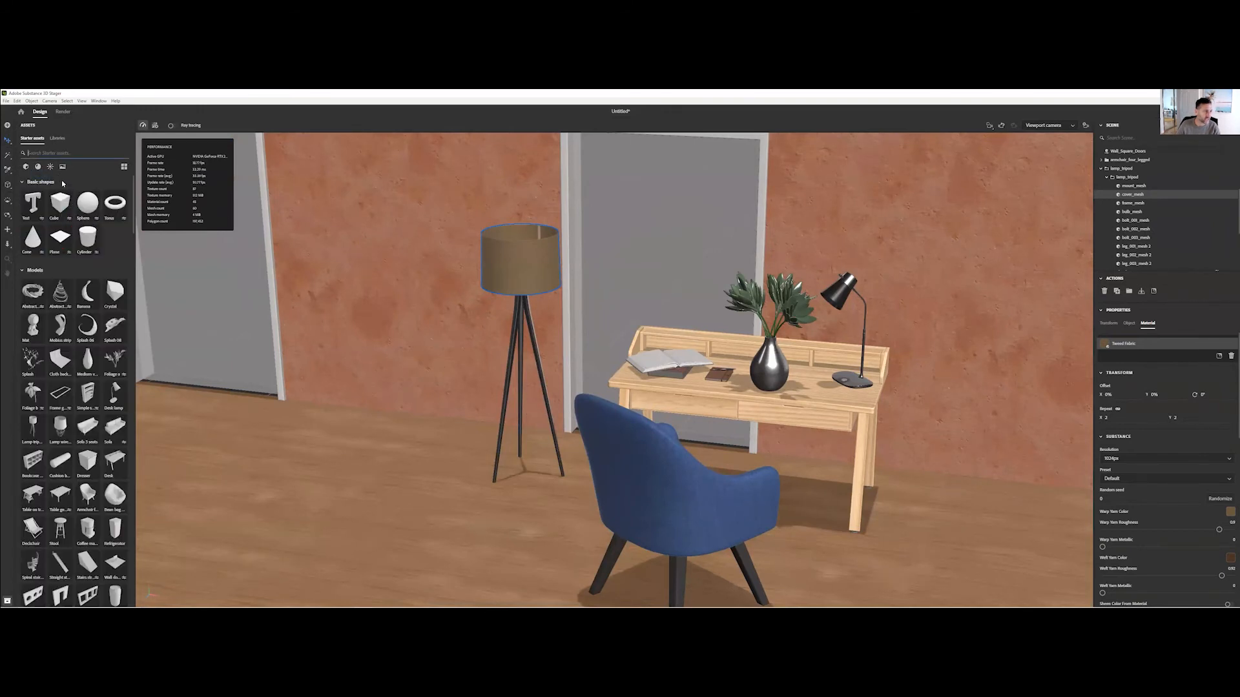
{"action": "scroll", "coordinate": [44, 528], "scroll_direction": "down", "scroll_amount": 15}
{"action": "scroll", "coordinate": [53, 508], "scroll_direction": "up", "scroll_amount": 4}
{"action": "scroll", "coordinate": [50, 275], "scroll_direction": "up", "scroll_amount": 3}
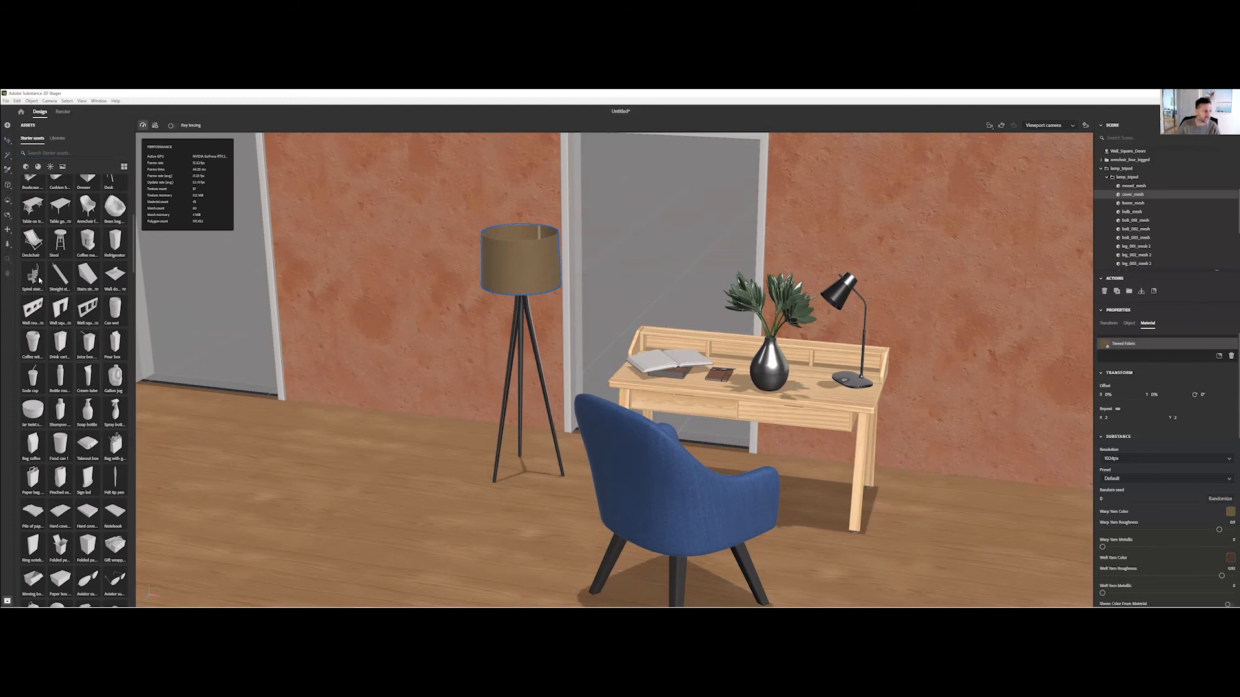
{"action": "scroll", "coordinate": [93, 313], "scroll_direction": "up", "scroll_amount": 5}
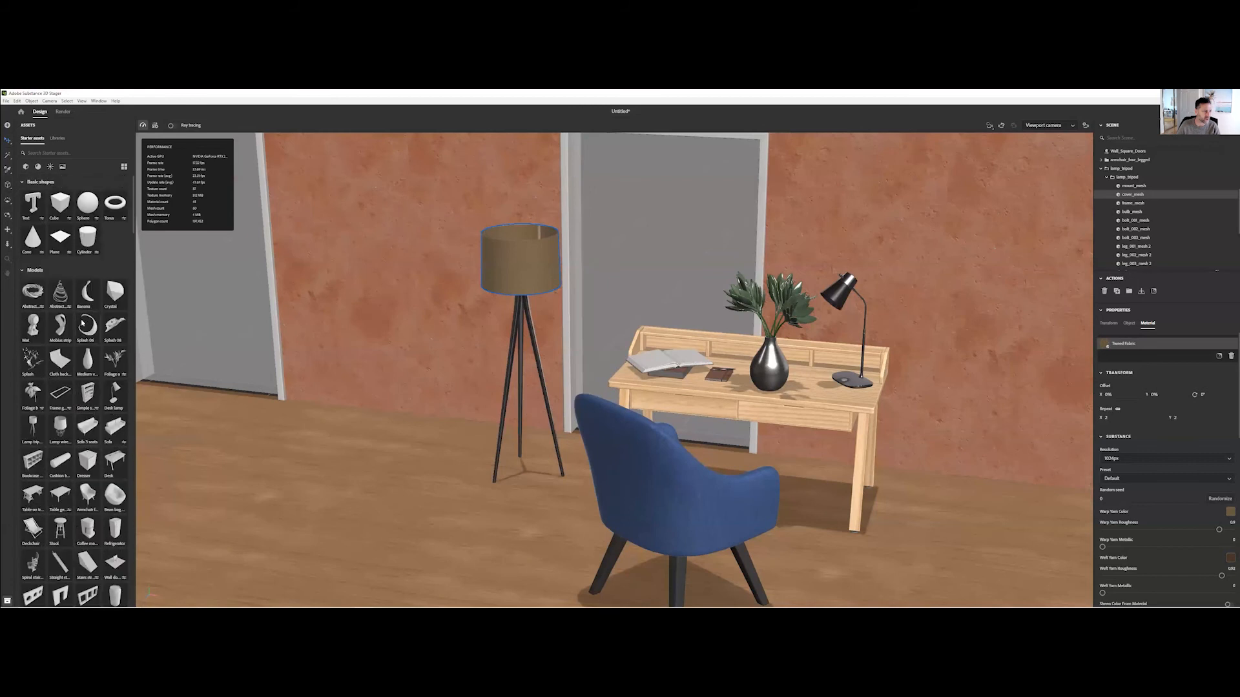
{"action": "scroll", "coordinate": [58, 426], "scroll_direction": "down", "scroll_amount": 6}
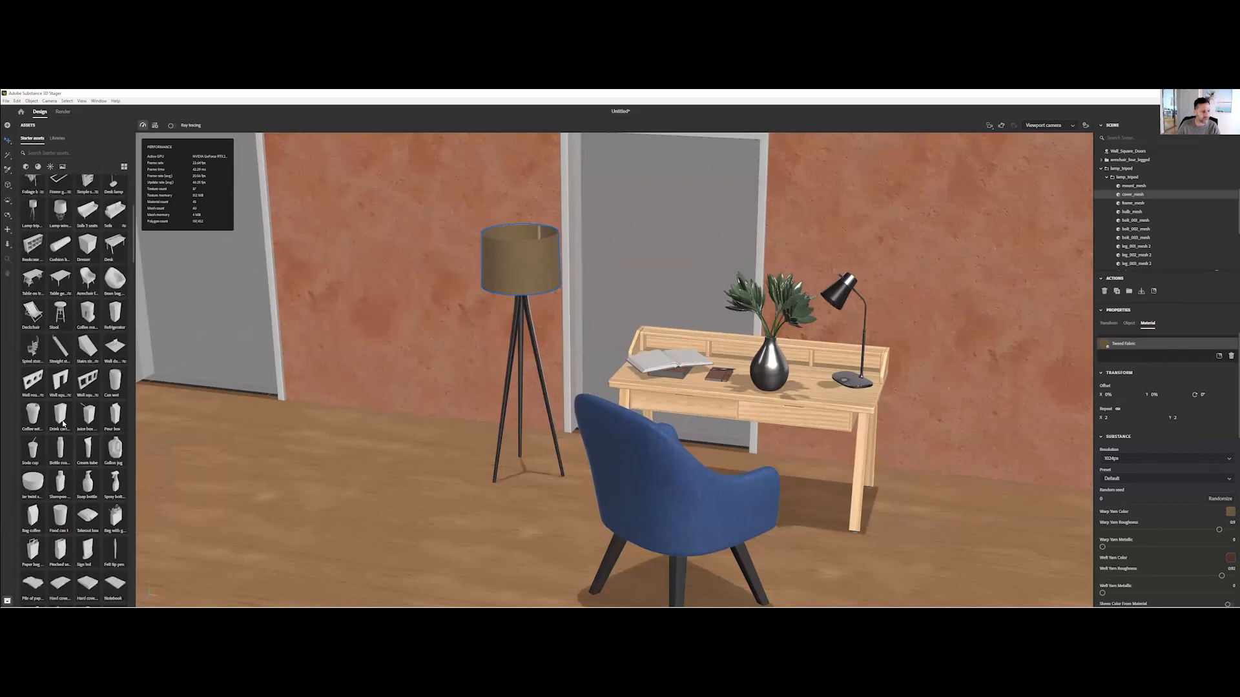
{"action": "scroll", "coordinate": [58, 422], "scroll_direction": "up", "scroll_amount": 6}
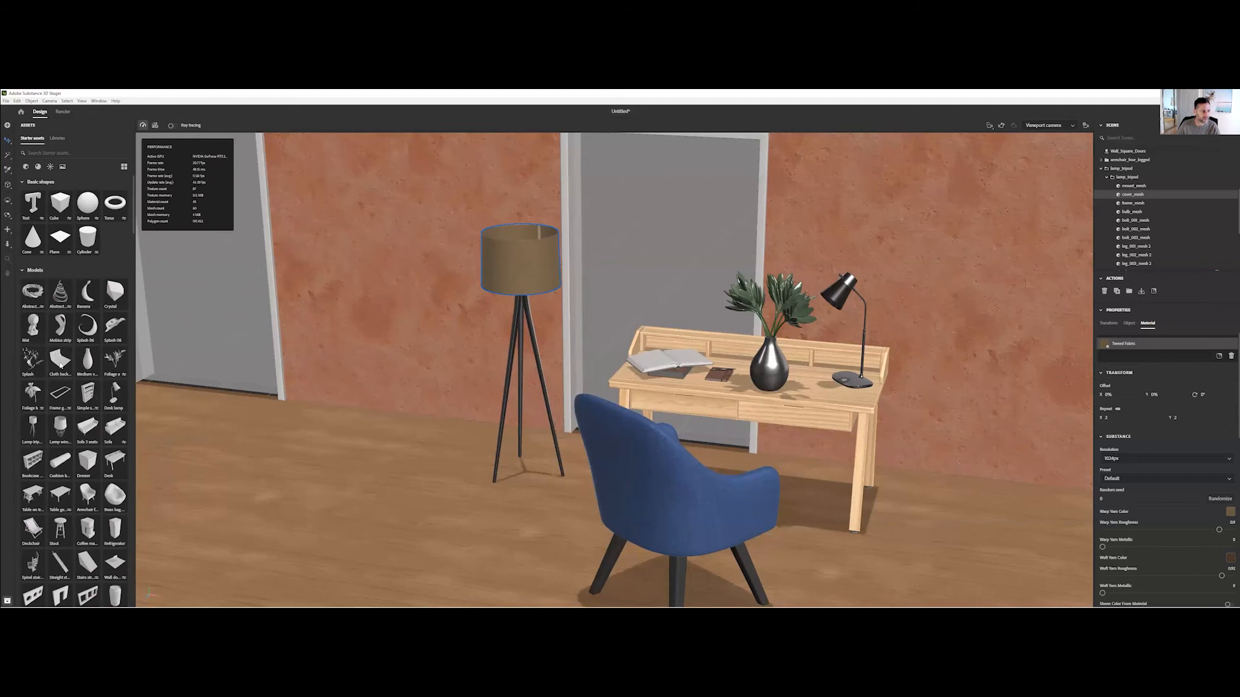
{"action": "right_click_drag", "start_coordinate": [763, 479], "coordinate": [743, 459]}
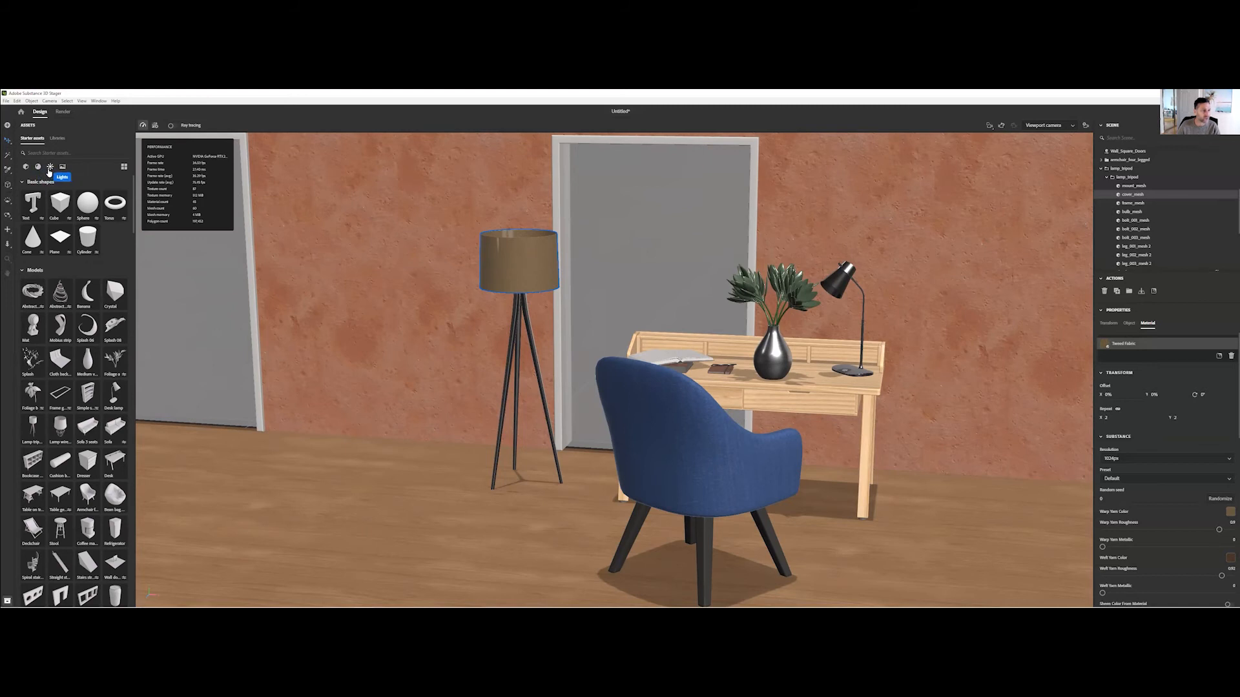
- Place a point light from the physical lights inside the floor lamp's shade
{"action": "left_click", "coordinate": [50, 167]}
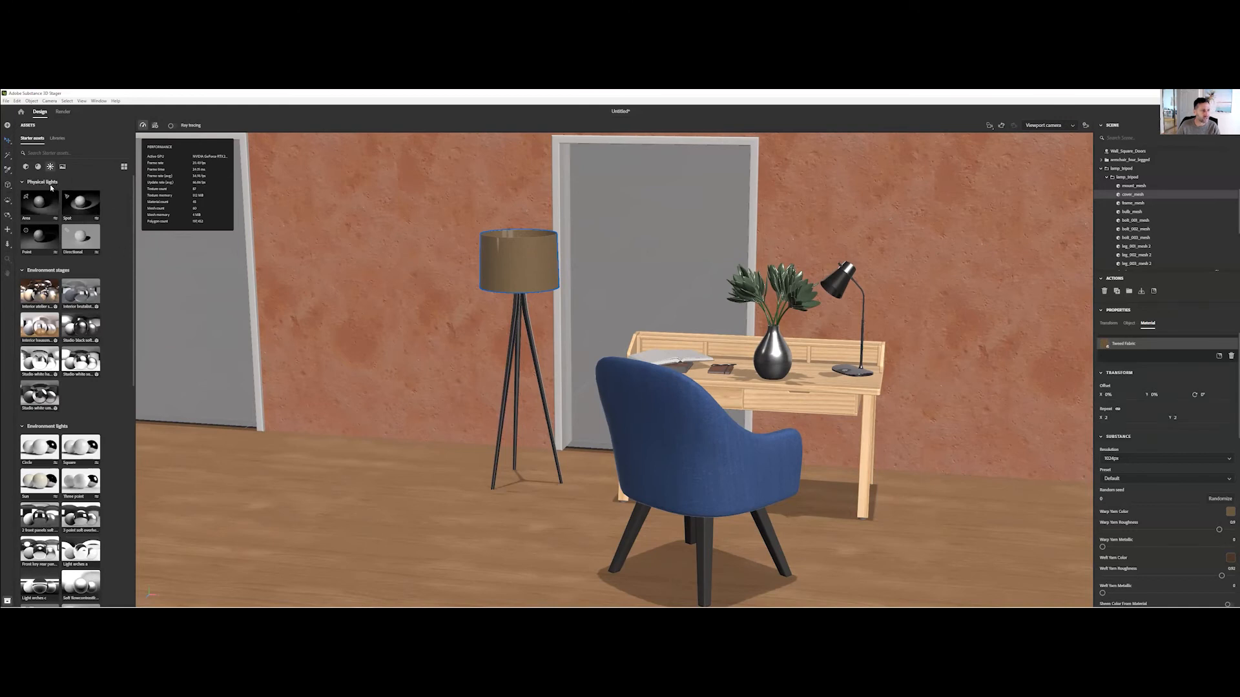
{"action": "right_click_drag", "start_coordinate": [476, 343], "coordinate": [462, 423]}
{"action": "scroll", "coordinate": [415, 311], "scroll_direction": "up", "scroll_amount": 4}
{"action": "middle_click_drag", "start_coordinate": [415, 311], "coordinate": [397, 399]}
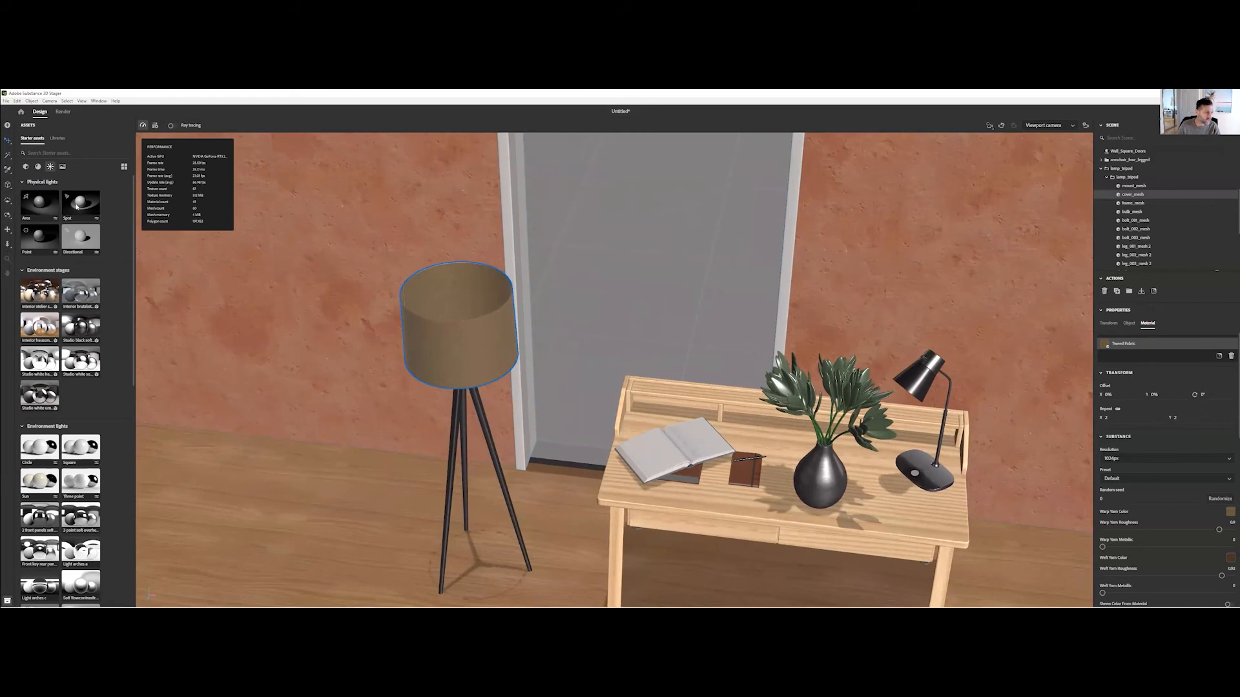
{"action": "left_click_drag", "start_coordinate": [45, 242], "coordinate": [464, 316]}
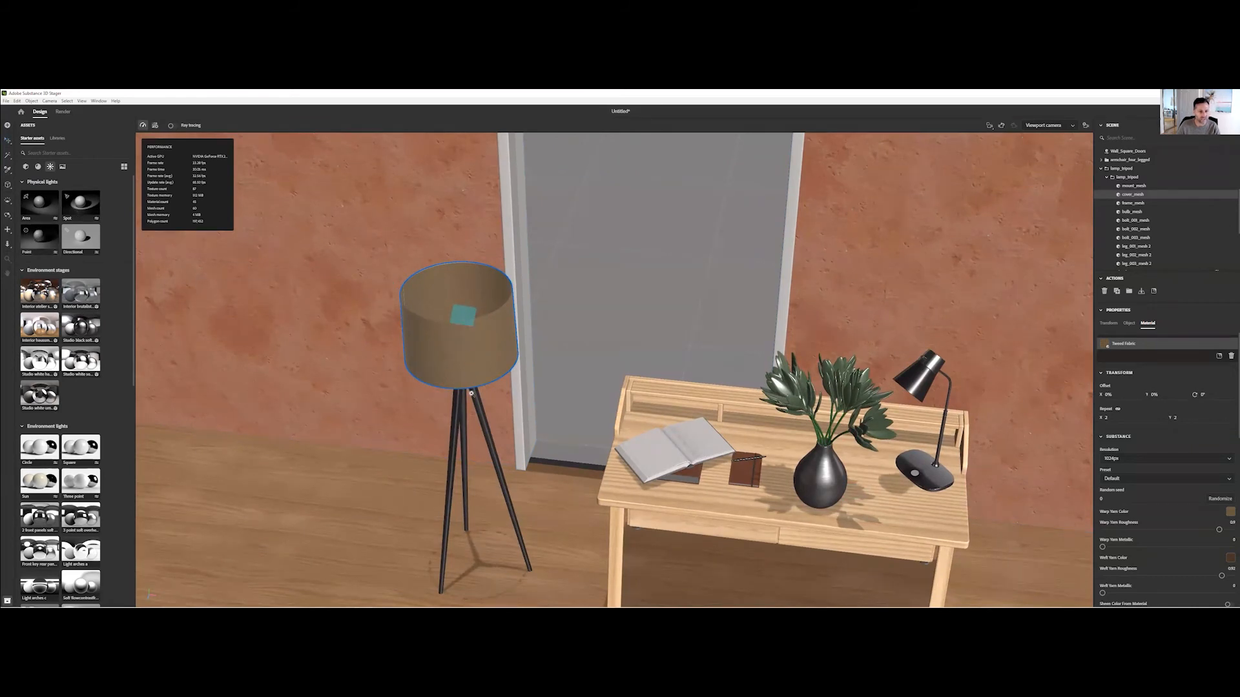
- Reposition the point light so that it sits in the centre of the floor lamp's shade
{"action": "right_click_drag", "start_coordinate": [485, 406], "coordinate": [498, 447]}
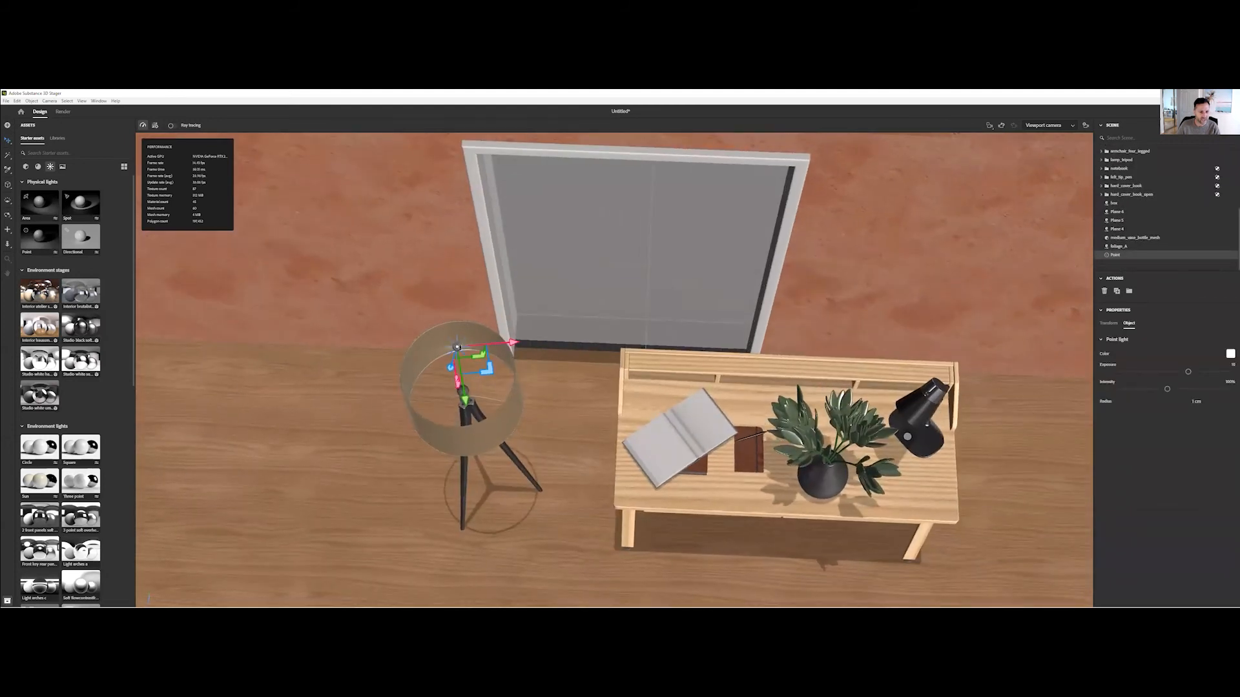
{"action": "left_click_drag", "start_coordinate": [458, 349], "coordinate": [462, 390]}
{"action": "right_click_drag", "start_coordinate": [478, 431], "coordinate": [488, 380]}
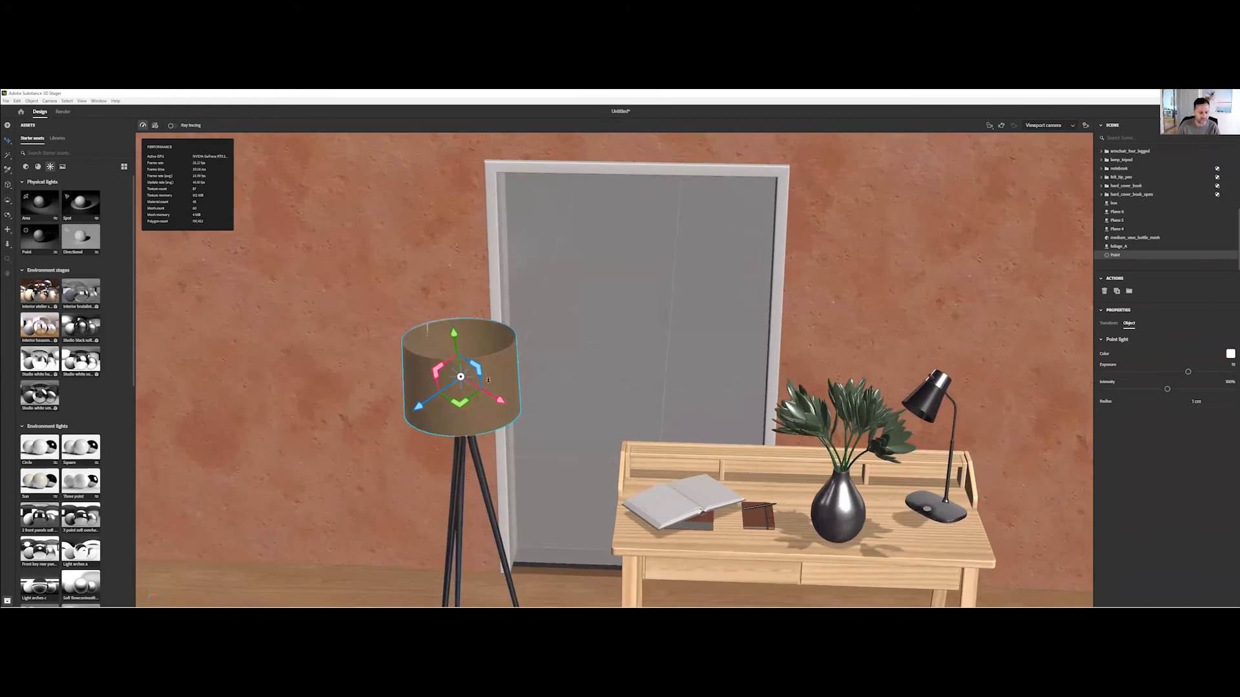
{"action": "key", "text": "e"}
{"action": "left_click_drag", "start_coordinate": [439, 367], "coordinate": [450, 353]}
- Light the scene with the Panorama map environment light and rotate the environment lighting around the room
{"action": "scroll", "coordinate": [569, 478], "scroll_direction": "down", "scroll_amount": 5}
{"action": "middle_click_drag", "start_coordinate": [569, 478], "coordinate": [543, 345]}
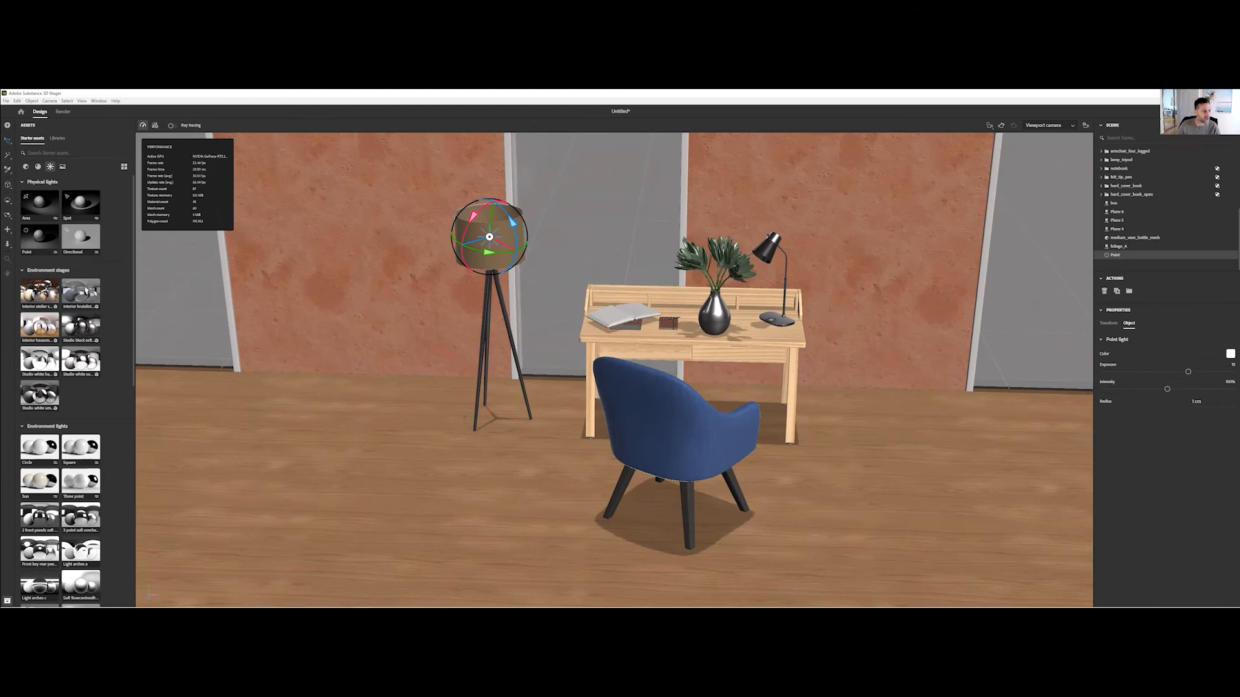
{"action": "right_click_drag", "start_coordinate": [173, 383], "coordinate": [171, 346]}
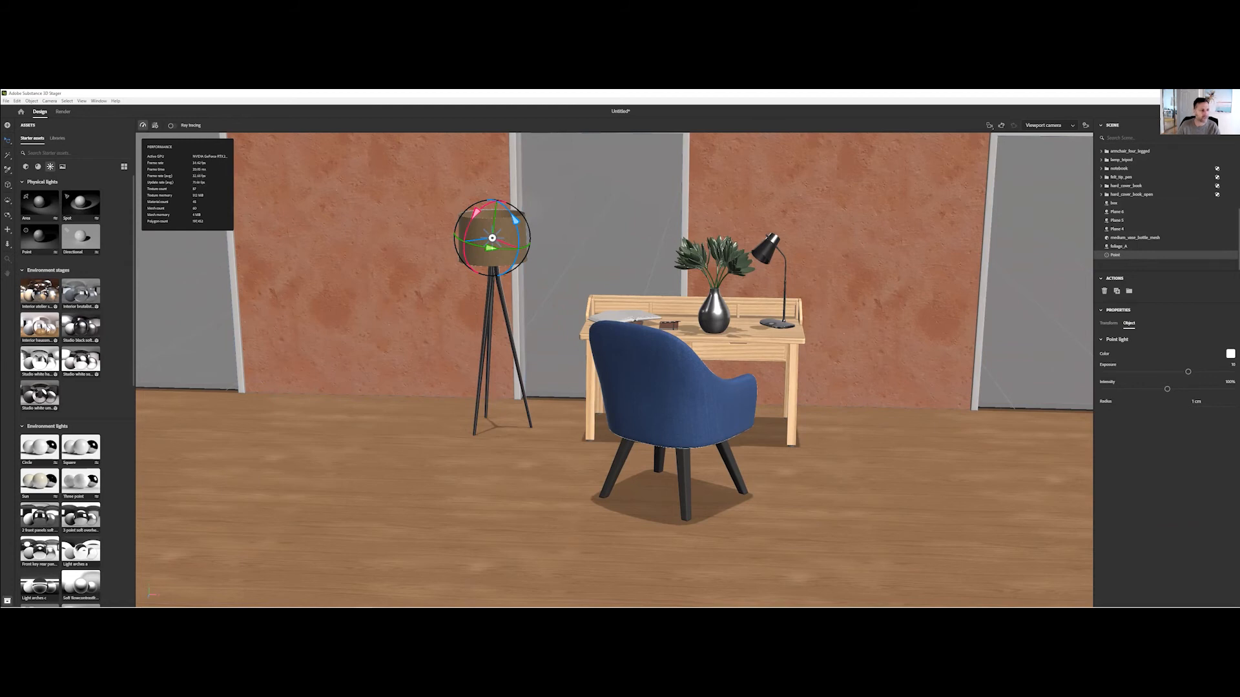
{"action": "scroll", "coordinate": [316, 397], "scroll_direction": "up", "scroll_amount": 2}
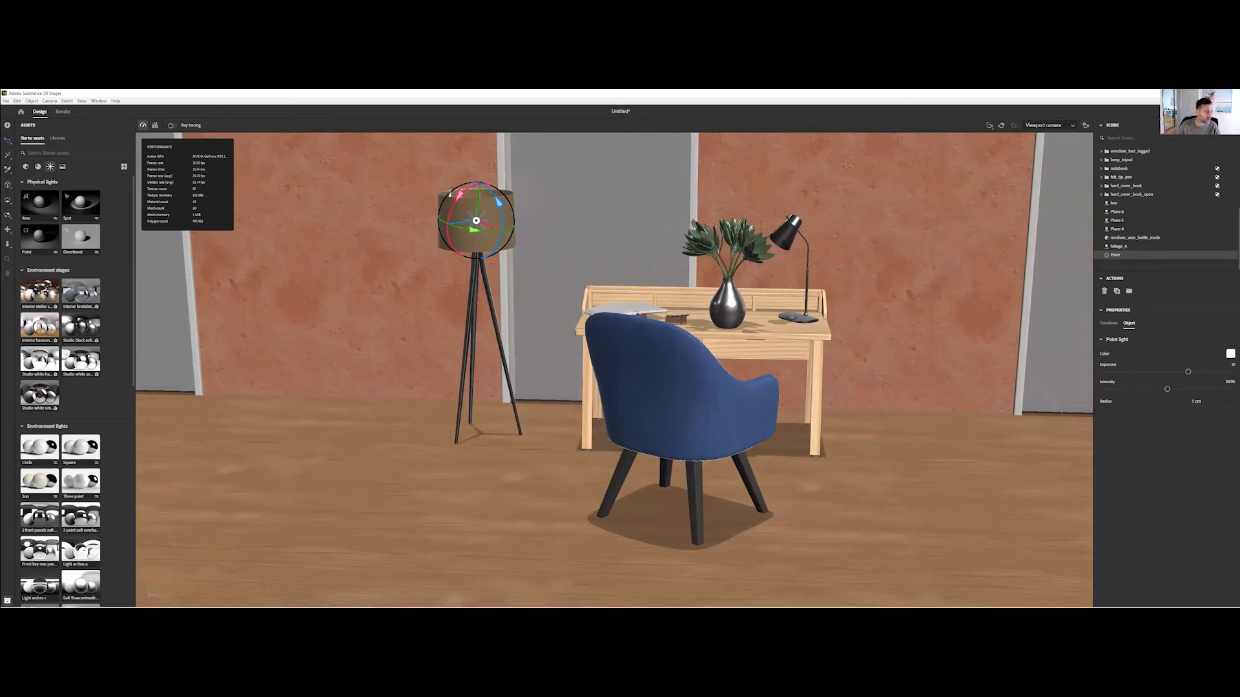
{"action": "scroll", "coordinate": [82, 377], "scroll_direction": "down", "scroll_amount": 12}
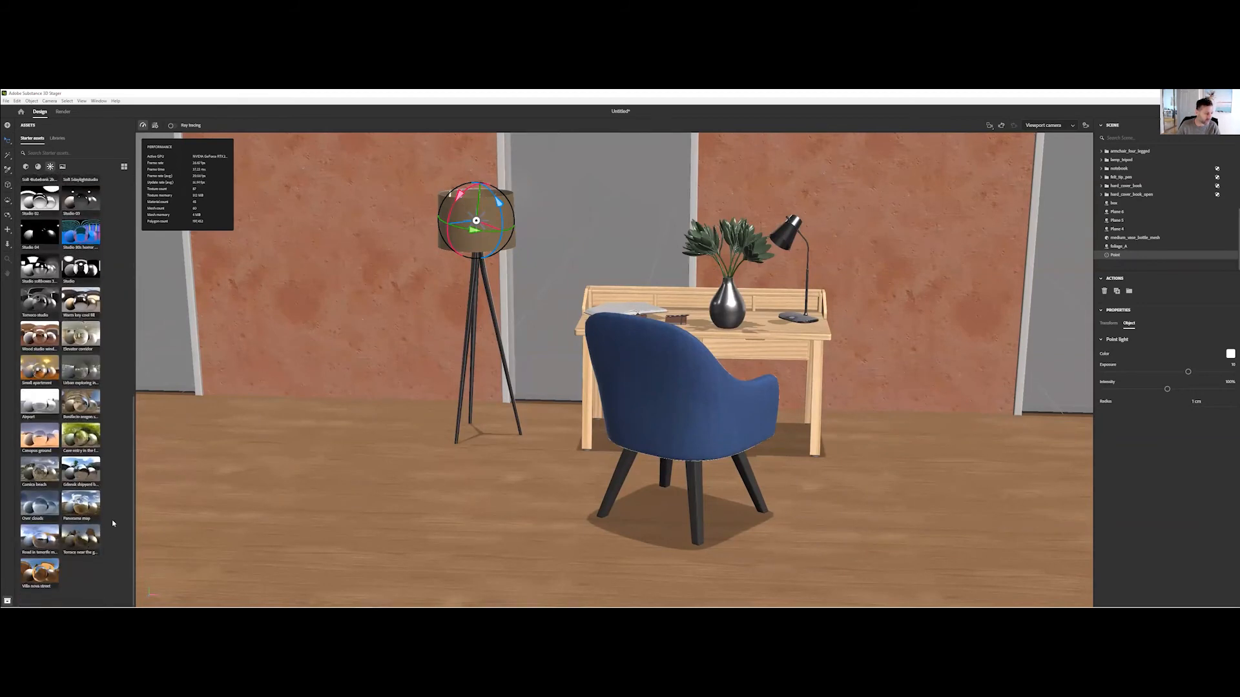
{"action": "scroll", "coordinate": [703, 459], "scroll_direction": "down", "scroll_amount": 5}
{"action": "scroll", "coordinate": [704, 459], "scroll_direction": "up", "scroll_amount": 4}
{"action": "right_click_drag", "start_coordinate": [613, 466], "coordinate": [605, 442]}
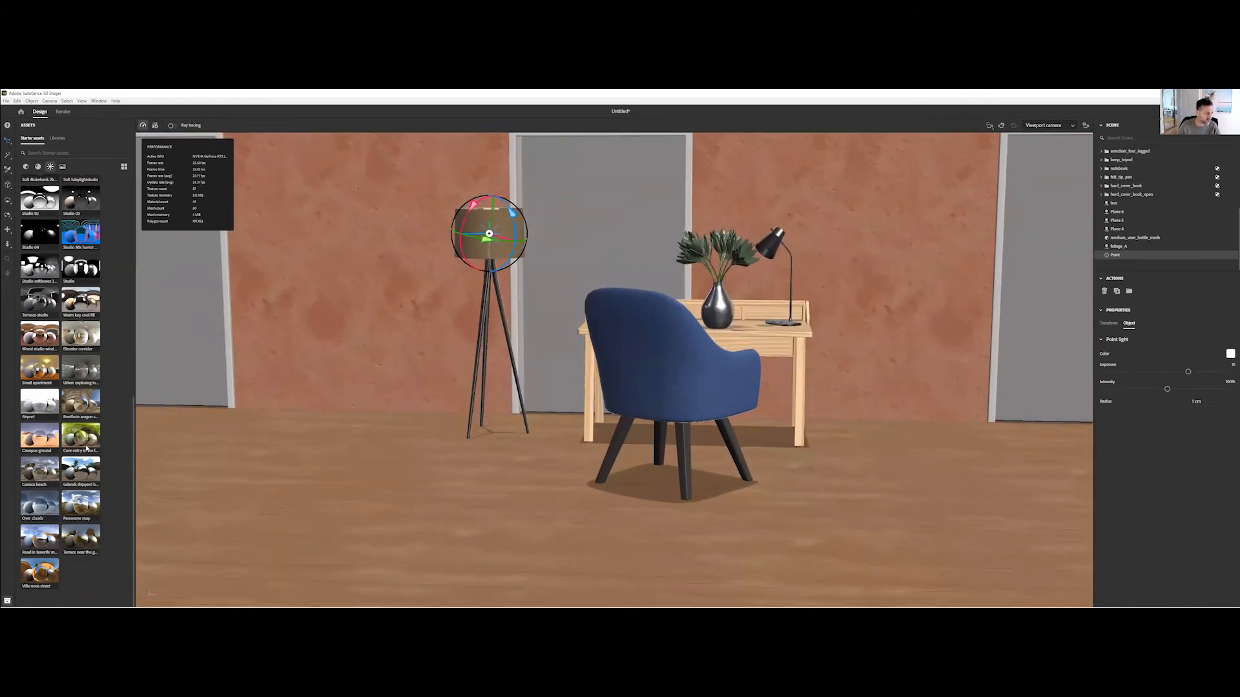
{"action": "left_click_drag", "start_coordinate": [86, 496], "coordinate": [541, 381]}
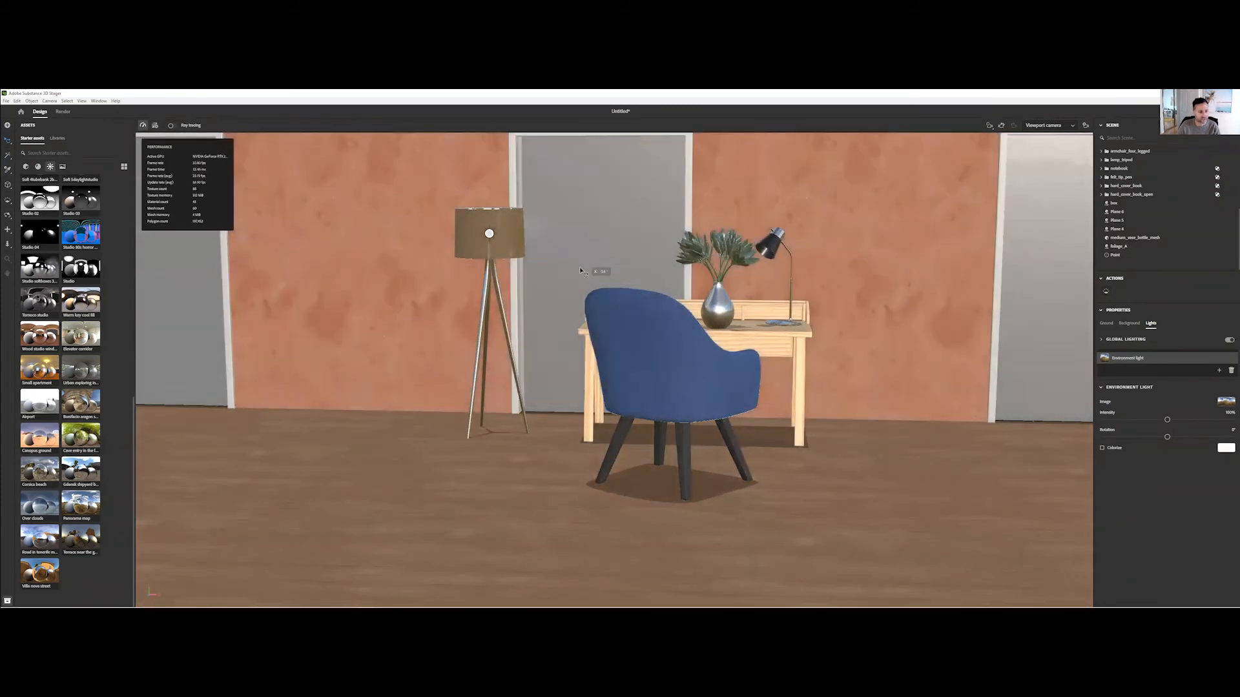
{"action": "mouse_move", "coordinate": [649, 250]}
{"action": "right_mouse_down", "text": "shift"}
{"action": "mouse_move", "coordinate": [503, 249]}
{"action": "mouse_move", "coordinate": [652, 249]}
{"action": "mouse_move", "coordinate": [629, 249]}
{"action": "right_mouse_up", "text": "shift"}
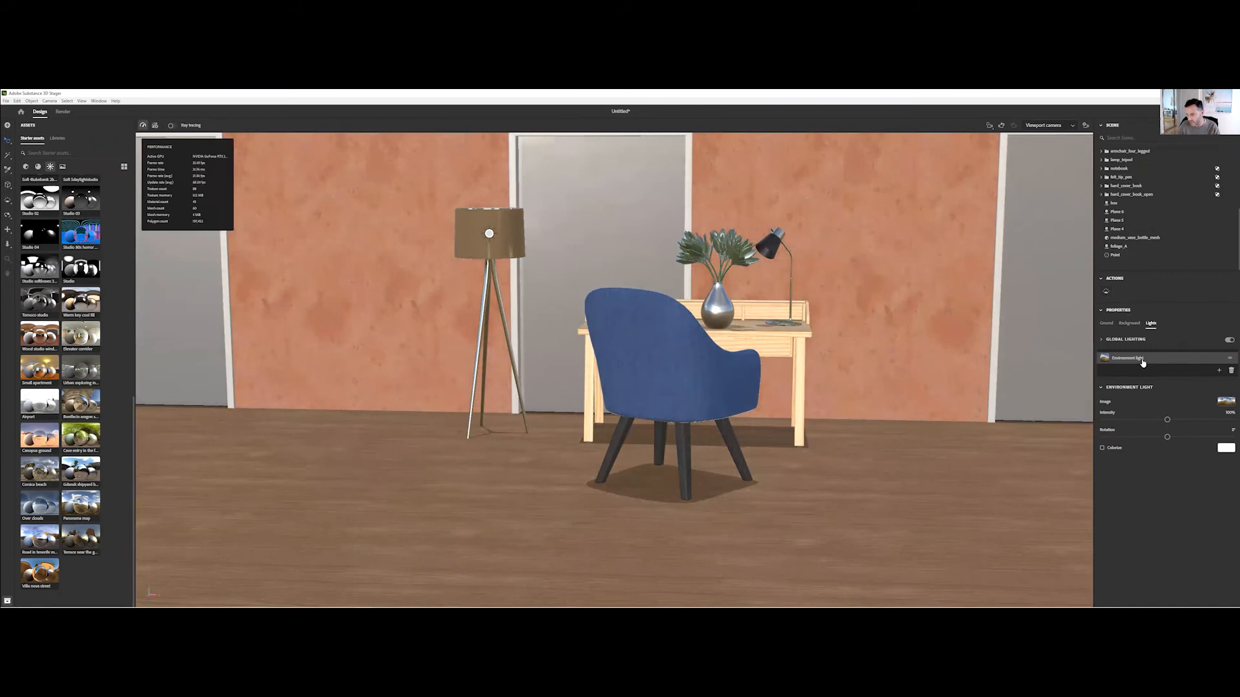
- Turn off the ground plane and show the environment background at 100% opacity with 0% blur
{"action": "left_click", "coordinate": [1129, 323]}
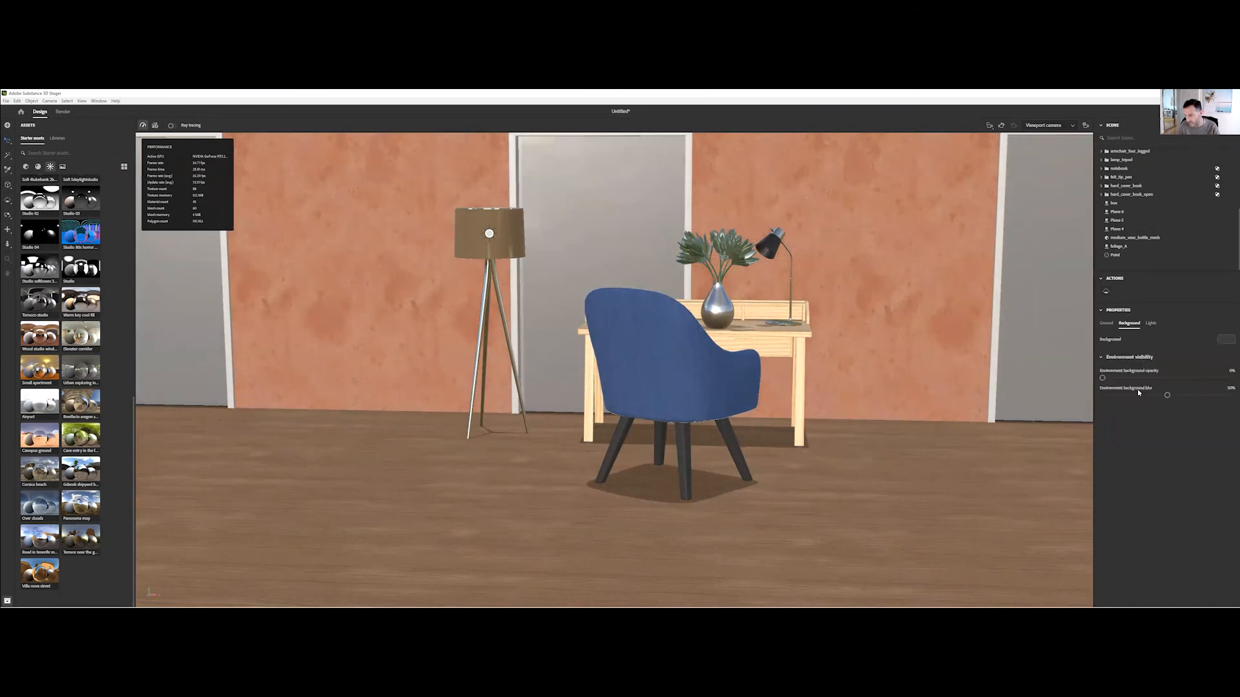
{"action": "left_click", "coordinate": [1106, 323]}
{"action": "left_click", "coordinate": [1230, 342]}
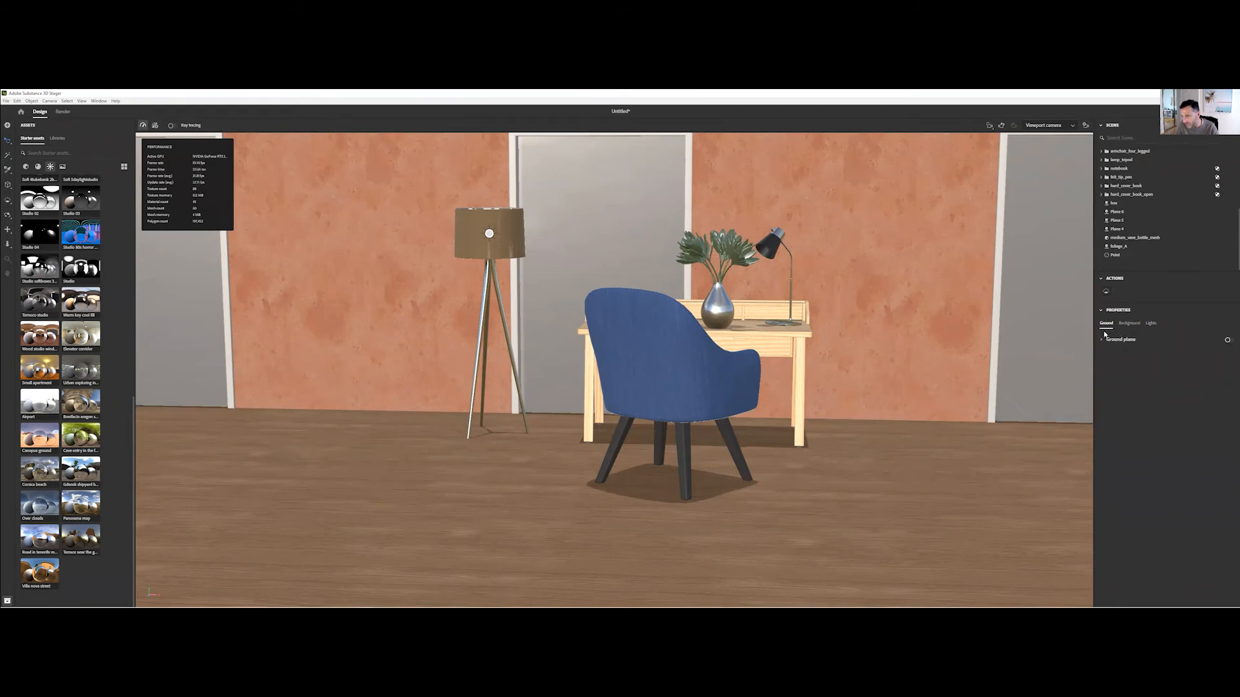
{"action": "left_click", "coordinate": [1129, 323]}
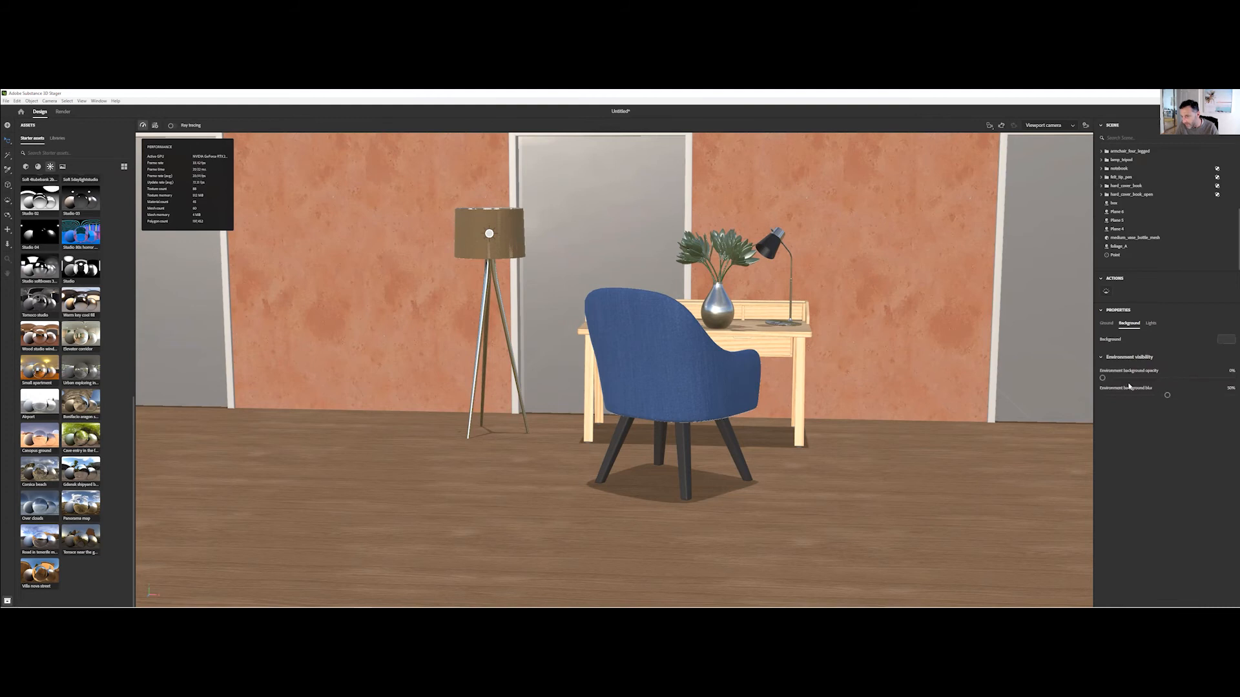
{"action": "mouse_move", "coordinate": [1102, 379]}
{"action": "left_mouse_down"}
{"action": "mouse_move", "coordinate": [1232, 378]}
{"action": "mouse_move", "coordinate": [1103, 396]}
{"action": "left_mouse_up"}
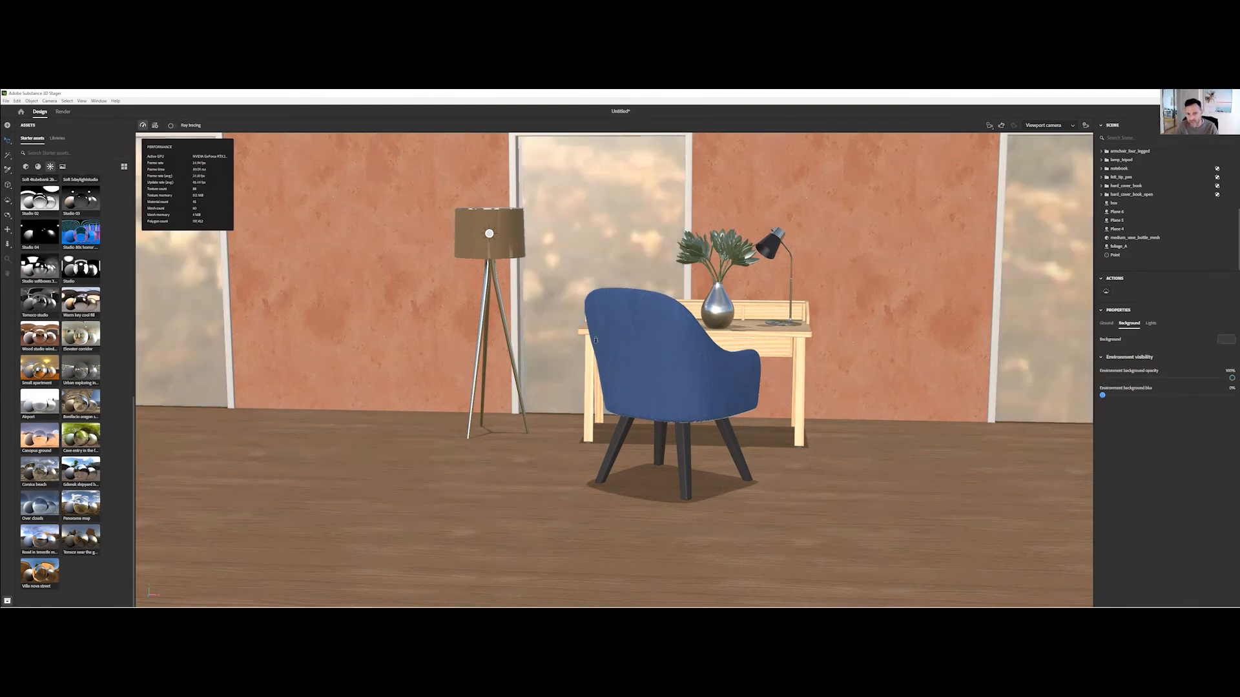
- Rotate the environment lighting to change the light direction and the background seen through the door openings
{"action": "mouse_move", "coordinate": [594, 334]}
{"action": "right_mouse_down"}
{"action": "mouse_move", "coordinate": [610, 293]}
{"action": "mouse_move", "coordinate": [589, 355]}
{"action": "right_mouse_up"}
{"action": "mouse_move", "coordinate": [688, 308]}
{"action": "right_mouse_down", "text": "shift"}
{"action": "mouse_move", "coordinate": [651, 312]}
{"action": "mouse_move", "coordinate": [683, 314]}
{"action": "right_mouse_up", "text": "shift"}
{"action": "right_click_drag", "start_coordinate": [628, 224], "coordinate": [665, 263], "text": "shift"}
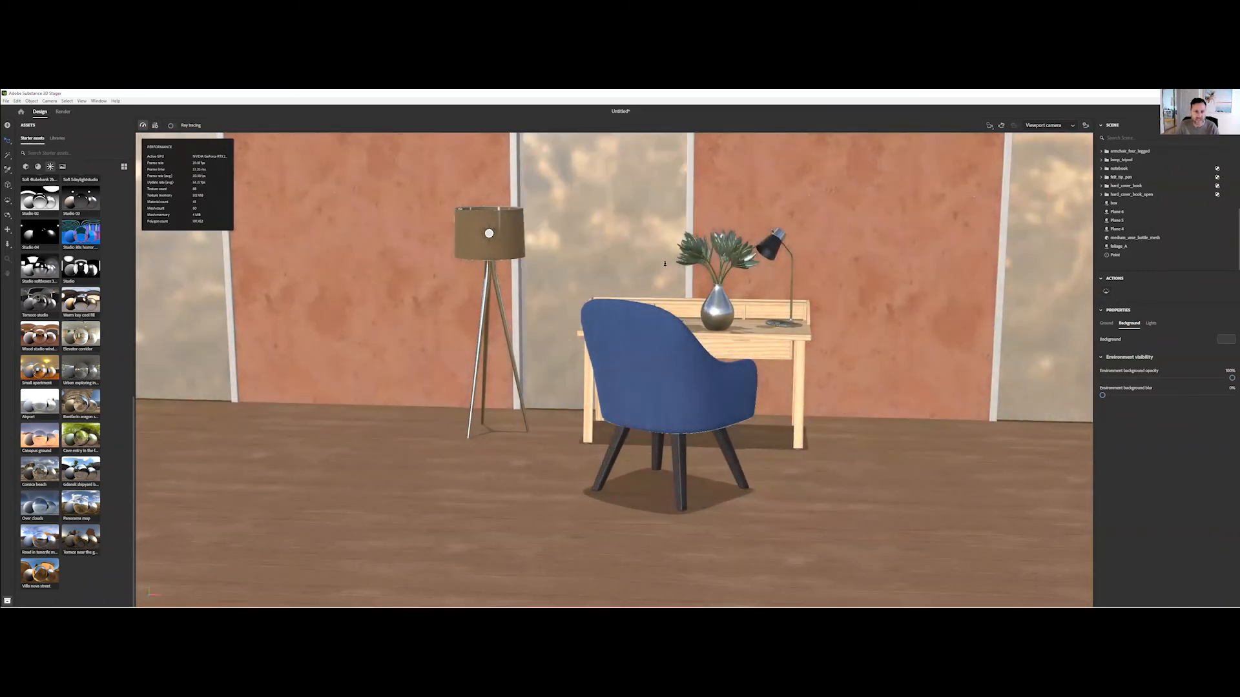
- Move the vase and its foliage together toward the back of the desk, closer to the desk lamp
{"action": "scroll", "coordinate": [683, 316], "scroll_direction": "up", "scroll_amount": 5}
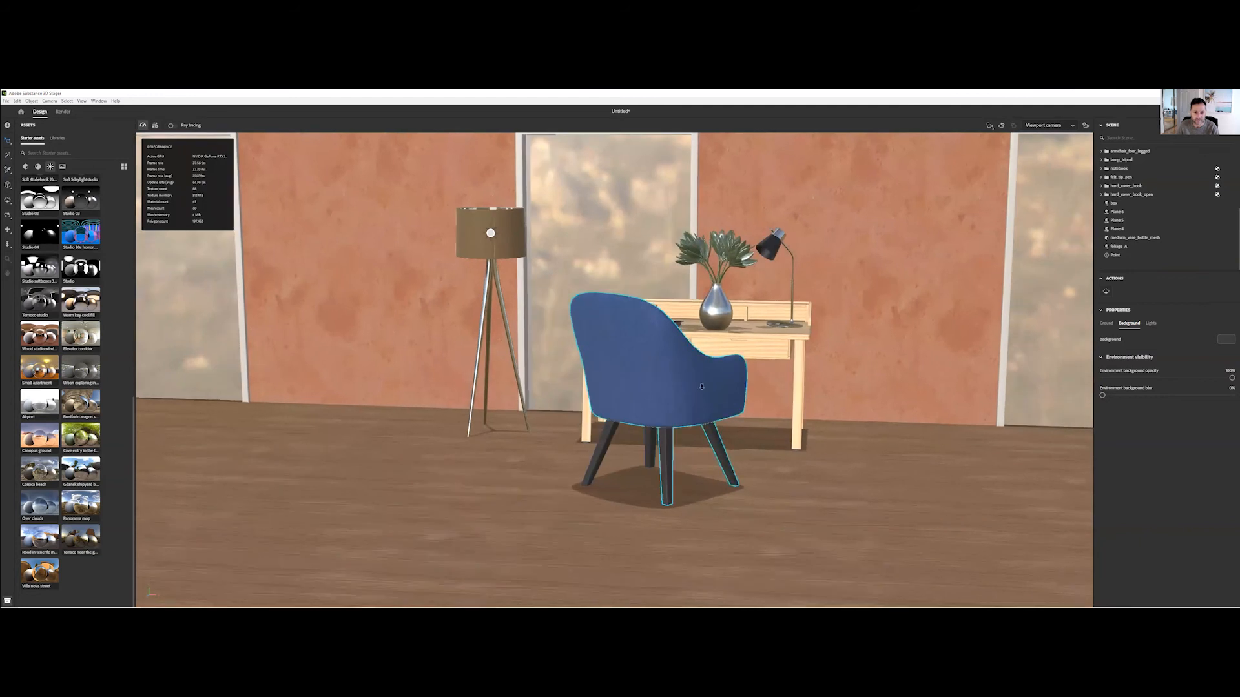
{"action": "right_click_drag", "start_coordinate": [659, 344], "coordinate": [691, 368]}
{"action": "left_click", "coordinate": [684, 339]}
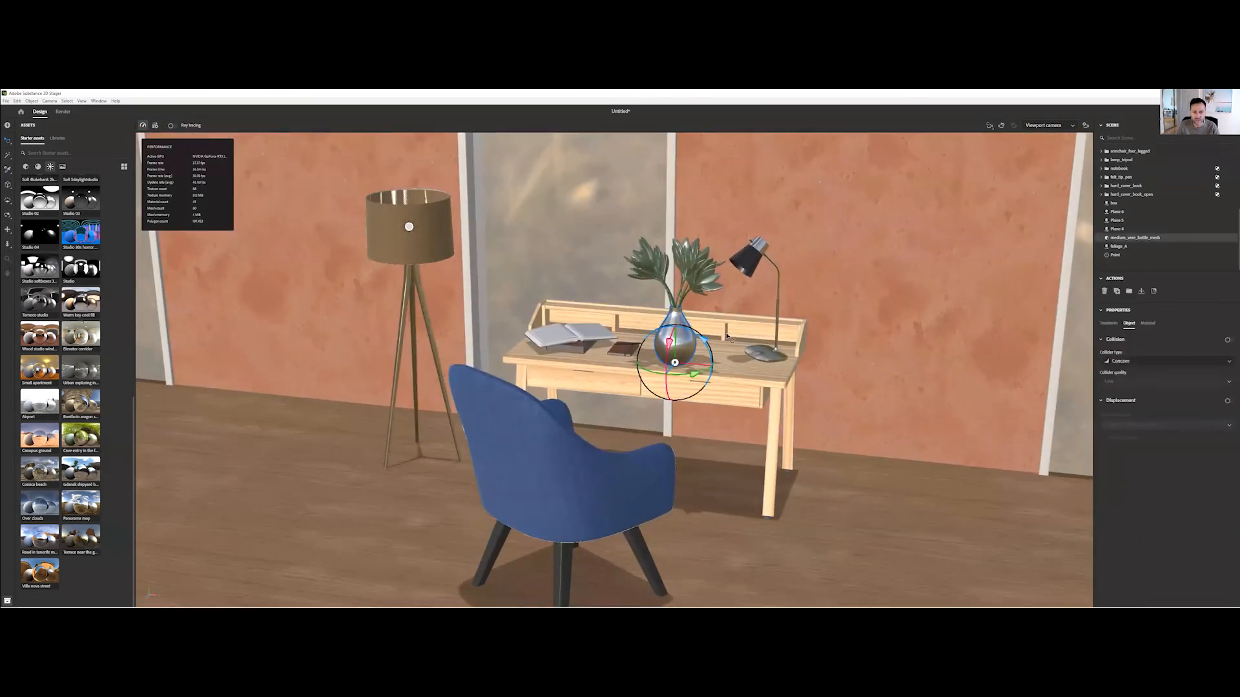
{"action": "left_click", "coordinate": [1125, 245], "text": "shift"}
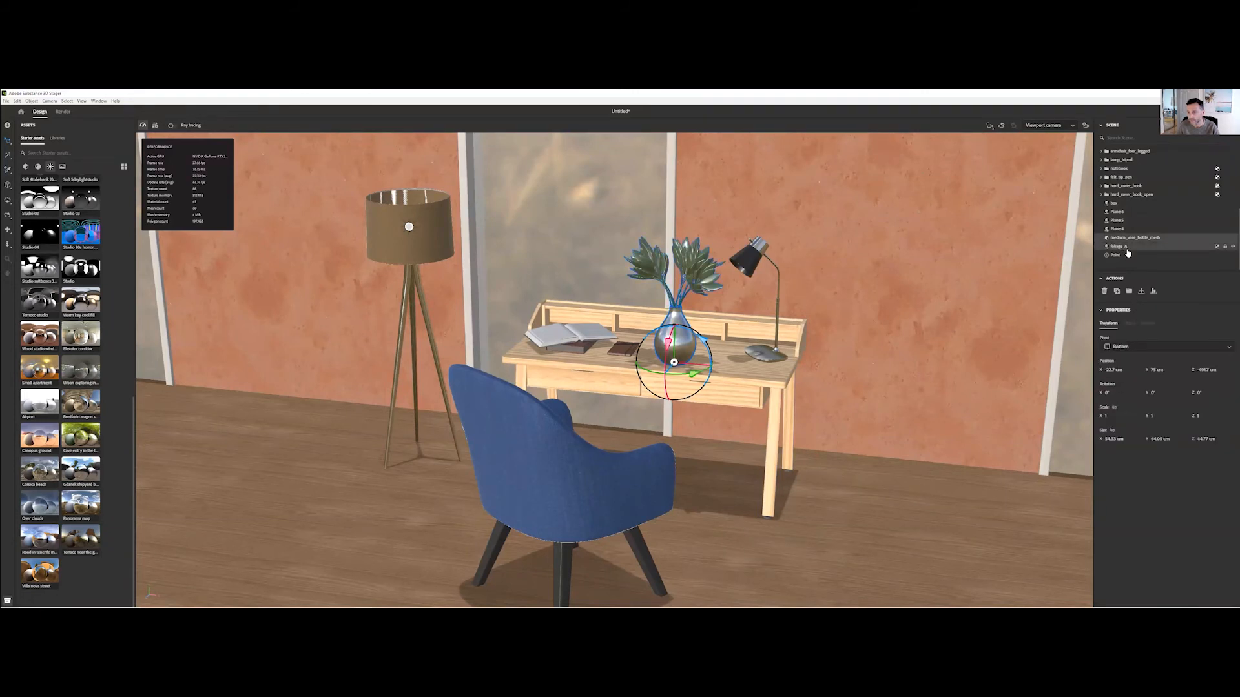
{"action": "key", "text": "v"}
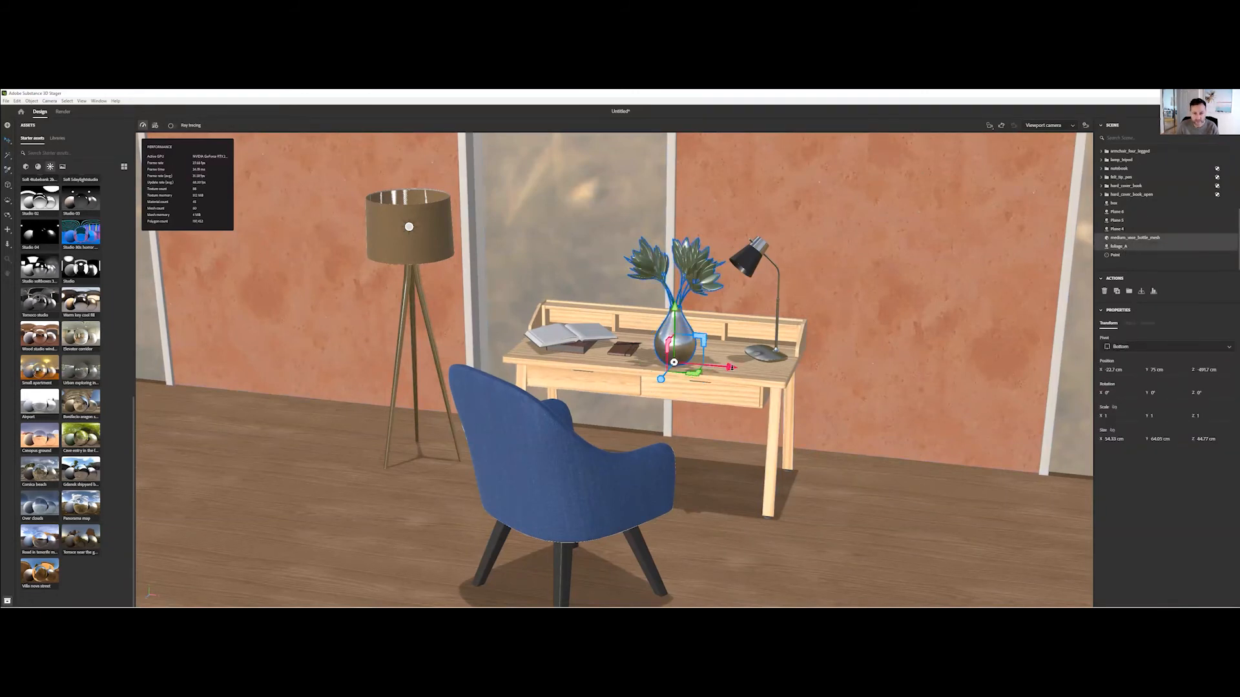
{"action": "left_click_drag", "start_coordinate": [671, 368], "coordinate": [760, 374]}
{"action": "scroll", "coordinate": [551, 291], "scroll_direction": "up", "scroll_amount": 1}
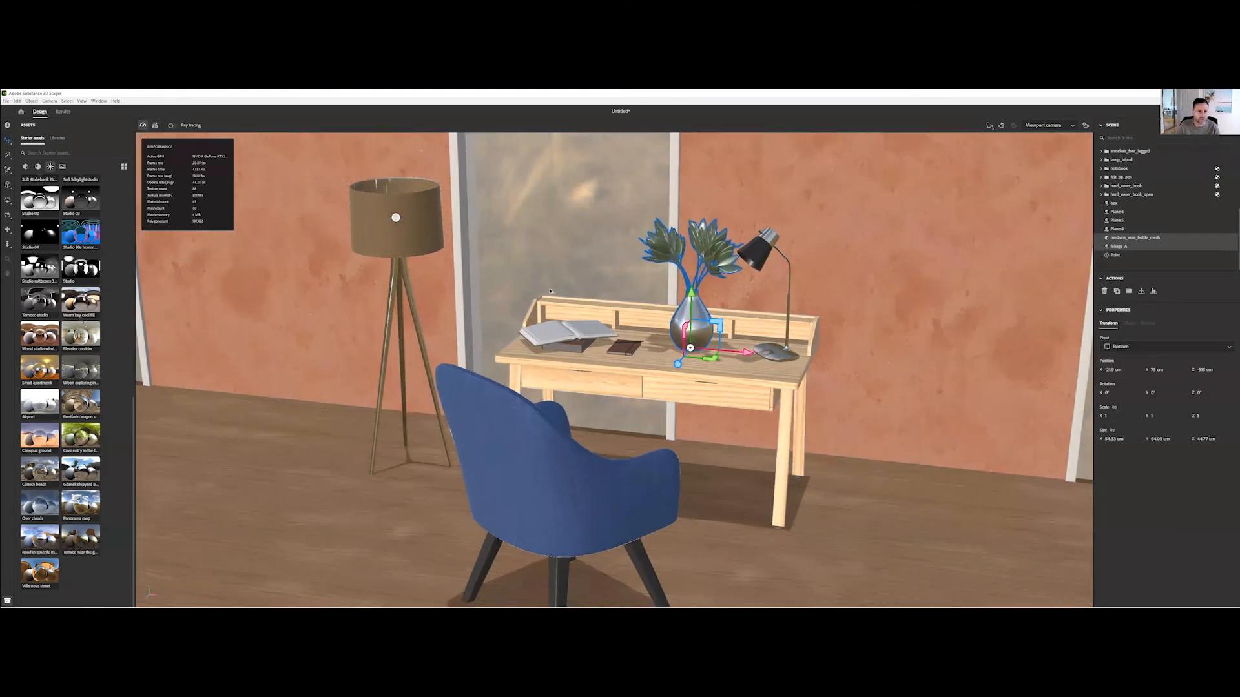
- Frame the armchair and desk more closely and preview the lighting with ray tracing
{"action": "scroll", "coordinate": [418, 297], "scroll_direction": "up", "scroll_amount": 3}
{"action": "right_click_drag", "start_coordinate": [418, 297], "coordinate": [481, 279]}
{"action": "scroll", "coordinate": [745, 441], "scroll_direction": "up", "scroll_amount": 3}
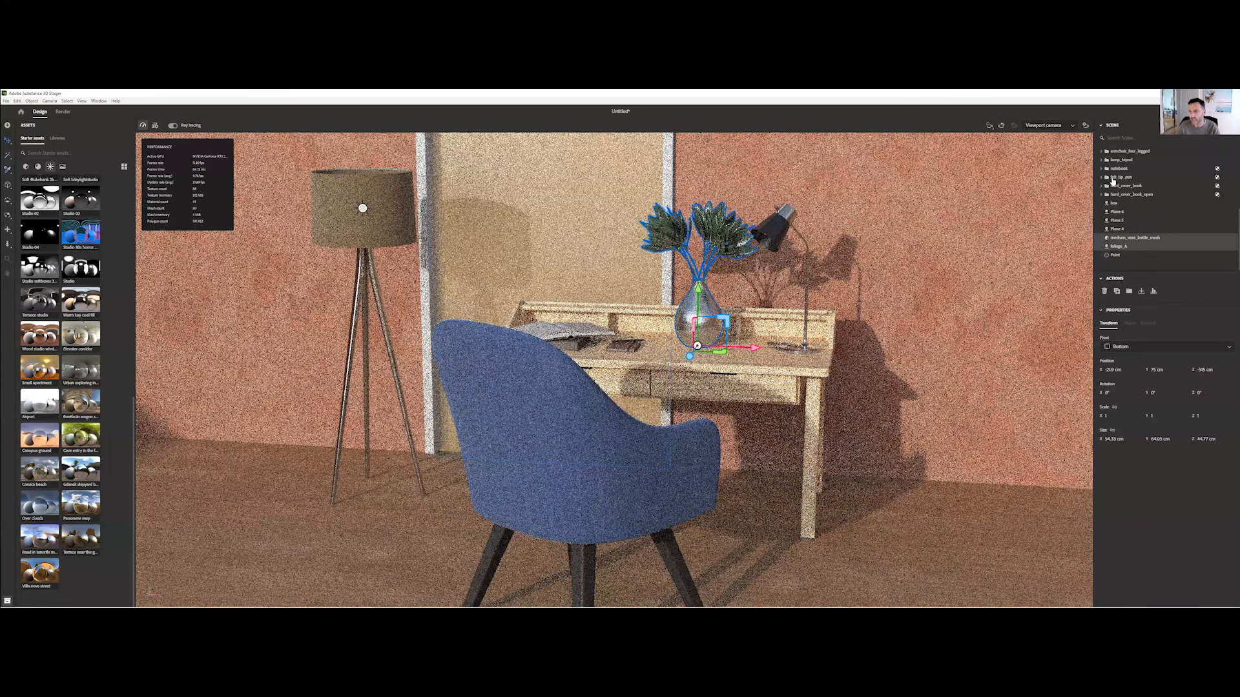
- Increase the intensity of the environment light in the scene's environment settings
{"action": "scroll", "coordinate": [1123, 153], "scroll_direction": "up", "scroll_amount": 3}
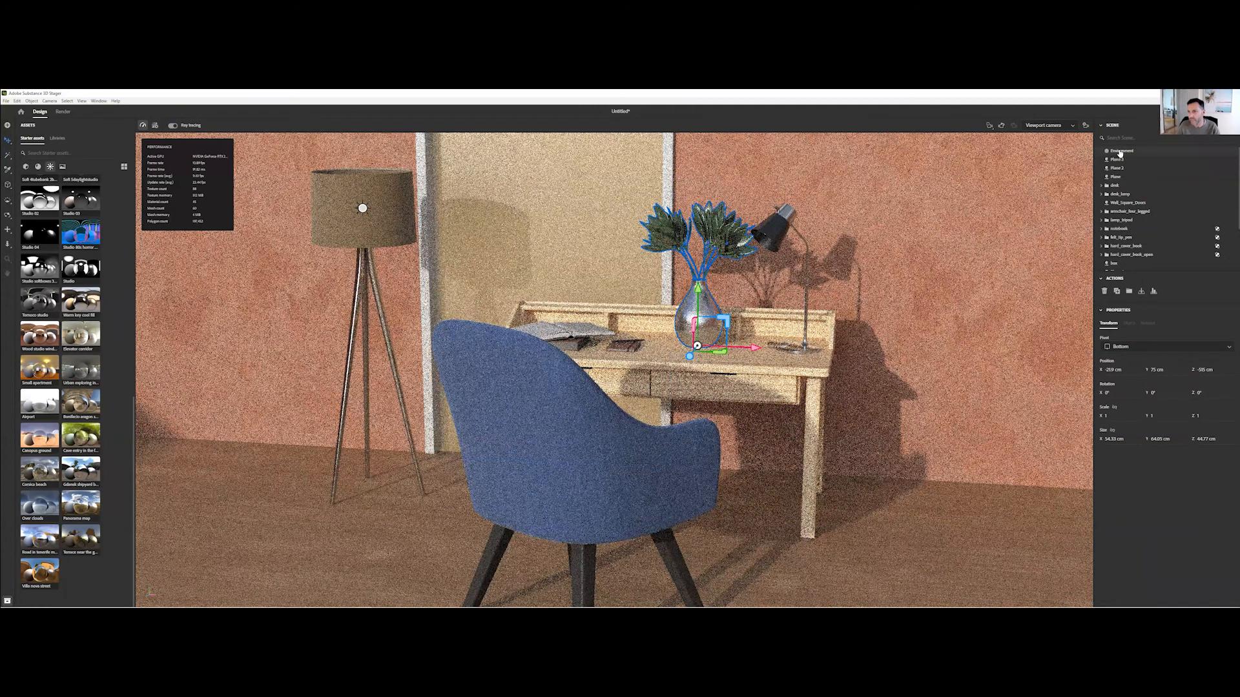
{"action": "left_click", "coordinate": [1125, 151]}
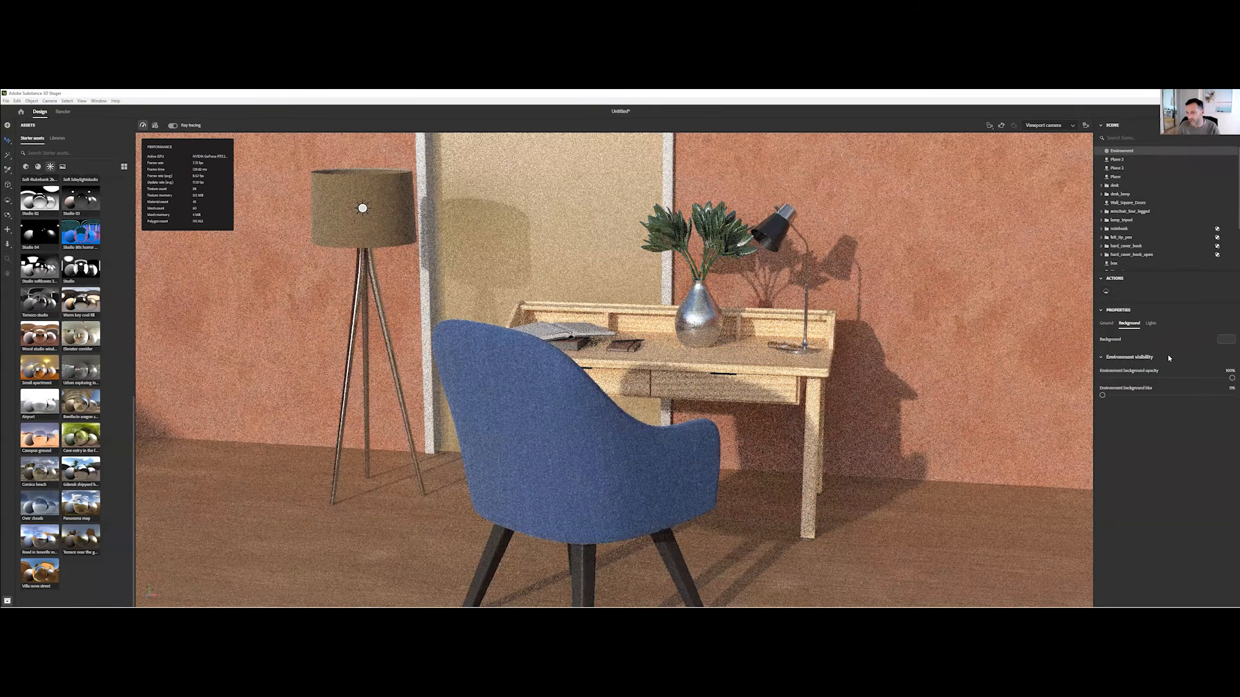
{"action": "left_click", "coordinate": [1152, 326]}
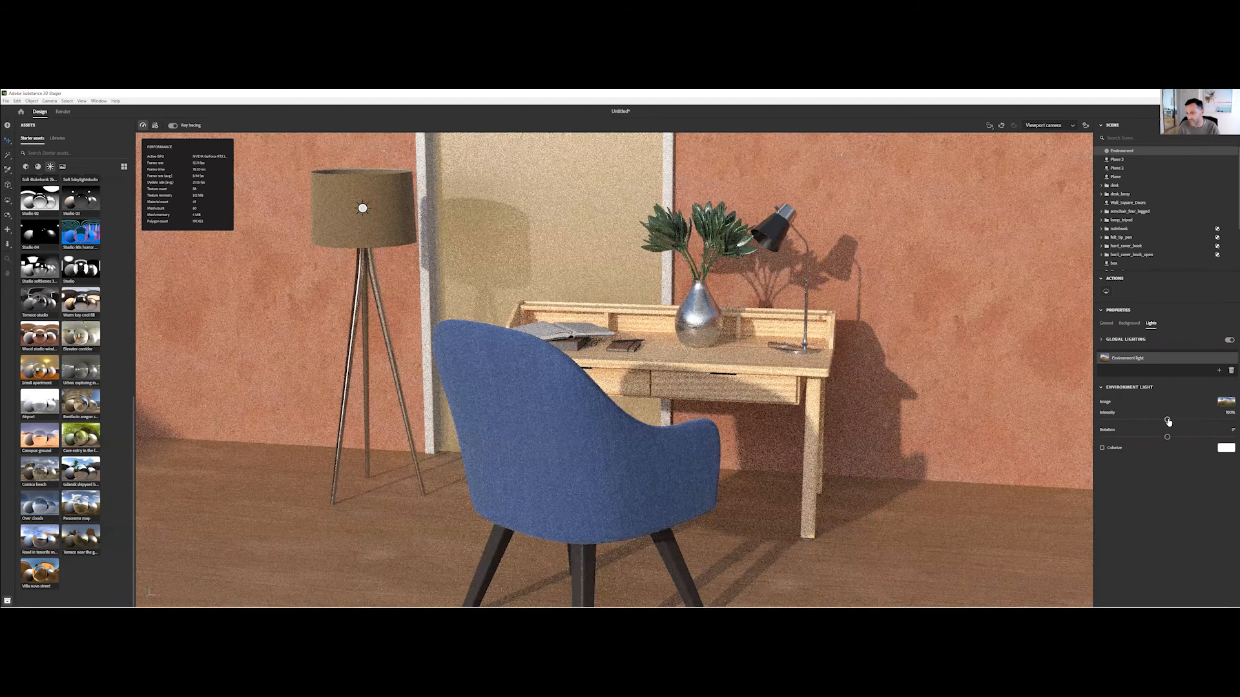
{"action": "left_click_drag", "start_coordinate": [1205, 420], "coordinate": [1164, 420]}
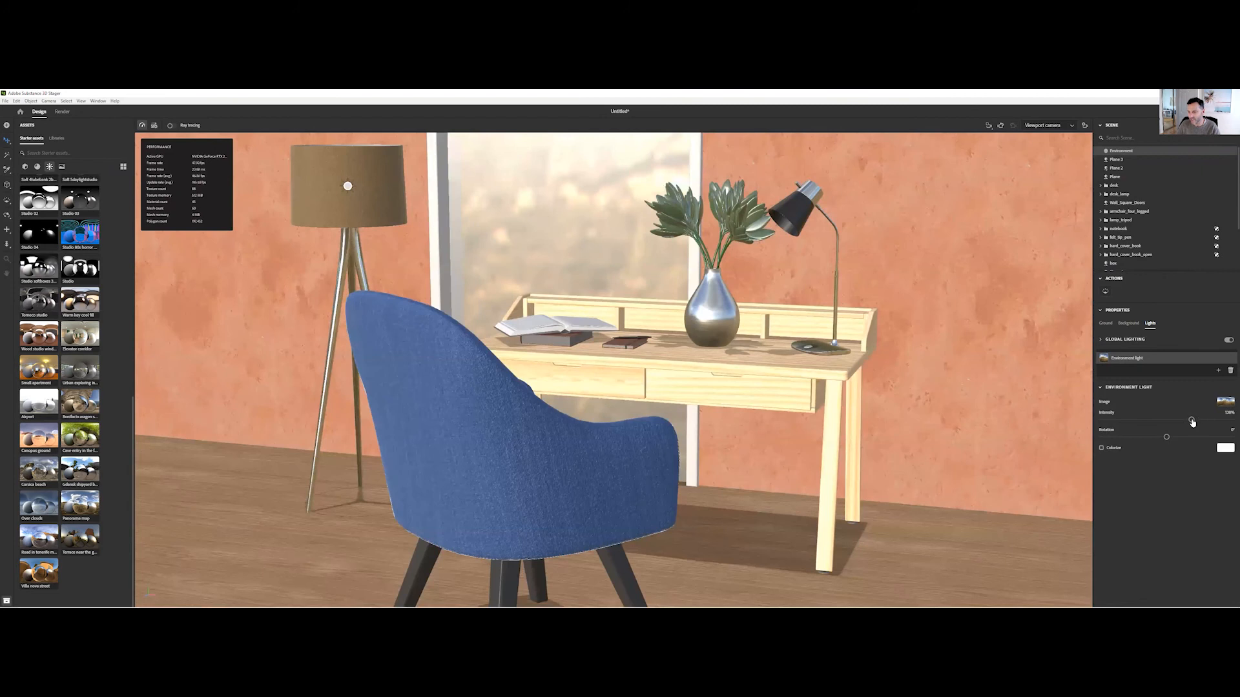
- Reduce the environment light's intensity slightly and frame the armchair and desk from a little farther away
{"action": "mouse_move", "coordinate": [1194, 419]}
{"action": "left_mouse_down"}
{"action": "mouse_move", "coordinate": [1170, 422]}
{"action": "mouse_move", "coordinate": [1180, 420]}
{"action": "left_mouse_up"}
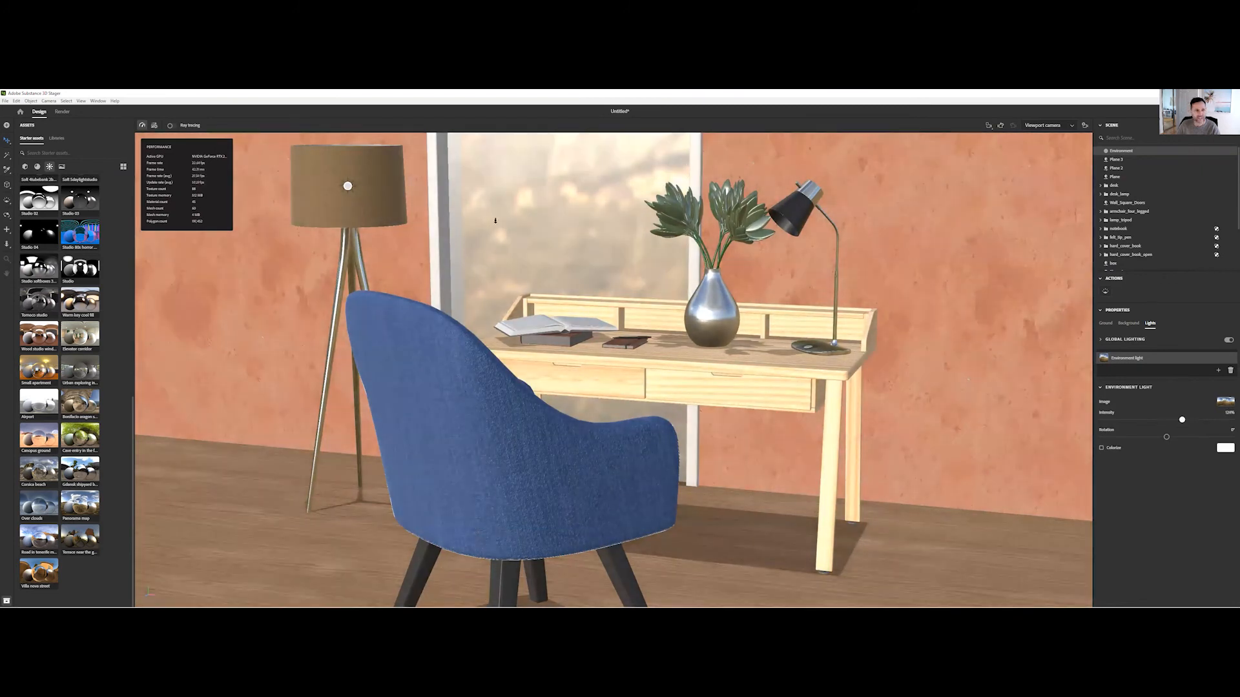
{"action": "scroll", "coordinate": [60, 237], "scroll_direction": "up", "scroll_amount": 15}
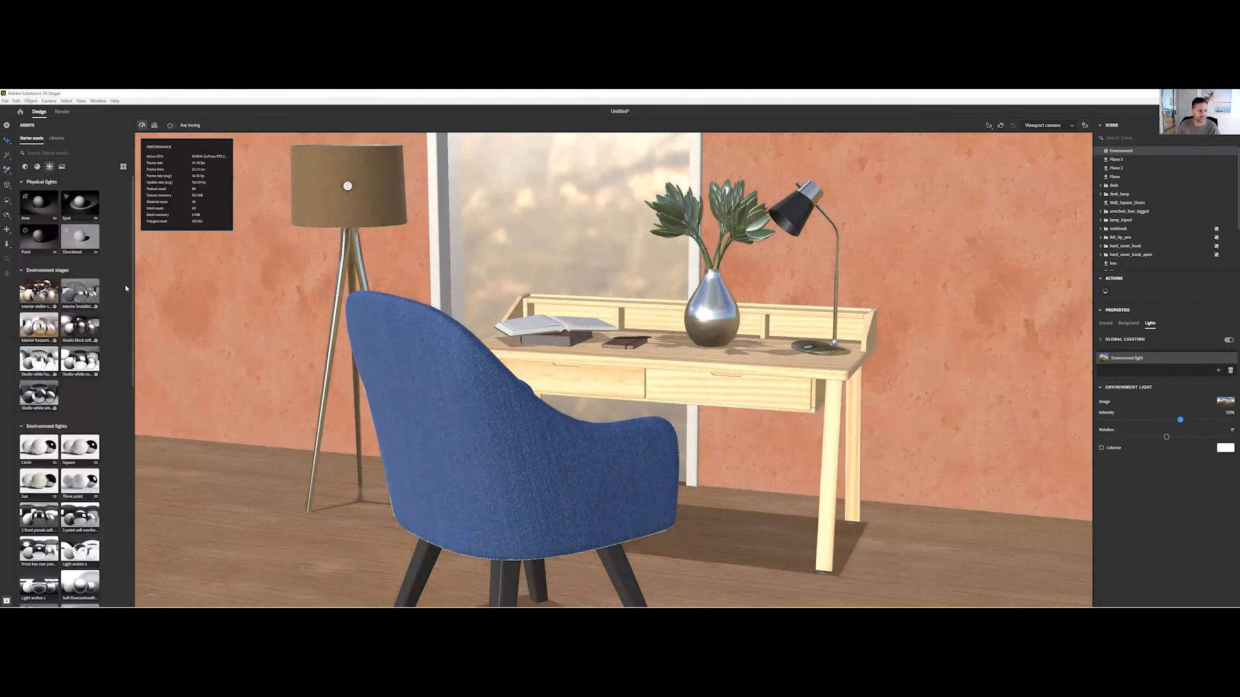
{"action": "right_click_drag", "start_coordinate": [653, 463], "coordinate": [704, 429]}
{"action": "scroll", "coordinate": [683, 469], "scroll_direction": "down", "scroll_amount": 2}
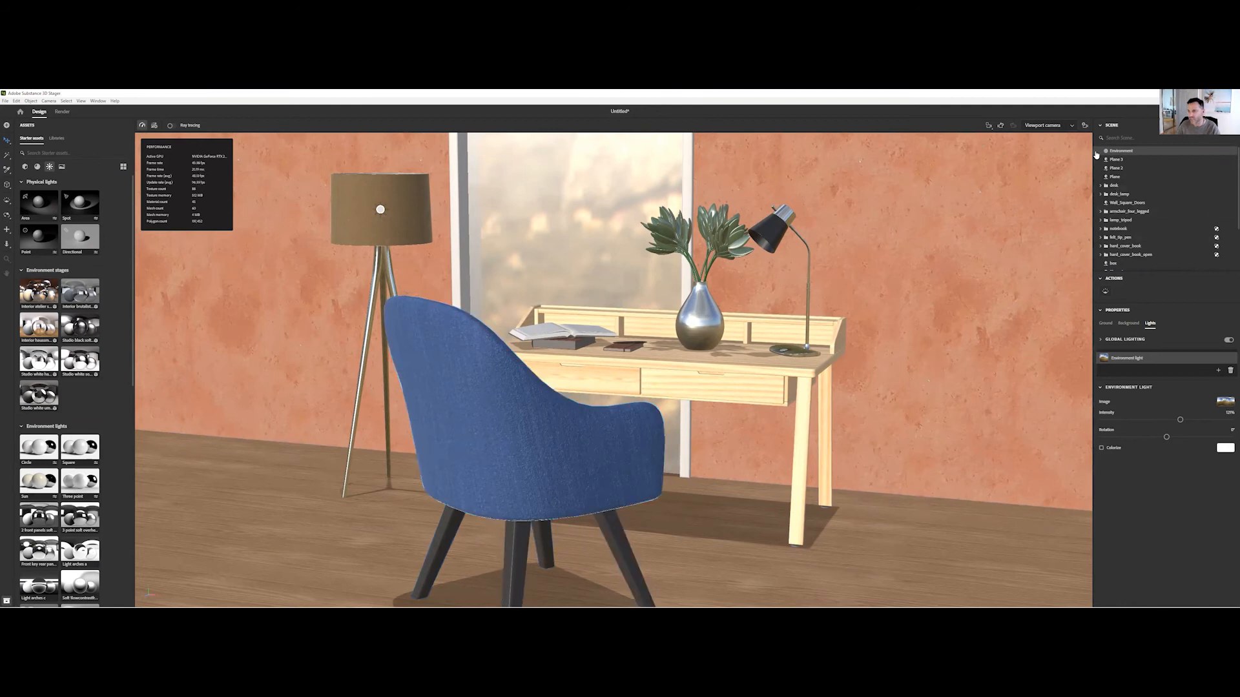
- Hide the desk, desk lamp, wall with door openings, tripod lamp, notebook, pen and both hardcover books
{"action": "scroll", "coordinate": [1109, 258], "scroll_direction": "down", "scroll_amount": 2}
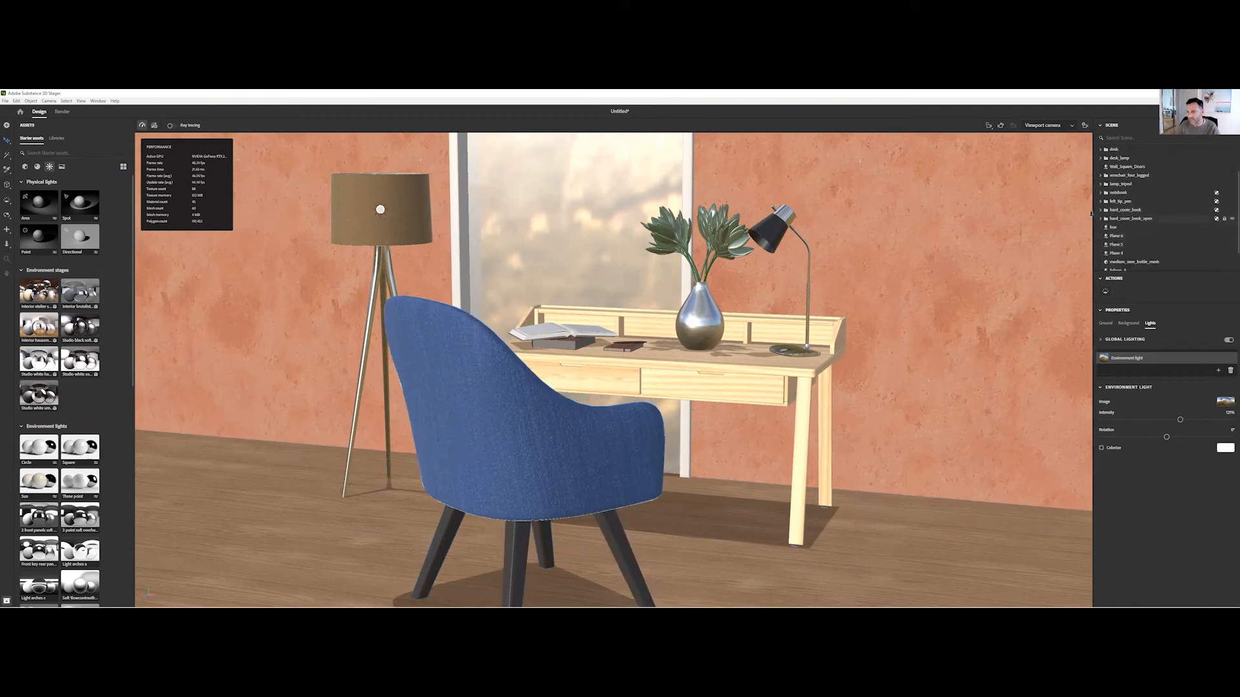
{"action": "scroll", "coordinate": [1143, 212], "scroll_direction": "up", "scroll_amount": 2}
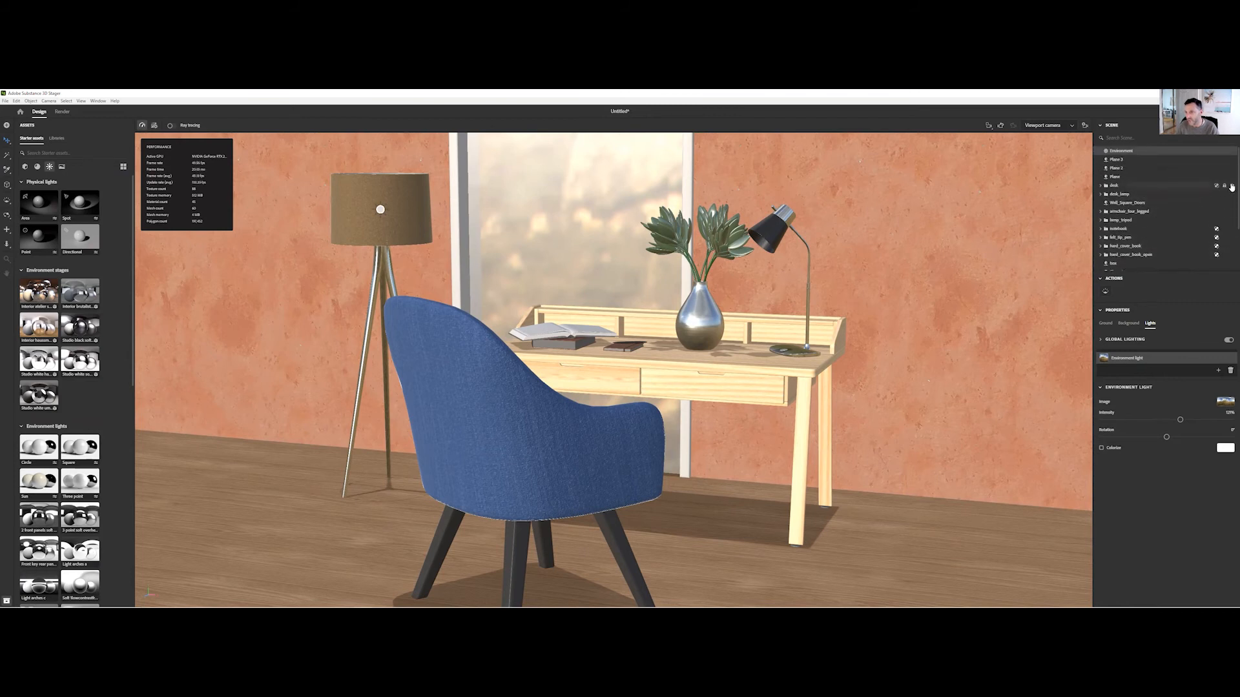
{"action": "left_click", "coordinate": [1232, 187]}
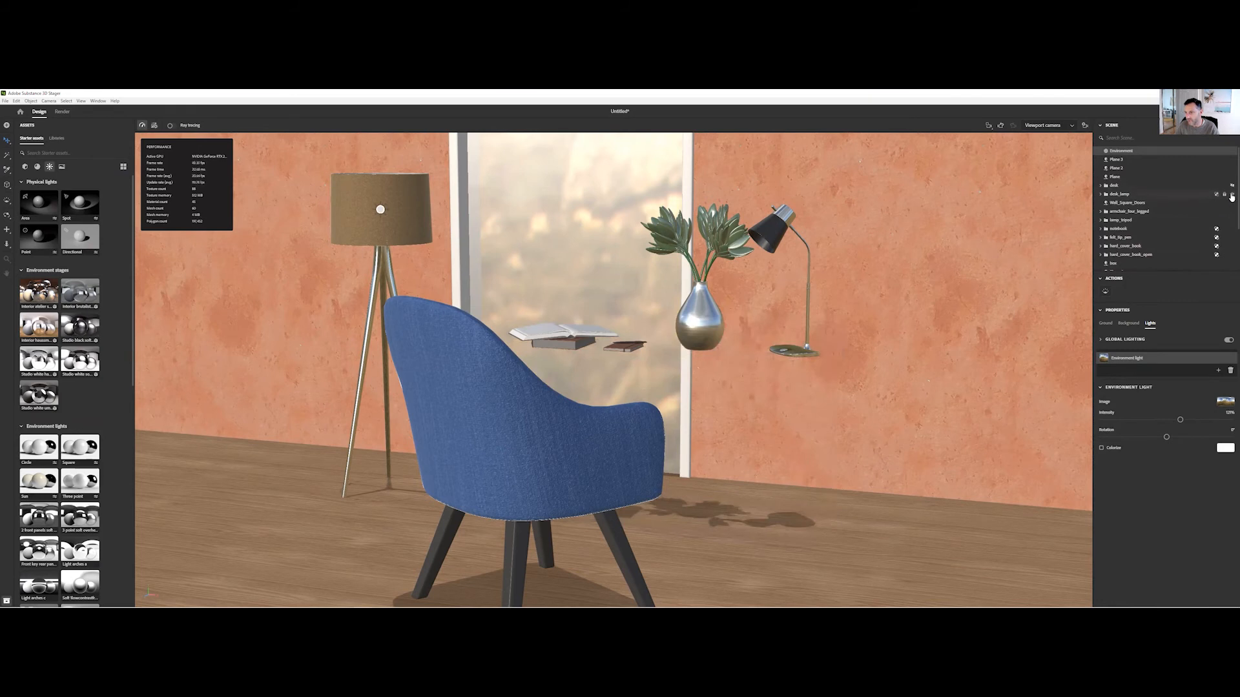
{"action": "left_click", "coordinate": [1232, 204]}
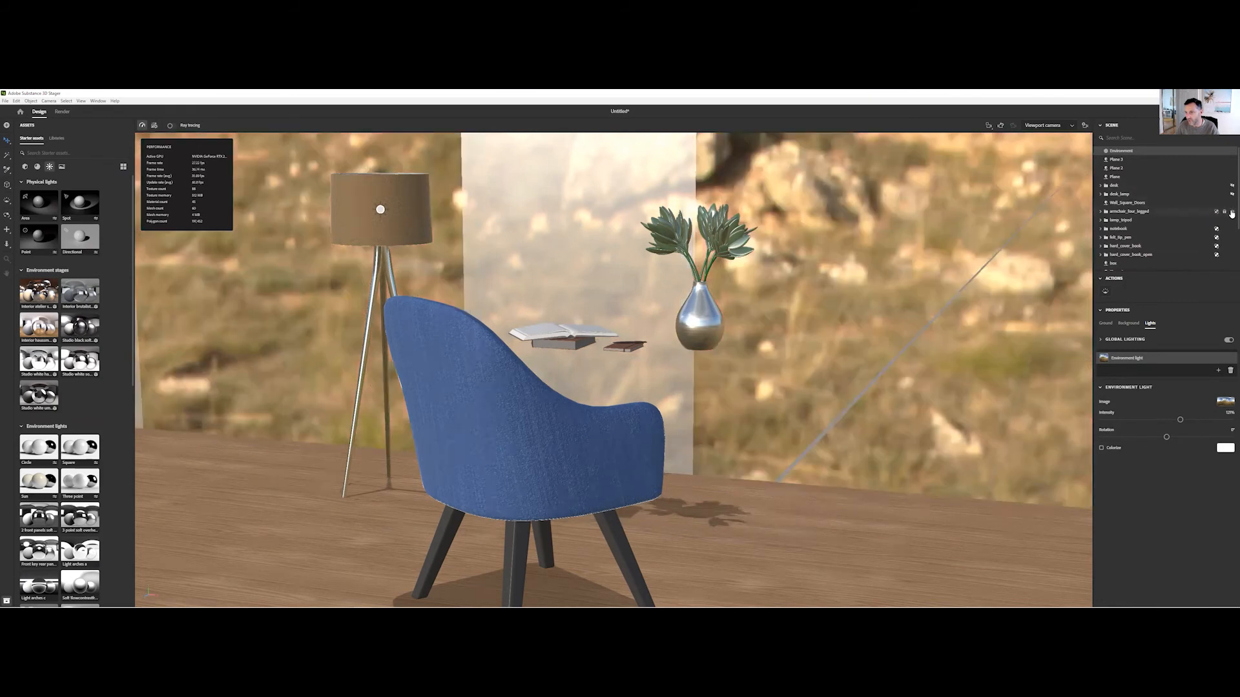
{"action": "left_click", "coordinate": [1231, 212]}
{"action": "left_click", "coordinate": [1231, 213]}
{"action": "left_click", "coordinate": [1231, 221]}
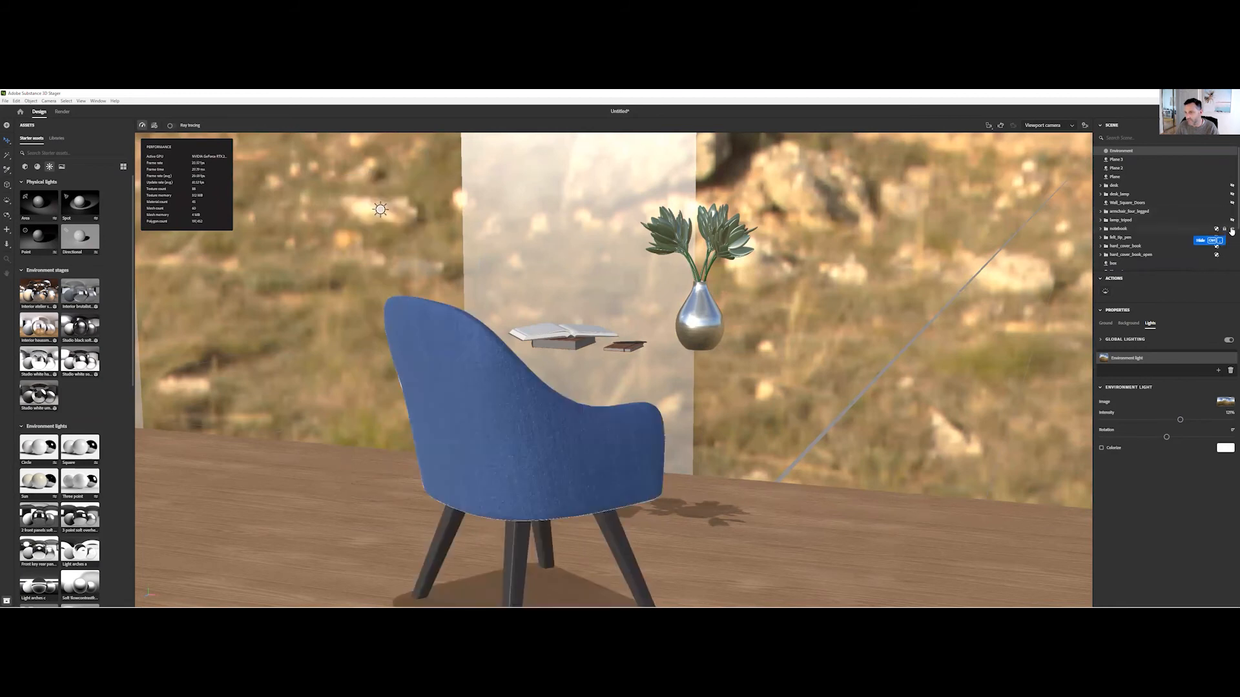
{"action": "left_click", "coordinate": [1231, 239]}
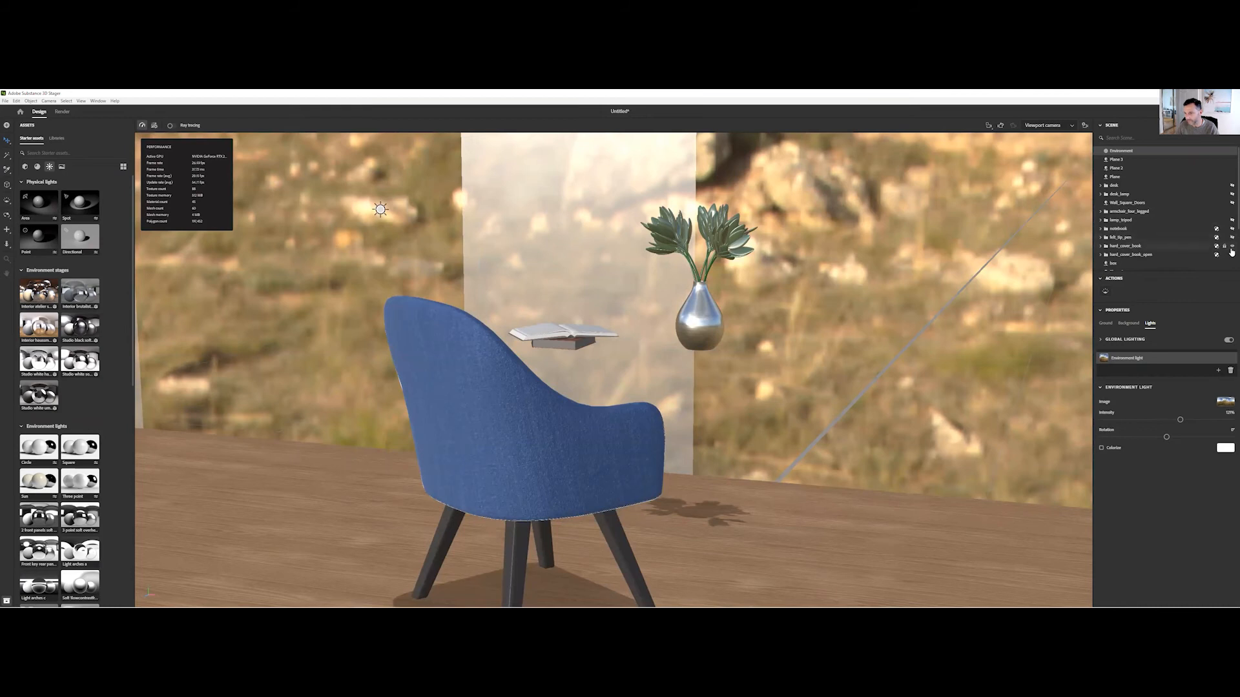
{"action": "left_click", "coordinate": [1232, 255]}
{"action": "left_click", "coordinate": [1231, 255]}
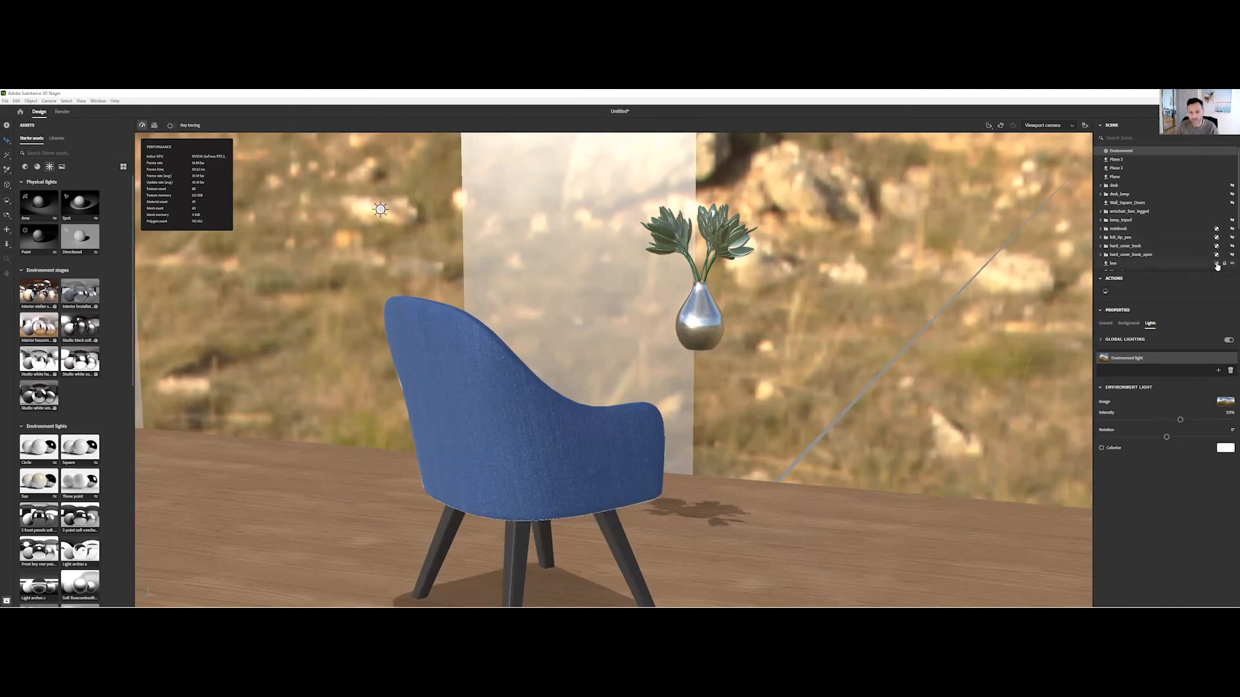
- Hide the vase, foliage, remaining planes and floor so that only the armchair stays visible
{"action": "scroll", "coordinate": [1141, 251], "scroll_direction": "down", "scroll_amount": 3}
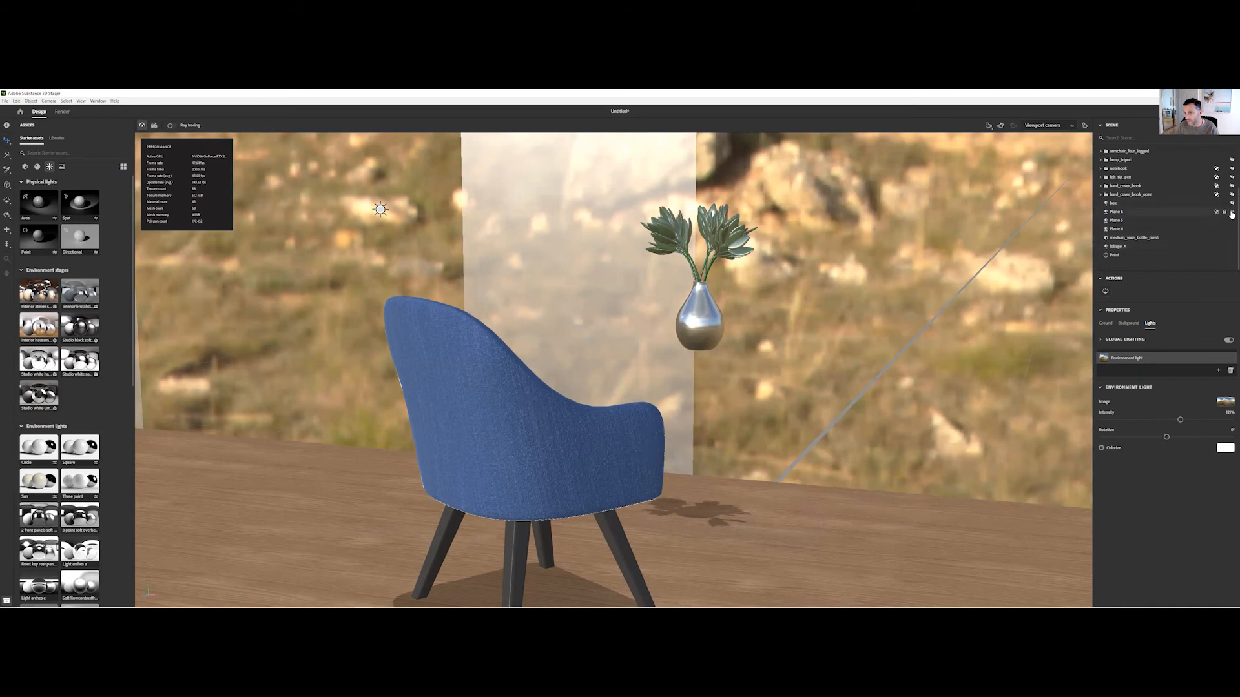
{"action": "left_click", "coordinate": [1231, 229]}
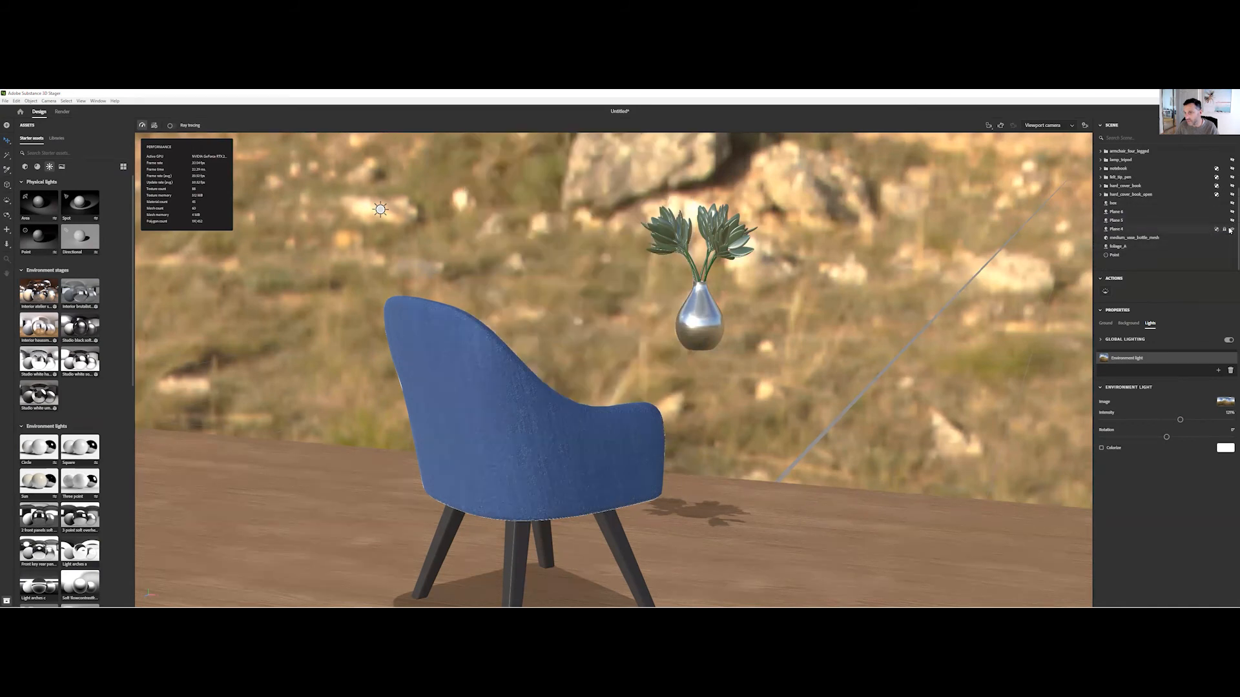
{"action": "left_click", "coordinate": [1231, 238]}
{"action": "left_click", "coordinate": [1231, 247]}
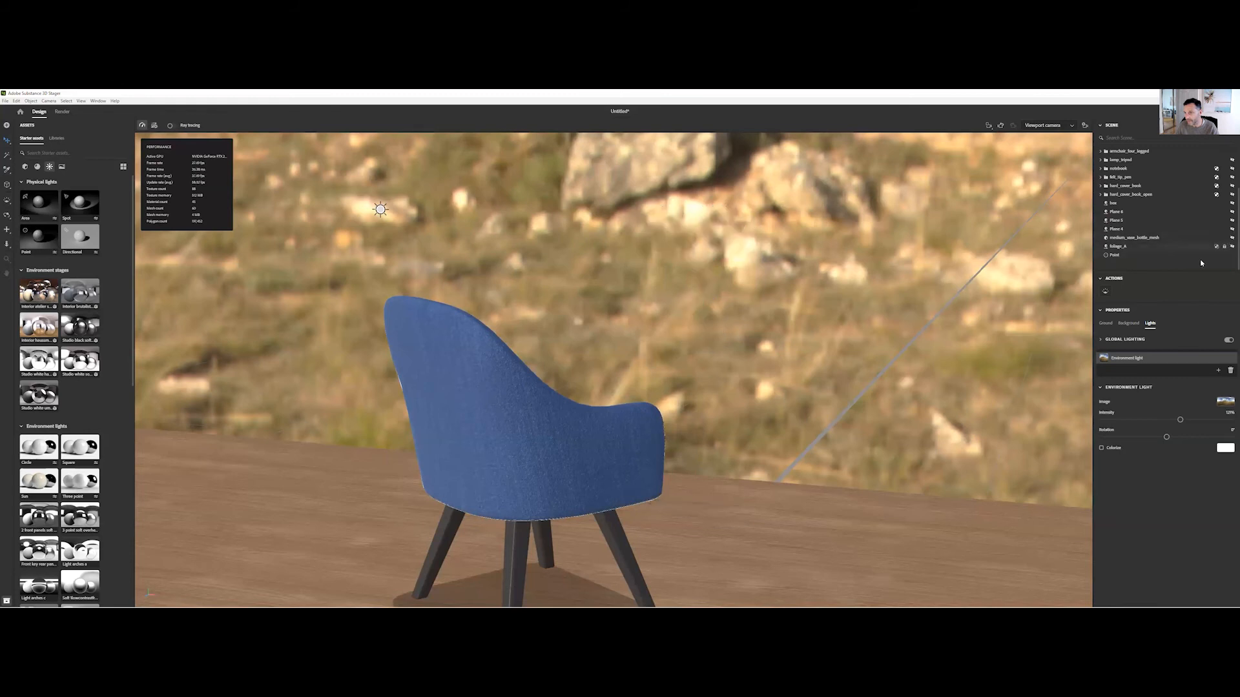
{"action": "left_click", "coordinate": [1230, 256]}
{"action": "scroll", "coordinate": [1171, 221], "scroll_direction": "up", "scroll_amount": 3}
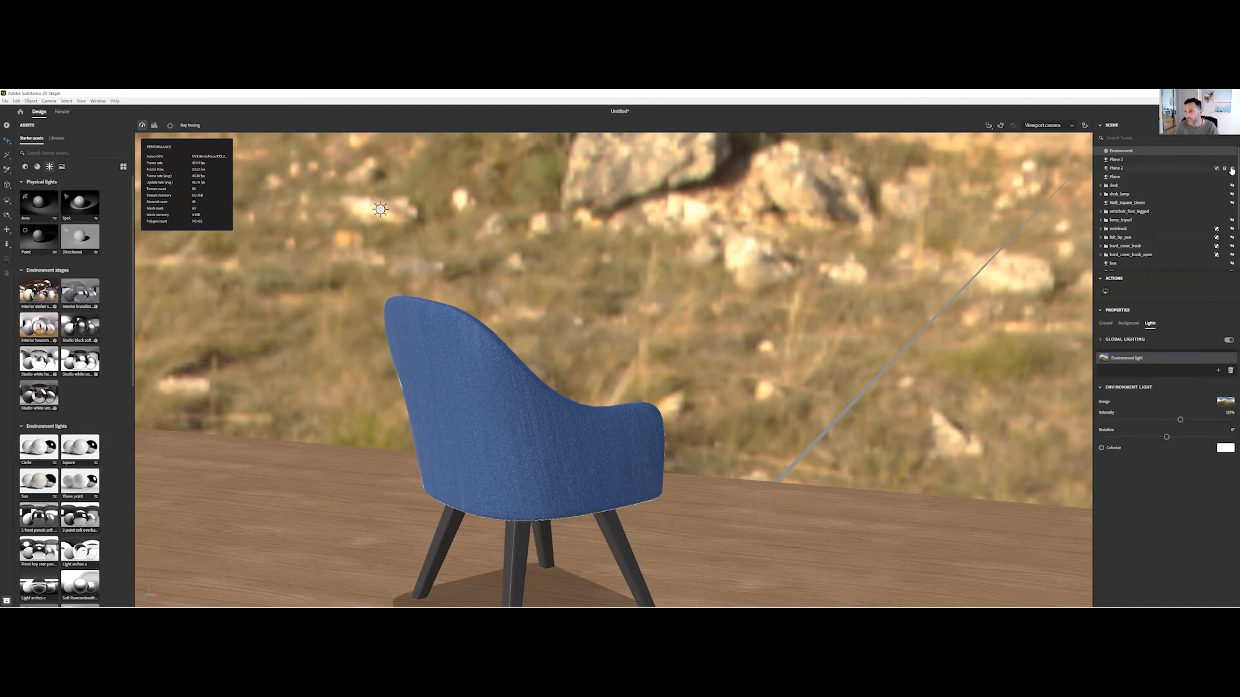
{"action": "left_click", "coordinate": [1231, 169]}
- Select the armchair and move it close to the centre of the grid, where the two main axes cross
{"action": "left_click_drag", "start_coordinate": [571, 442], "coordinate": [607, 459], "text": "alt"}
{"action": "middle_click_drag", "start_coordinate": [571, 472], "coordinate": [664, 492], "text": "alt"}
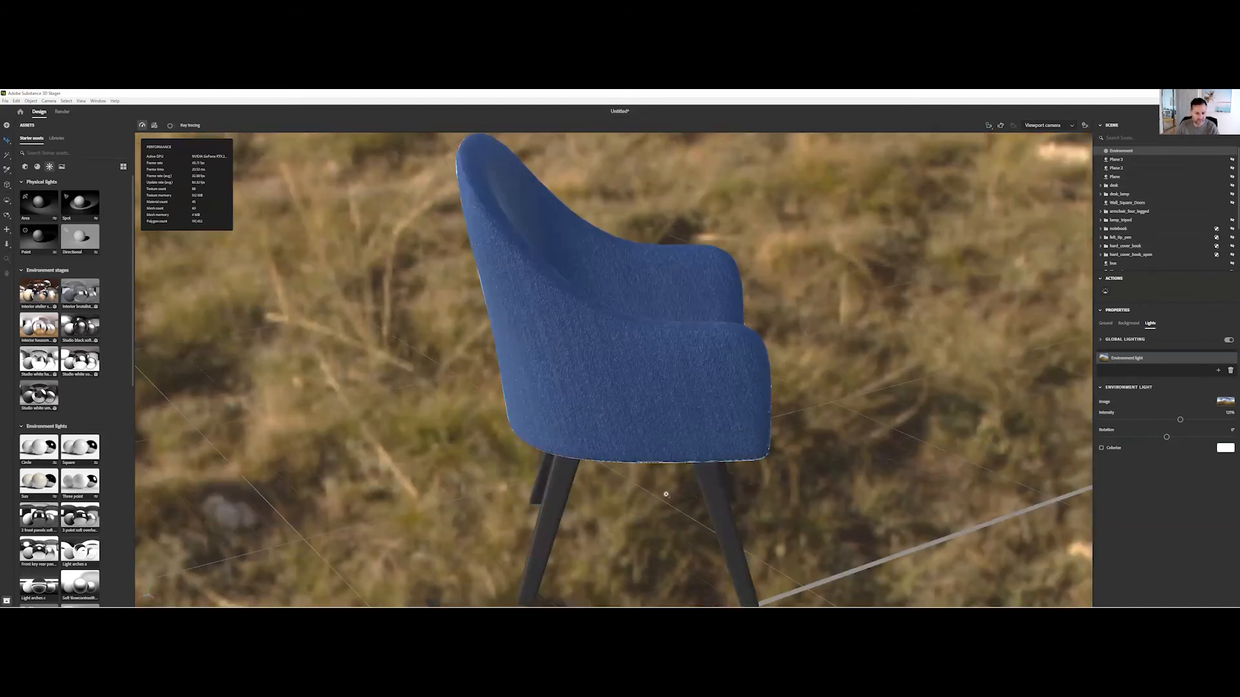
{"action": "left_click_drag", "start_coordinate": [664, 493], "coordinate": [694, 504], "text": "alt"}
{"action": "right_click_drag", "start_coordinate": [694, 504], "coordinate": [516, 460], "text": "alt"}
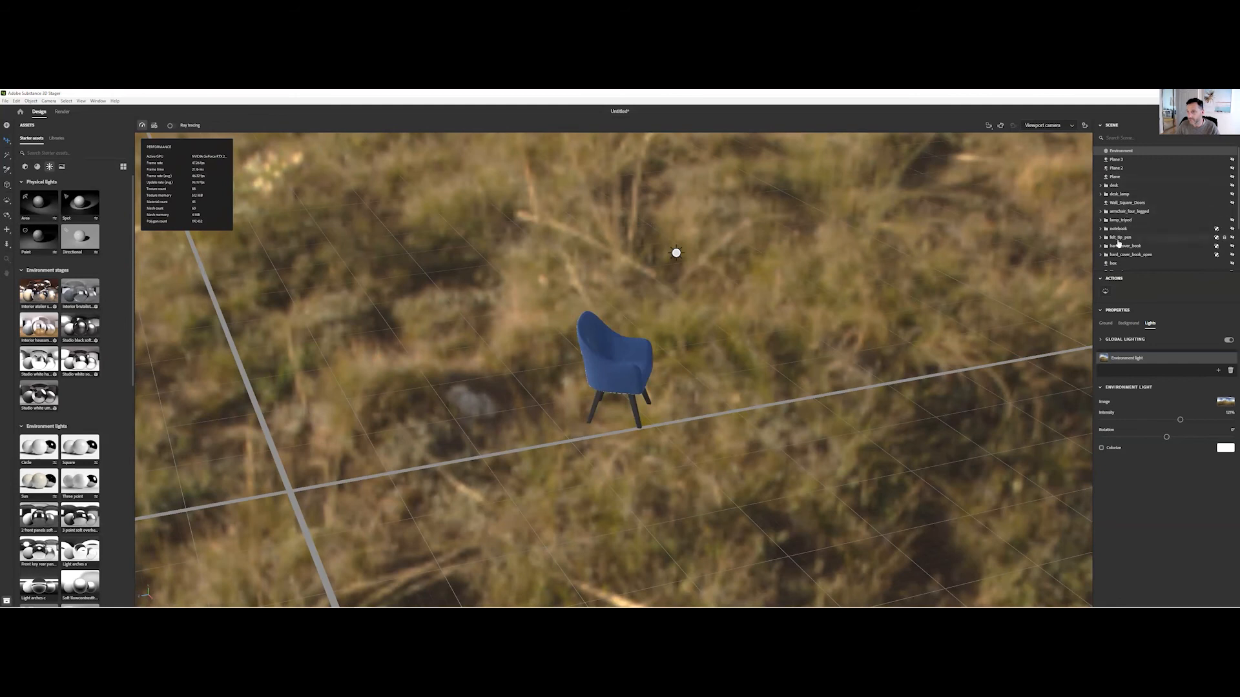
{"action": "scroll", "coordinate": [1119, 250], "scroll_direction": "down", "scroll_amount": 5}
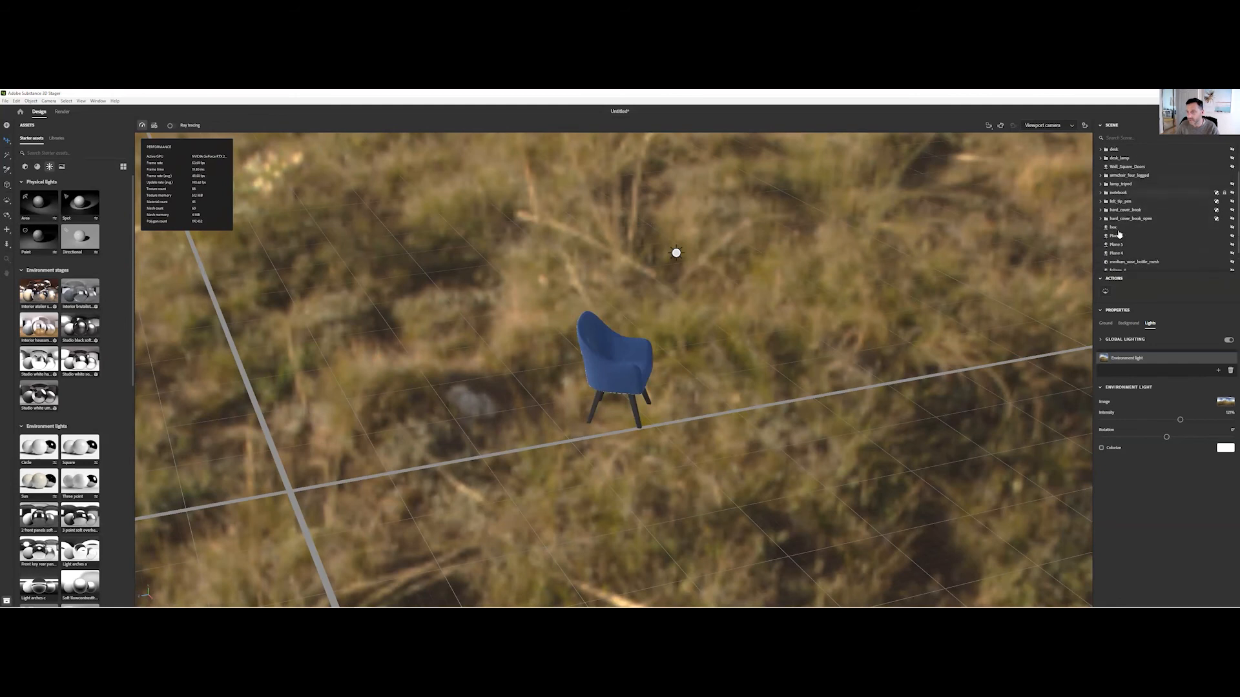
{"action": "scroll", "coordinate": [1121, 223], "scroll_direction": "up", "scroll_amount": 3}
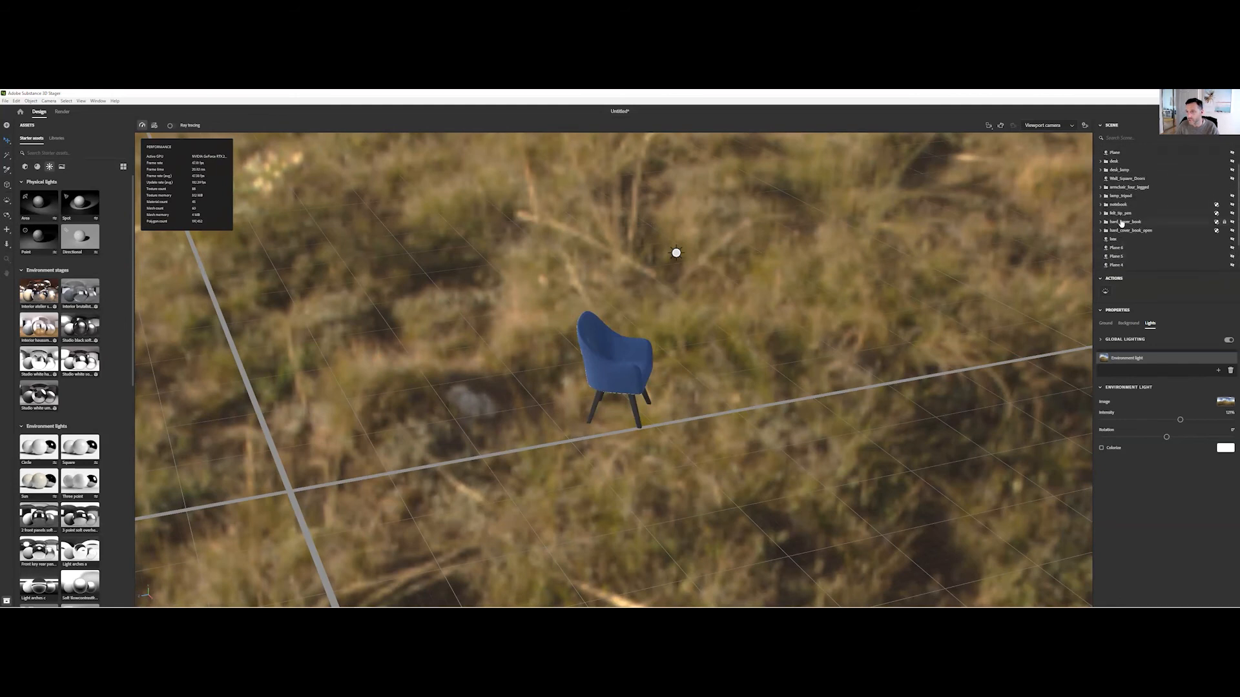
{"action": "scroll", "coordinate": [1114, 194], "scroll_direction": "up", "scroll_amount": 2}
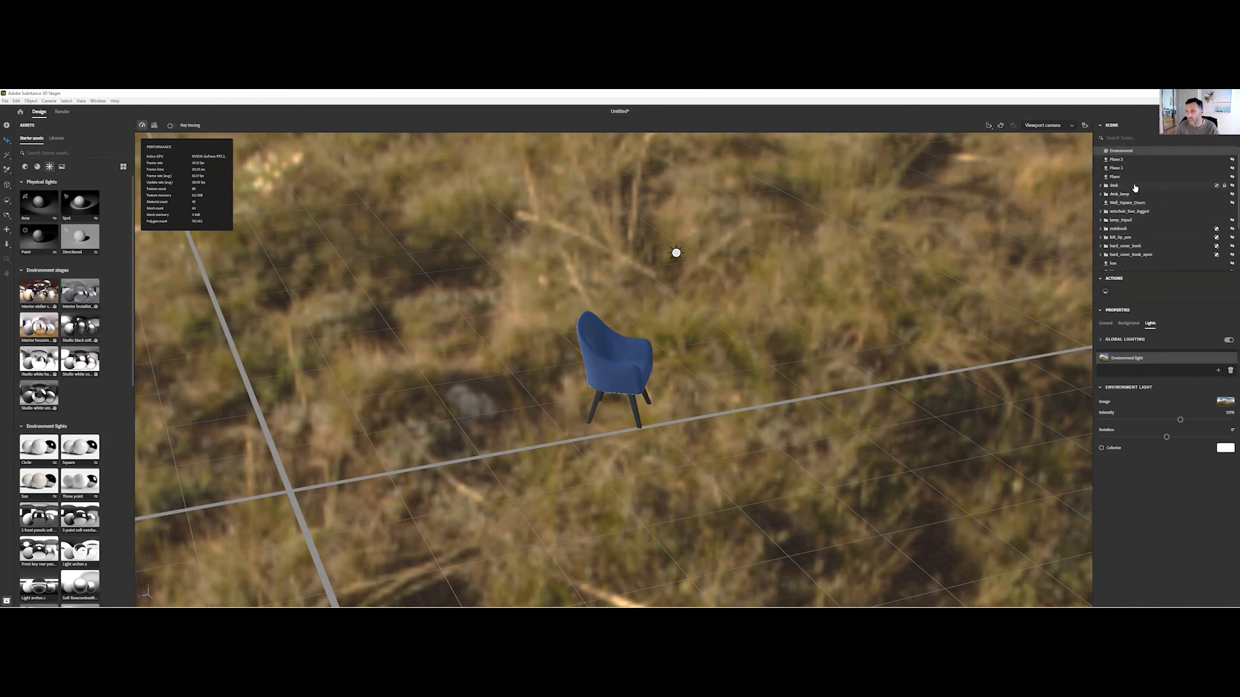
{"action": "left_click", "coordinate": [1138, 213]}
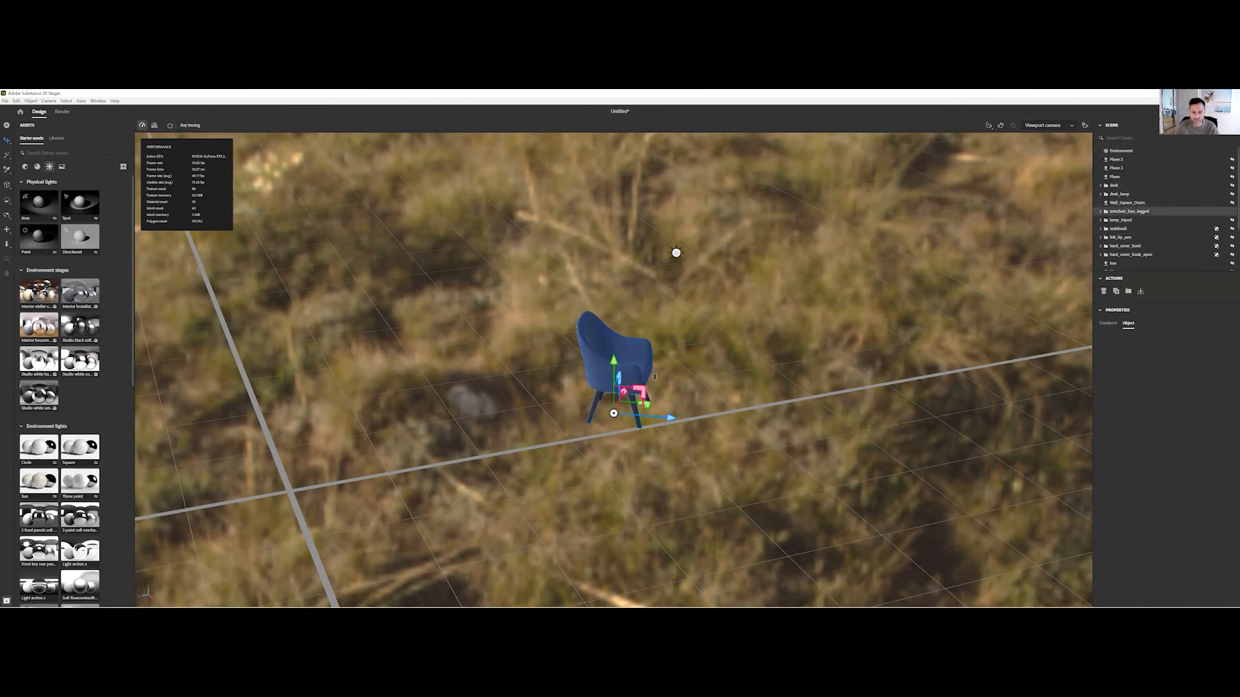
{"action": "left_click_drag", "start_coordinate": [642, 391], "coordinate": [307, 477]}
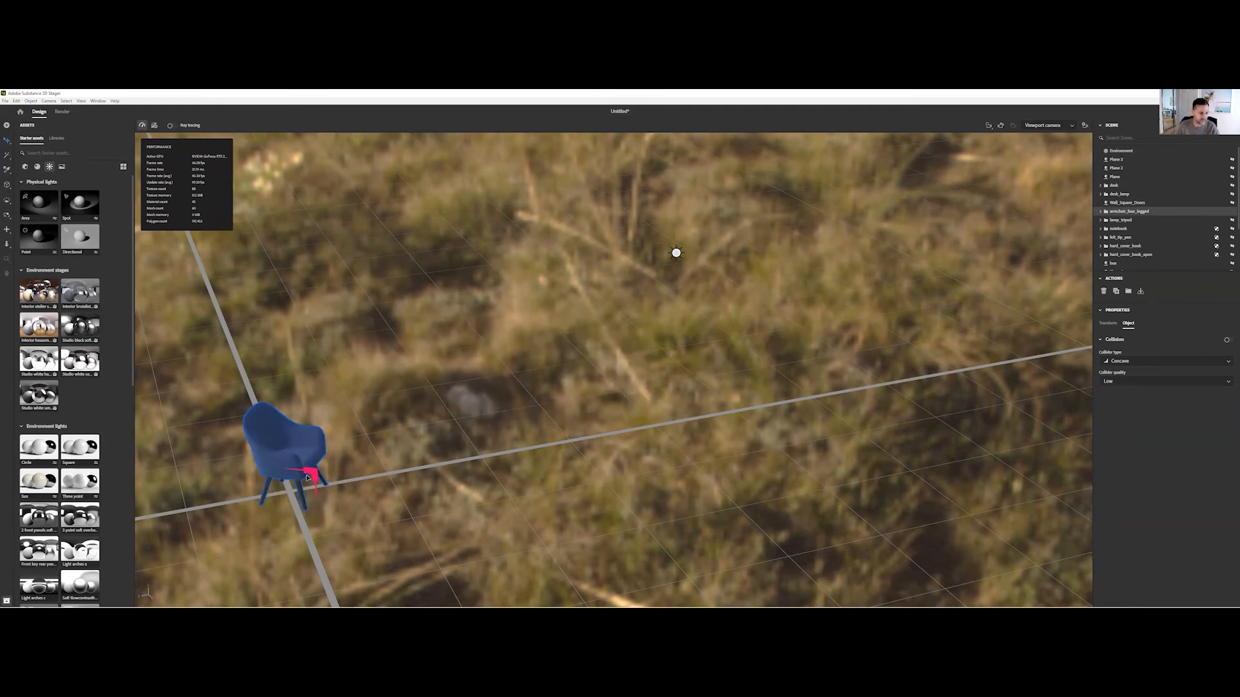
- Frame the armchair and add the Haussmannian soft-light interior environment stage to the scene
{"action": "left_click_drag", "start_coordinate": [415, 532], "coordinate": [499, 479], "text": "alt"}
{"action": "key", "text": "f"}
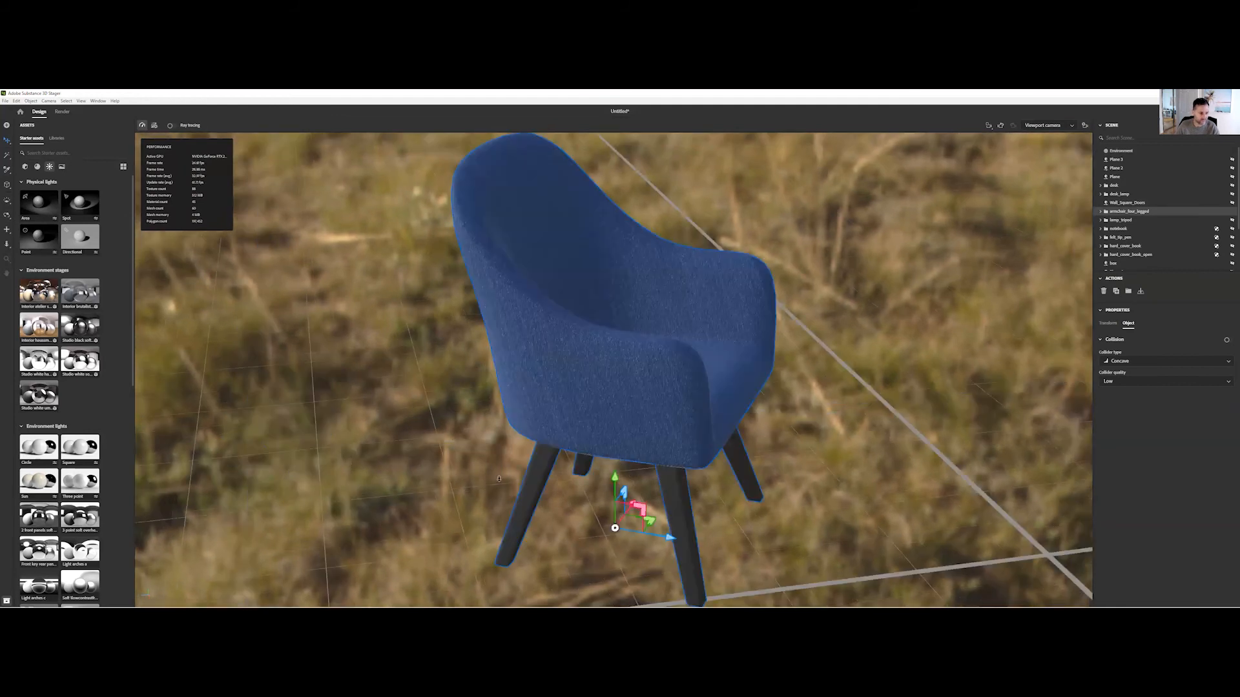
{"action": "right_click_drag", "start_coordinate": [880, 485], "coordinate": [625, 454], "text": "alt"}
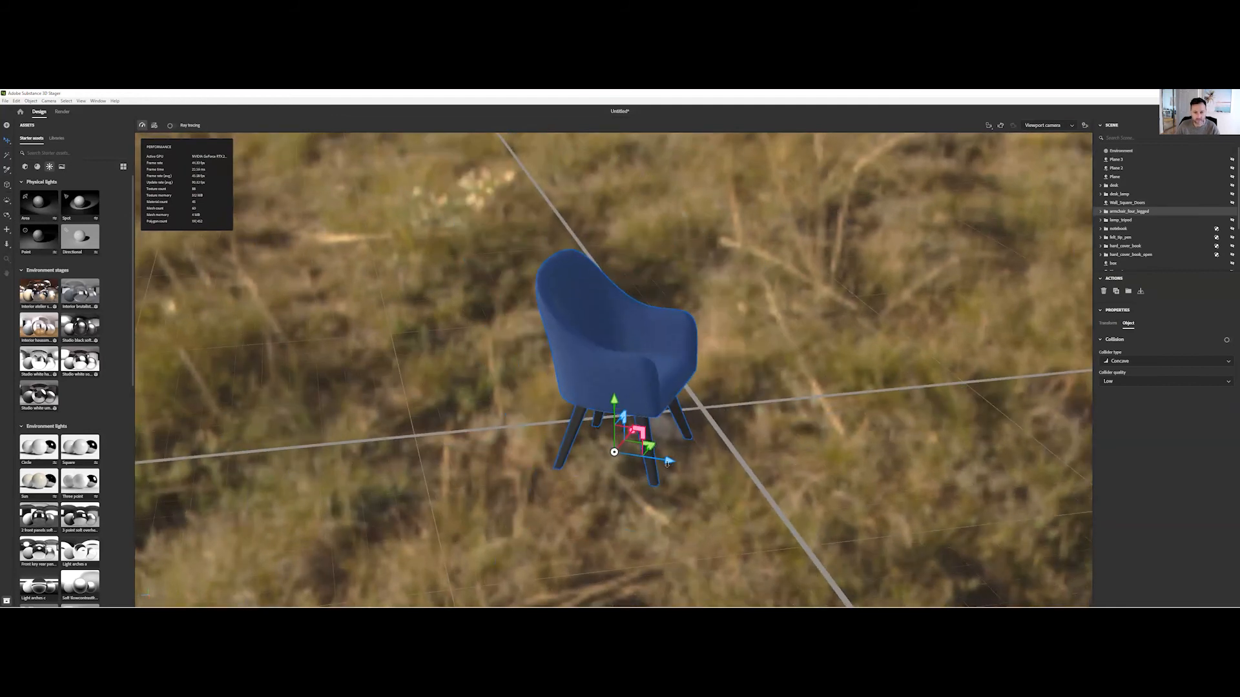
{"action": "left_click", "coordinate": [693, 472]}
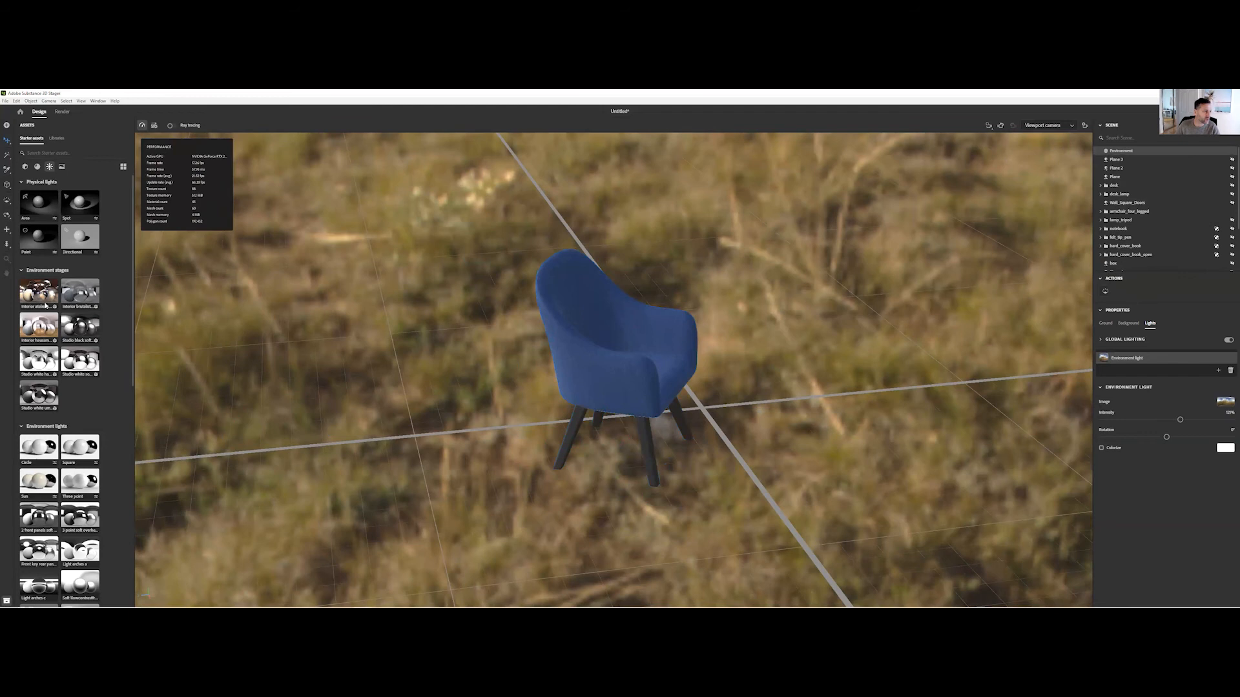
{"action": "left_click_drag", "start_coordinate": [620, 441], "coordinate": [578, 437], "text": "alt"}
{"action": "left_click_drag", "start_coordinate": [652, 439], "coordinate": [659, 458], "text": "alt"}
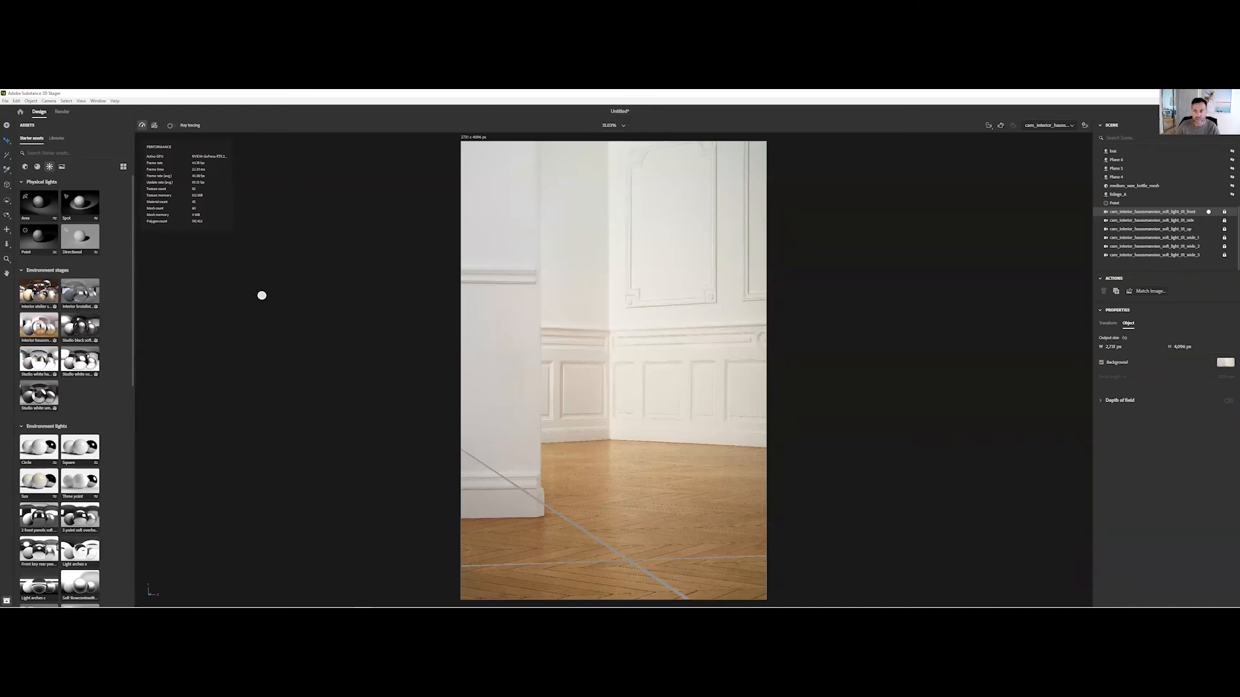
- Switch back to the viewport camera and view the armchair together with the cameras supplied by the stage
{"action": "left_click", "coordinate": [1048, 126]}
{"action": "left_click", "coordinate": [1046, 139]}
{"action": "right_click_drag", "start_coordinate": [749, 460], "coordinate": [589, 435], "text": "alt"}
{"action": "left_click_drag", "start_coordinate": [590, 434], "coordinate": [602, 387], "text": "alt"}
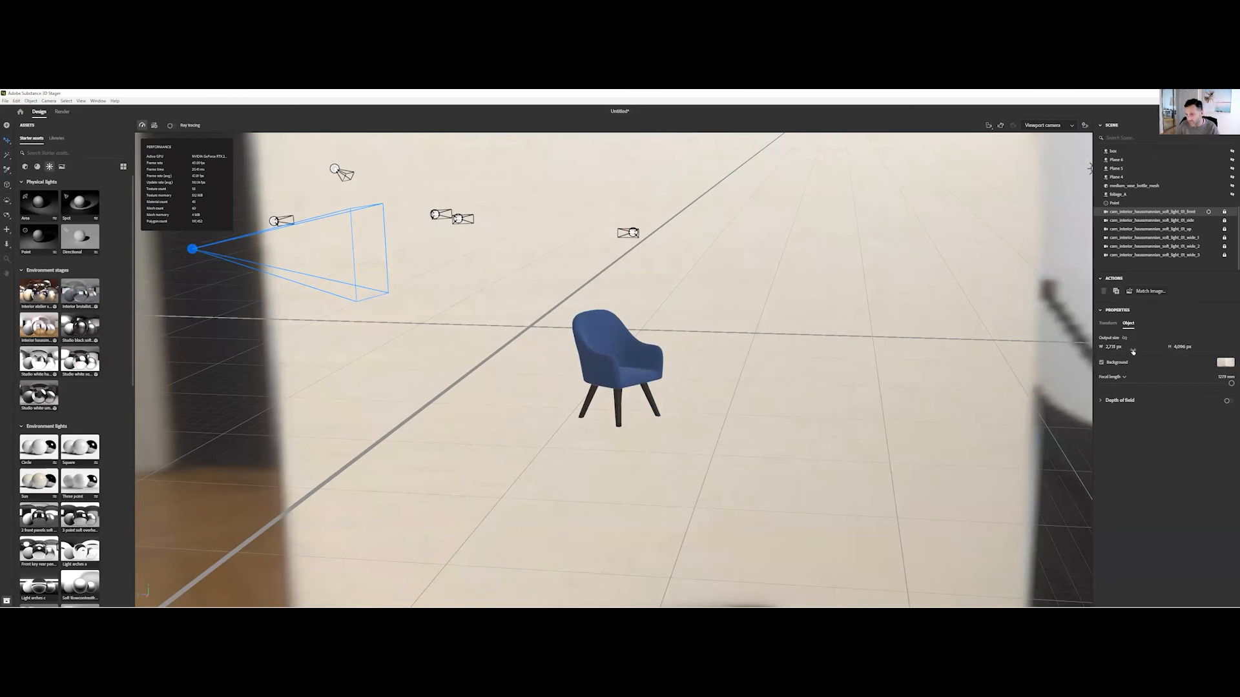
- Drop the armchair onto the ground and move it in front of the stage's cameras
{"action": "scroll", "coordinate": [1135, 189], "scroll_direction": "up", "scroll_amount": 2}
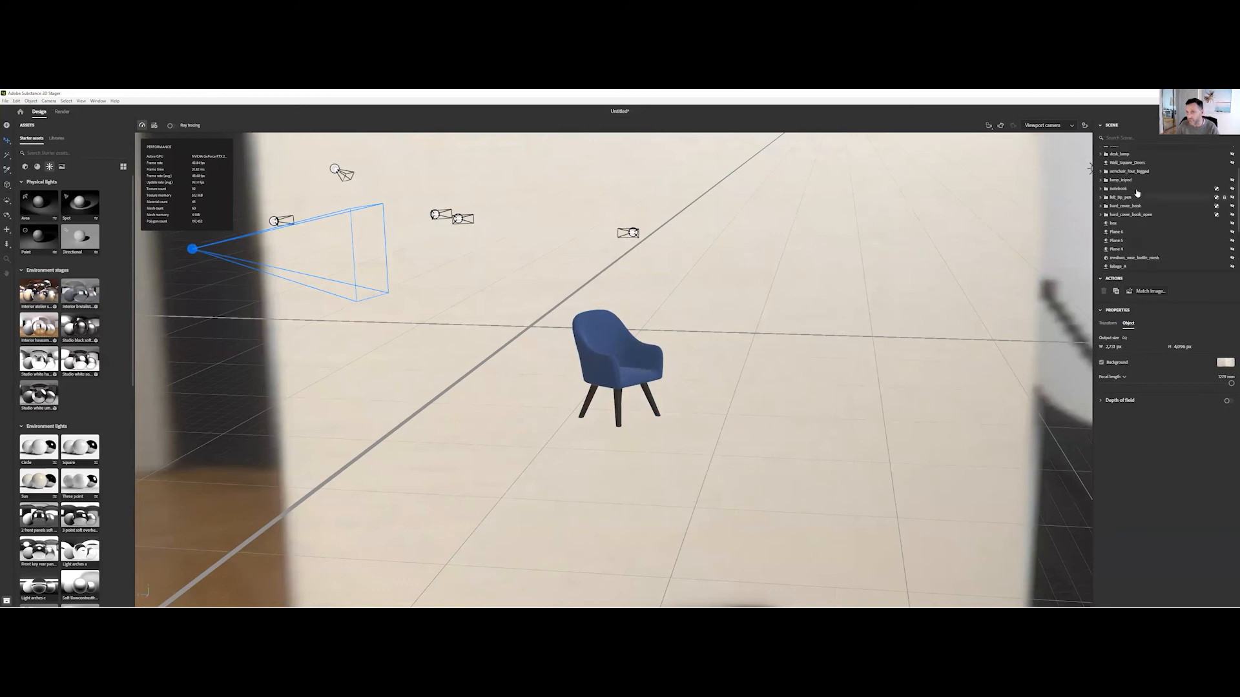
{"action": "scroll", "coordinate": [1138, 210], "scroll_direction": "up", "scroll_amount": 2}
{"action": "scroll", "coordinate": [1138, 209], "scroll_direction": "up", "scroll_amount": 3}
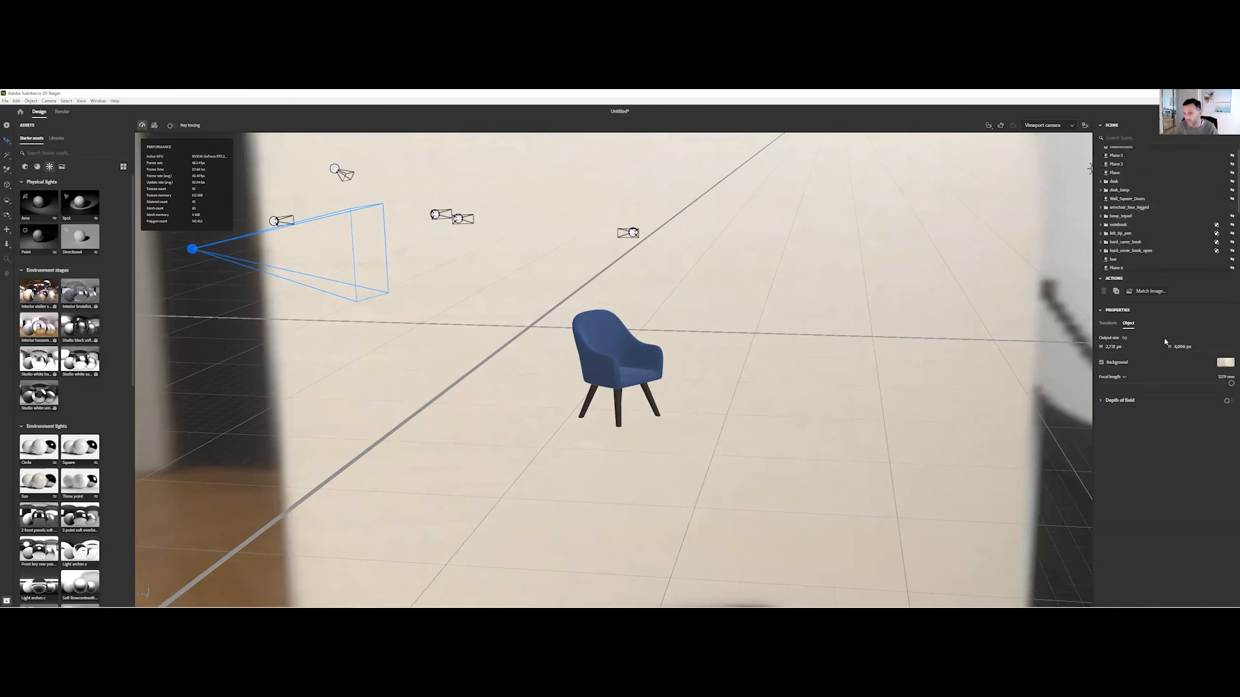
{"action": "left_click", "coordinate": [1138, 208]}
{"action": "left_click", "coordinate": [1141, 292]}
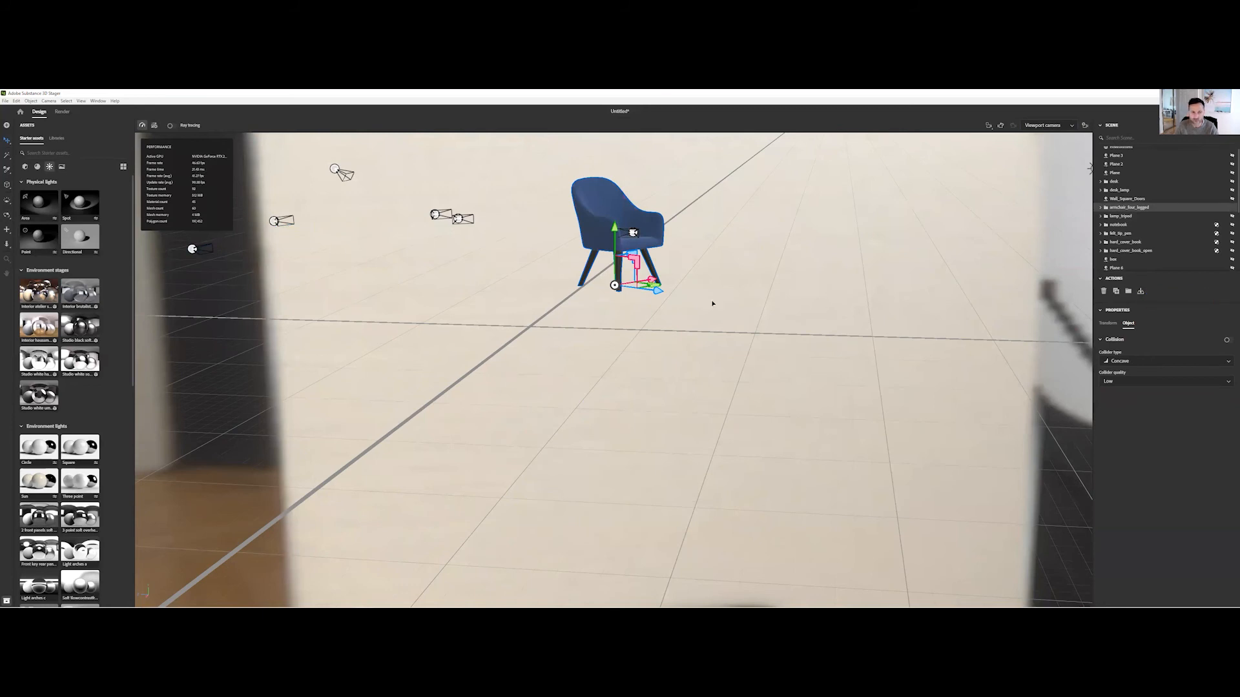
{"action": "right_click_drag", "start_coordinate": [662, 312], "coordinate": [530, 342]}
{"action": "left_click_drag", "start_coordinate": [647, 282], "coordinate": [427, 359]}
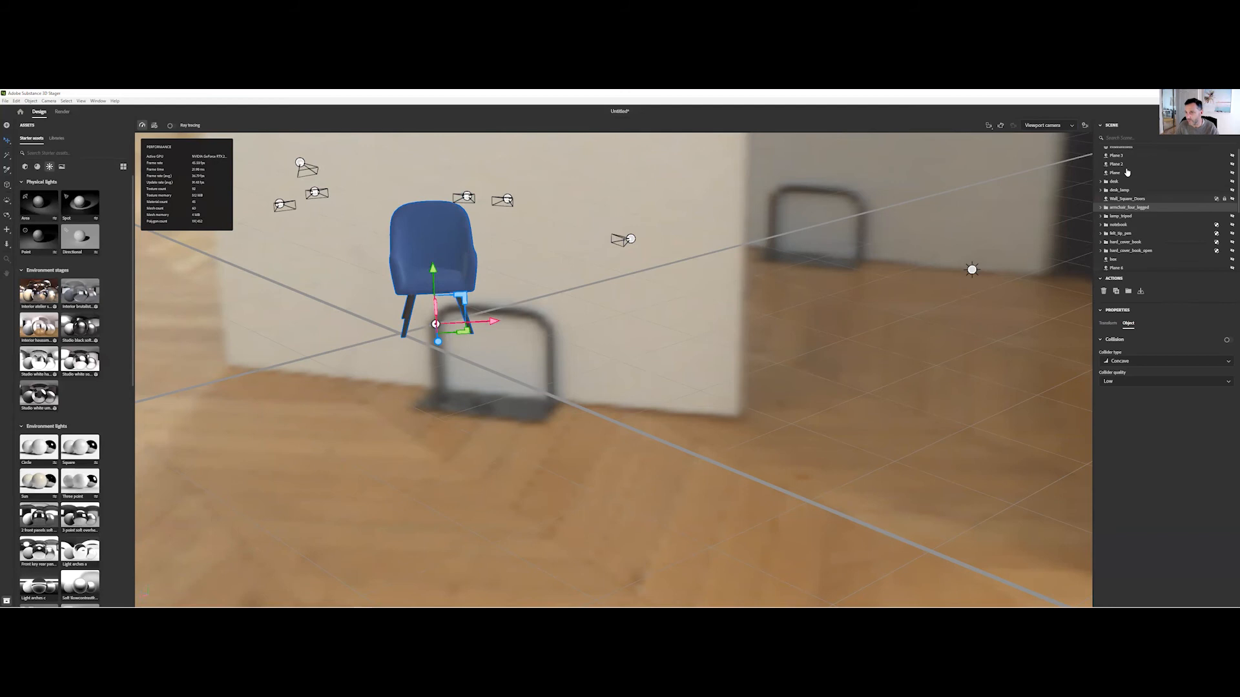
- Preview the armchair through the stage's first three cameras, starting with the front one, and return to the viewport camera
{"action": "scroll", "coordinate": [1156, 212], "scroll_direction": "down", "scroll_amount": 3}
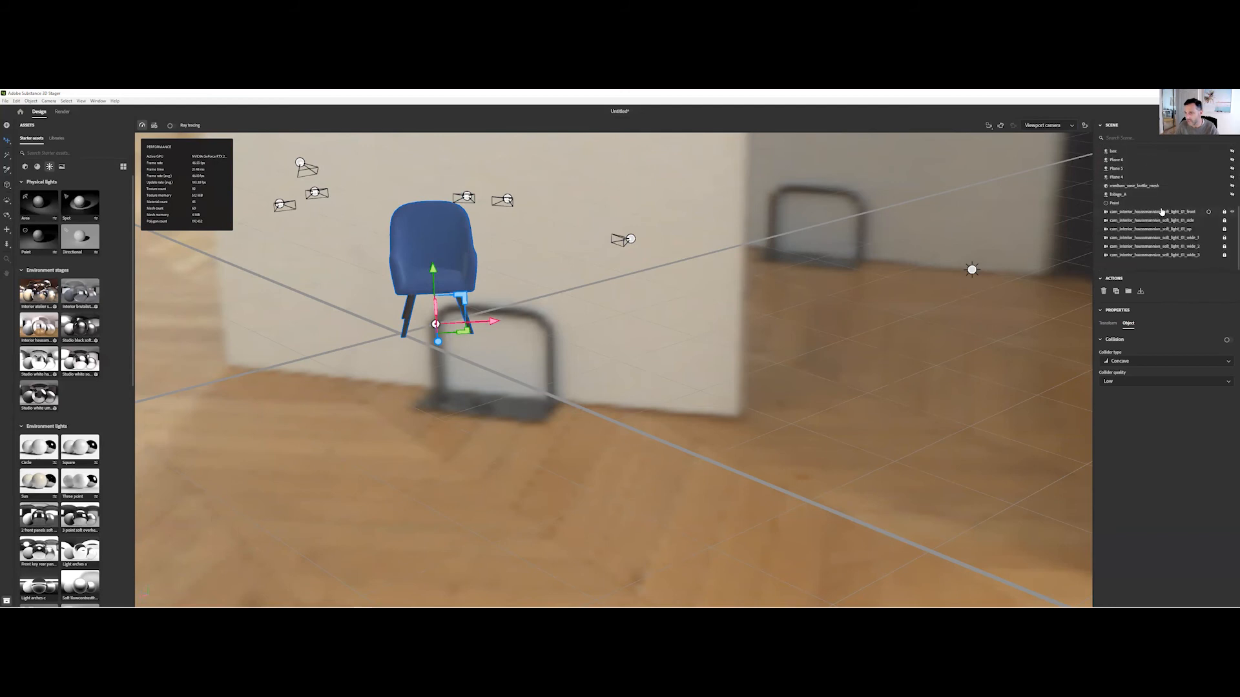
{"action": "left_click", "coordinate": [1209, 214]}
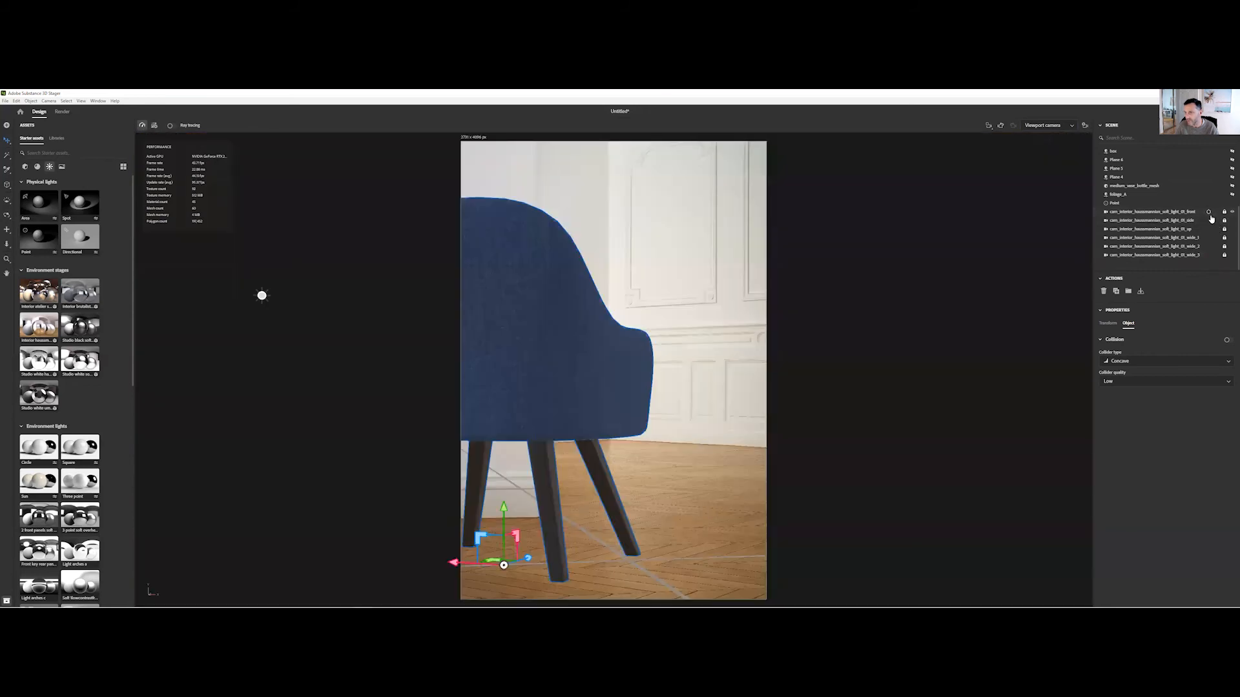
{"action": "left_click", "coordinate": [1210, 222]}
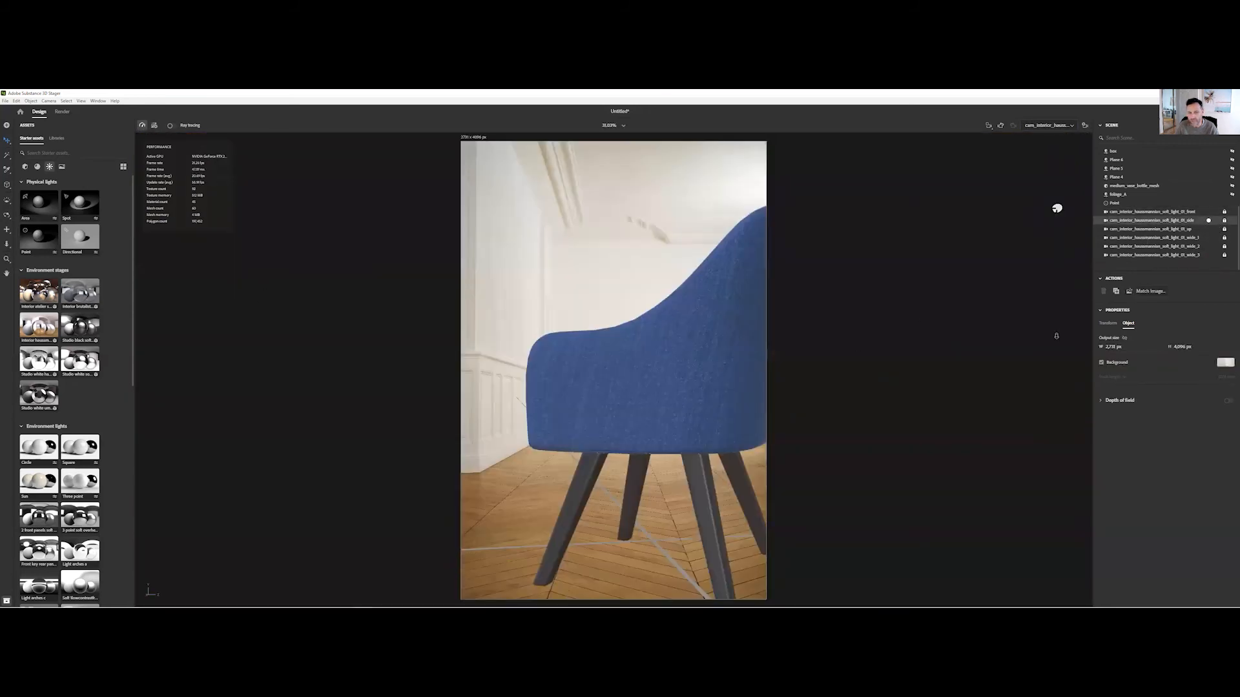
{"action": "left_click", "coordinate": [1209, 230]}
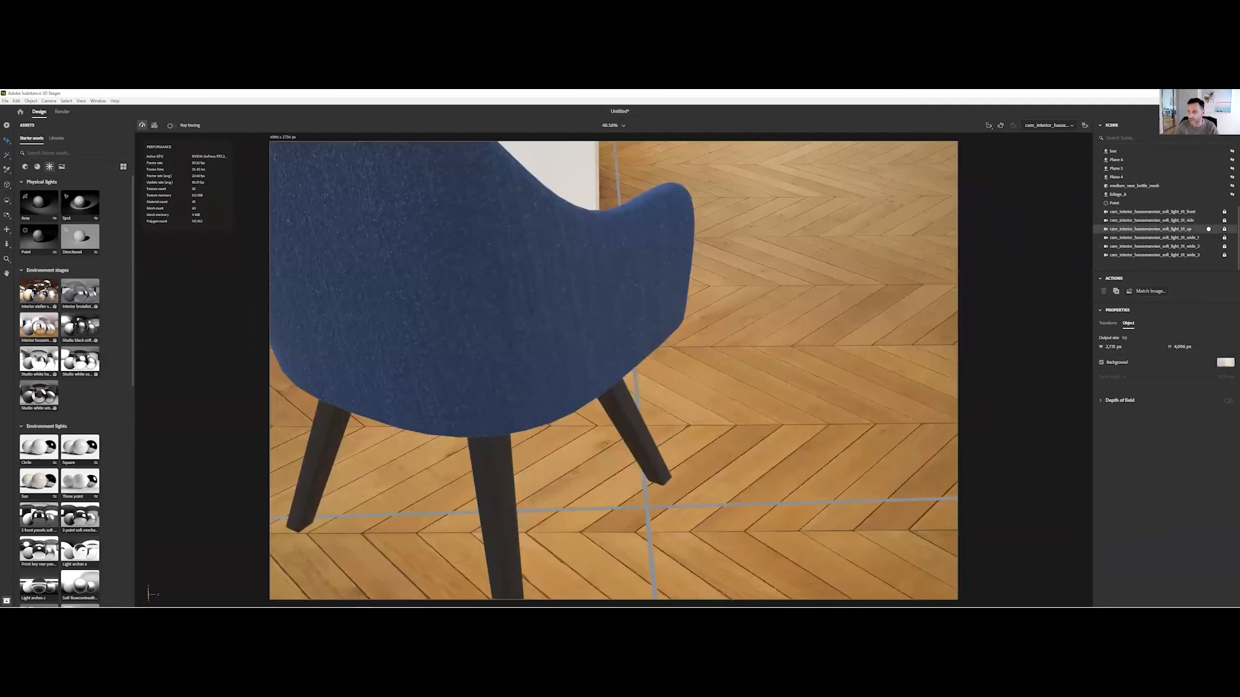
{"action": "left_click", "coordinate": [1054, 127]}
{"action": "left_click", "coordinate": [1046, 139]}
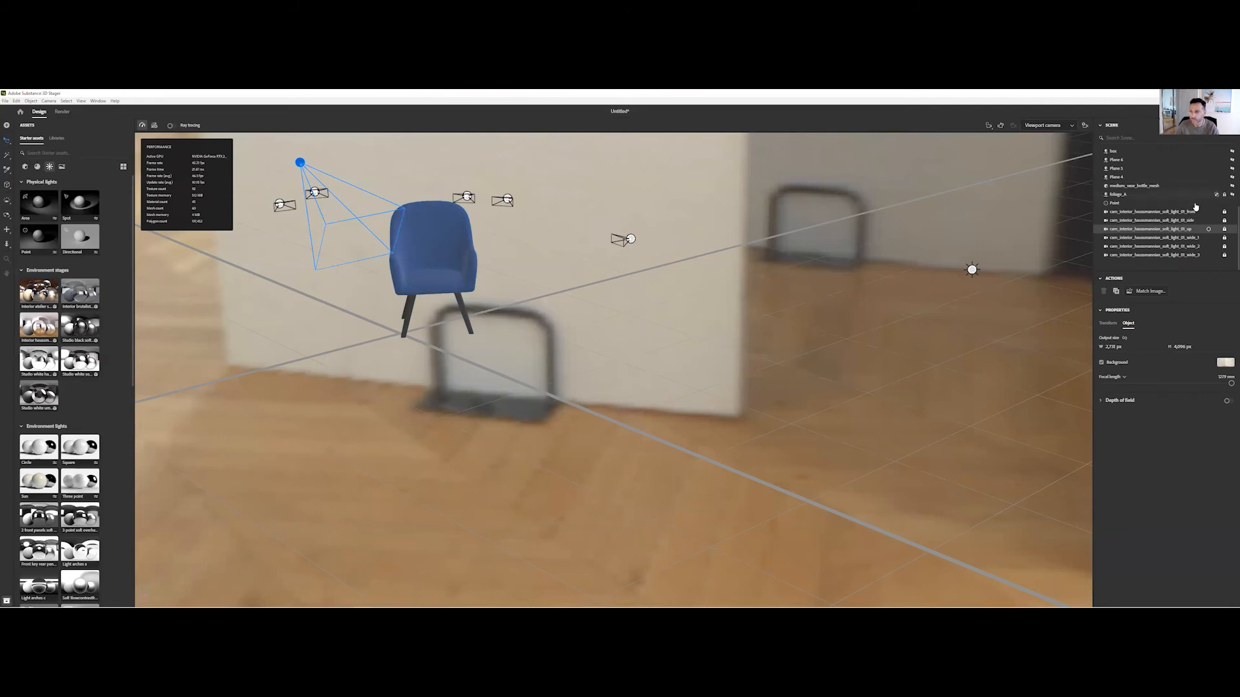
- Select the whole armchair and rotate it about its vertical axis to turn its seat toward the stage's cameras
{"action": "left_click", "coordinate": [8, 141]}
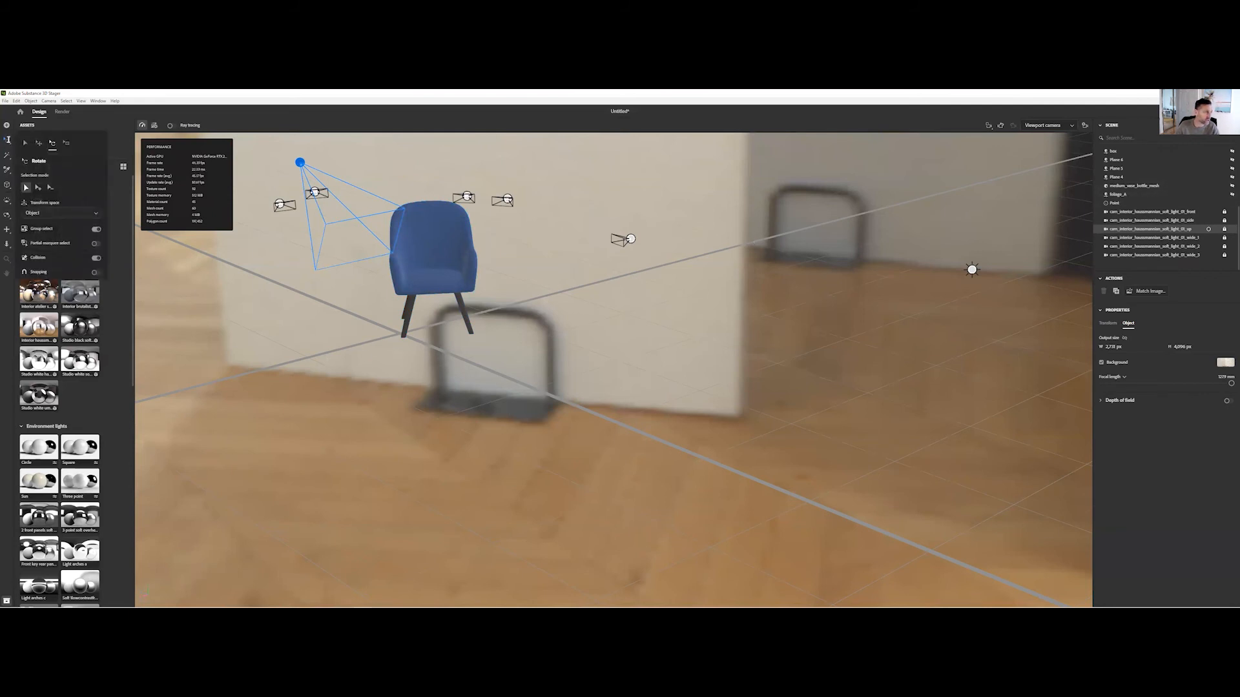
{"action": "left_click", "coordinate": [95, 229]}
{"action": "left_click", "coordinate": [96, 244]}
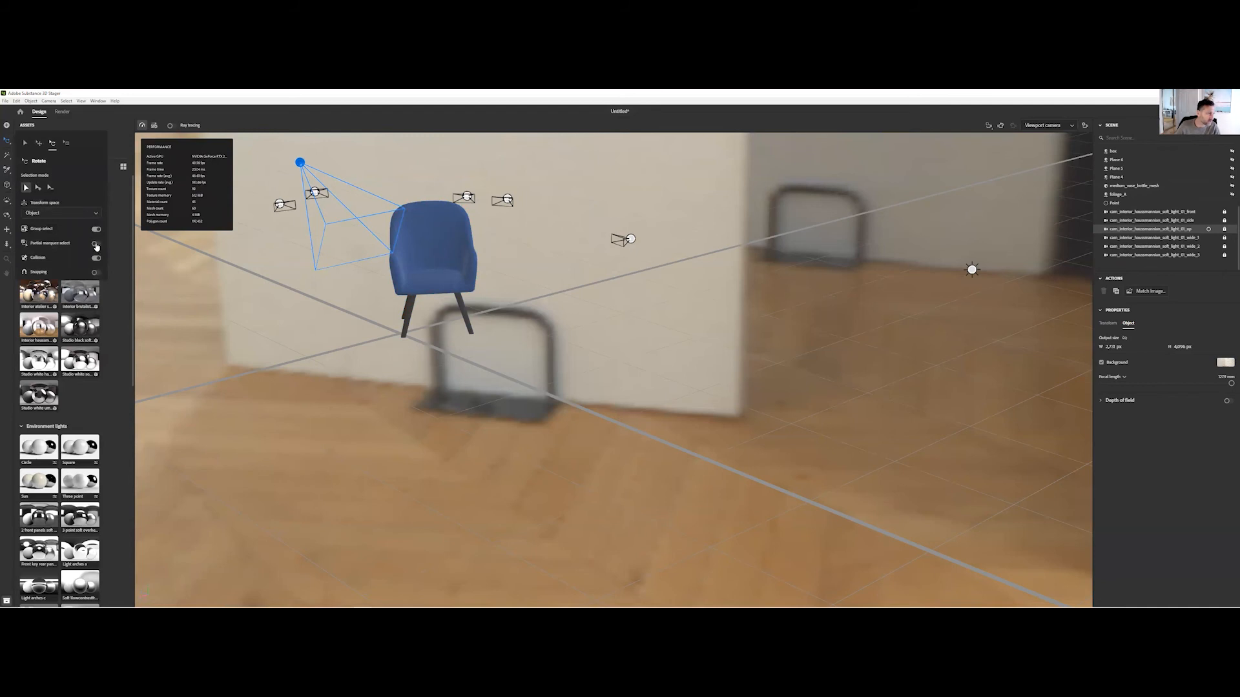
{"action": "left_click", "coordinate": [443, 276]}
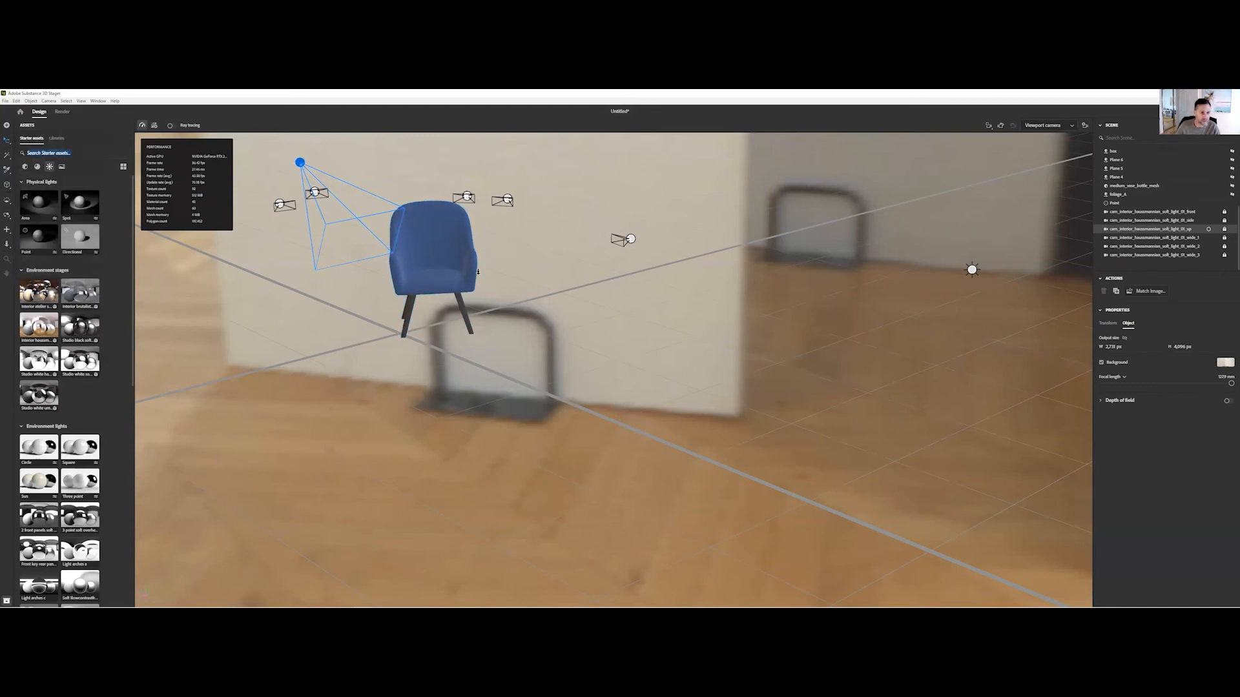
{"action": "left_click", "coordinate": [449, 297]}
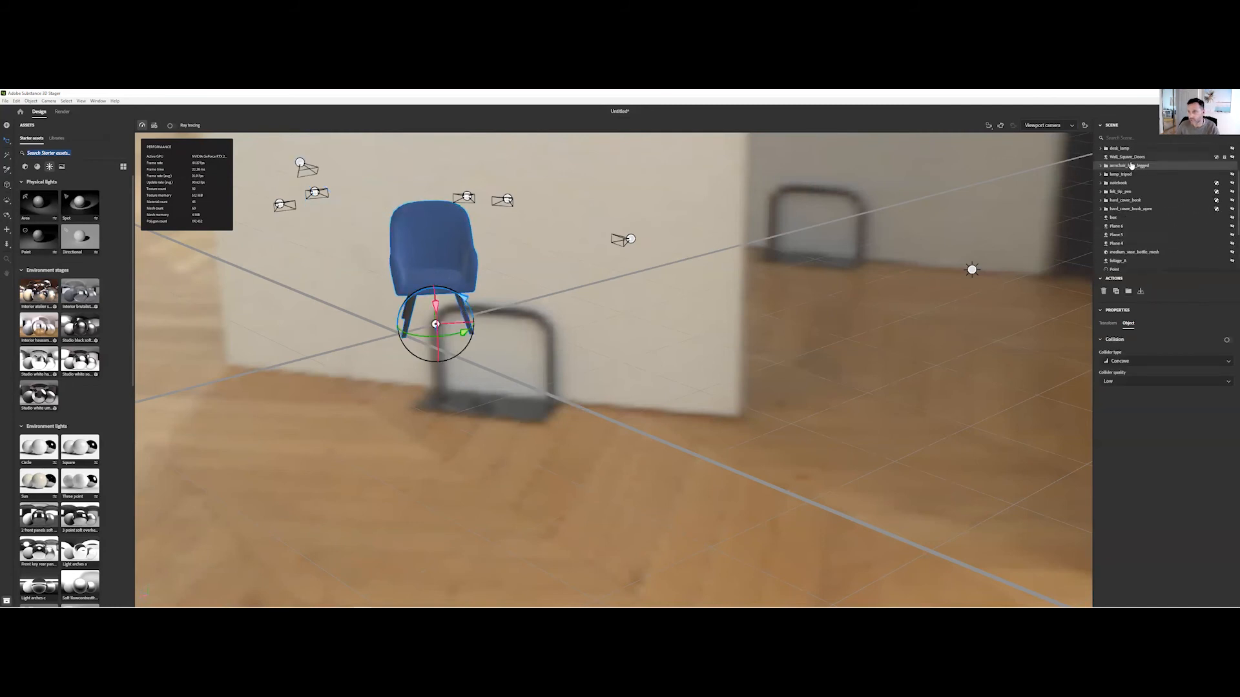
{"action": "left_click_drag", "start_coordinate": [465, 333], "coordinate": [320, 320]}
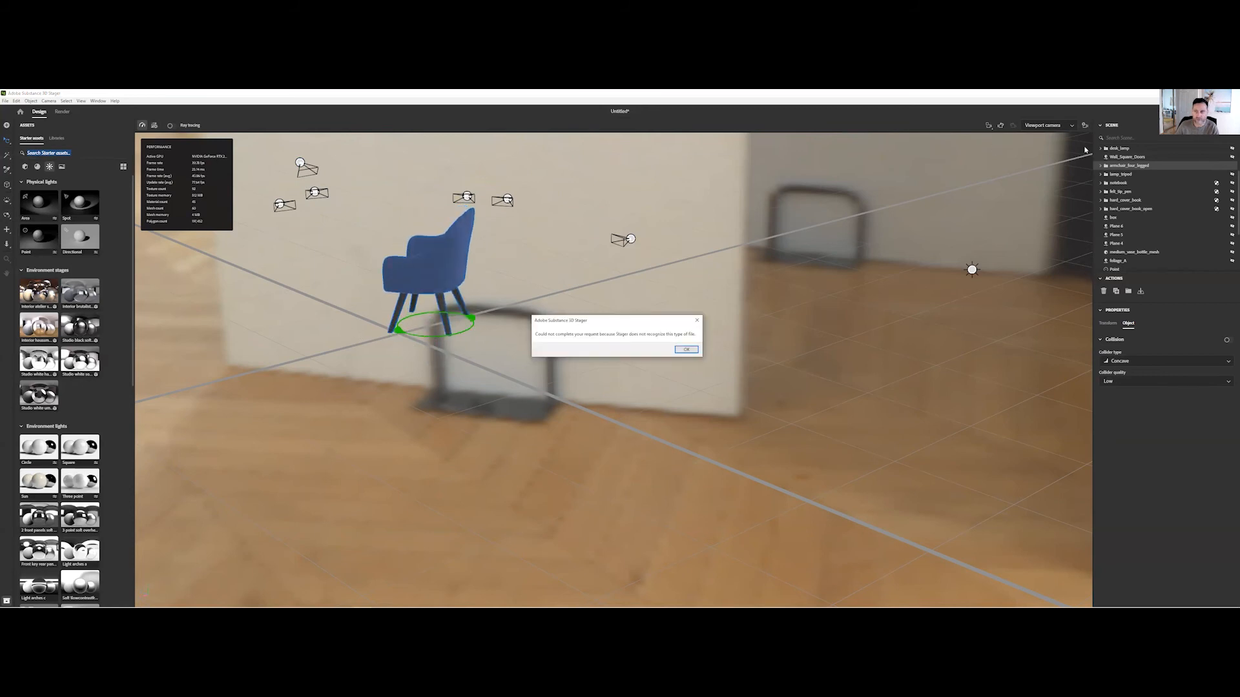
{"action": "left_click", "coordinate": [685, 350]}
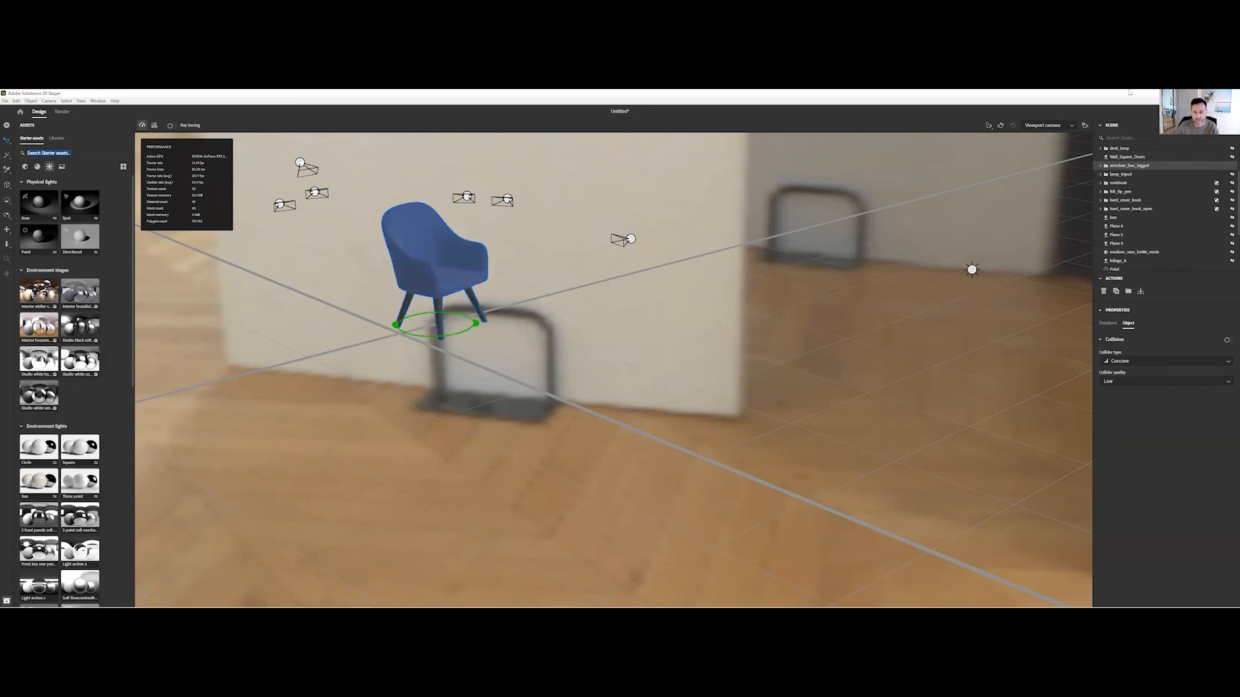
{"action": "left_click", "coordinate": [460, 333]}
{"action": "left_click_drag", "start_coordinate": [464, 332], "coordinate": [432, 337]}
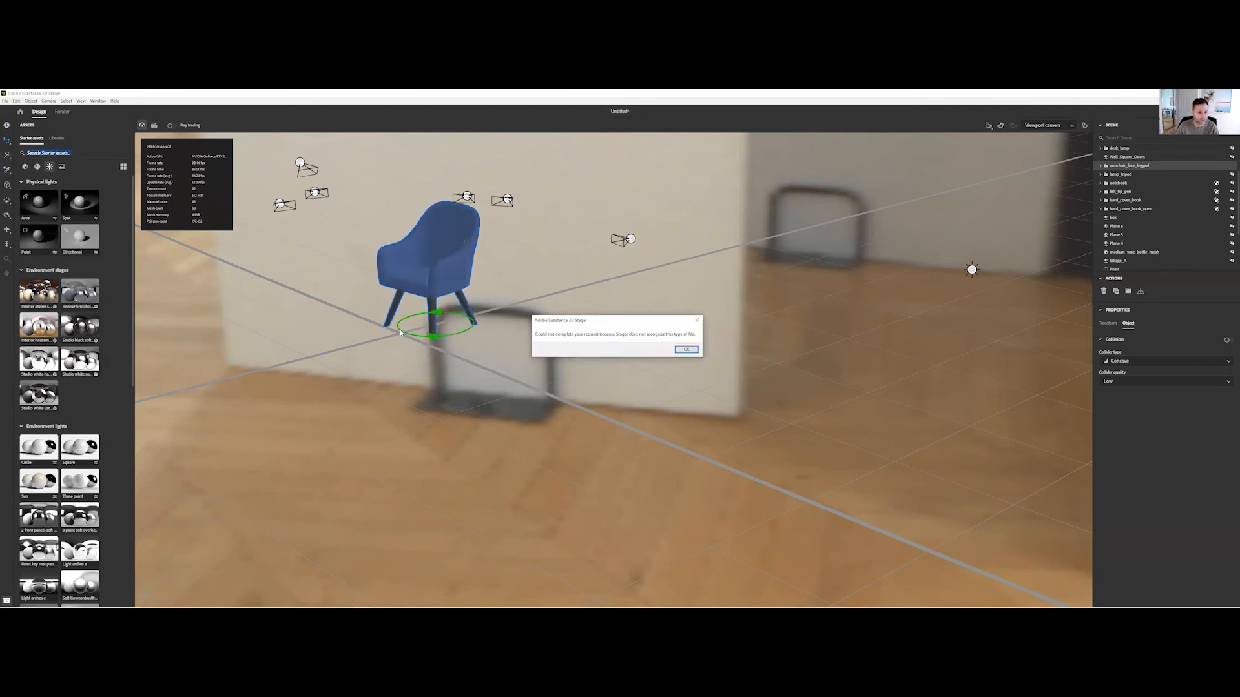
{"action": "left_click", "coordinate": [692, 350]}
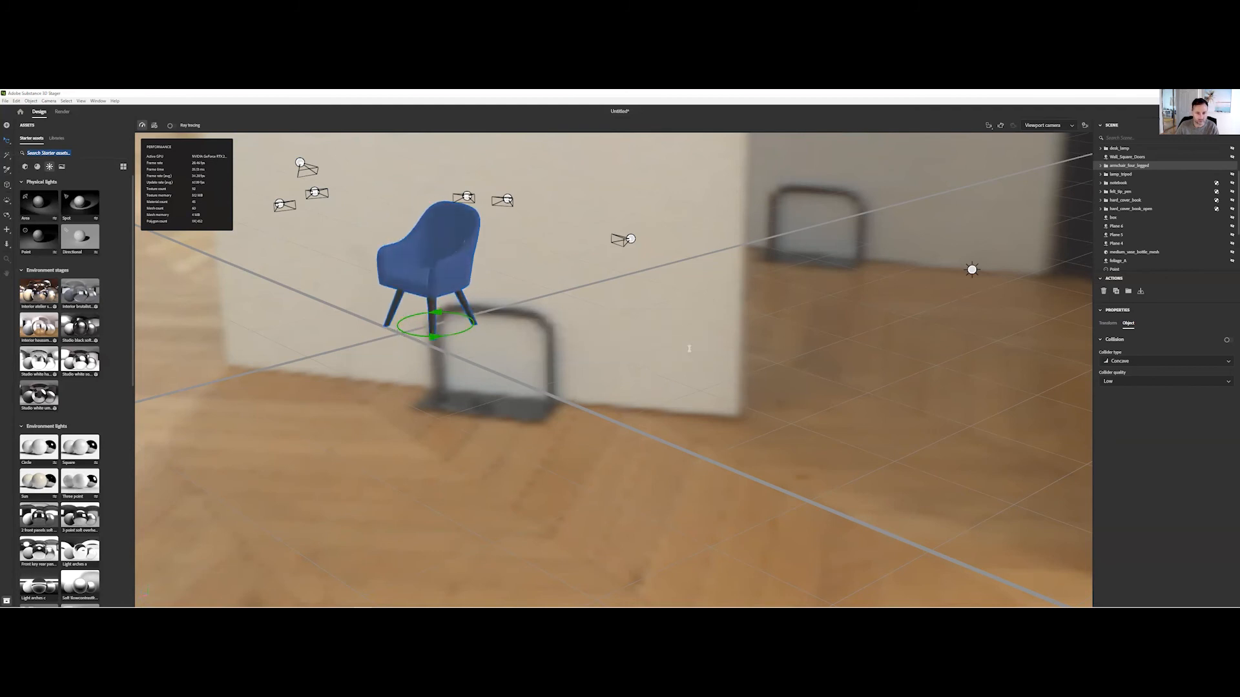
{"action": "left_click", "coordinate": [382, 343]}
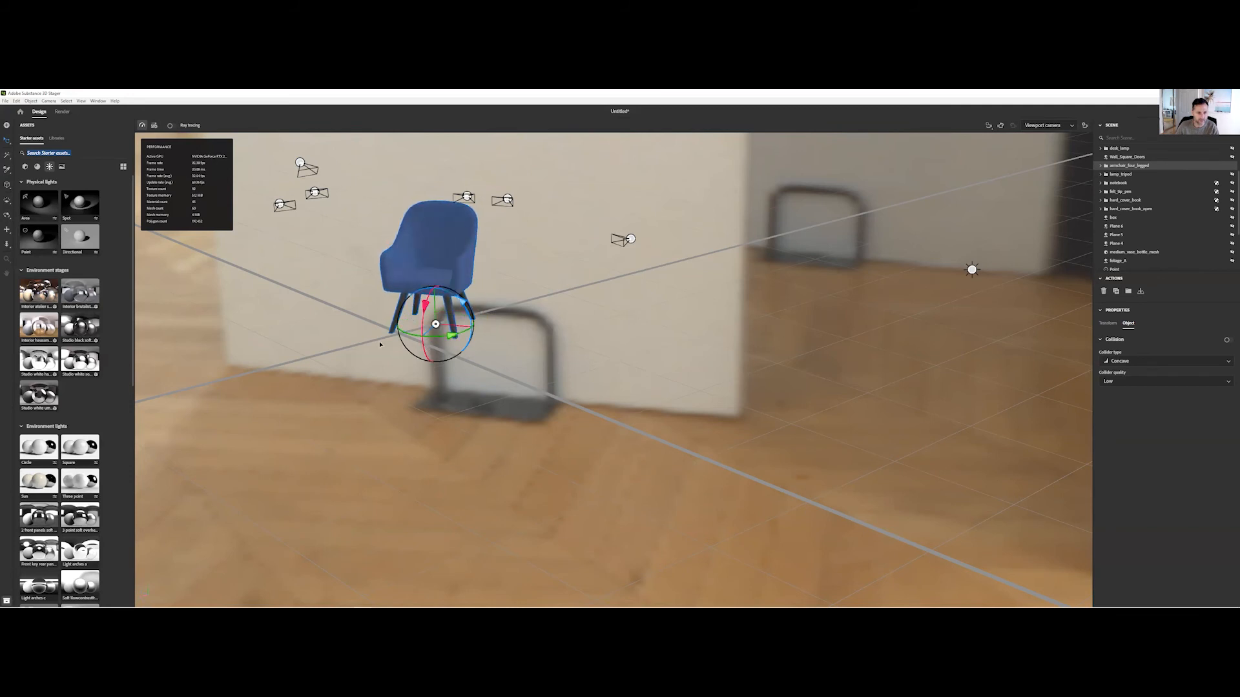
- Switch to the stage's third camera, rotate the armchair to face it, and move the chair further into the frame
{"action": "left_click", "coordinate": [1063, 126]}
{"action": "left_click", "coordinate": [1059, 171]}
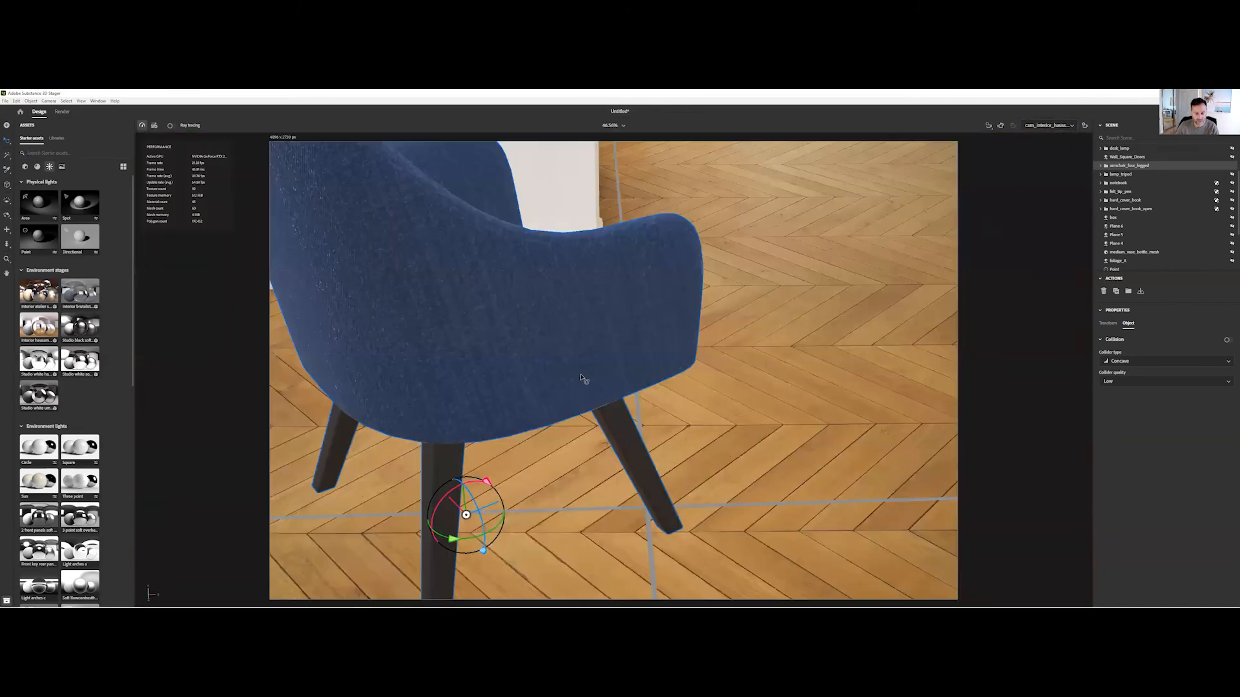
{"action": "left_click_drag", "start_coordinate": [497, 530], "coordinate": [477, 530]}
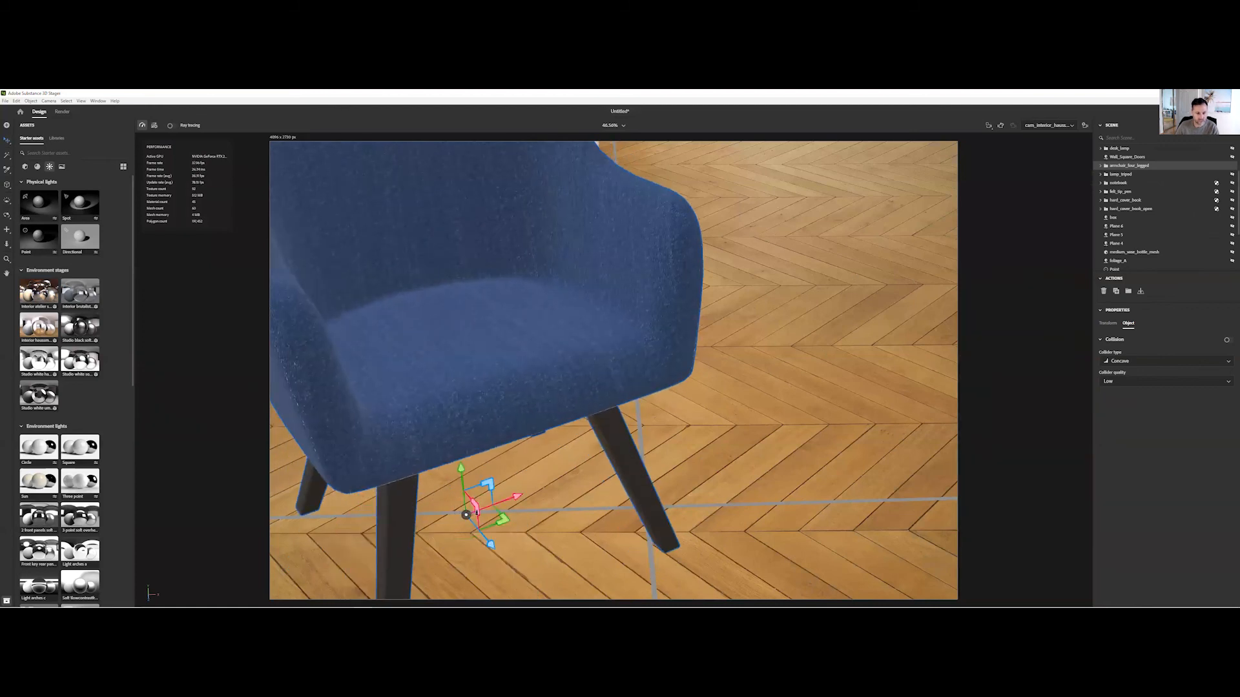
{"action": "left_click_drag", "start_coordinate": [492, 522], "coordinate": [594, 536]}
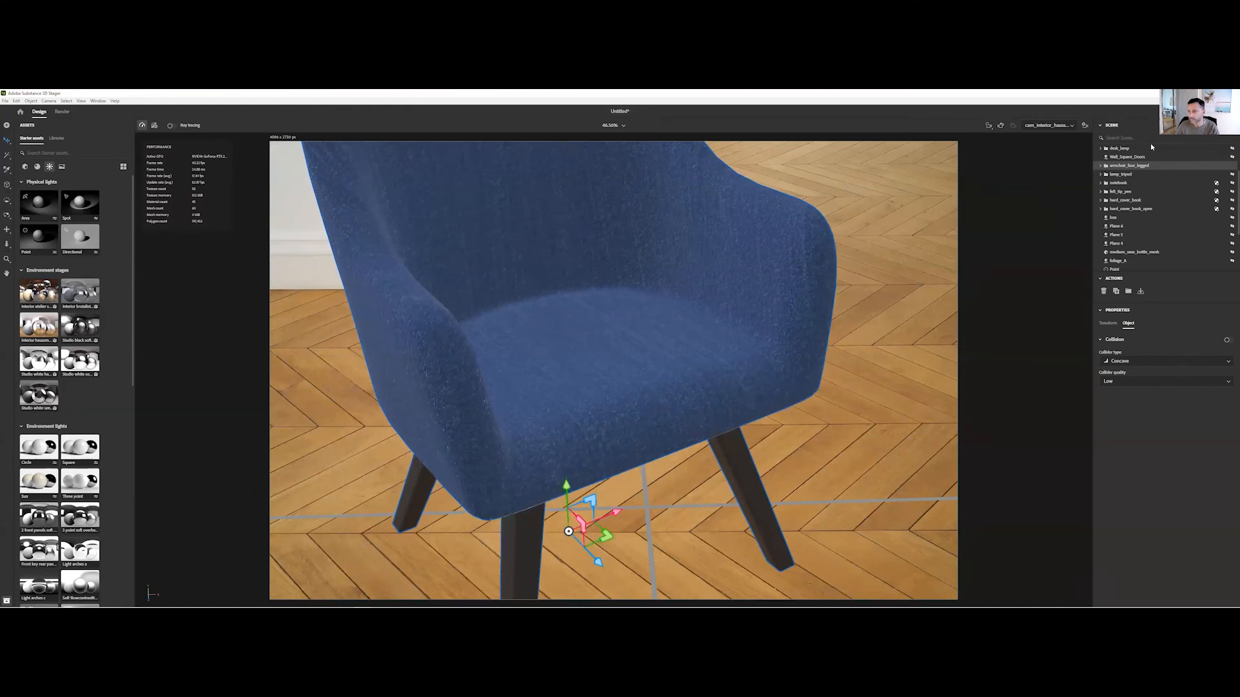
- Go through the stage's first wide camera to the second one and rotate the armchair to face it at an angle
{"action": "scroll", "coordinate": [1194, 230], "scroll_direction": "down", "scroll_amount": 2}
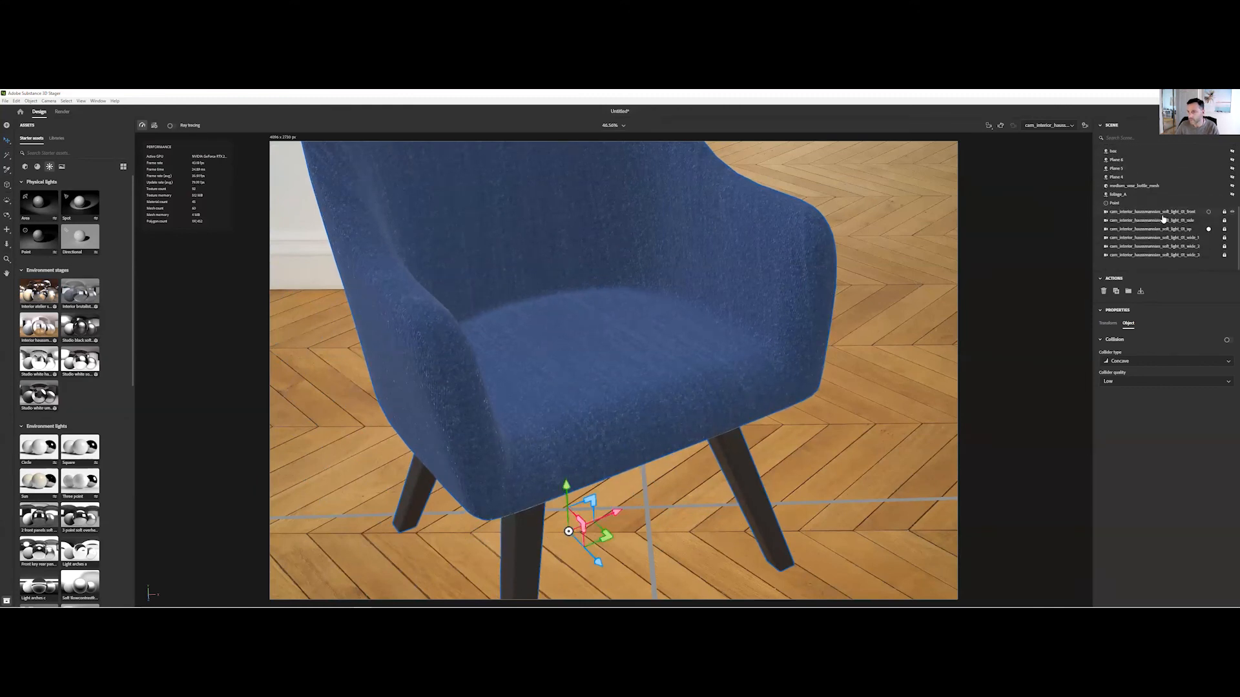
{"action": "left_click", "coordinate": [1209, 238]}
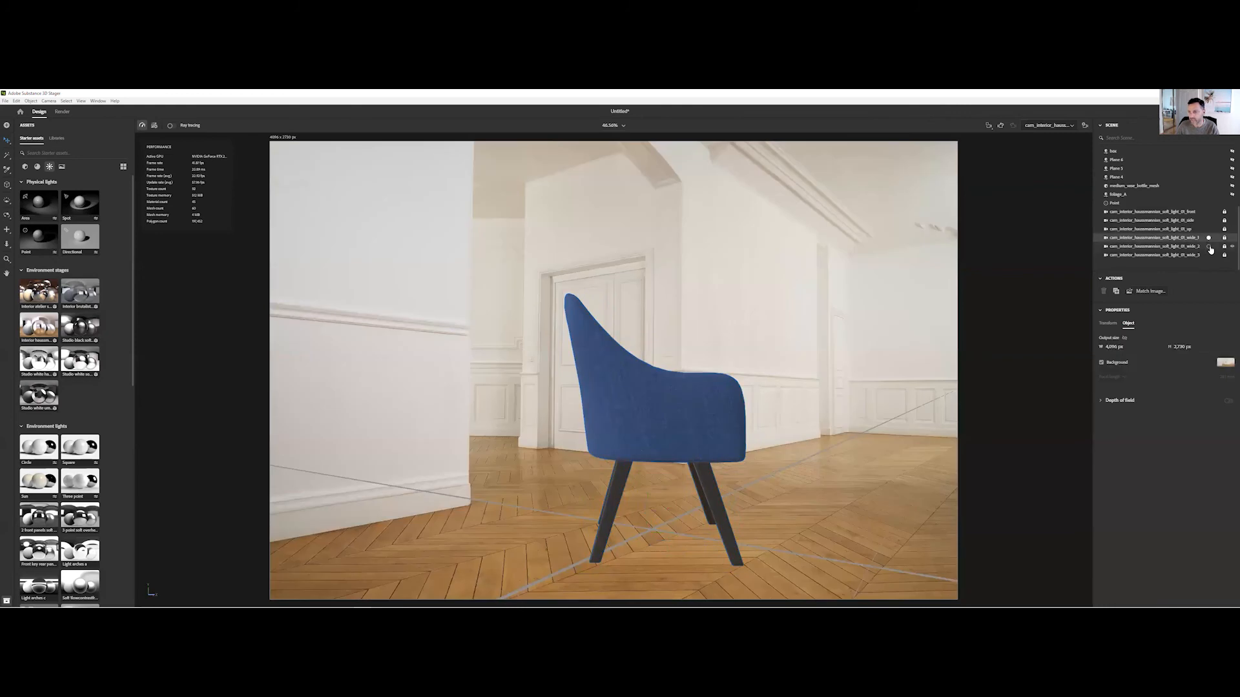
{"action": "left_click", "coordinate": [1208, 247]}
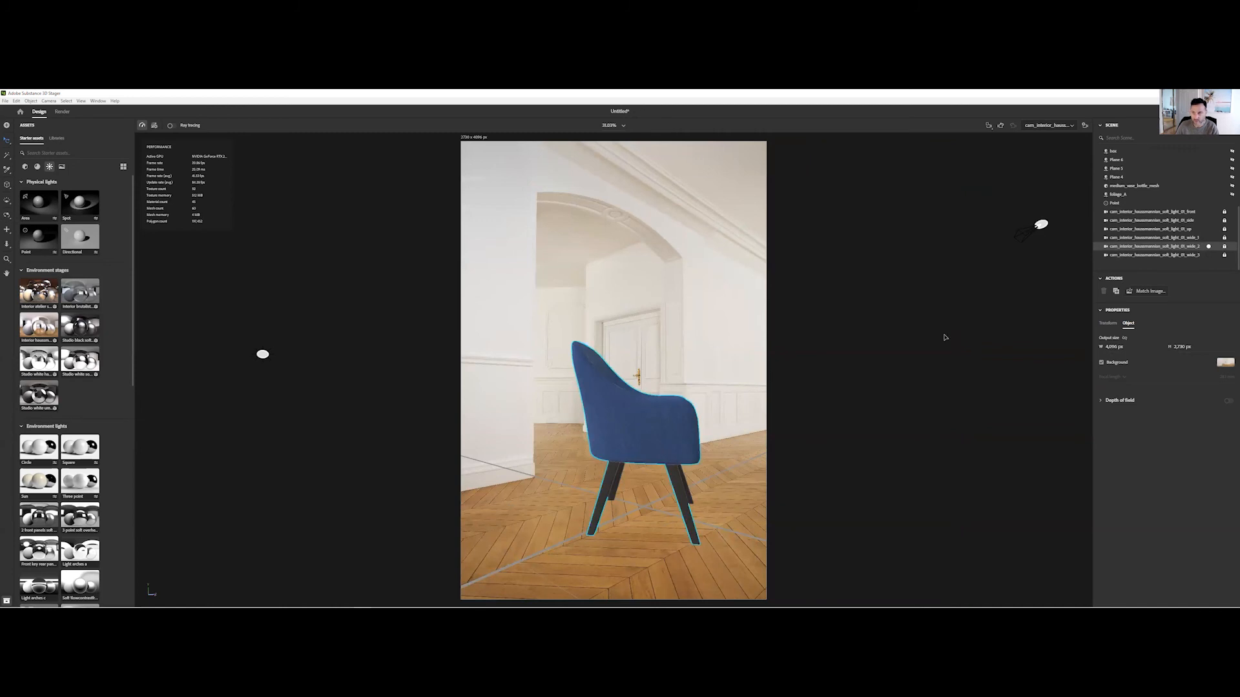
{"action": "scroll", "coordinate": [1126, 233], "scroll_direction": "up", "scroll_amount": 4}
{"action": "left_click", "coordinate": [1132, 213]}
{"action": "left_click_drag", "start_coordinate": [603, 525], "coordinate": [623, 533]}
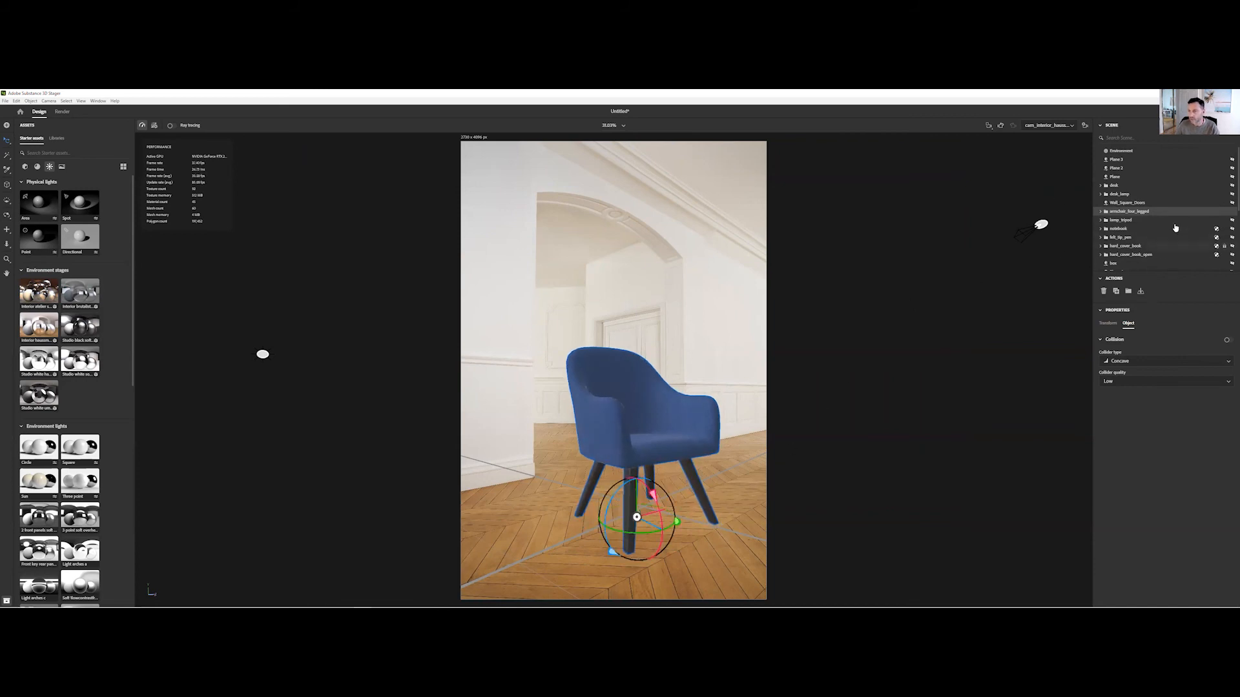
{"action": "left_click", "coordinate": [1164, 246]}
{"action": "scroll", "coordinate": [1169, 252], "scroll_direction": "down", "scroll_amount": 5}
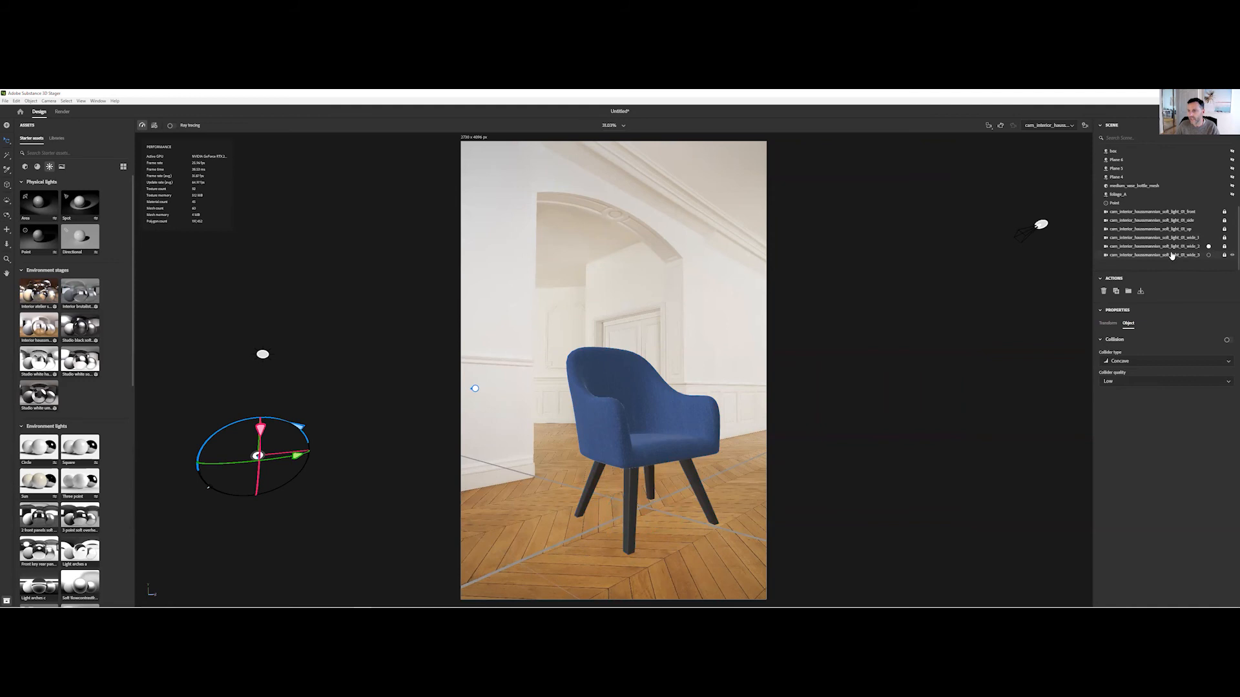
{"action": "left_click", "coordinate": [1172, 255]}
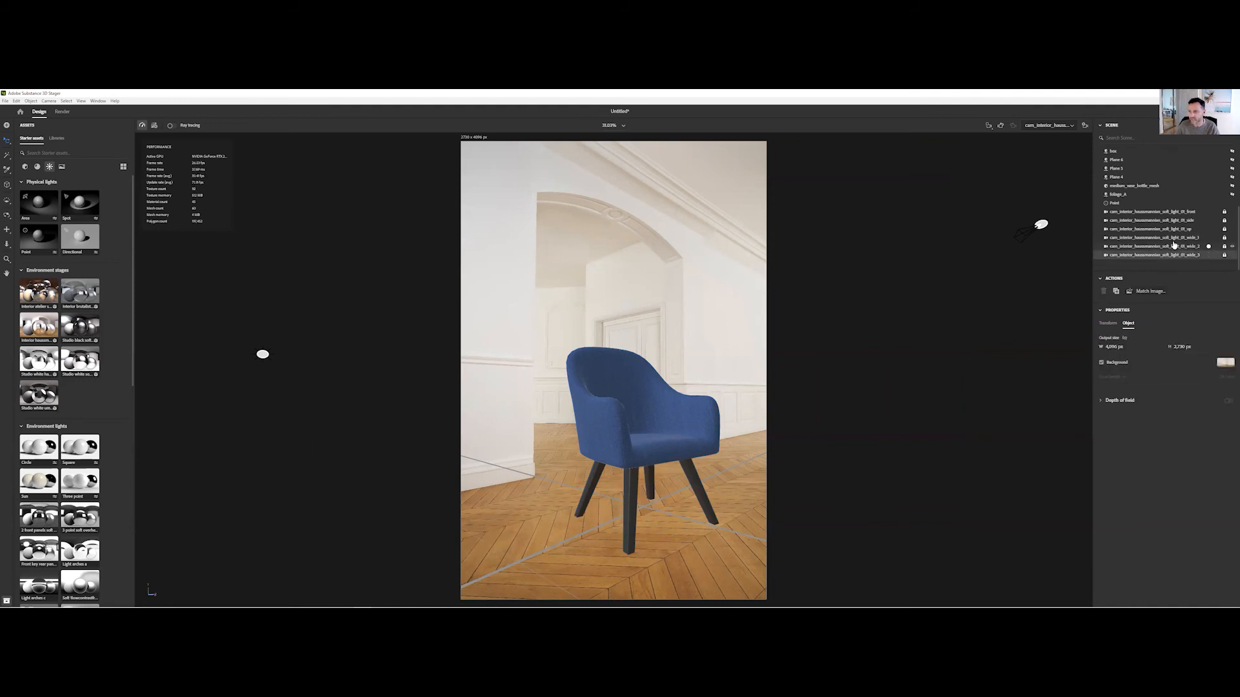
{"action": "scroll", "coordinate": [1160, 227], "scroll_direction": "up", "scroll_amount": 5}
- Adjust the environment light's intensity slightly and expand its Key Light settings
{"action": "left_click", "coordinate": [1123, 151]}
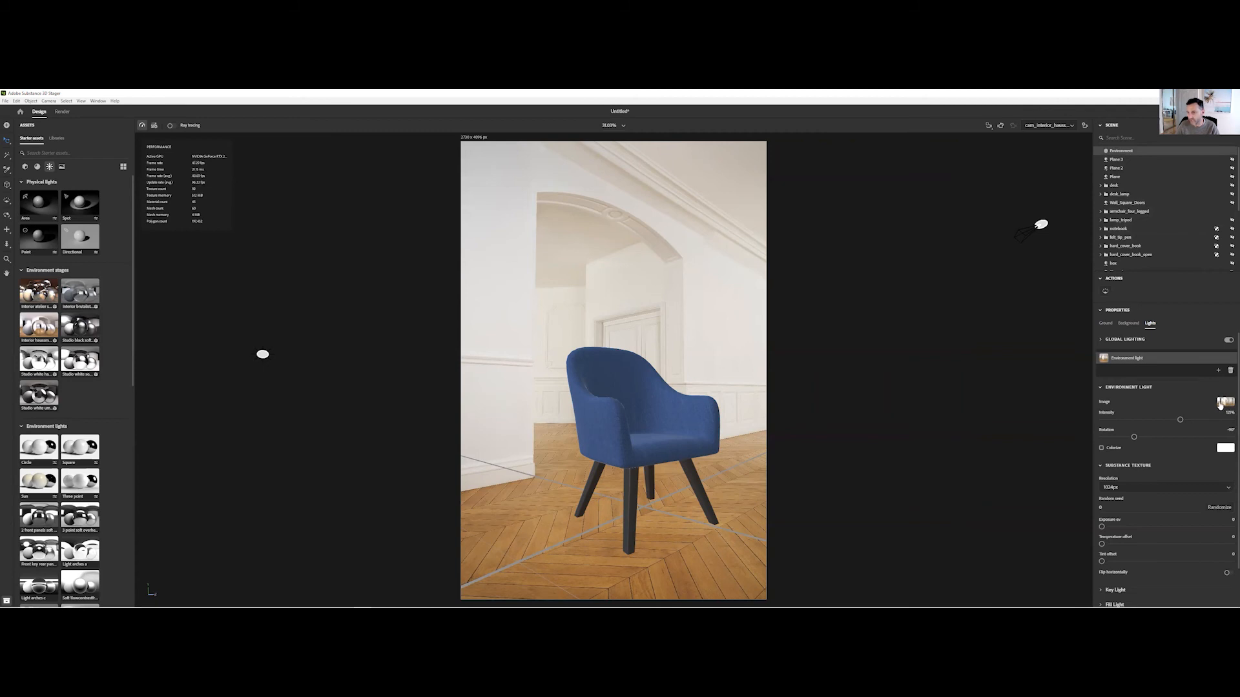
{"action": "mouse_move", "coordinate": [1189, 422]}
{"action": "left_mouse_down"}
{"action": "mouse_move", "coordinate": [1227, 427]}
{"action": "mouse_move", "coordinate": [1172, 421]}
{"action": "mouse_move", "coordinate": [1185, 424]}
{"action": "left_mouse_up"}
{"action": "scroll", "coordinate": [1139, 478], "scroll_direction": "down", "scroll_amount": 1}
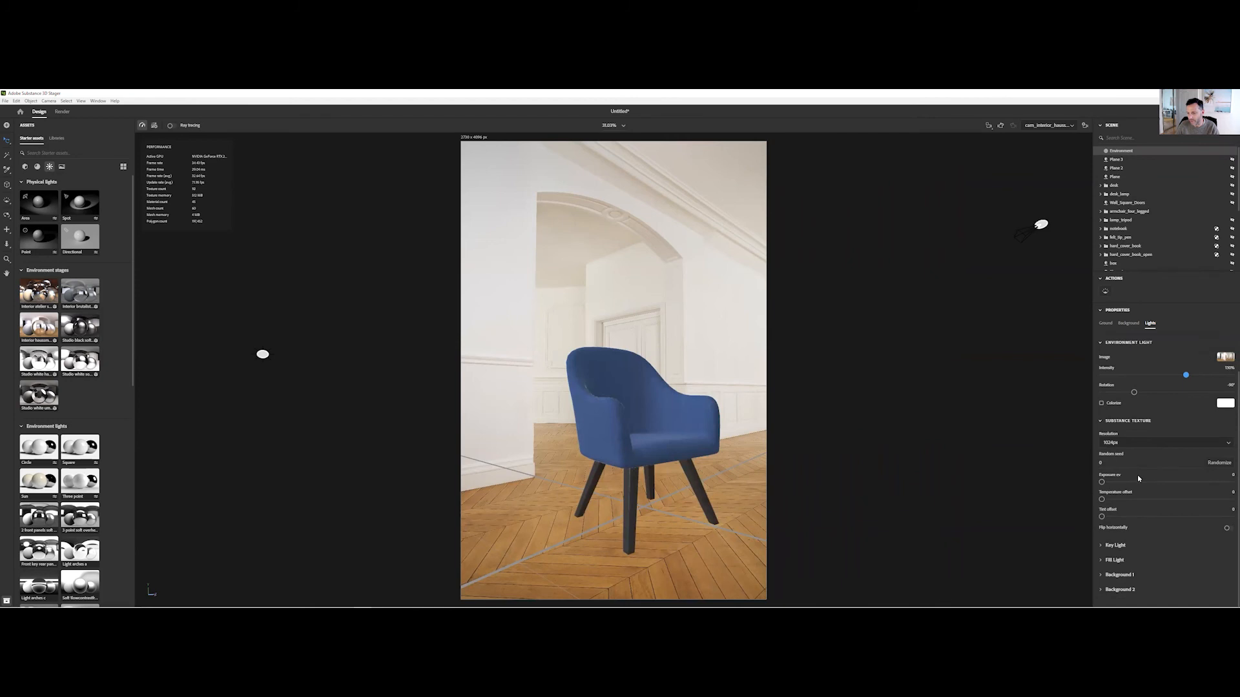
{"action": "left_click", "coordinate": [1112, 545]}
{"action": "scroll", "coordinate": [1154, 473], "scroll_direction": "down", "scroll_amount": 2}
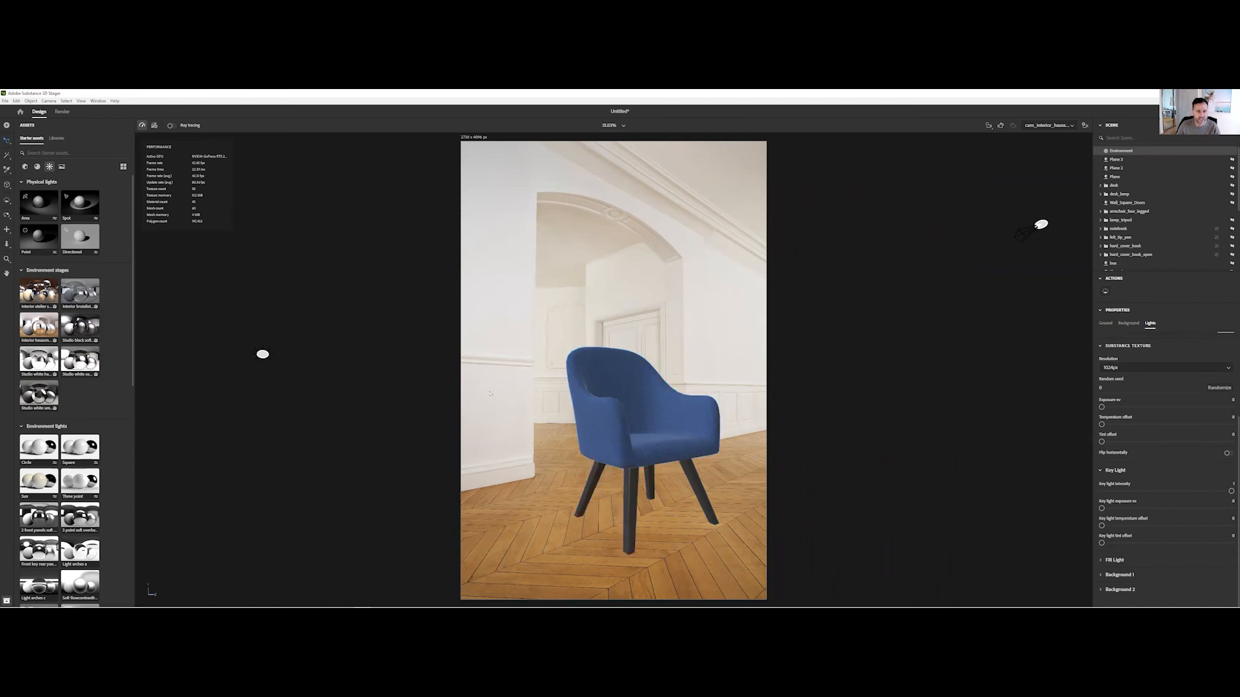
- Try to narrow the second wide camera's output frame by its side edge
{"action": "left_click", "coordinate": [473, 138]}
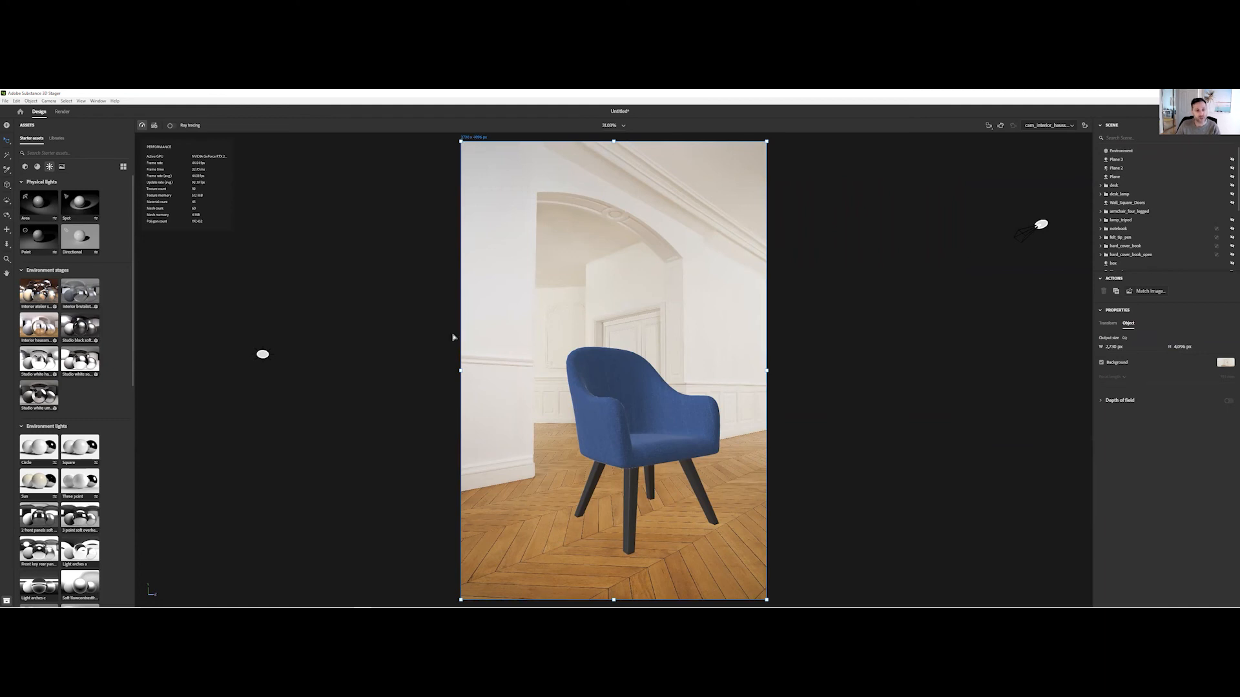
{"action": "left_click_drag", "start_coordinate": [460, 370], "coordinate": [510, 357]}
{"action": "left_click", "coordinate": [765, 227]}
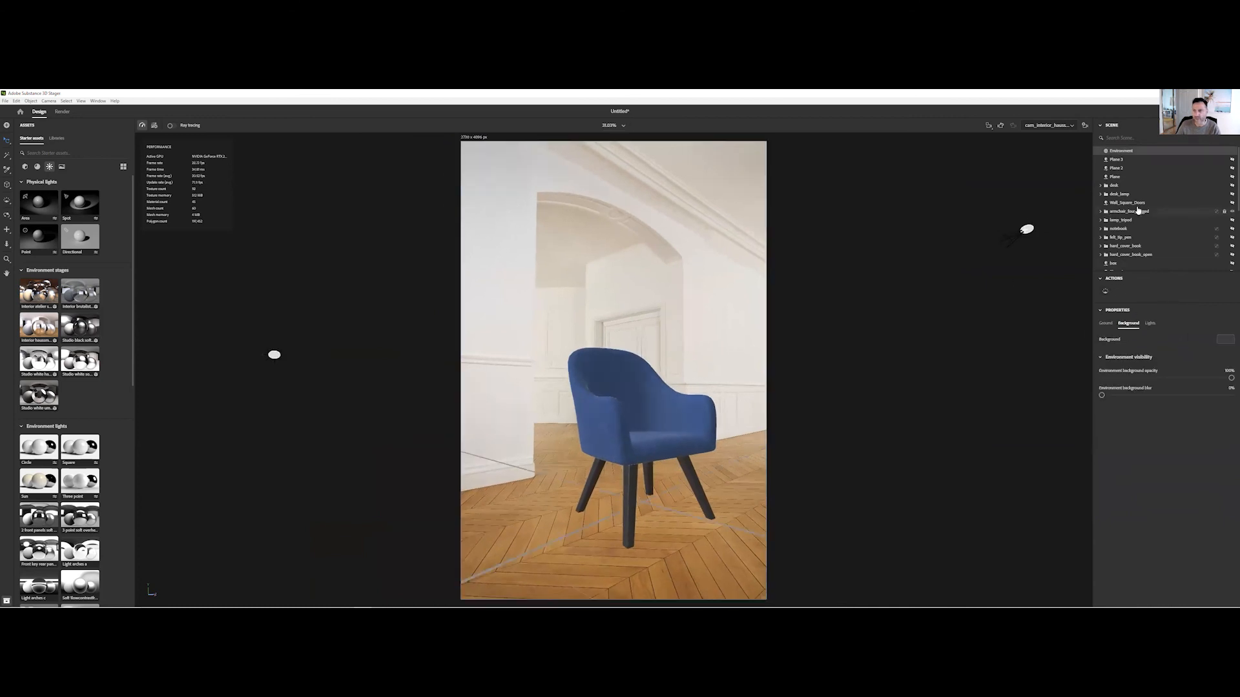
{"action": "scroll", "coordinate": [1130, 241], "scroll_direction": "down", "scroll_amount": 3}
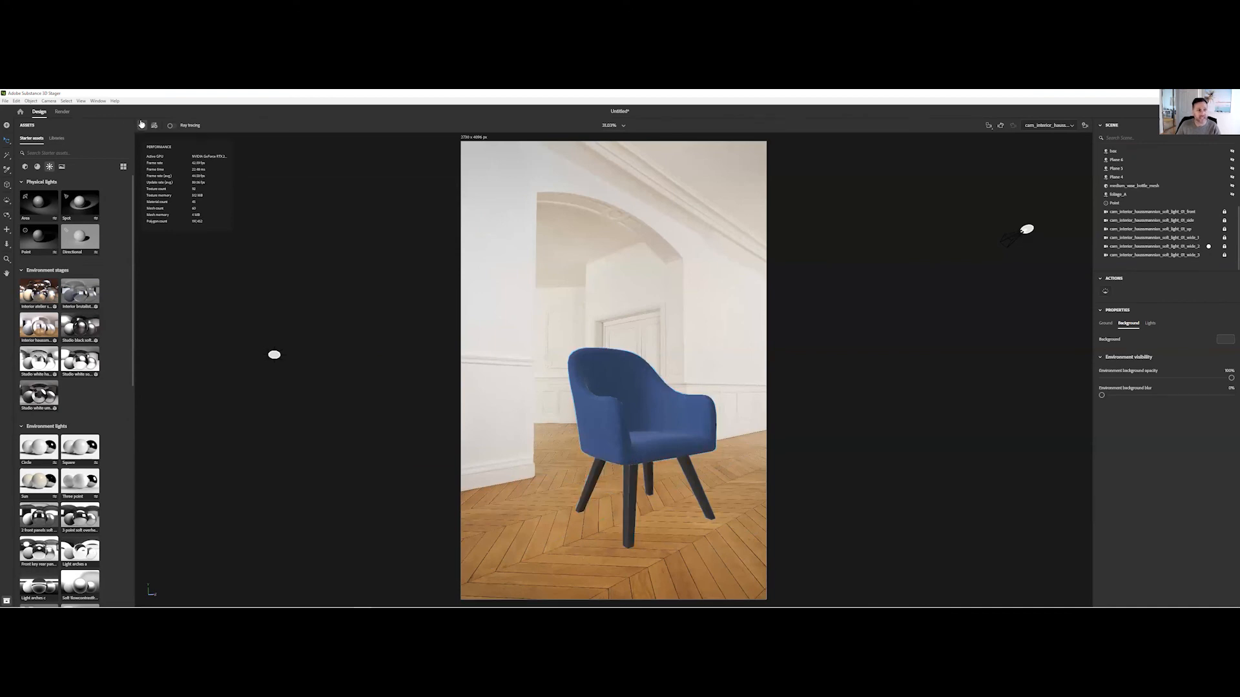
- Review the render setup's camera selection and PSD export format, leaving only the second wide camera selected, and return to the design workspace
{"action": "left_click", "coordinate": [62, 113]}
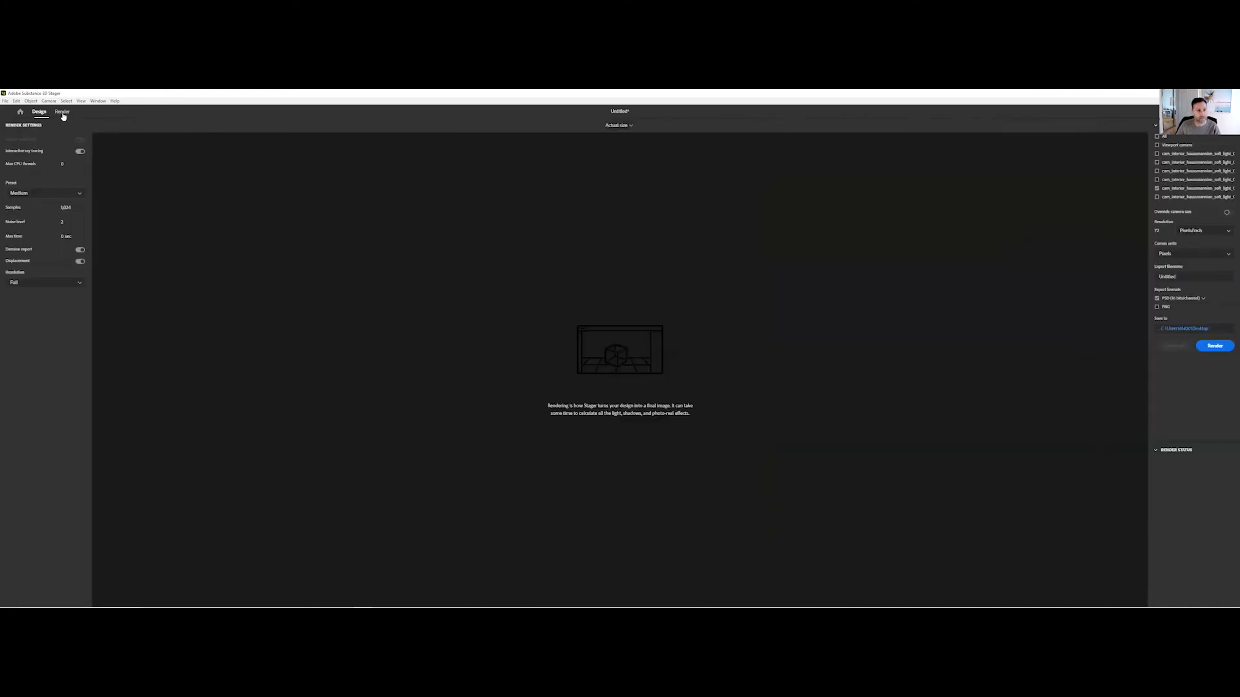
{"action": "left_click", "coordinate": [1156, 153]}
{"action": "left_click", "coordinate": [1156, 162]}
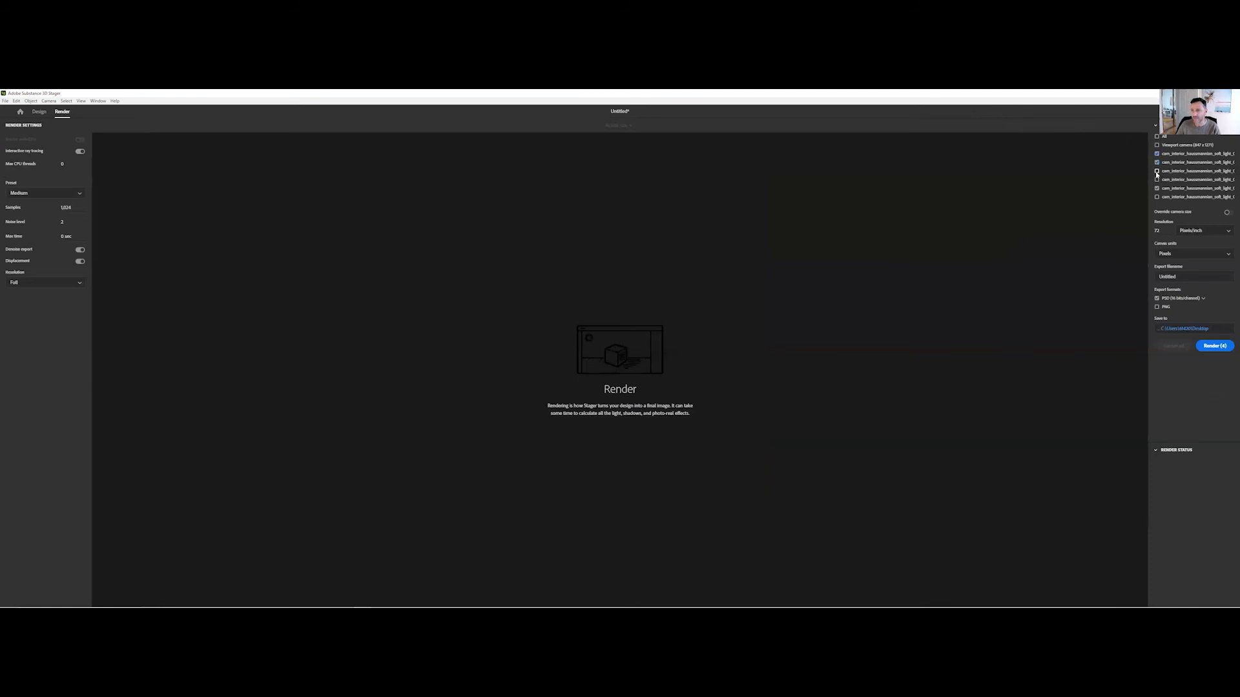
{"action": "left_click", "coordinate": [1156, 180]}
{"action": "left_click", "coordinate": [1157, 171]}
{"action": "left_click", "coordinate": [1157, 162]}
{"action": "left_click", "coordinate": [1156, 154]}
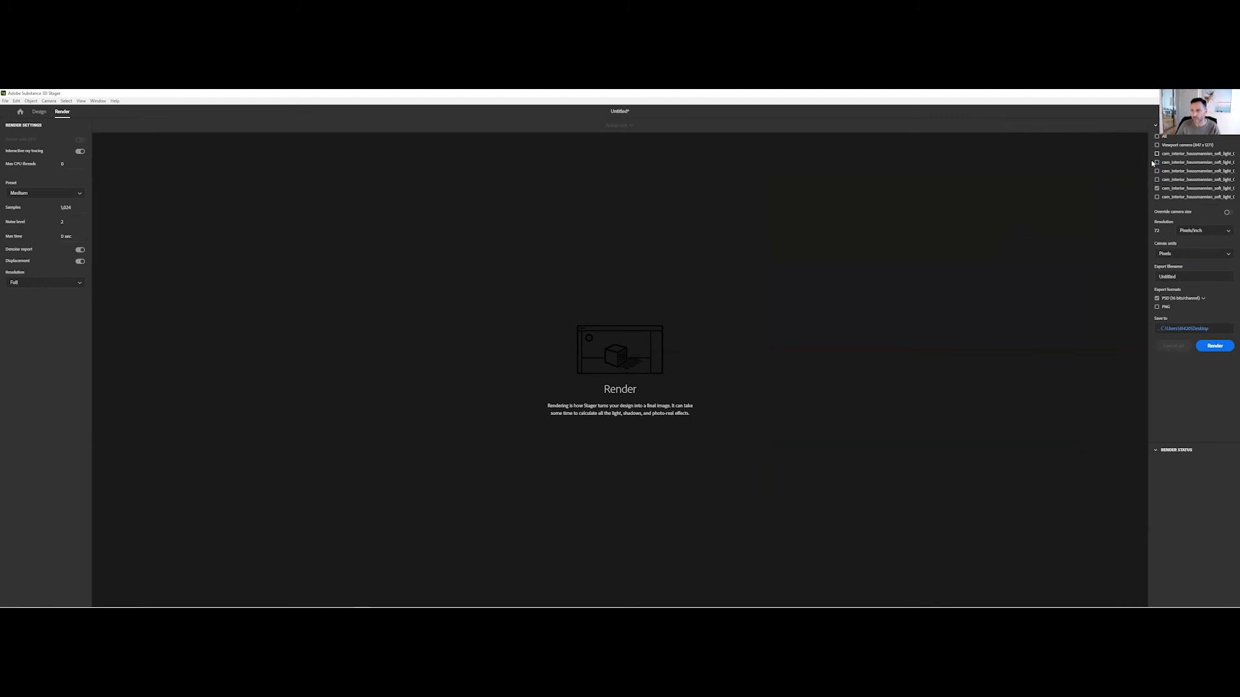
{"action": "left_click", "coordinate": [1157, 299]}
{"action": "left_click", "coordinate": [38, 112]}
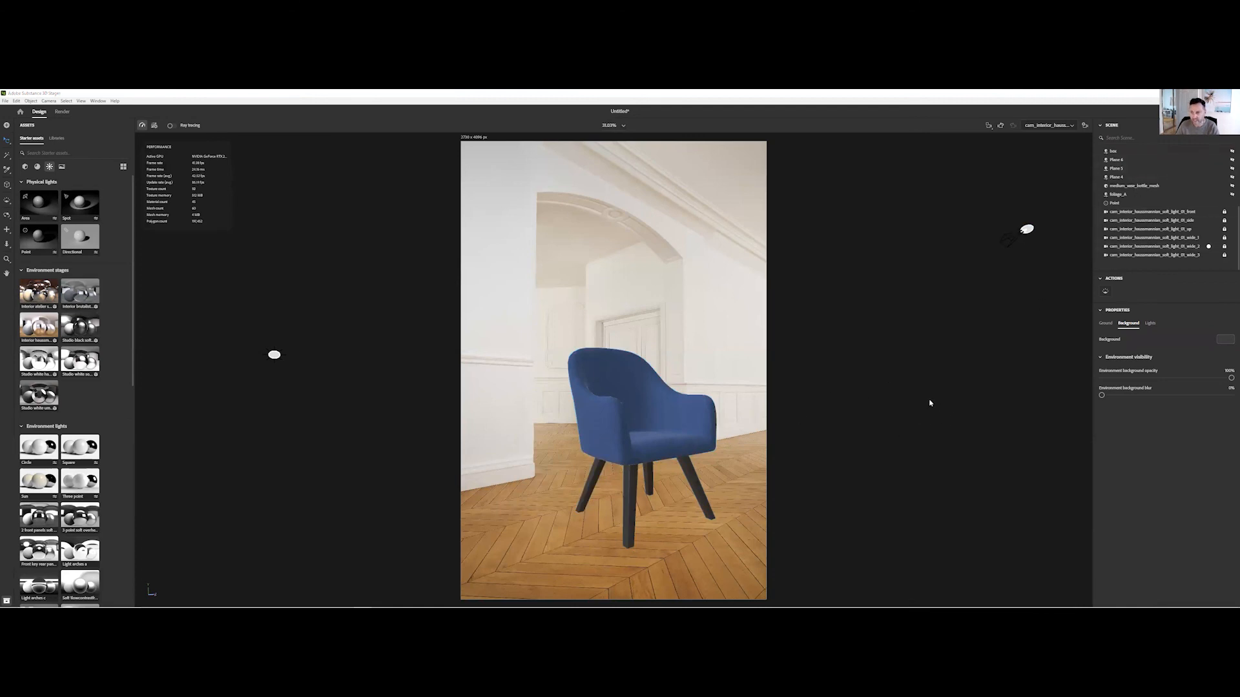
- Switch to the file explorer and place its window beside the armchair view
{"action": "key", "text": "alt+Tab"}
{"action": "left_click", "coordinate": [520, 356]}
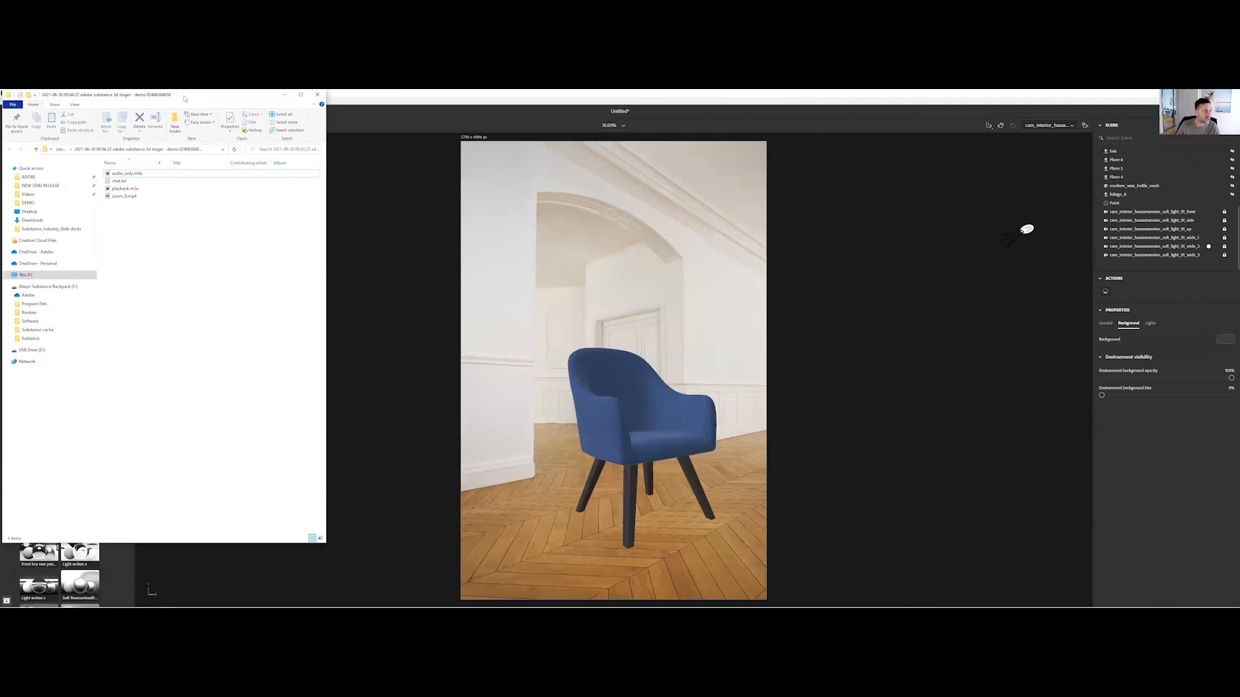
{"action": "left_click_drag", "start_coordinate": [190, 102], "coordinate": [958, 166]}
{"action": "key", "text": "alt+Tab"}
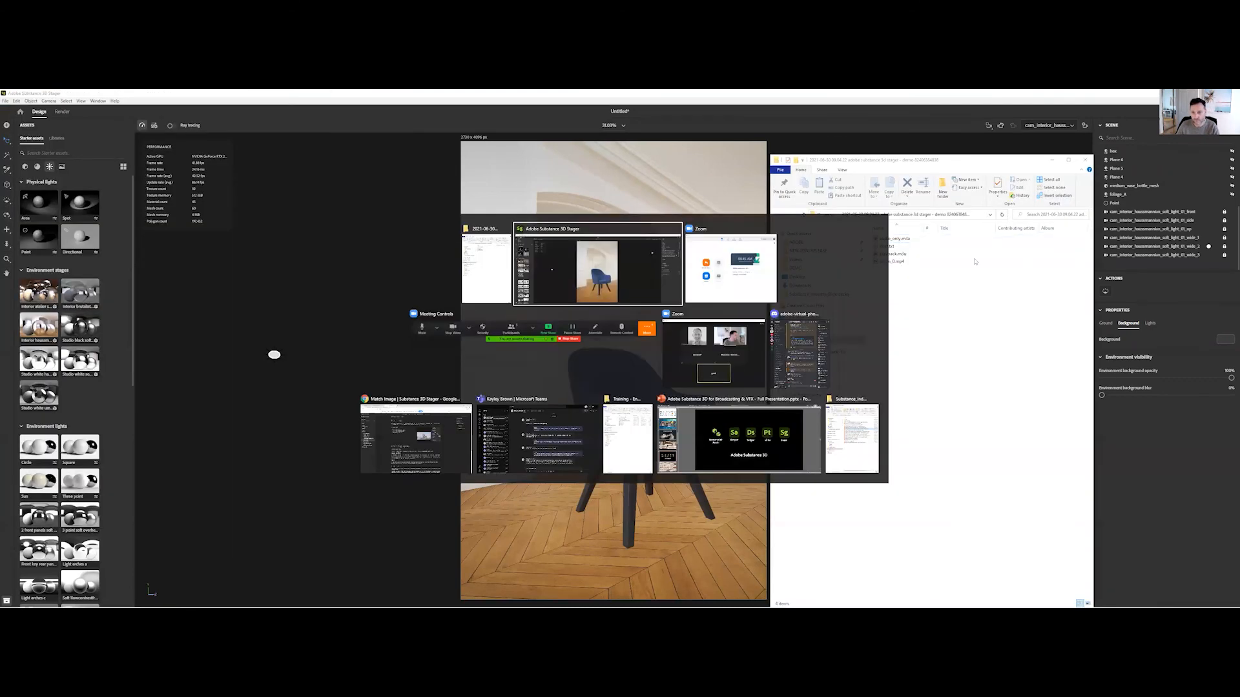
{"action": "left_click", "coordinate": [857, 449]}
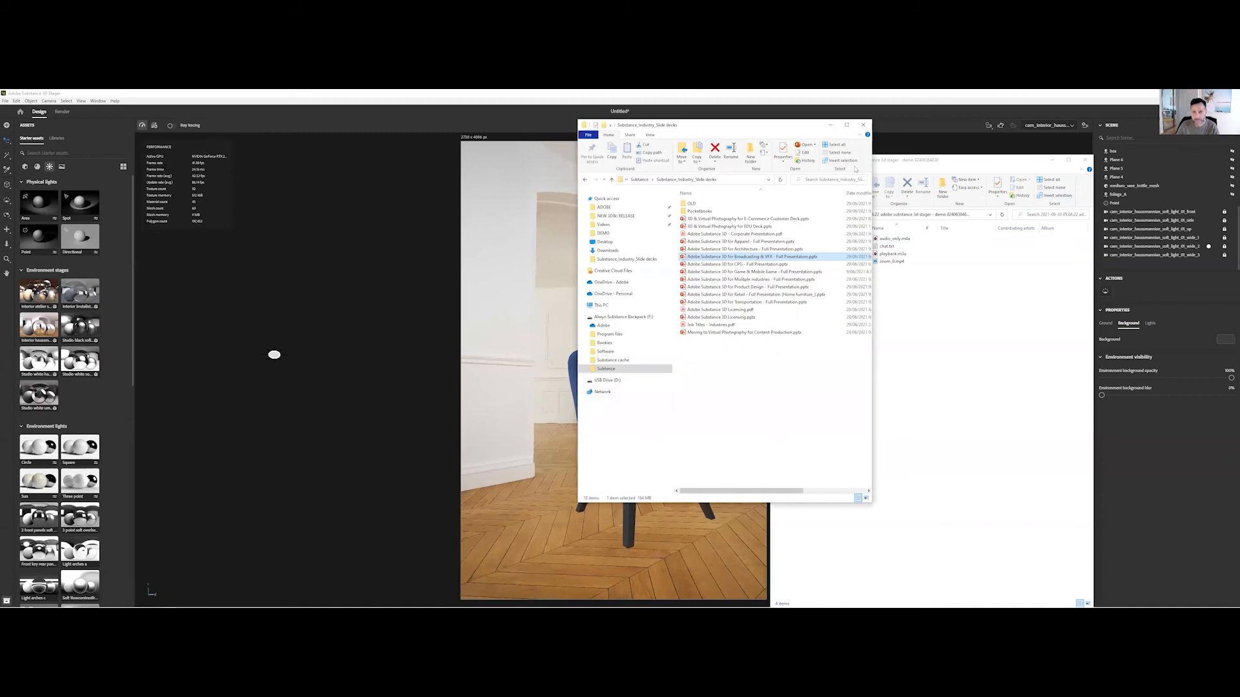
{"action": "left_click", "coordinate": [830, 125]}
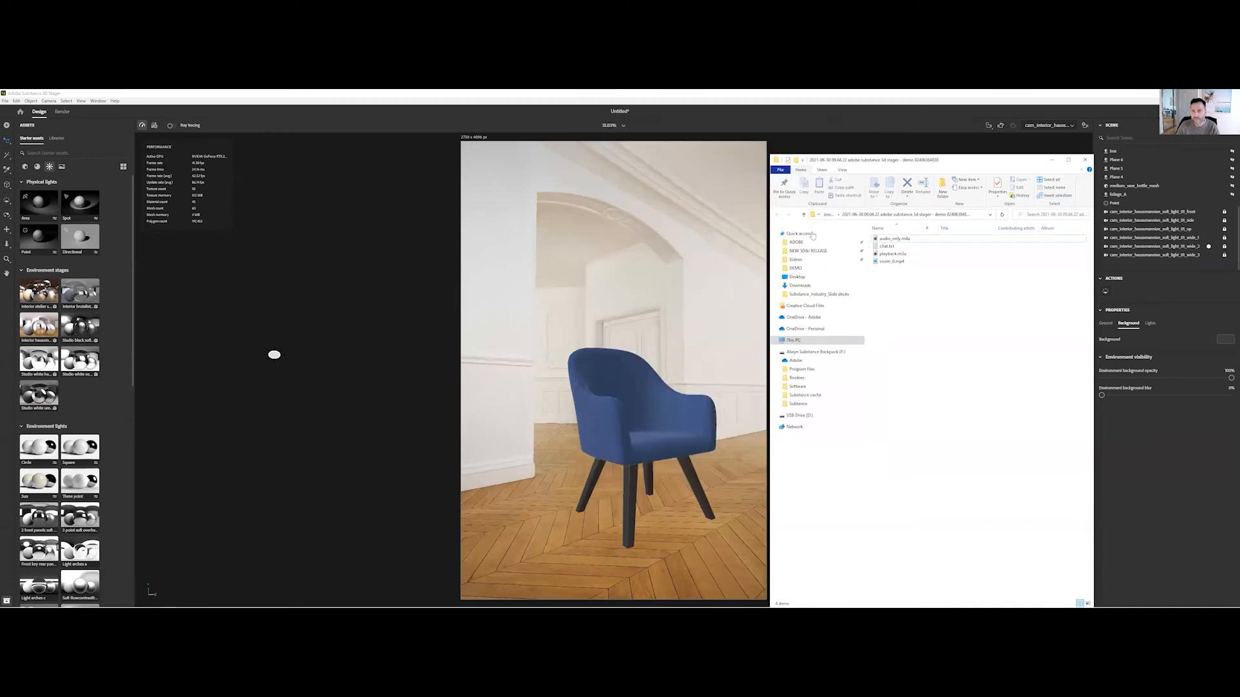
- Browse to the new release folder and open its Training - Enablement subfolder
{"action": "left_click", "coordinate": [797, 269]}
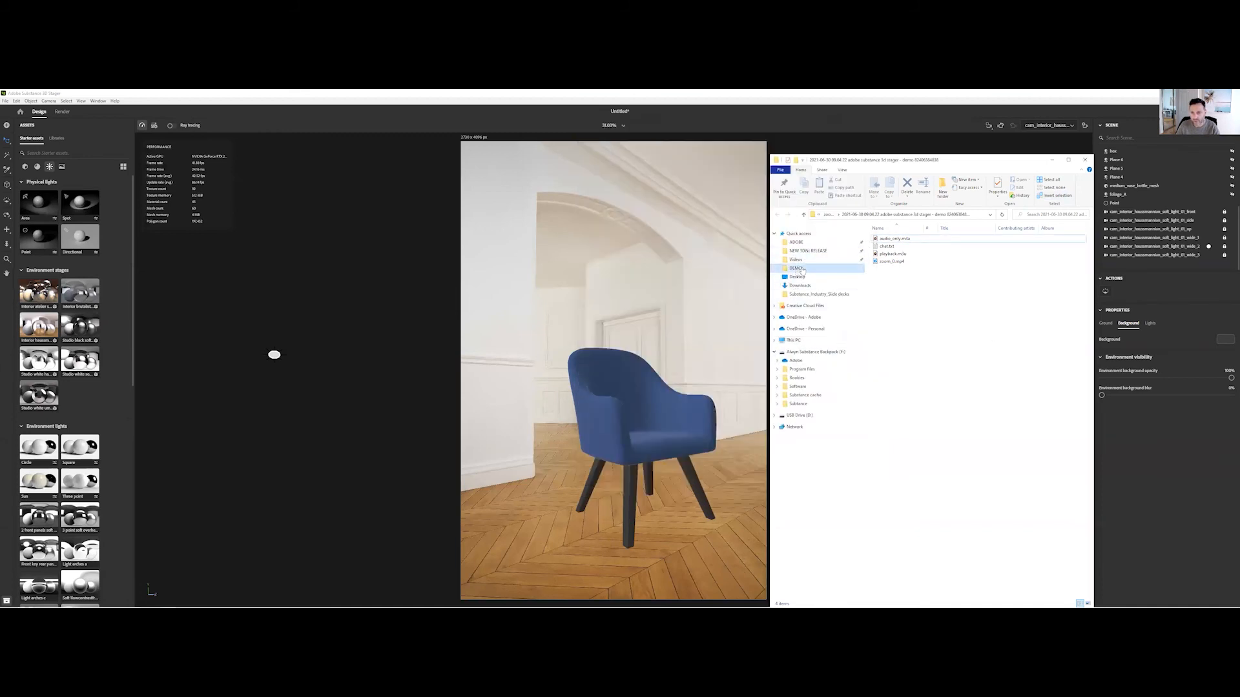
{"action": "left_click", "coordinate": [815, 253]}
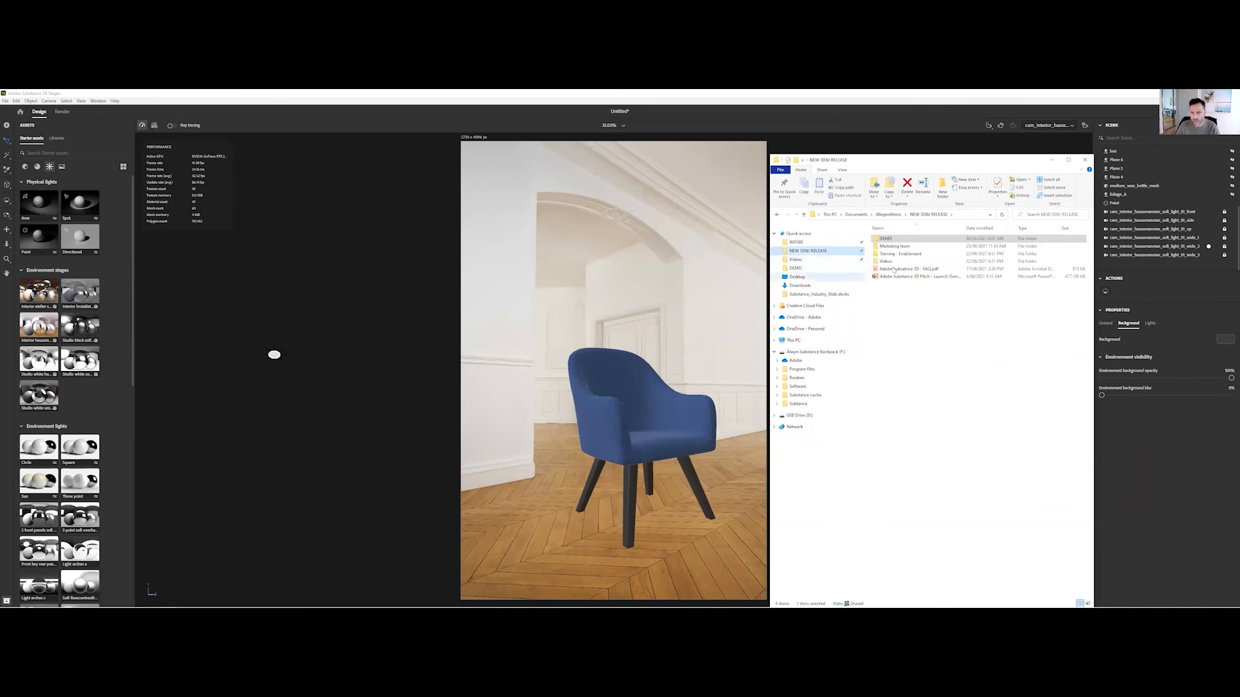
{"action": "double_click", "coordinate": [896, 256]}
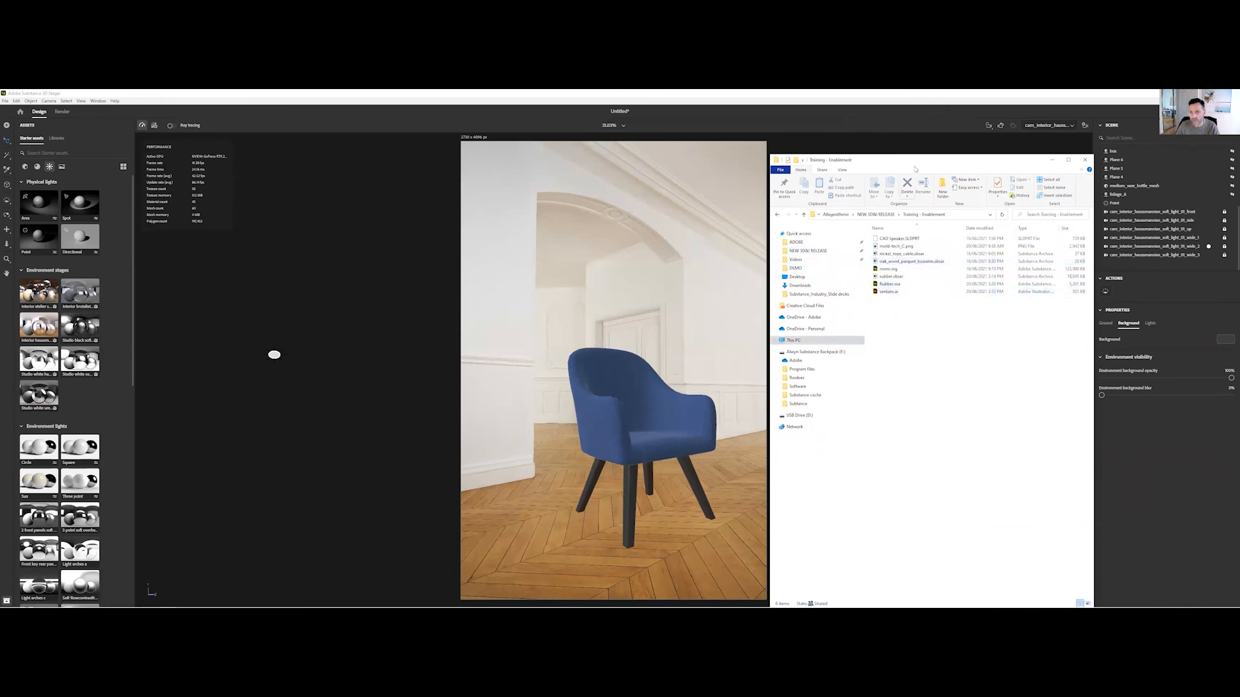
- Place the SENTARO Illustrator file from the training folder onto the armchair's seat as a graphic
{"action": "left_click_drag", "start_coordinate": [933, 163], "coordinate": [1048, 139]}
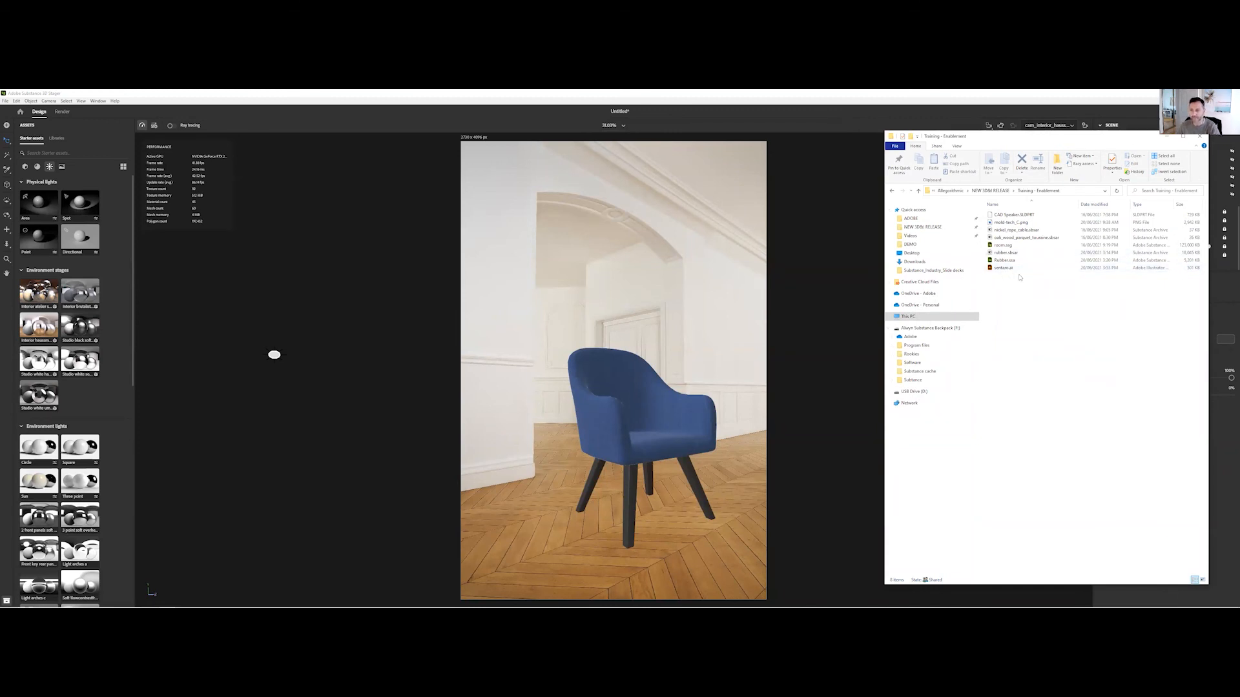
{"action": "mouse_move", "coordinate": [1002, 267]}
{"action": "left_mouse_down"}
{"action": "mouse_move", "coordinate": [656, 375]}
{"action": "mouse_move", "coordinate": [571, 441]}
{"action": "mouse_move", "coordinate": [608, 439]}
{"action": "mouse_move", "coordinate": [605, 428]}
{"action": "mouse_move", "coordinate": [623, 438]}
{"action": "mouse_move", "coordinate": [1001, 294]}
{"action": "mouse_move", "coordinate": [1016, 276]}
{"action": "left_mouse_up"}
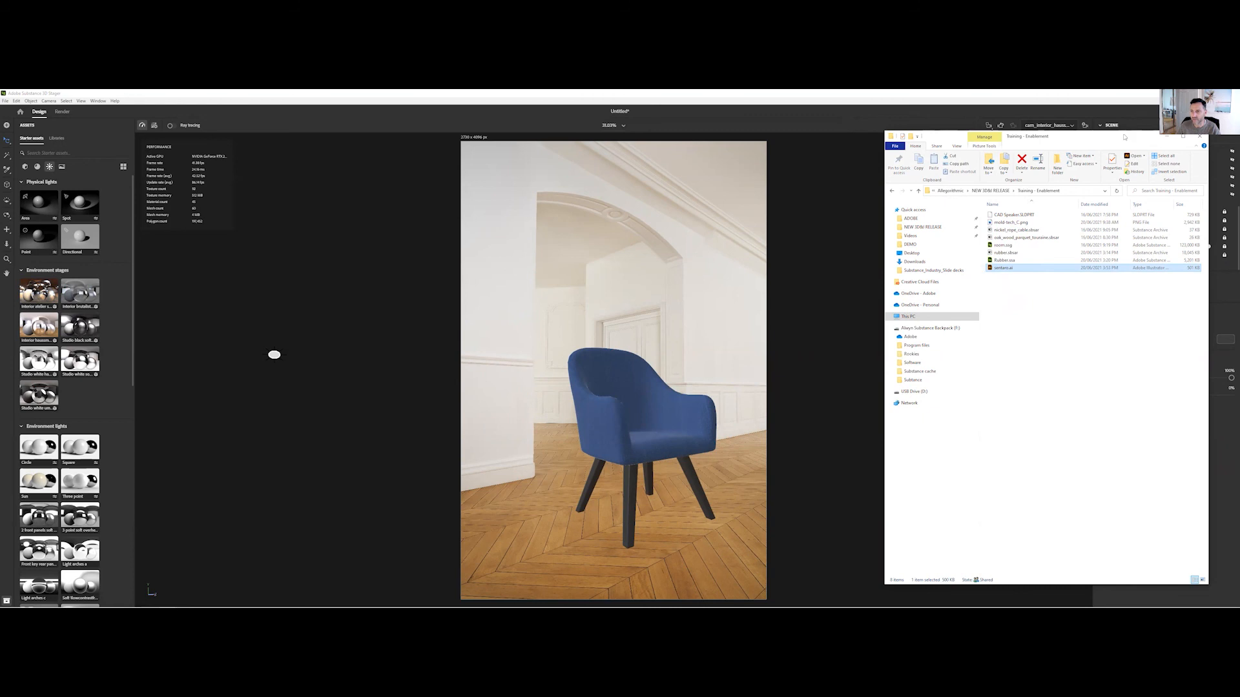
{"action": "left_click_drag", "start_coordinate": [955, 137], "coordinate": [850, 122]}
{"action": "left_click_drag", "start_coordinate": [902, 256], "coordinate": [612, 430]}
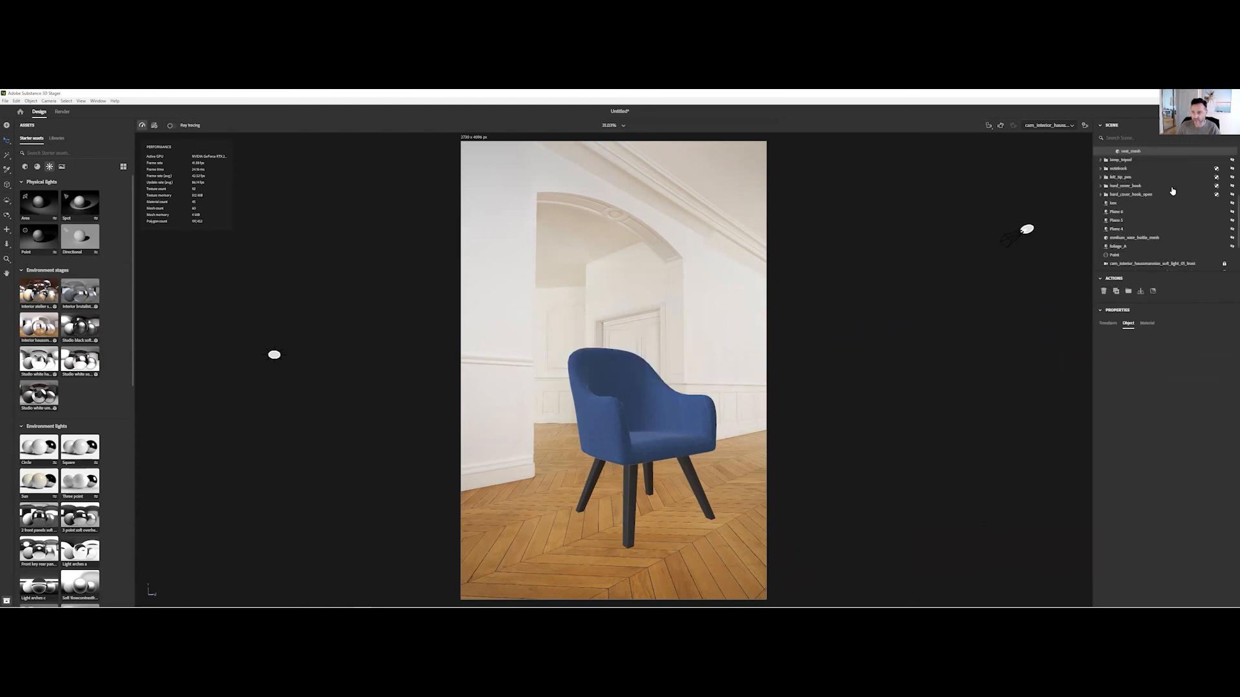
{"action": "scroll", "coordinate": [1149, 213], "scroll_direction": "up", "scroll_amount": 4}
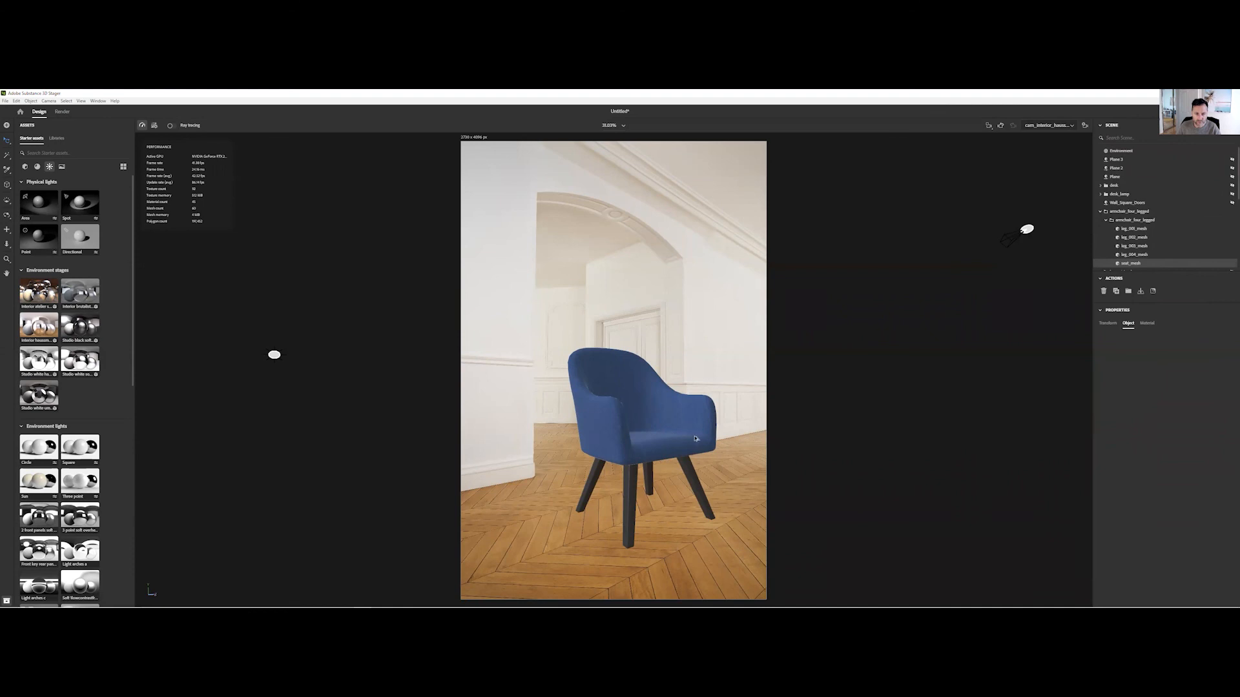
- Switch to the viewport camera, frame the seat and move the SENTARO graphic onto the outer side of the armrest
{"action": "left_click", "coordinate": [1039, 131]}
{"action": "left_click", "coordinate": [1042, 139]}
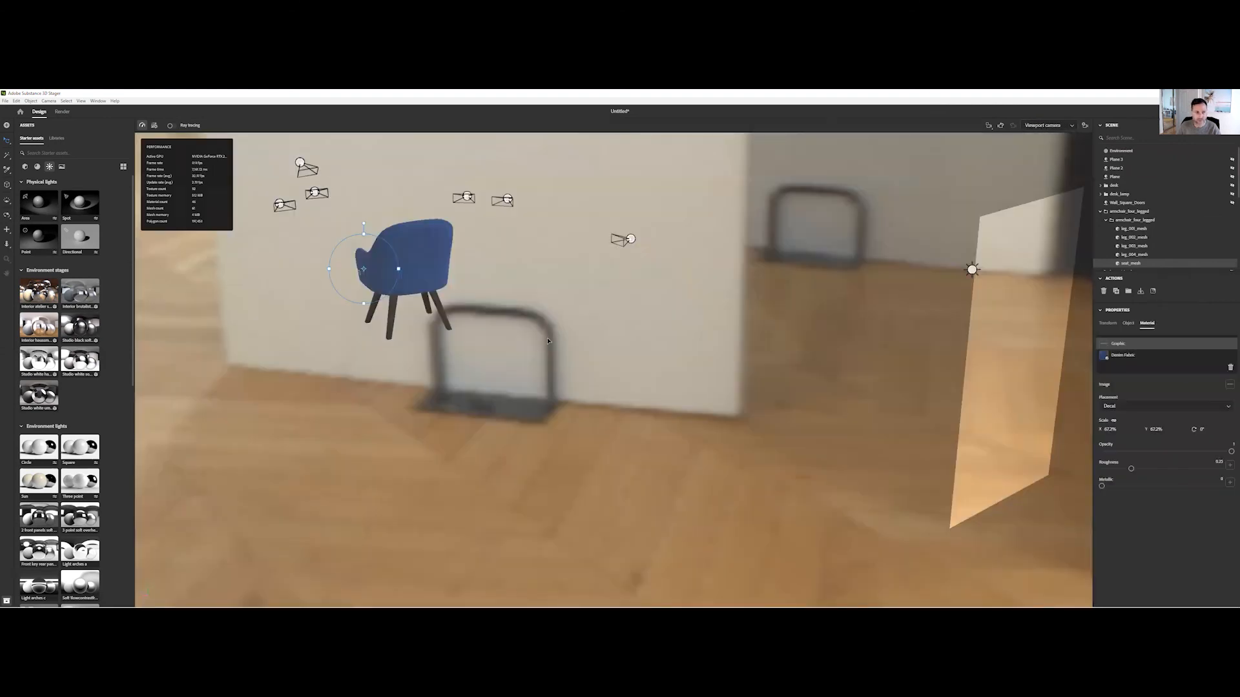
{"action": "key", "text": "f"}
{"action": "left_click_drag", "start_coordinate": [435, 436], "coordinate": [584, 414], "text": "alt"}
{"action": "left_click_drag", "start_coordinate": [434, 501], "coordinate": [460, 488], "text": "alt"}
{"action": "left_click_drag", "start_coordinate": [339, 528], "coordinate": [506, 503]}
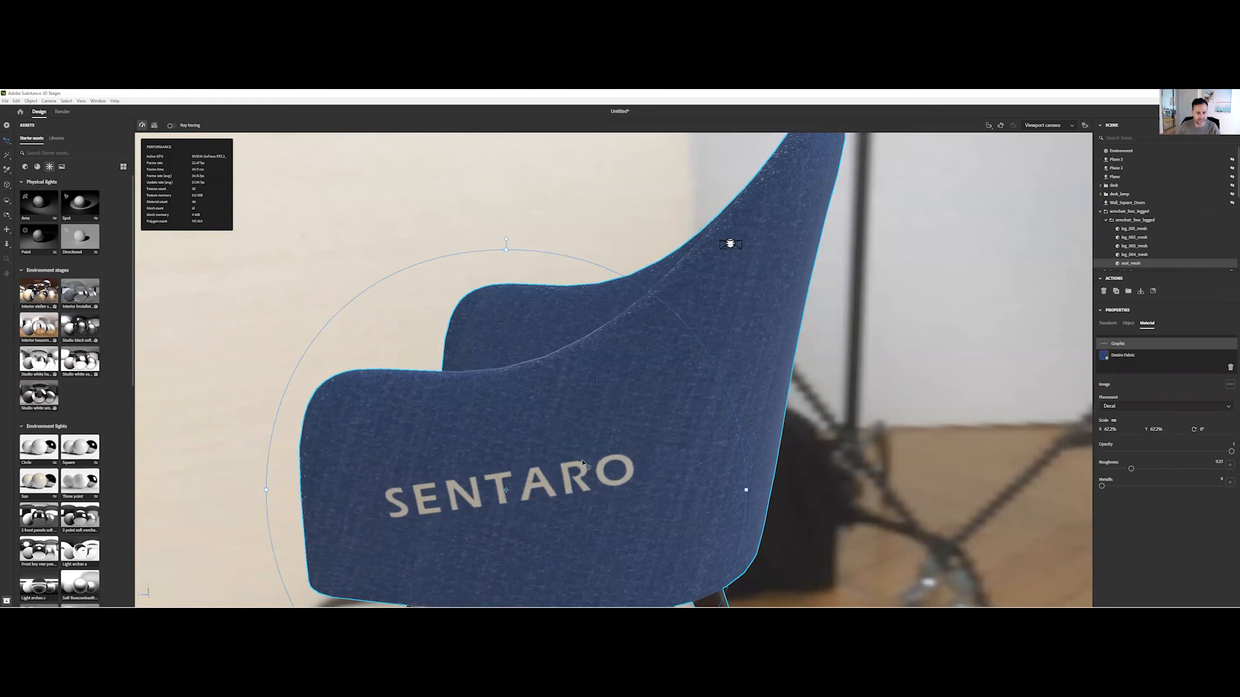
- Adjust the SENTARO decal's scale to about 67% and rotate it to about 10° so the lettering runs level
{"action": "scroll", "coordinate": [636, 519], "scroll_direction": "down", "scroll_amount": 5}
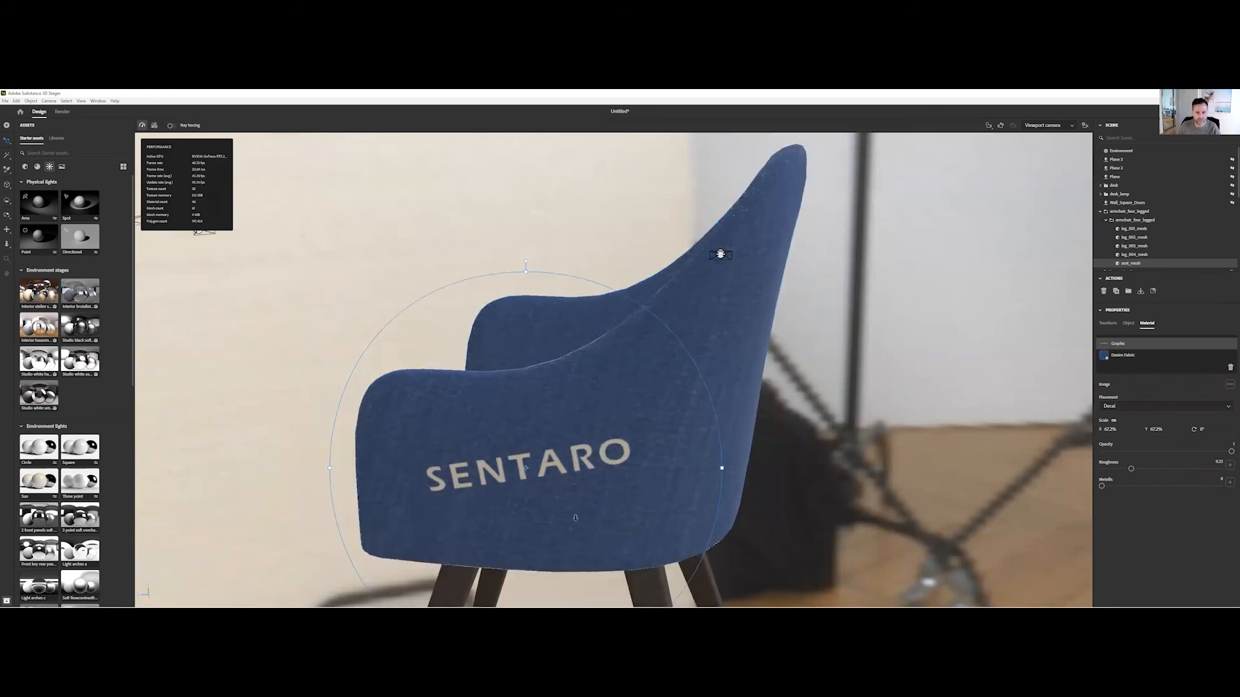
{"action": "left_click_drag", "start_coordinate": [689, 440], "coordinate": [689, 447]}
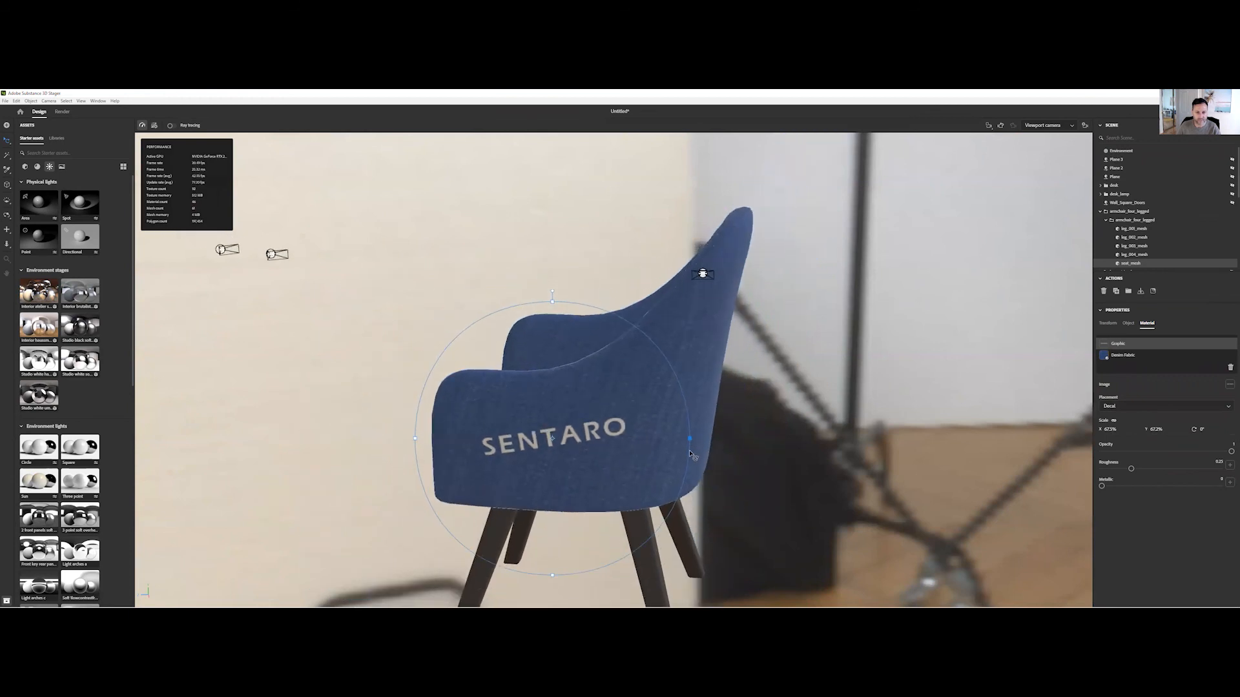
{"action": "left_click_drag", "start_coordinate": [552, 293], "coordinate": [578, 294]}
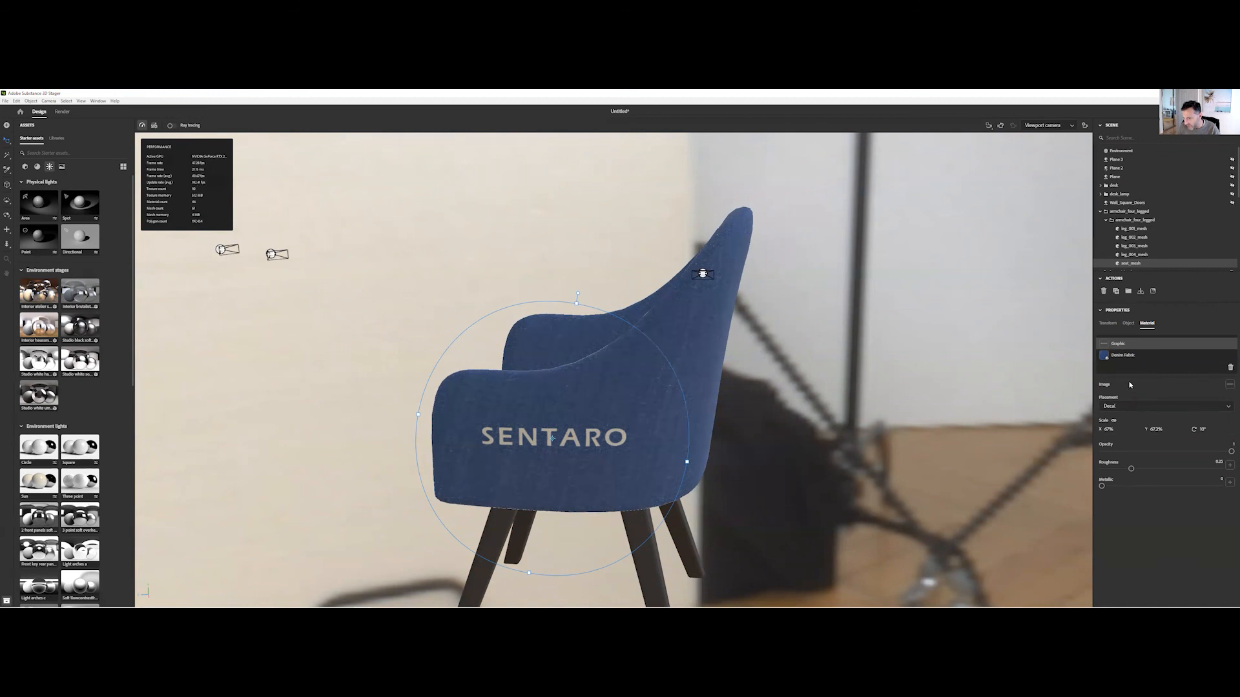
- Try the Fill placement for the SENTARO graphic and return it to Decal
{"action": "left_click", "coordinate": [1104, 344]}
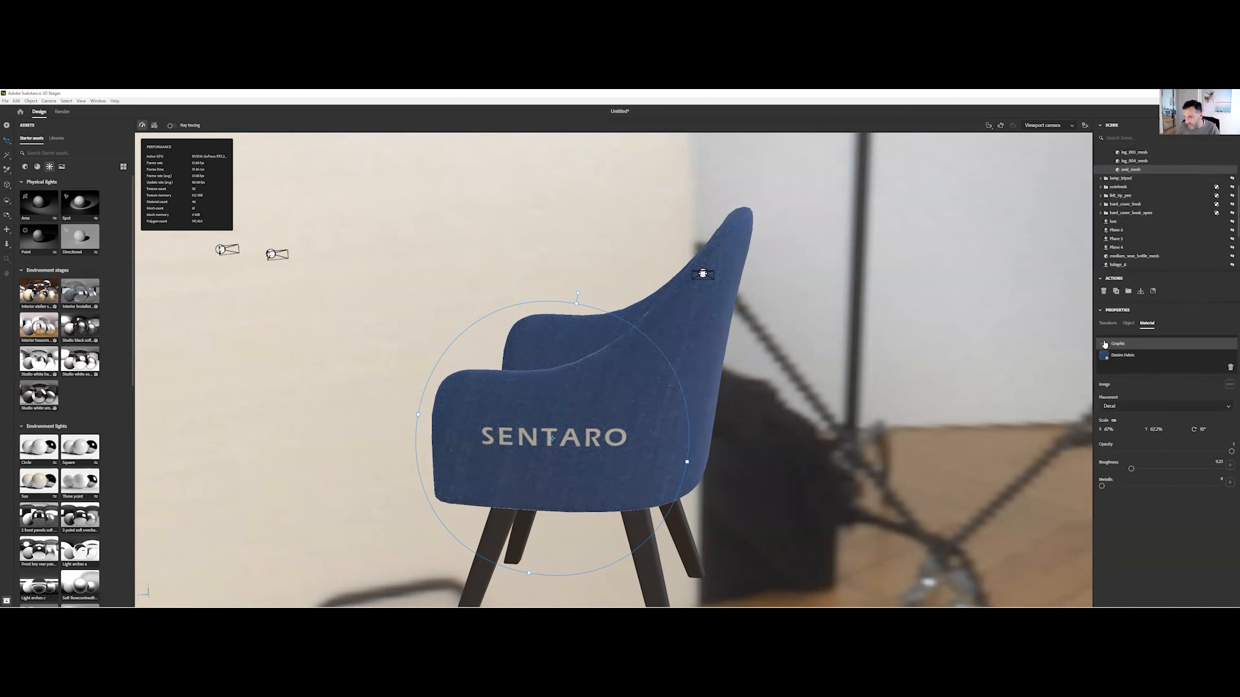
{"action": "left_click", "coordinate": [1230, 409]}
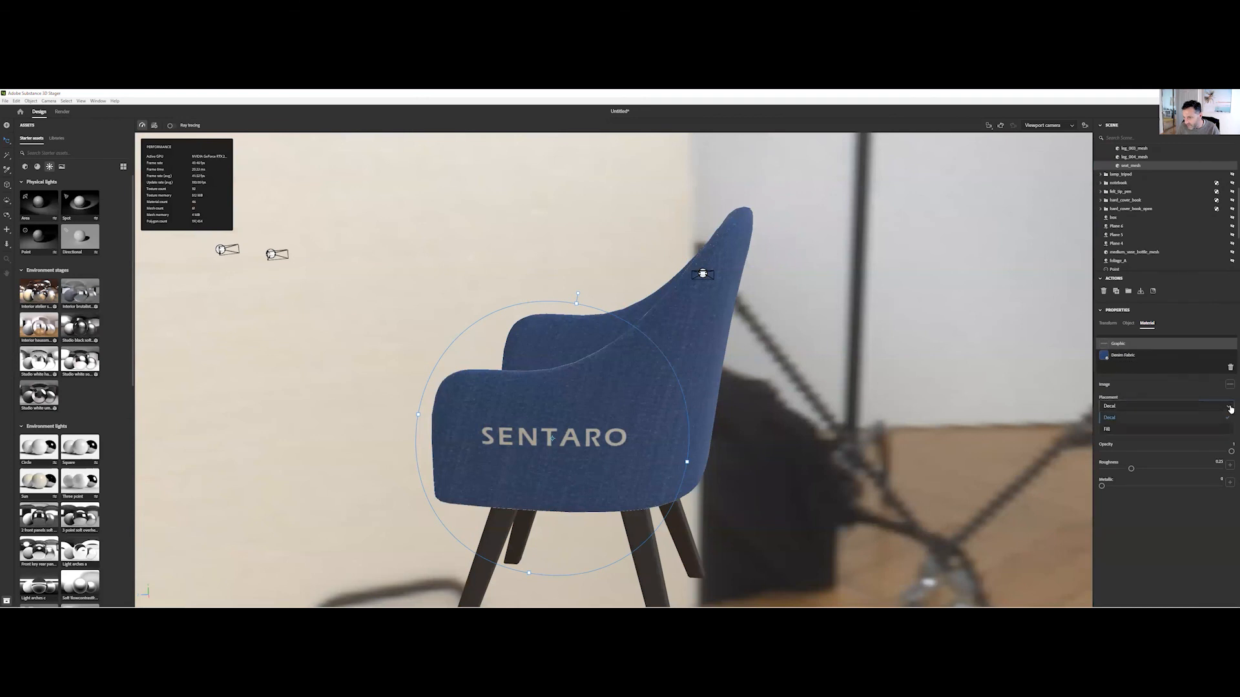
{"action": "left_click", "coordinate": [1106, 430]}
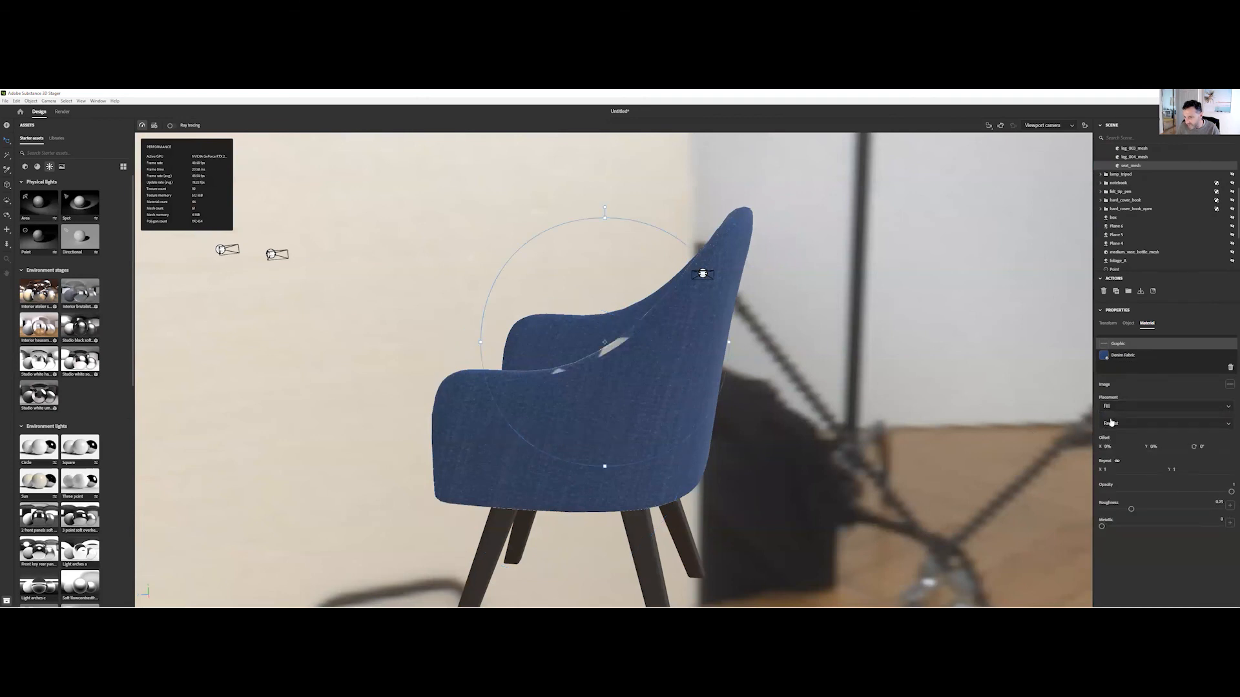
{"action": "left_click", "coordinate": [1112, 408]}
{"action": "left_click", "coordinate": [1112, 418]}
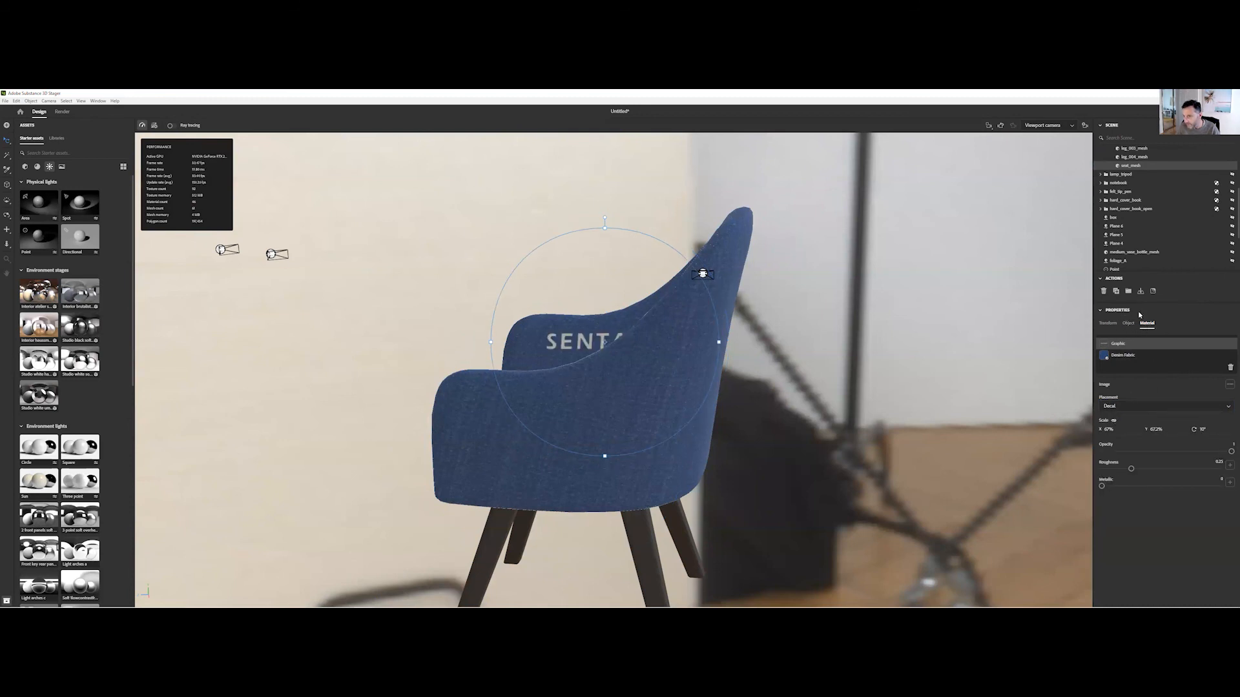
- Try Artboard 3 and Artboard 5 of the Illustrator file as the graphic's image
{"action": "left_click", "coordinate": [1105, 346]}
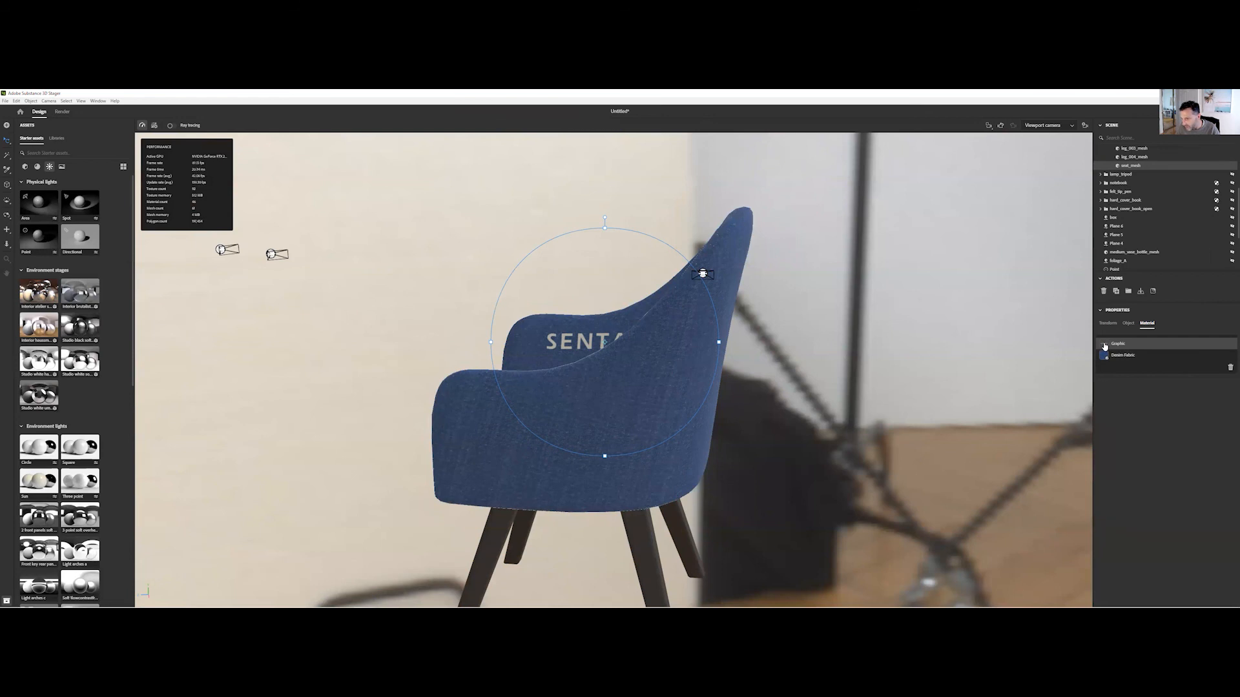
{"action": "left_click", "coordinate": [1230, 386]}
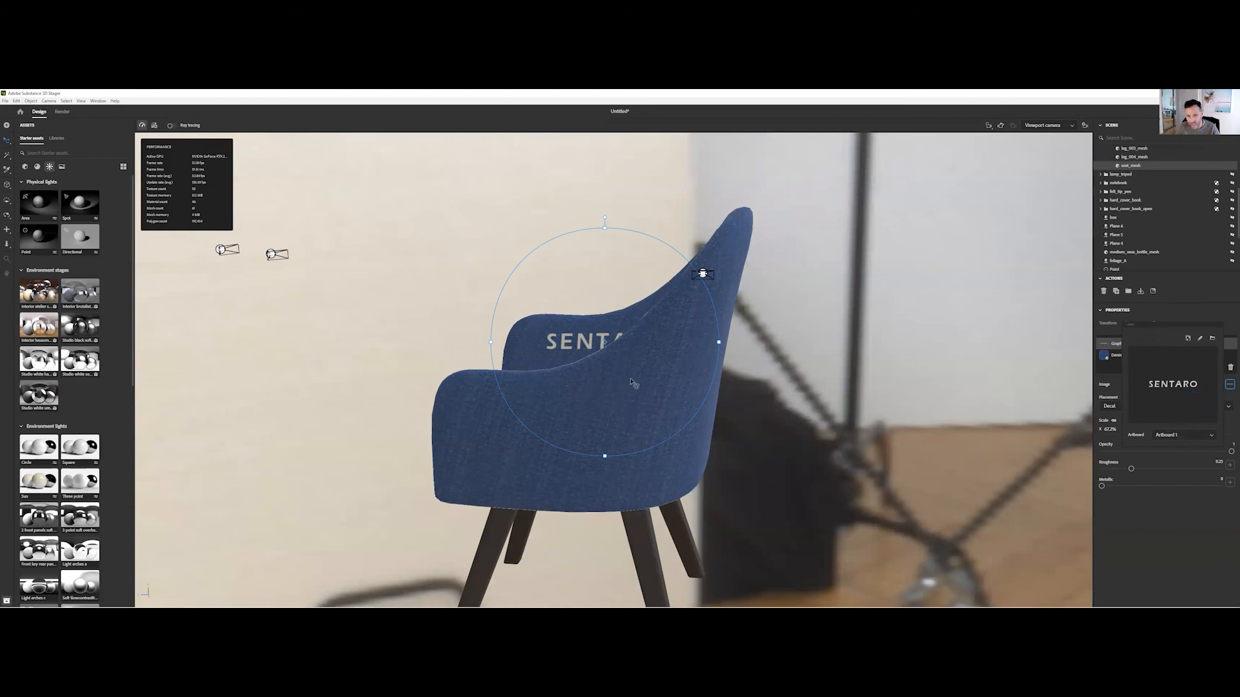
{"action": "left_click", "coordinate": [1173, 438]}
{"action": "left_click", "coordinate": [1167, 470]}
{"action": "left_click", "coordinate": [1173, 437]}
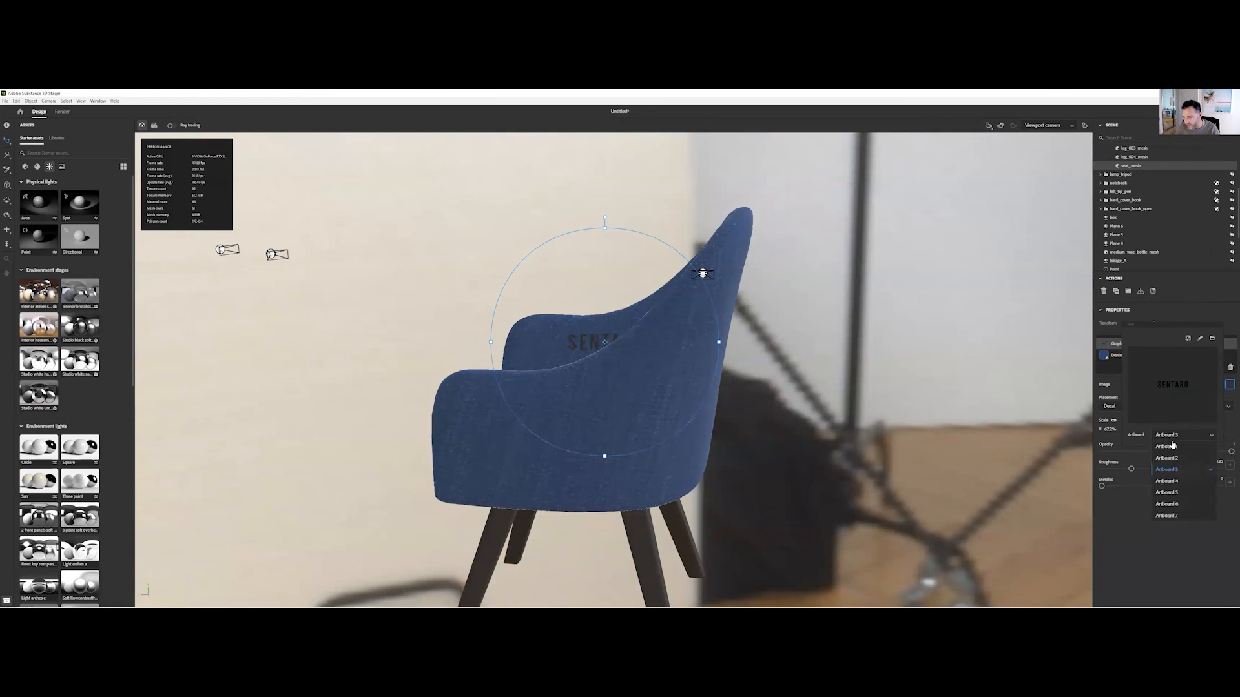
{"action": "left_click", "coordinate": [1174, 496]}
- Move the SENTARO decal back onto the outer side of the chair's armrest
{"action": "right_click_drag", "start_coordinate": [546, 359], "coordinate": [620, 400]}
{"action": "left_click_drag", "start_coordinate": [535, 362], "coordinate": [633, 455]}
{"action": "right_click_drag", "start_coordinate": [627, 420], "coordinate": [610, 413]}
{"action": "left_click_drag", "start_coordinate": [610, 412], "coordinate": [602, 430]}
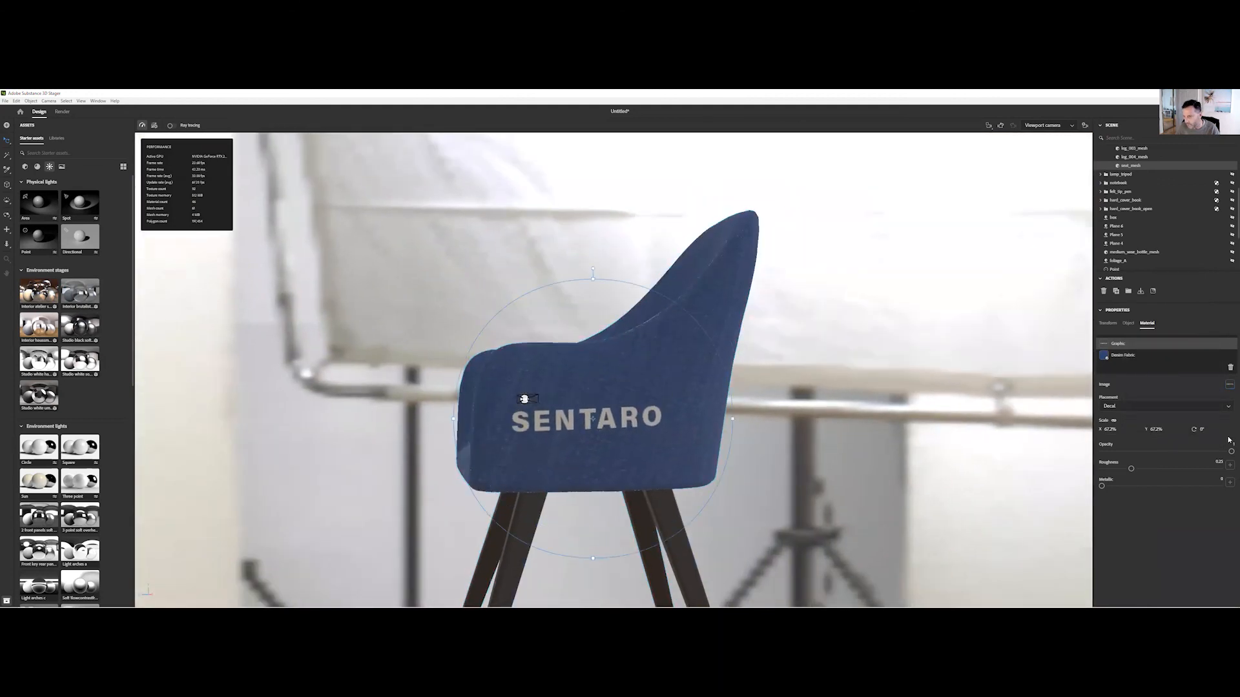
- Try Artboards 6 and 7 for the armrest decal, settle on Artboard 2 and close the image preview
{"action": "left_click", "coordinate": [1231, 386]}
{"action": "left_click", "coordinate": [1182, 435]}
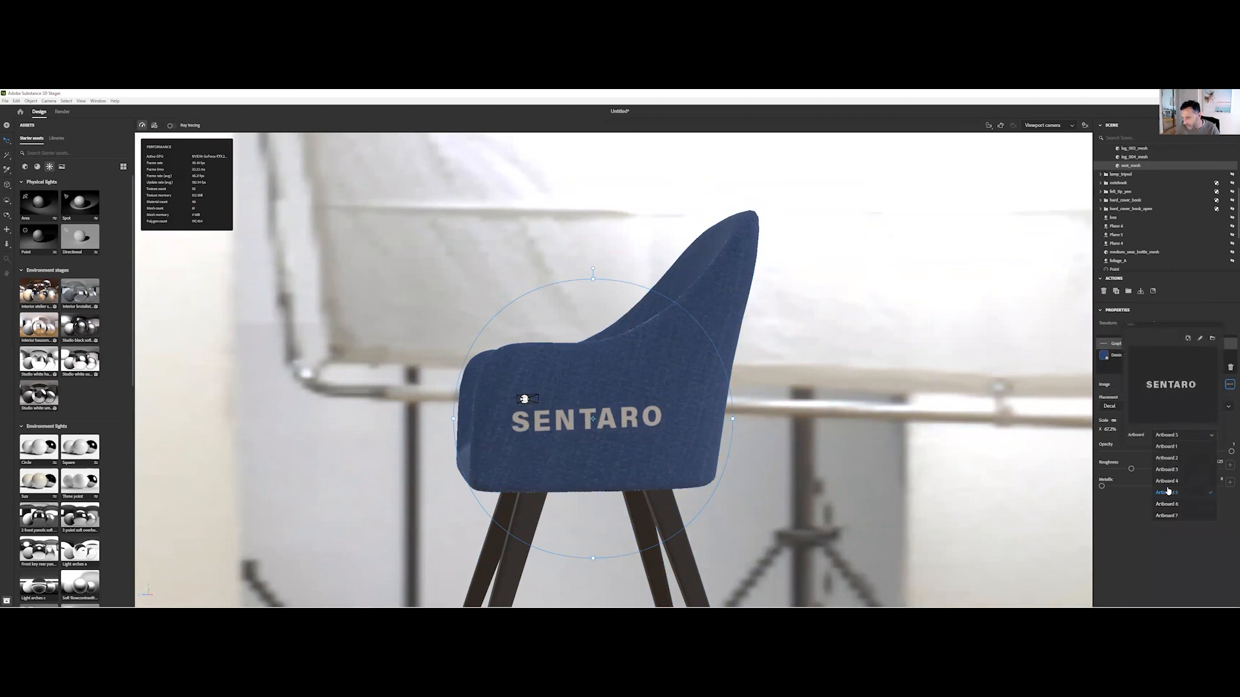
{"action": "left_click", "coordinate": [1167, 505]}
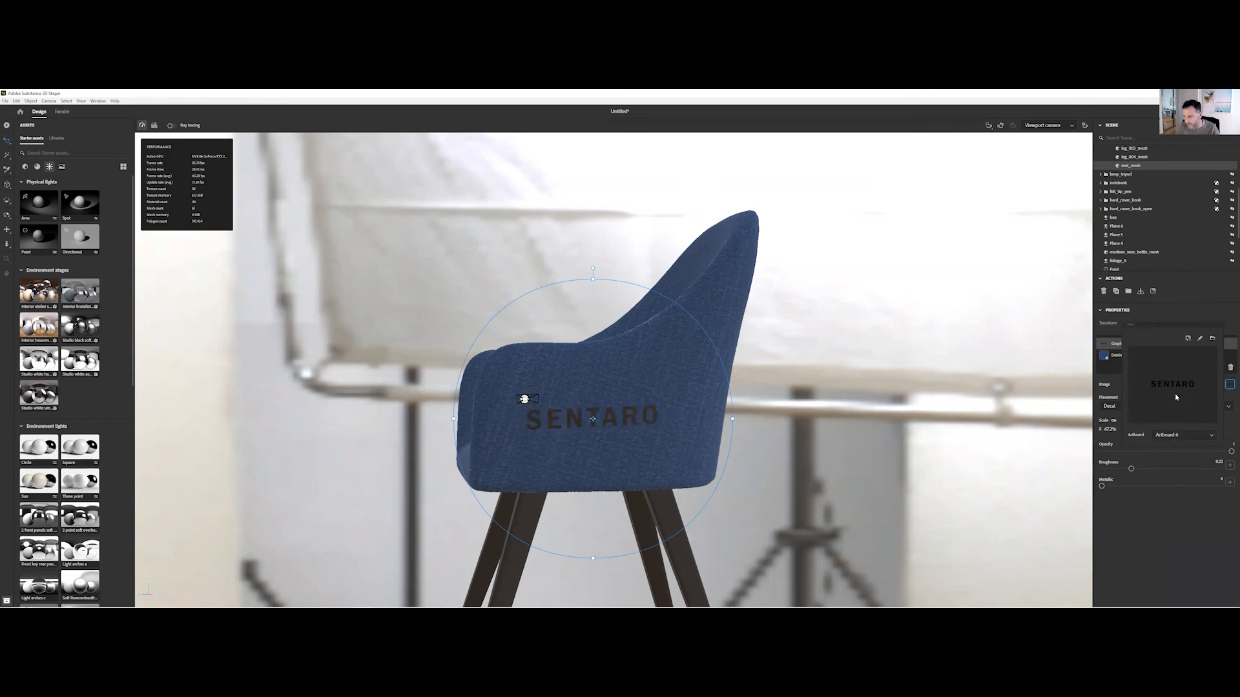
{"action": "left_click", "coordinate": [1177, 438]}
{"action": "left_click", "coordinate": [1170, 515]}
{"action": "left_click", "coordinate": [1174, 435]}
{"action": "left_click", "coordinate": [1167, 459]}
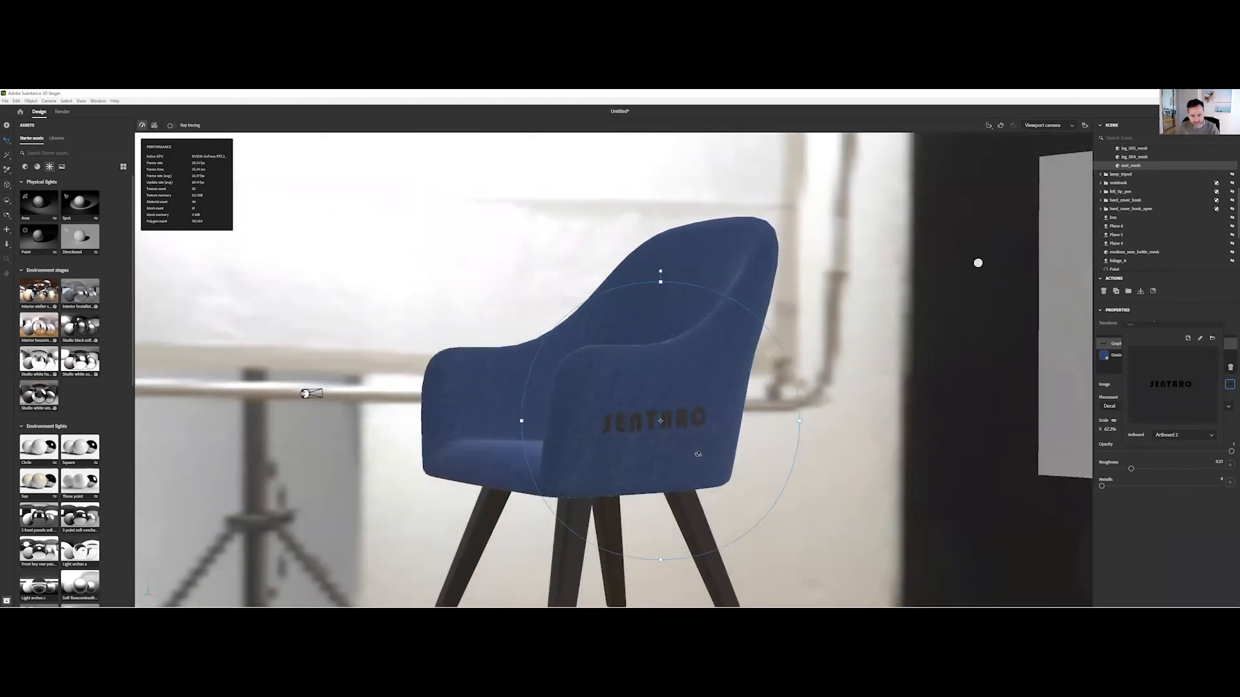
{"action": "right_click_drag", "start_coordinate": [698, 454], "coordinate": [815, 473]}
{"action": "left_click", "coordinate": [802, 421]}
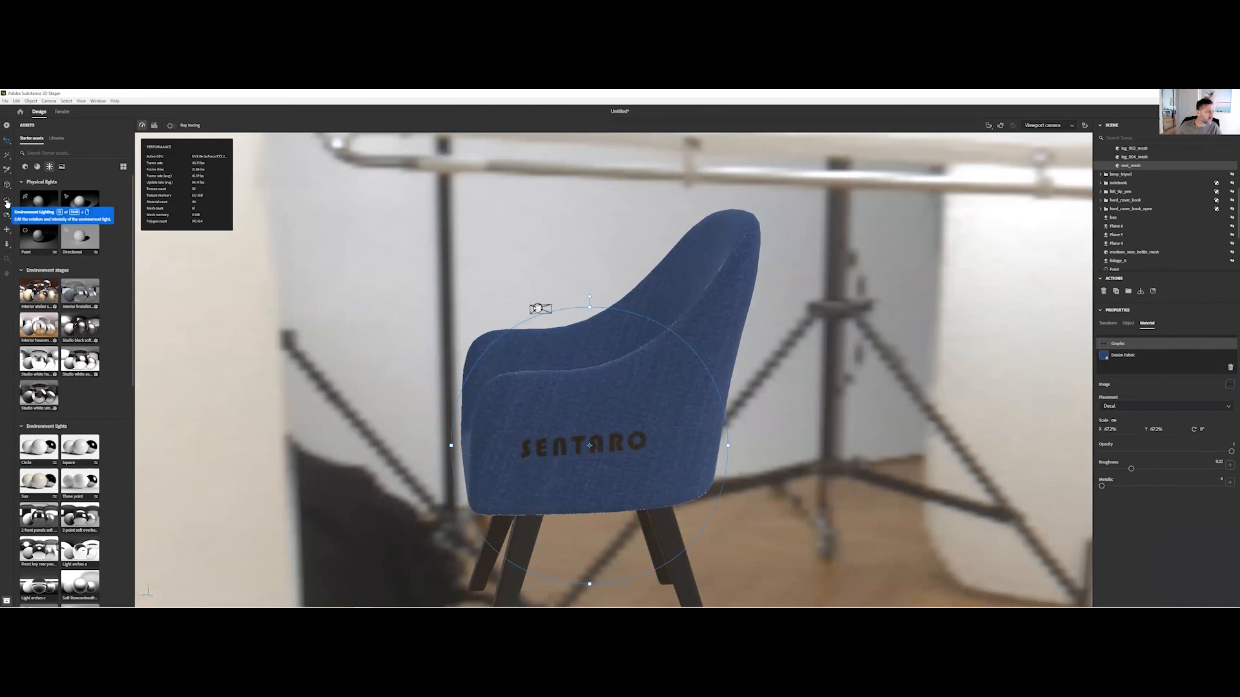
- Examine the armchair and its decal from several angles and distances, and select the scene's Environment
{"action": "right_click_drag", "start_coordinate": [614, 408], "coordinate": [681, 426]}
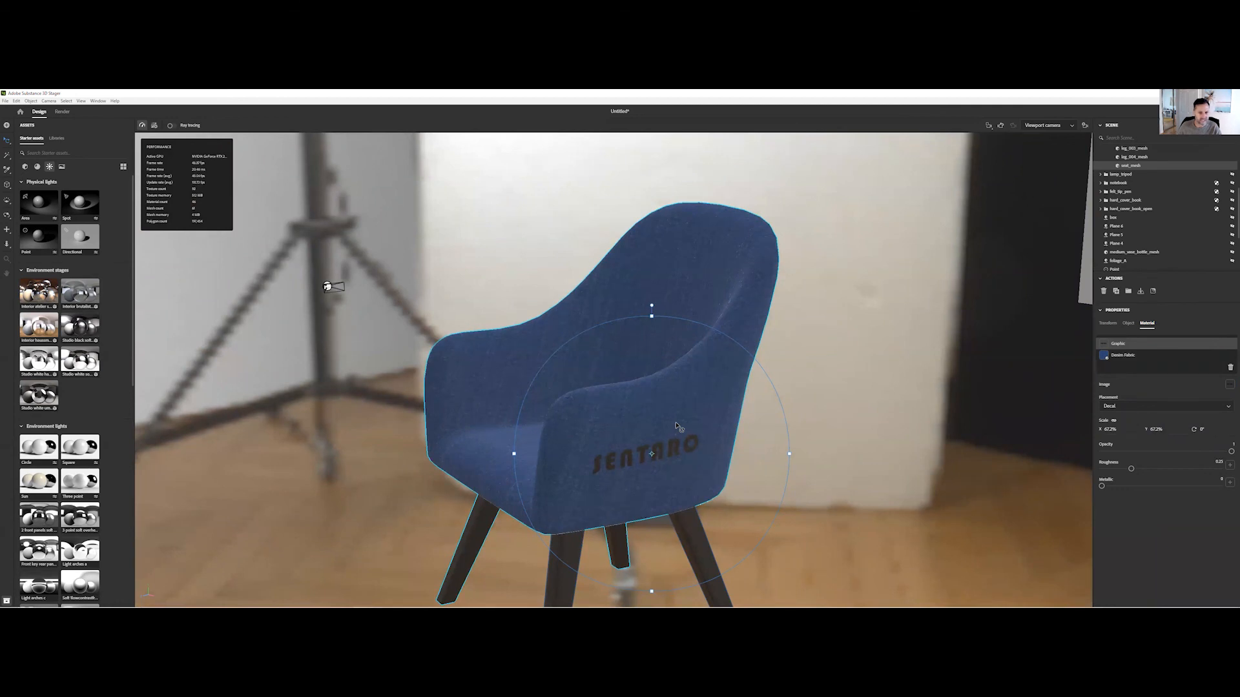
{"action": "scroll", "coordinate": [678, 428], "scroll_direction": "down", "scroll_amount": 3}
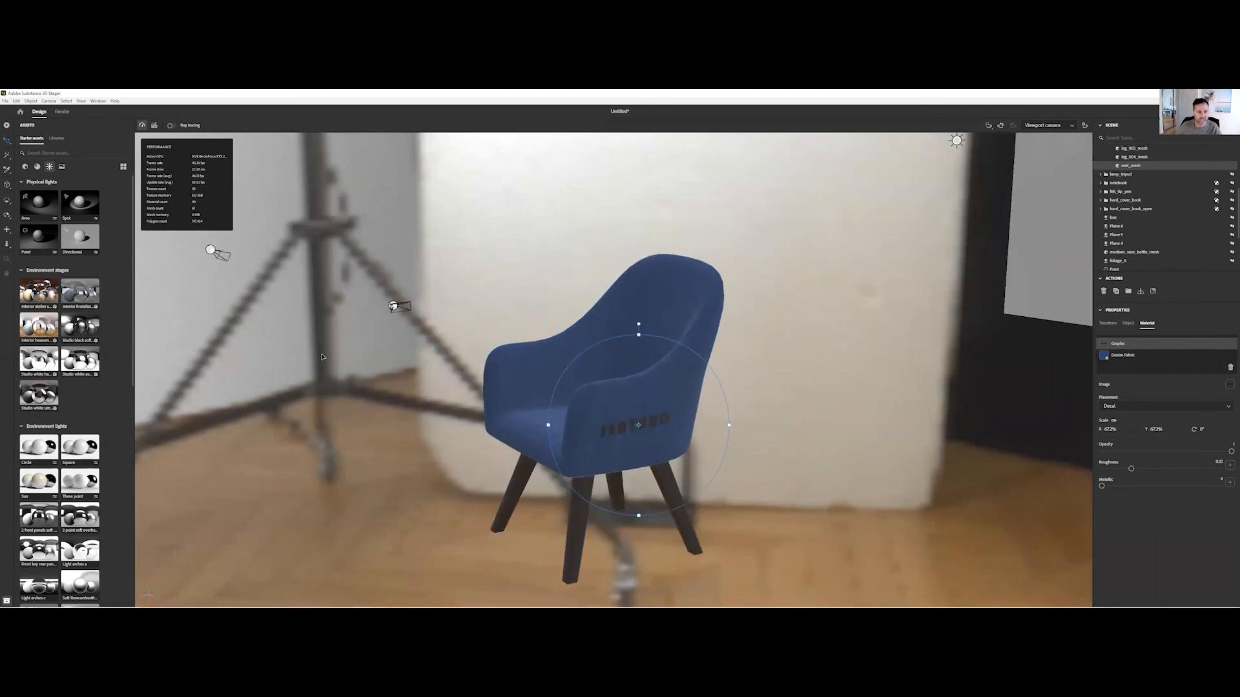
{"action": "scroll", "coordinate": [786, 413], "scroll_direction": "down", "scroll_amount": 4}
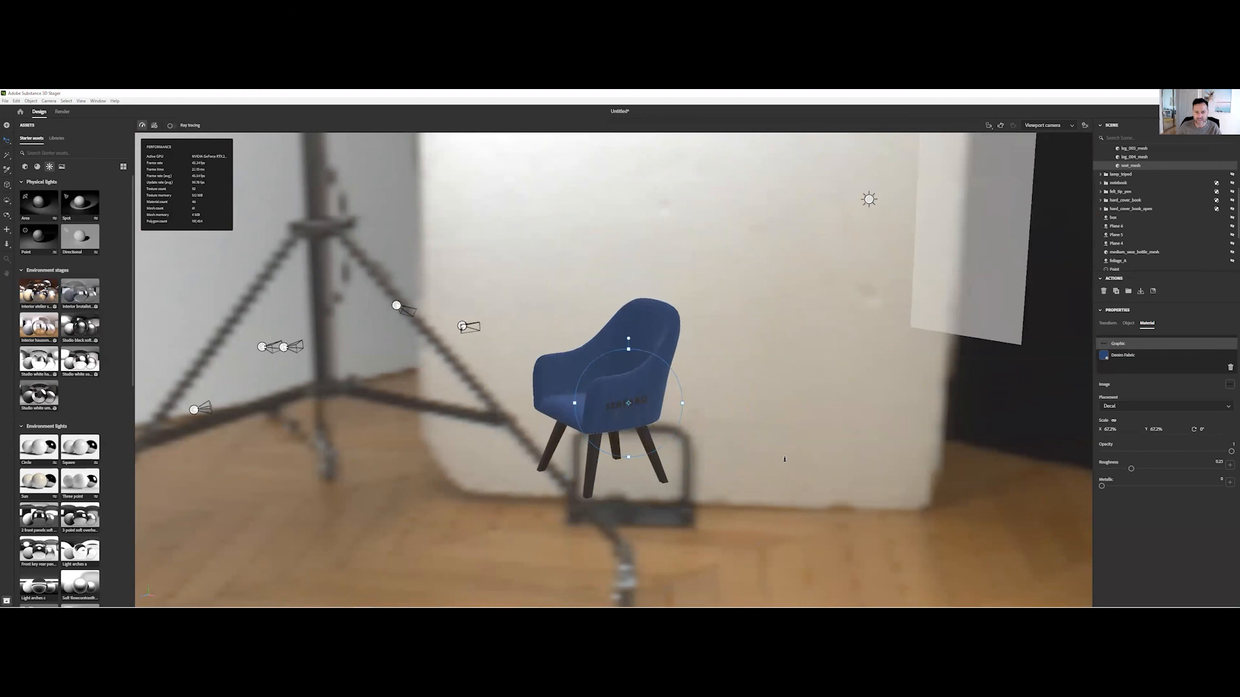
{"action": "scroll", "coordinate": [786, 458], "scroll_direction": "up", "scroll_amount": 2}
{"action": "scroll", "coordinate": [1162, 233], "scroll_direction": "up", "scroll_amount": 5}
{"action": "left_click", "coordinate": [1123, 150]}
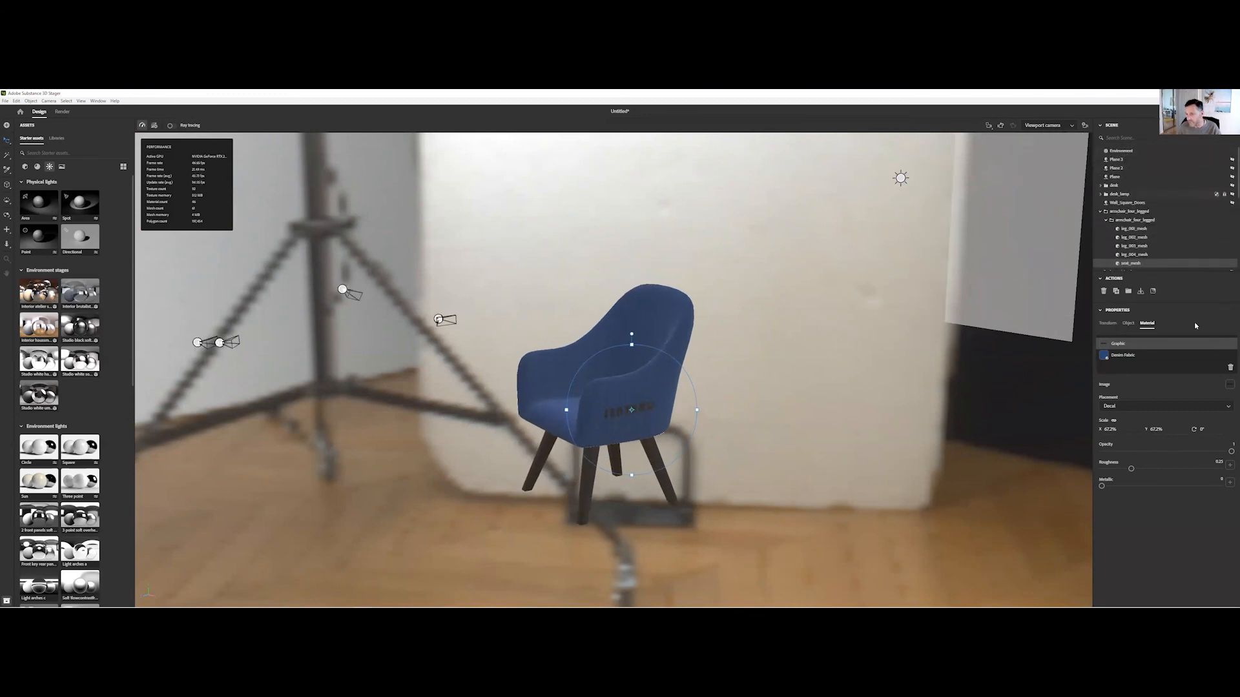
{"action": "mouse_move", "coordinate": [399, 592]}
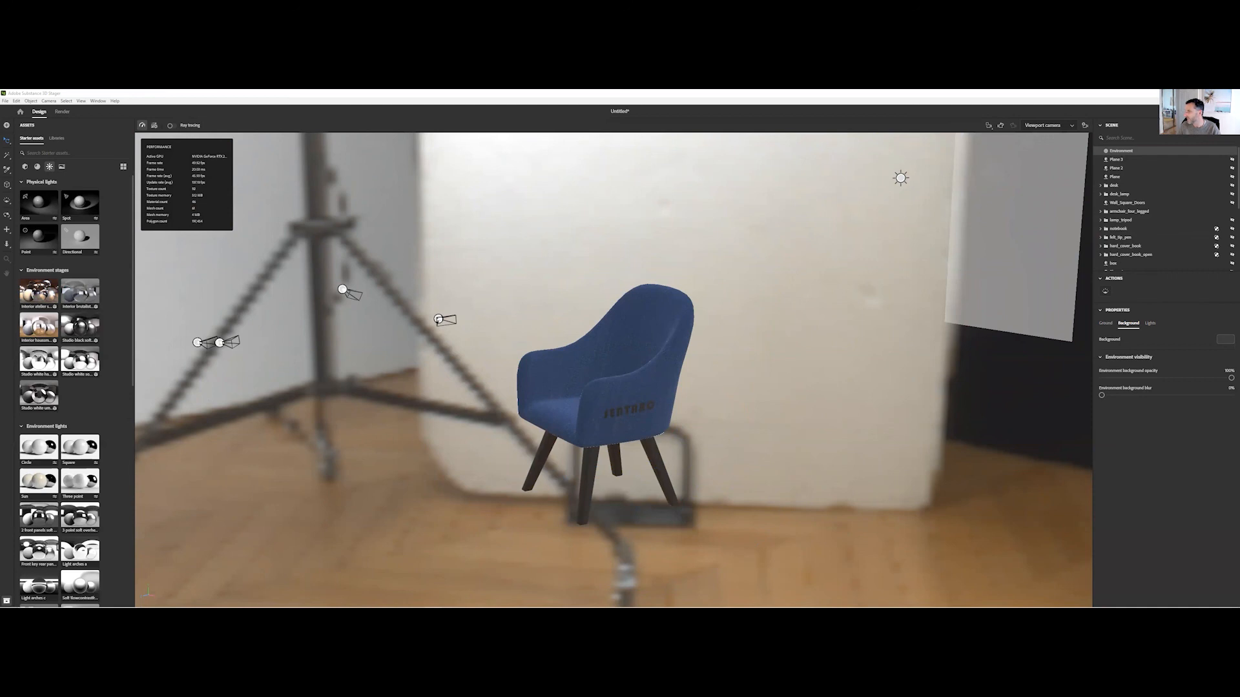
{"action": "right_click_drag", "start_coordinate": [611, 375], "coordinate": [642, 408]}
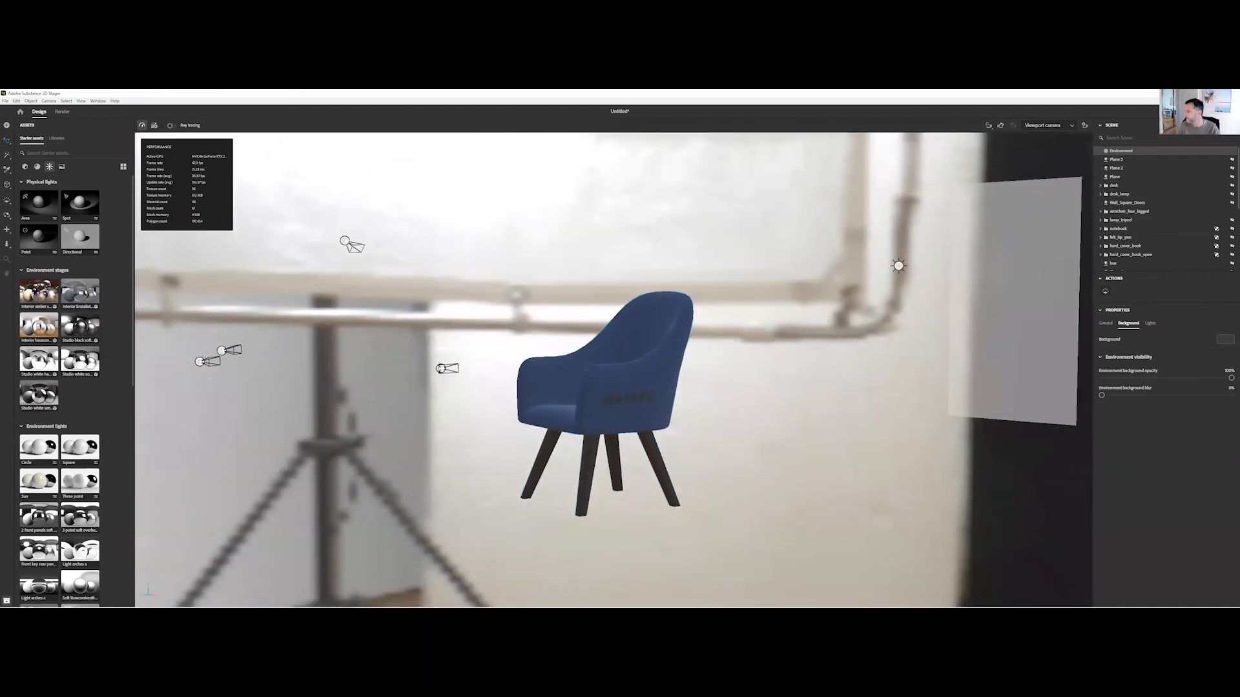